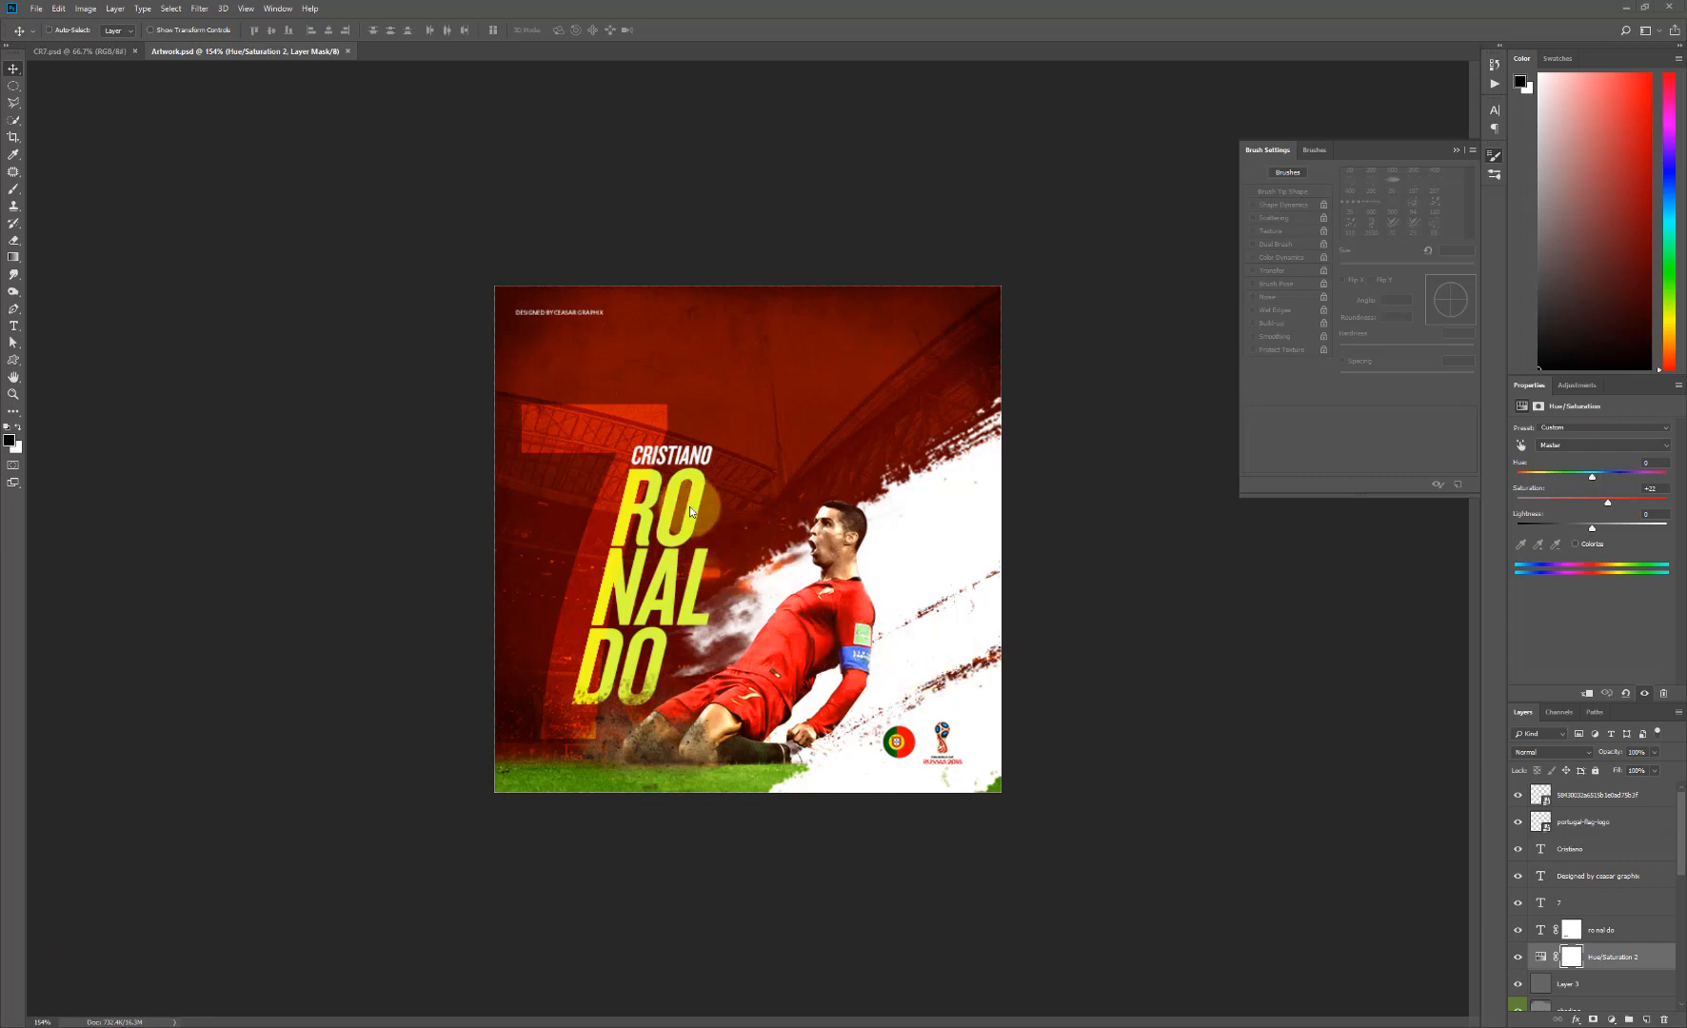
- Look over the source images in the Excercise_files folder and return to the artwork
click(304, 1027)
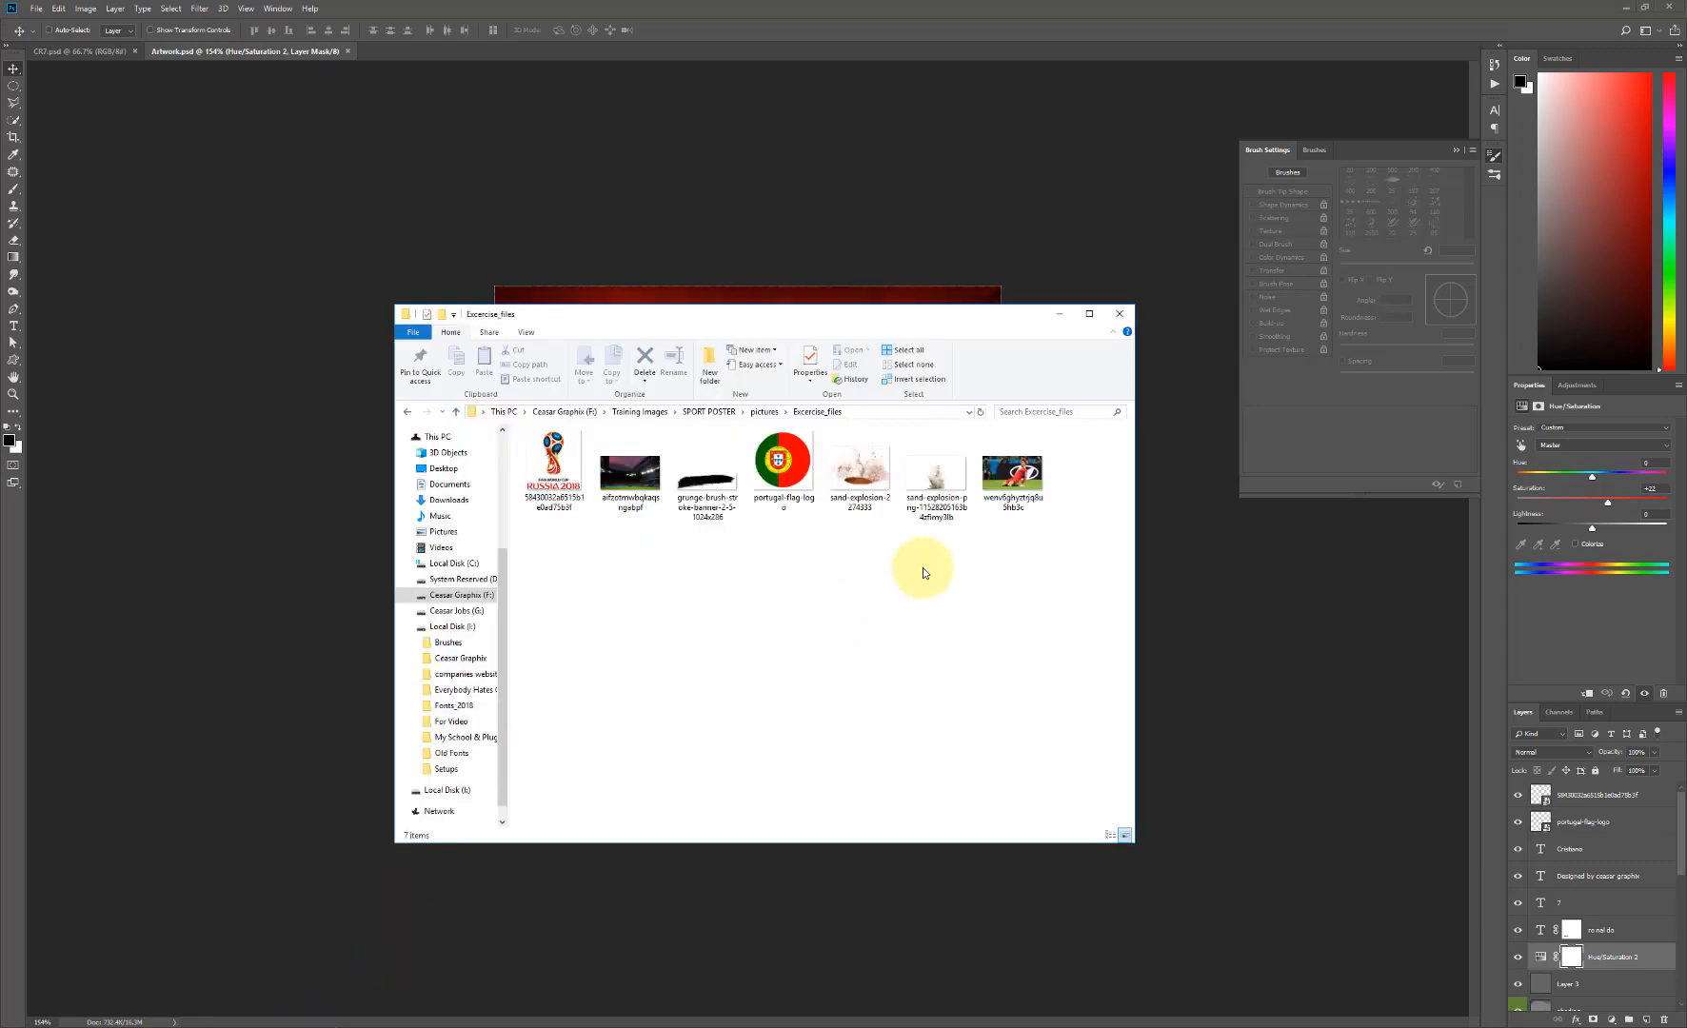
drag(1011, 550, 597, 466)
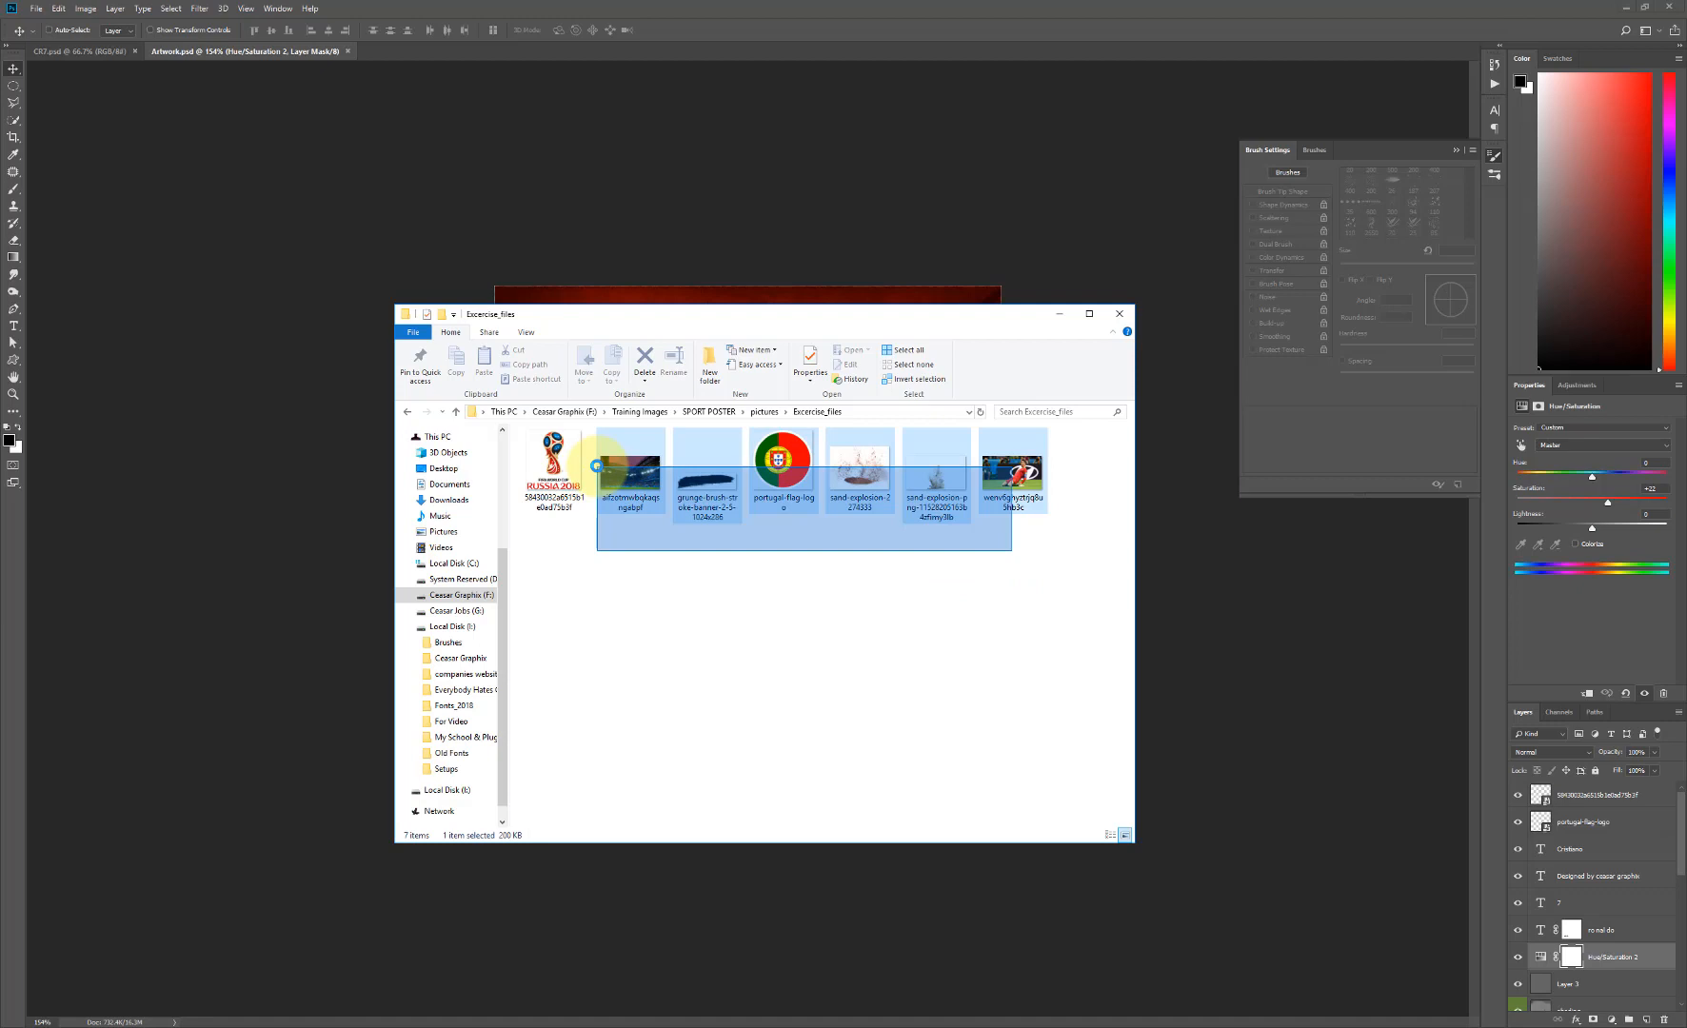
click(324, 416)
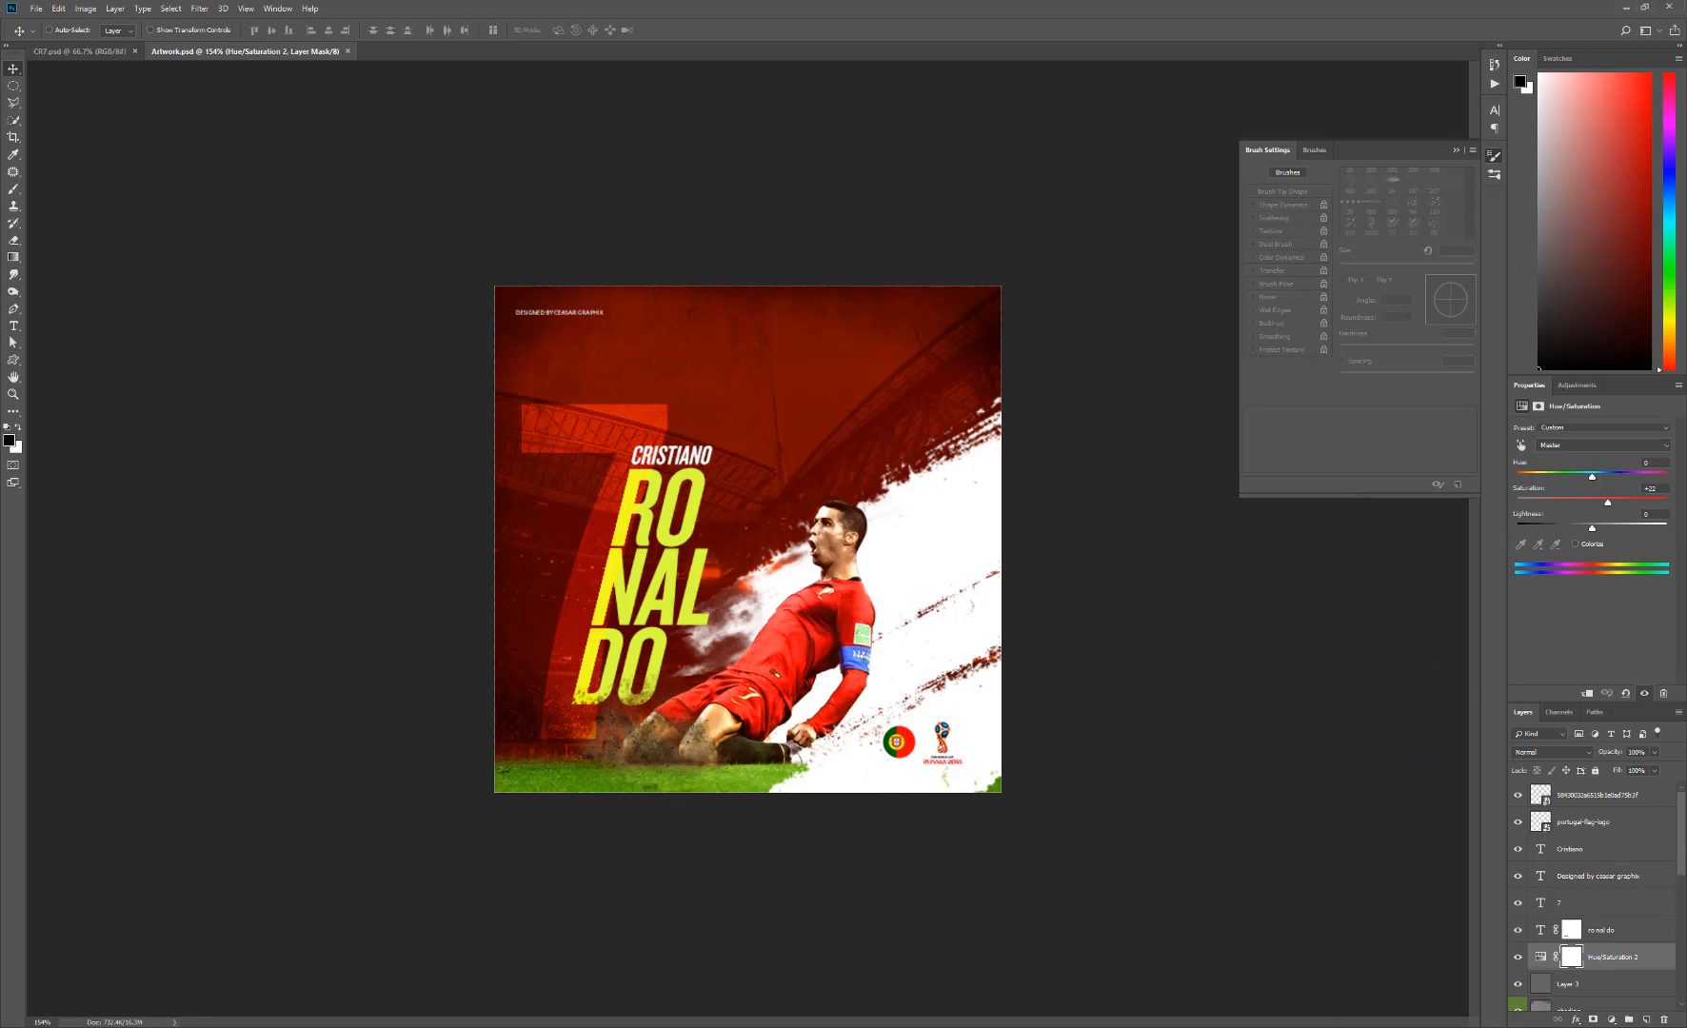
- Switch to CR7.psd and inspect the player cut-out and the Background by toggling each layer's visibility
key(ctrl+Tab)
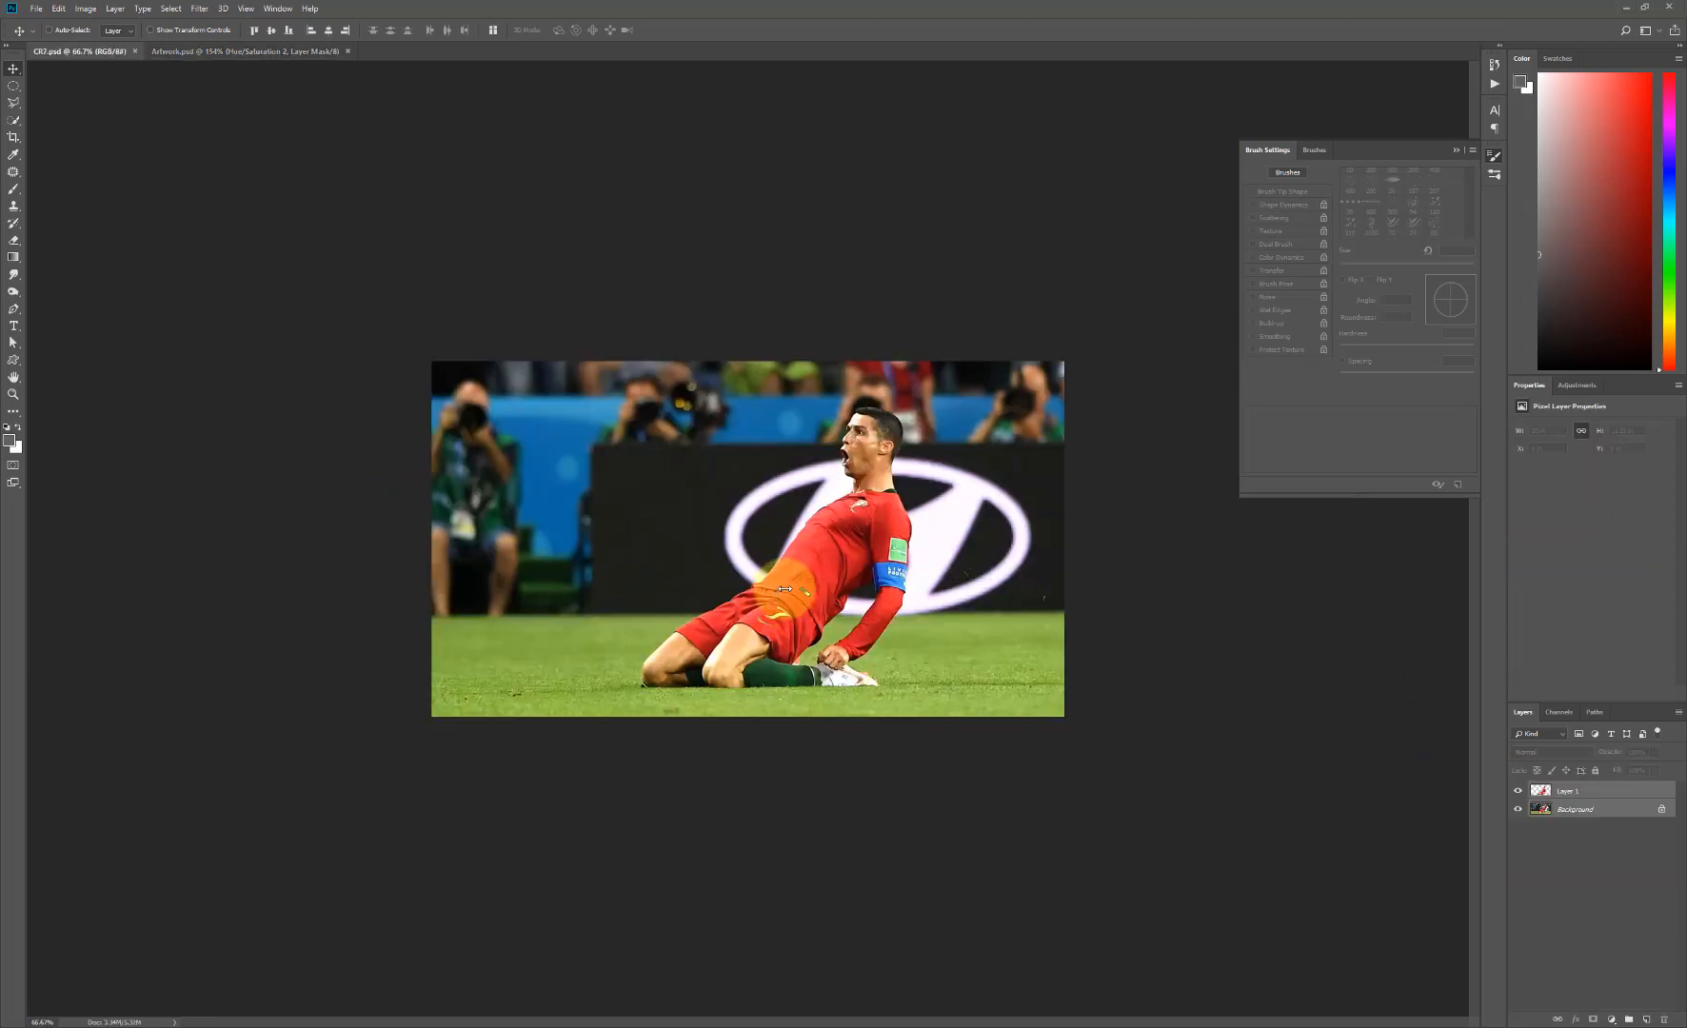
drag(784, 589, 836, 632)
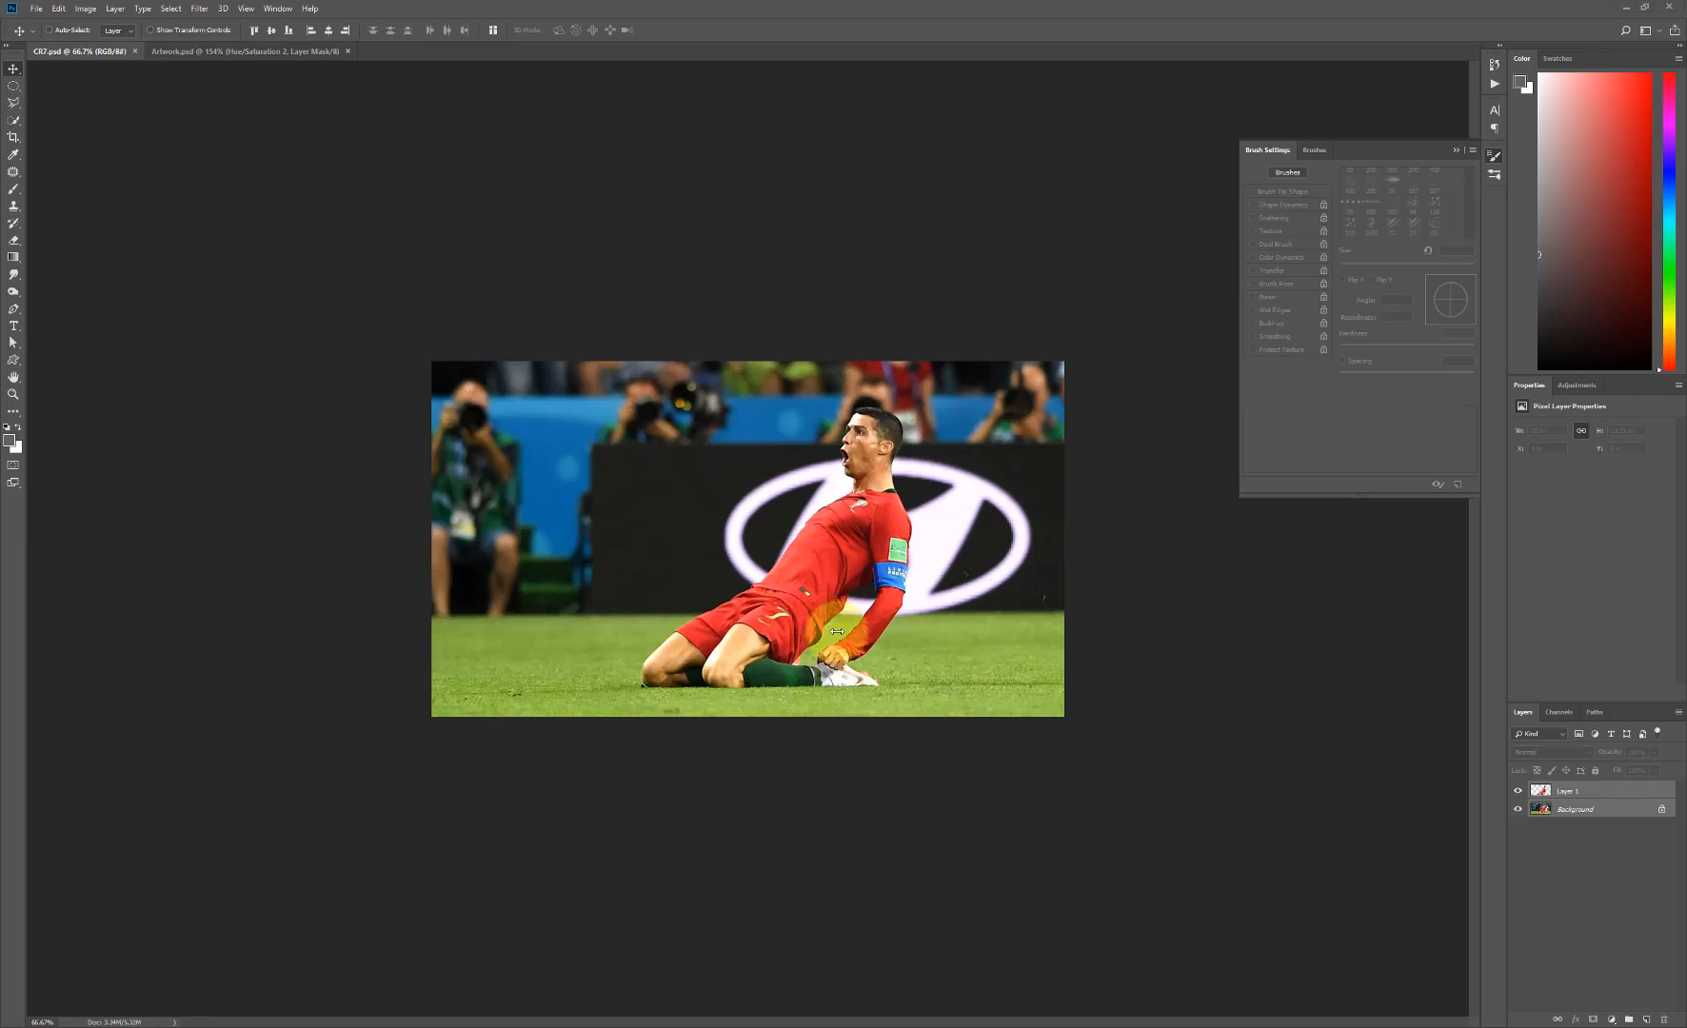
click(1518, 791)
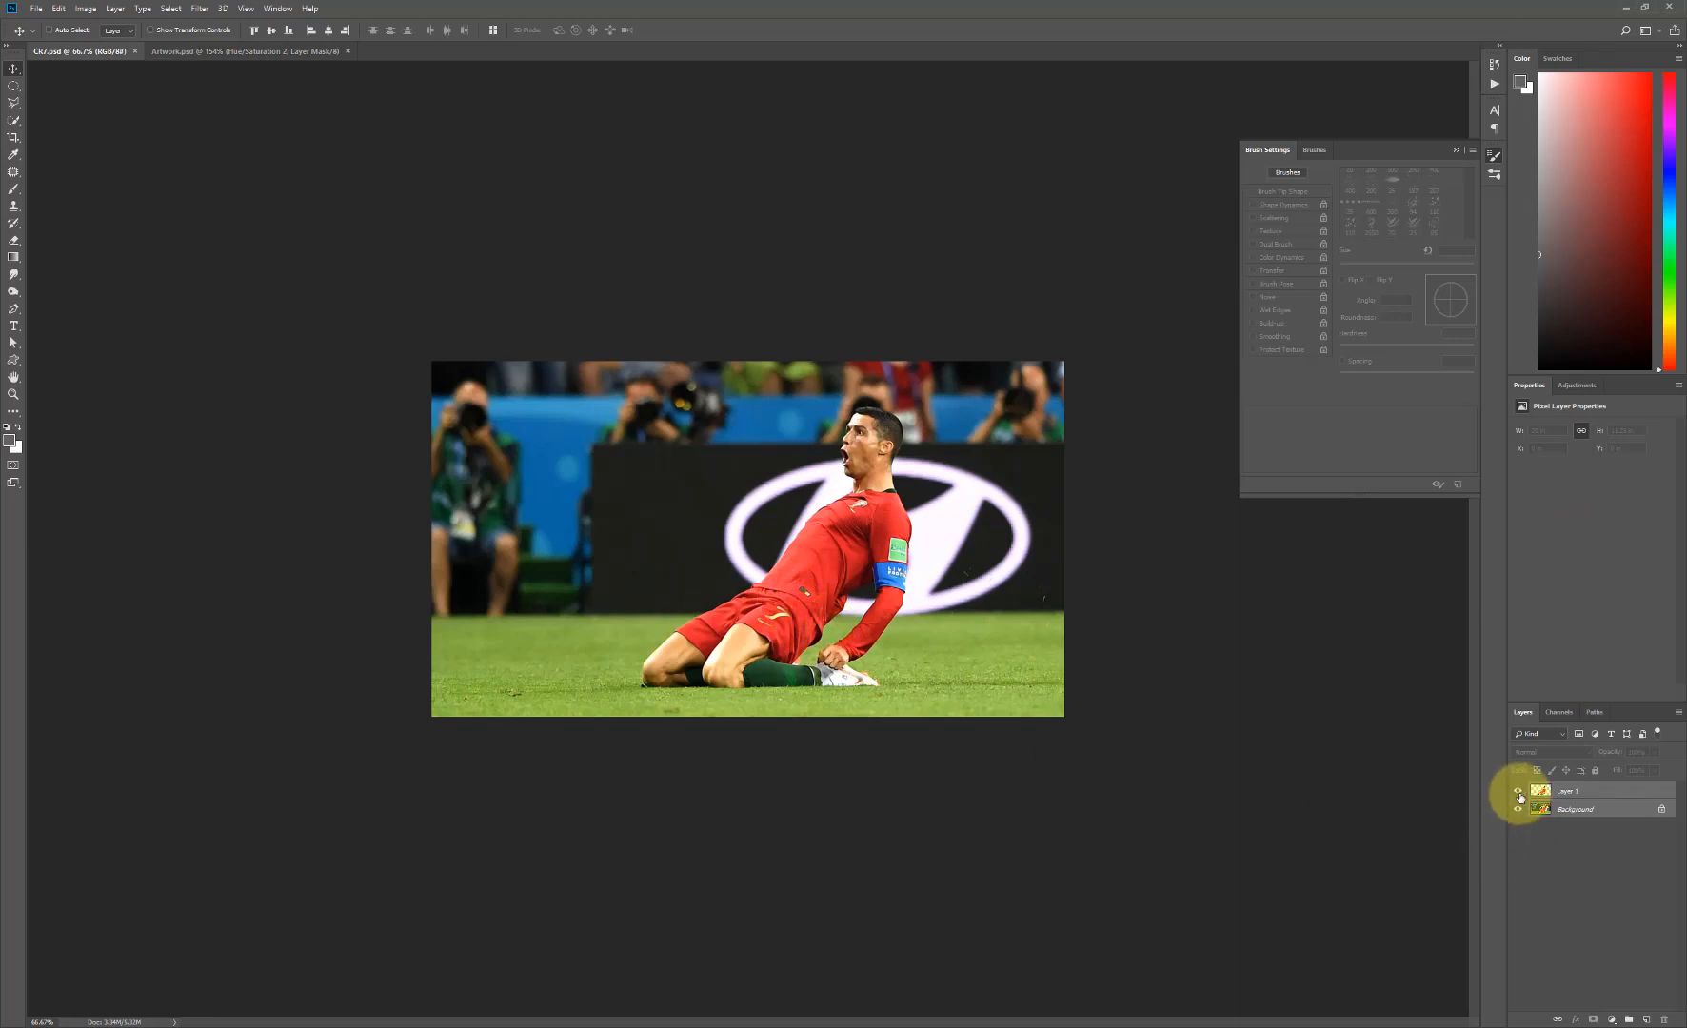
click(1519, 792)
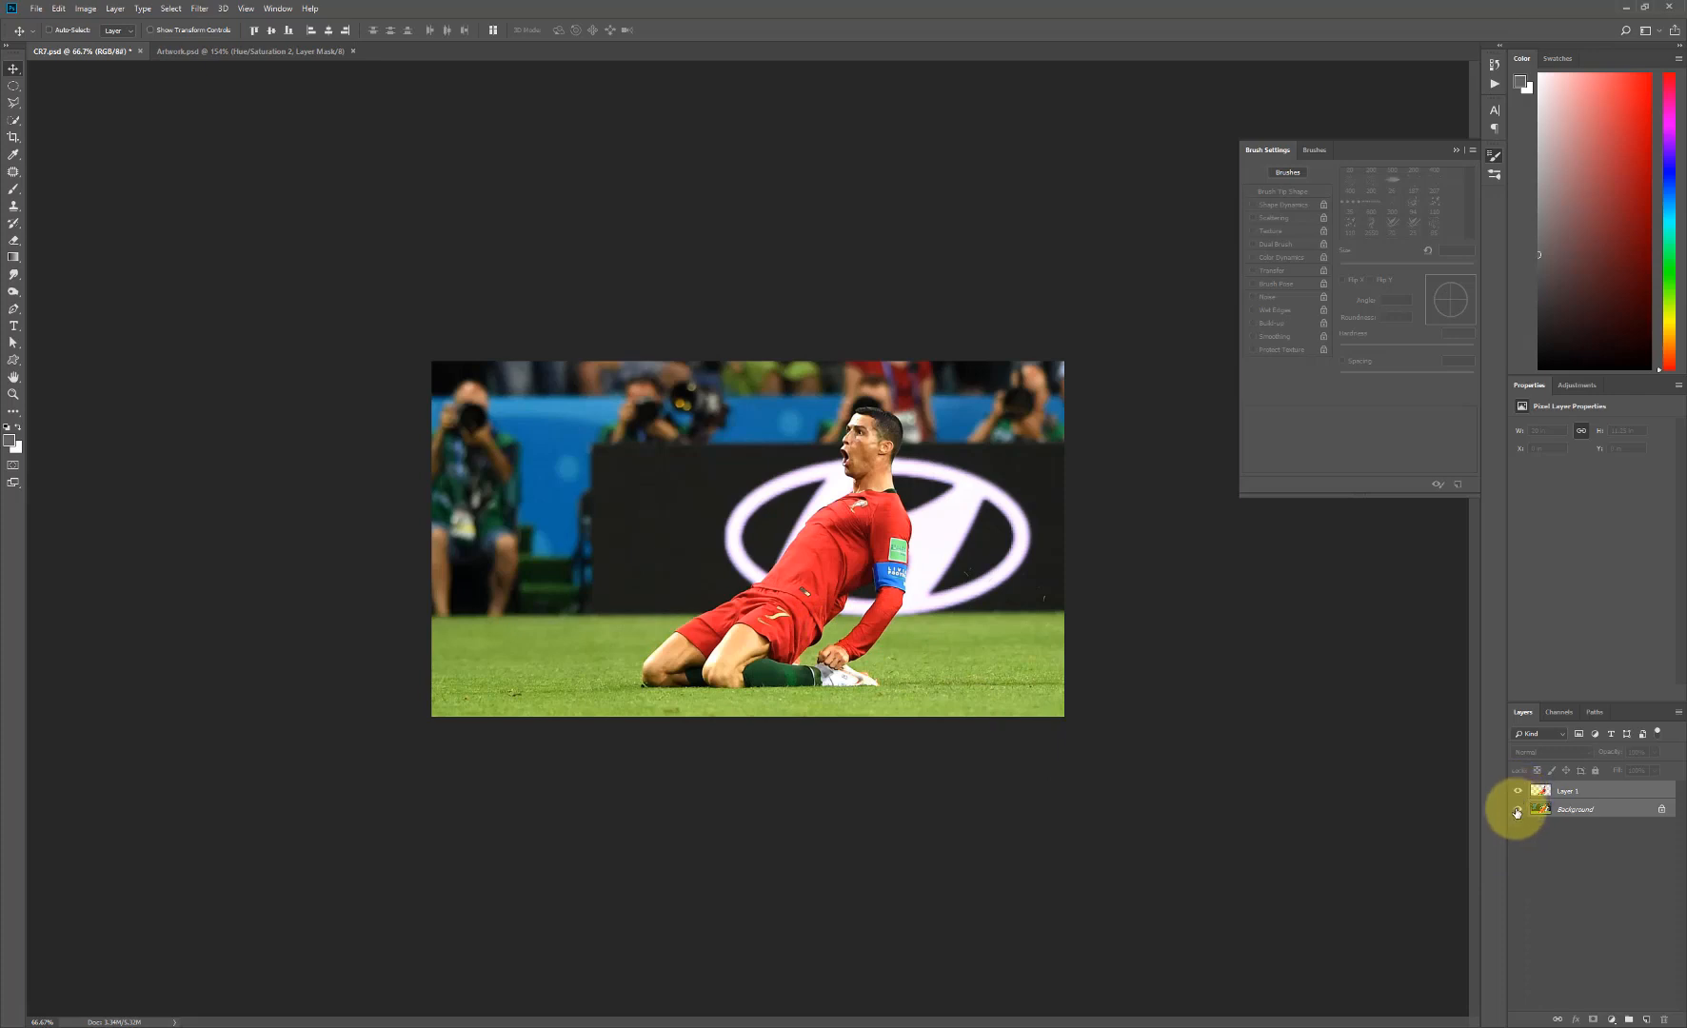
click(1517, 813)
click(1517, 811)
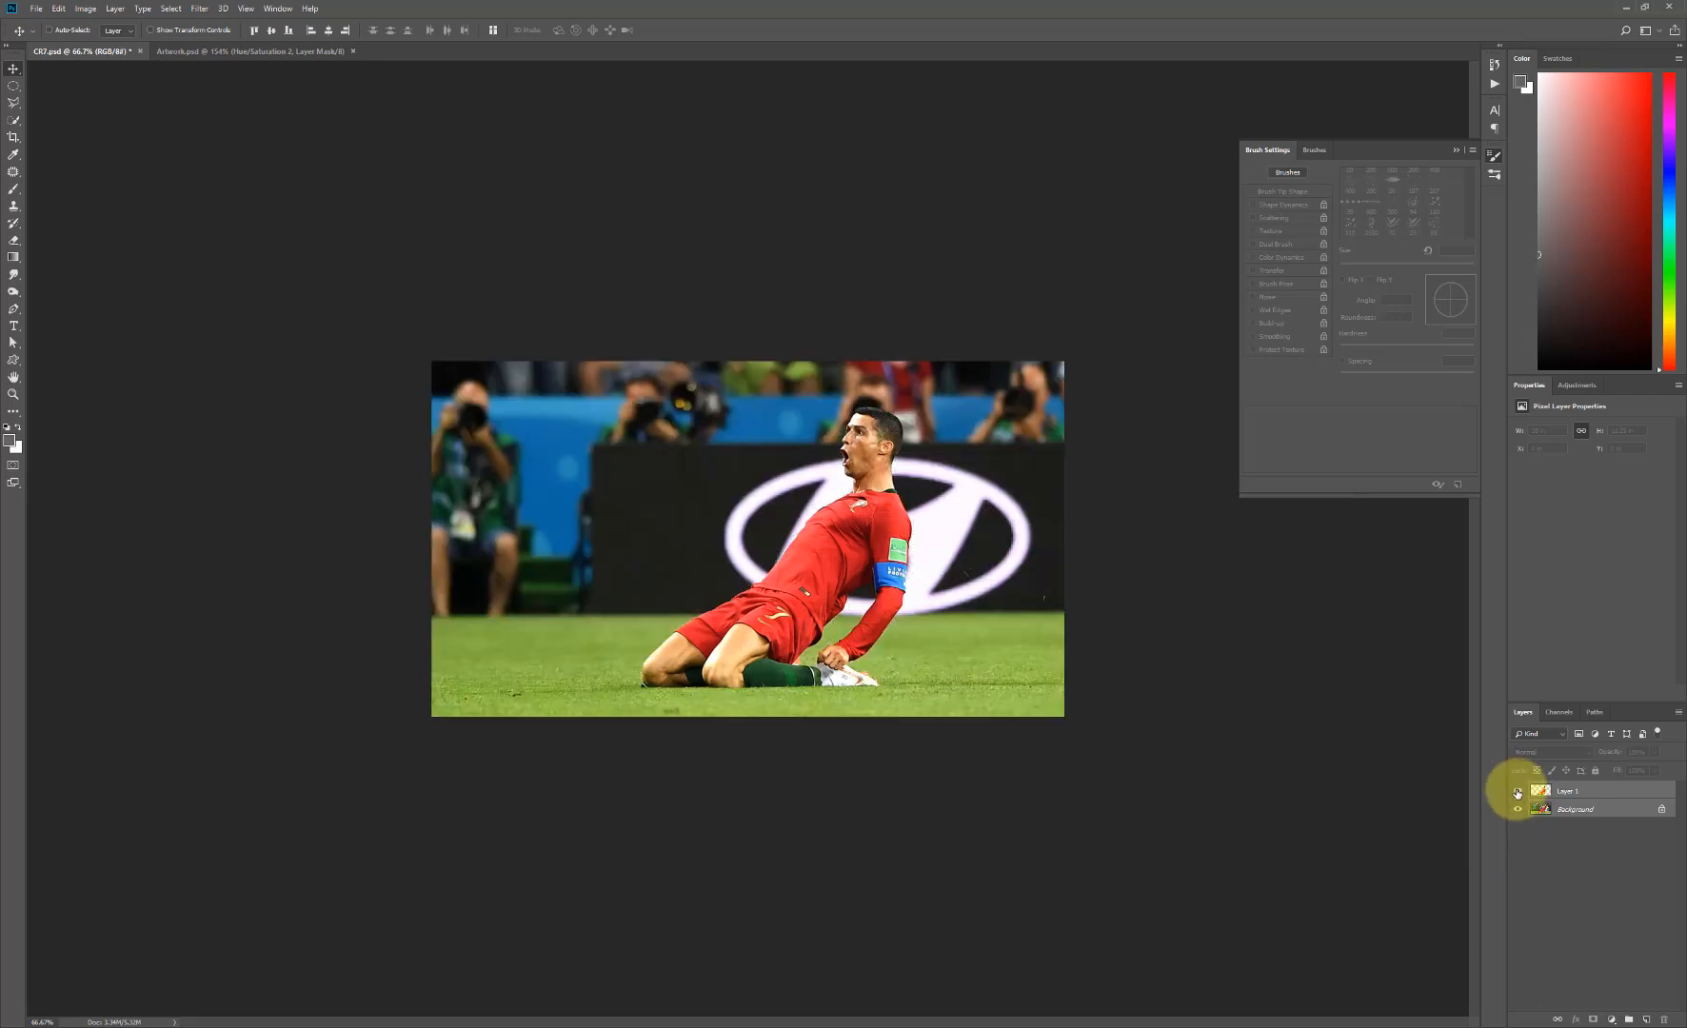
- Rename the player cut-out layer as CR7 and select the Background layer
click(1573, 792)
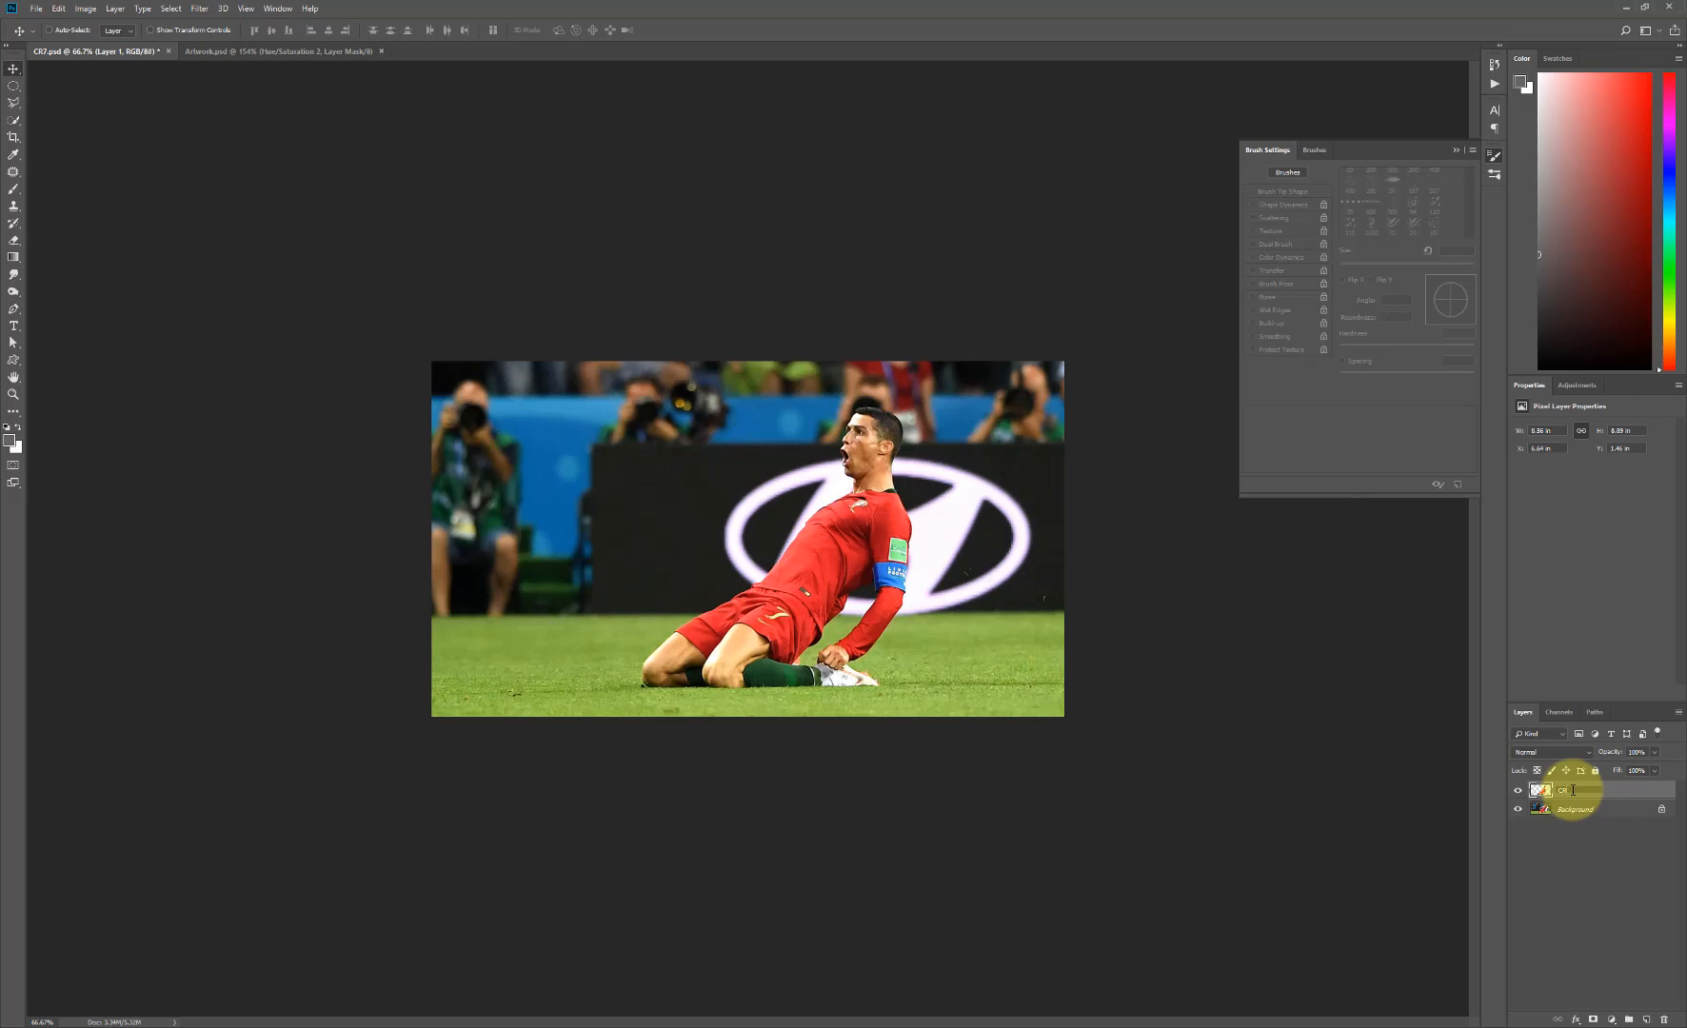
click(1617, 817)
click(1618, 817)
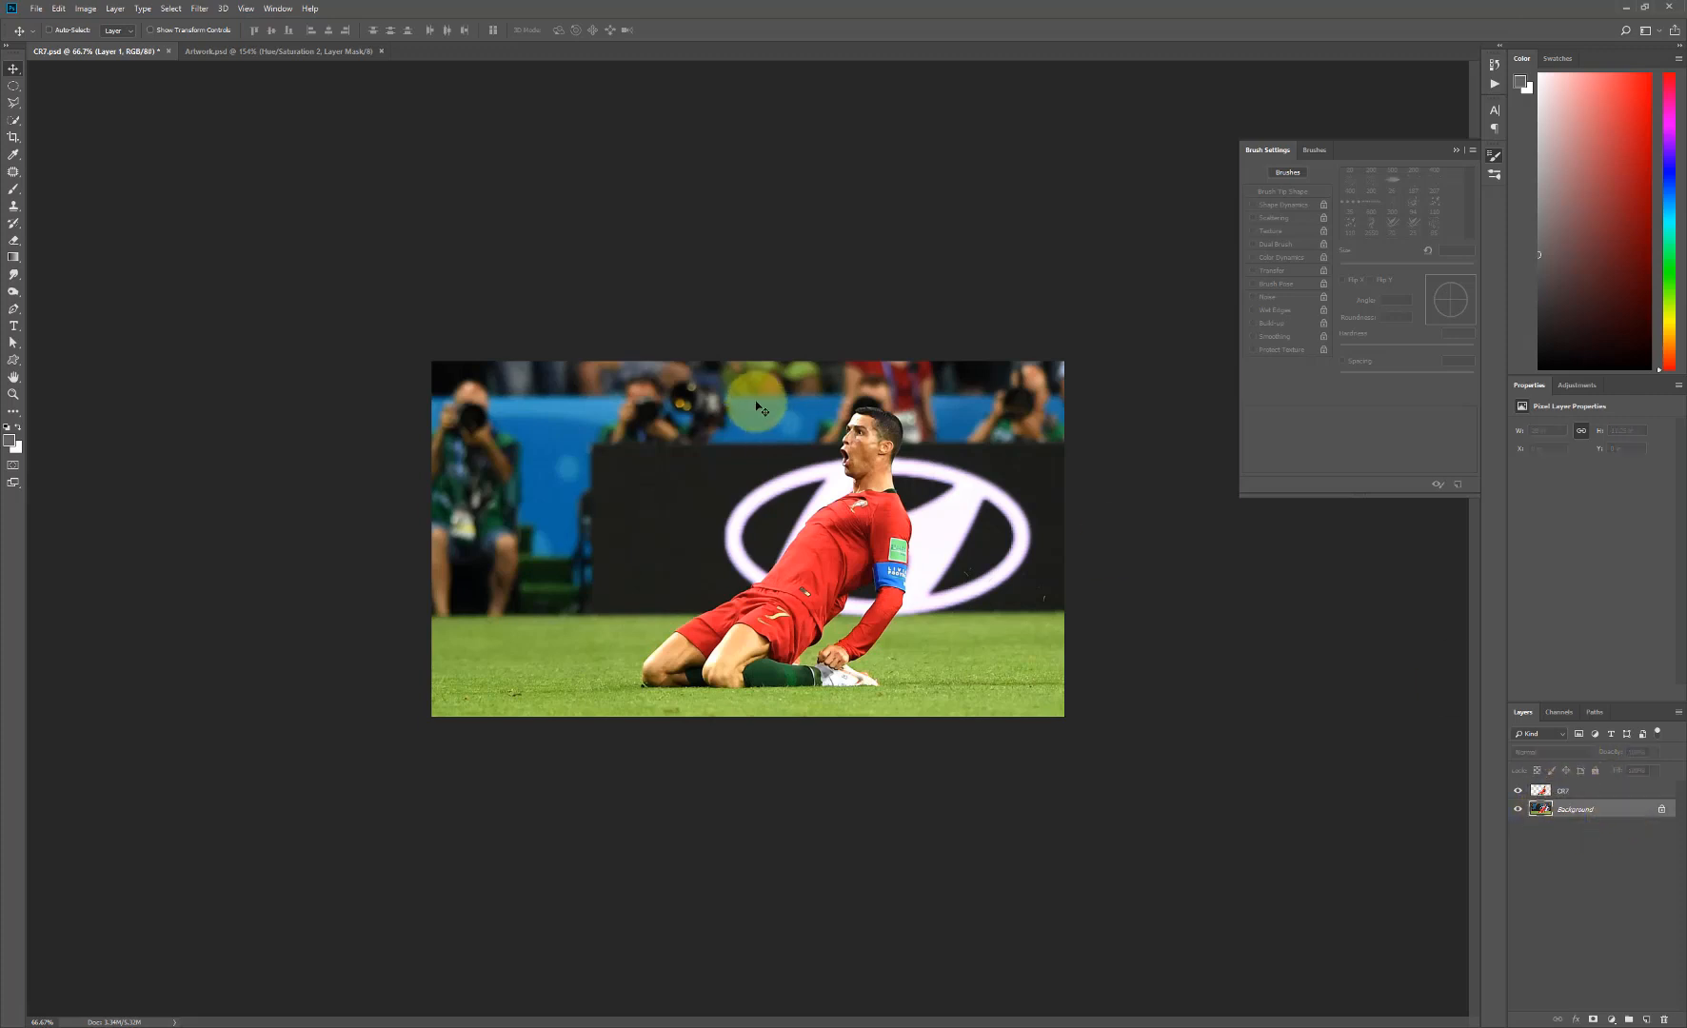
- Create a 500 × 500 pixel document at 120 pixels/inch in RGB Color with a white background
click(41, 8)
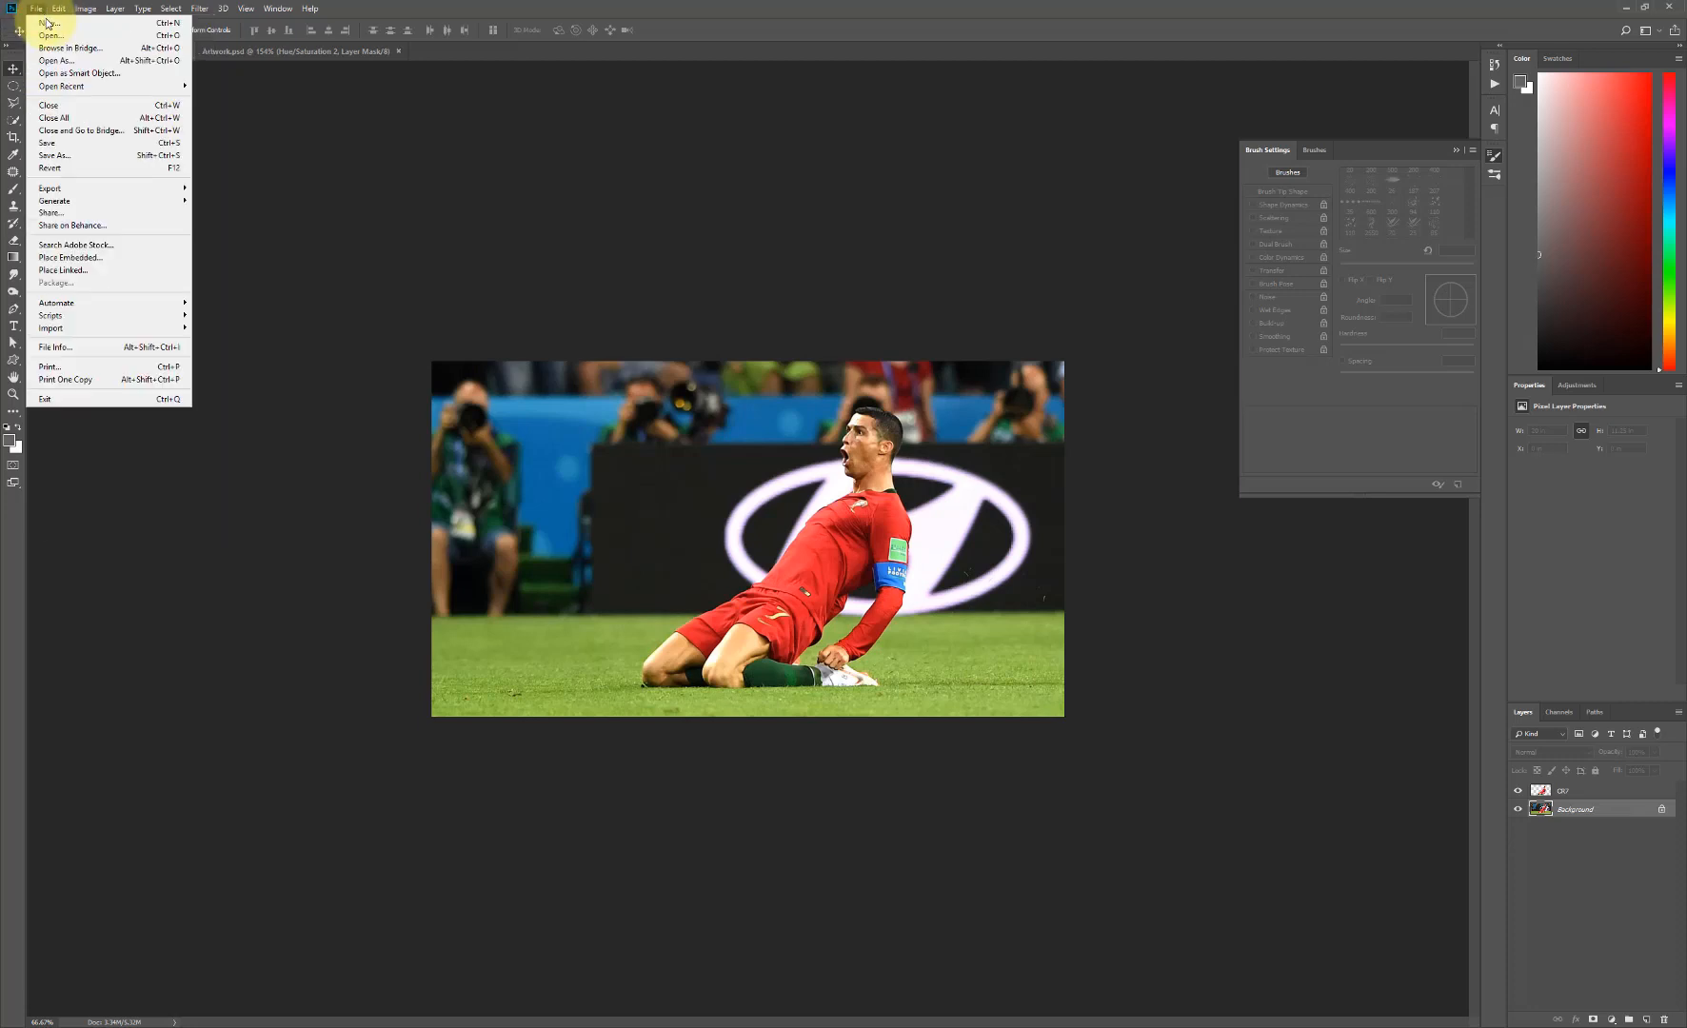
click(58, 19)
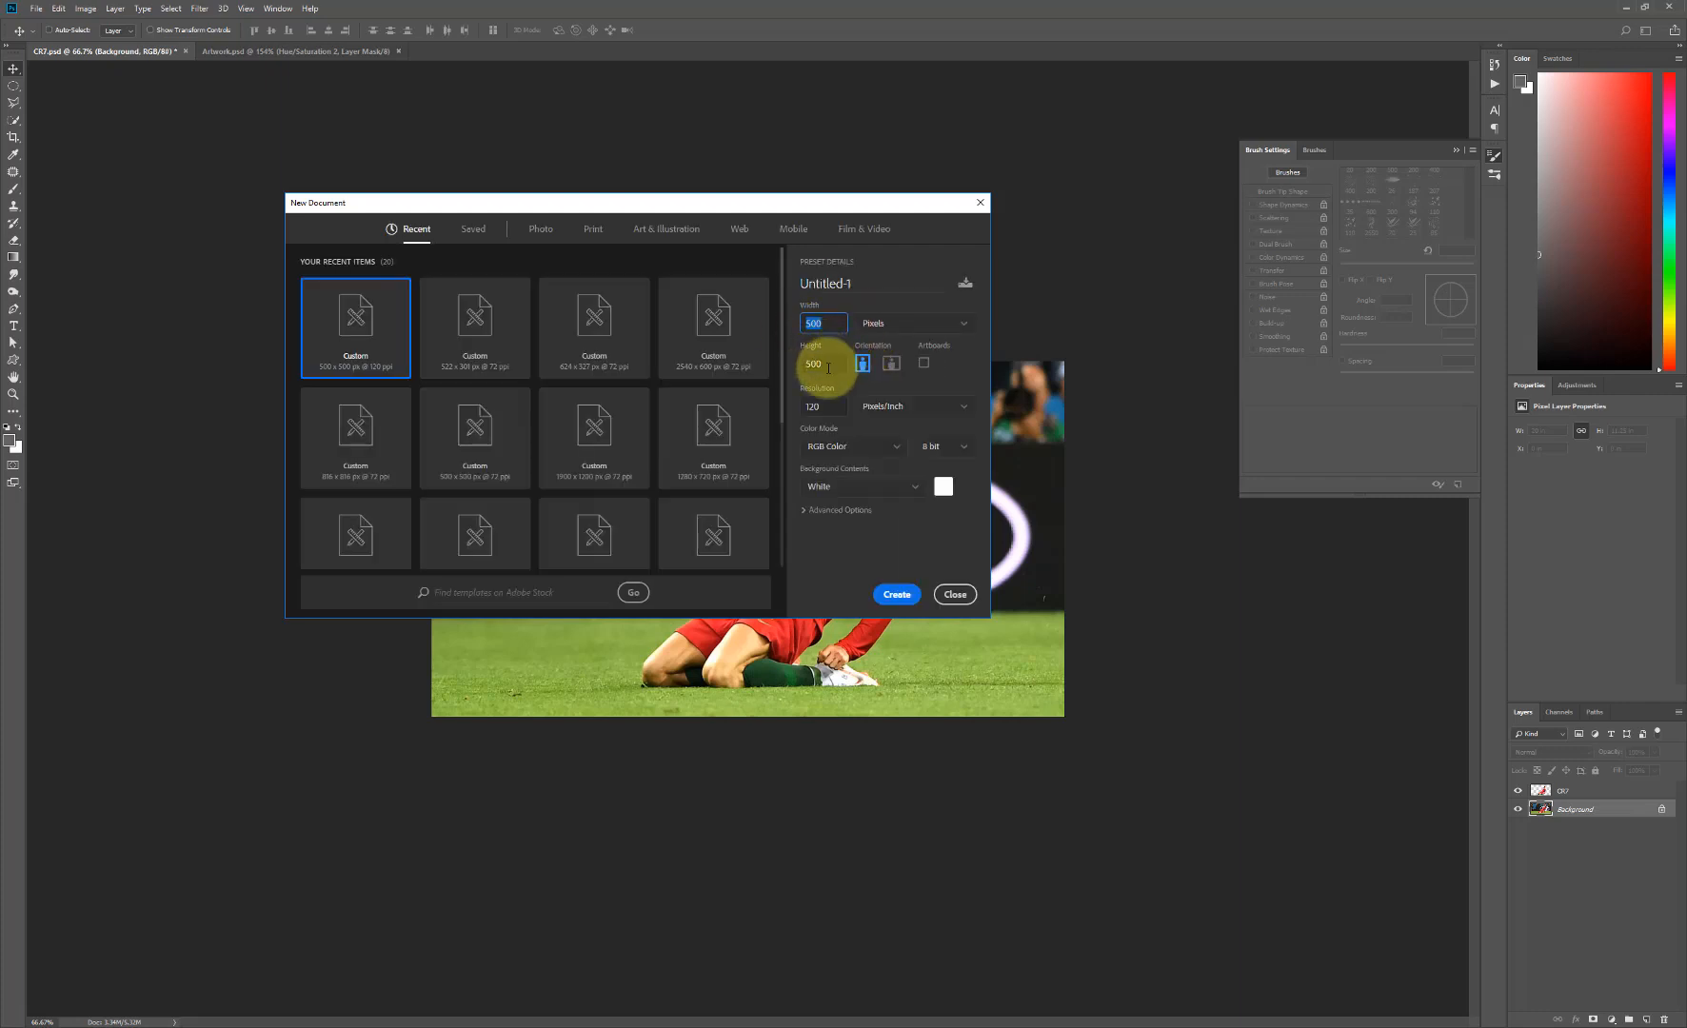
drag(829, 367, 791, 413)
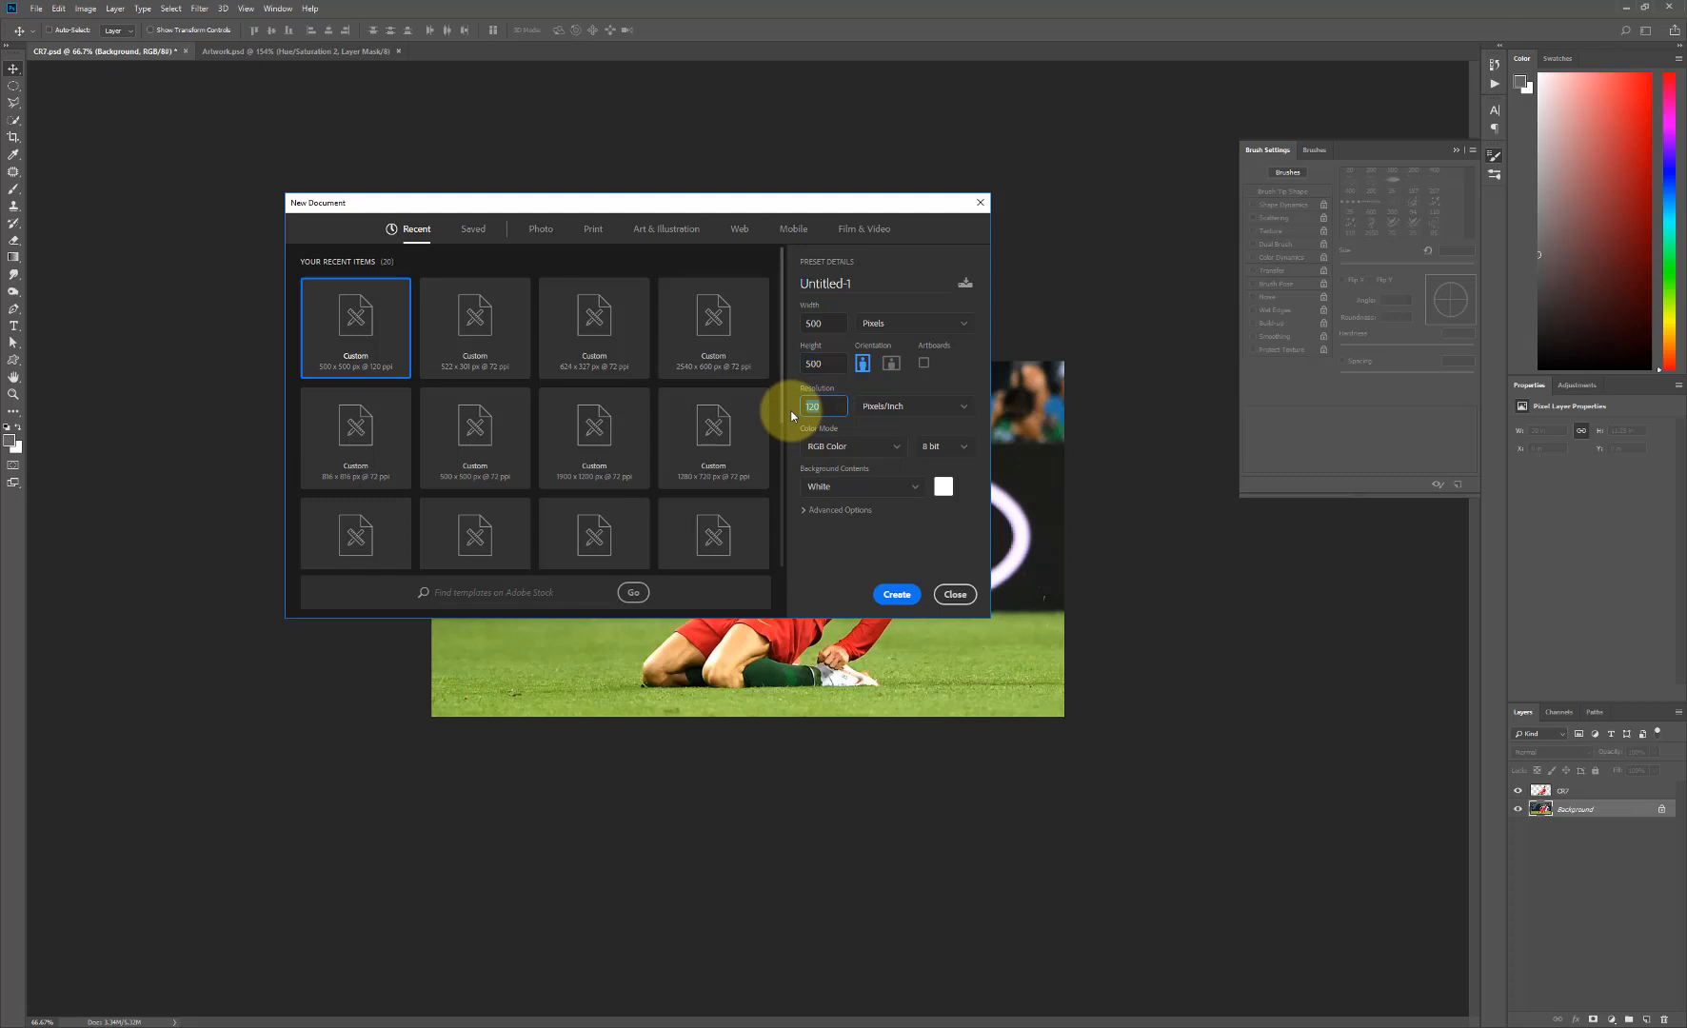
click(897, 595)
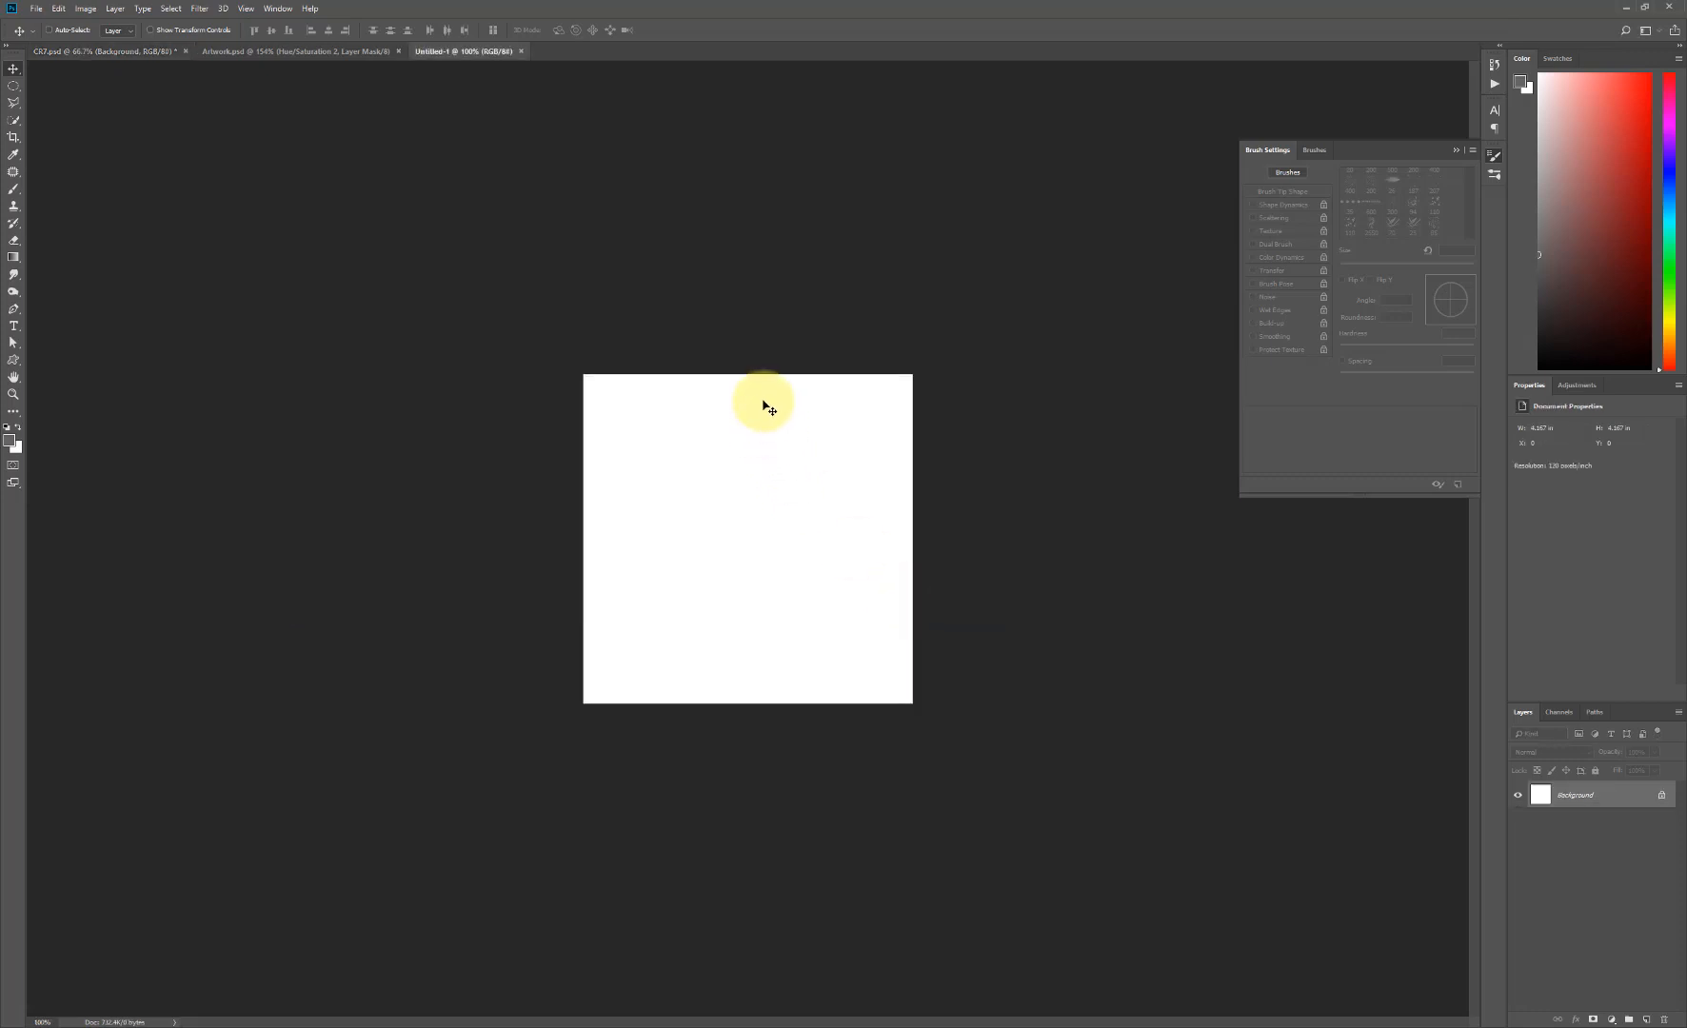
- Compare the finished poster in Artwork.psd with the blank new document
click(268, 51)
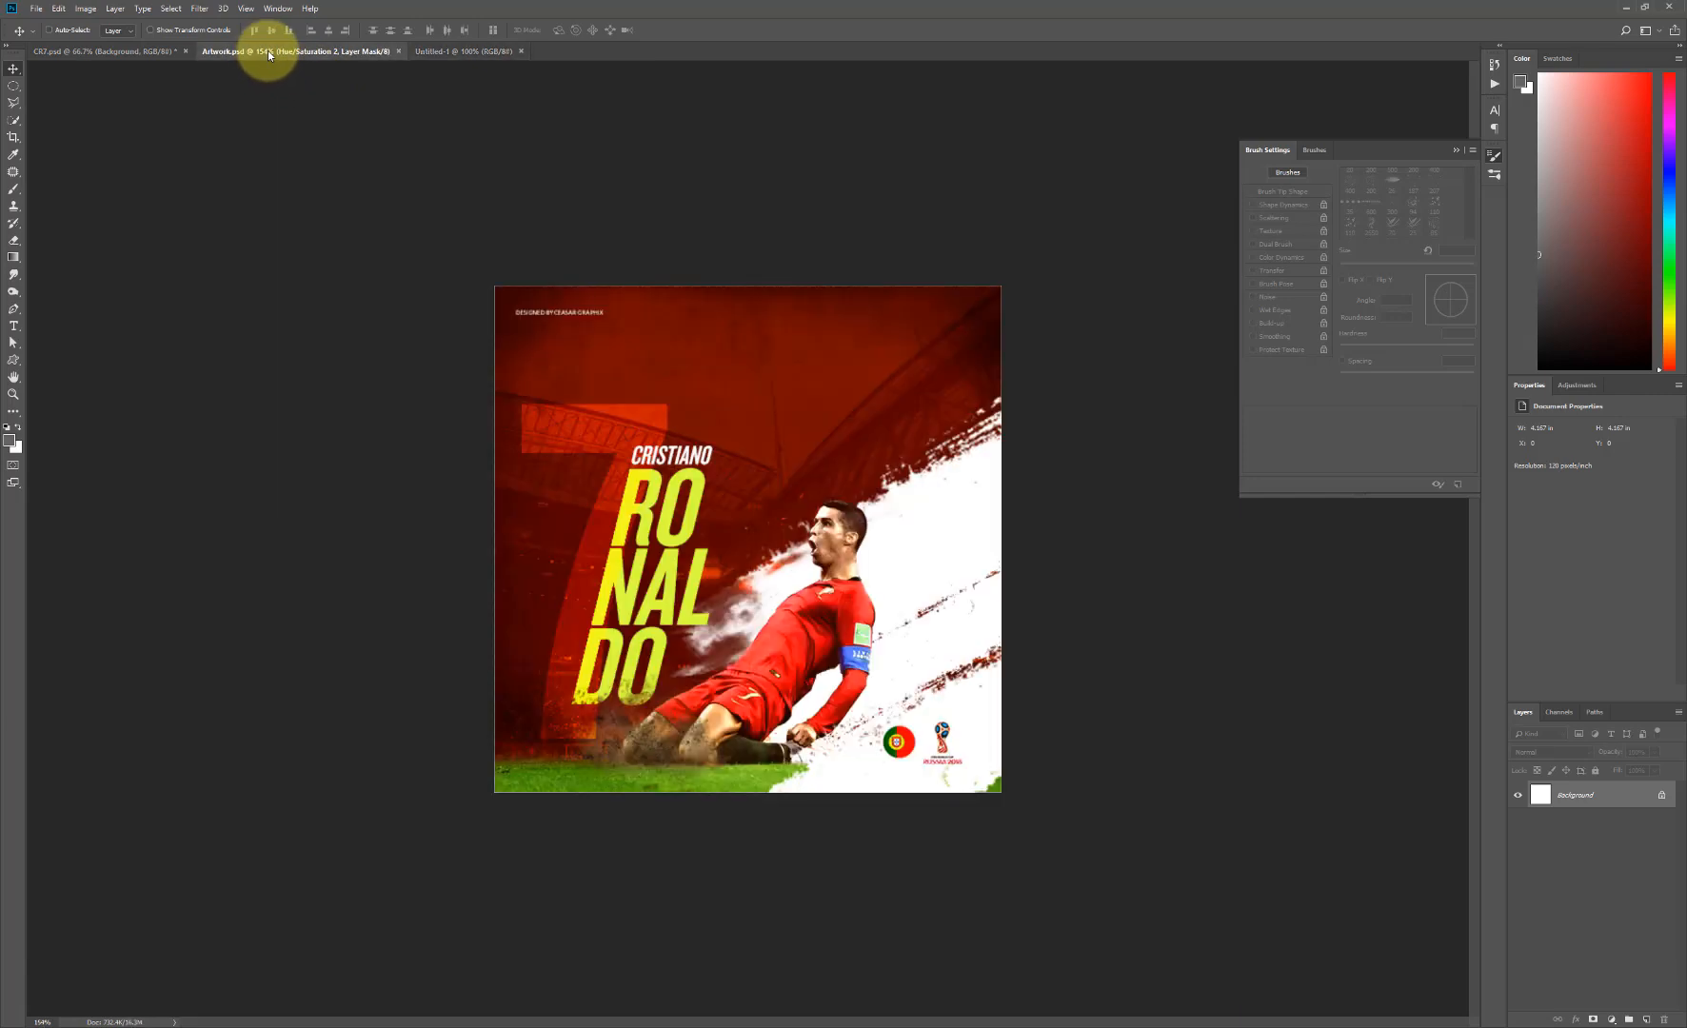
click(448, 50)
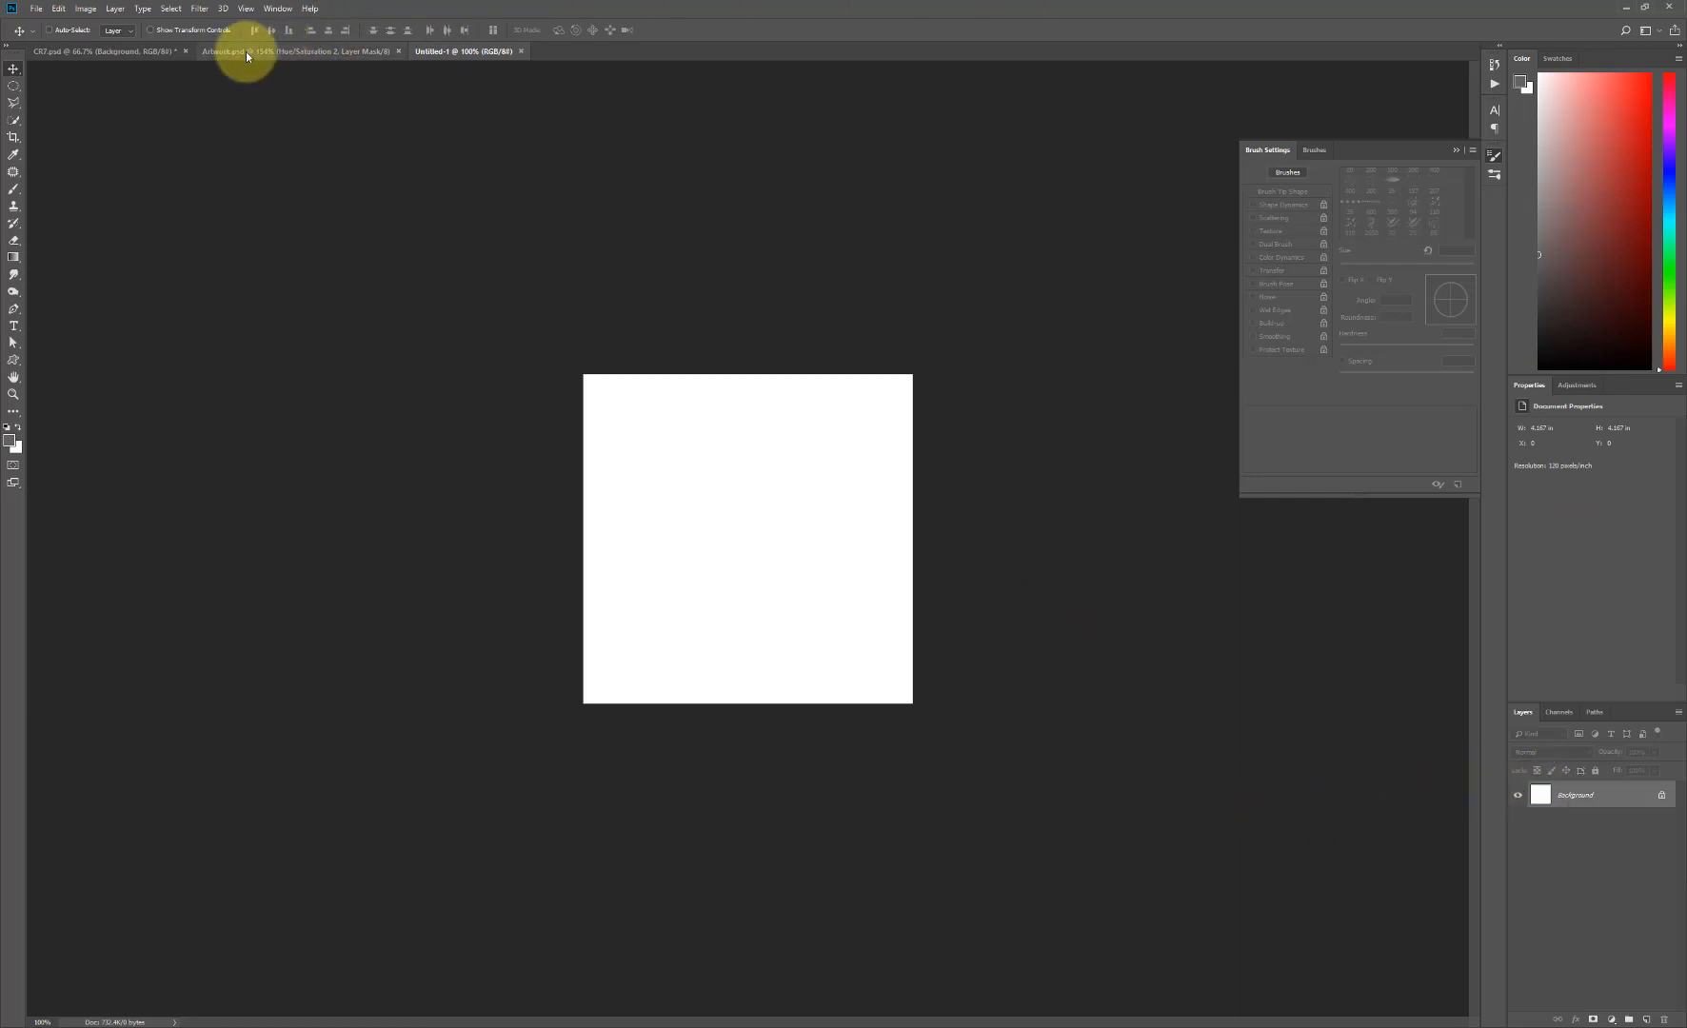
click(289, 50)
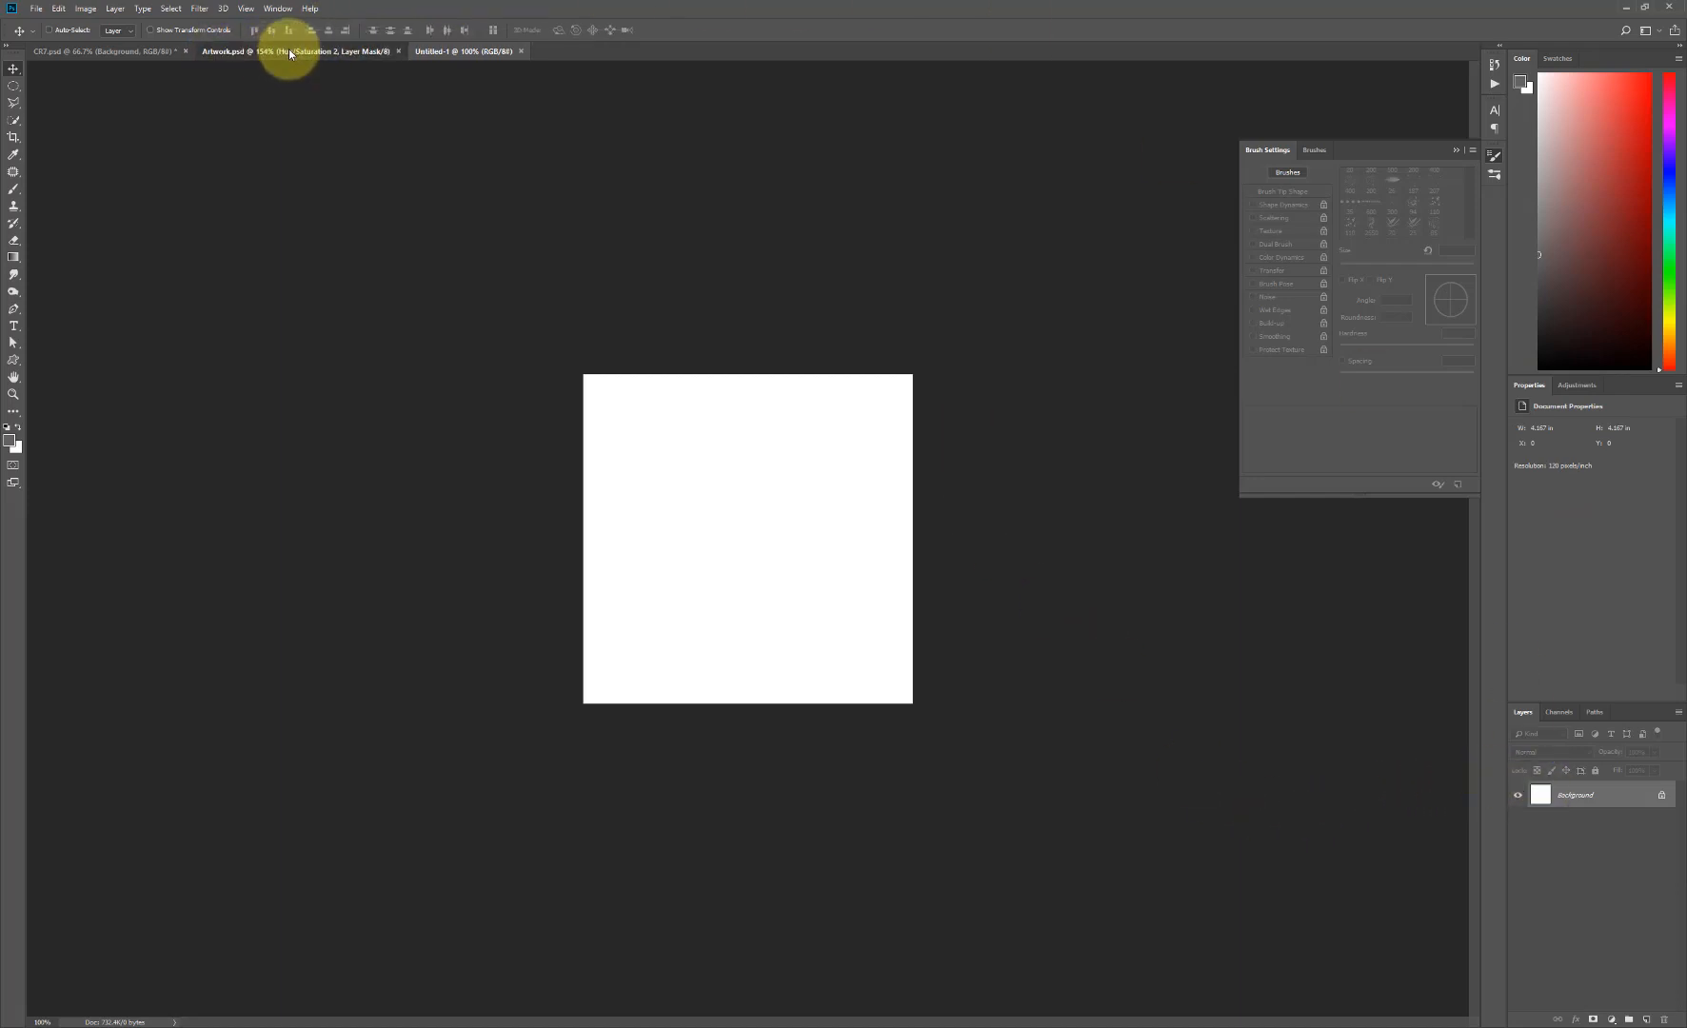
click(460, 51)
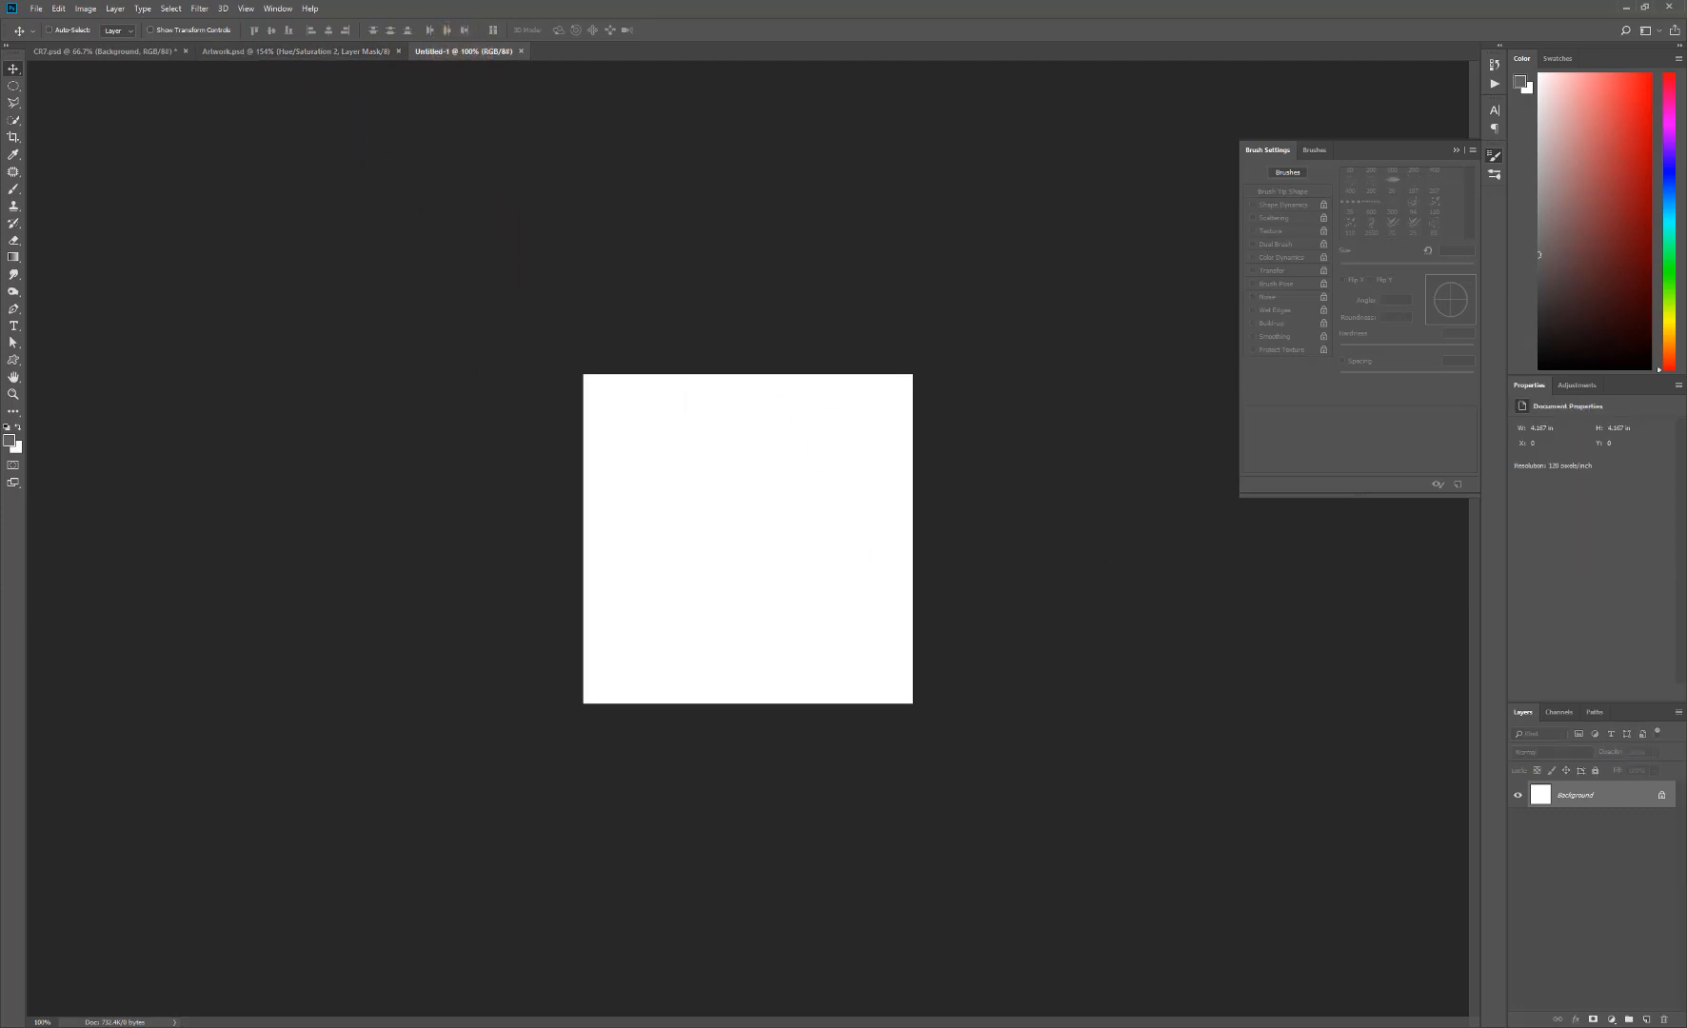
- Copy the CR7 and Background layers together from CR7.psd into the new Untitled-1 document
key(ctrl+Tab)
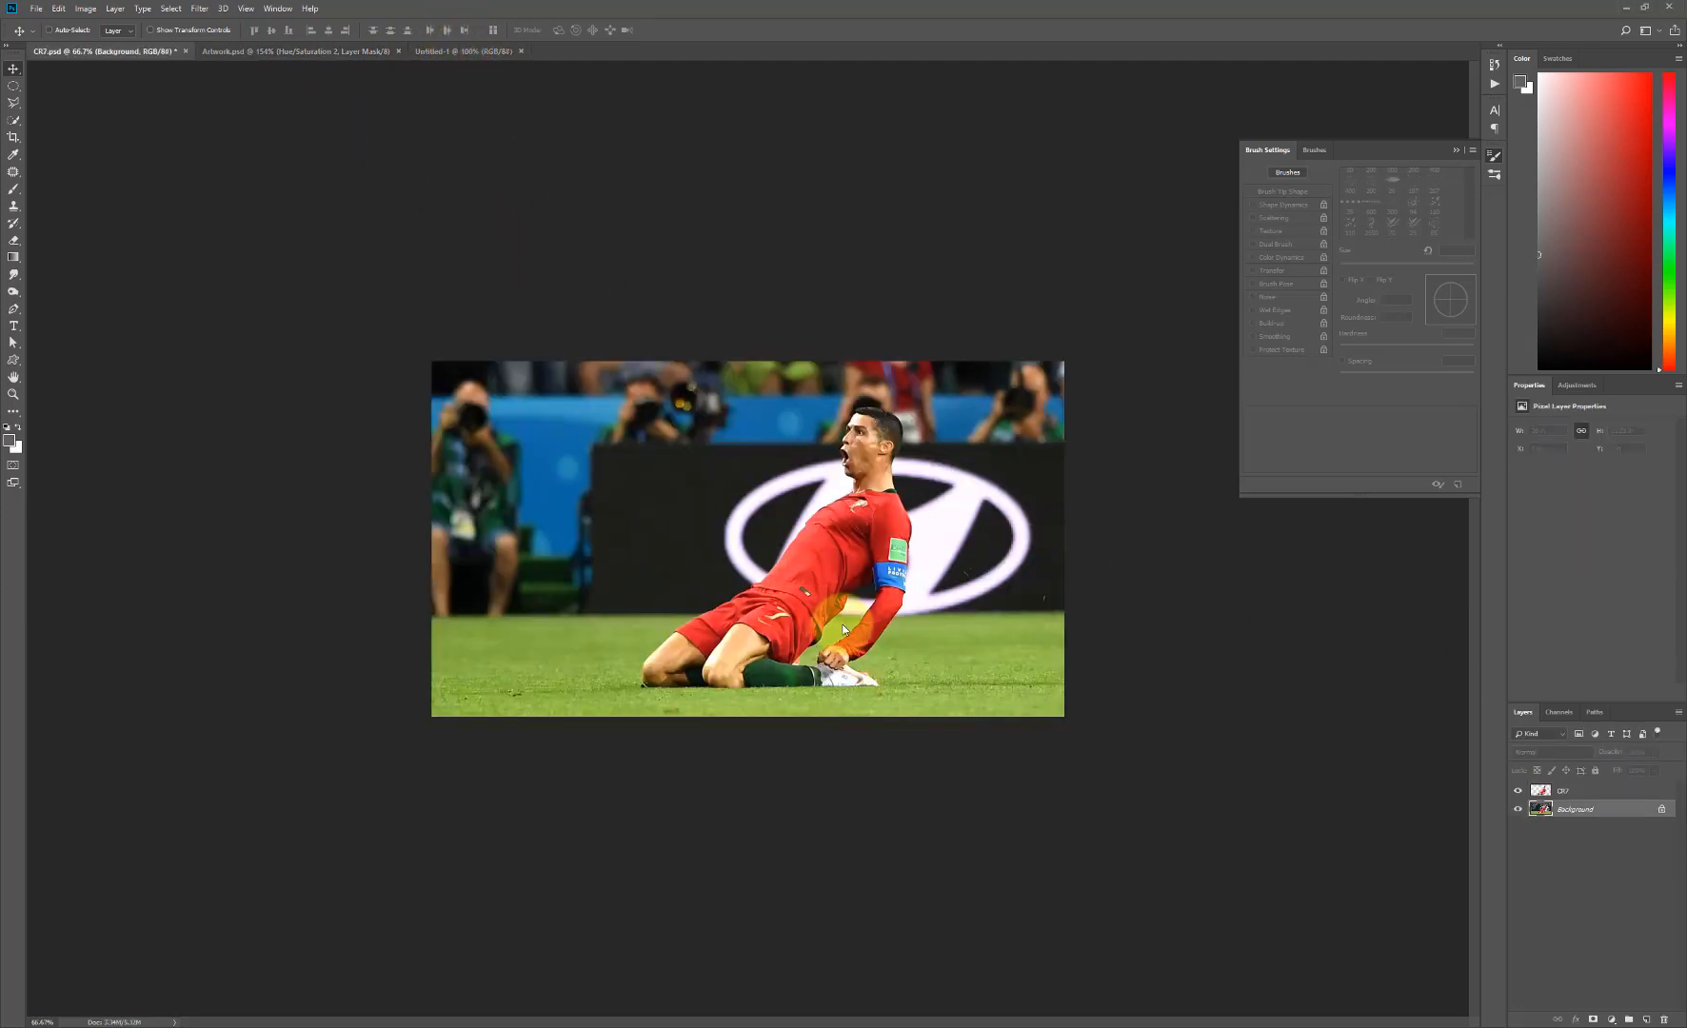
shift+click(1591, 791)
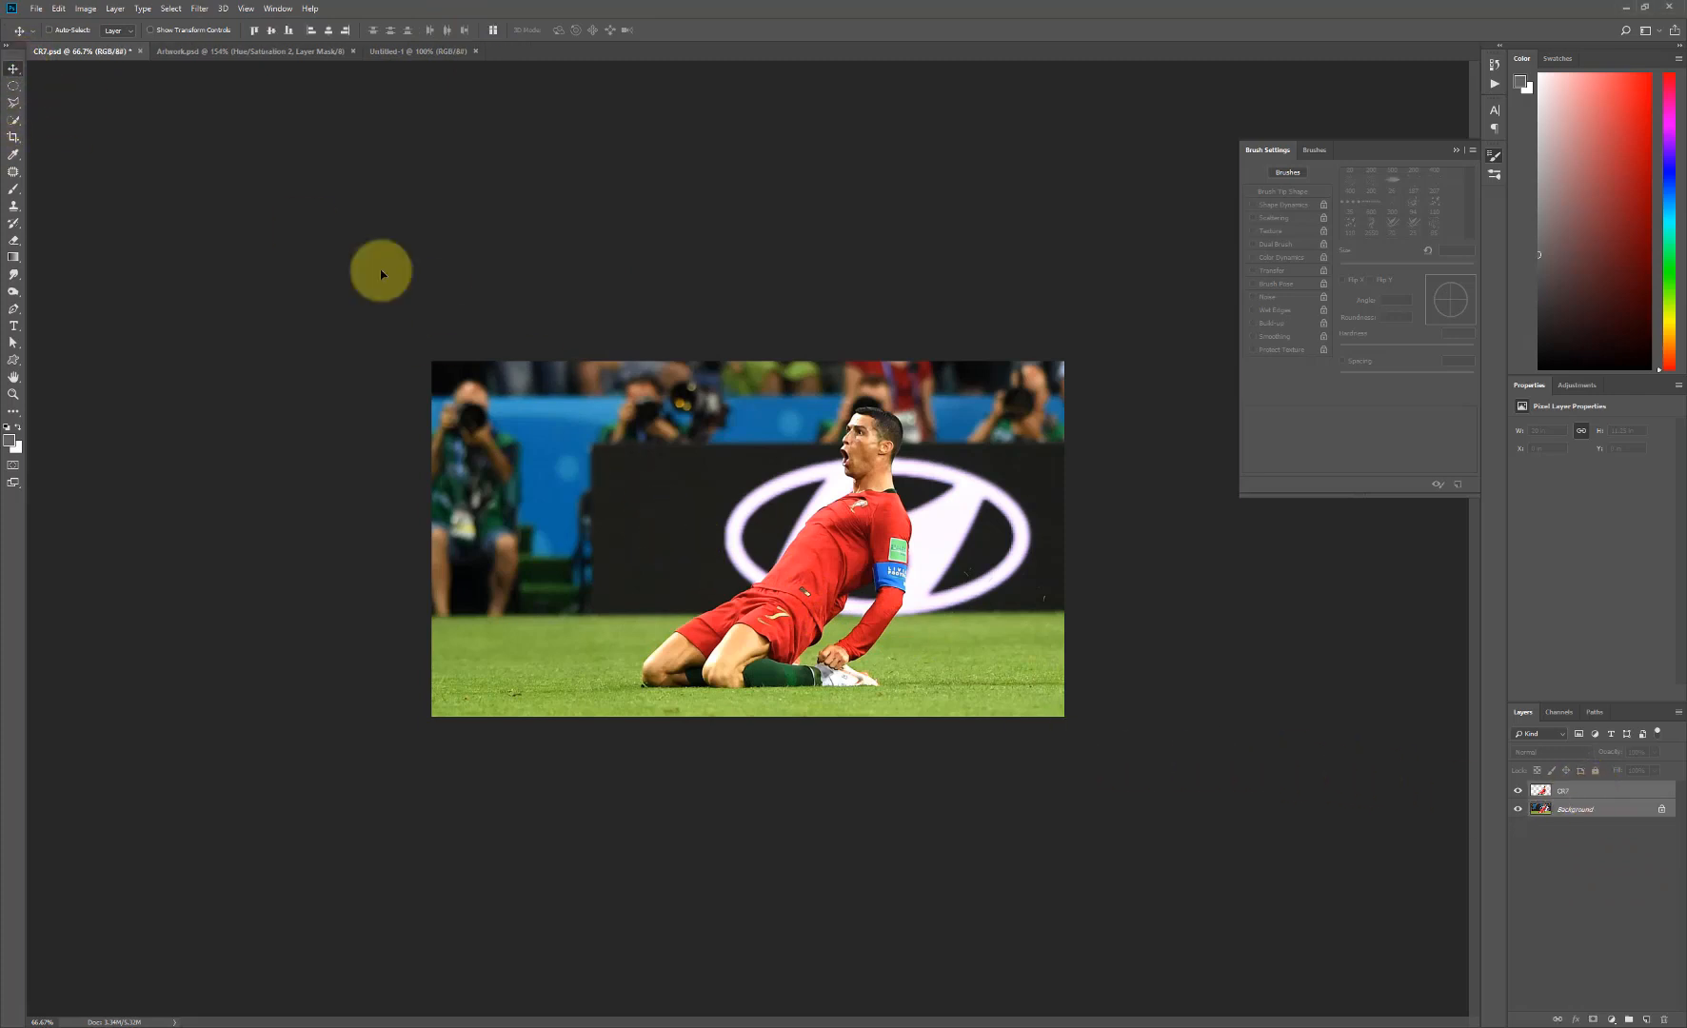
click(270, 52)
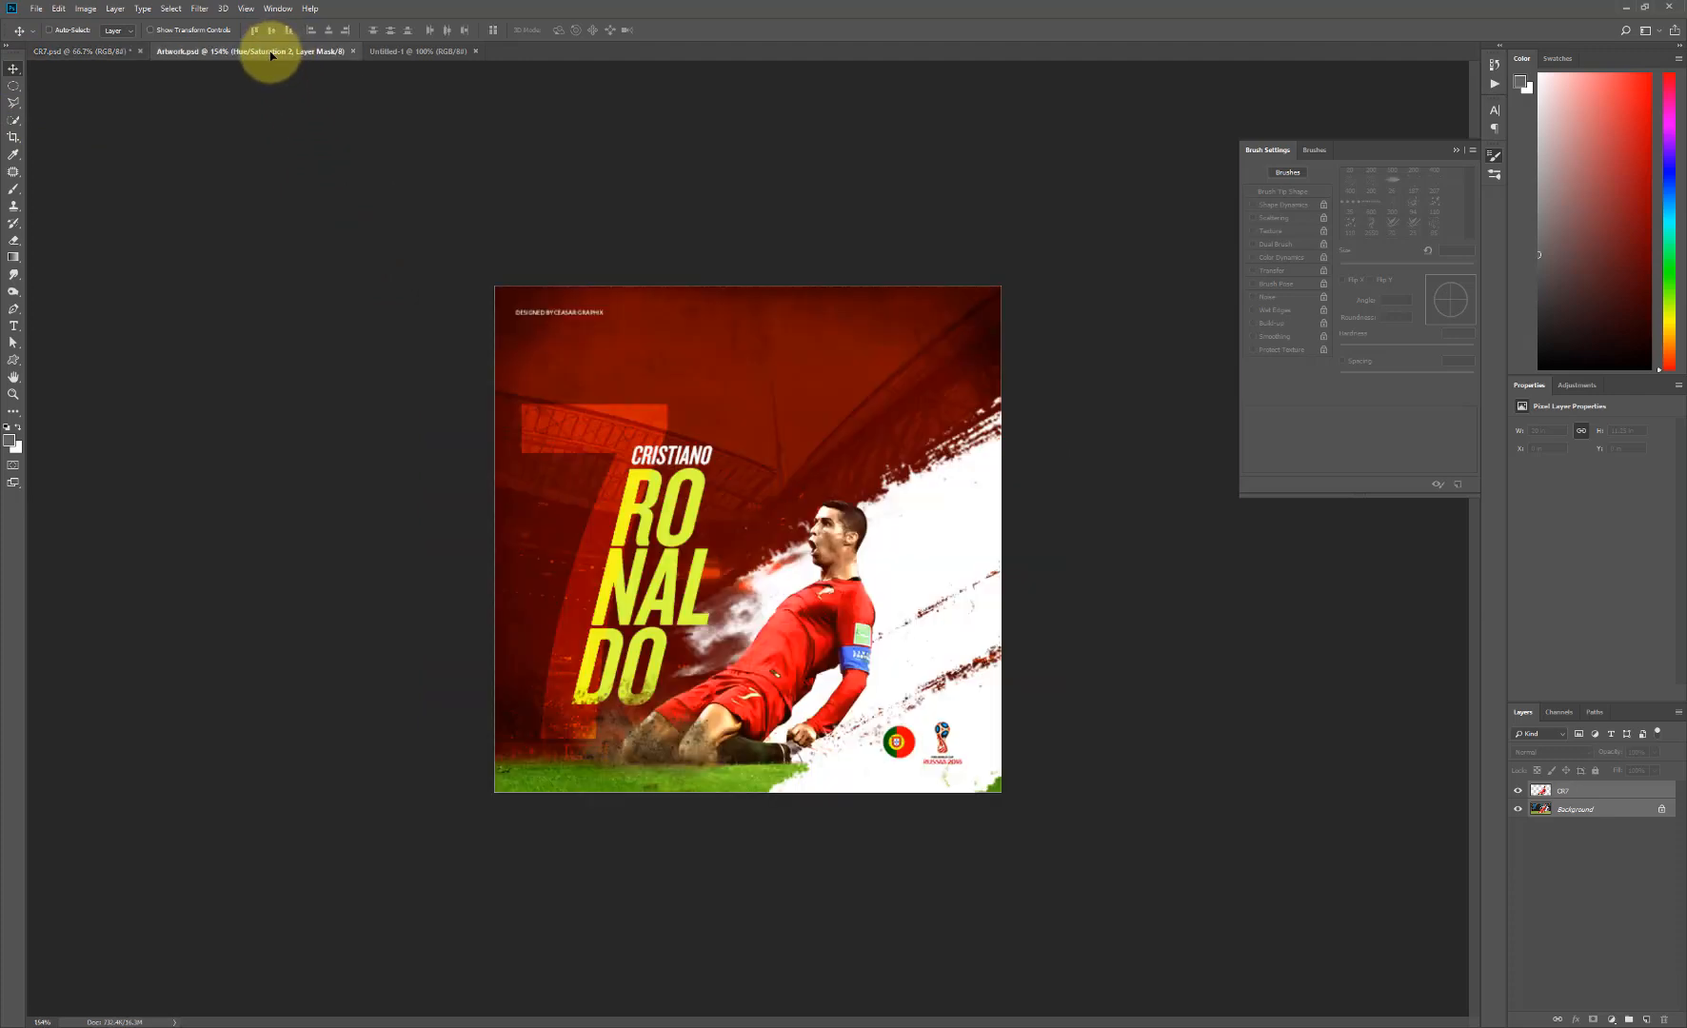
click(420, 52)
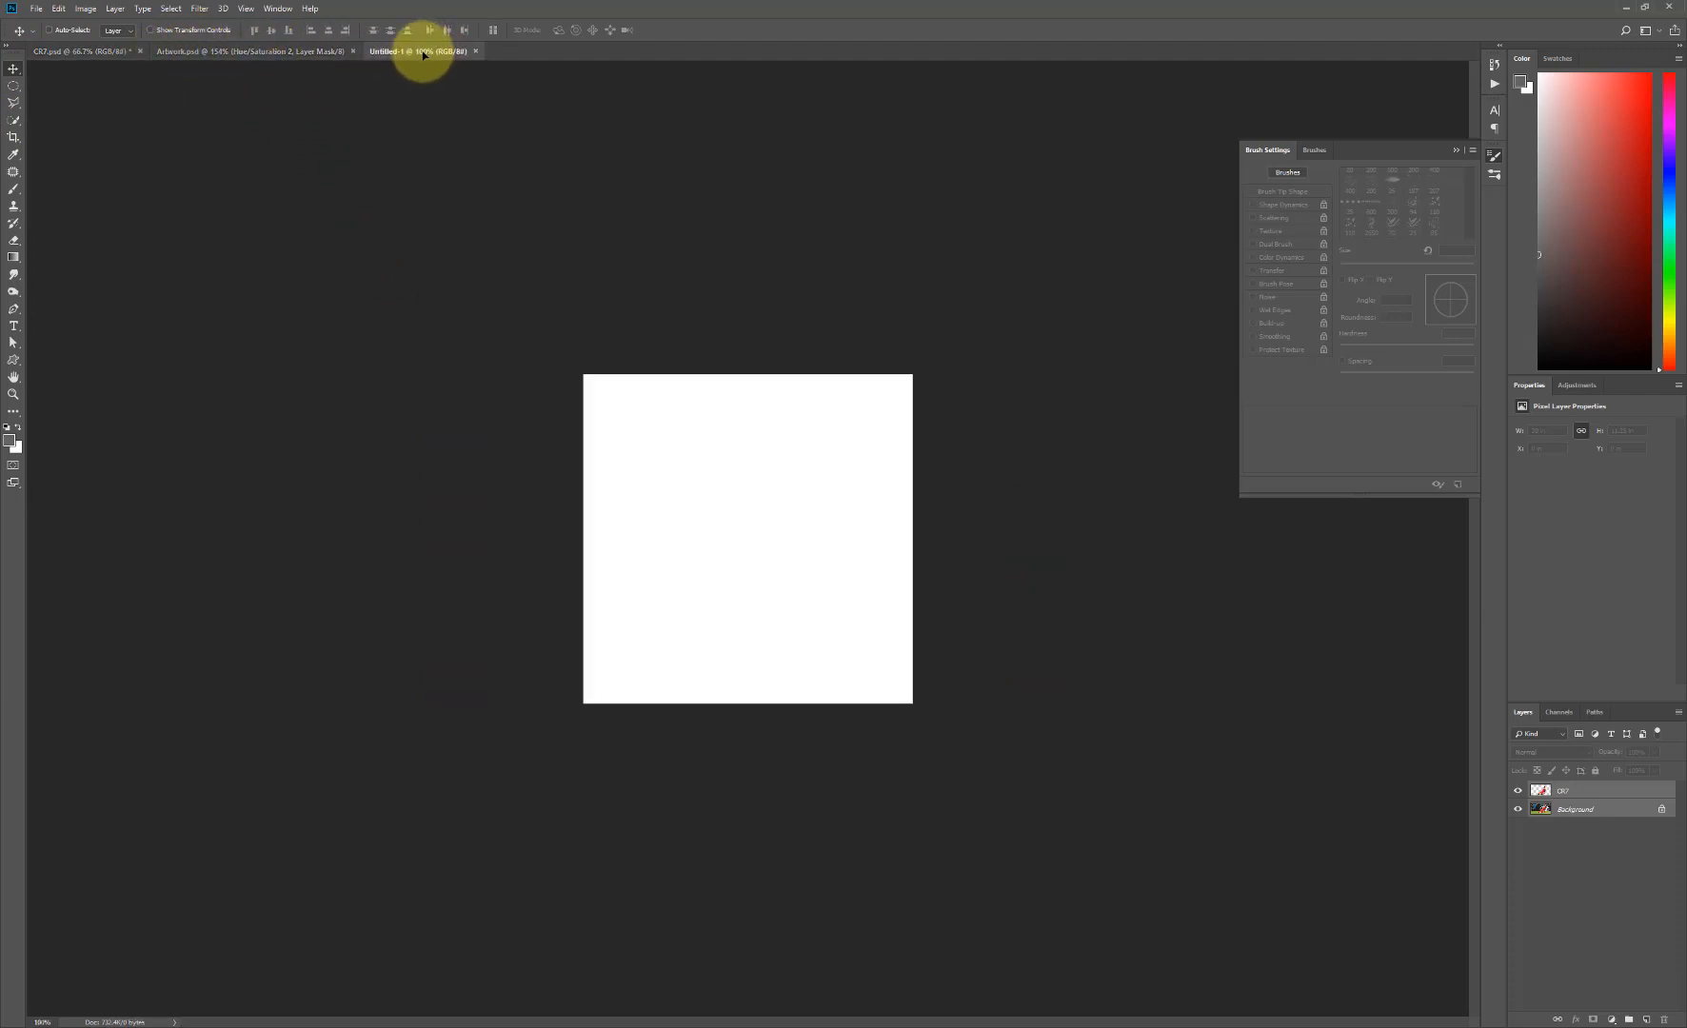
drag(422, 54, 749, 607)
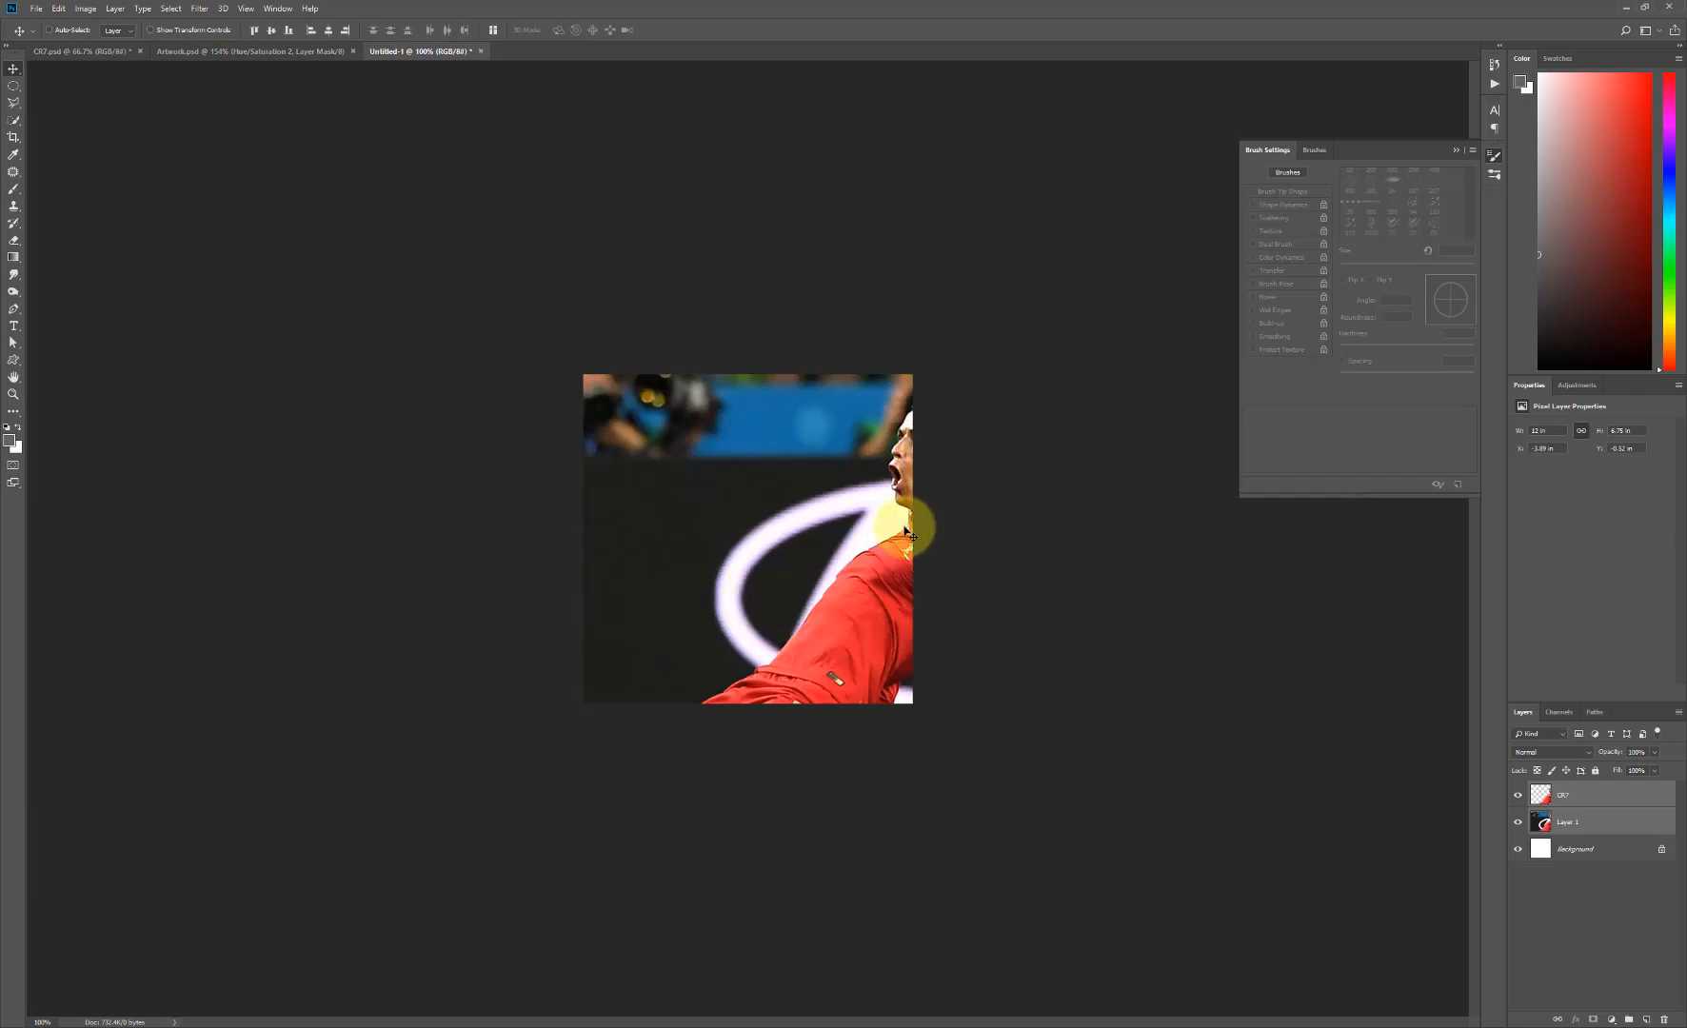
- Scale both copied layers down proportionally to about 5.36 in wide and align them with the canvas's lower edge, keeping the player right of centre
drag(911, 527, 696, 522)
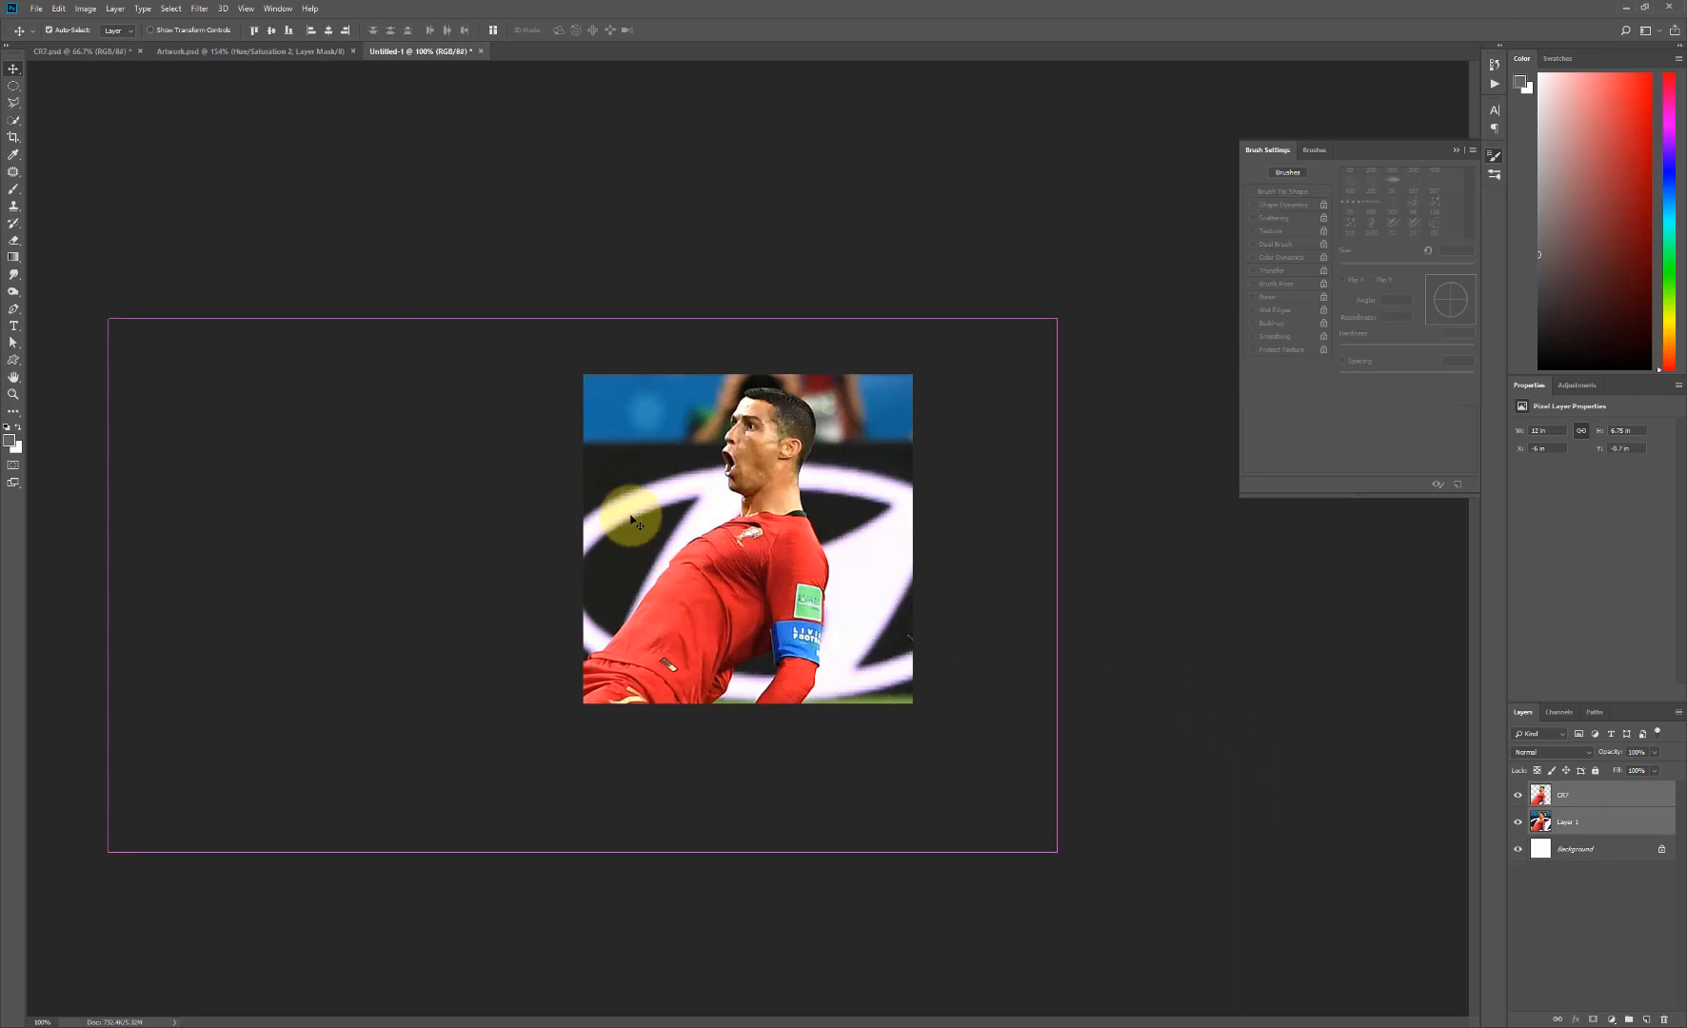
key(ctrl)
key(ctrl+t)
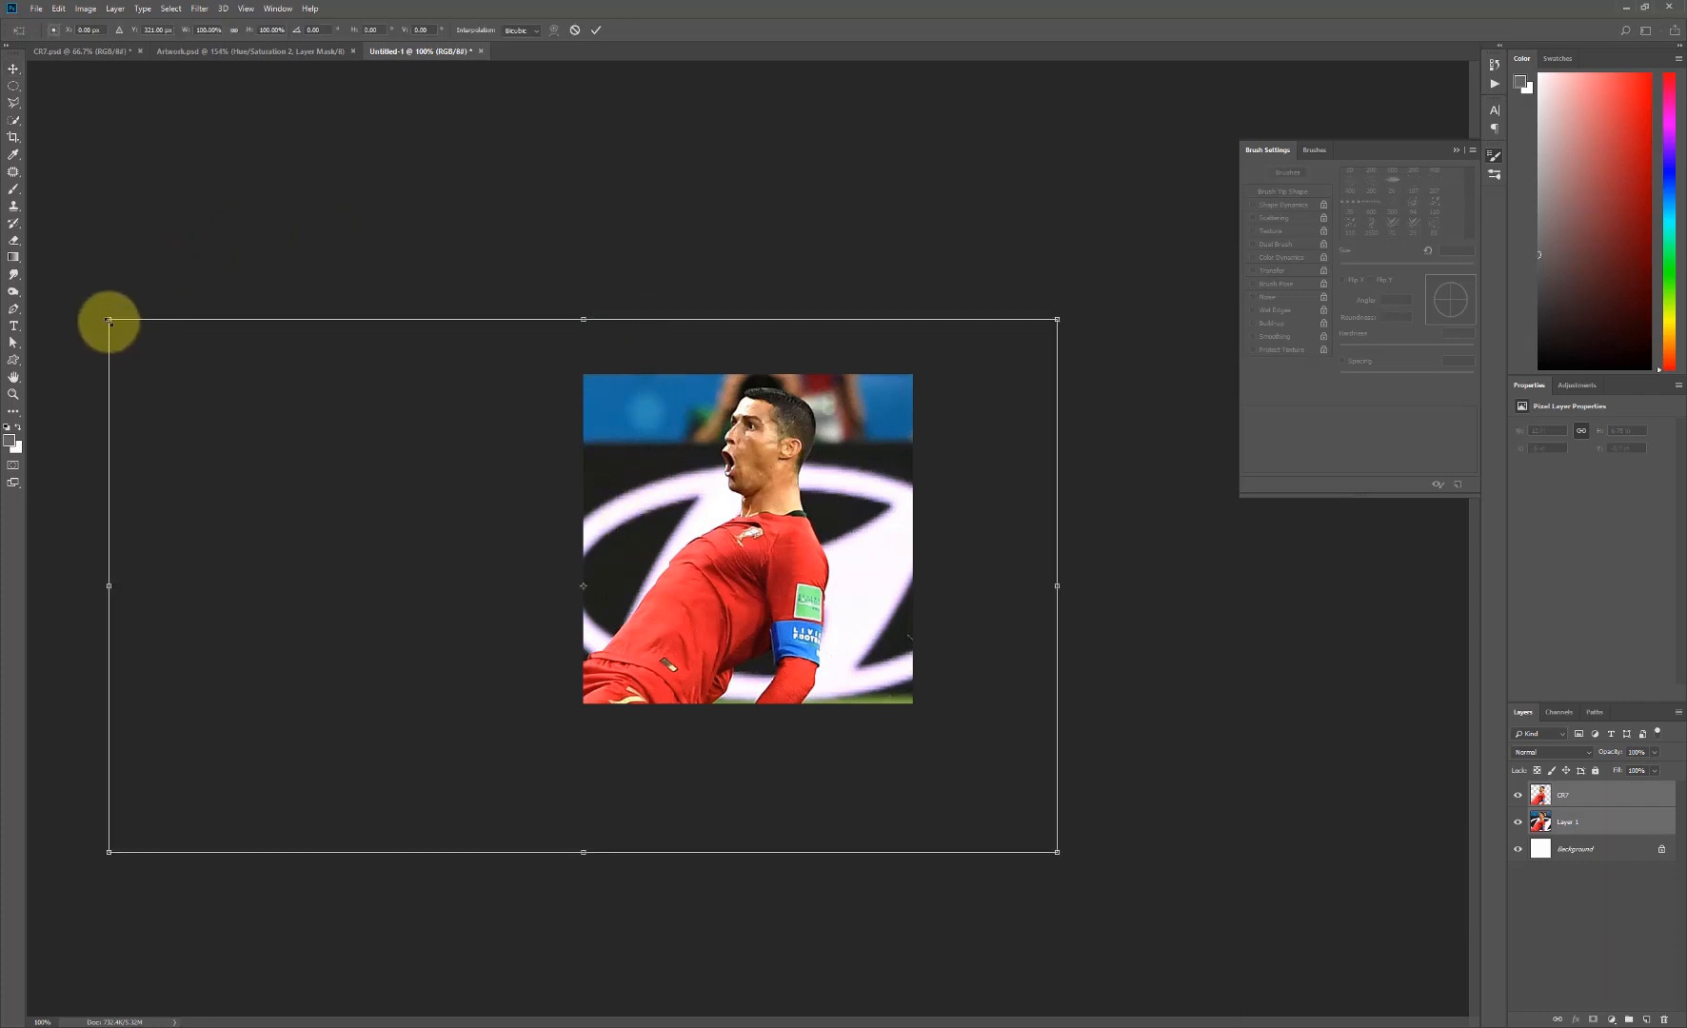
drag(109, 321, 334, 514)
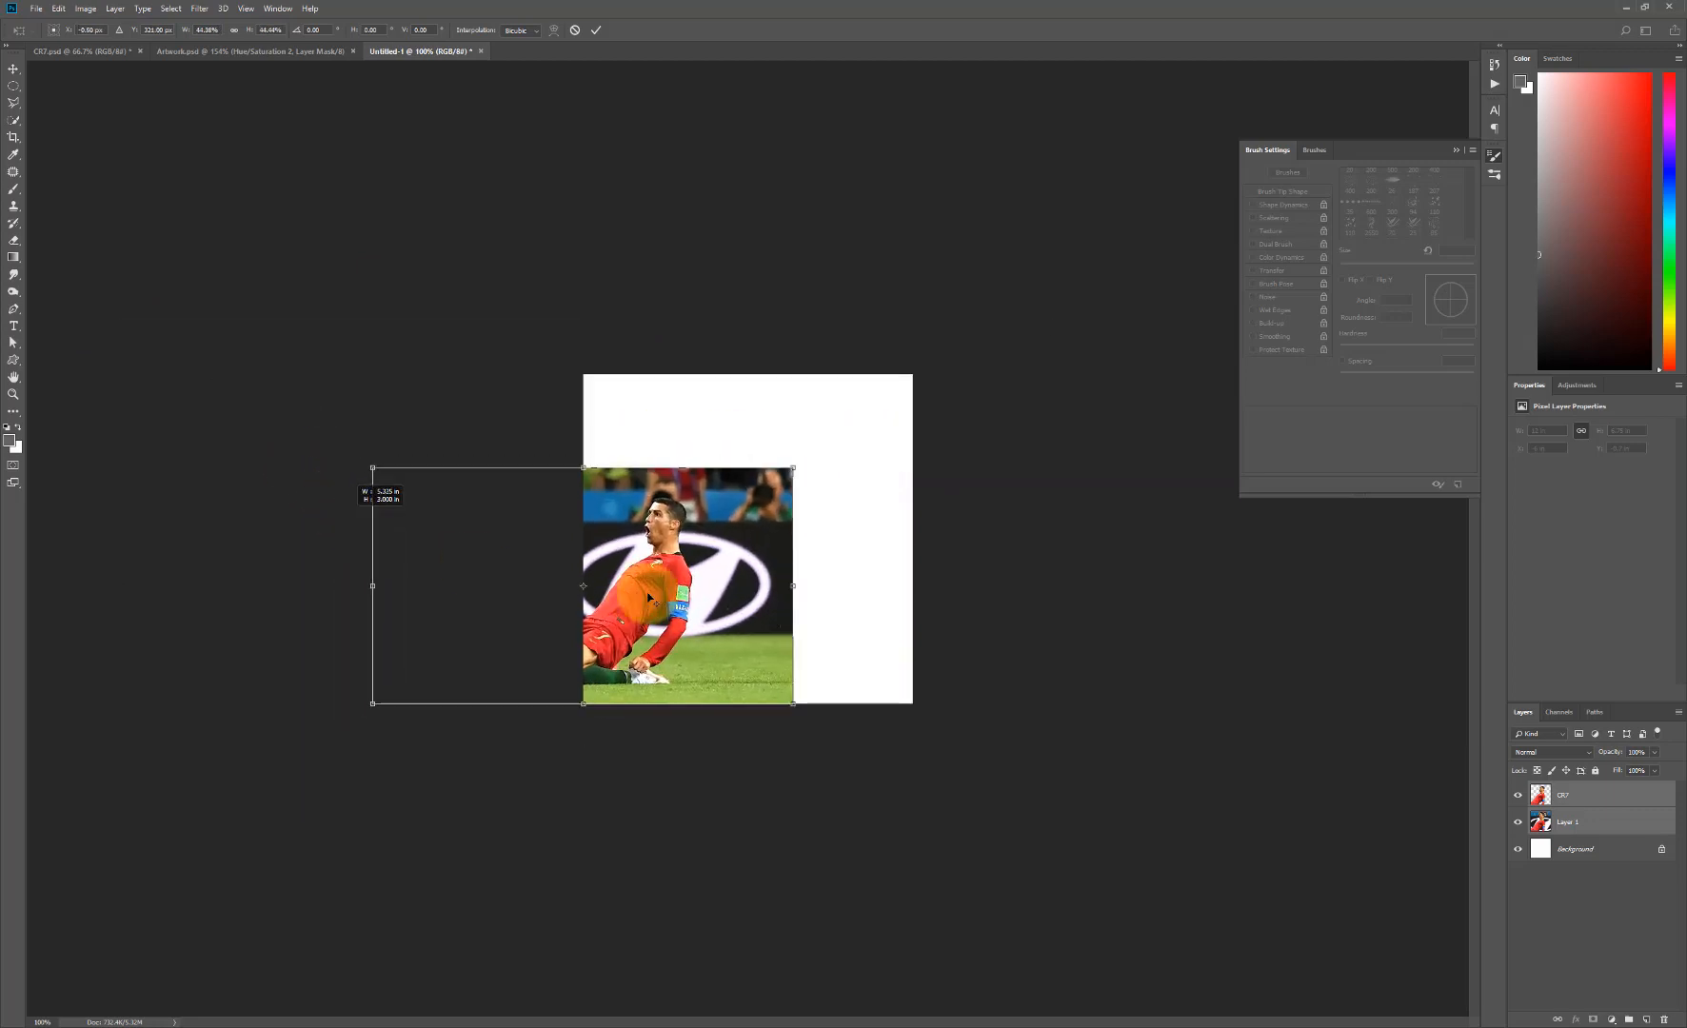
drag(726, 555, 894, 543)
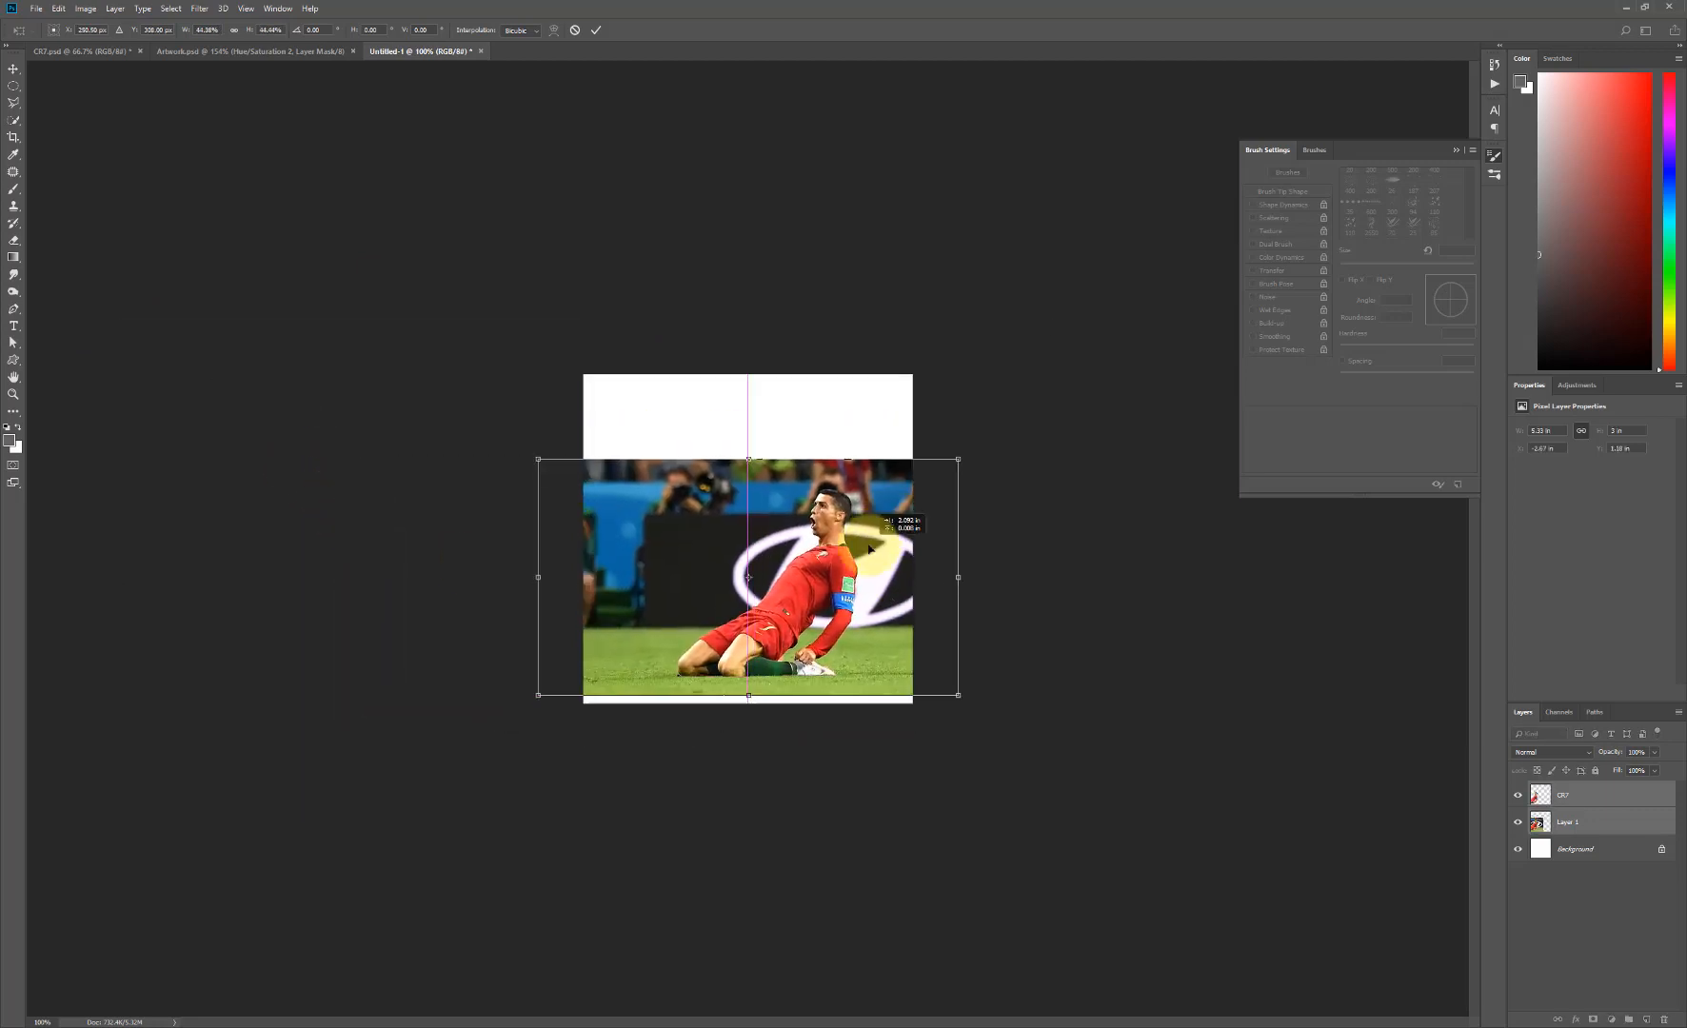
drag(959, 458, 943, 467)
drag(836, 581, 864, 605)
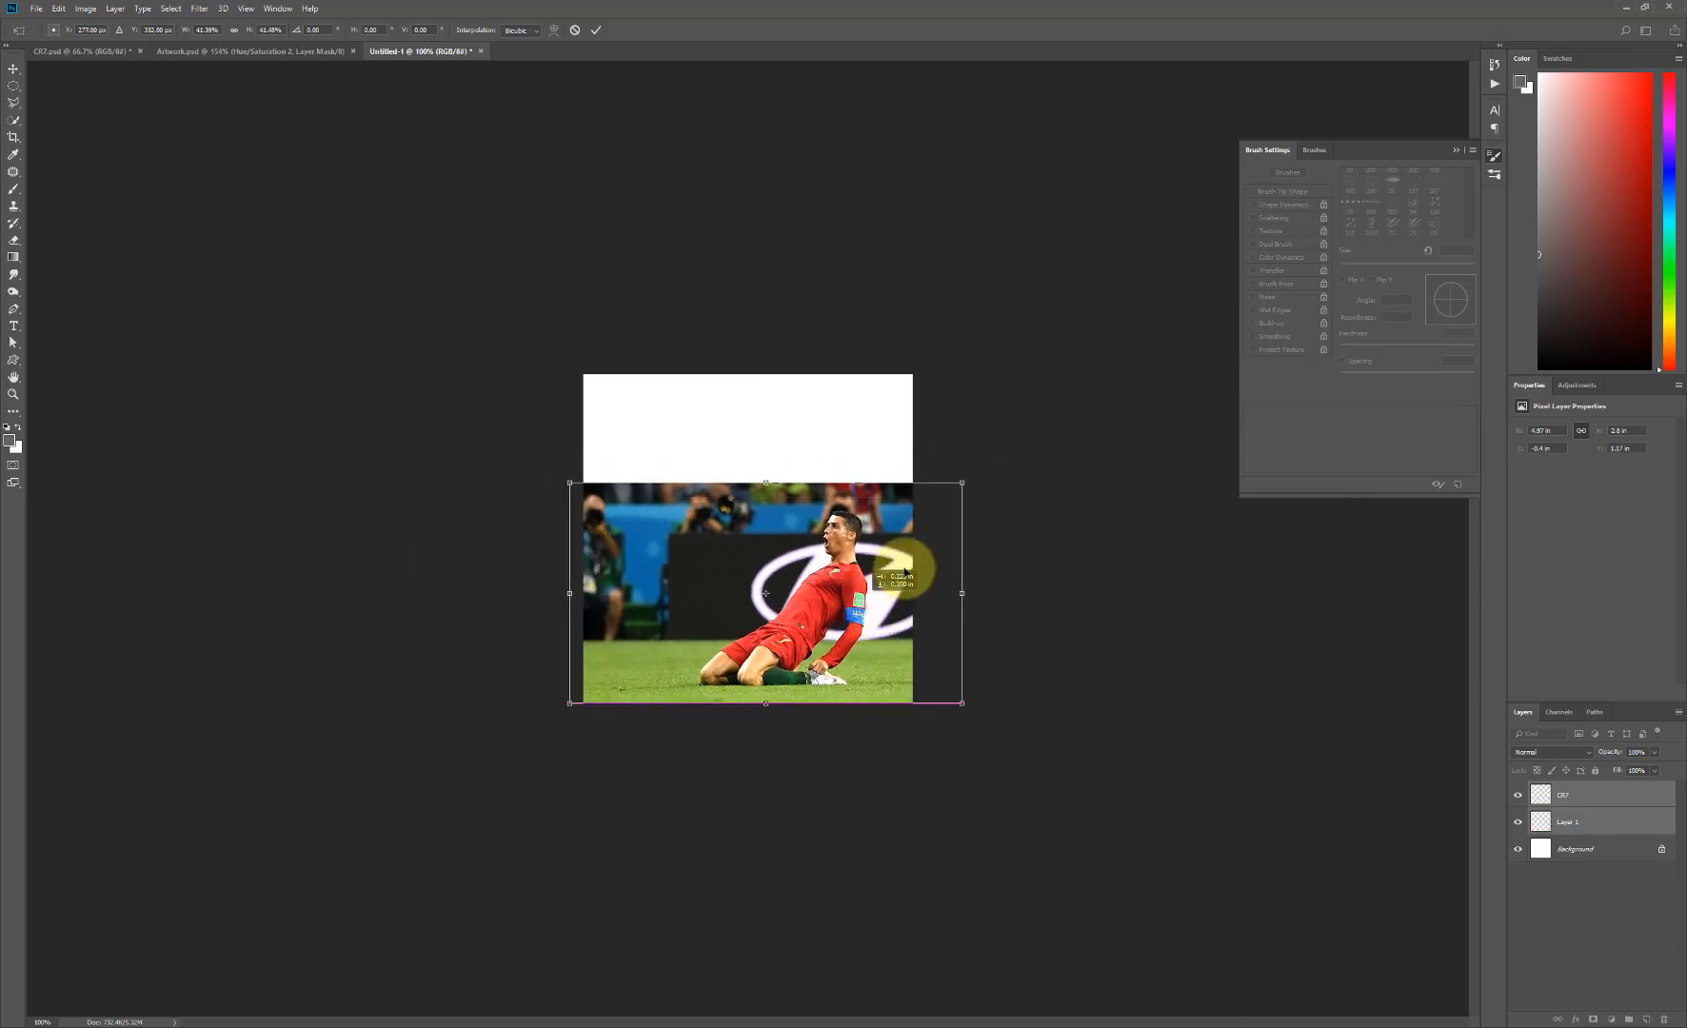
drag(964, 482, 976, 474)
drag(844, 578, 843, 574)
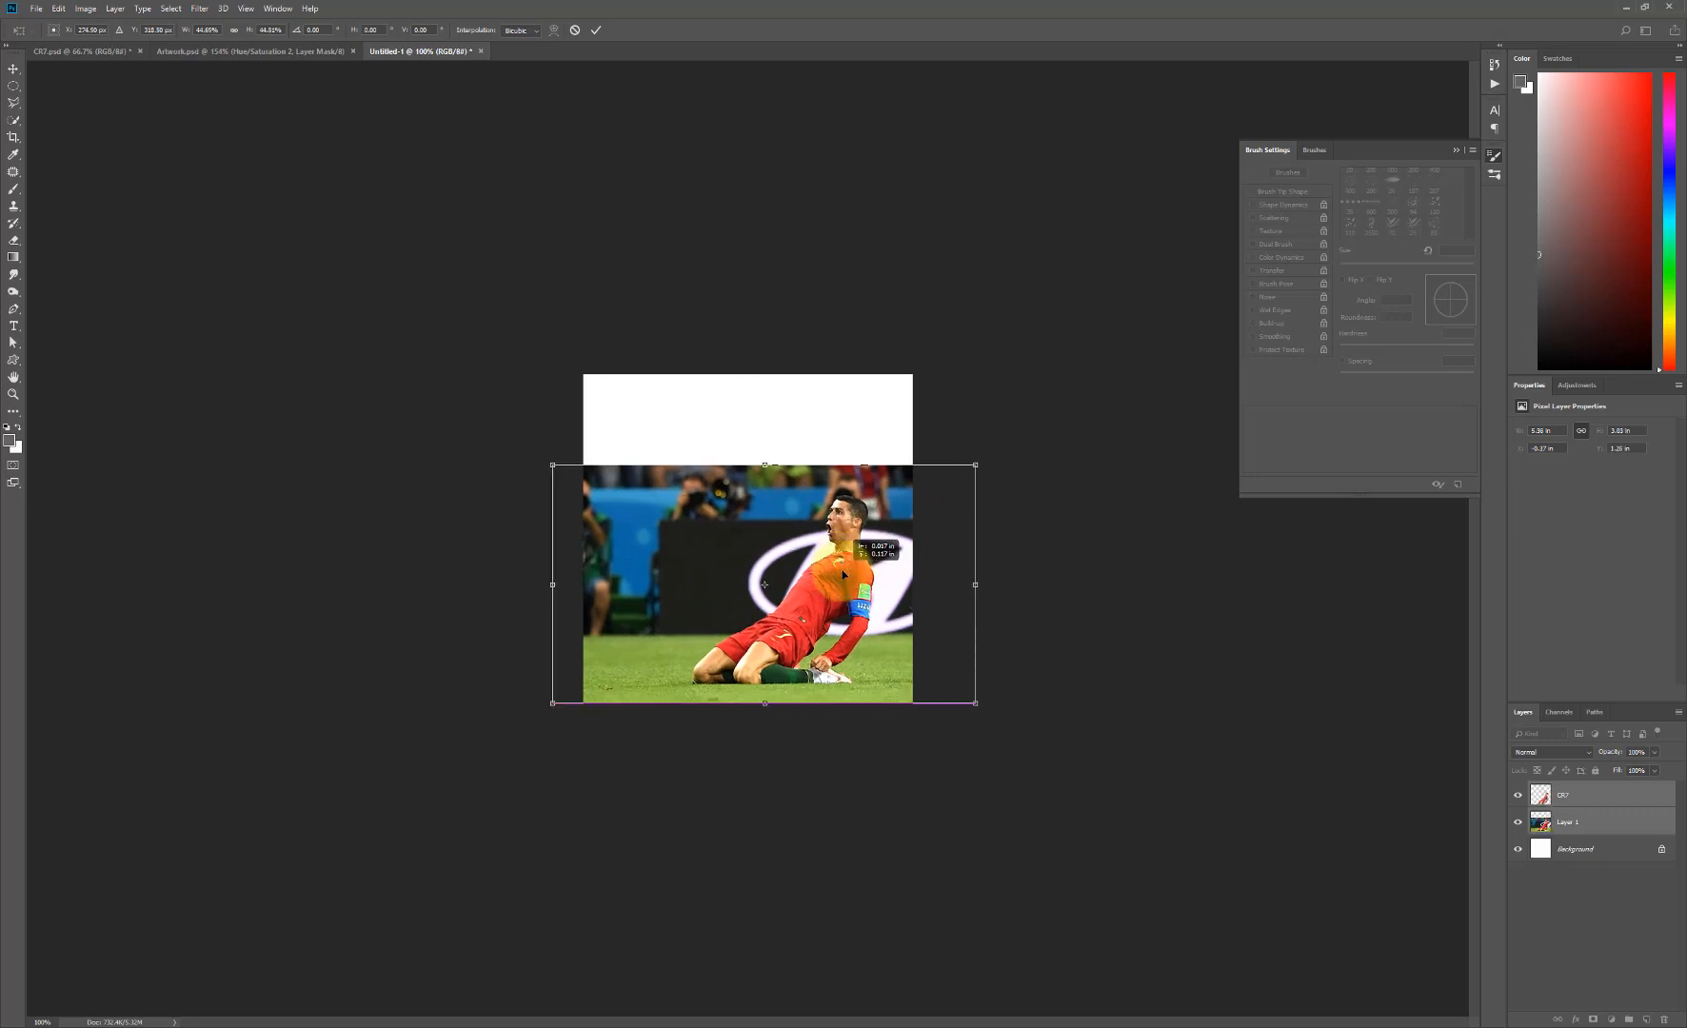
key(Return)
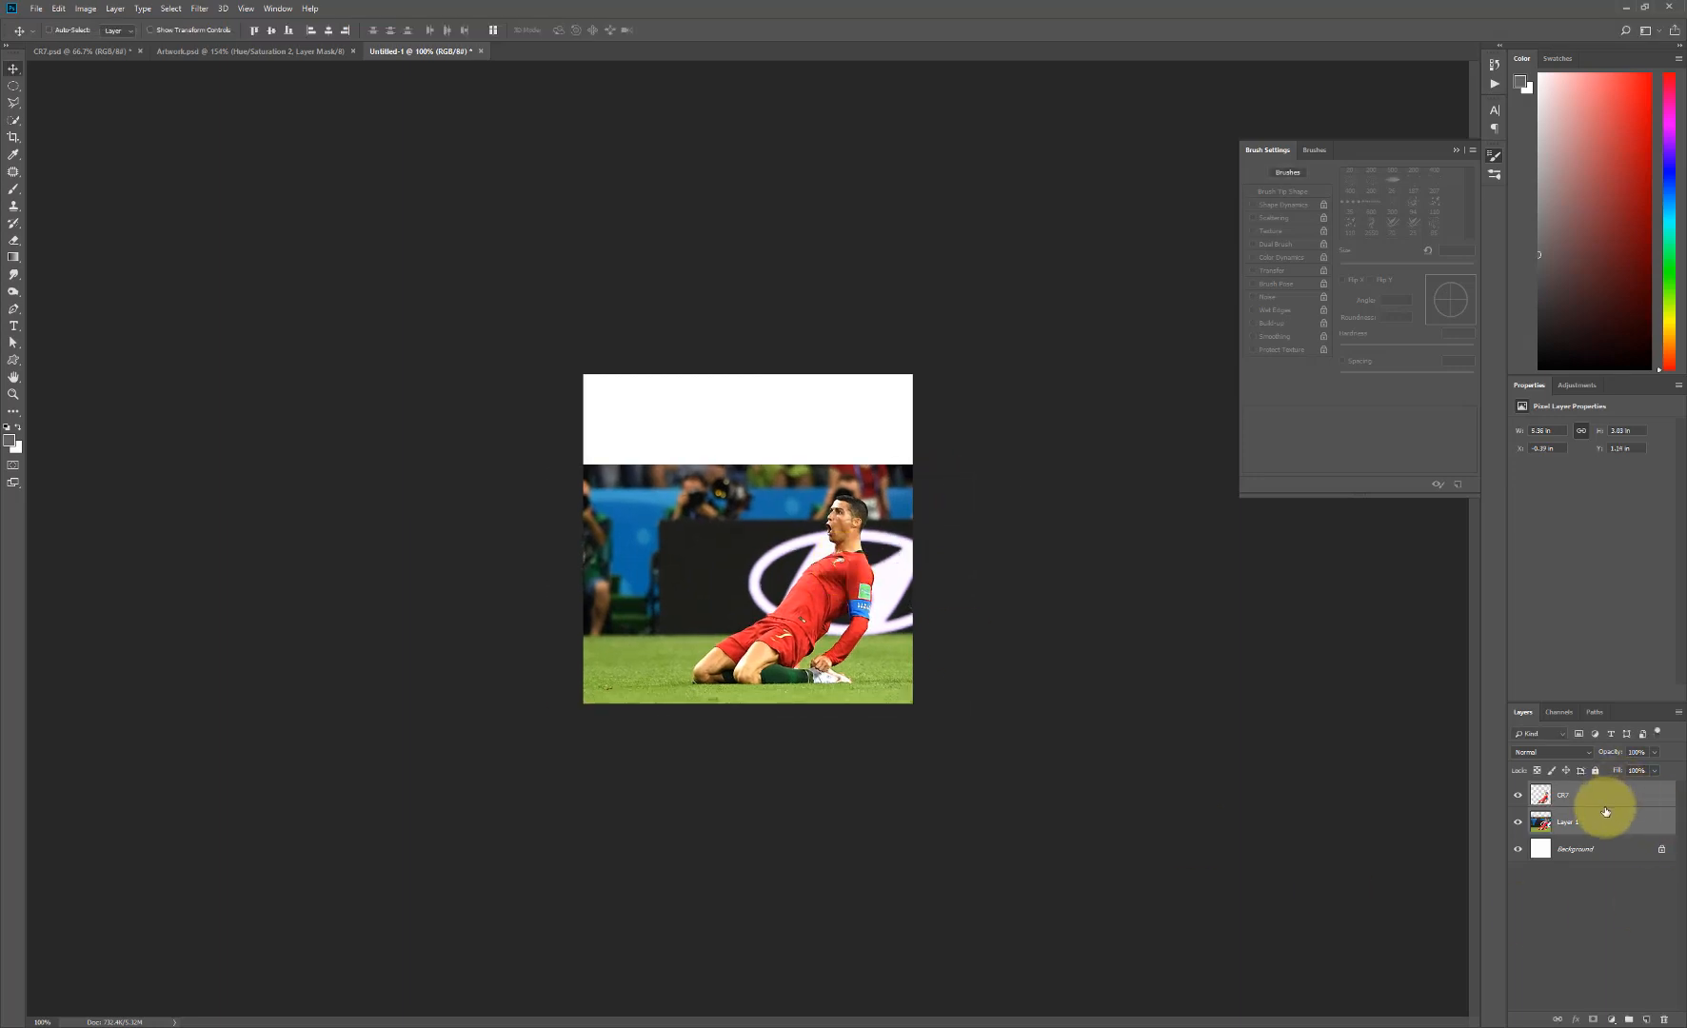
- Place the night stadium photo from the Excercise_Files folder into the Untitled-1 document
click(1519, 800)
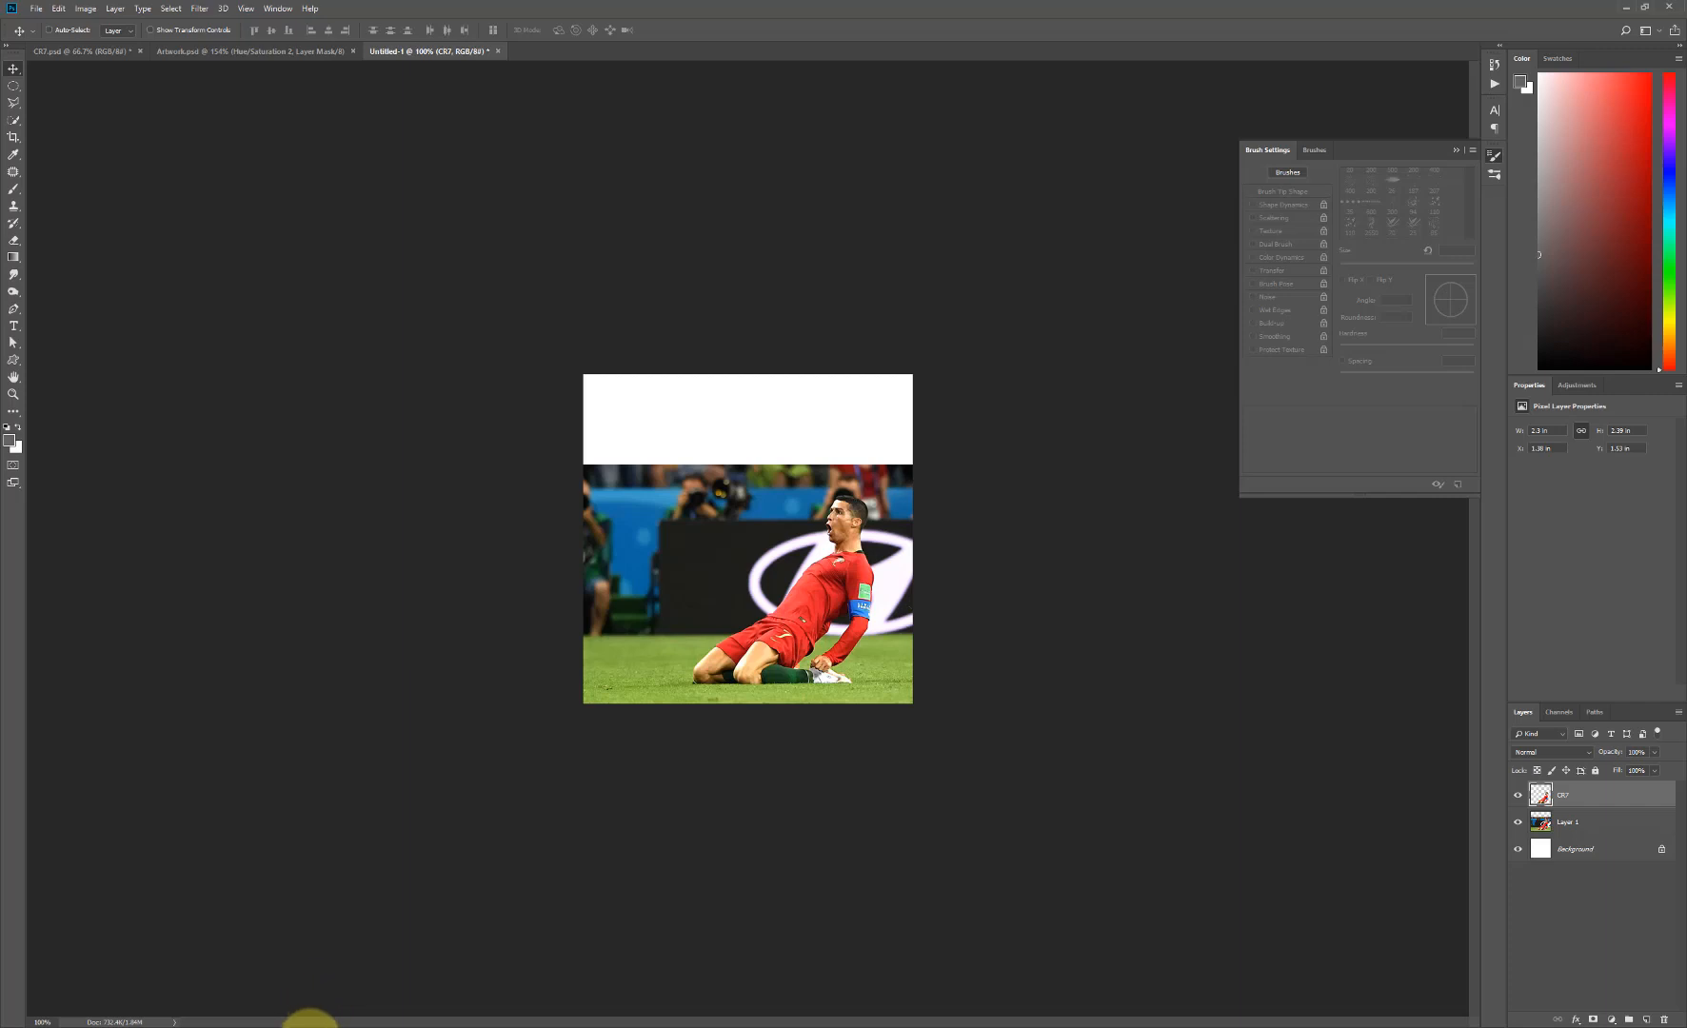
click(309, 1027)
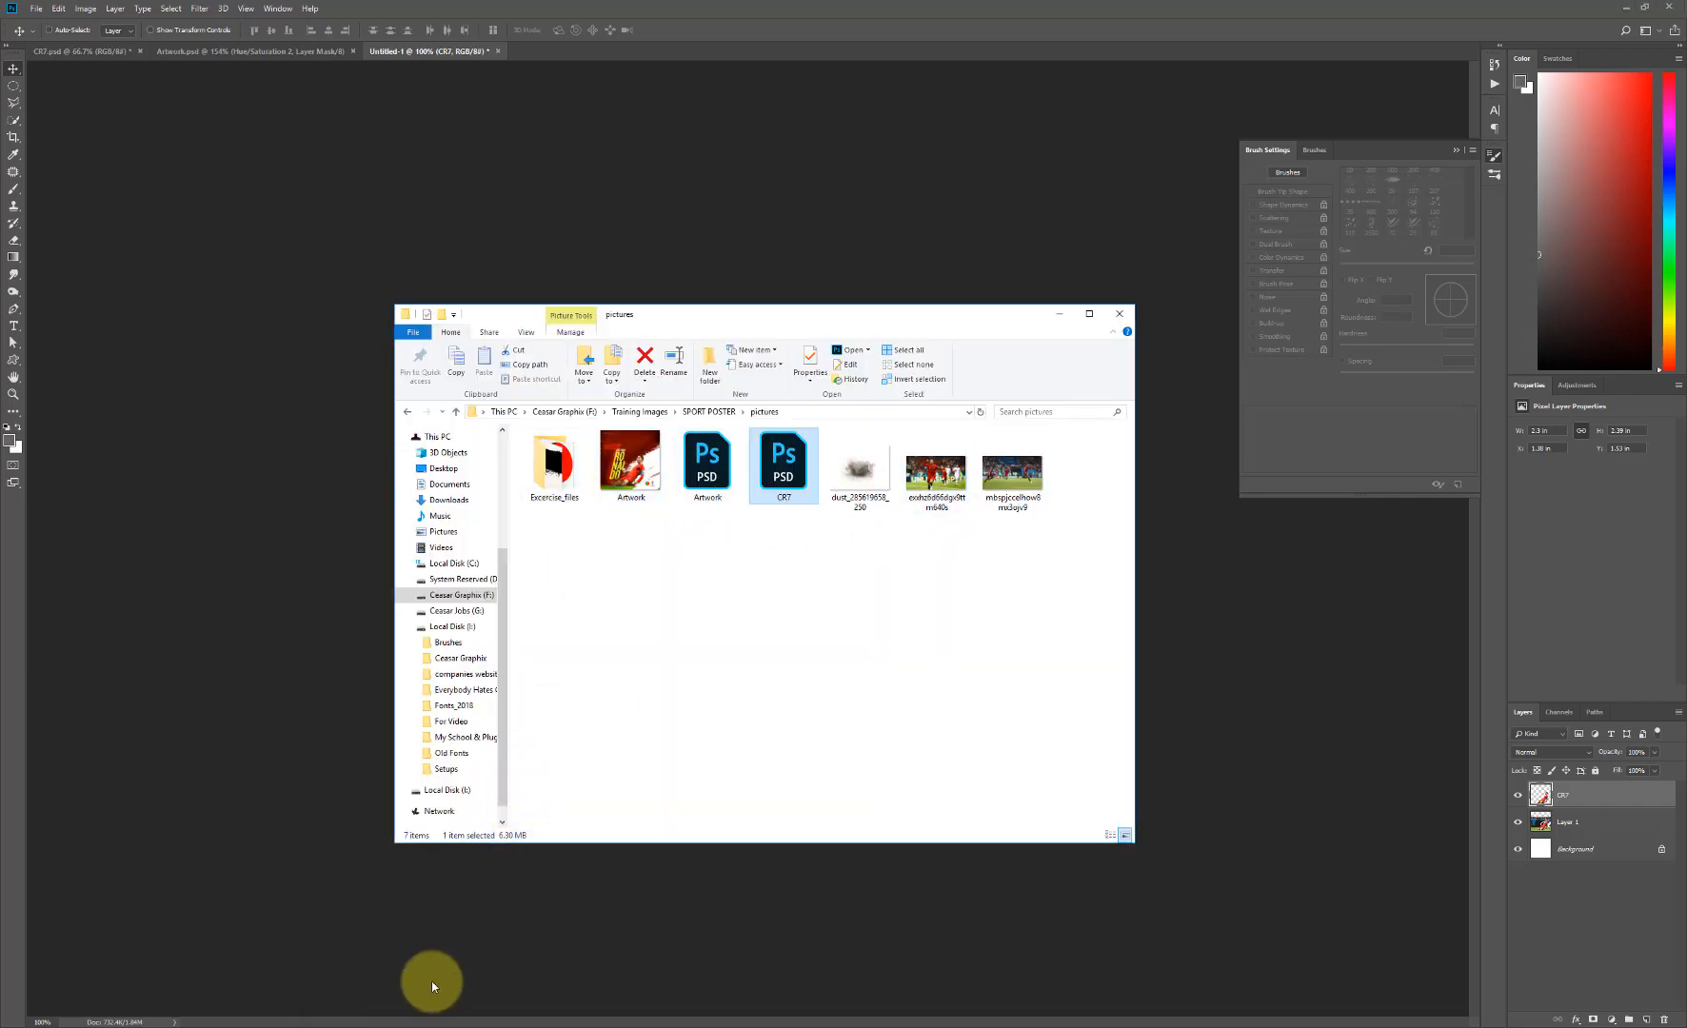
click(328, 1026)
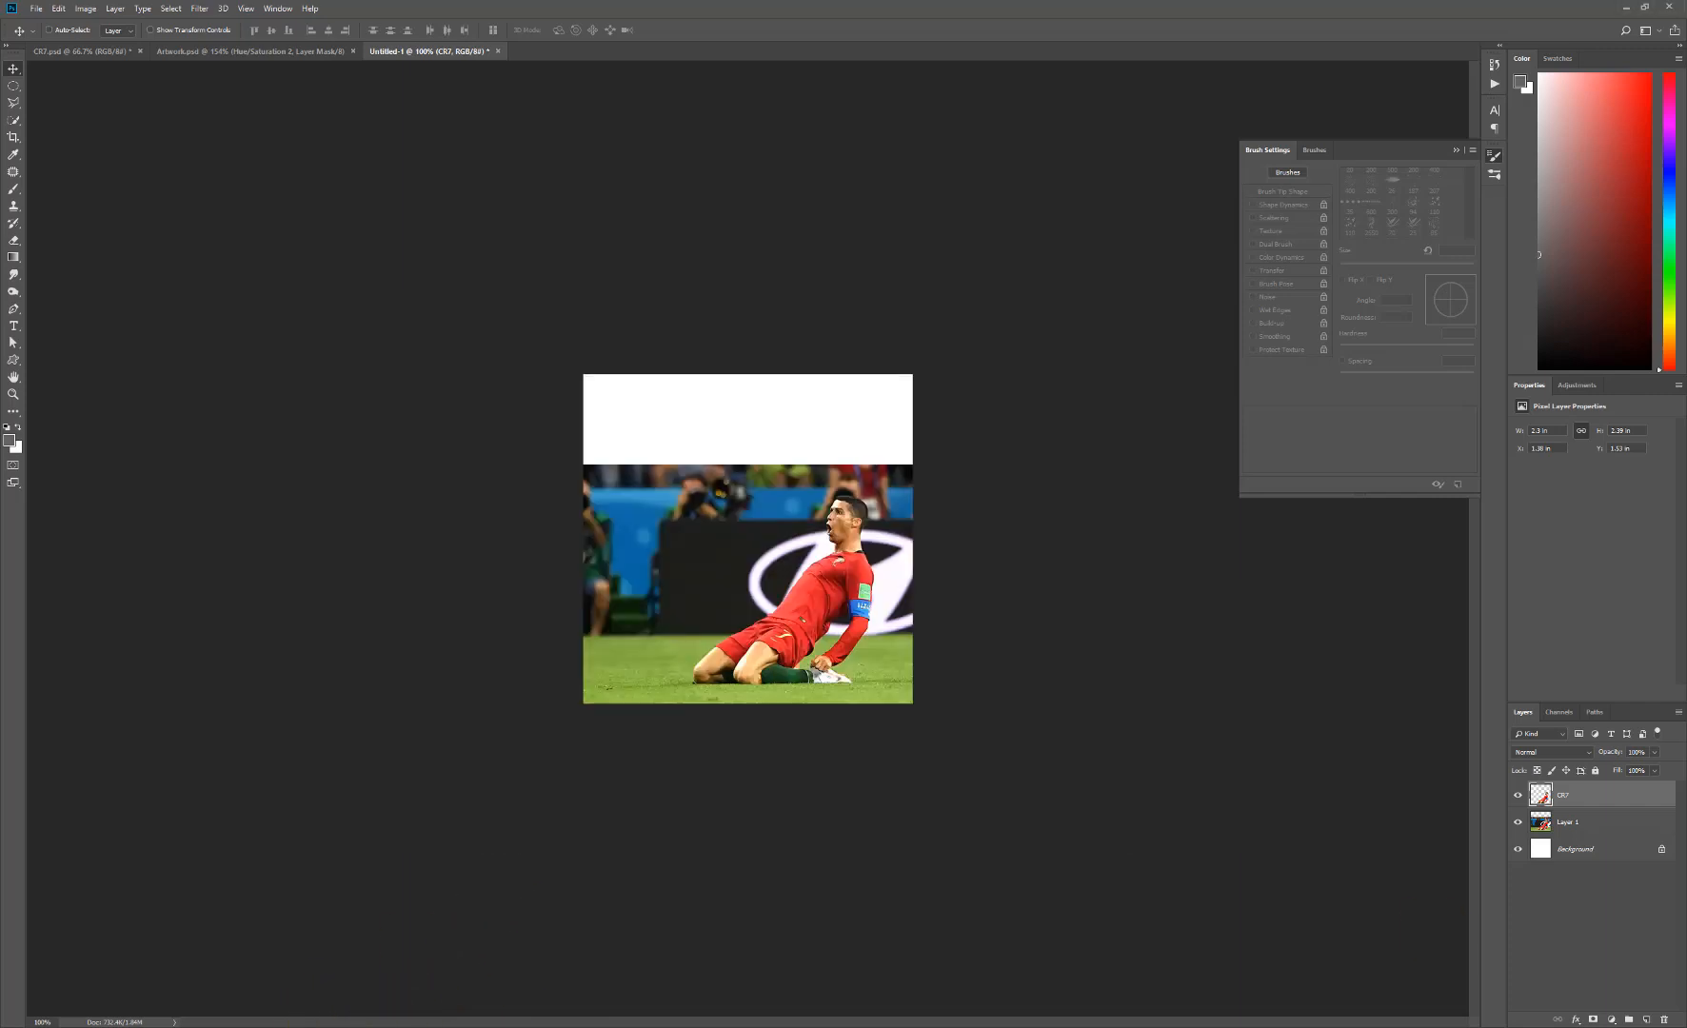
click(329, 1027)
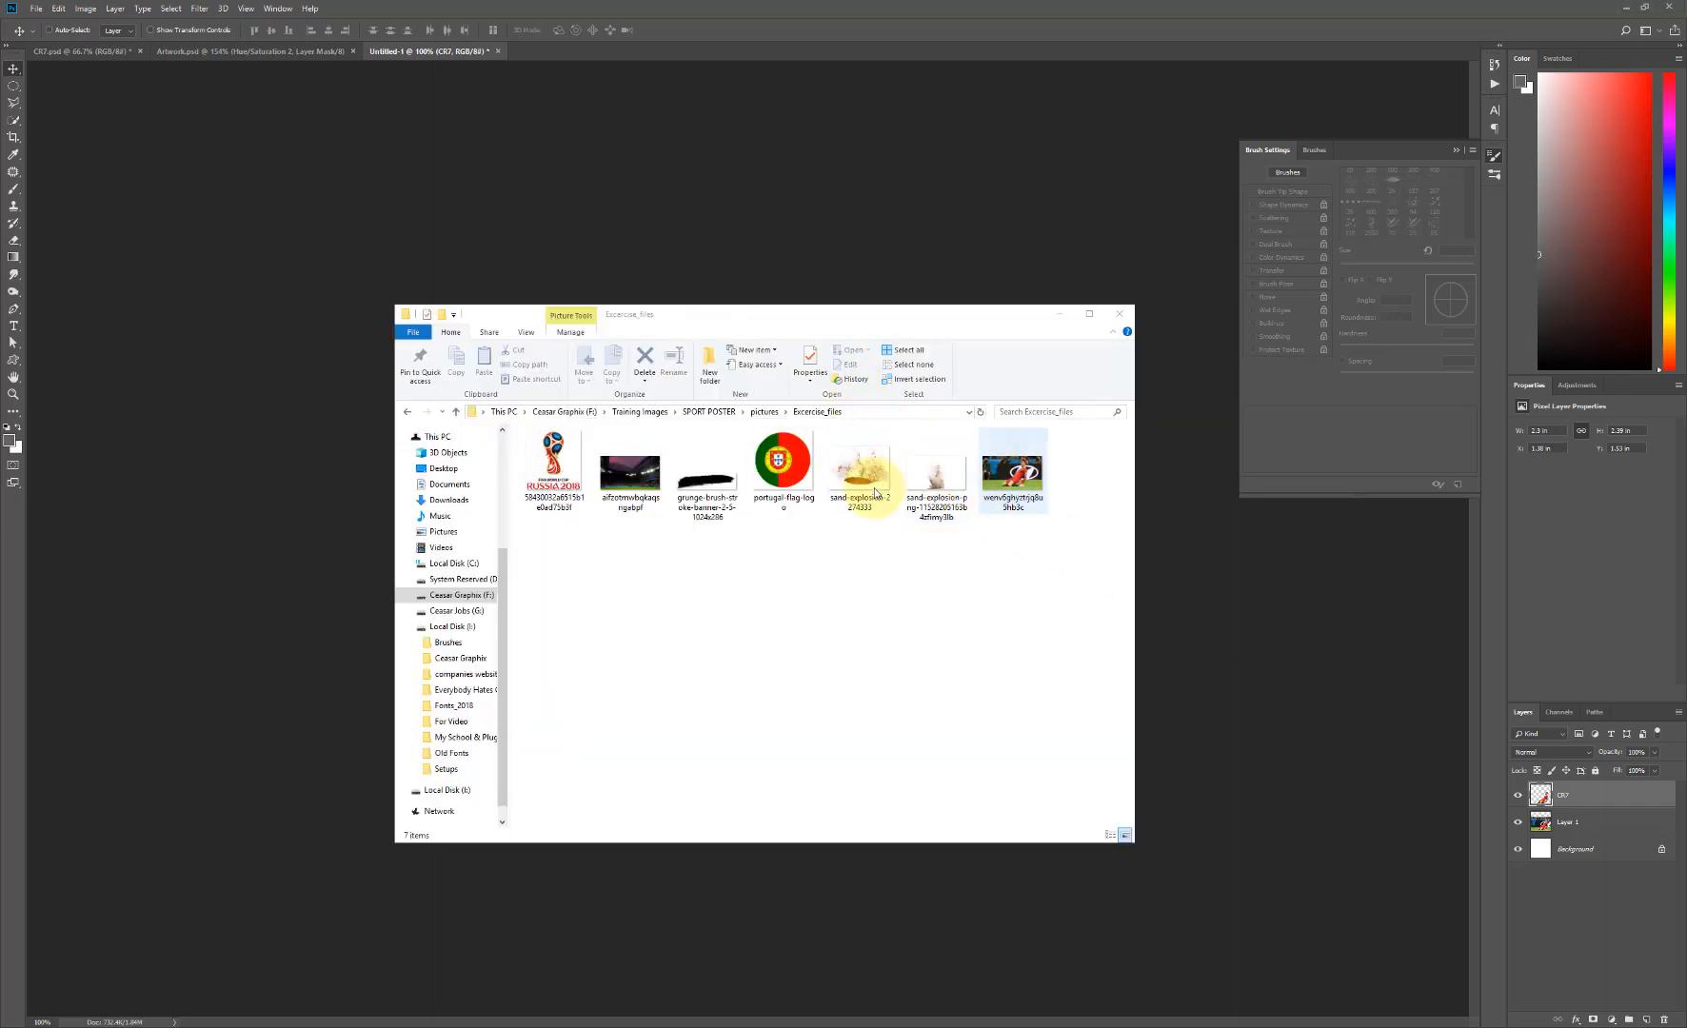
drag(631, 471, 139, 655)
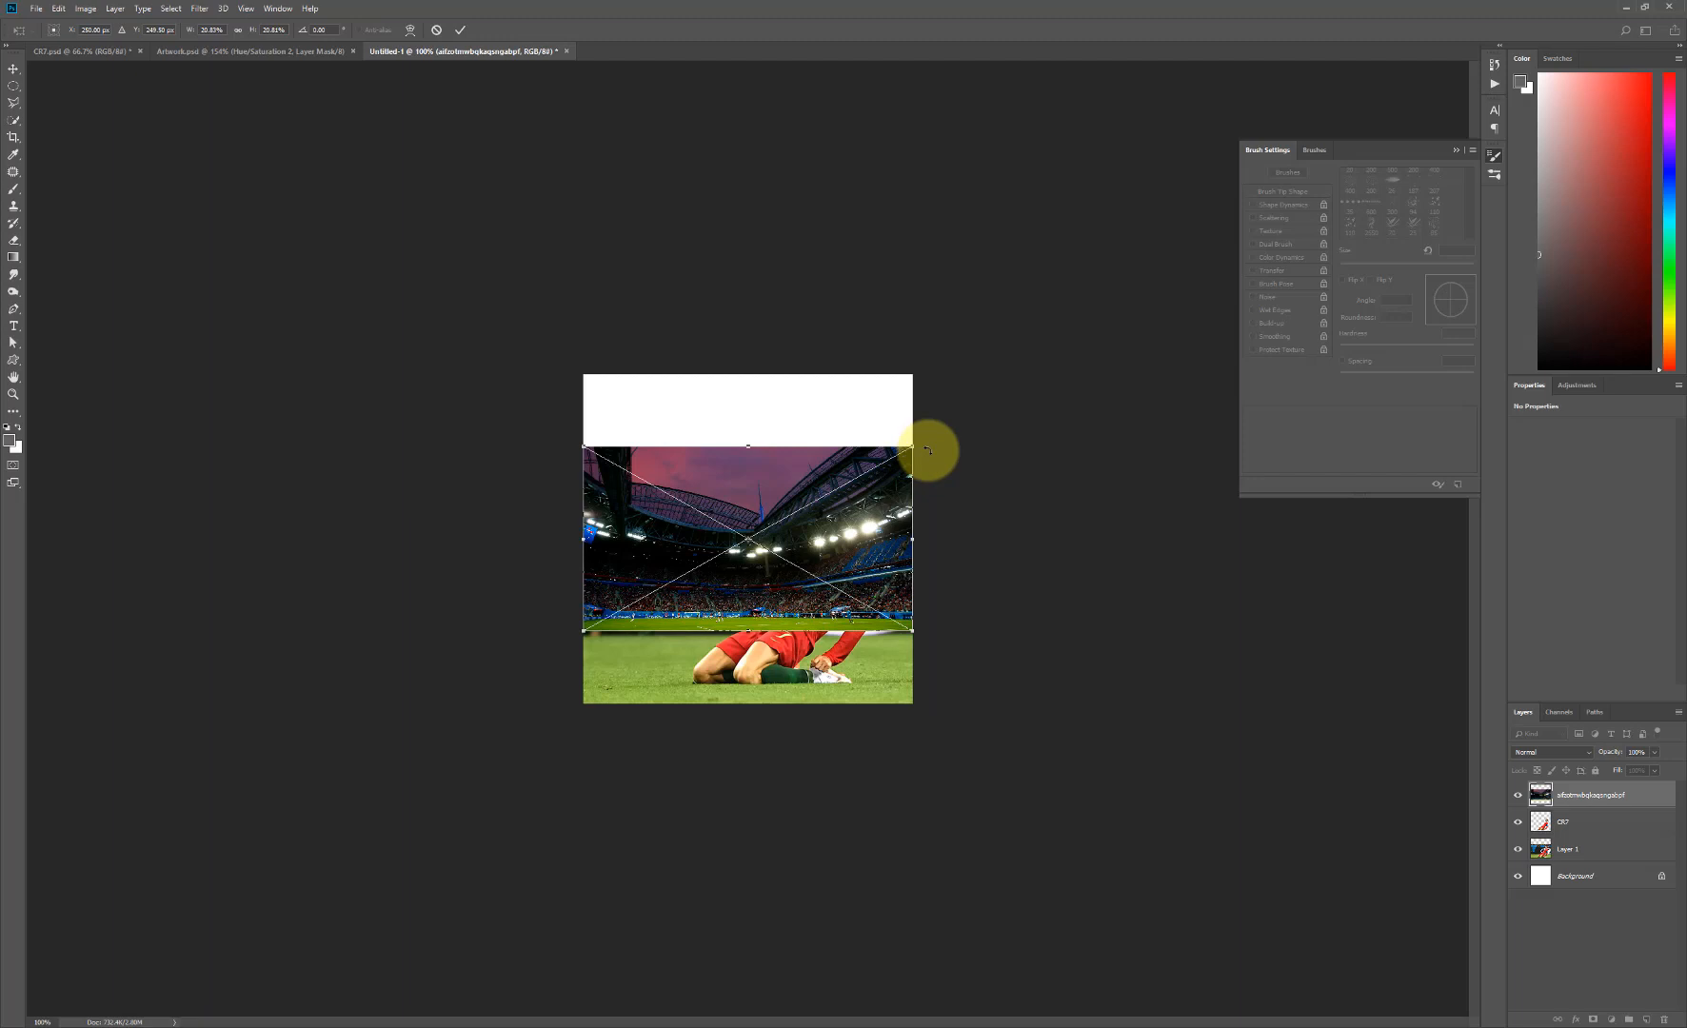
- Scale the stadium photo proportionally to about 45% to cover the canvas, and position it behind the CR7 layer with its pitch along the lower edge
drag(911, 446, 1093, 345)
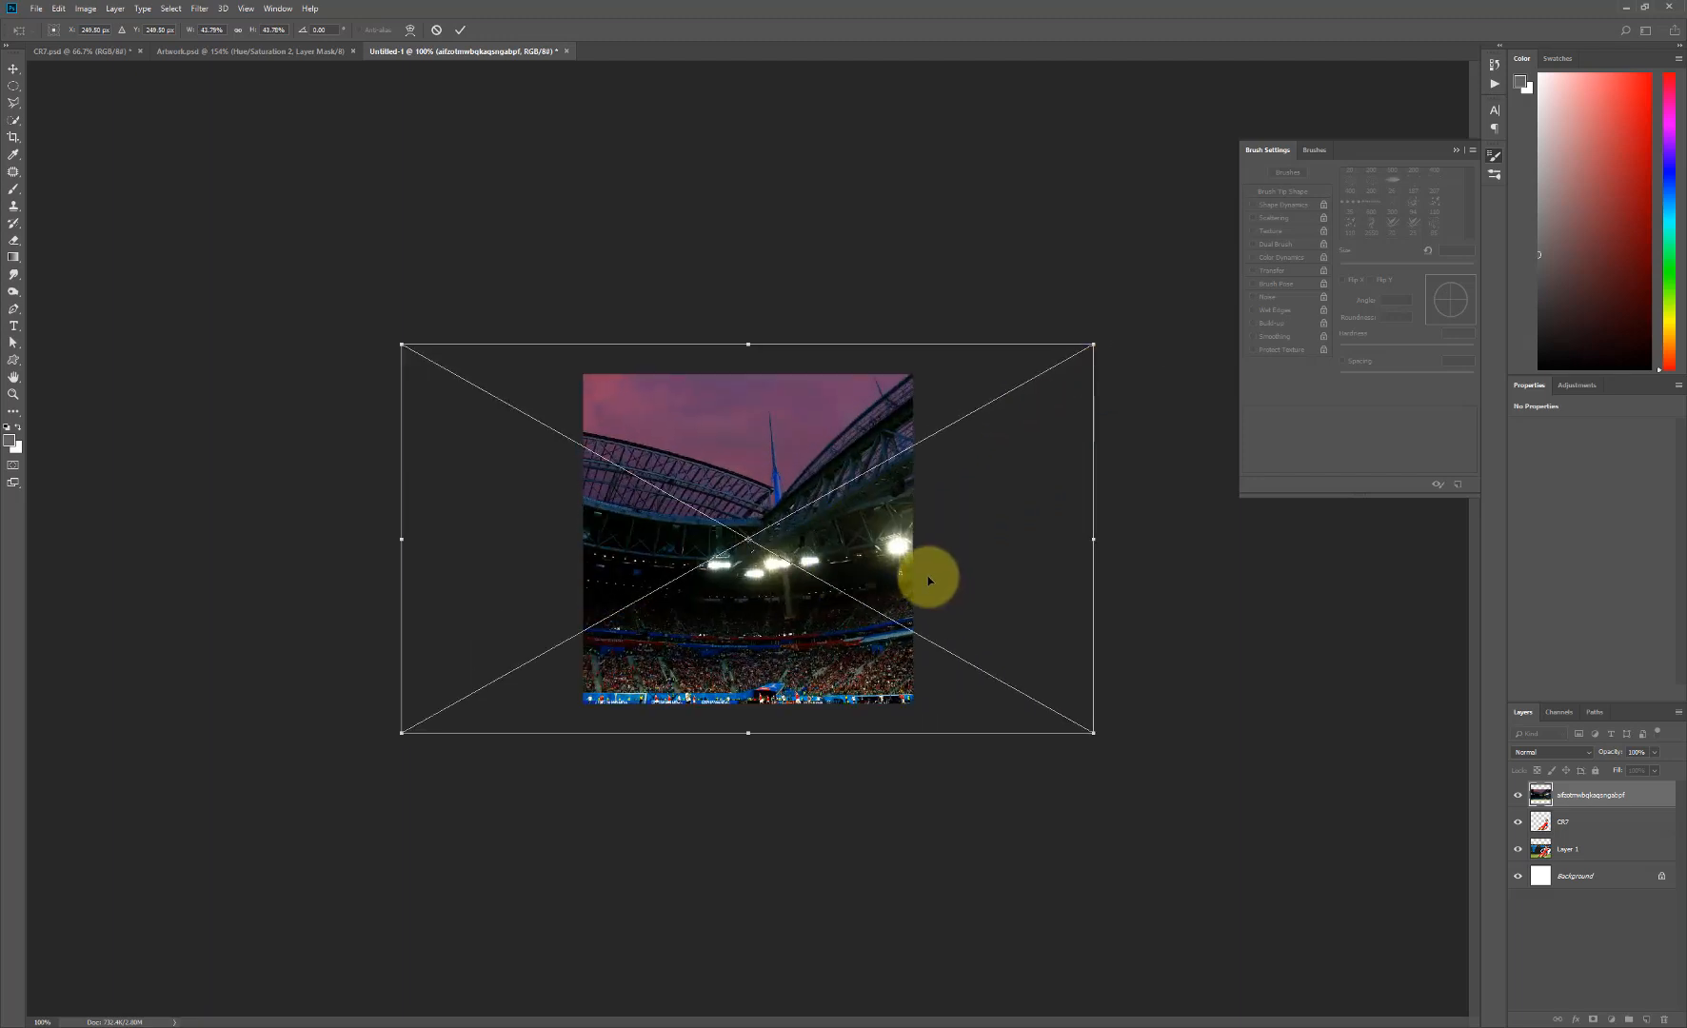
drag(919, 572, 875, 574)
drag(1025, 337, 1043, 334)
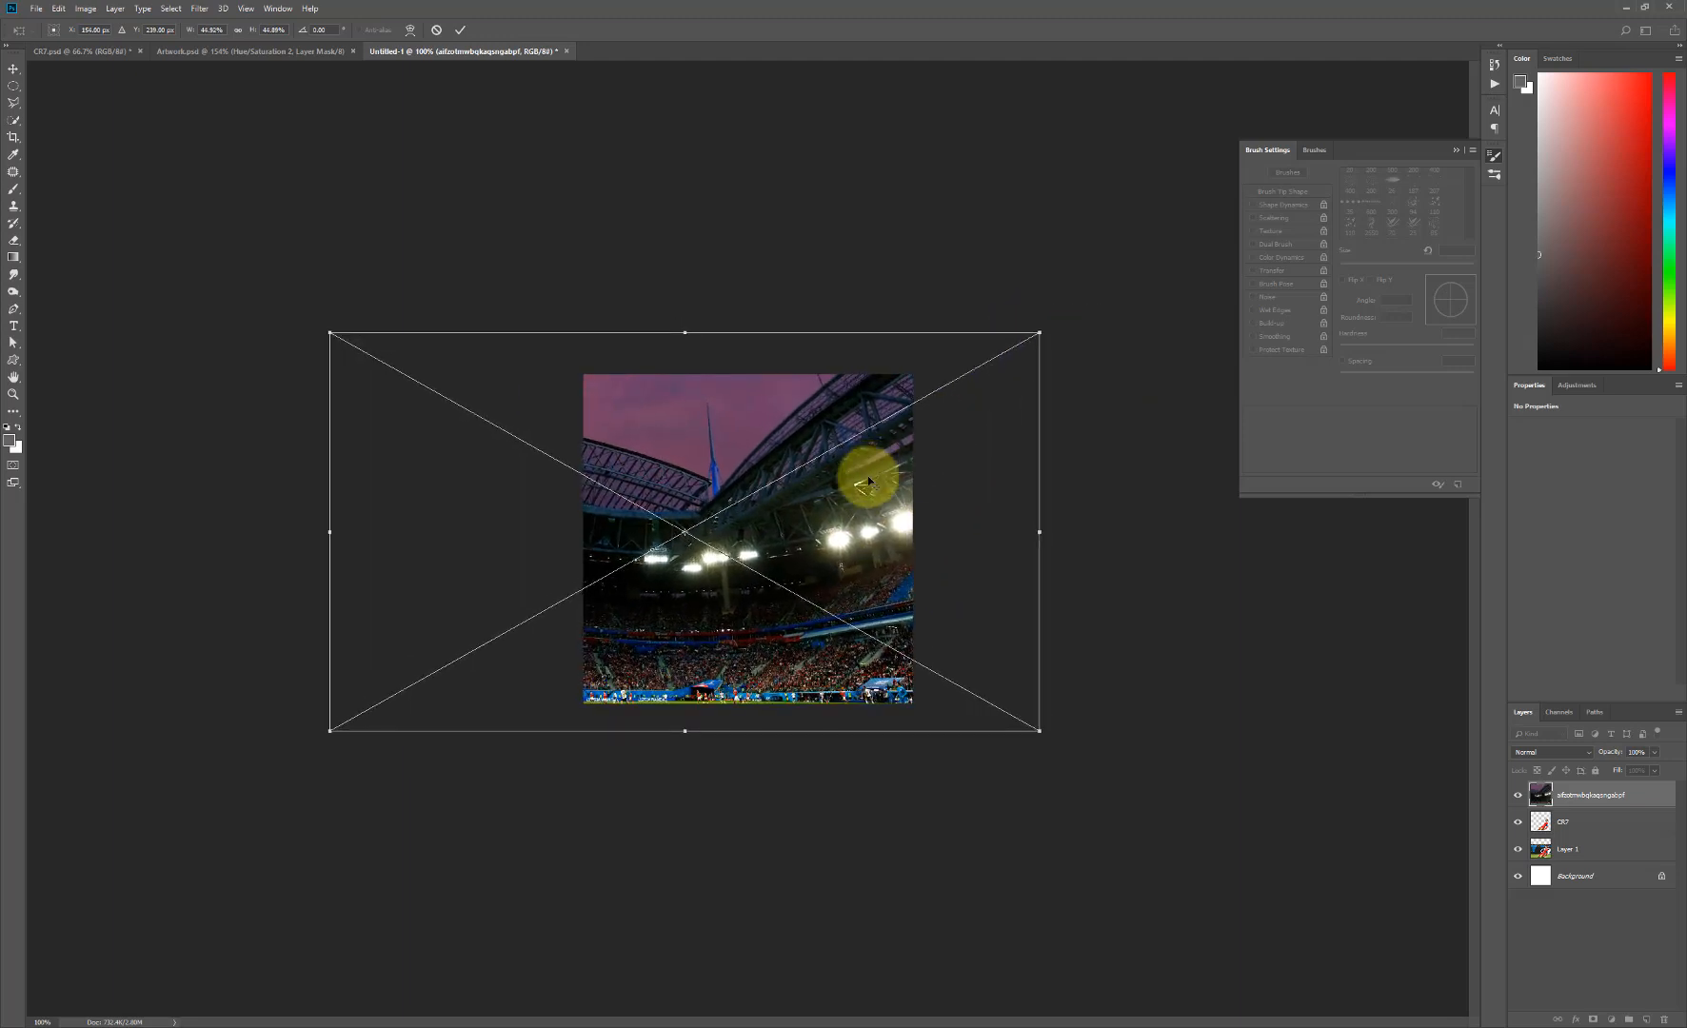
key(Return)
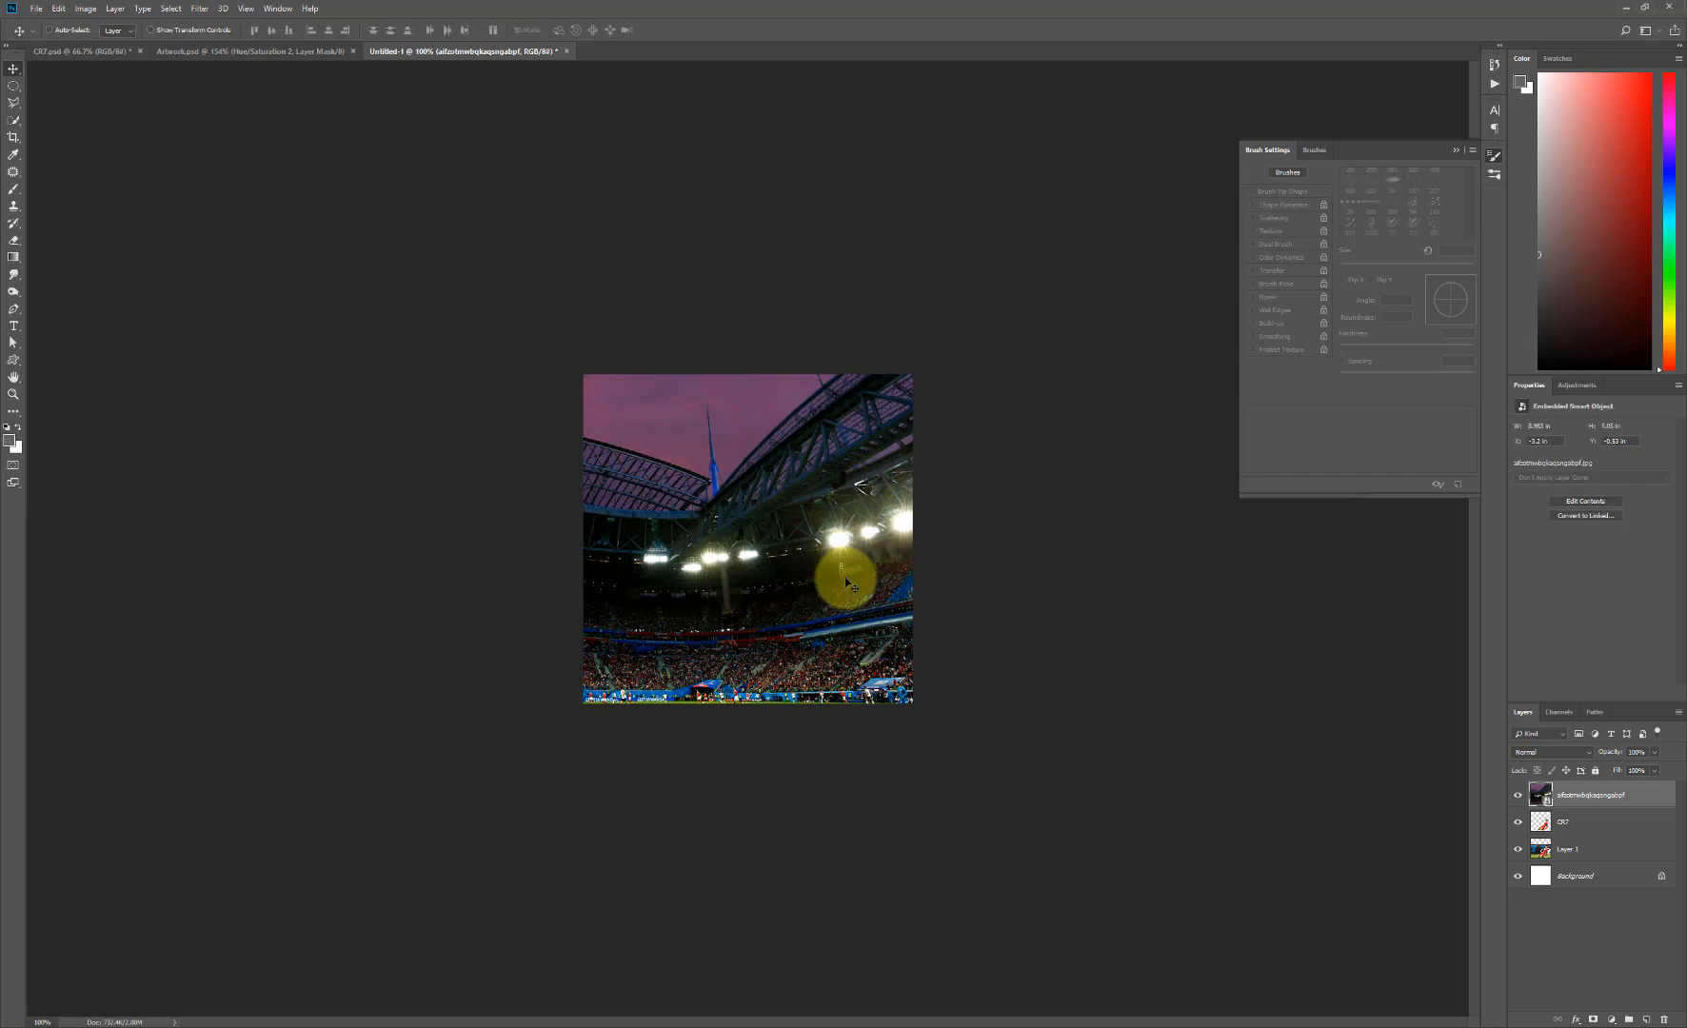
drag(1572, 800, 1577, 825)
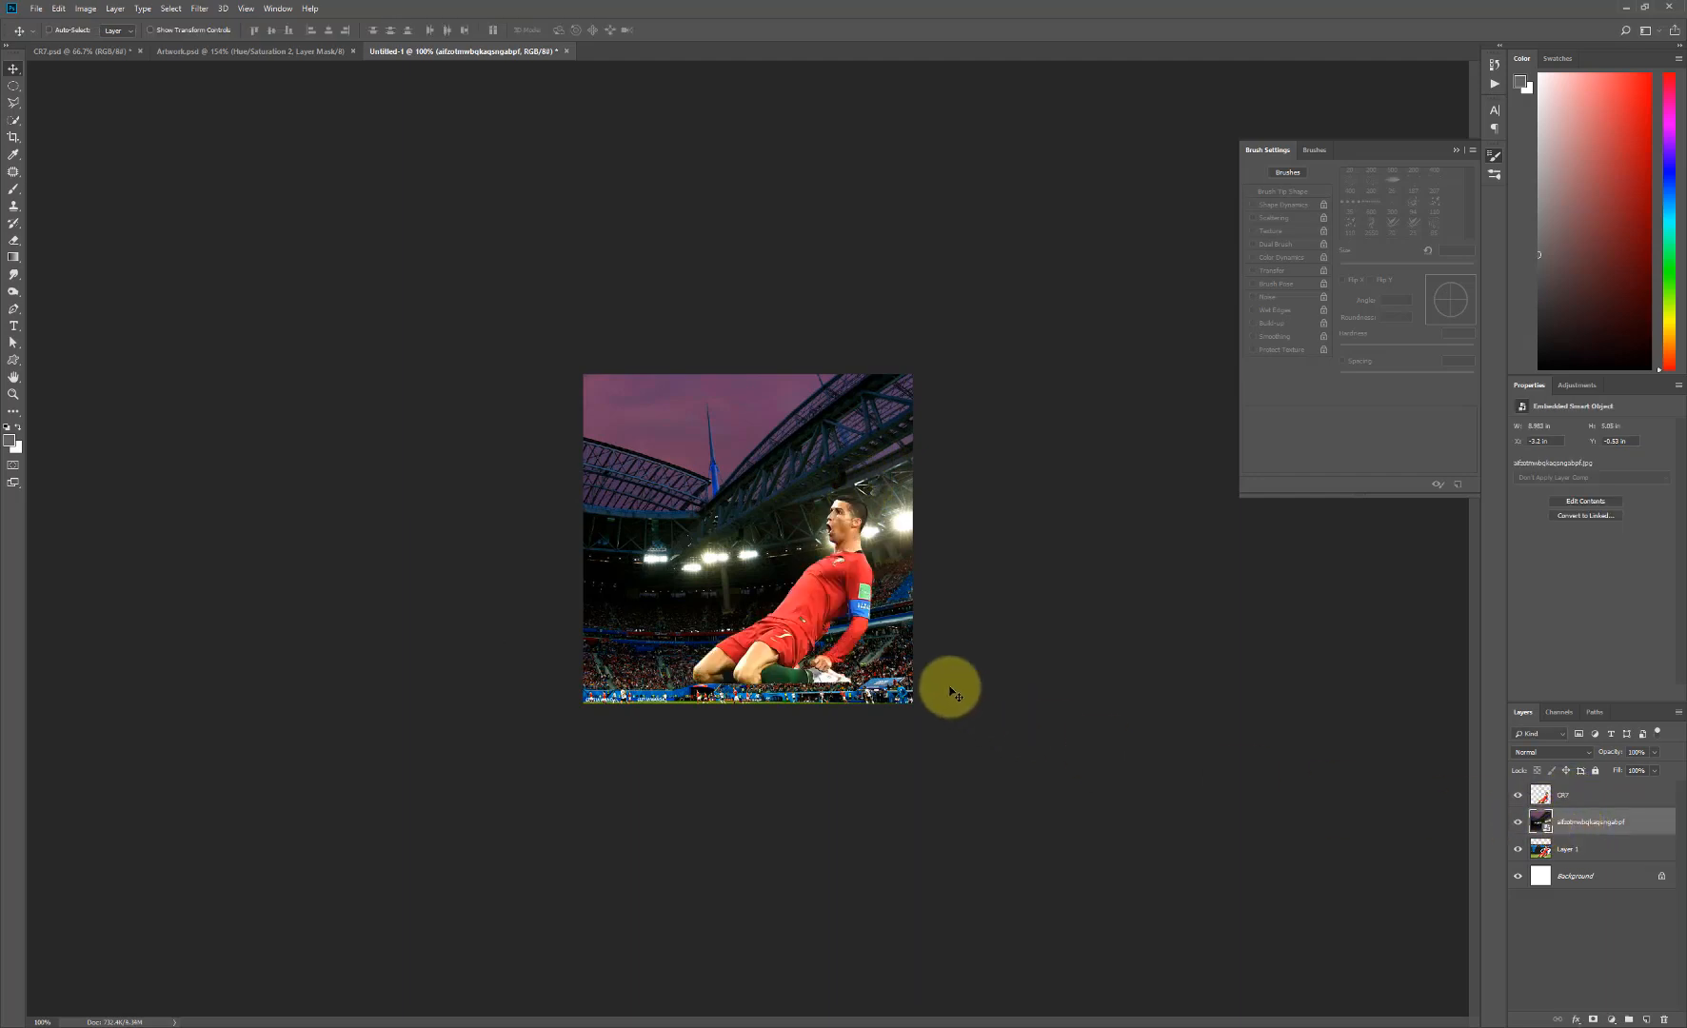
drag(777, 583, 778, 562)
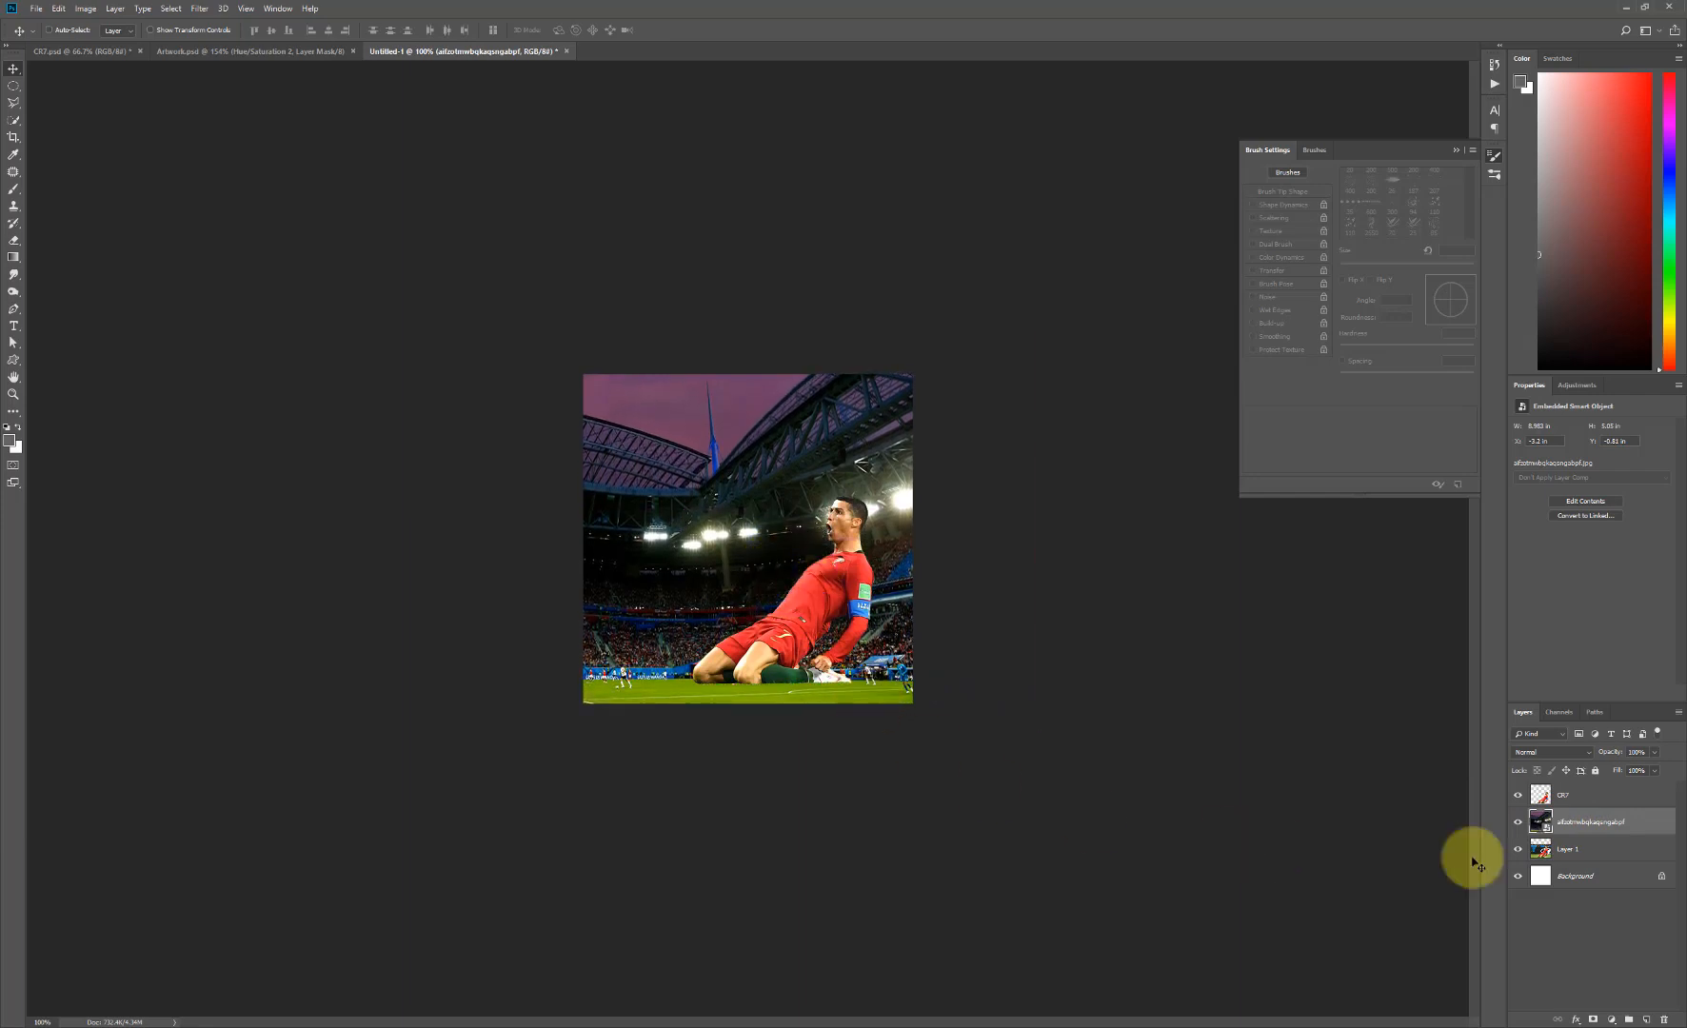
- Add a layer mask to the stadium layer and fade its lower edge into the grass below with a short black-to-white linear gradient
click(1593, 1019)
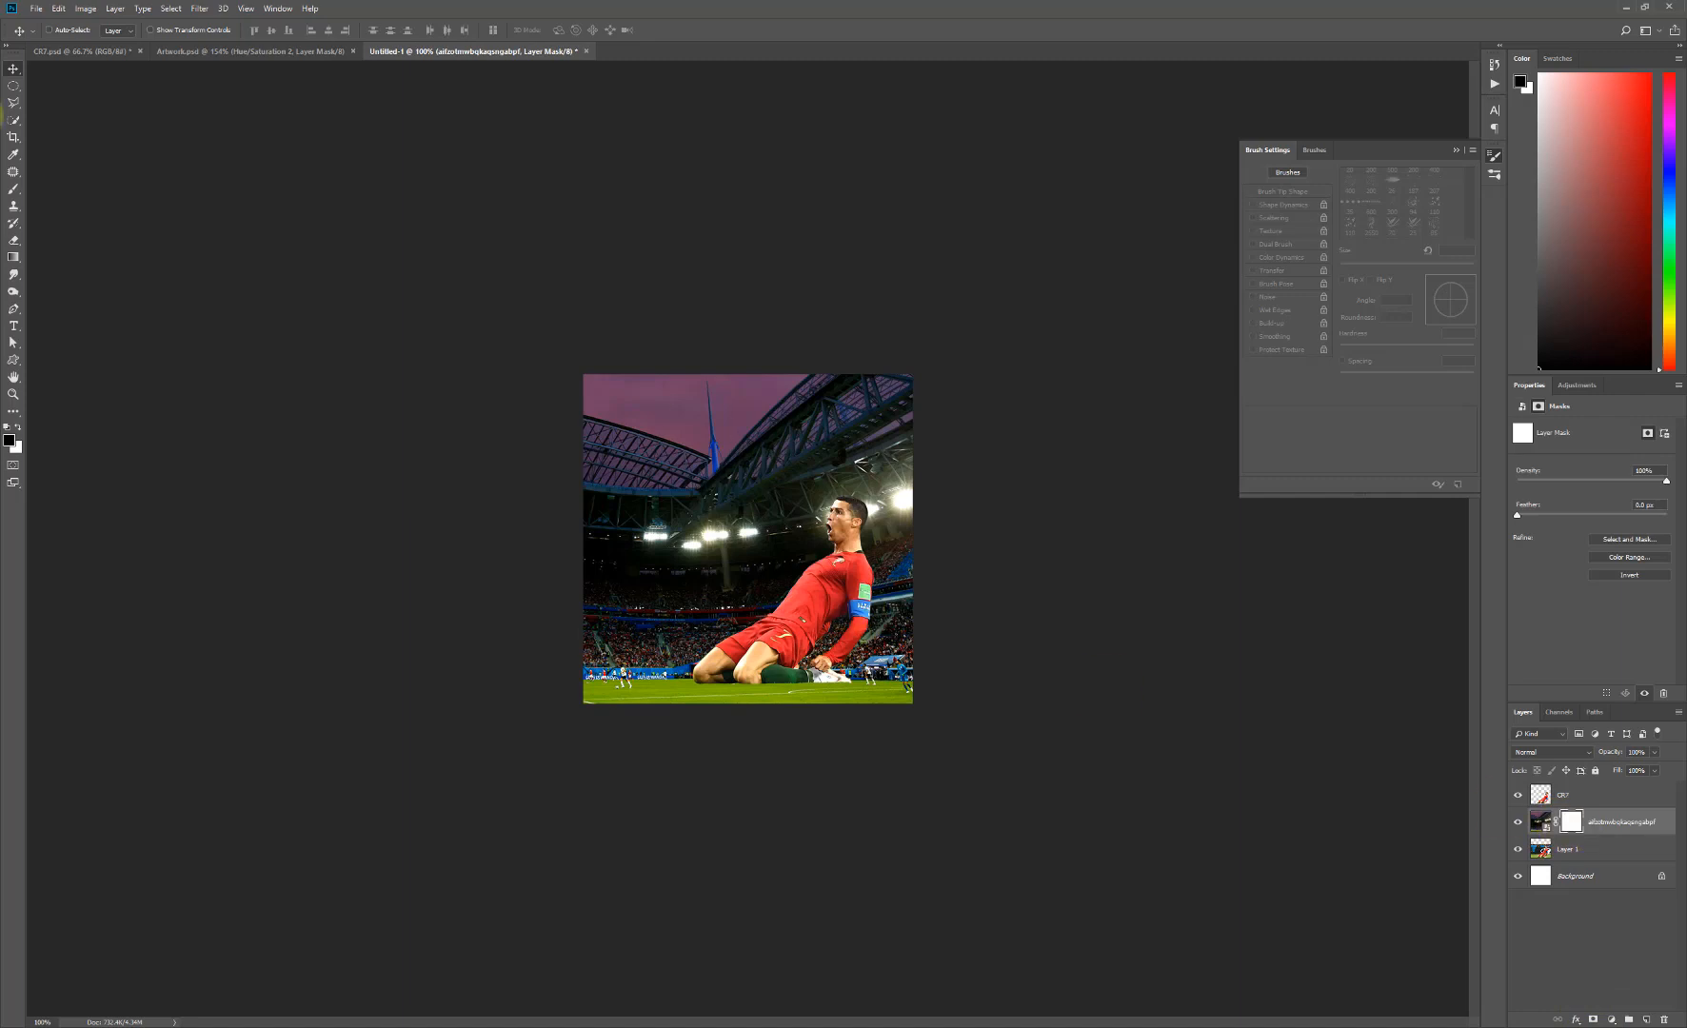
click(14, 258)
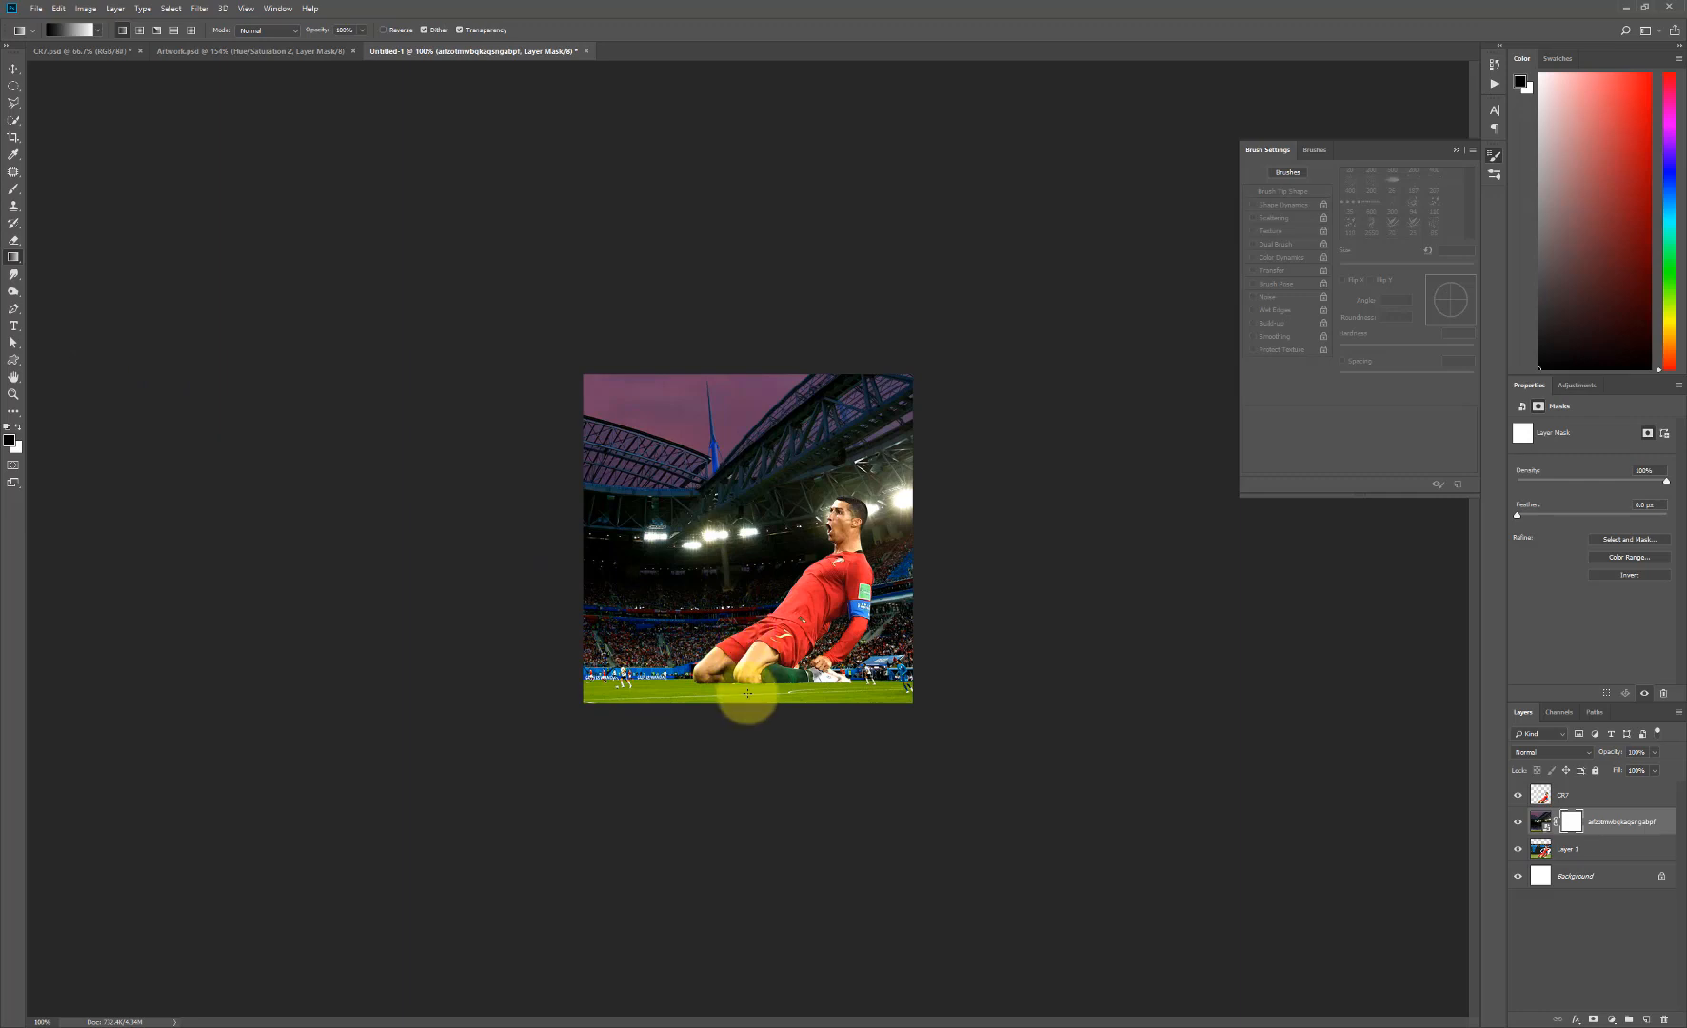
drag(749, 676, 749, 660)
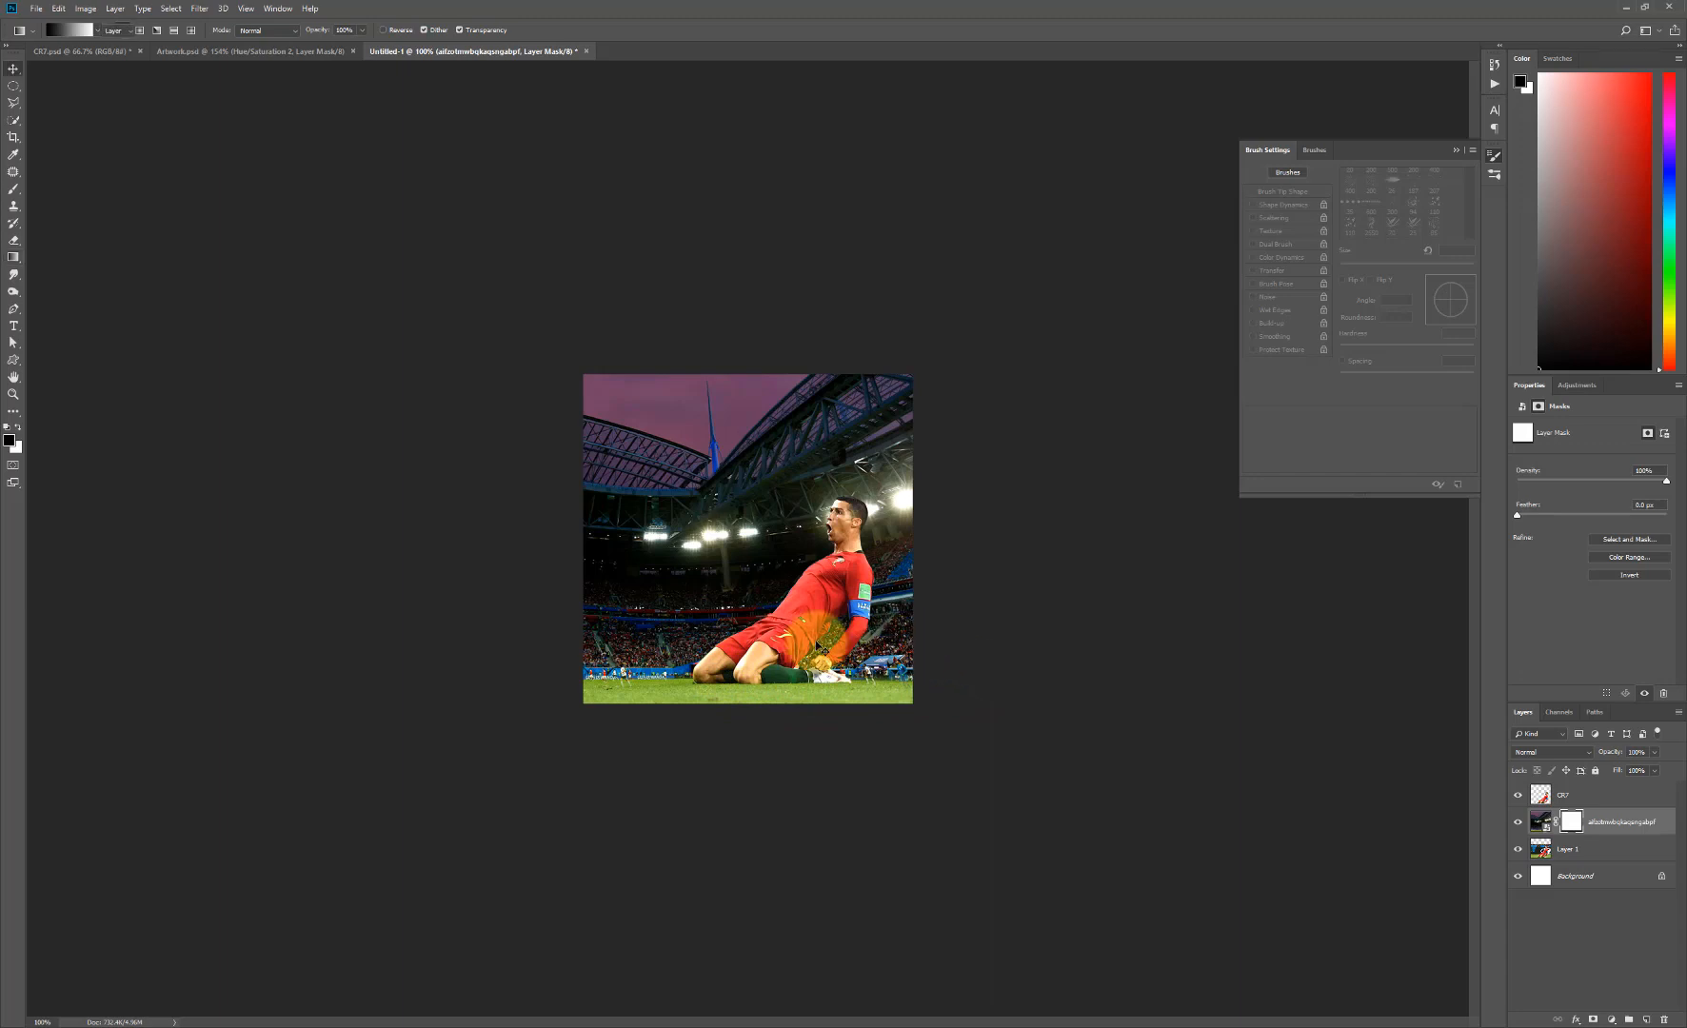
key(v)
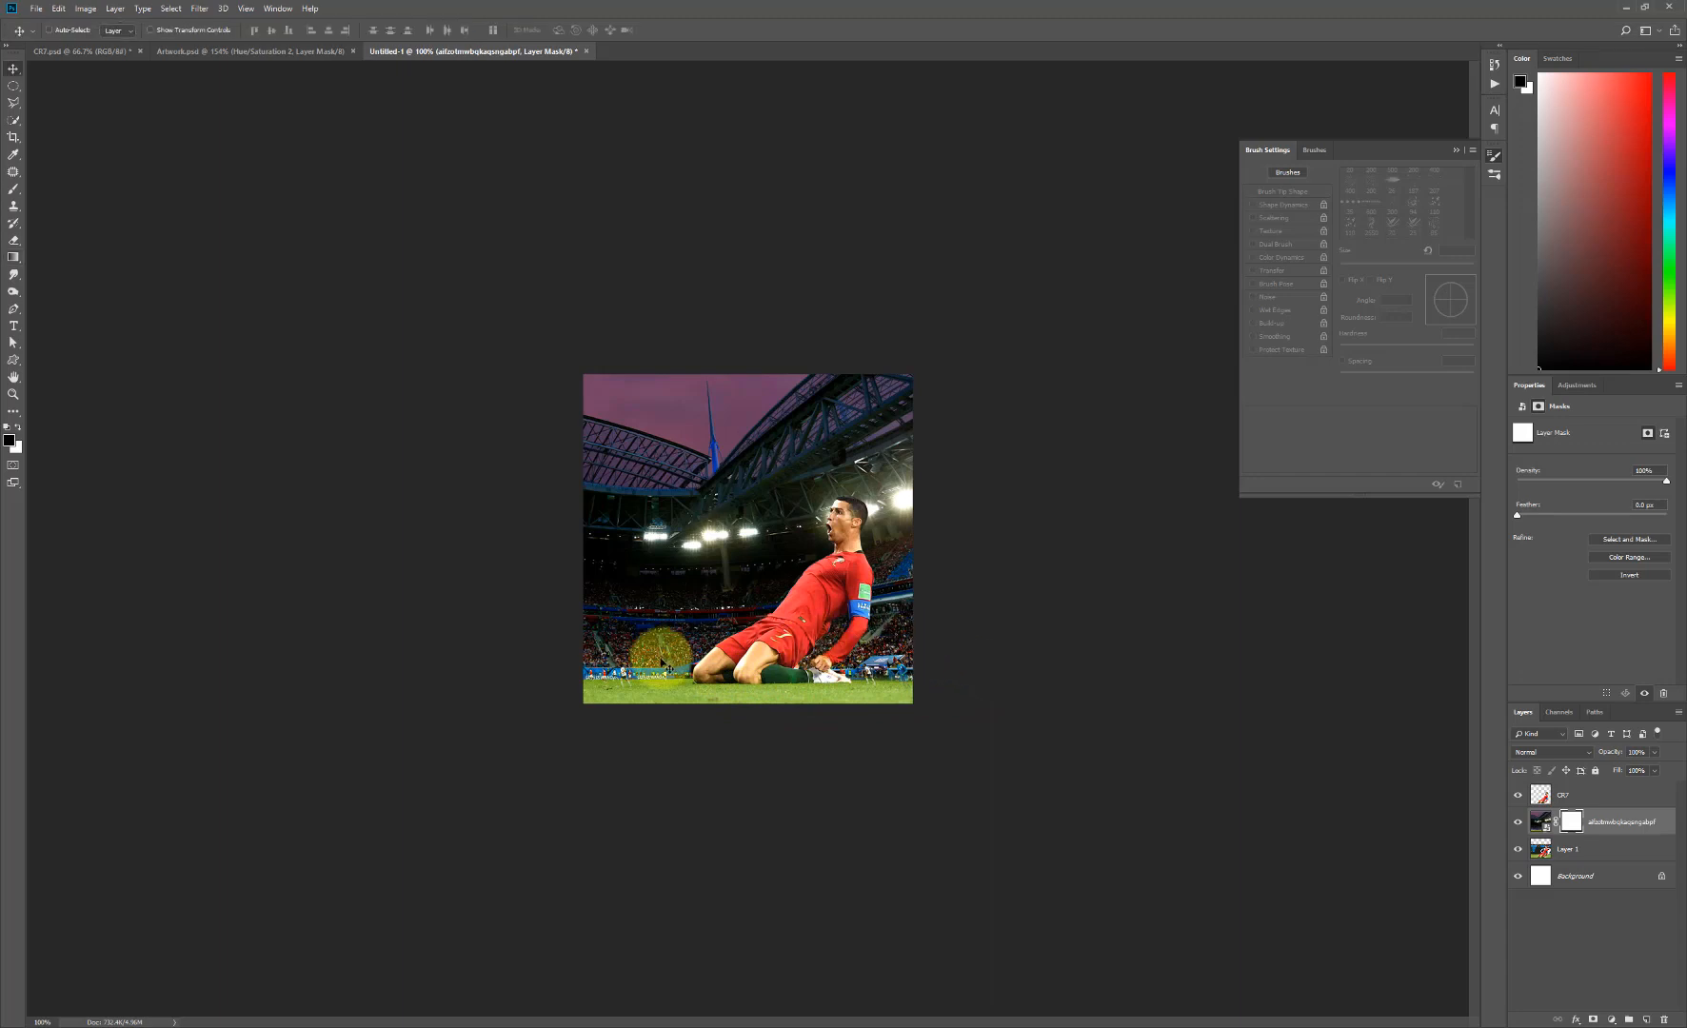
- Add a Gradient Map adjustment layer directly above the stadium layer, beneath the CR7 layer
click(1605, 822)
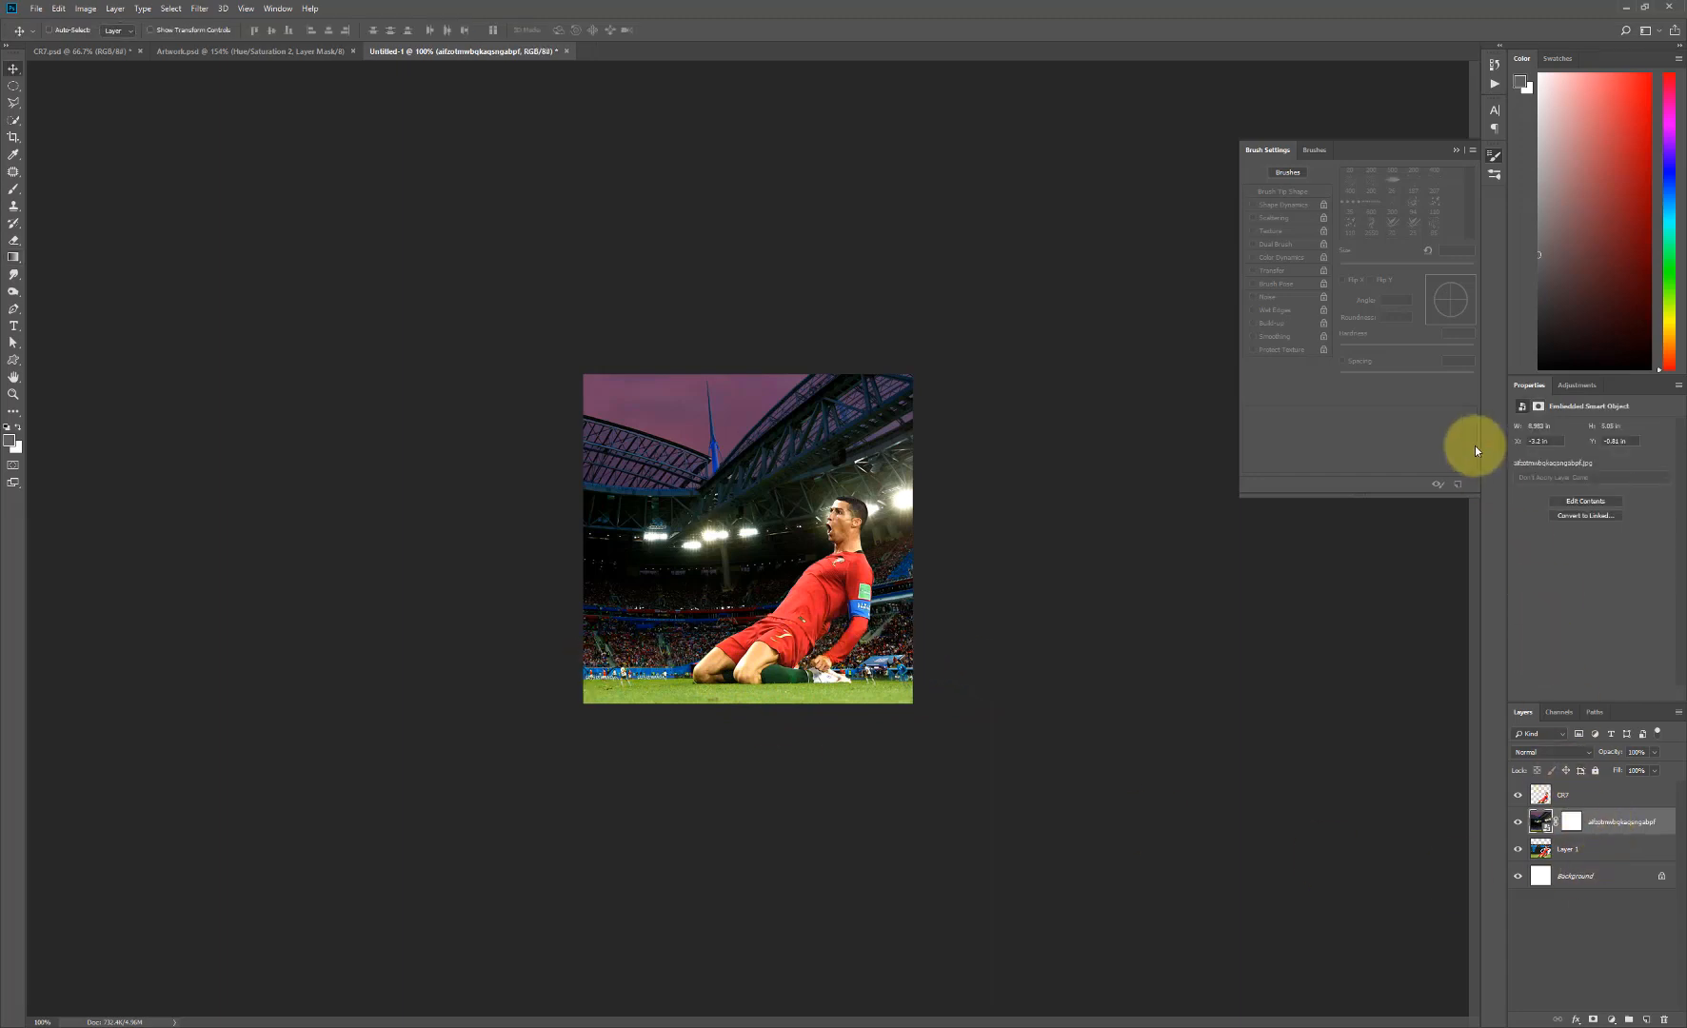
click(1576, 386)
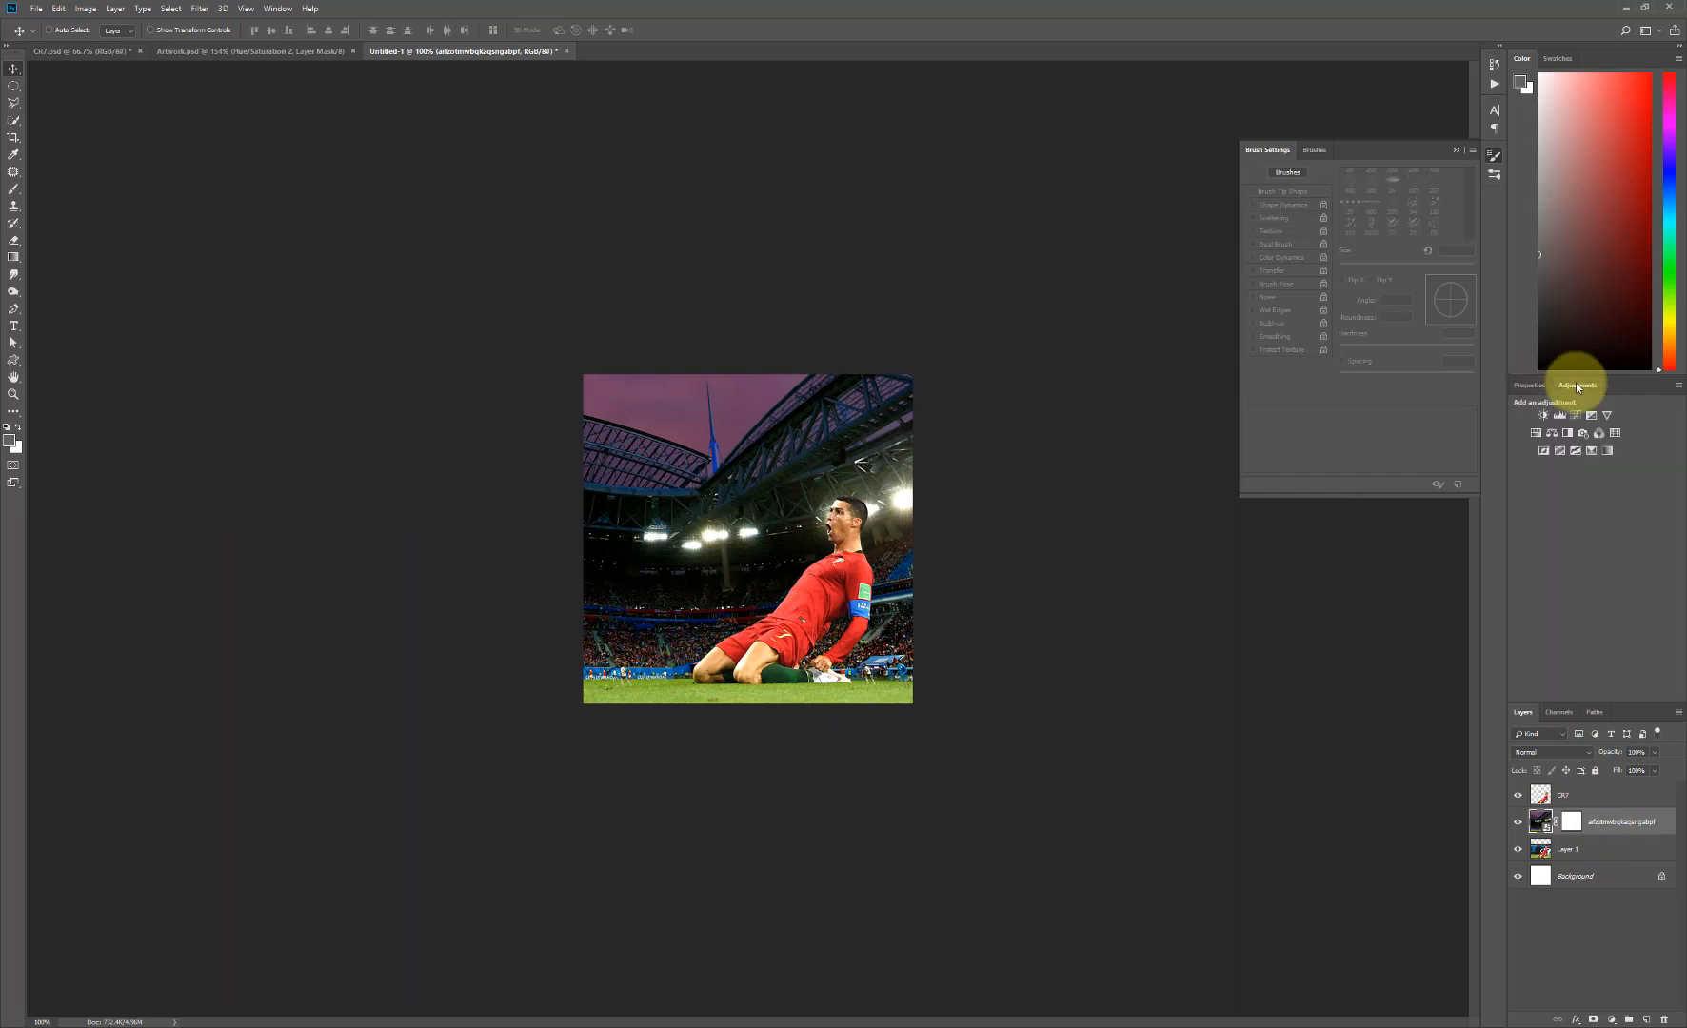
click(1609, 451)
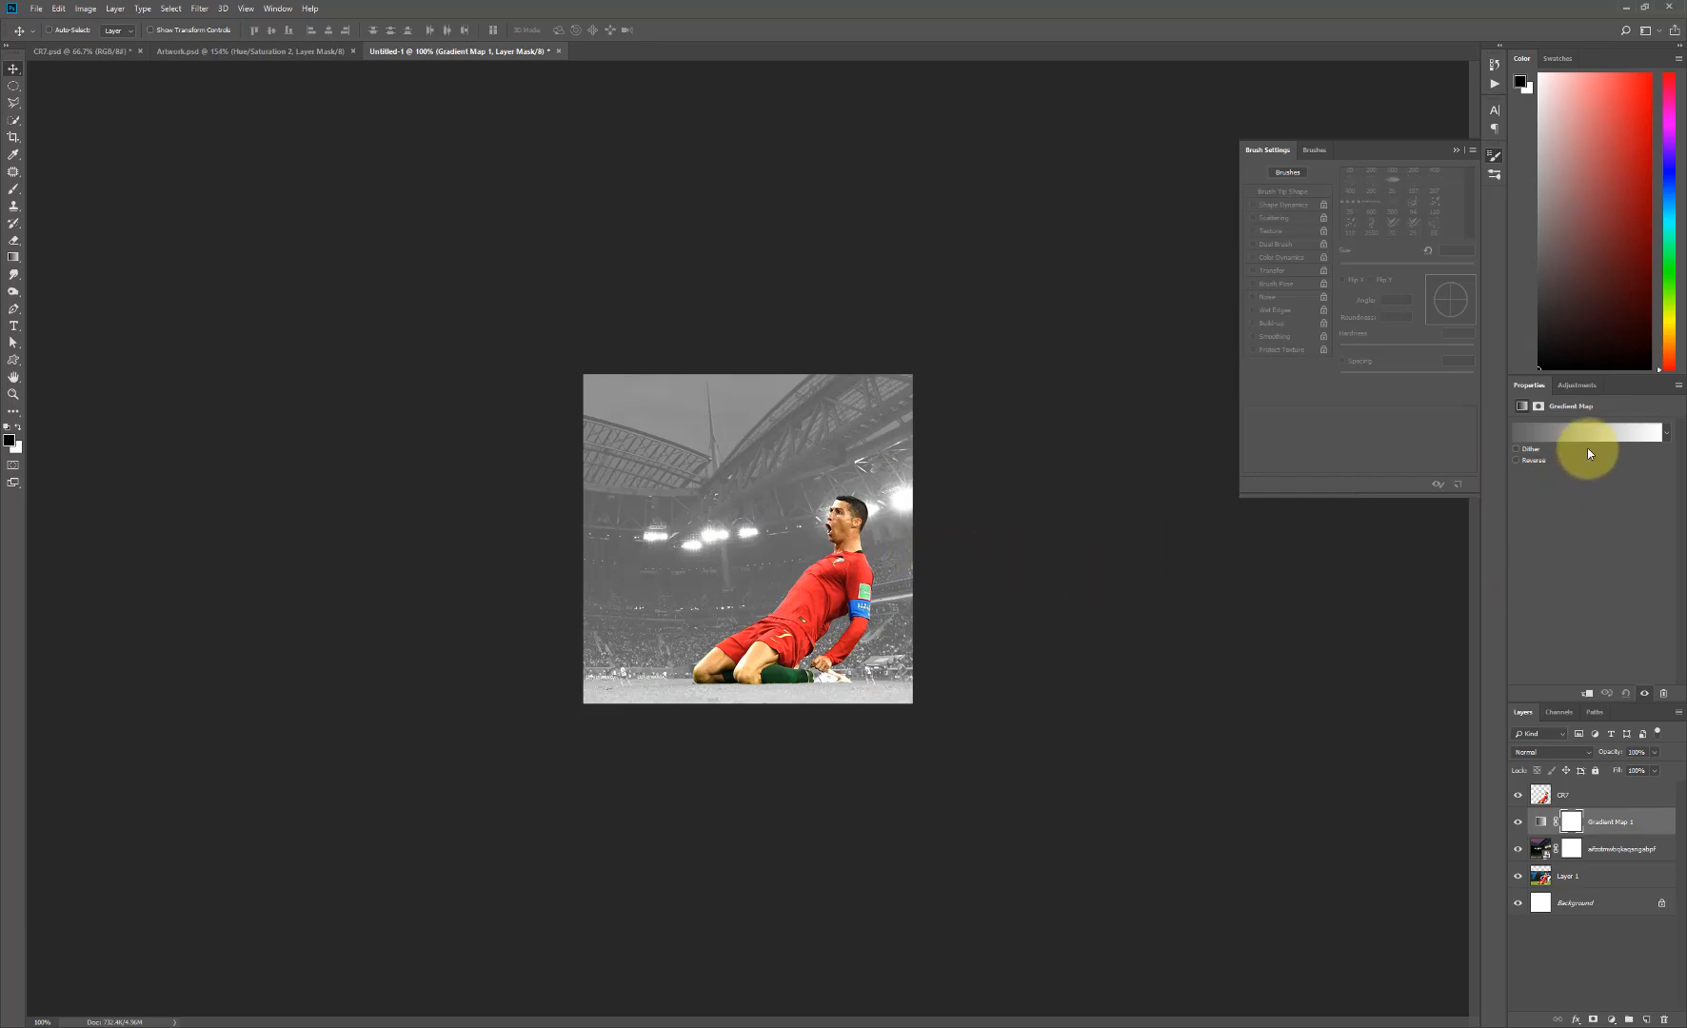
- Set the starting colour stop of the Gradient Map to dark red #480606
click(1570, 436)
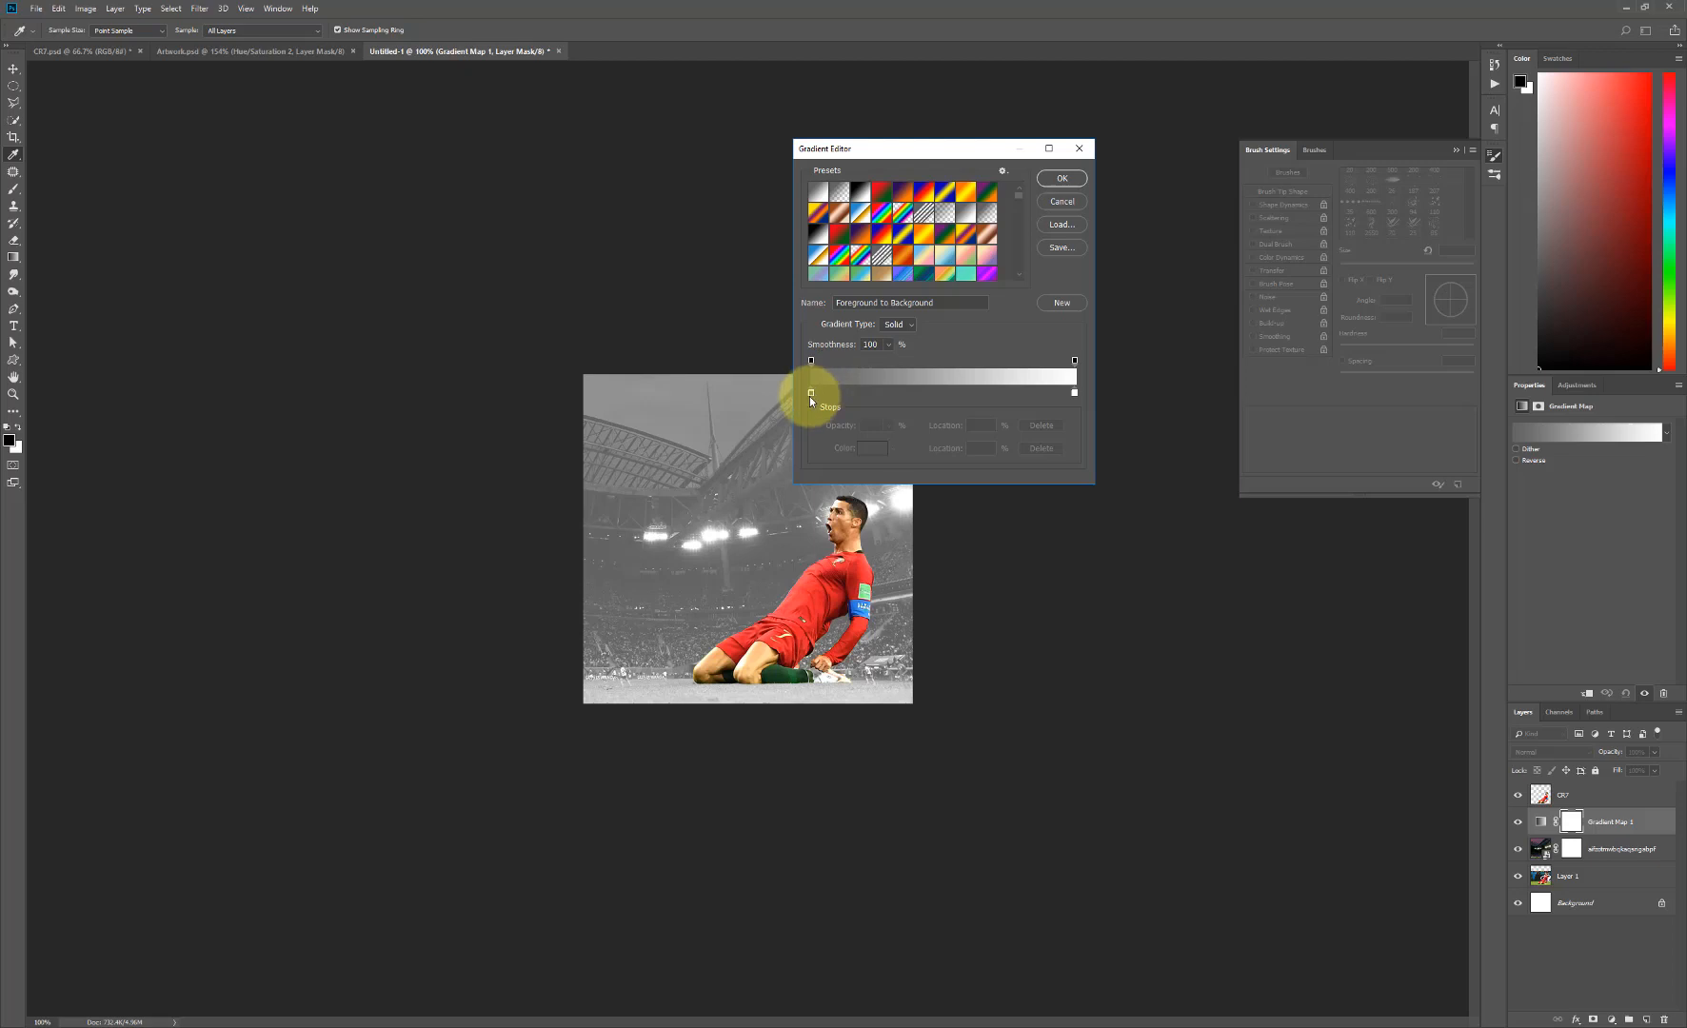
click(874, 448)
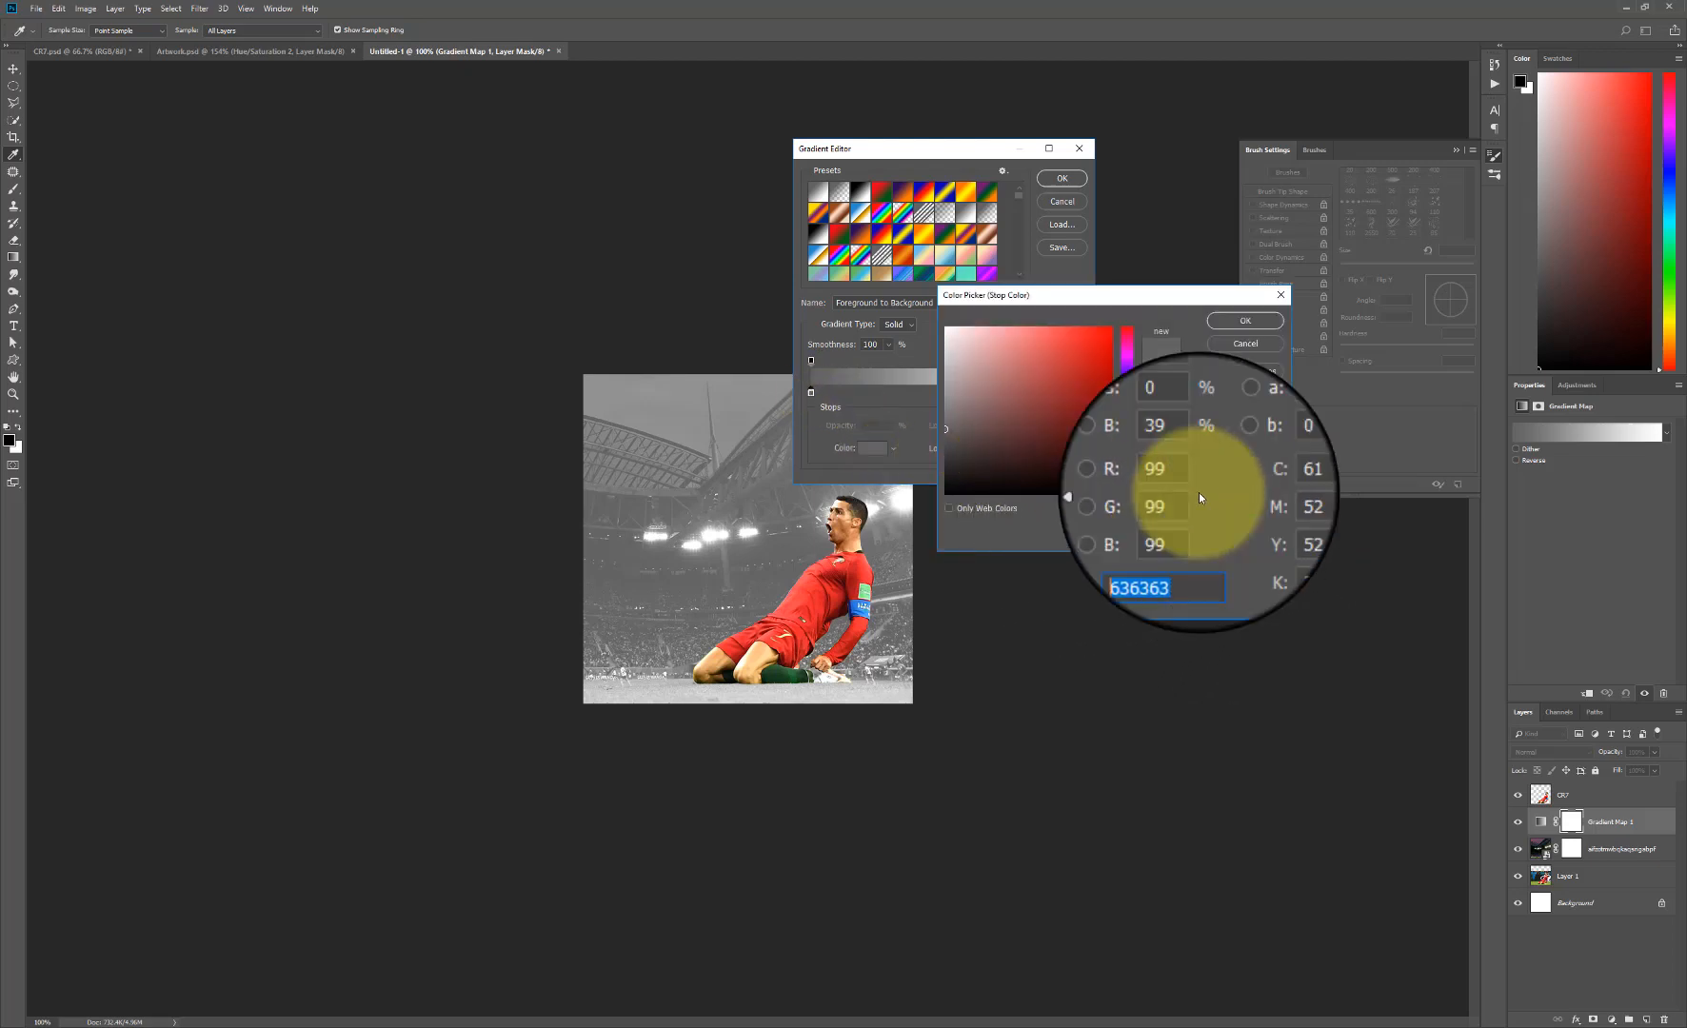
key(BackSpace)
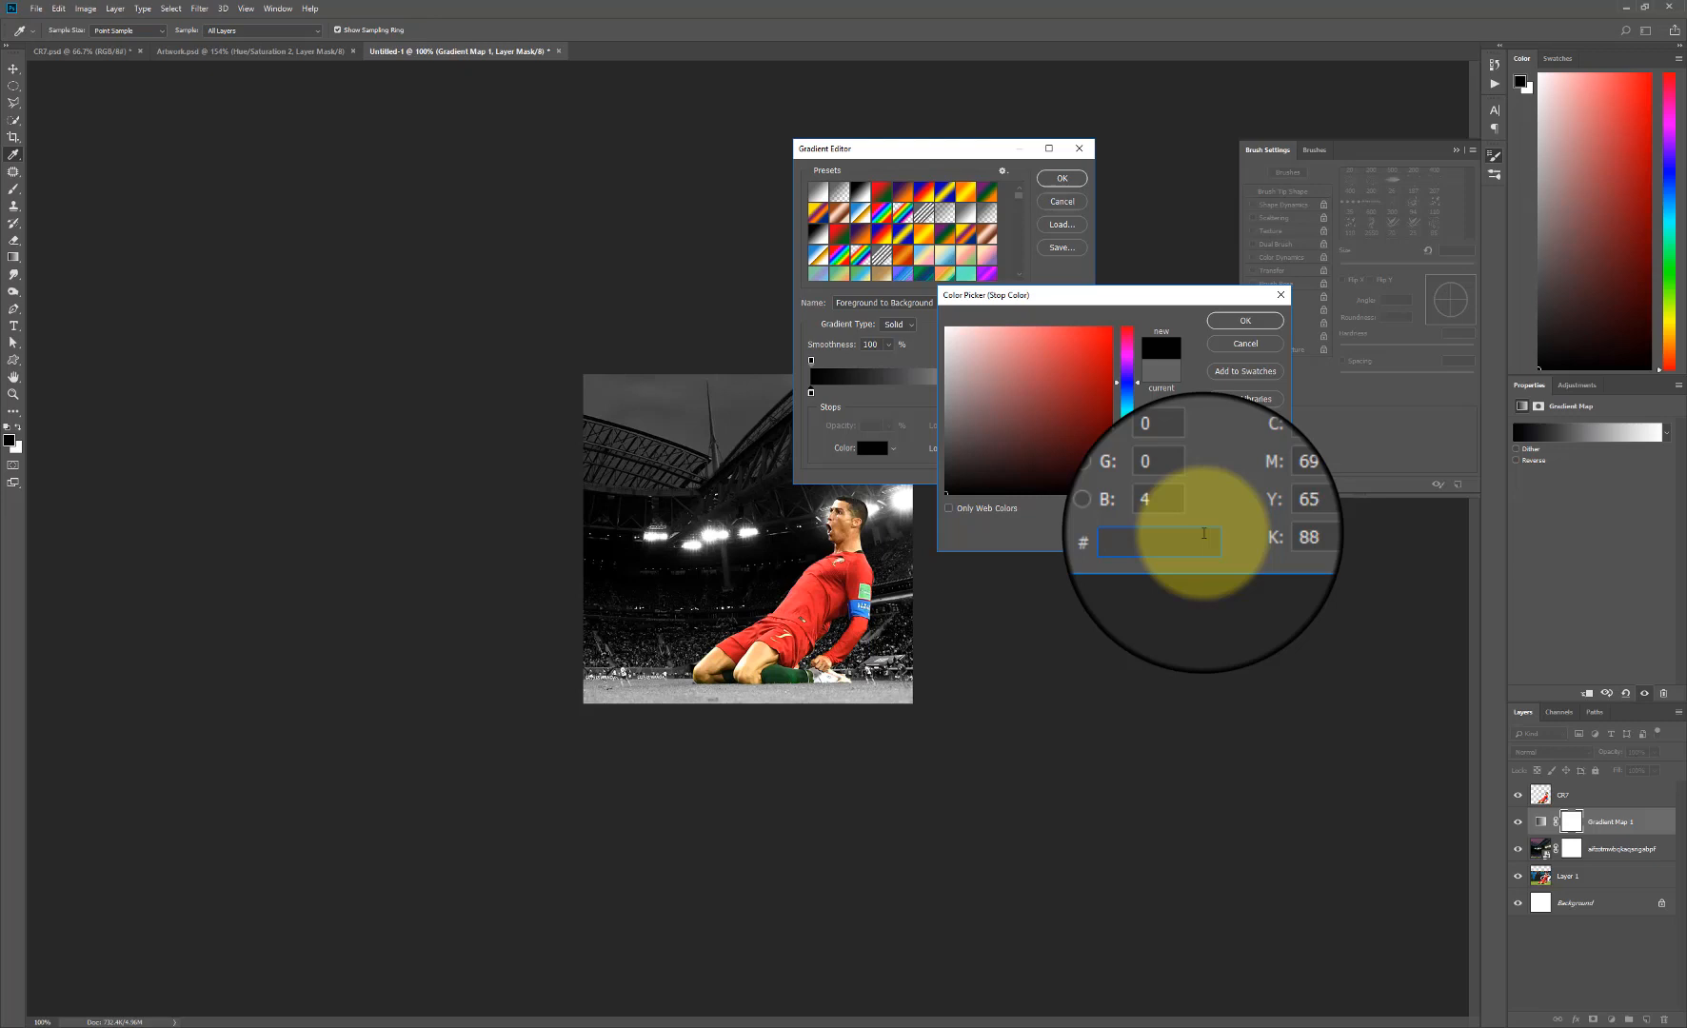
text(4806)
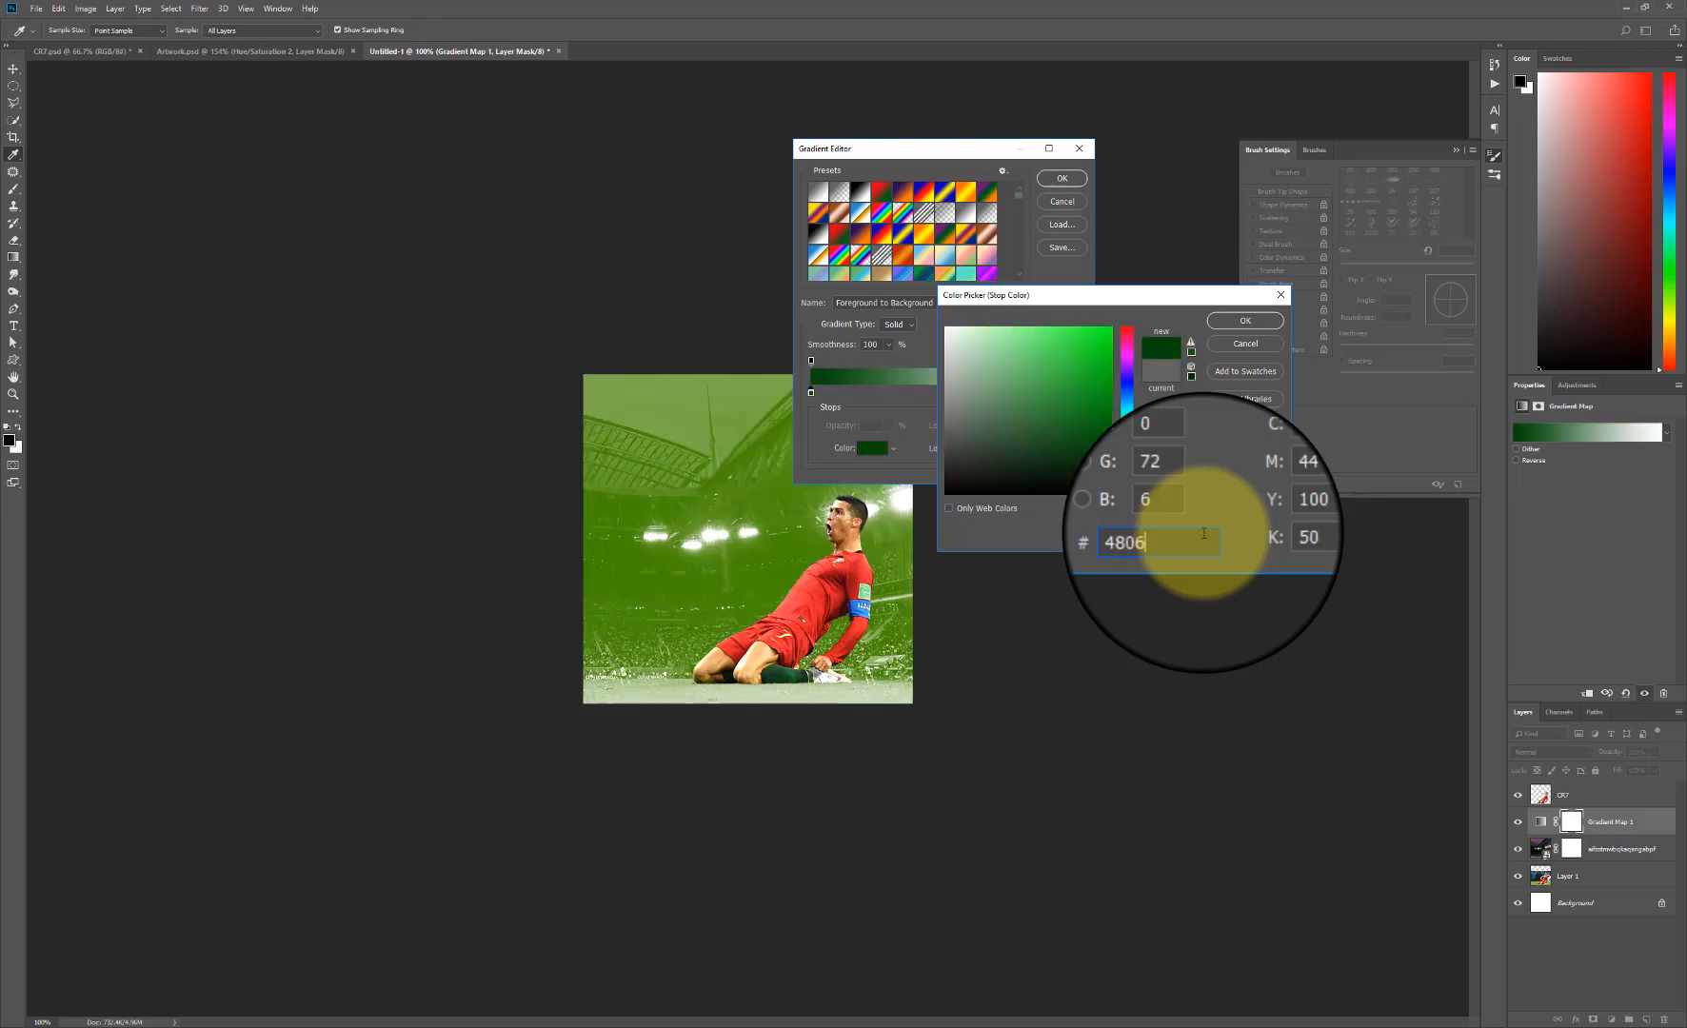
text(06)
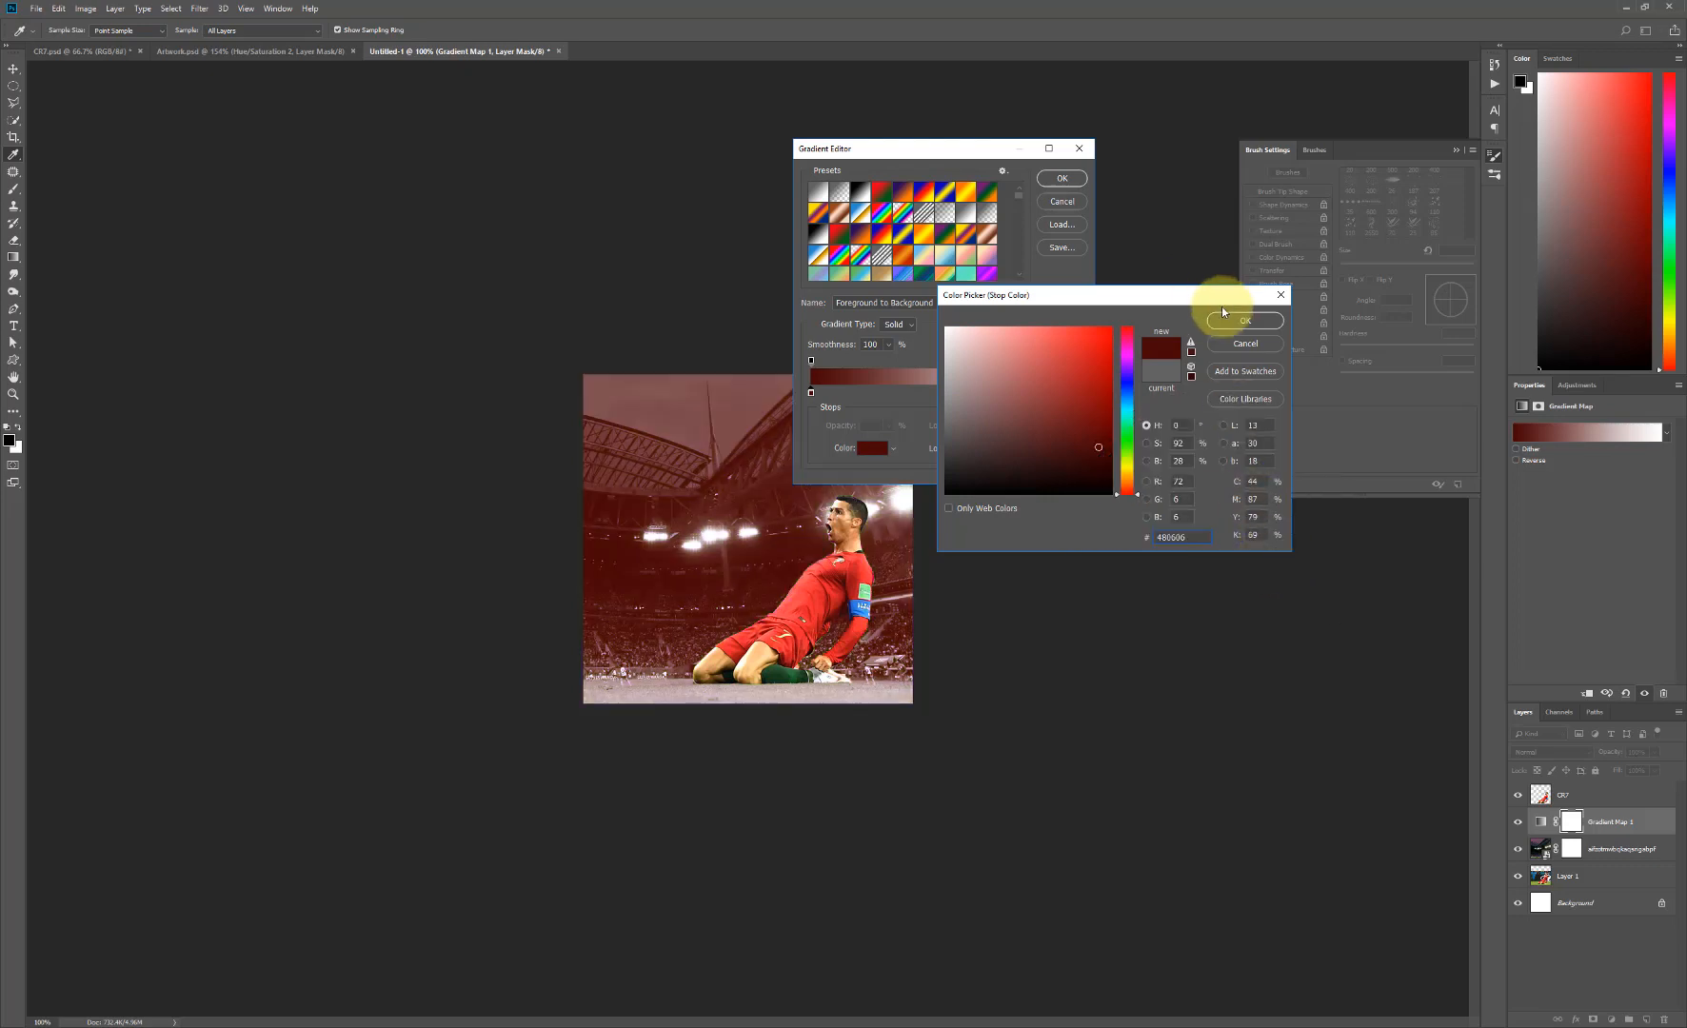
click(1234, 324)
- Set the ending colour stop of the Gradient Map to orange-red #d62300 and apply the gradient
click(1075, 392)
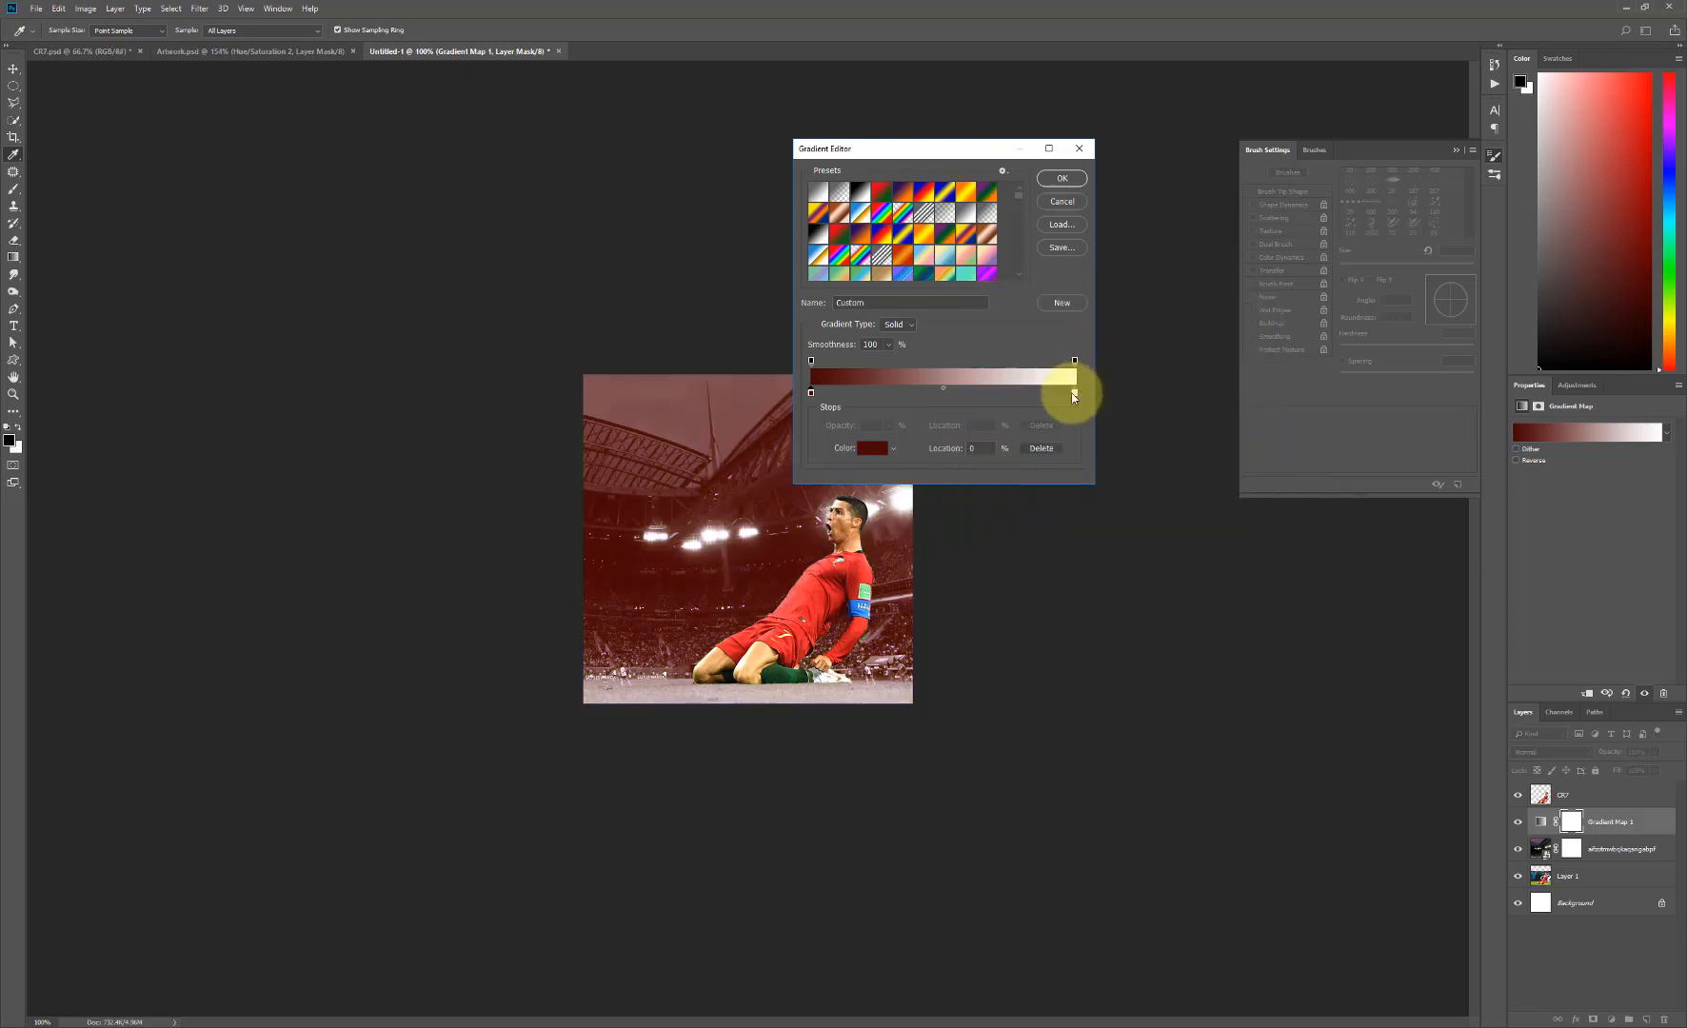
click(863, 452)
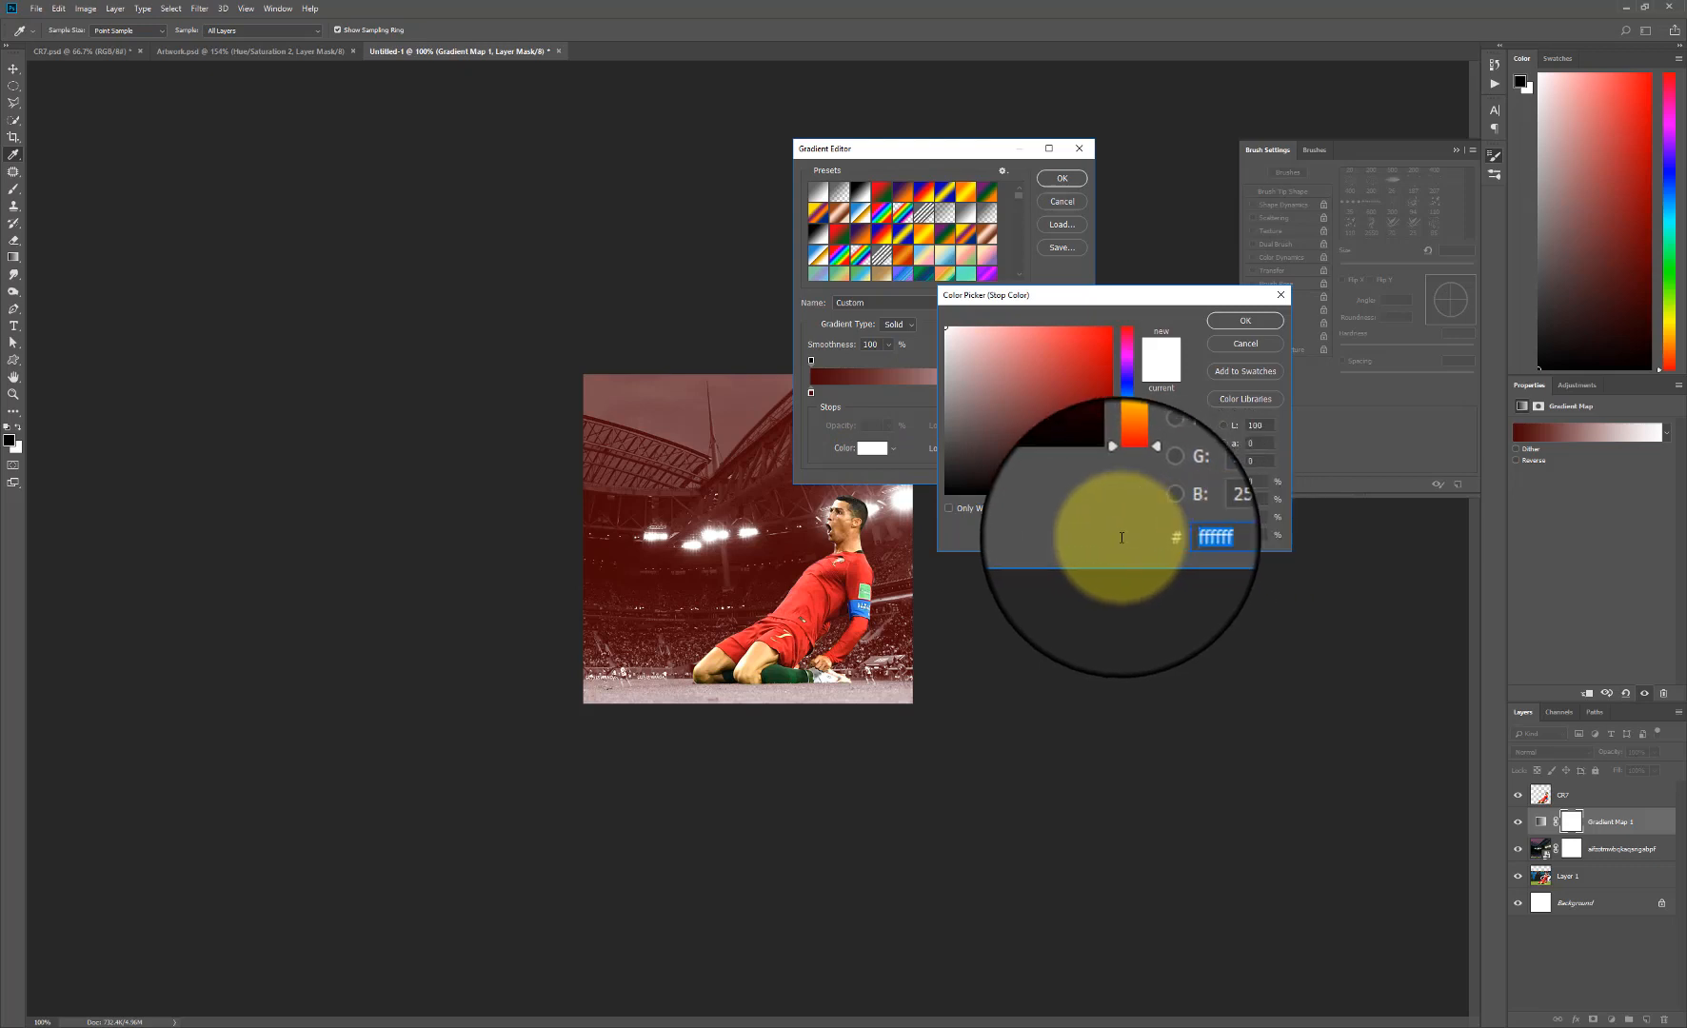
text(d)
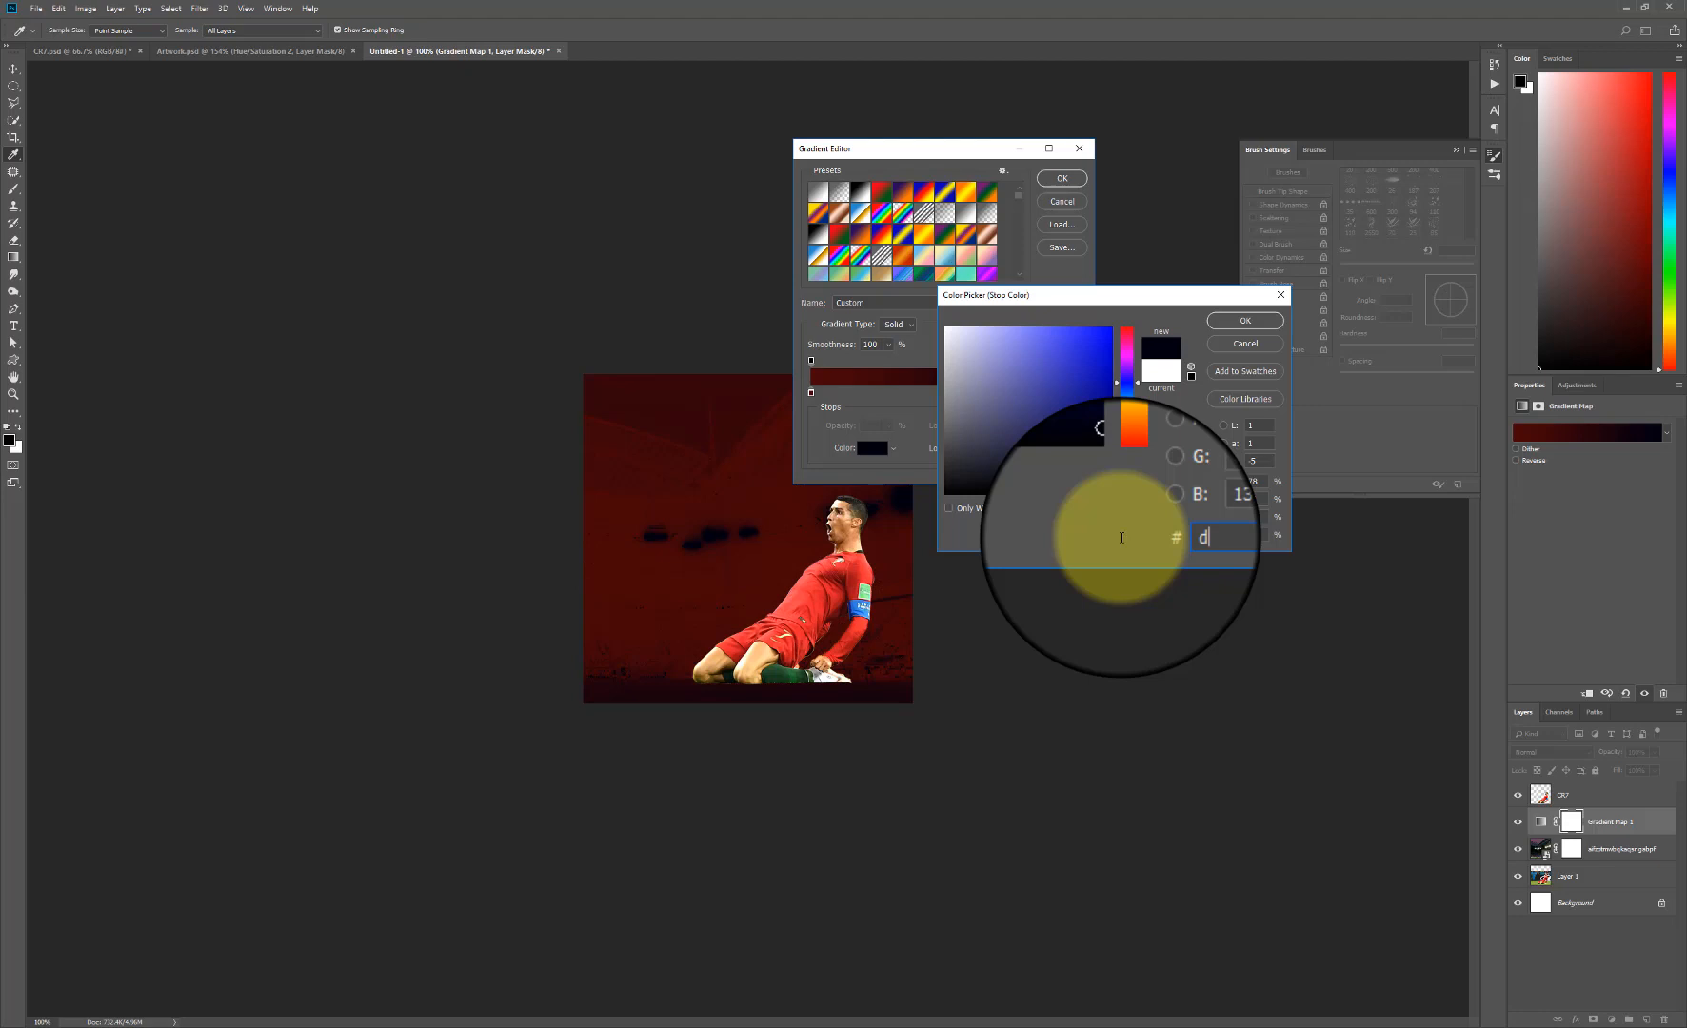
text(6)
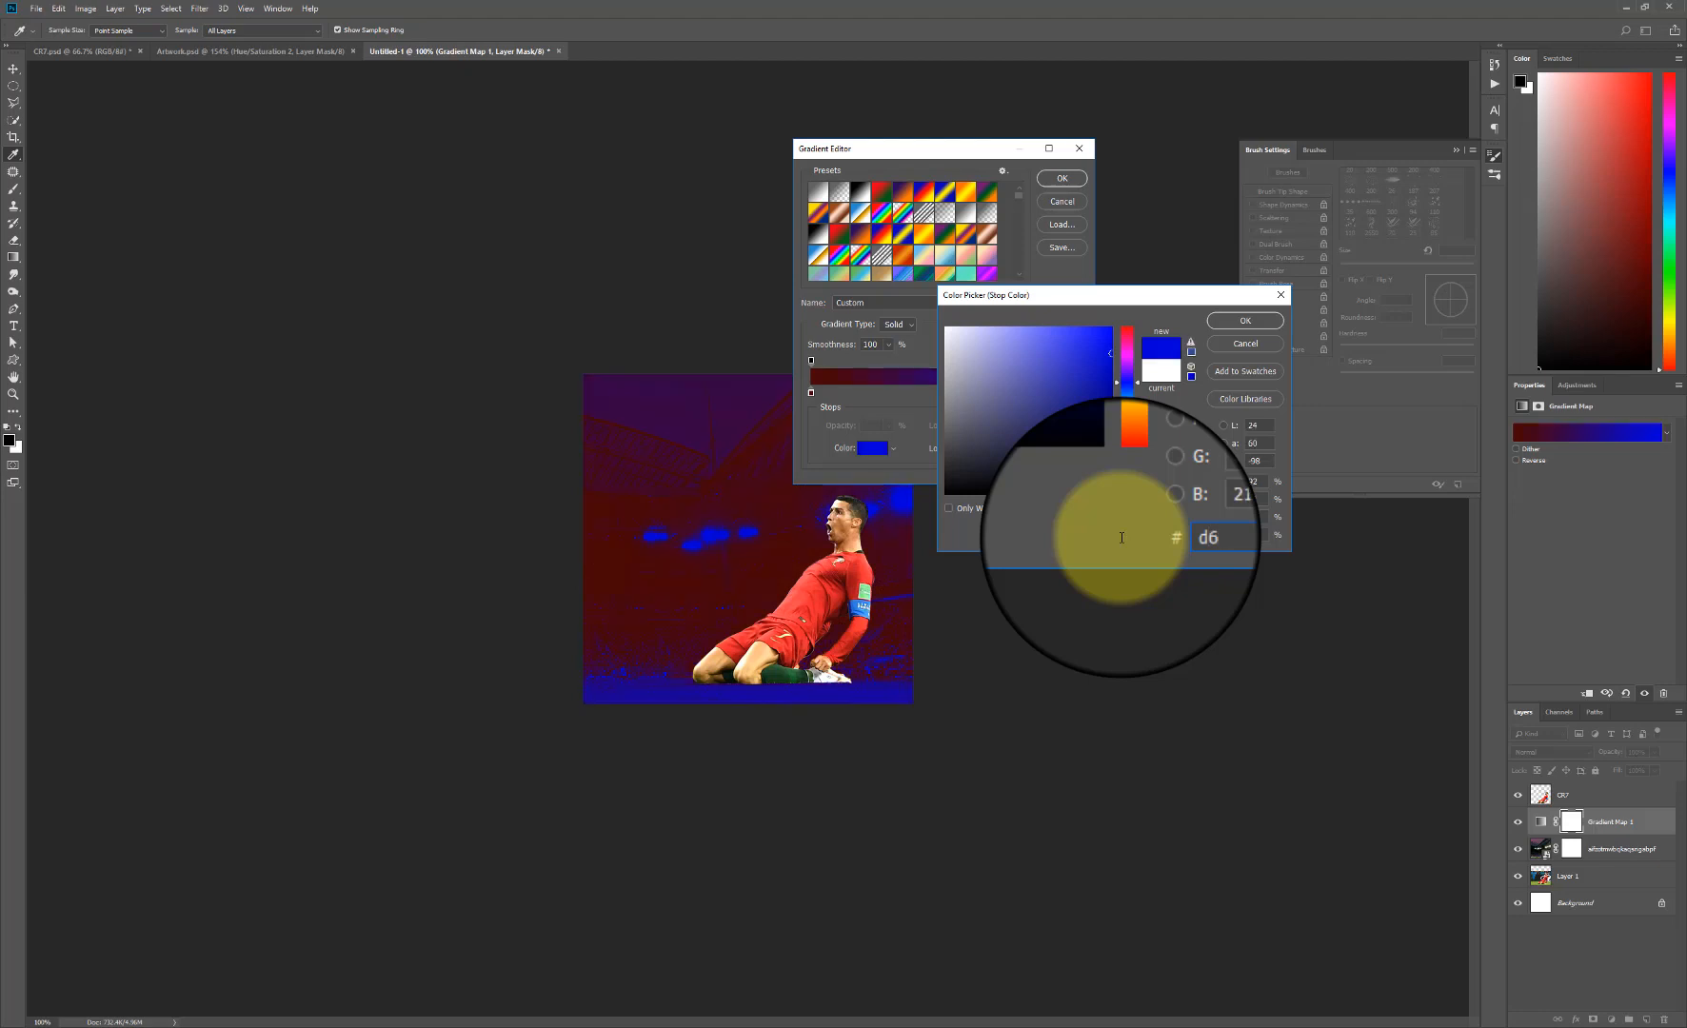
text(2300)
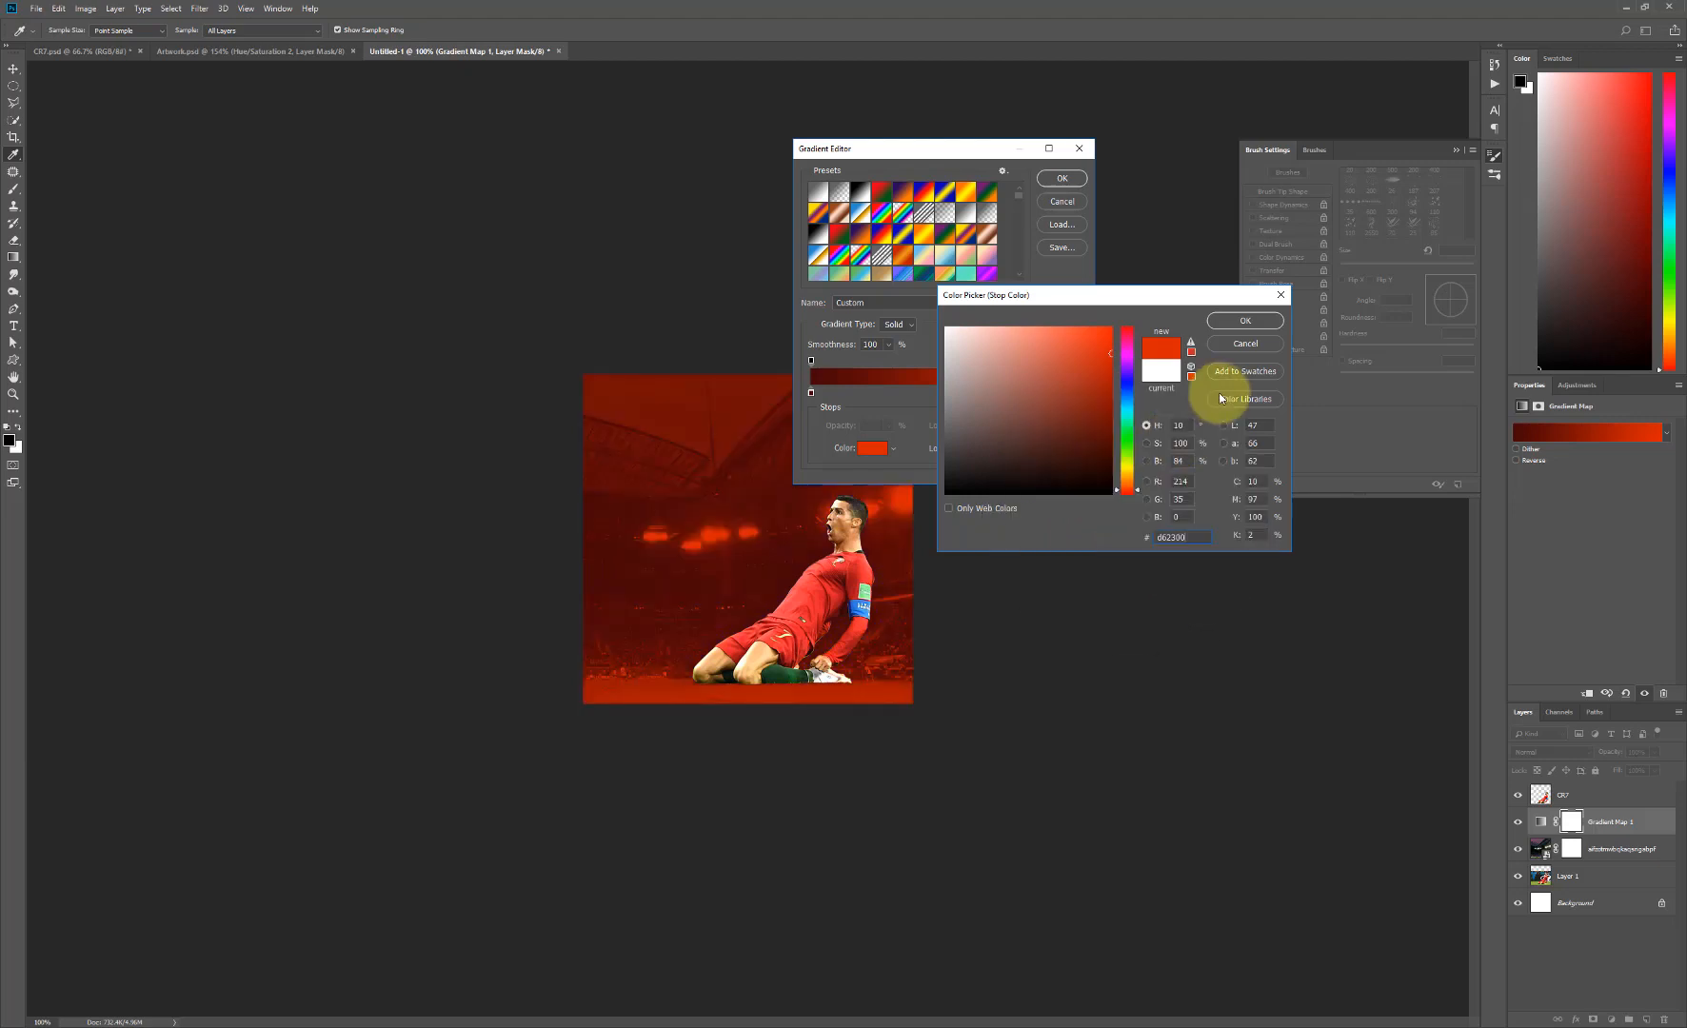
click(1237, 323)
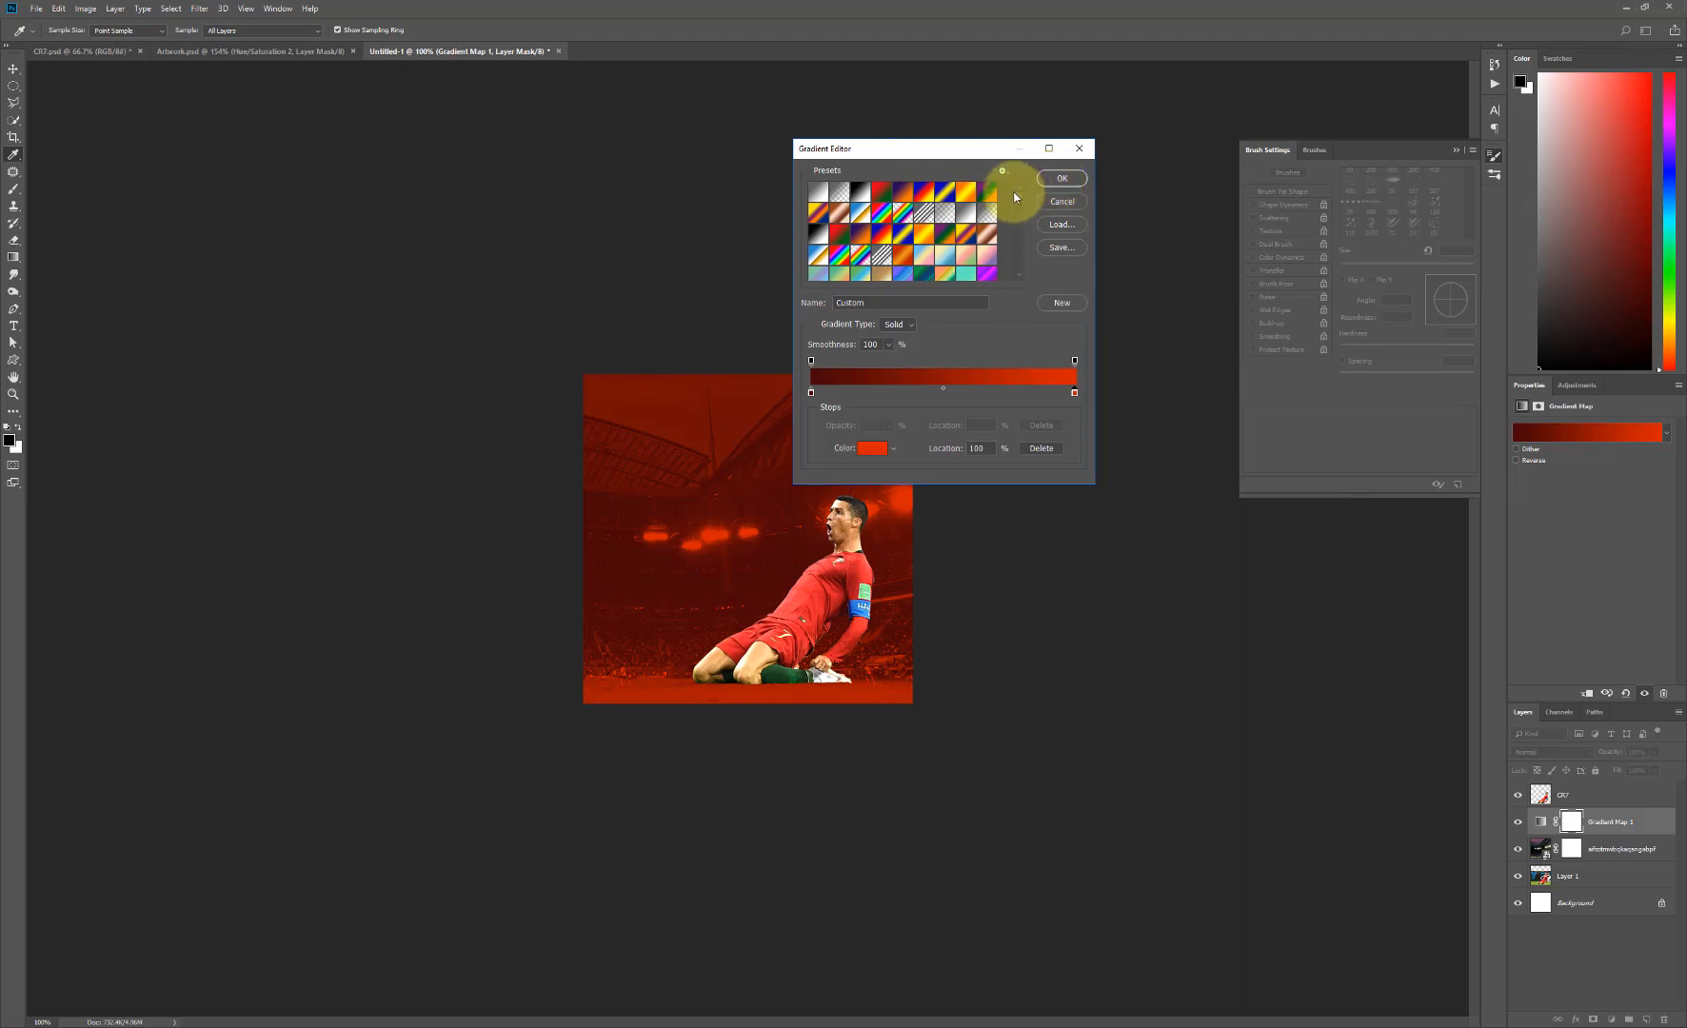
drag(1018, 220, 1031, 288)
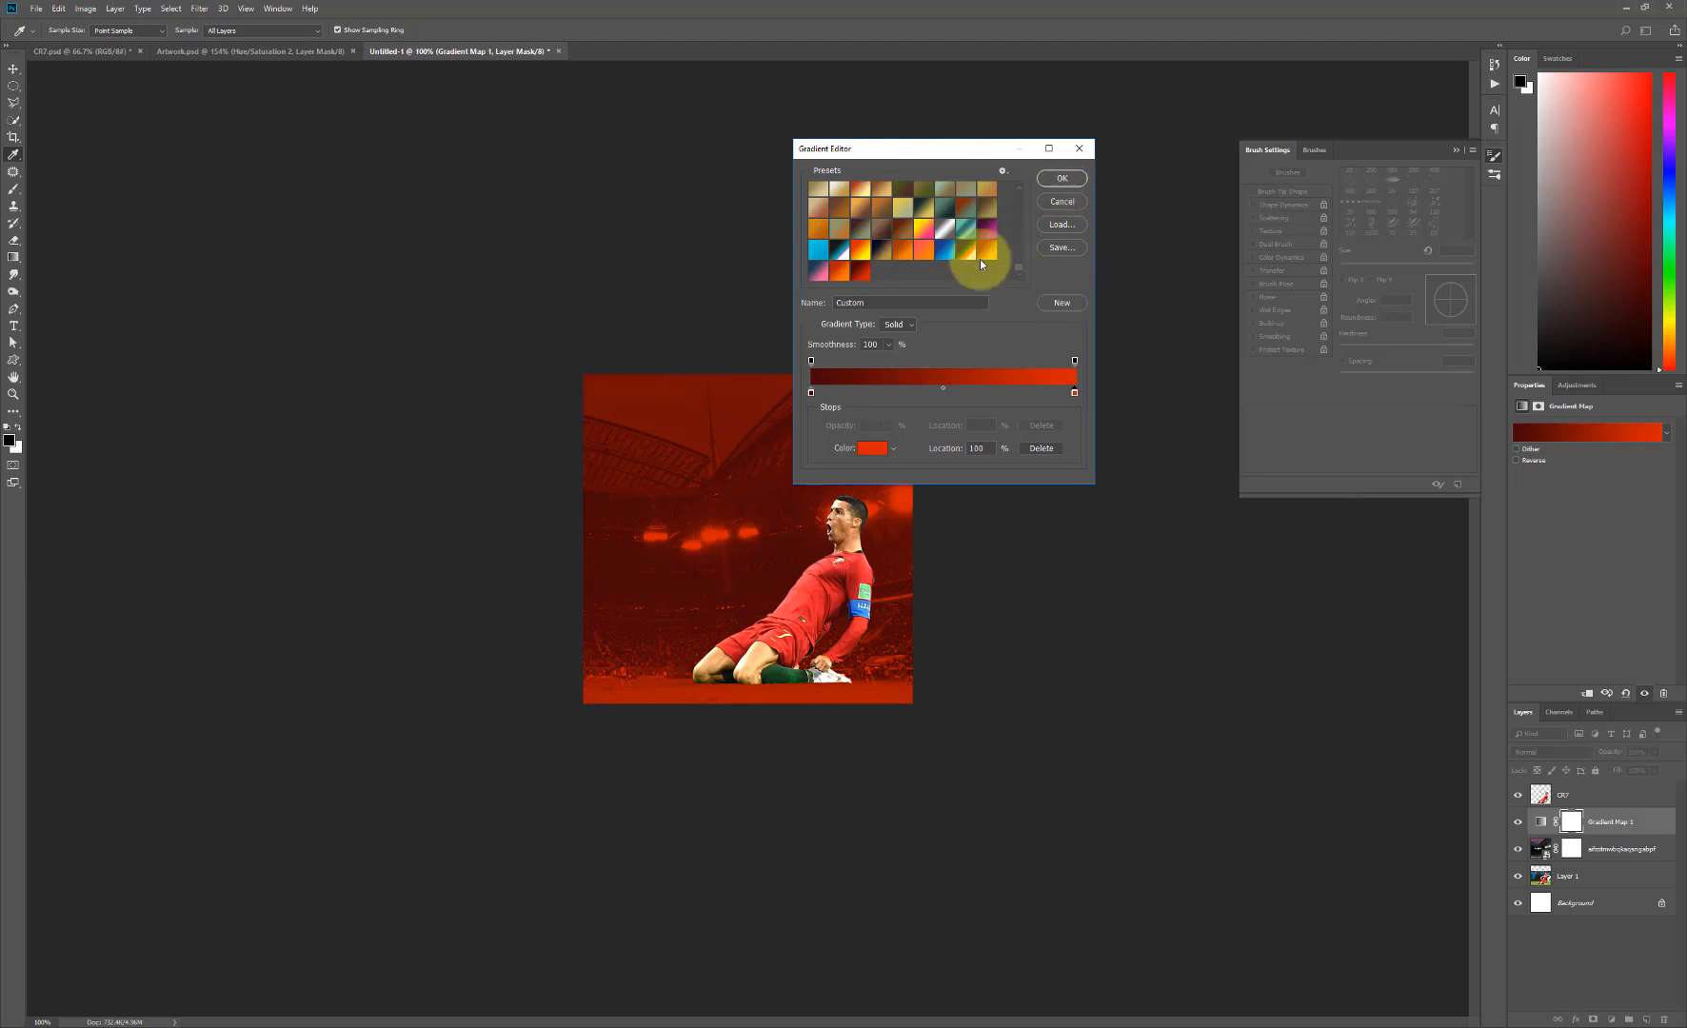
click(1064, 179)
key(v)
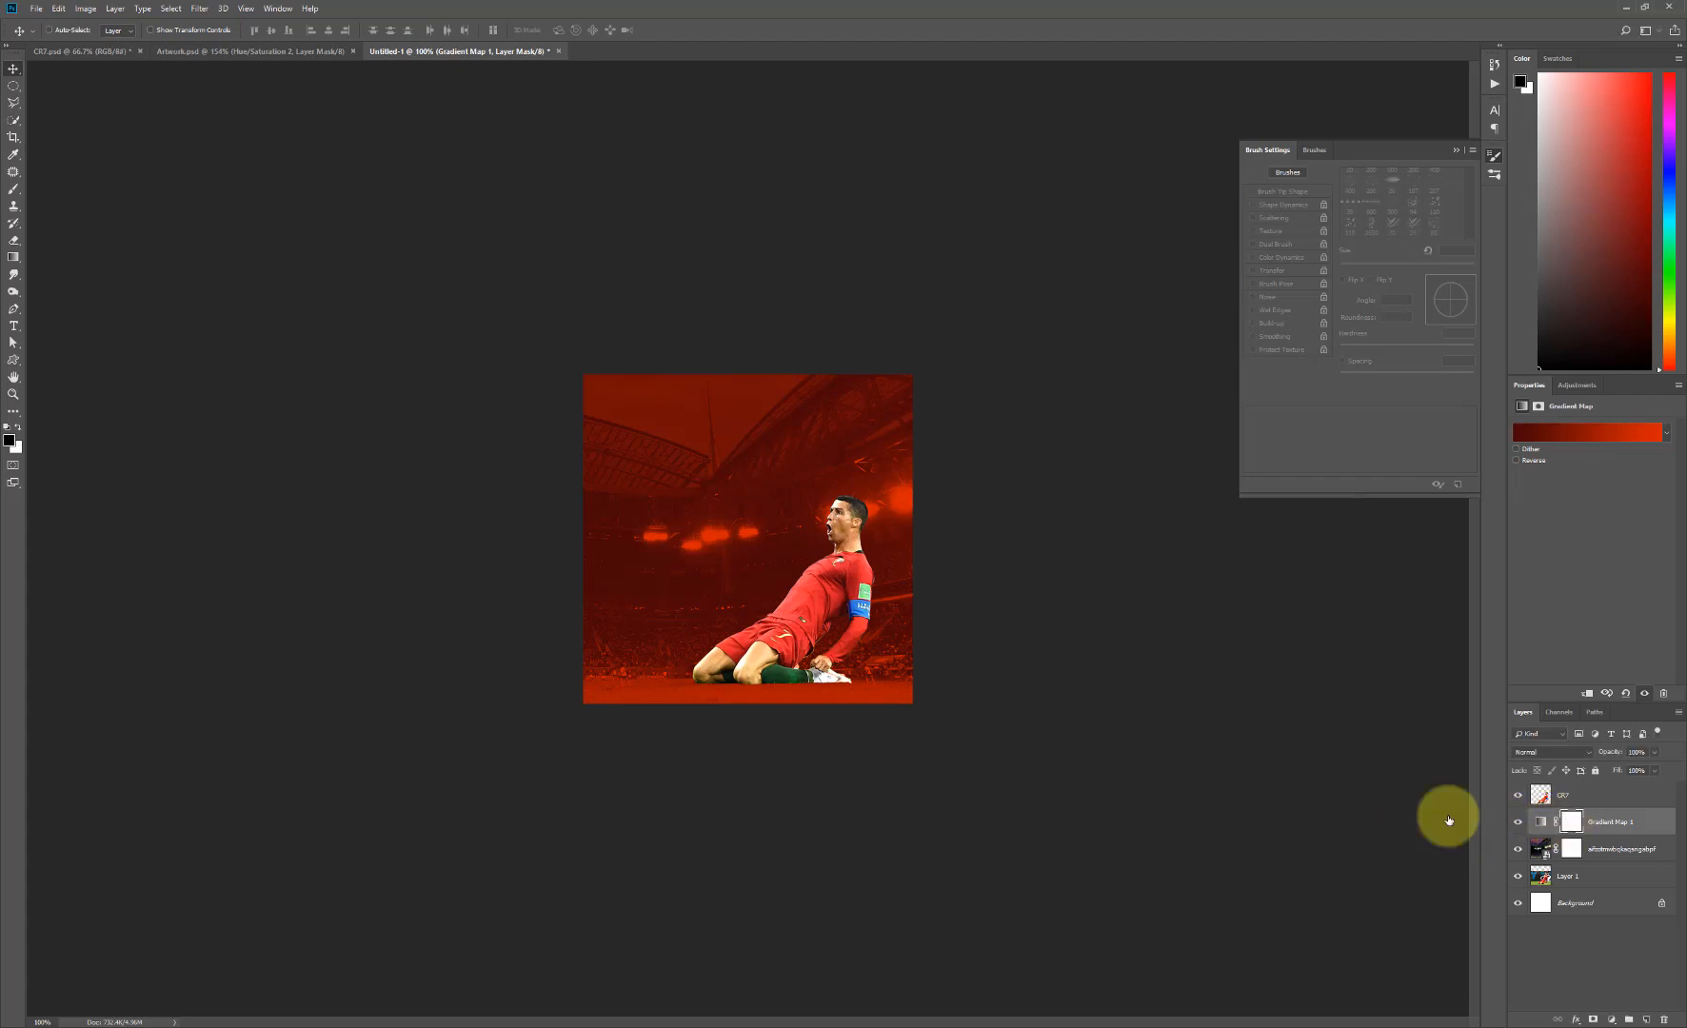
- Copy the stadium layer's mask onto the Gradient Map layer, replacing its existing mask
click(448, 559)
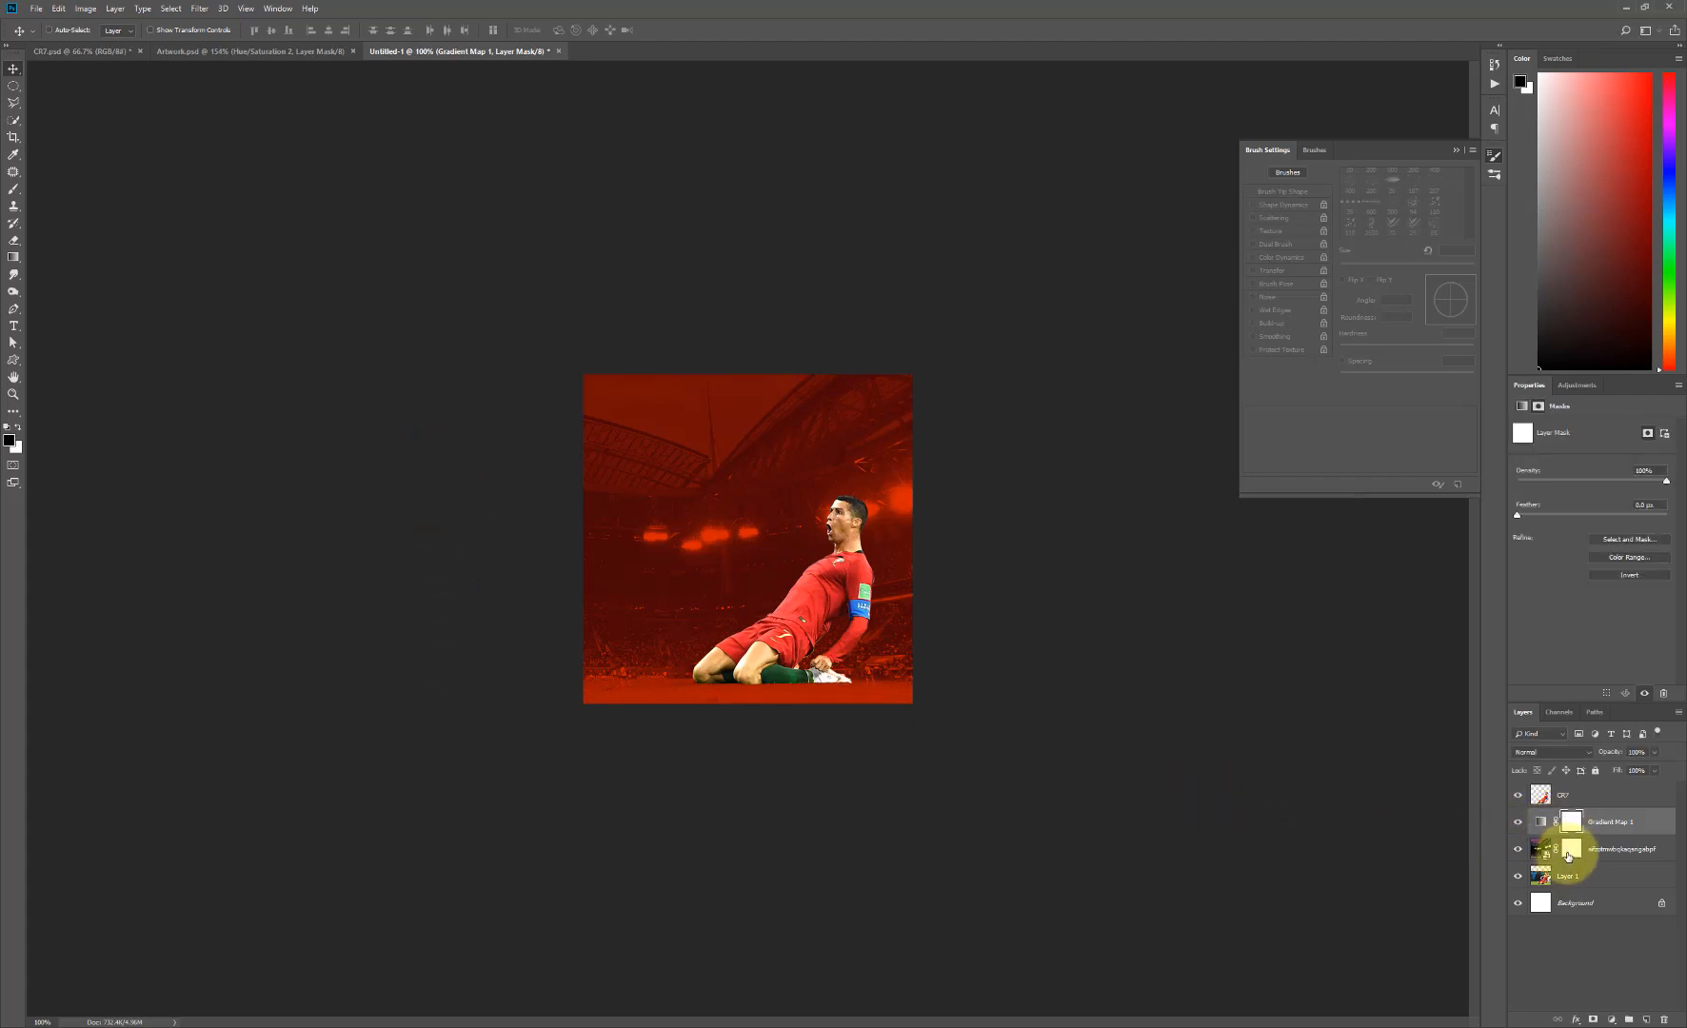
drag(1568, 857, 1573, 821)
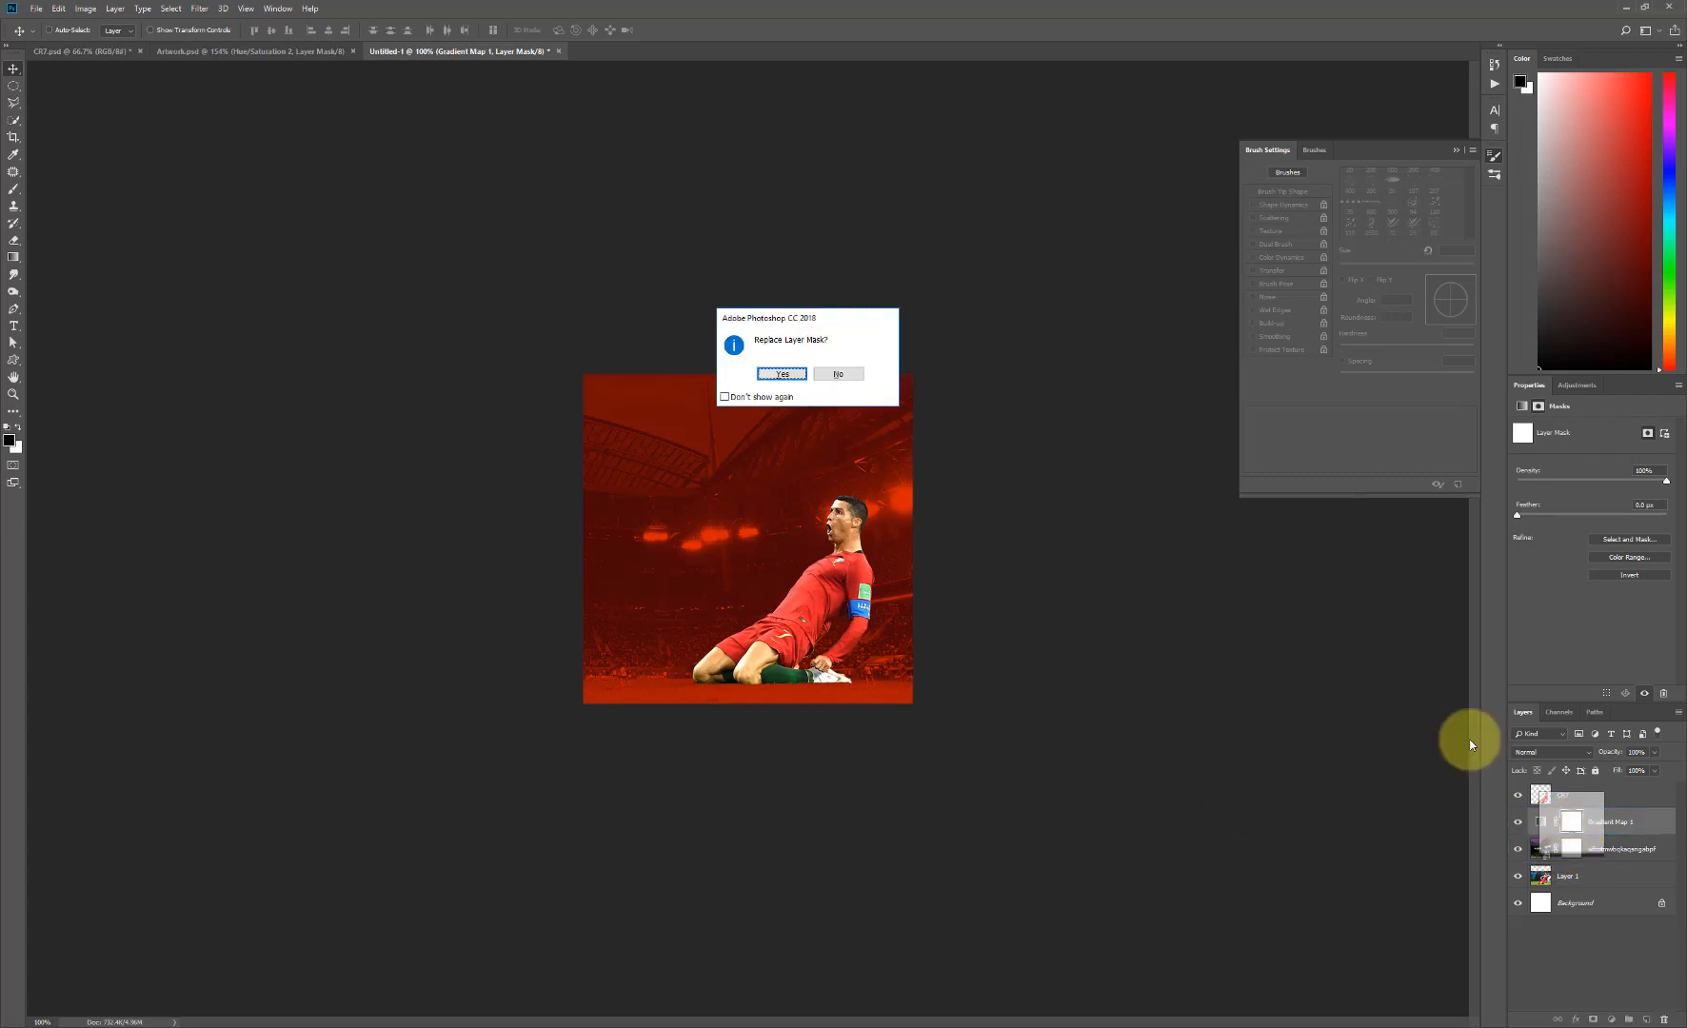
click(784, 374)
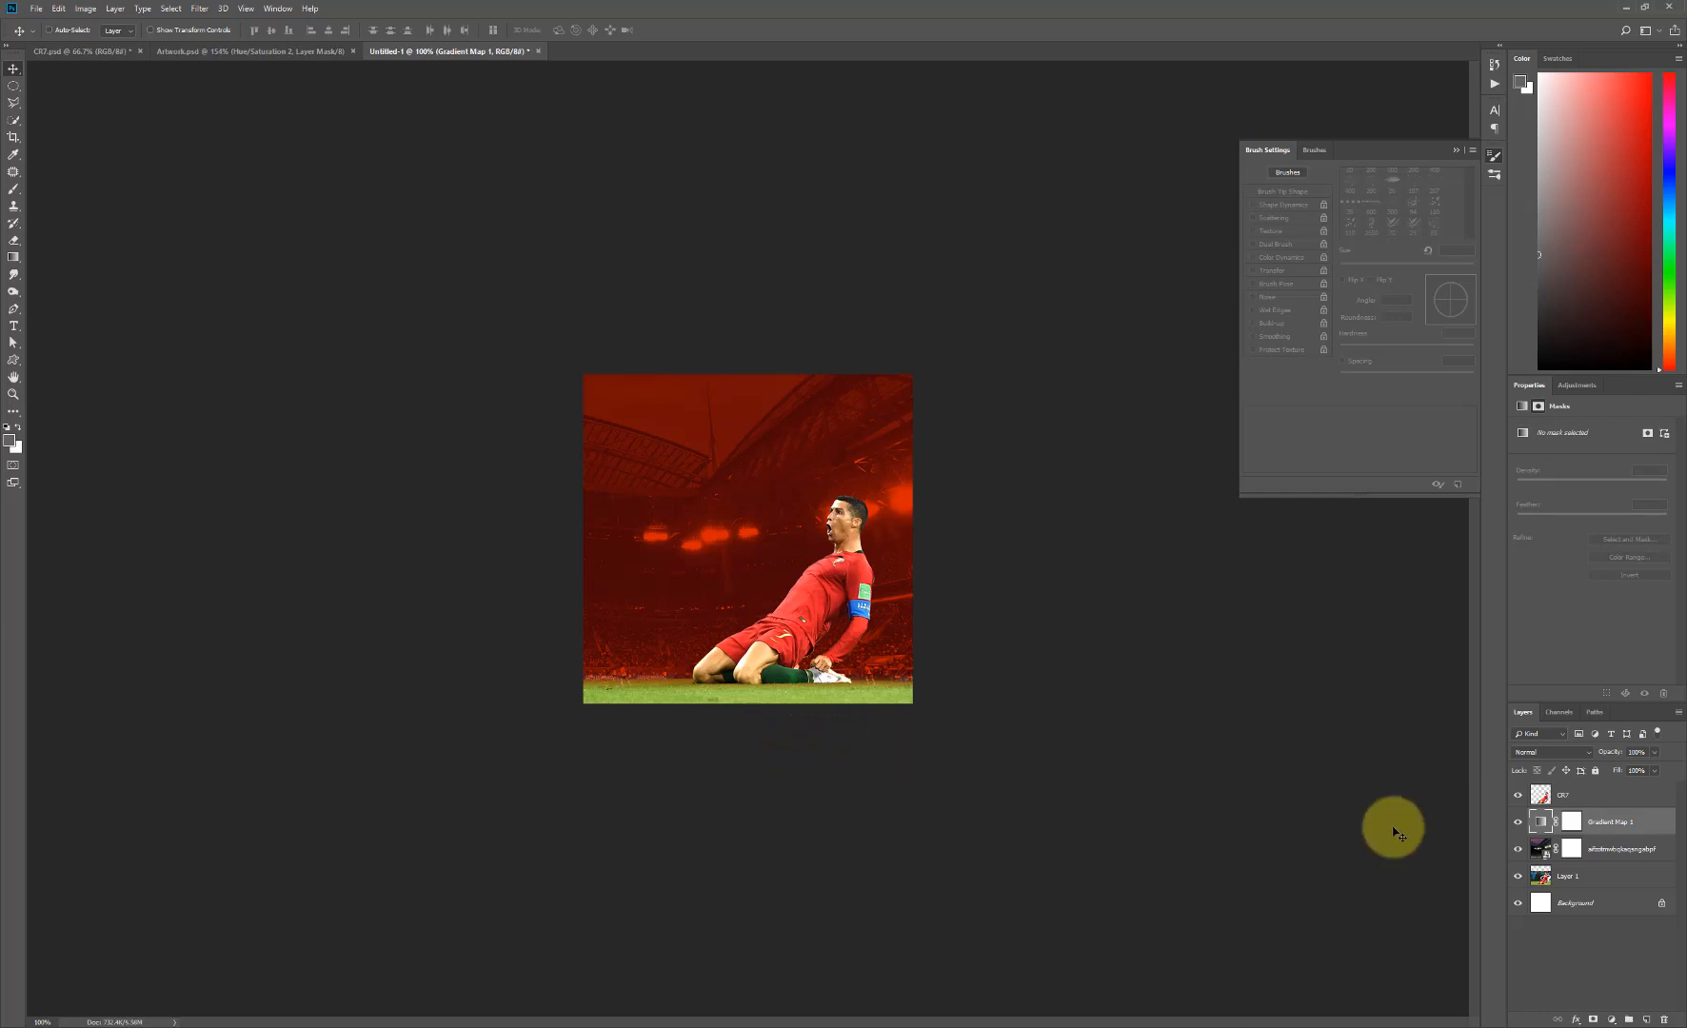
- Paint black on the Gradient Map's mask along the grass at the poster's lower edge using a soft round brush enlarged to 60 px
click(1571, 821)
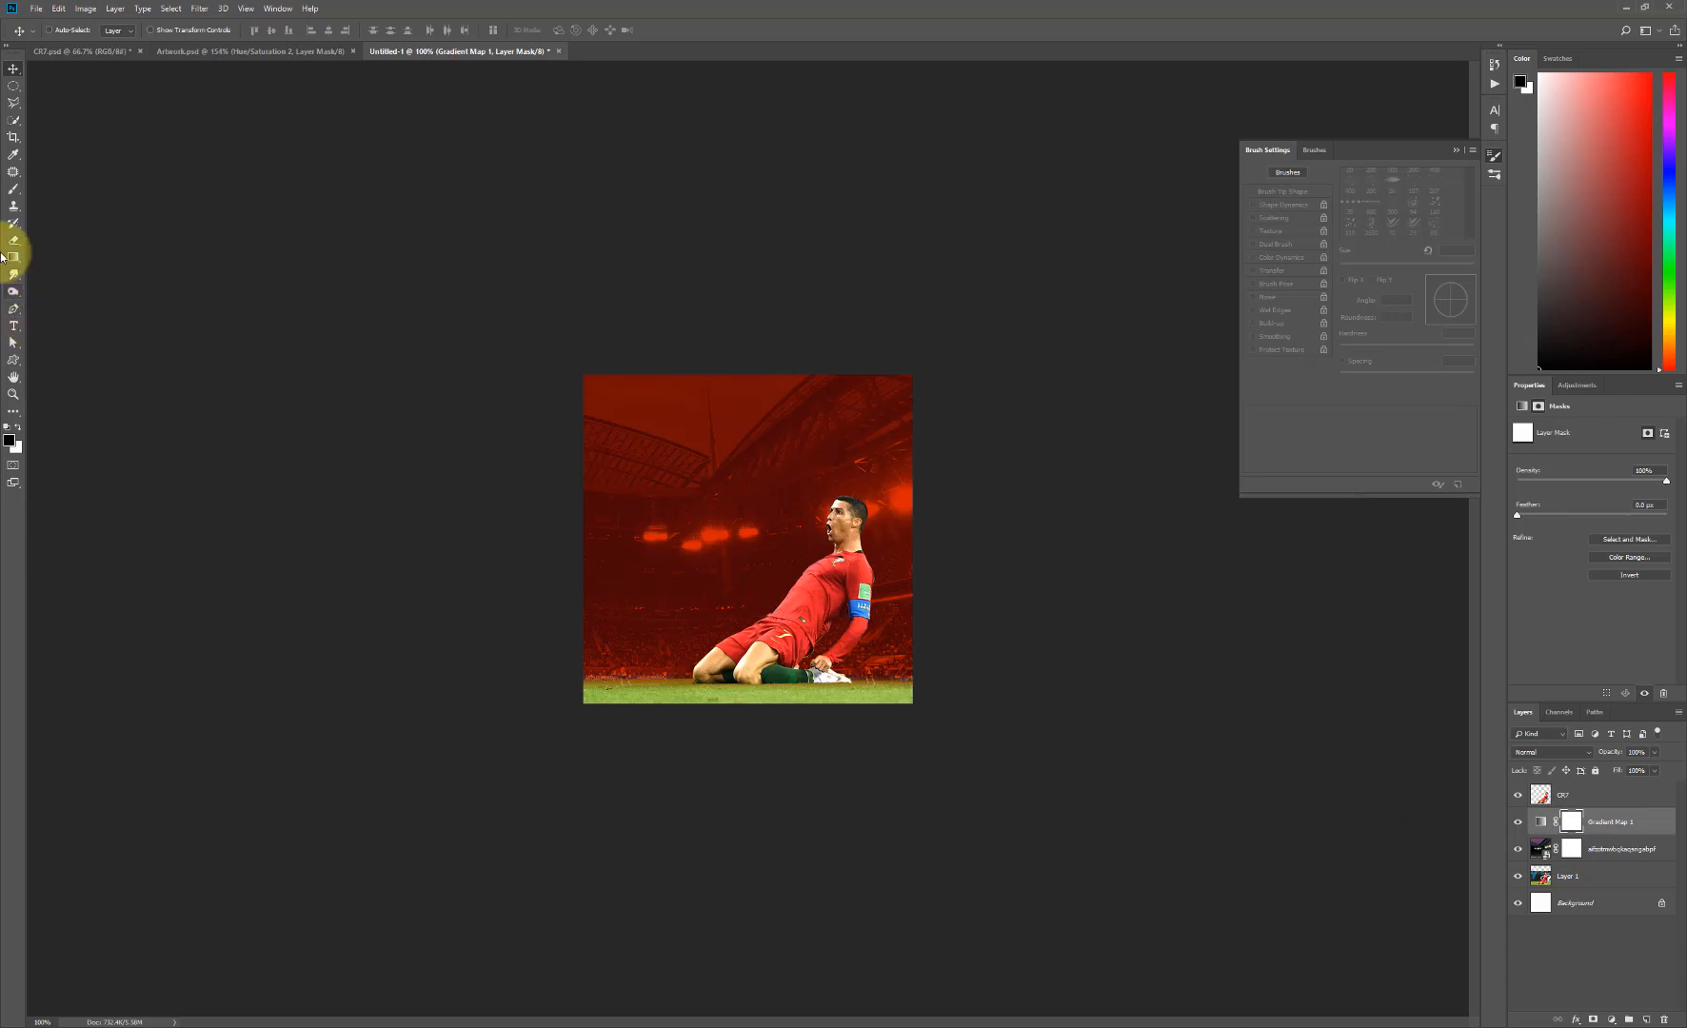
click(14, 190)
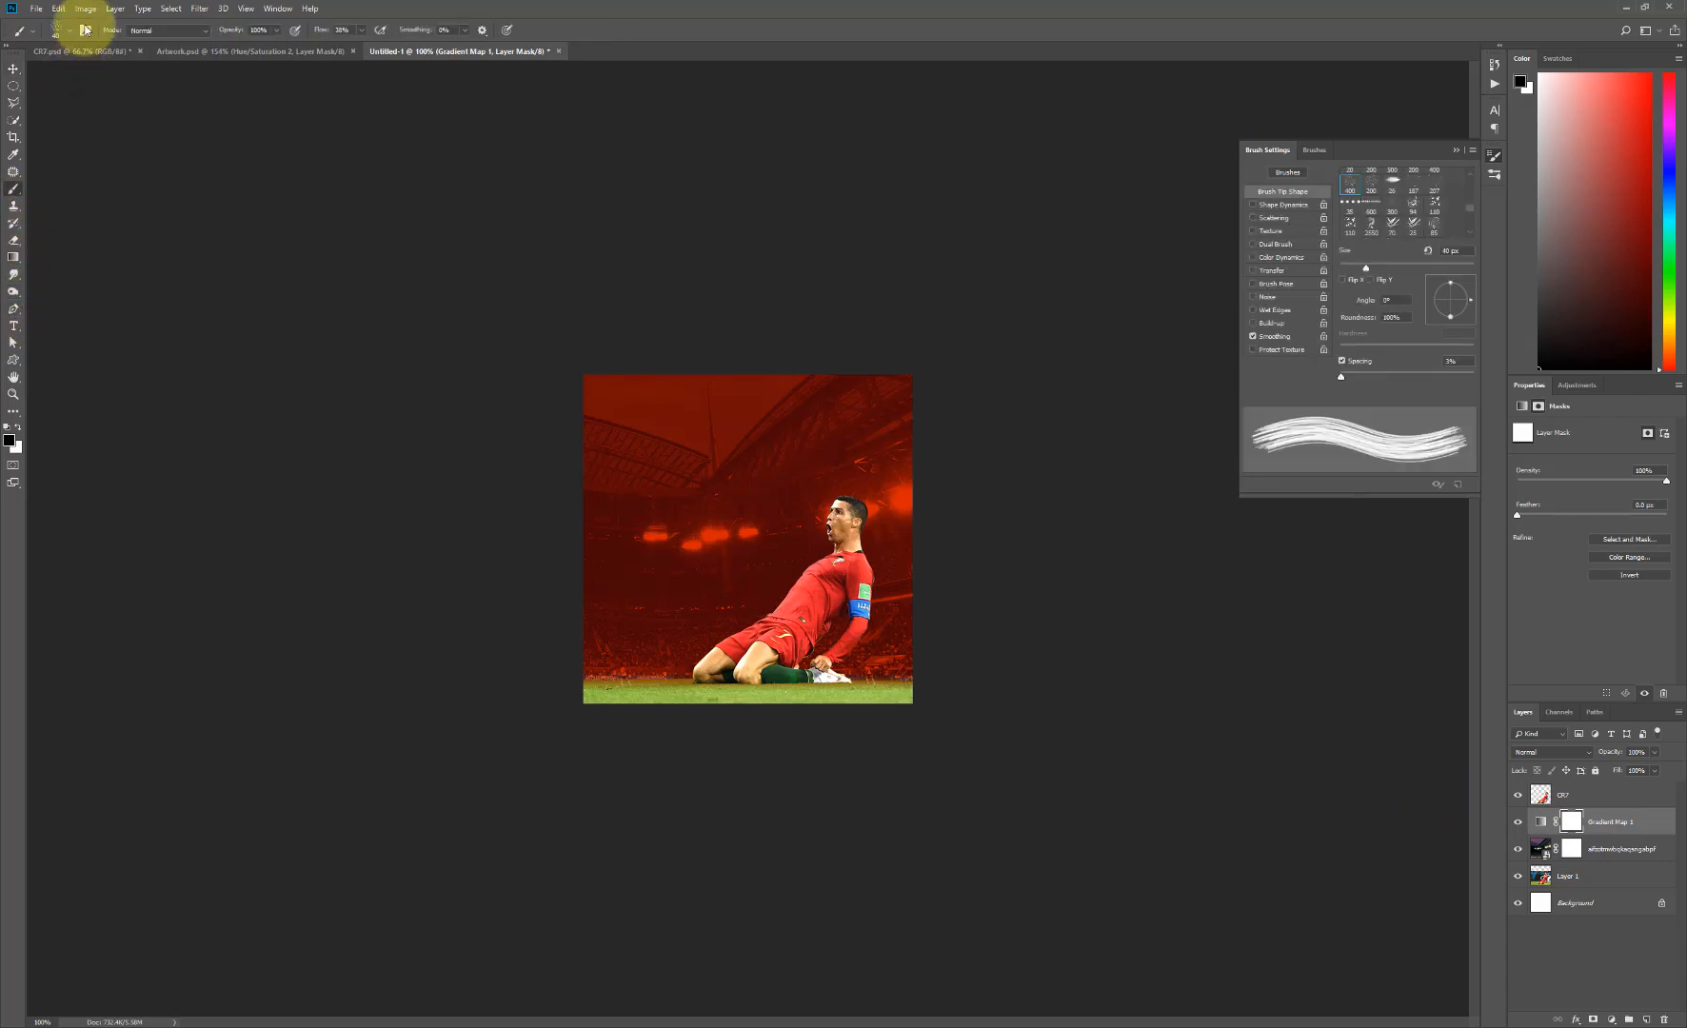
click(85, 30)
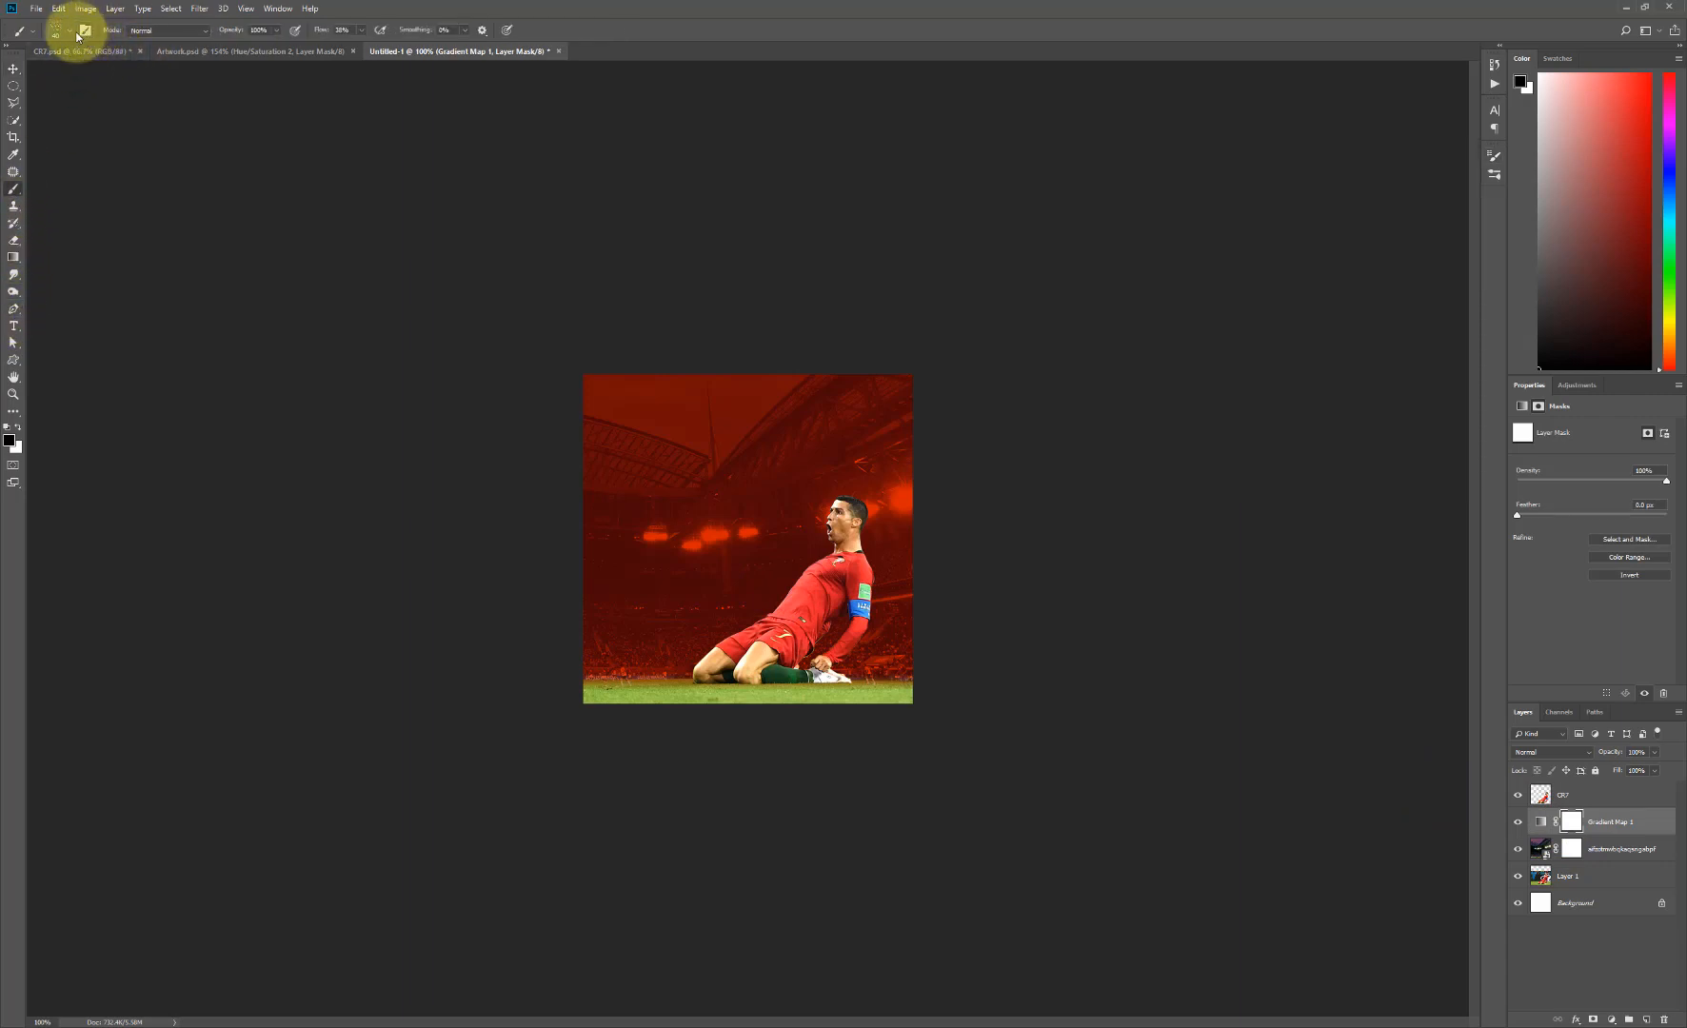
click(85, 29)
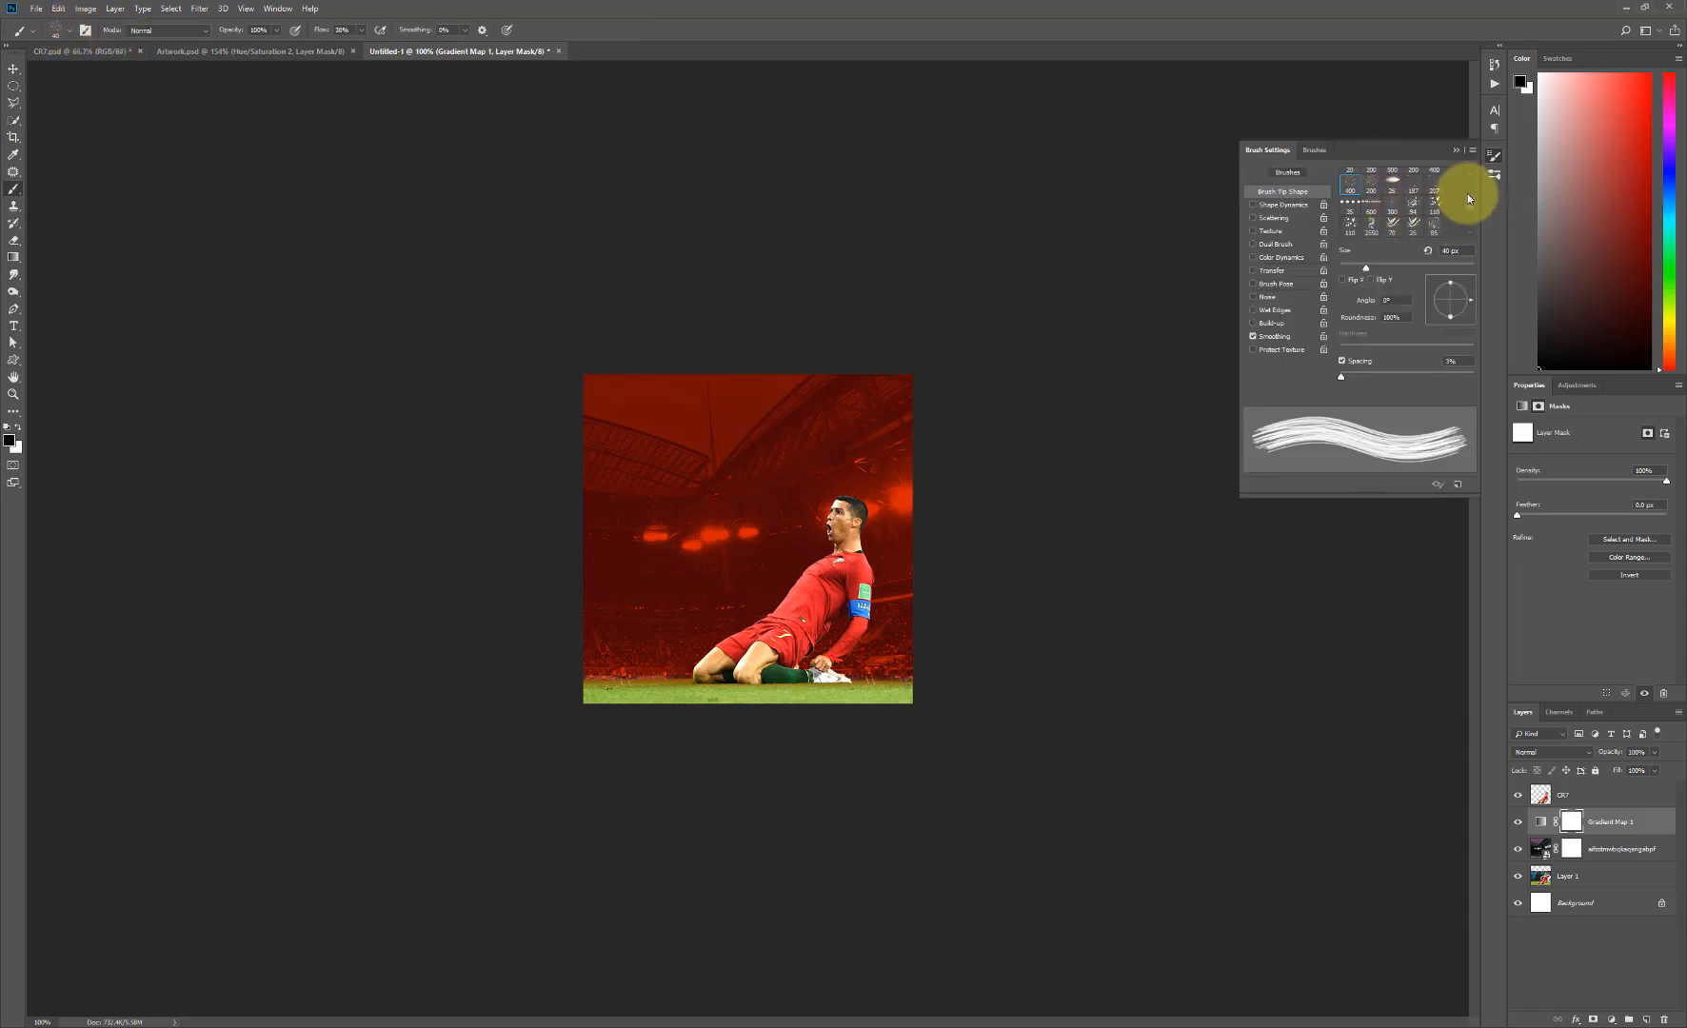
scroll(1465, 173, up, 5)
click(1350, 174)
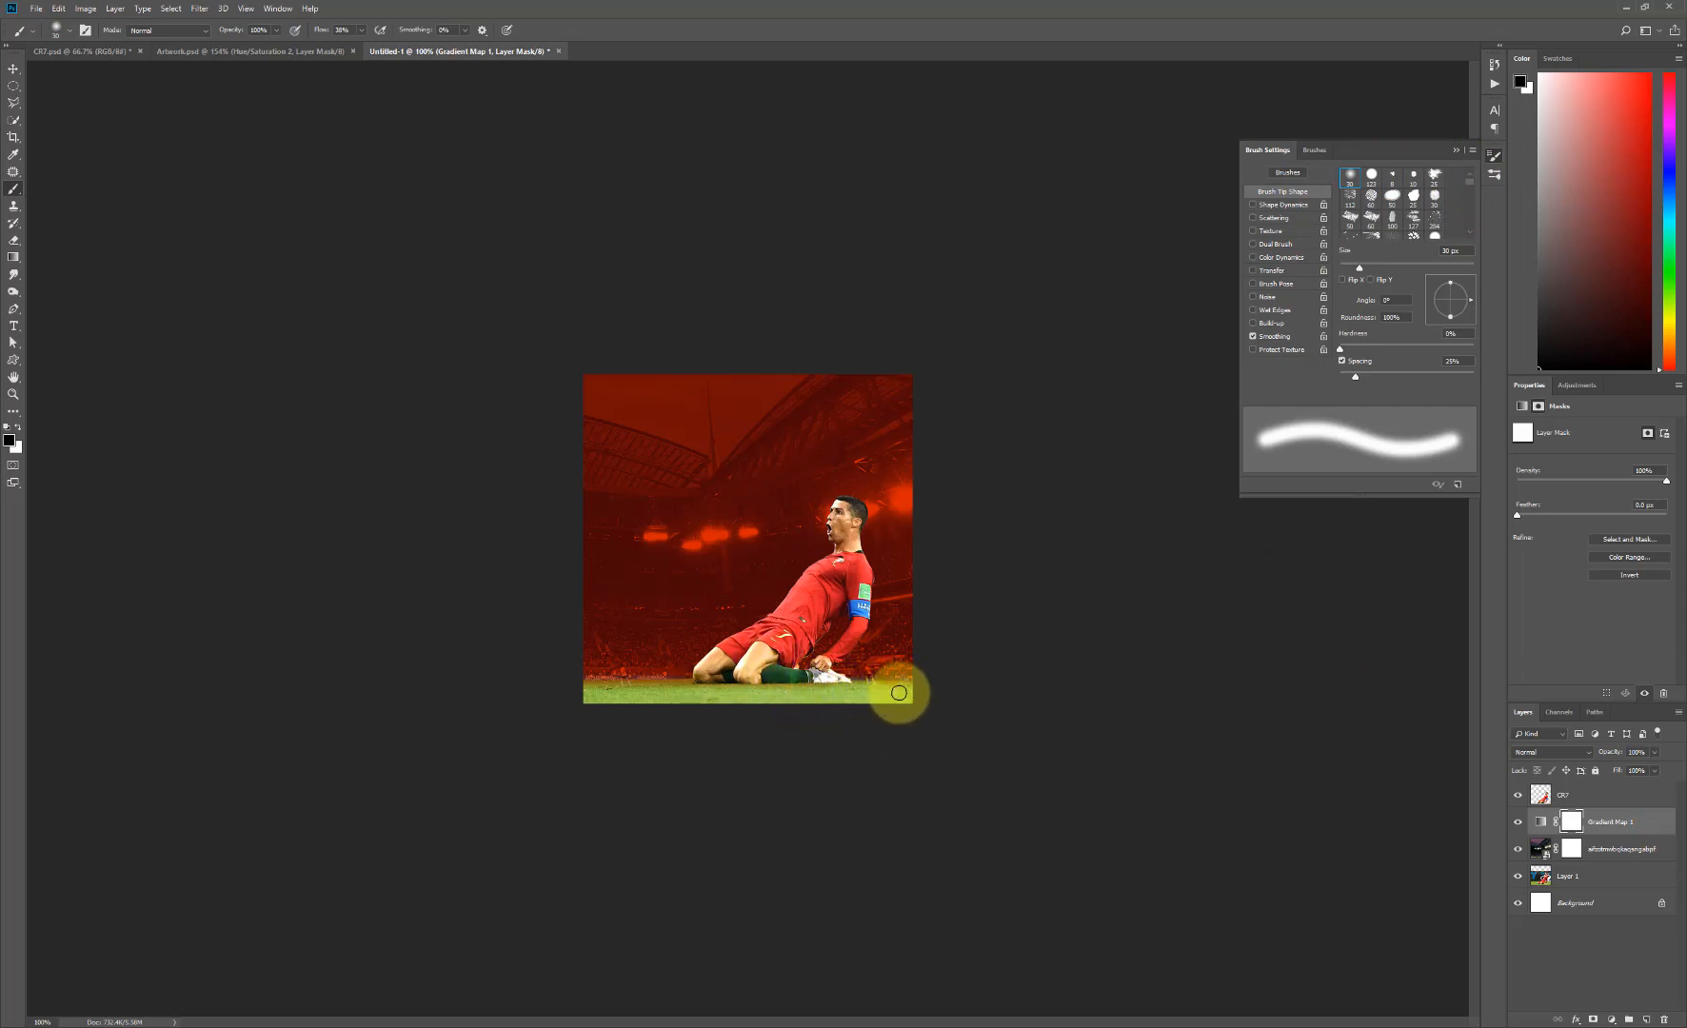
key(bracketright)
key(bracketright)
key(bracketright)
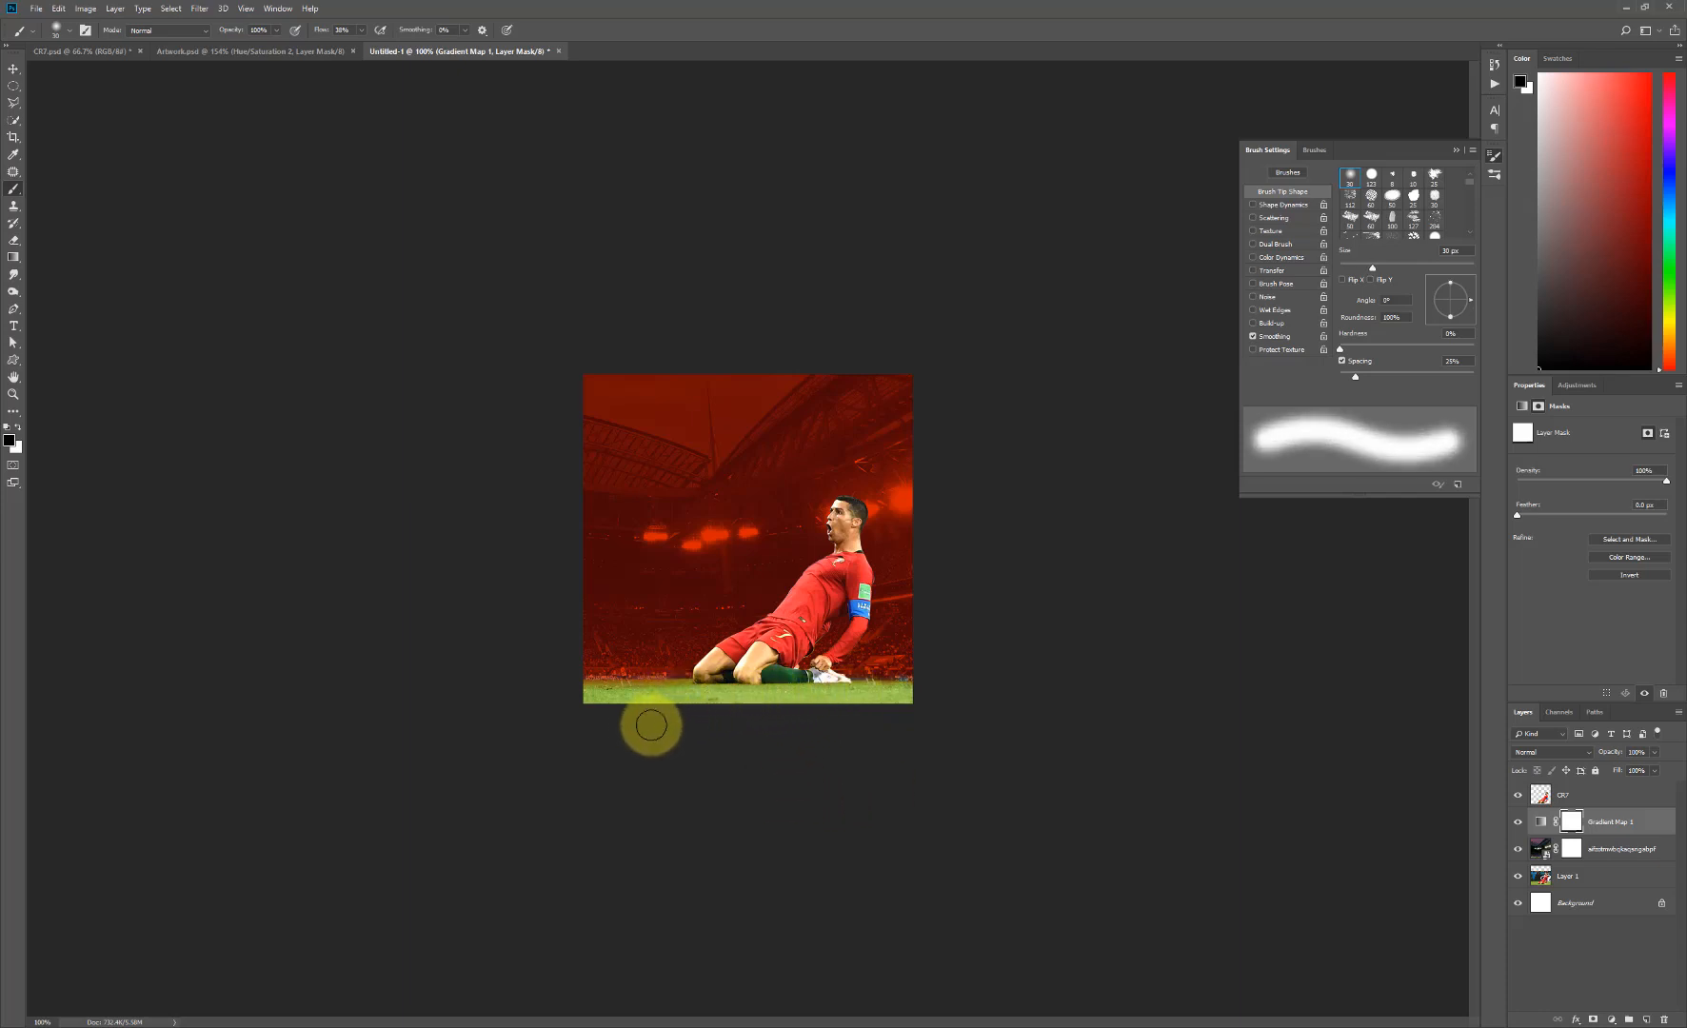
key(bracketright)
key(bracketright)
key(bracketright)
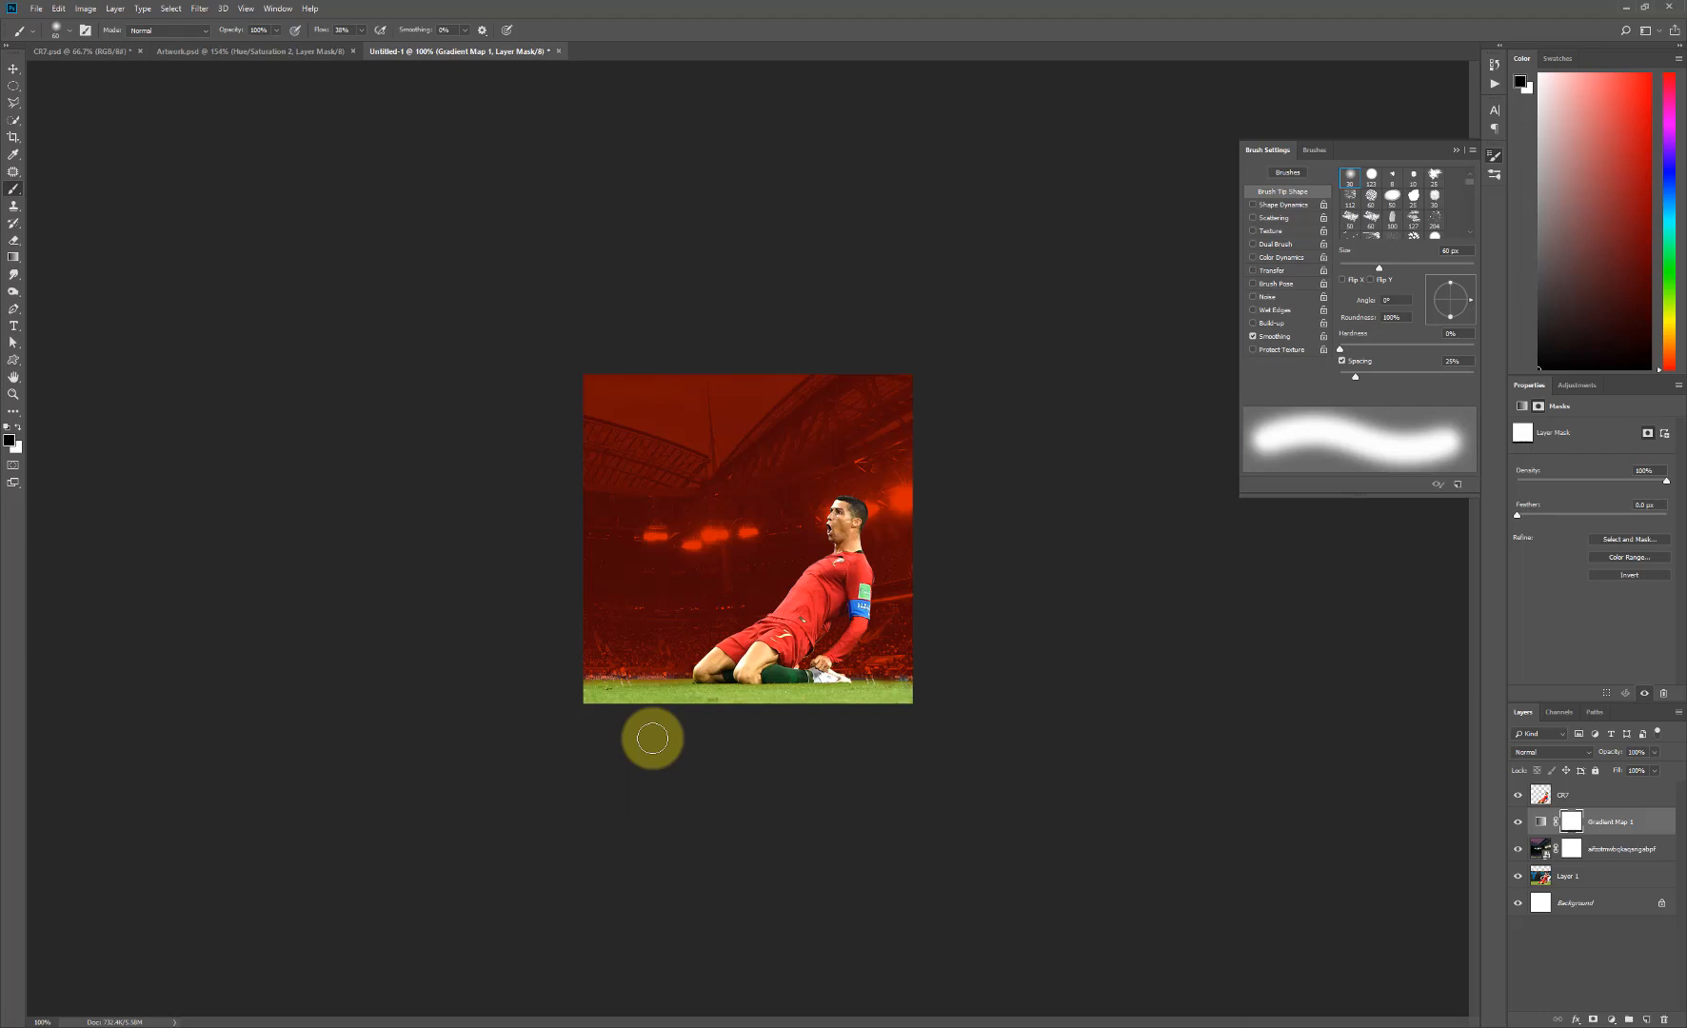
key(v)
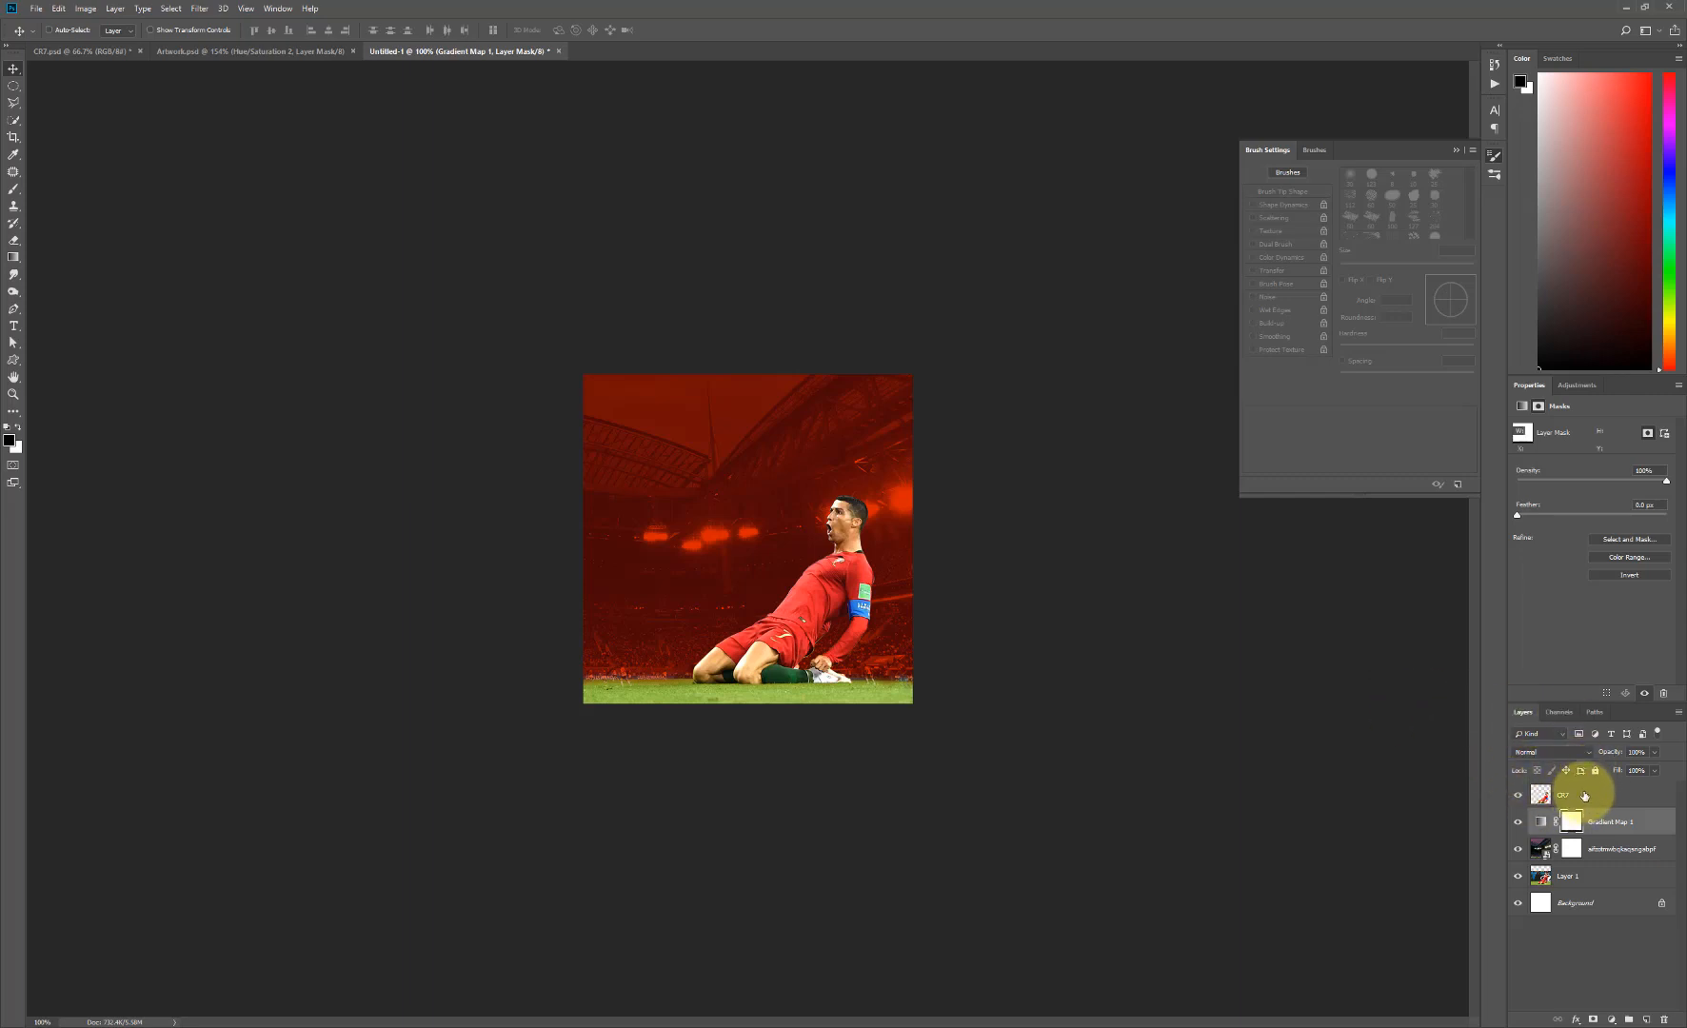
- Duplicate the CR7 layer and desaturate the copy
drag(1584, 796, 1645, 1019)
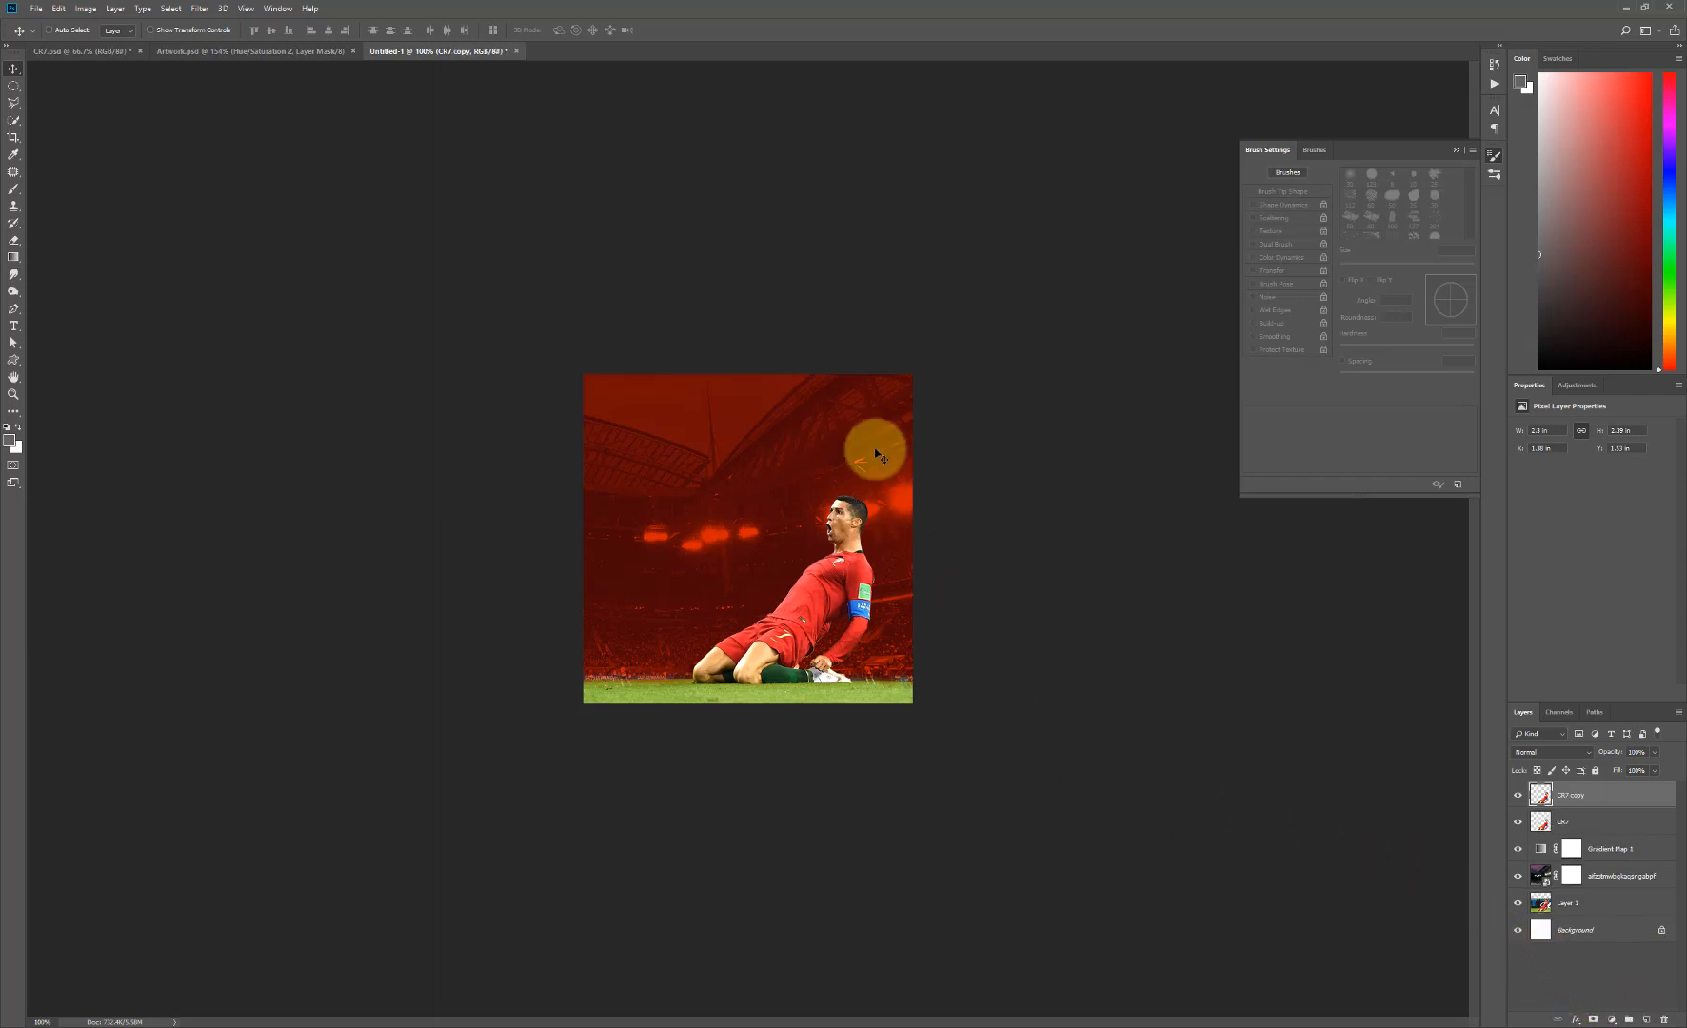
click(86, 9)
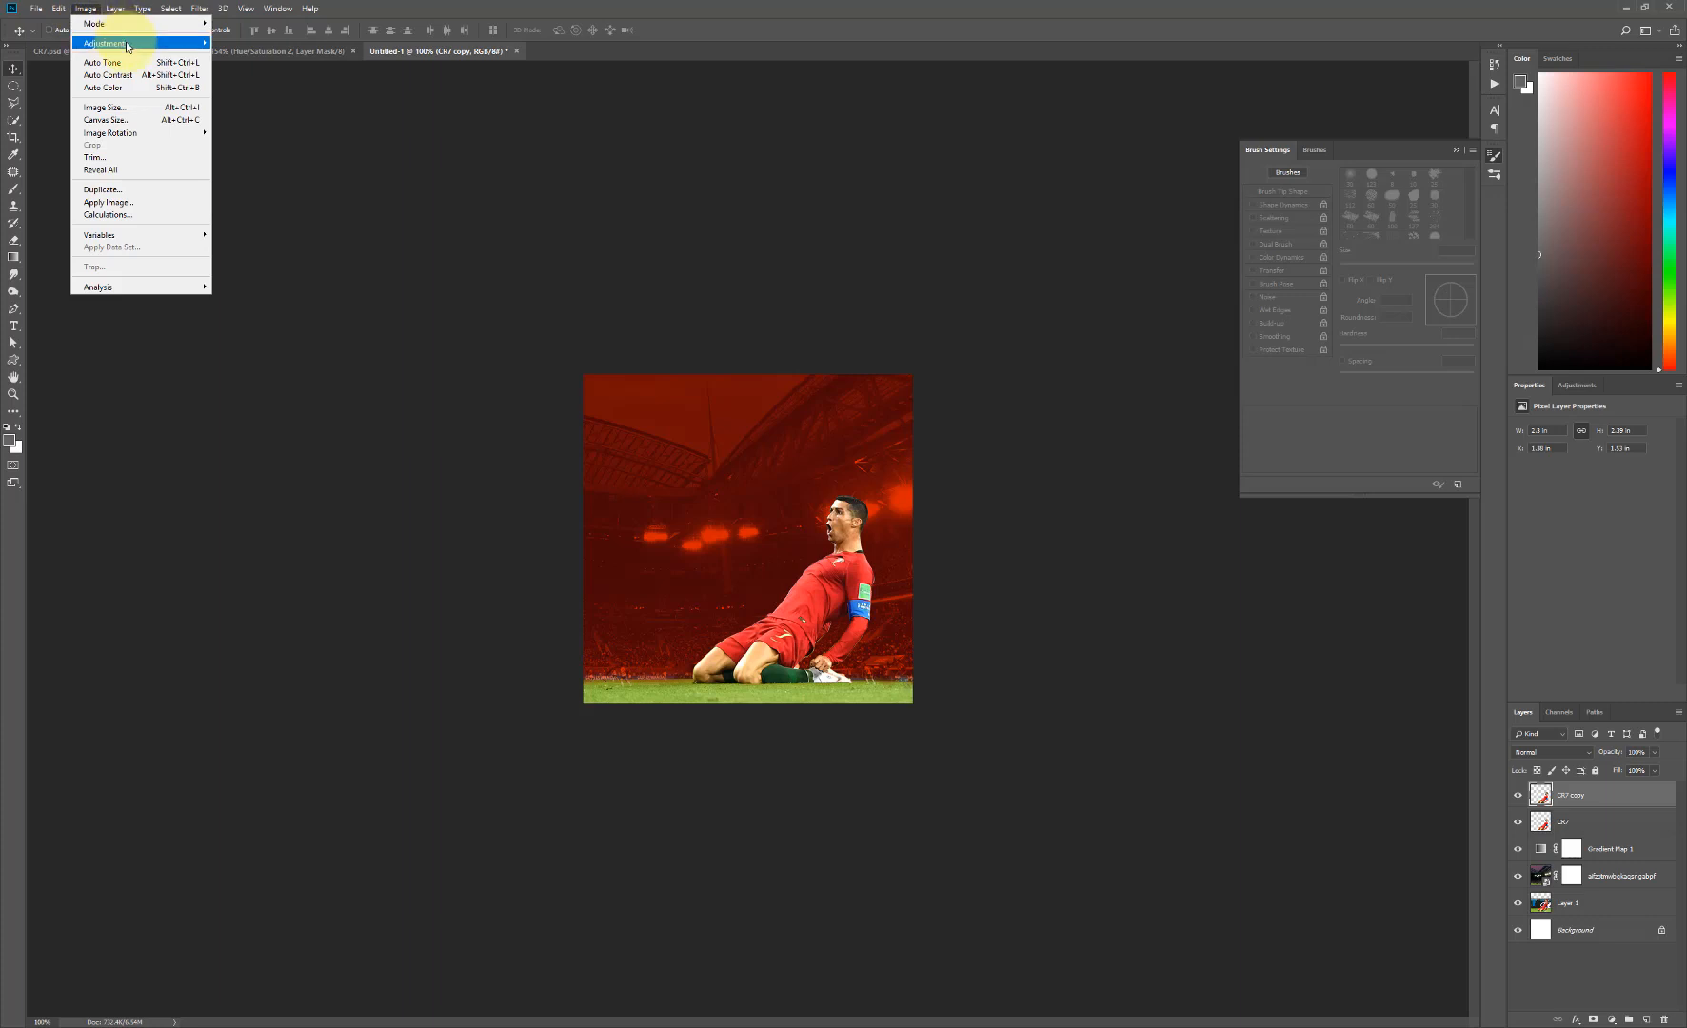
mouse_move(187, 43)
click(288, 298)
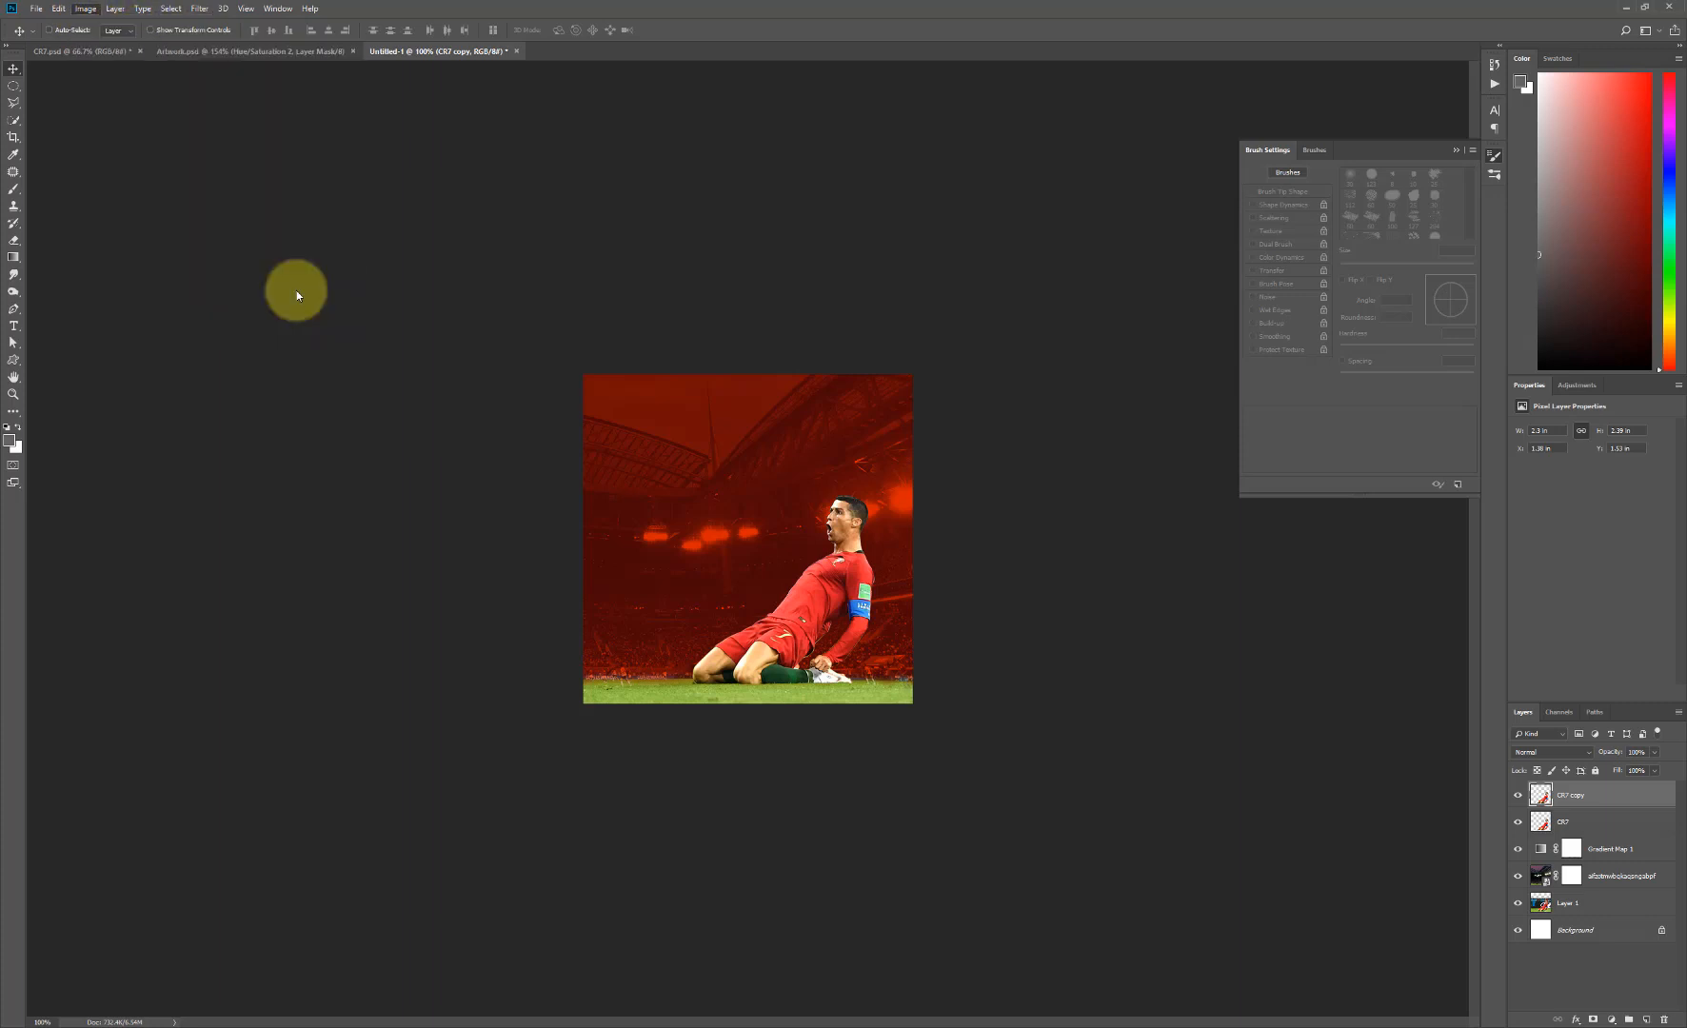
- Apply a High Pass filter with a 7.4-pixel radius to the CR7 copy and set its blend mode to Vivid Light
click(200, 8)
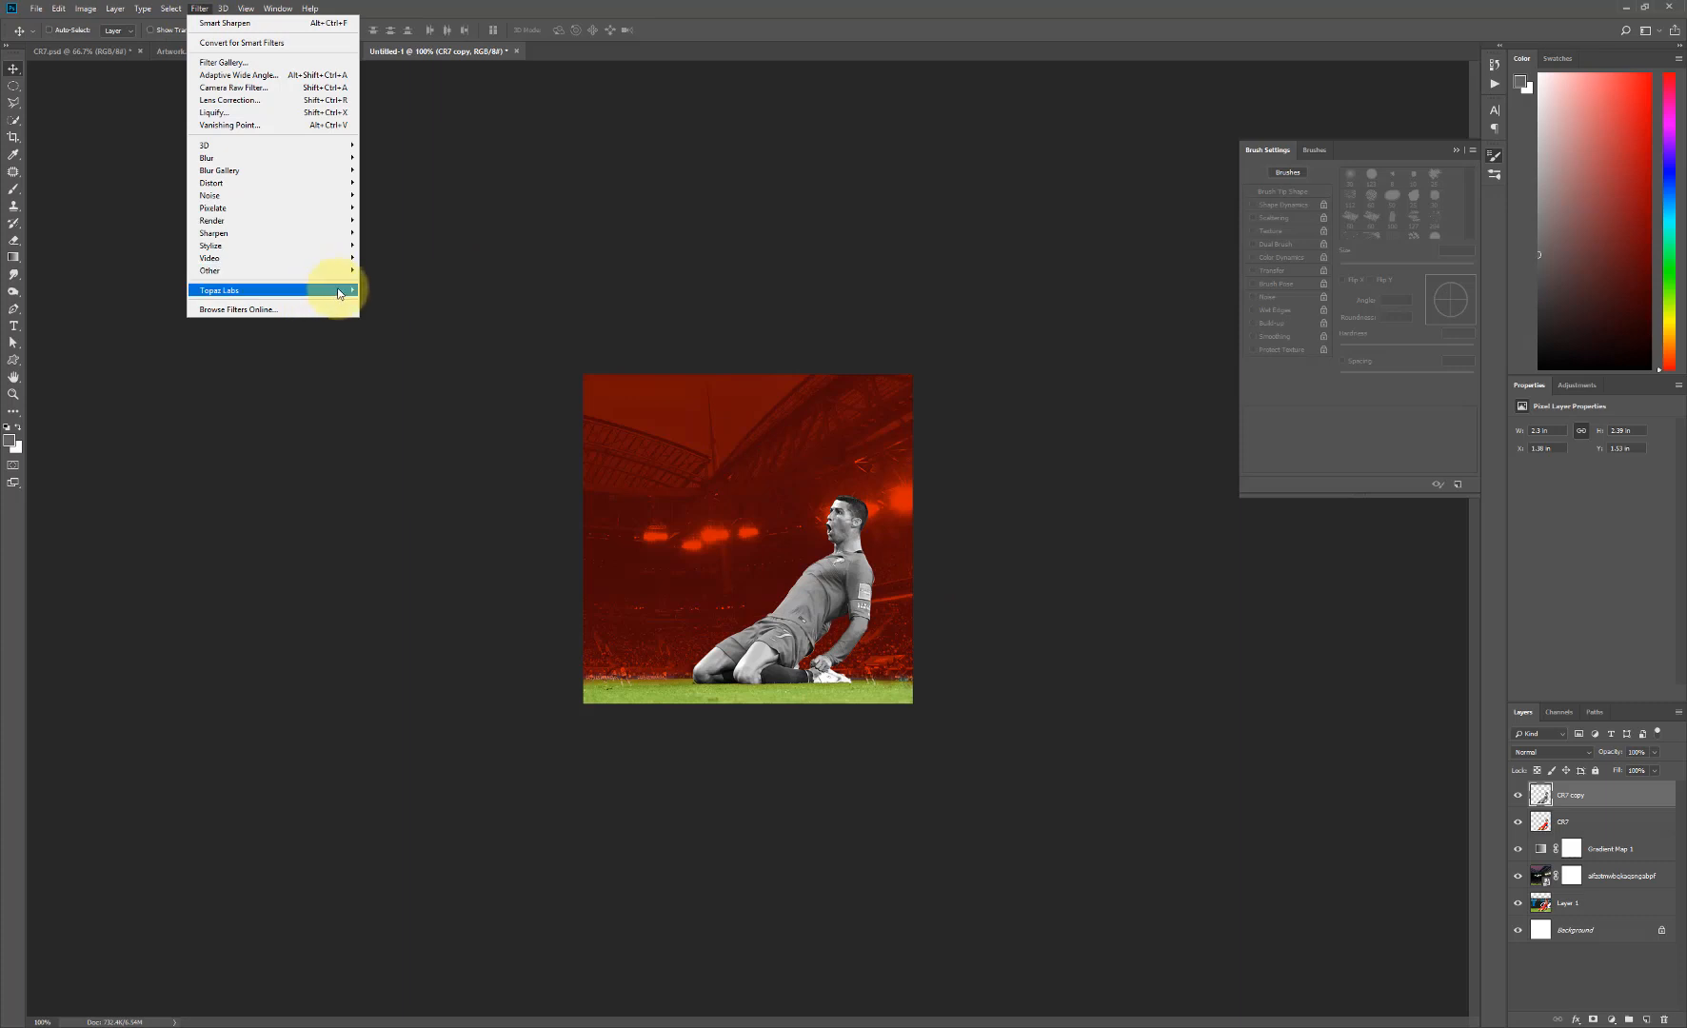
mouse_move(346, 277)
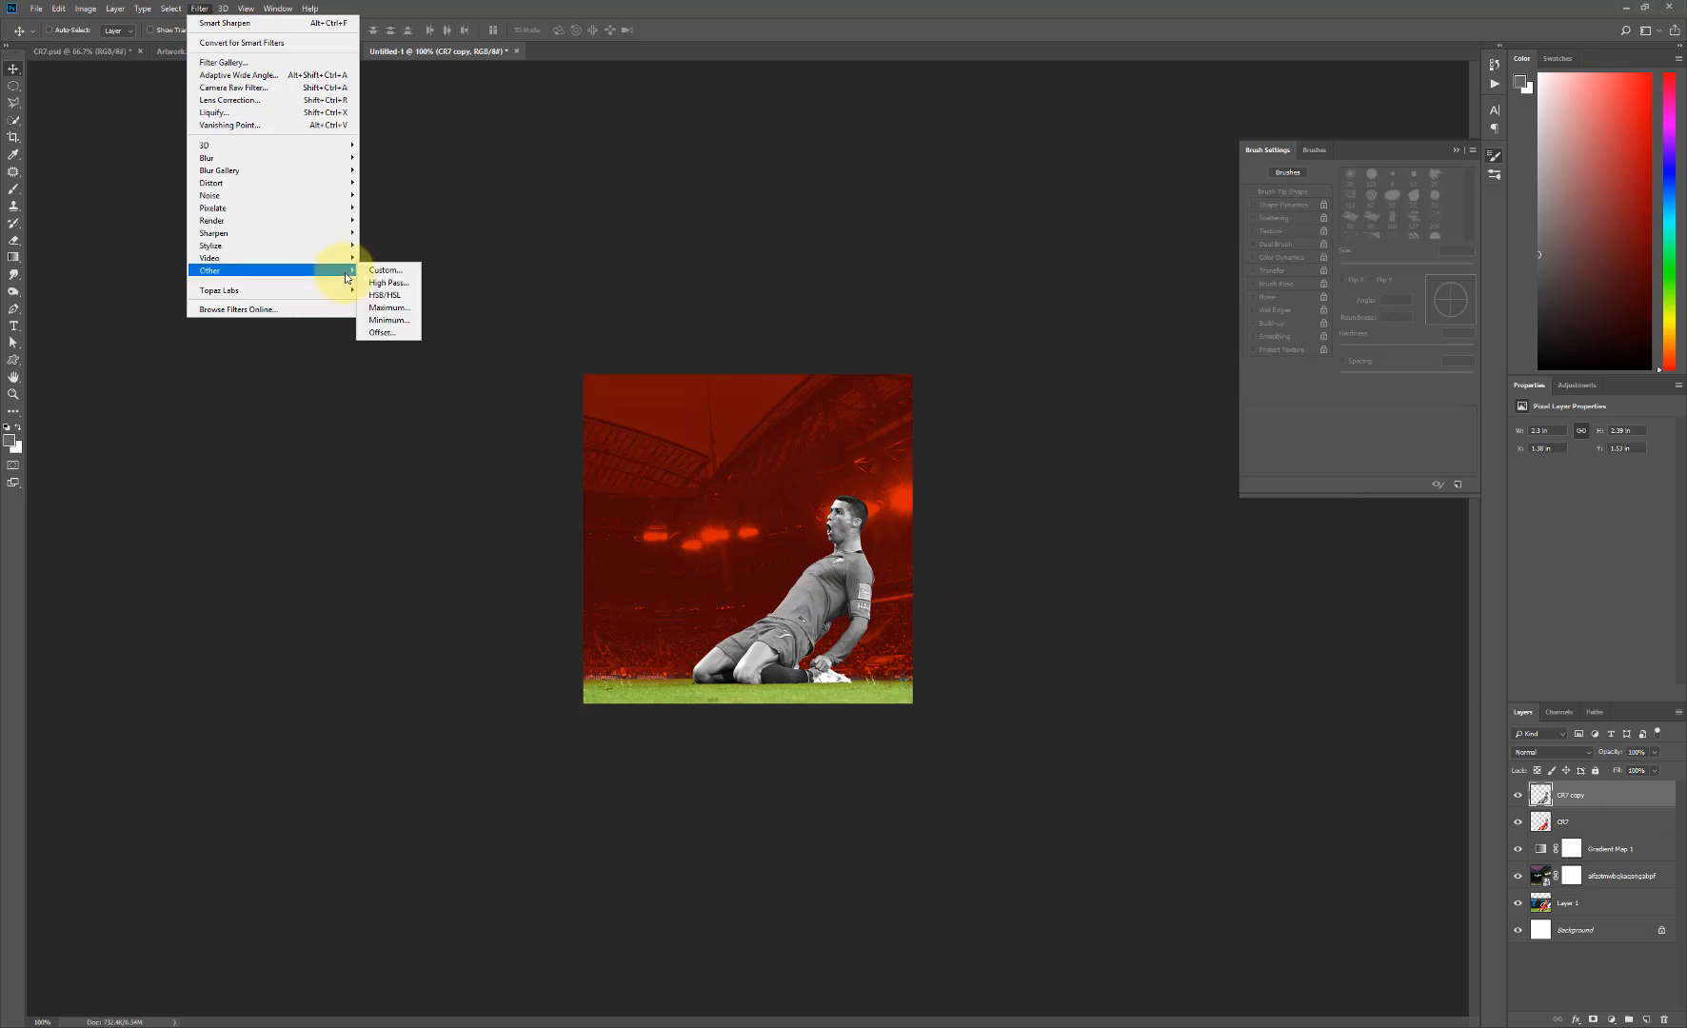
click(404, 282)
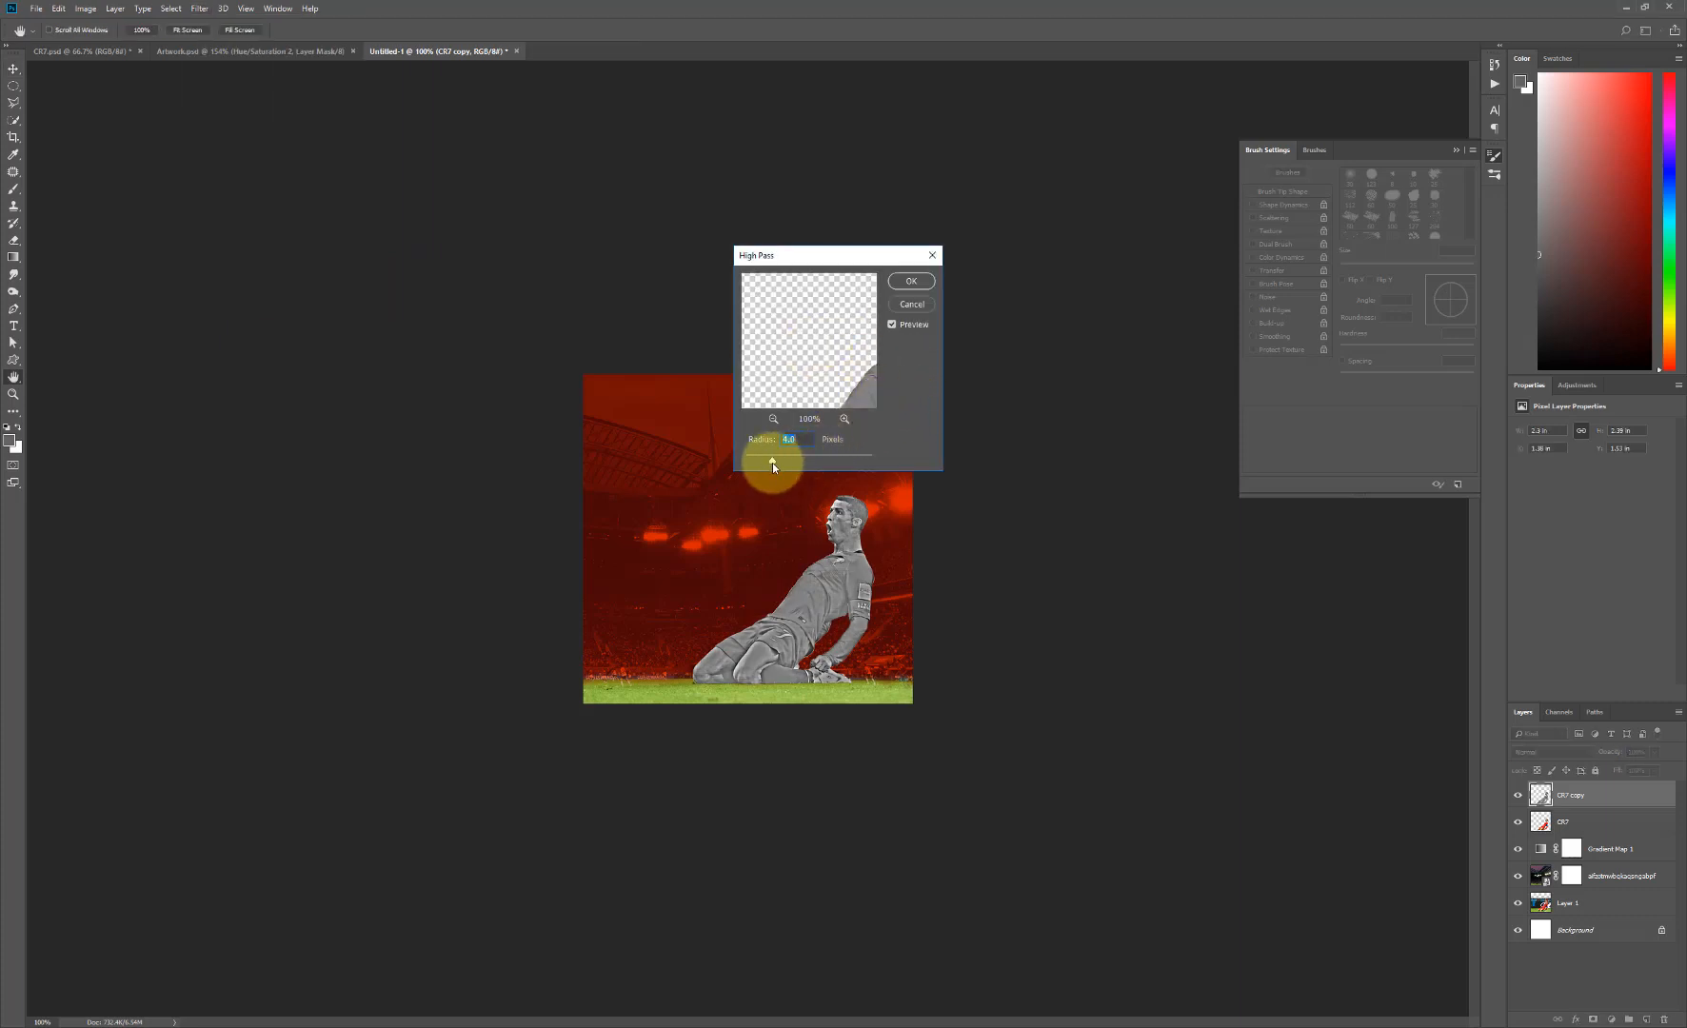
drag(772, 463, 785, 461)
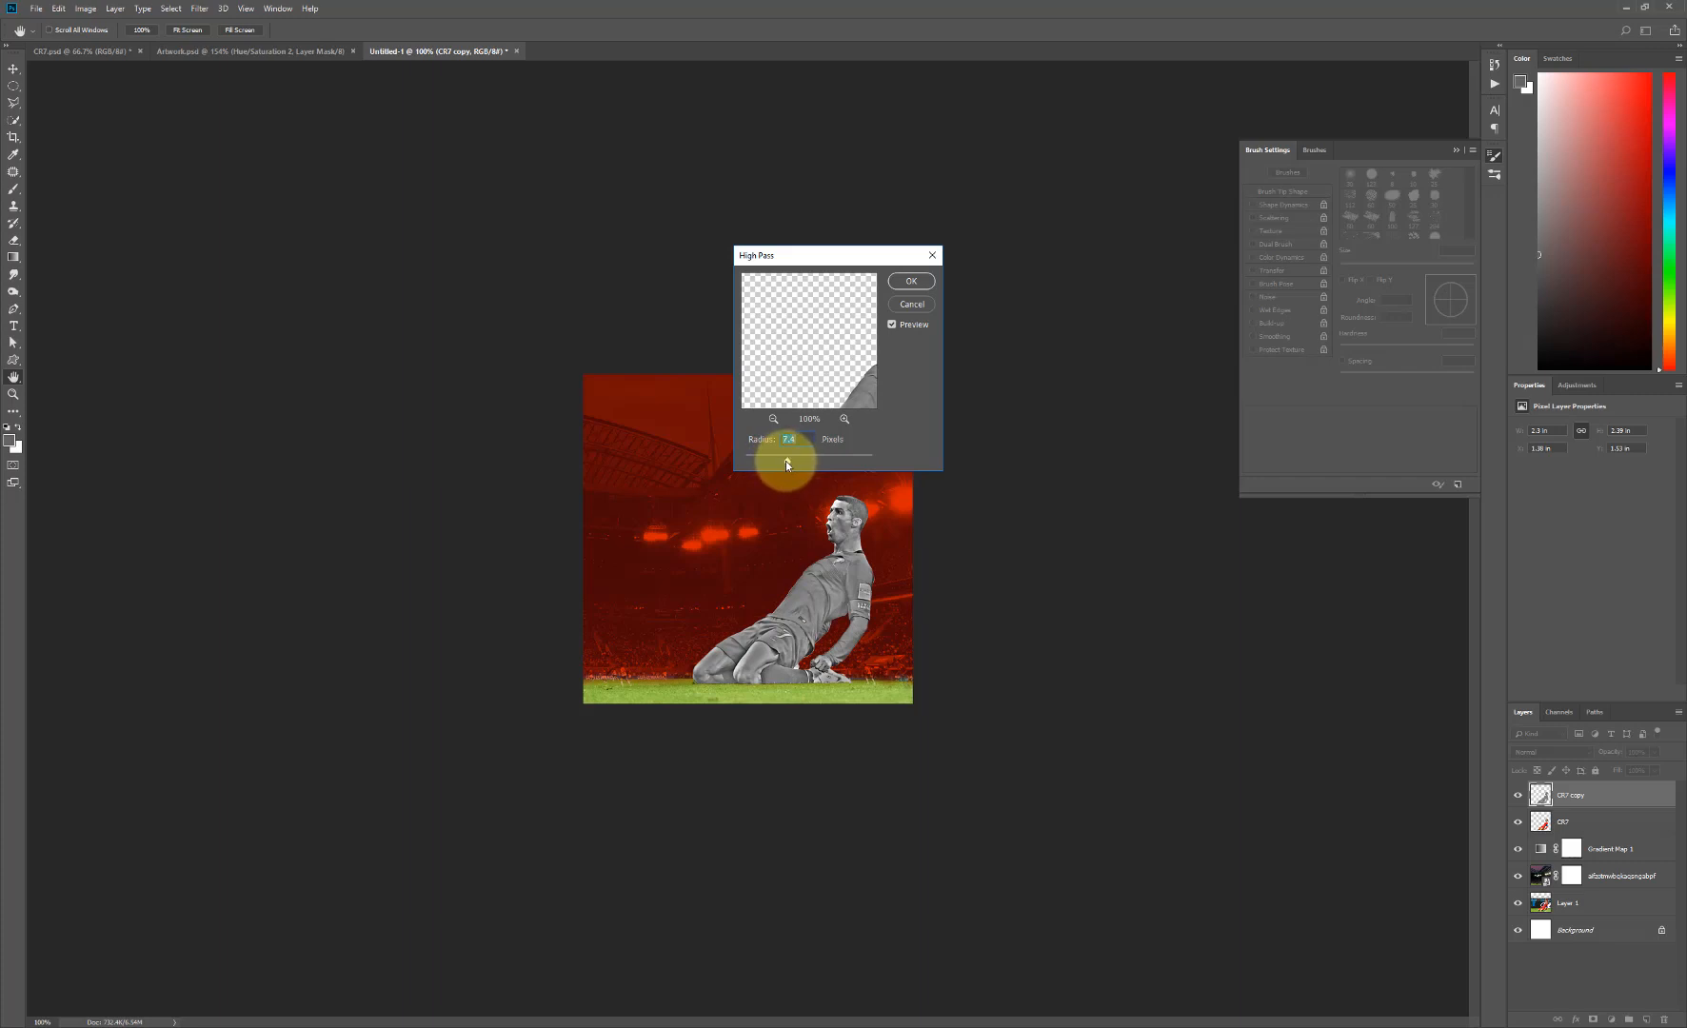
click(911, 282)
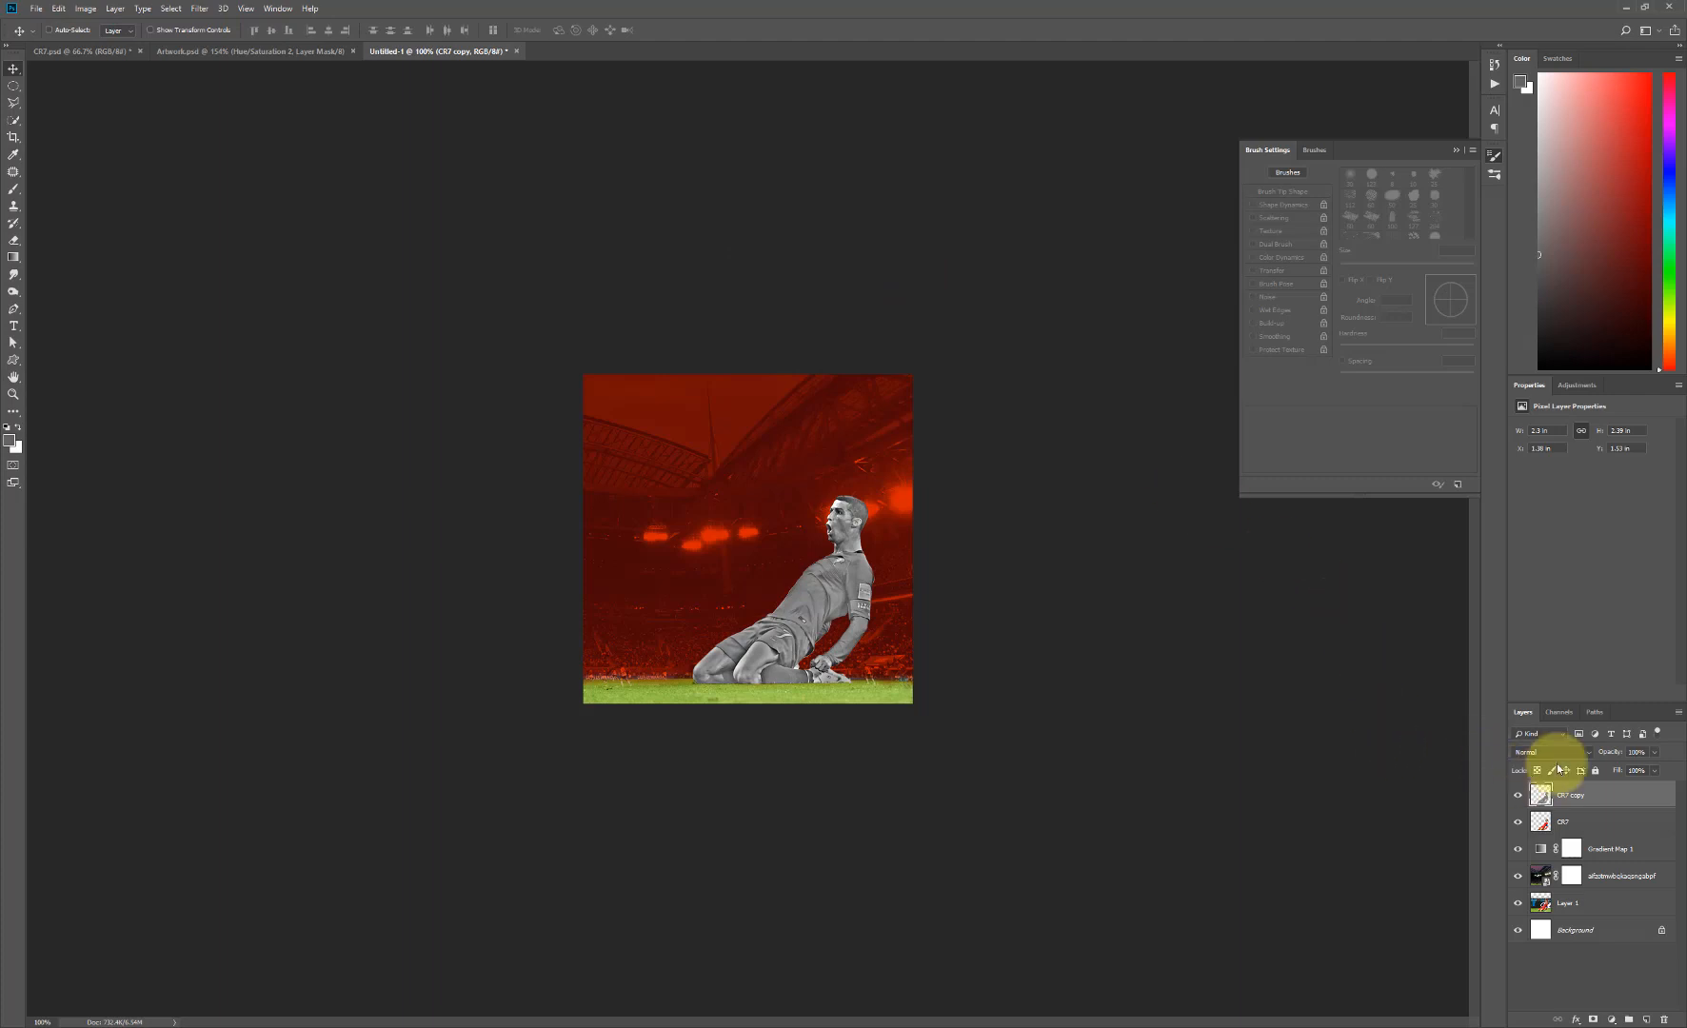
click(1561, 752)
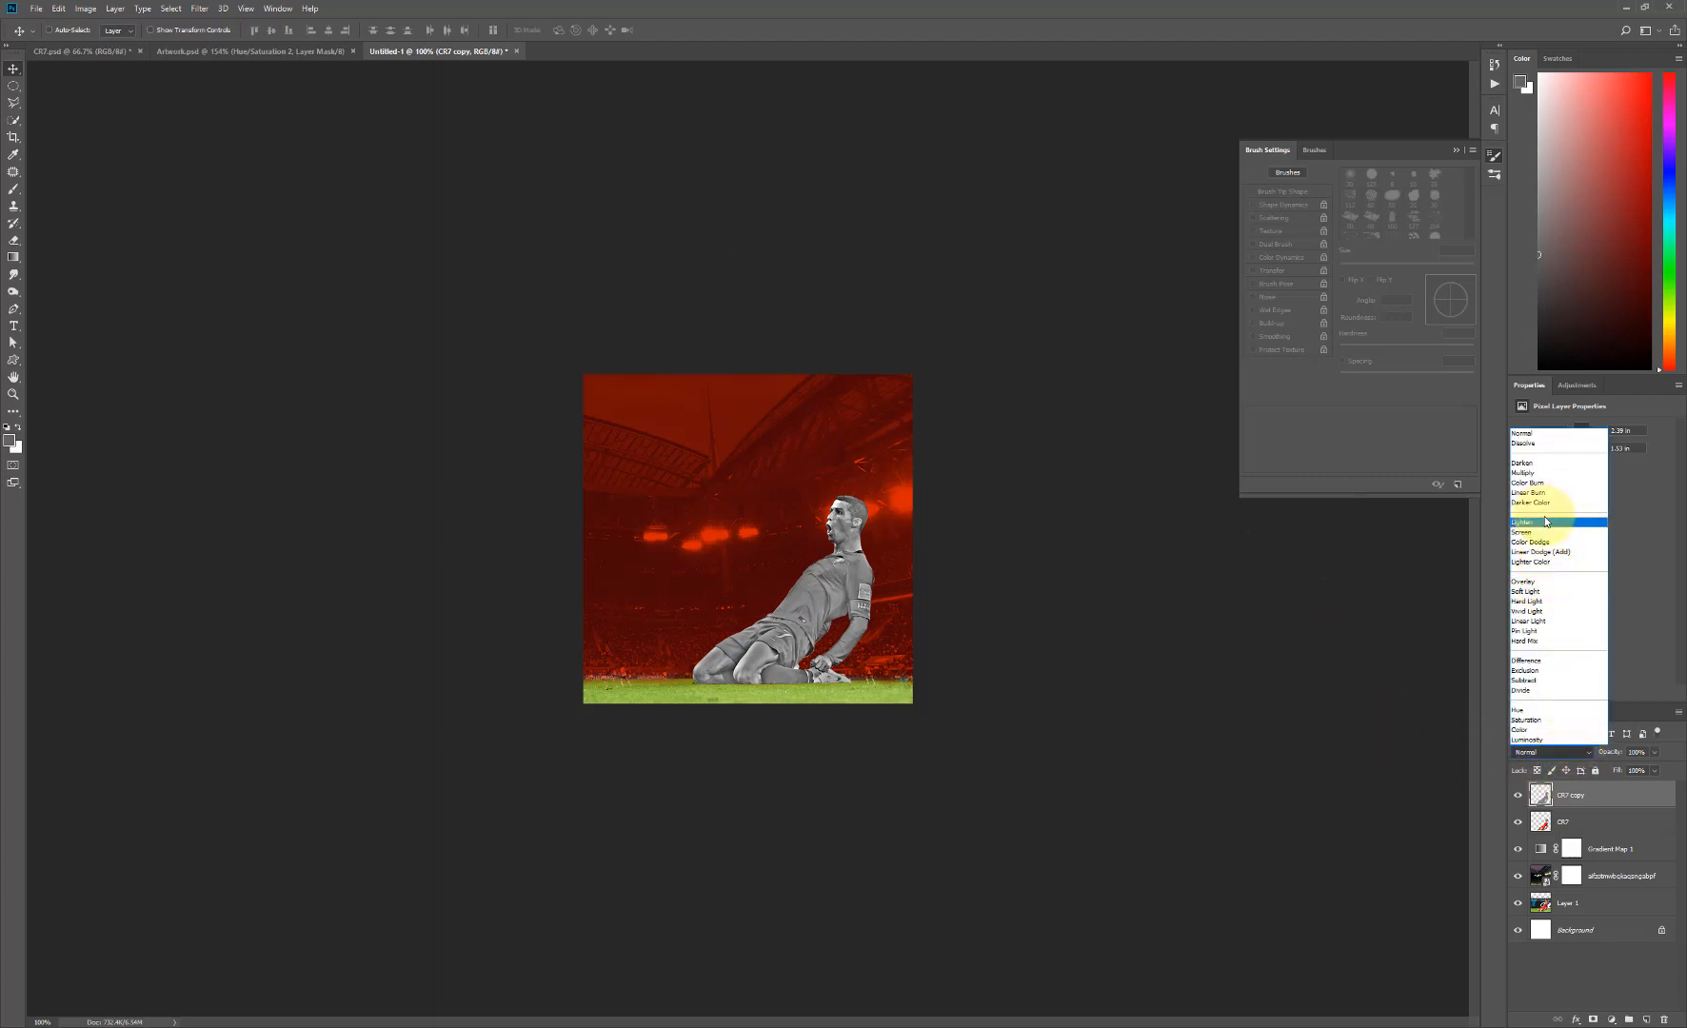
click(1545, 611)
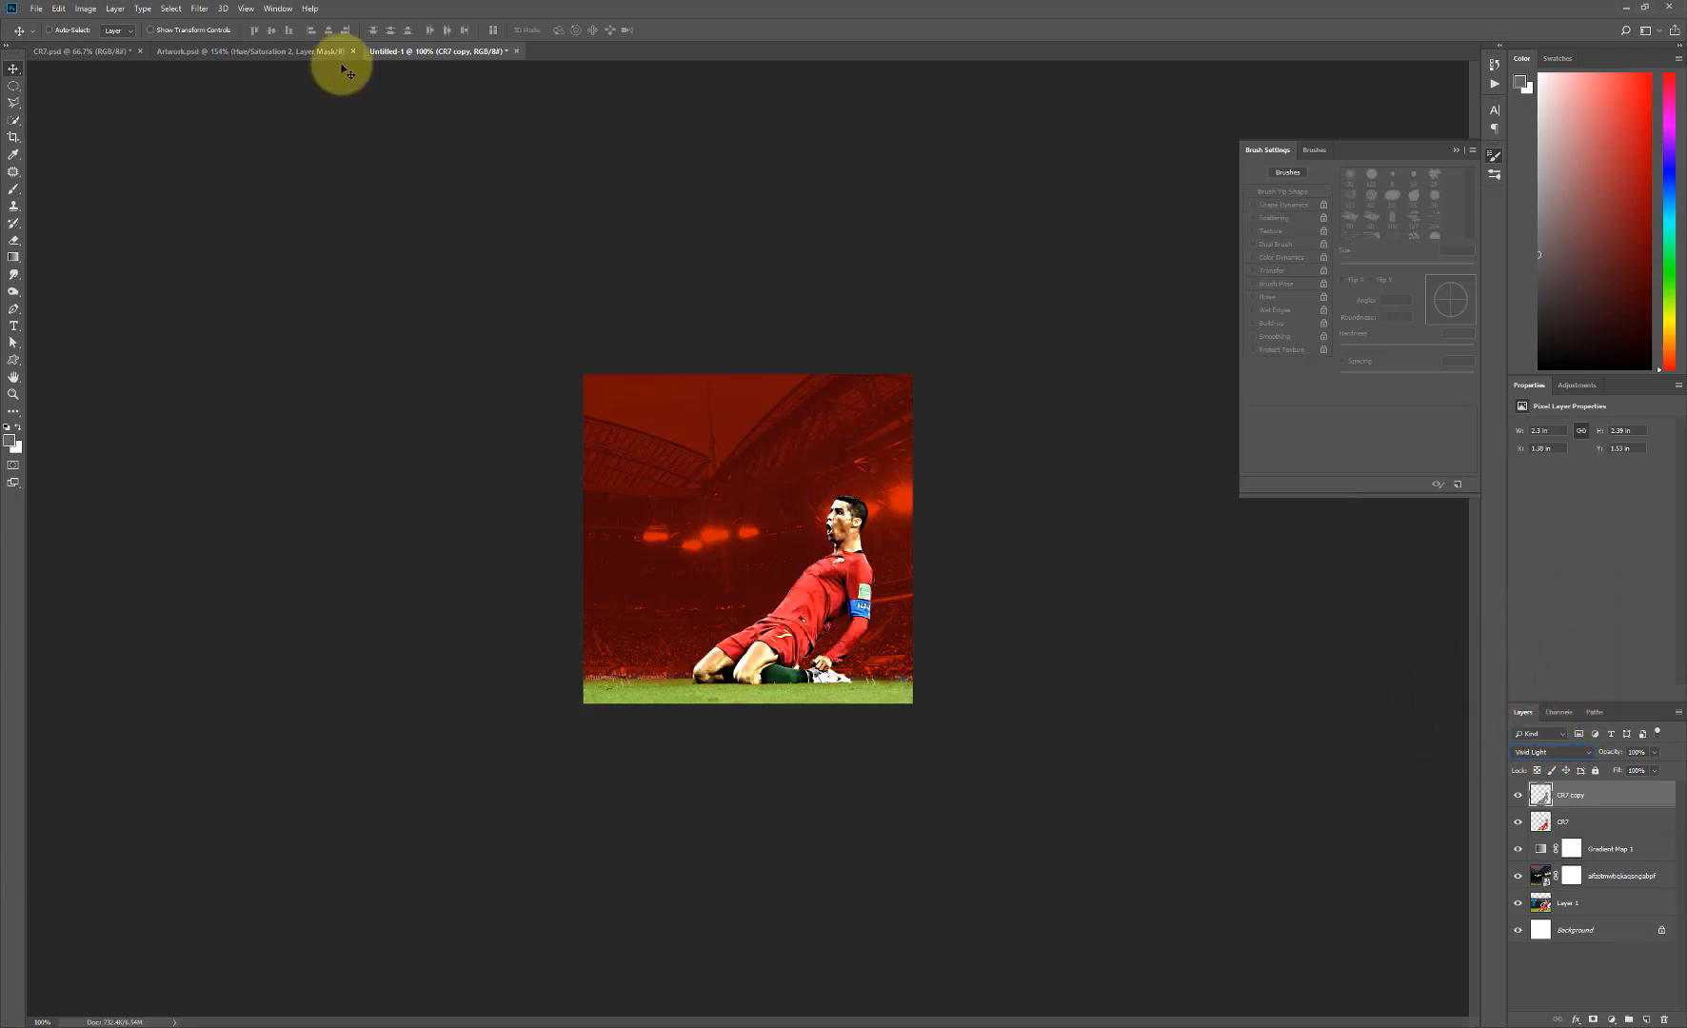
- Apply a Gaussian Blur with a radius of 1.7 pixels to the CR7 copy layer
click(199, 9)
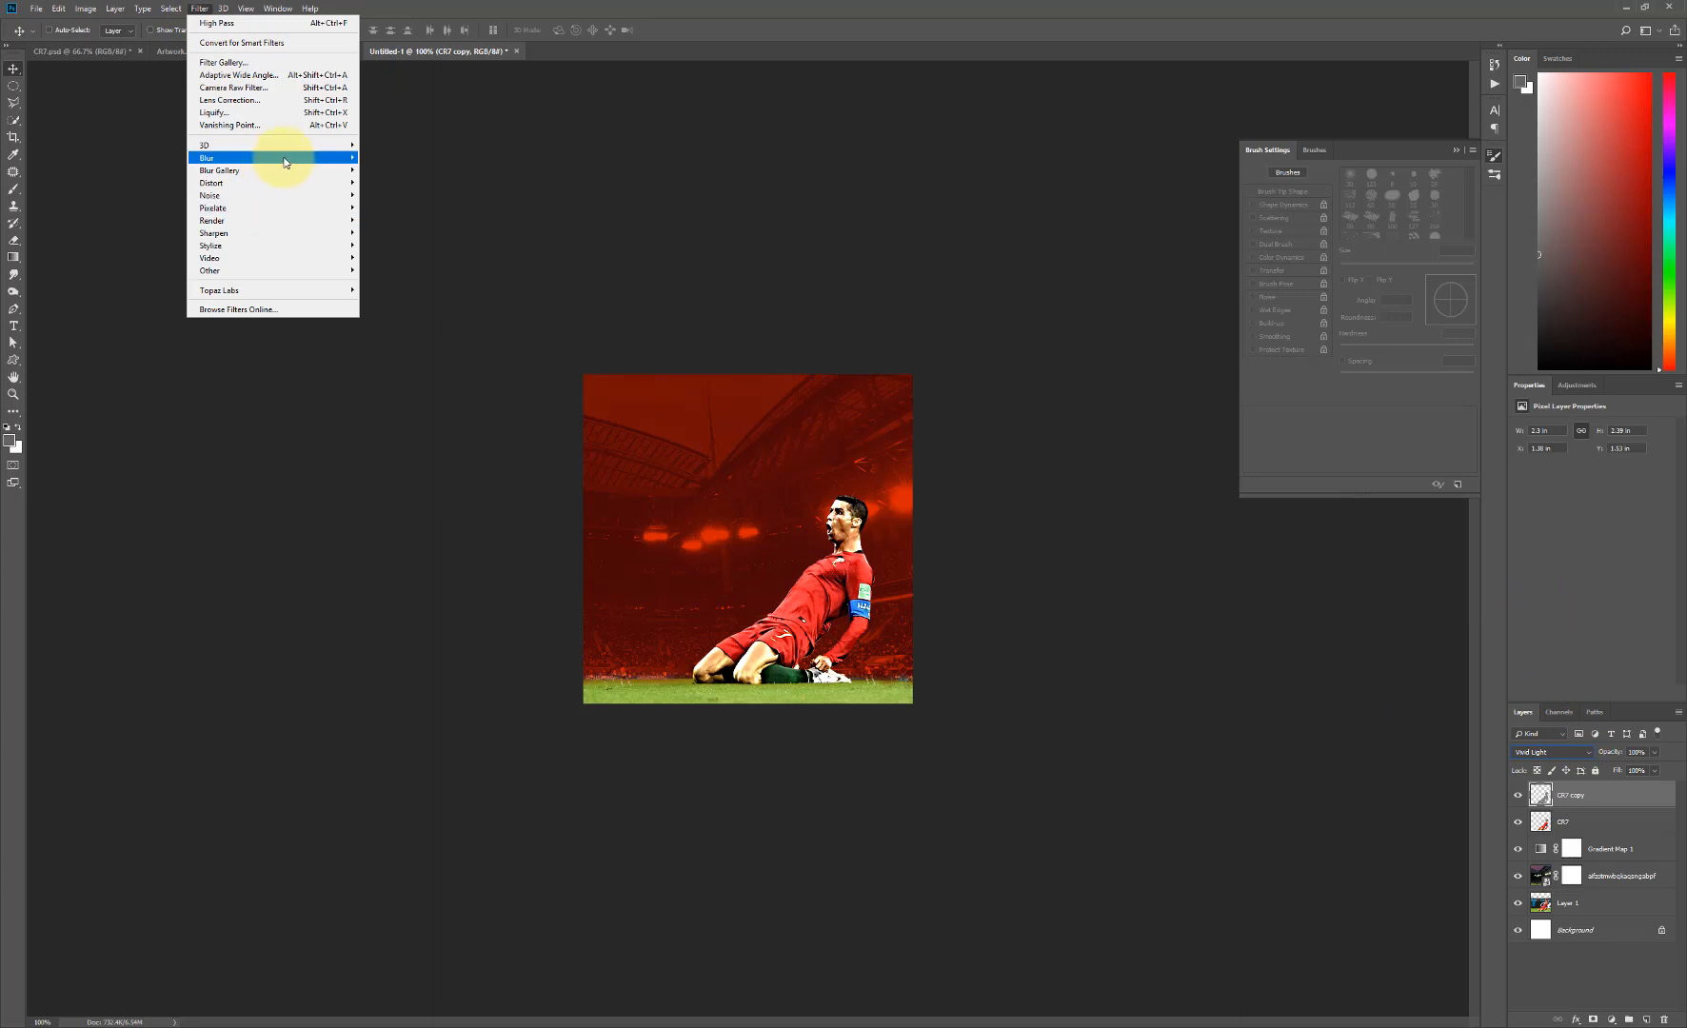
mouse_move(293, 159)
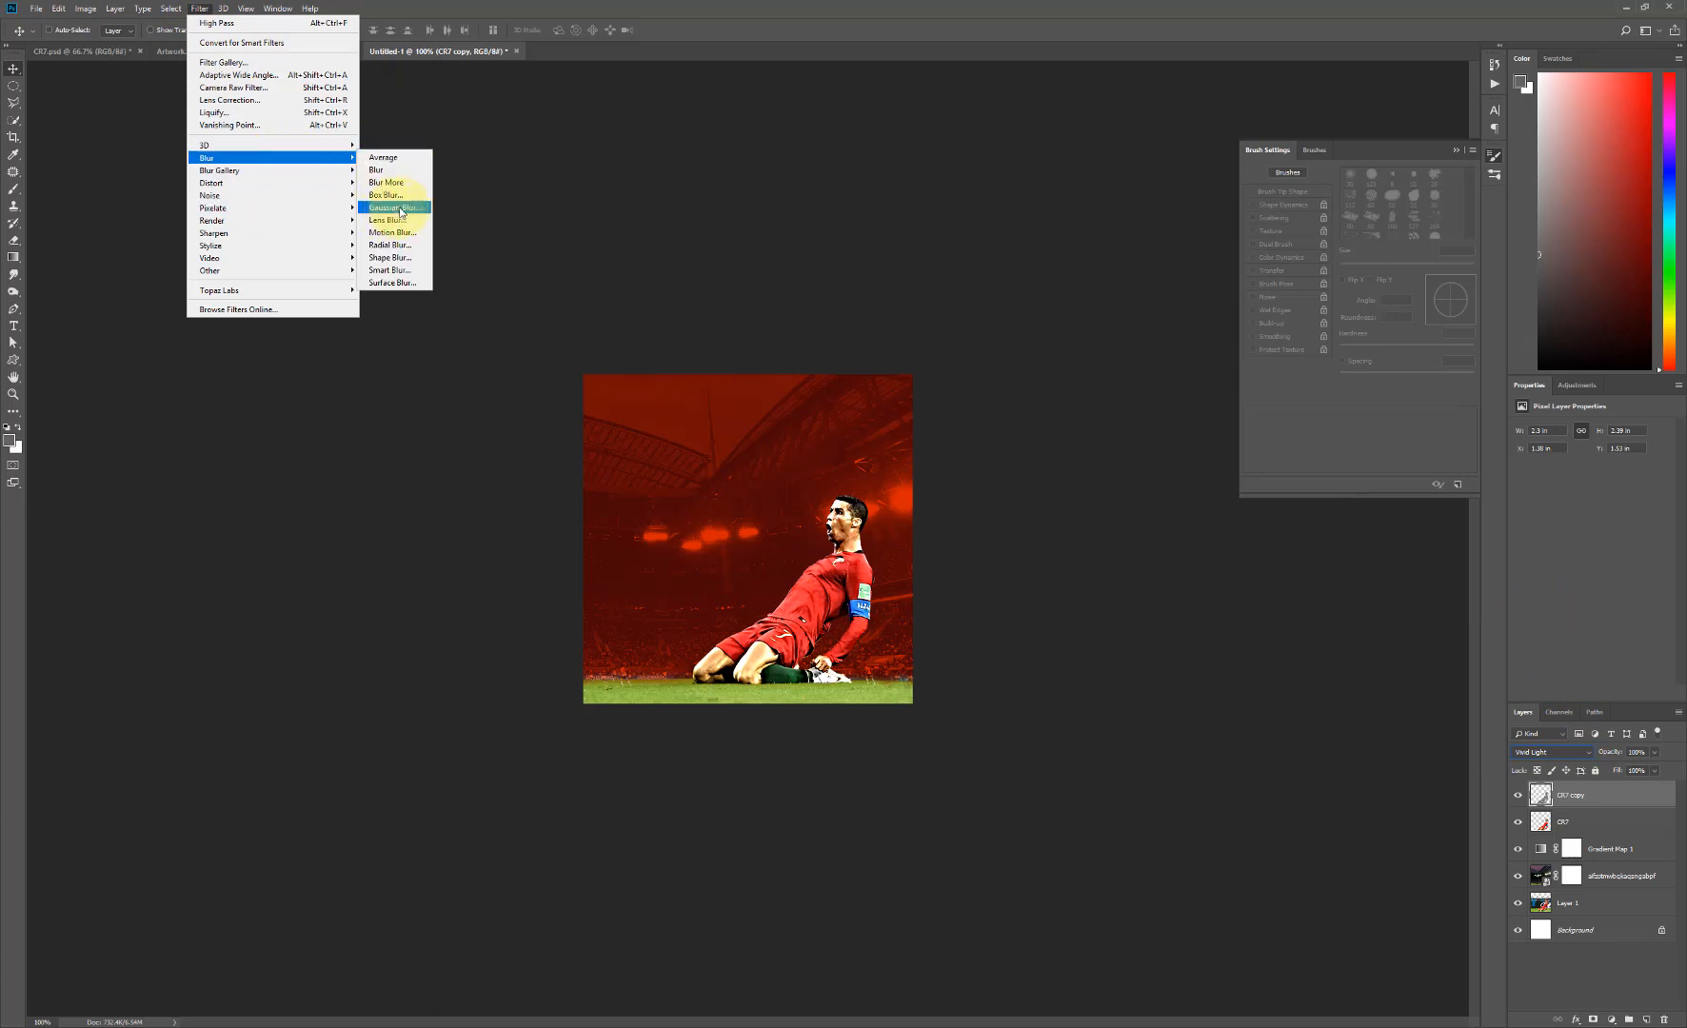
click(394, 207)
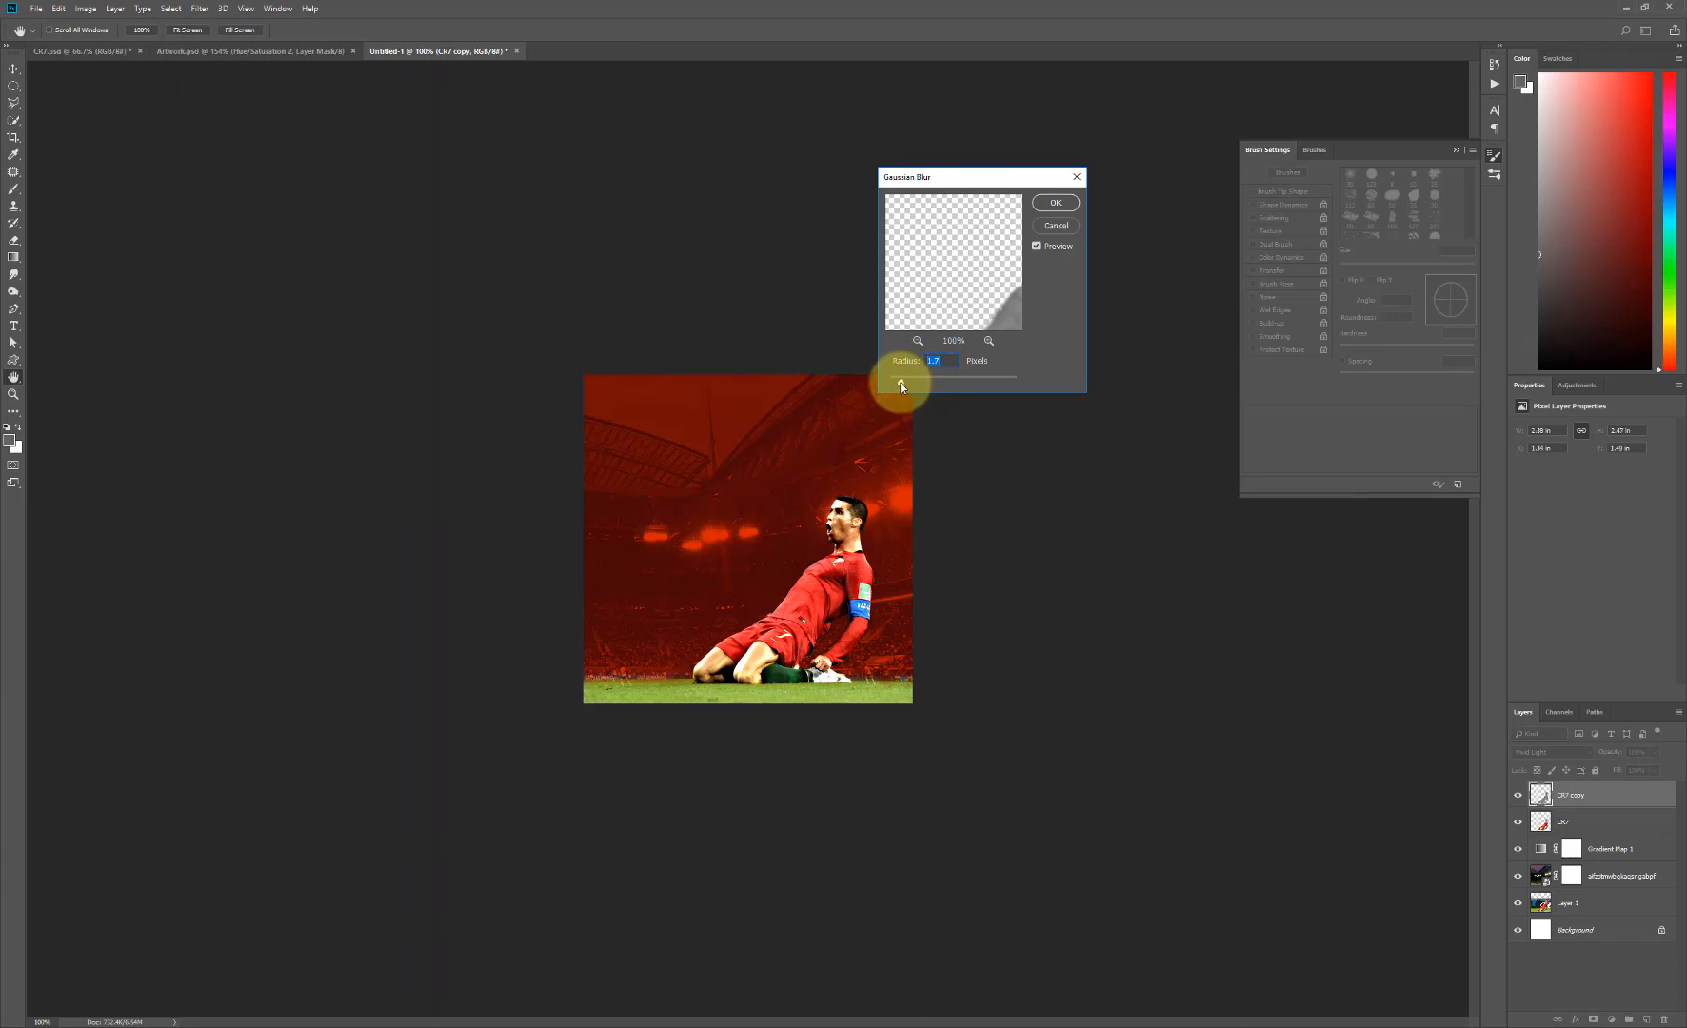
click(1055, 204)
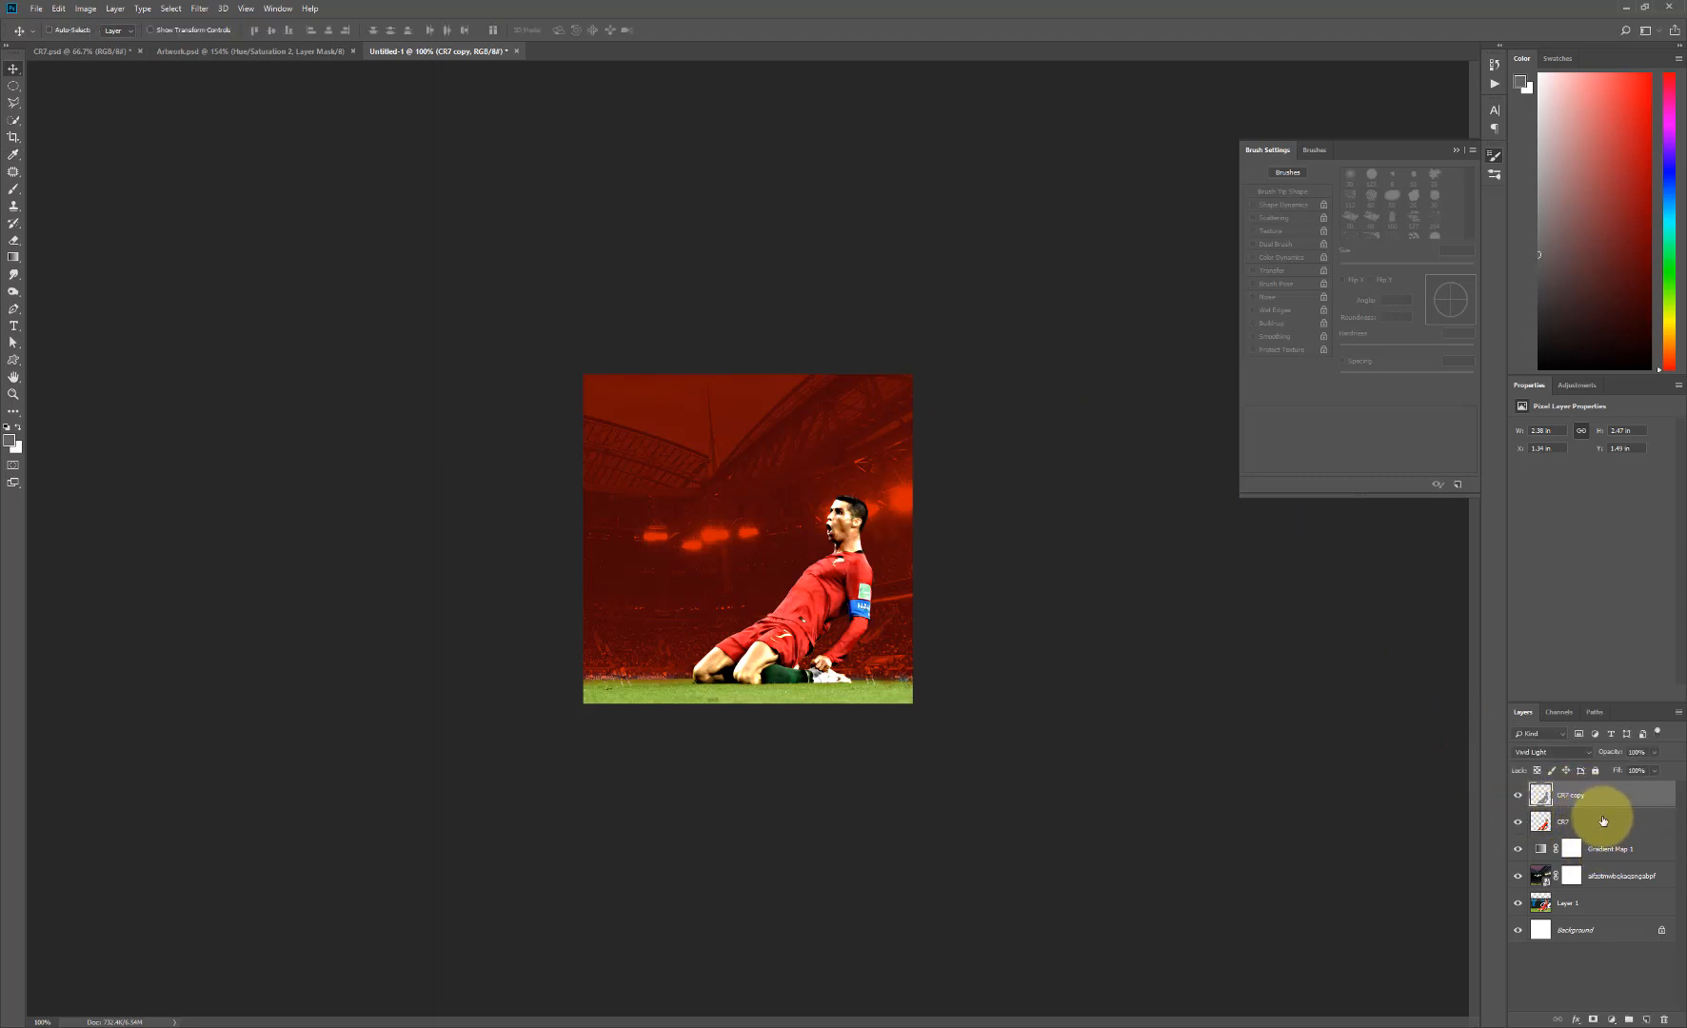
- Group the CR7 and CR7 copy layers and name the group CR7
shift+click(1593, 824)
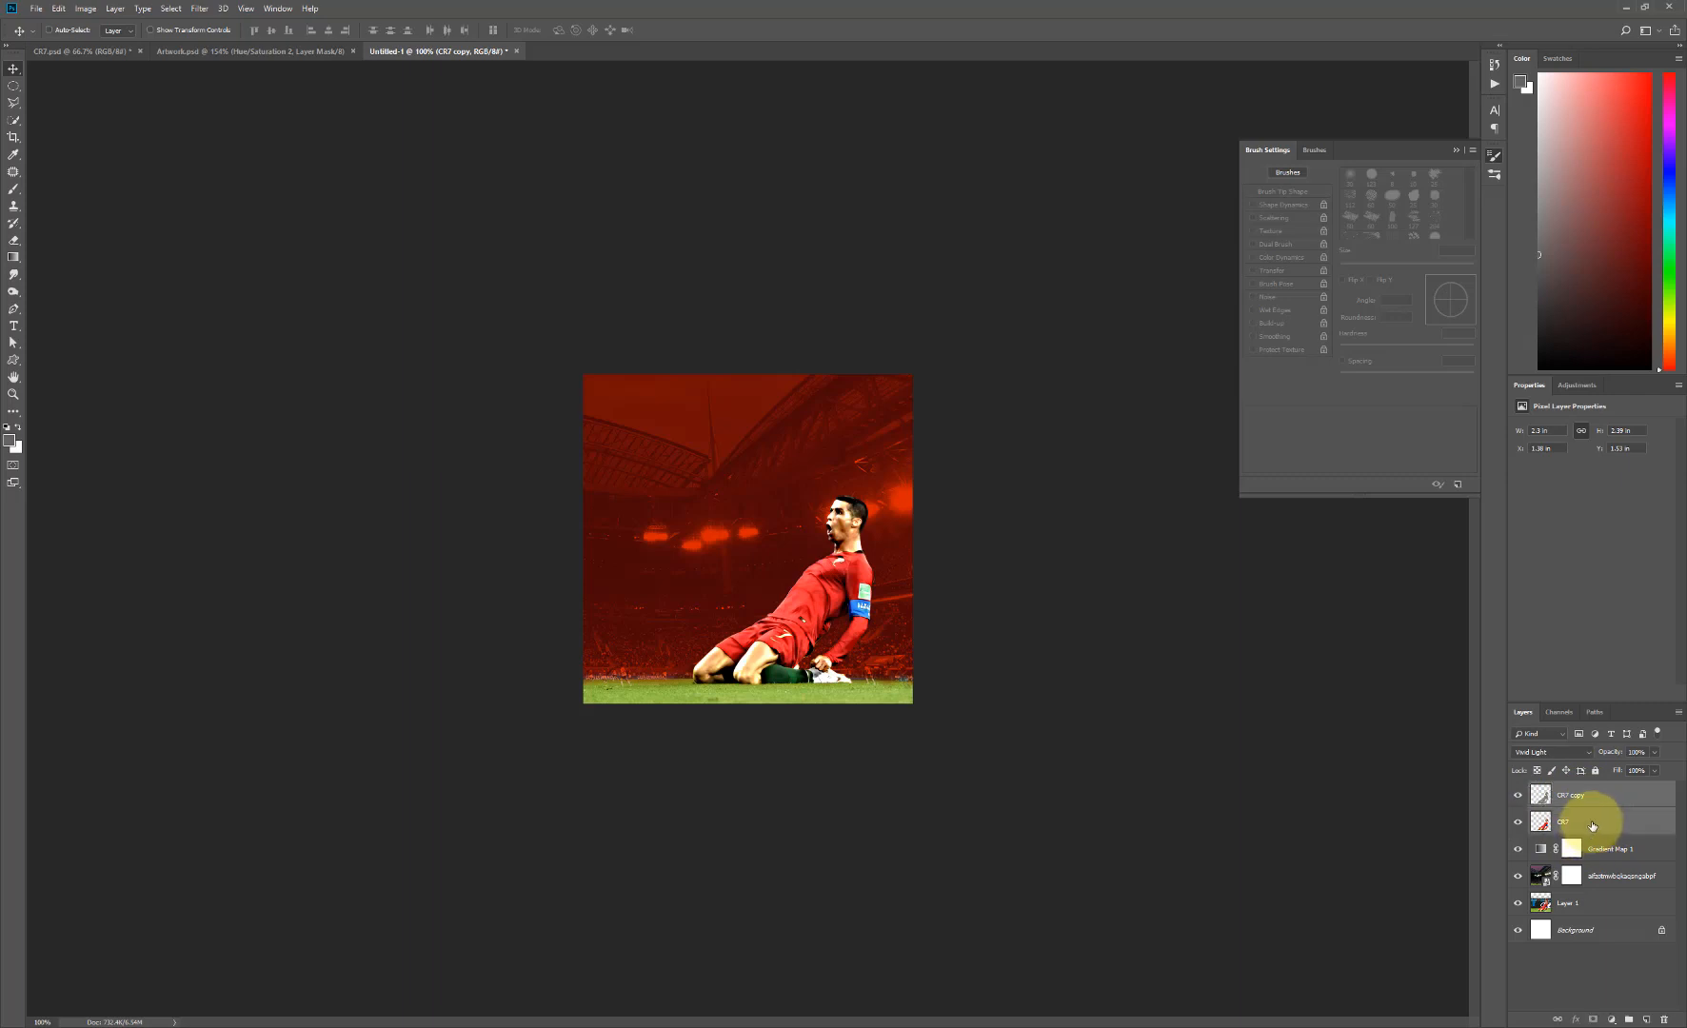
click(1629, 1020)
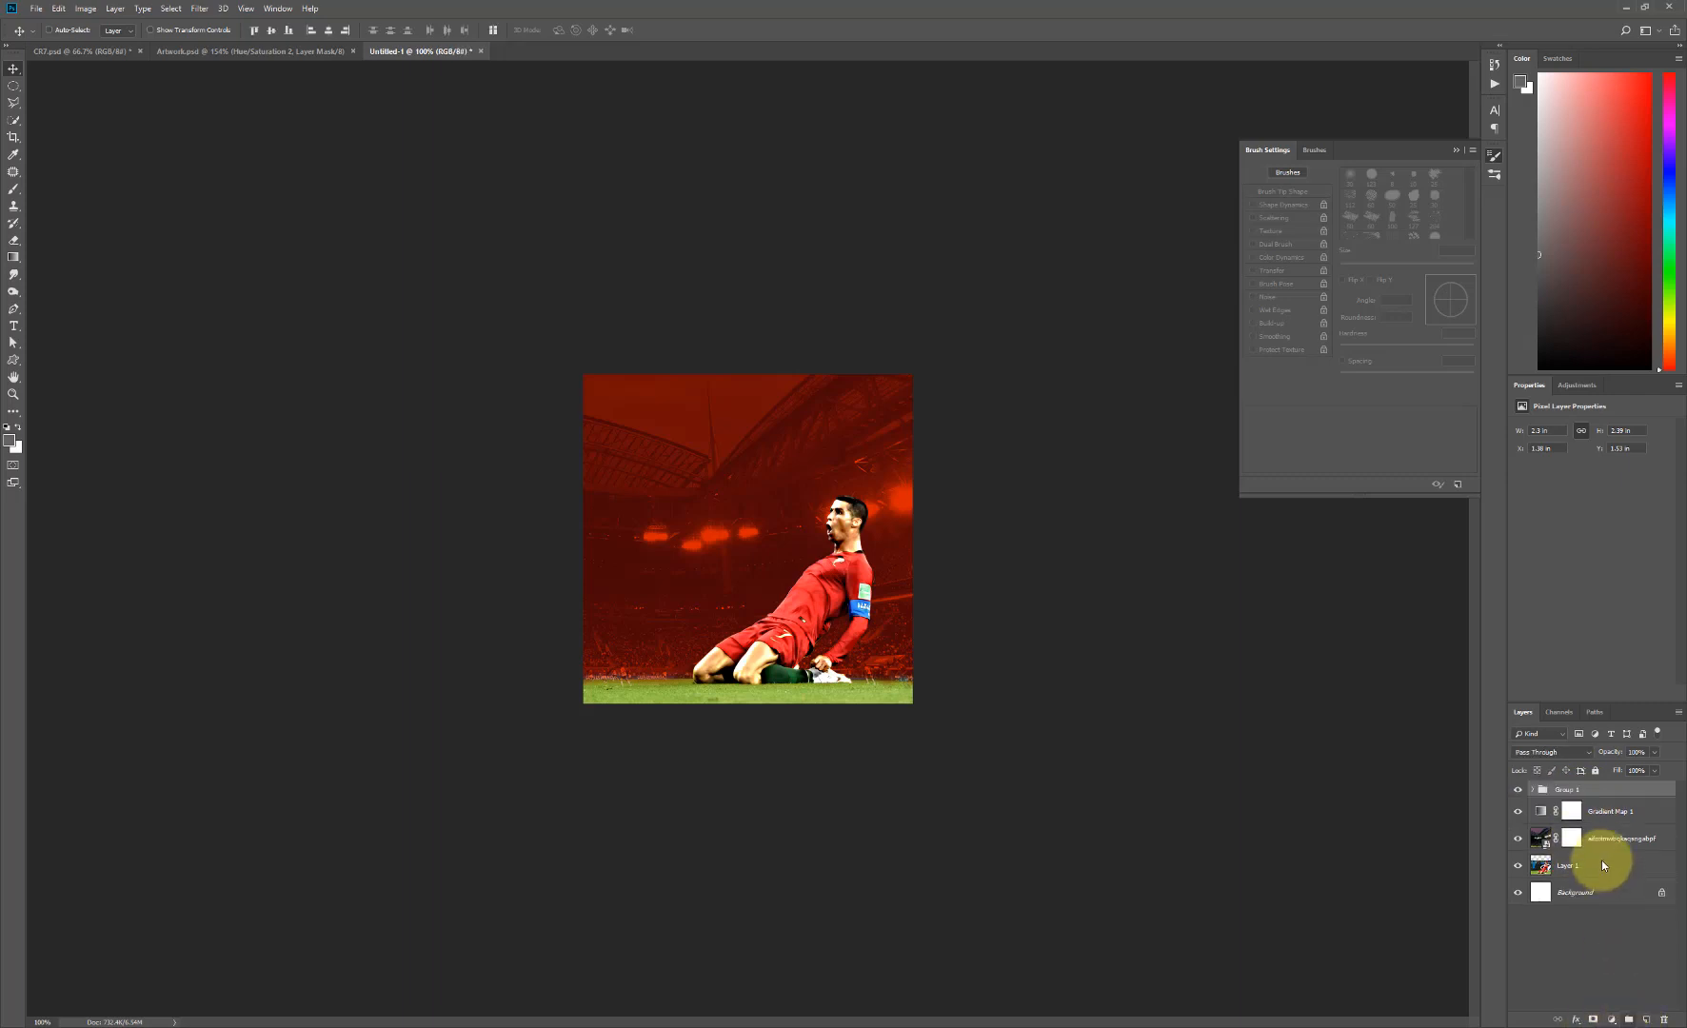
double_click(1570, 789)
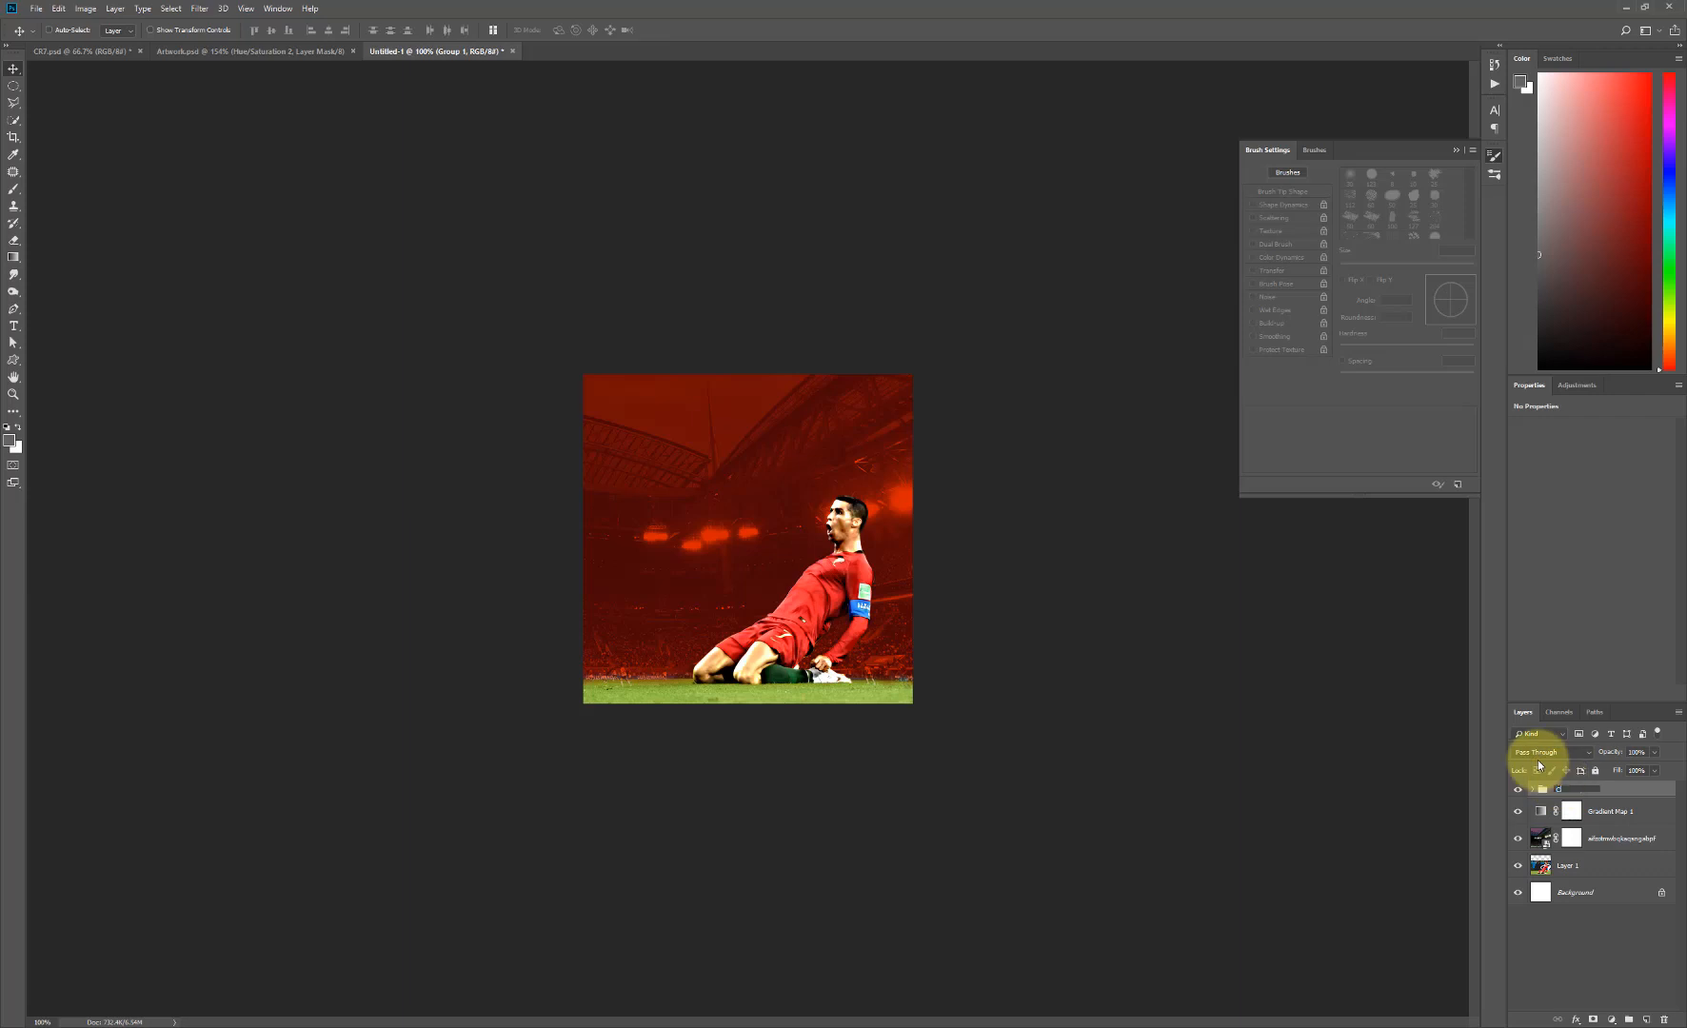
text(CR7)
key(Return)
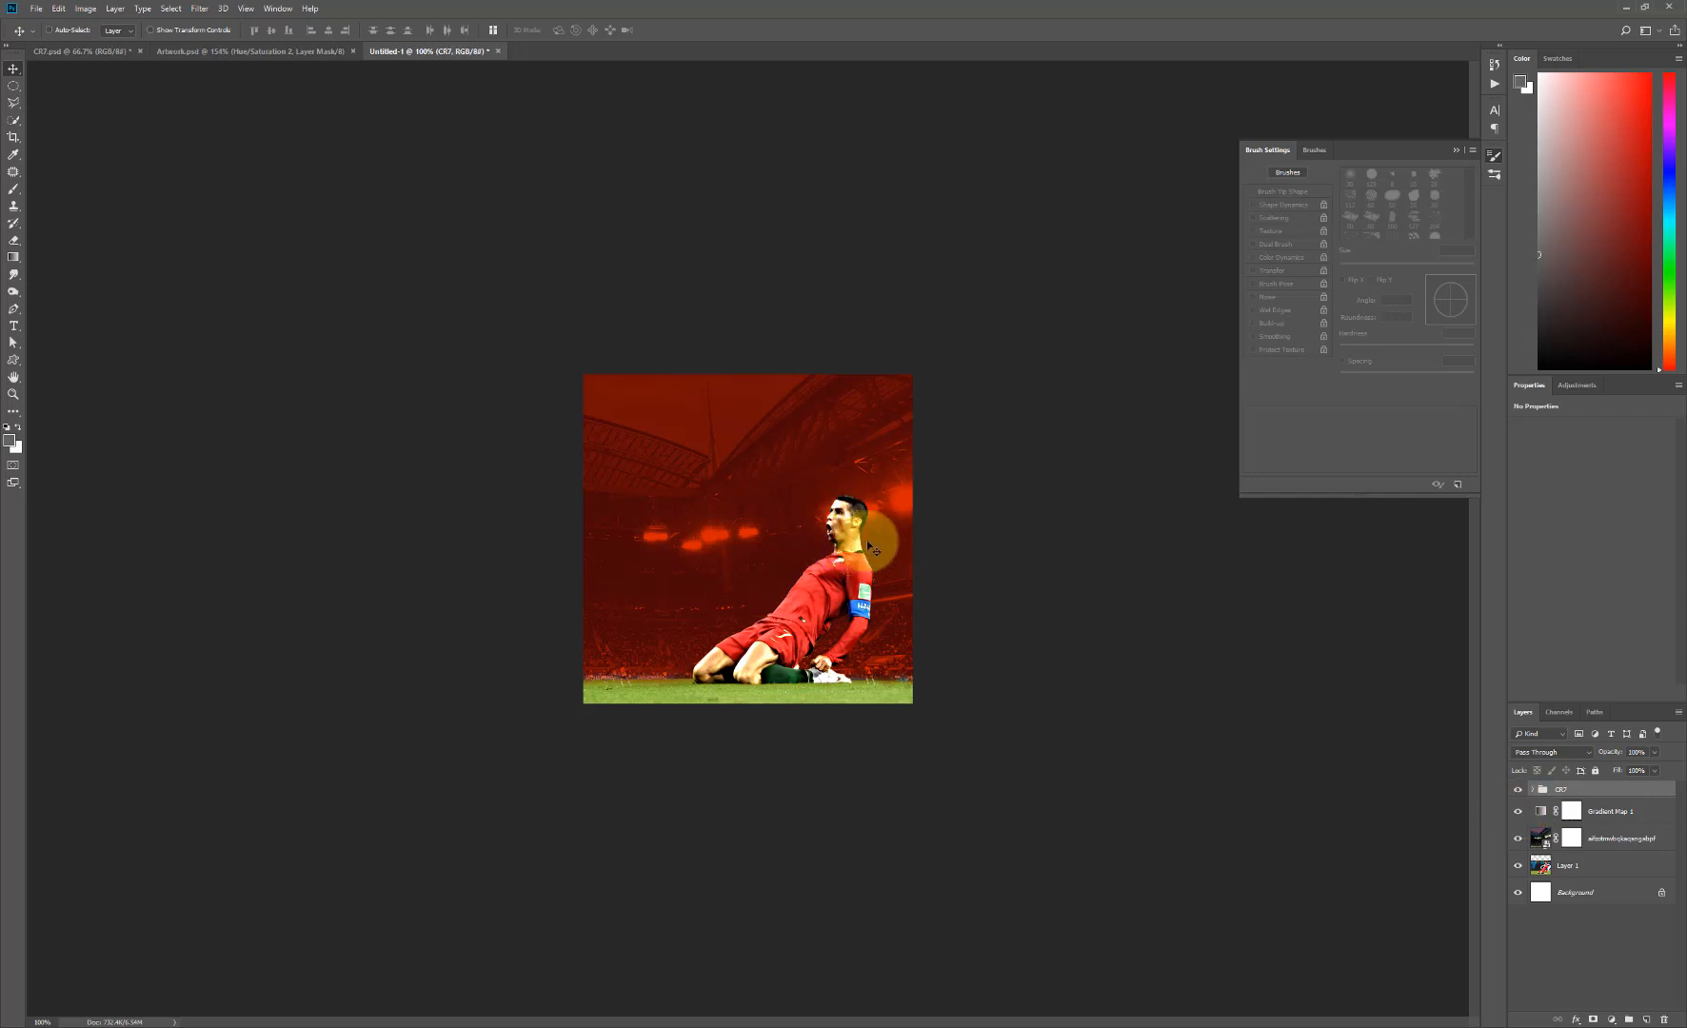
- Add a Hue/Saturation adjustment clipped to the original CR7 layer inside the group and set its saturation to -40
click(1533, 793)
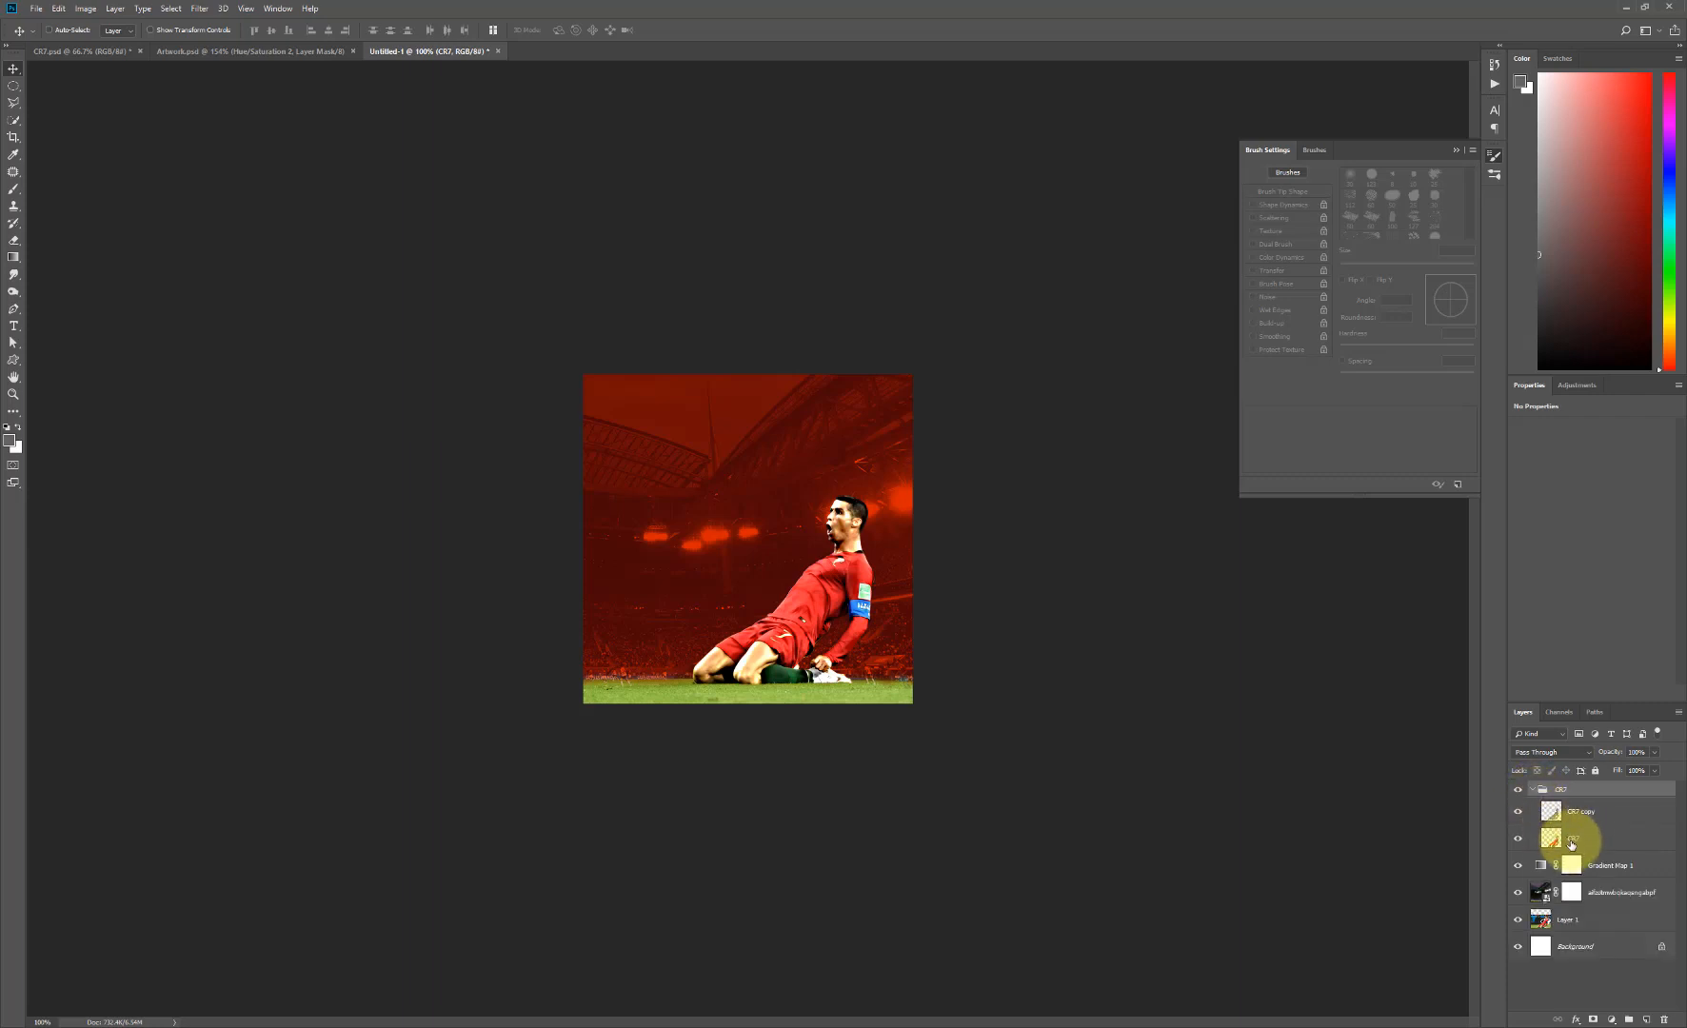
click(1571, 838)
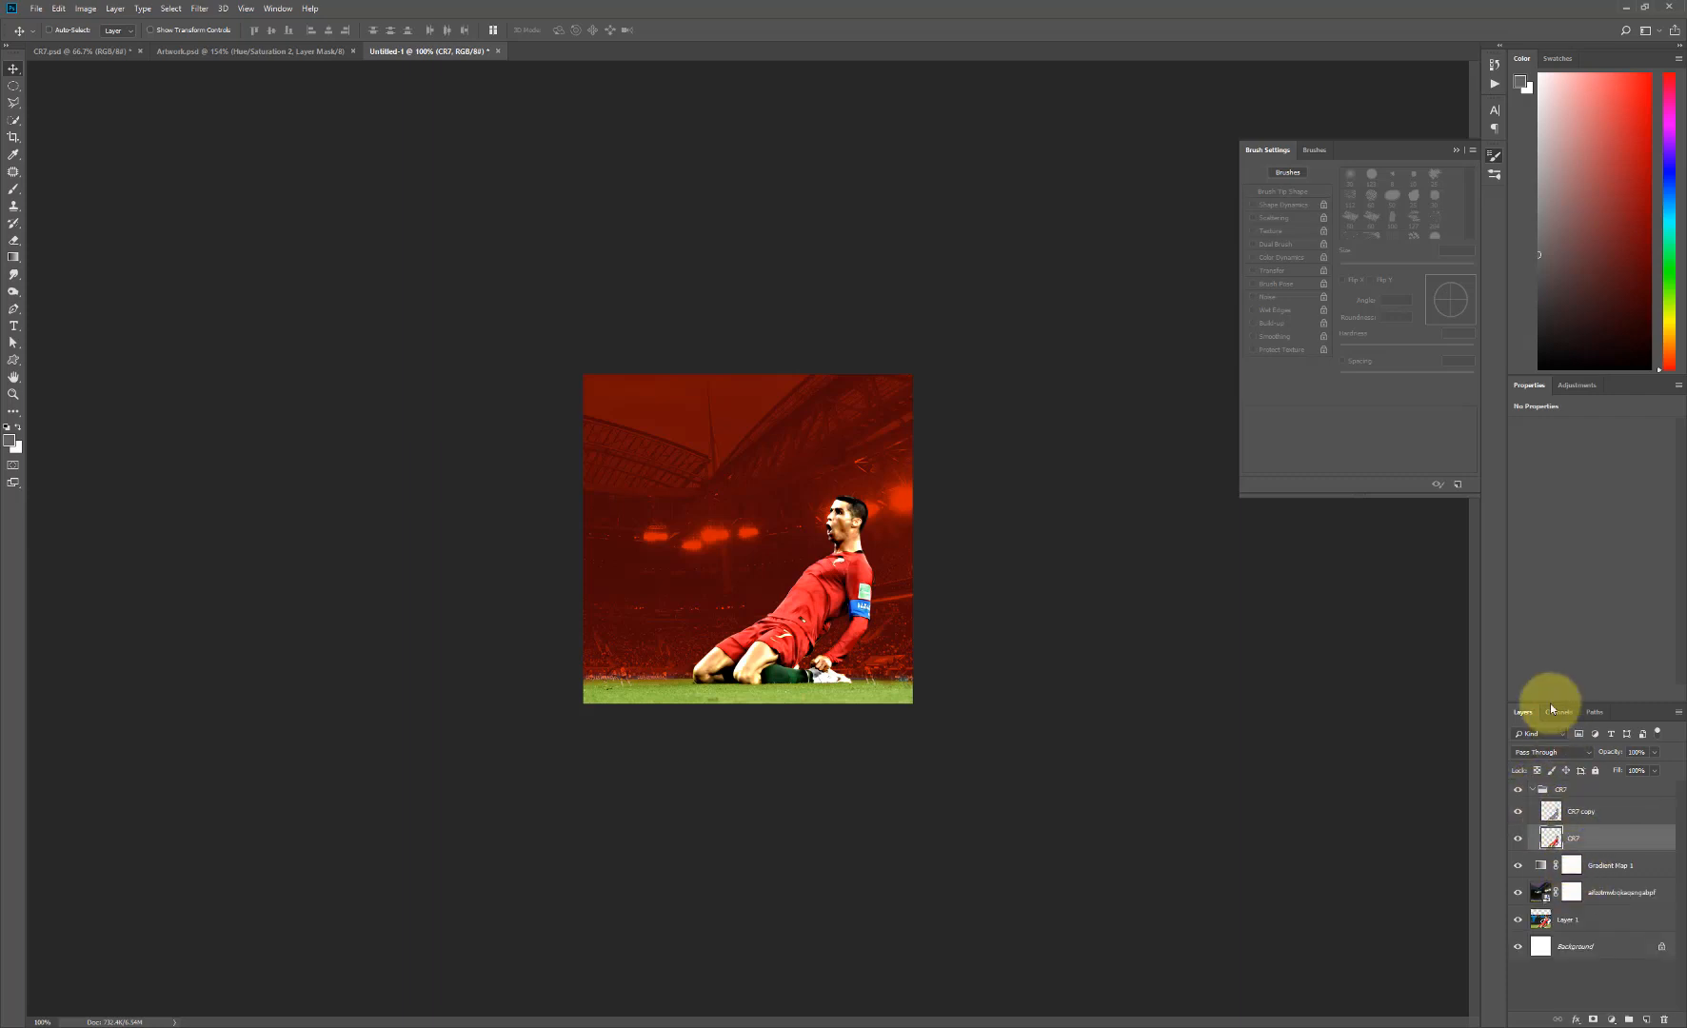
click(1577, 386)
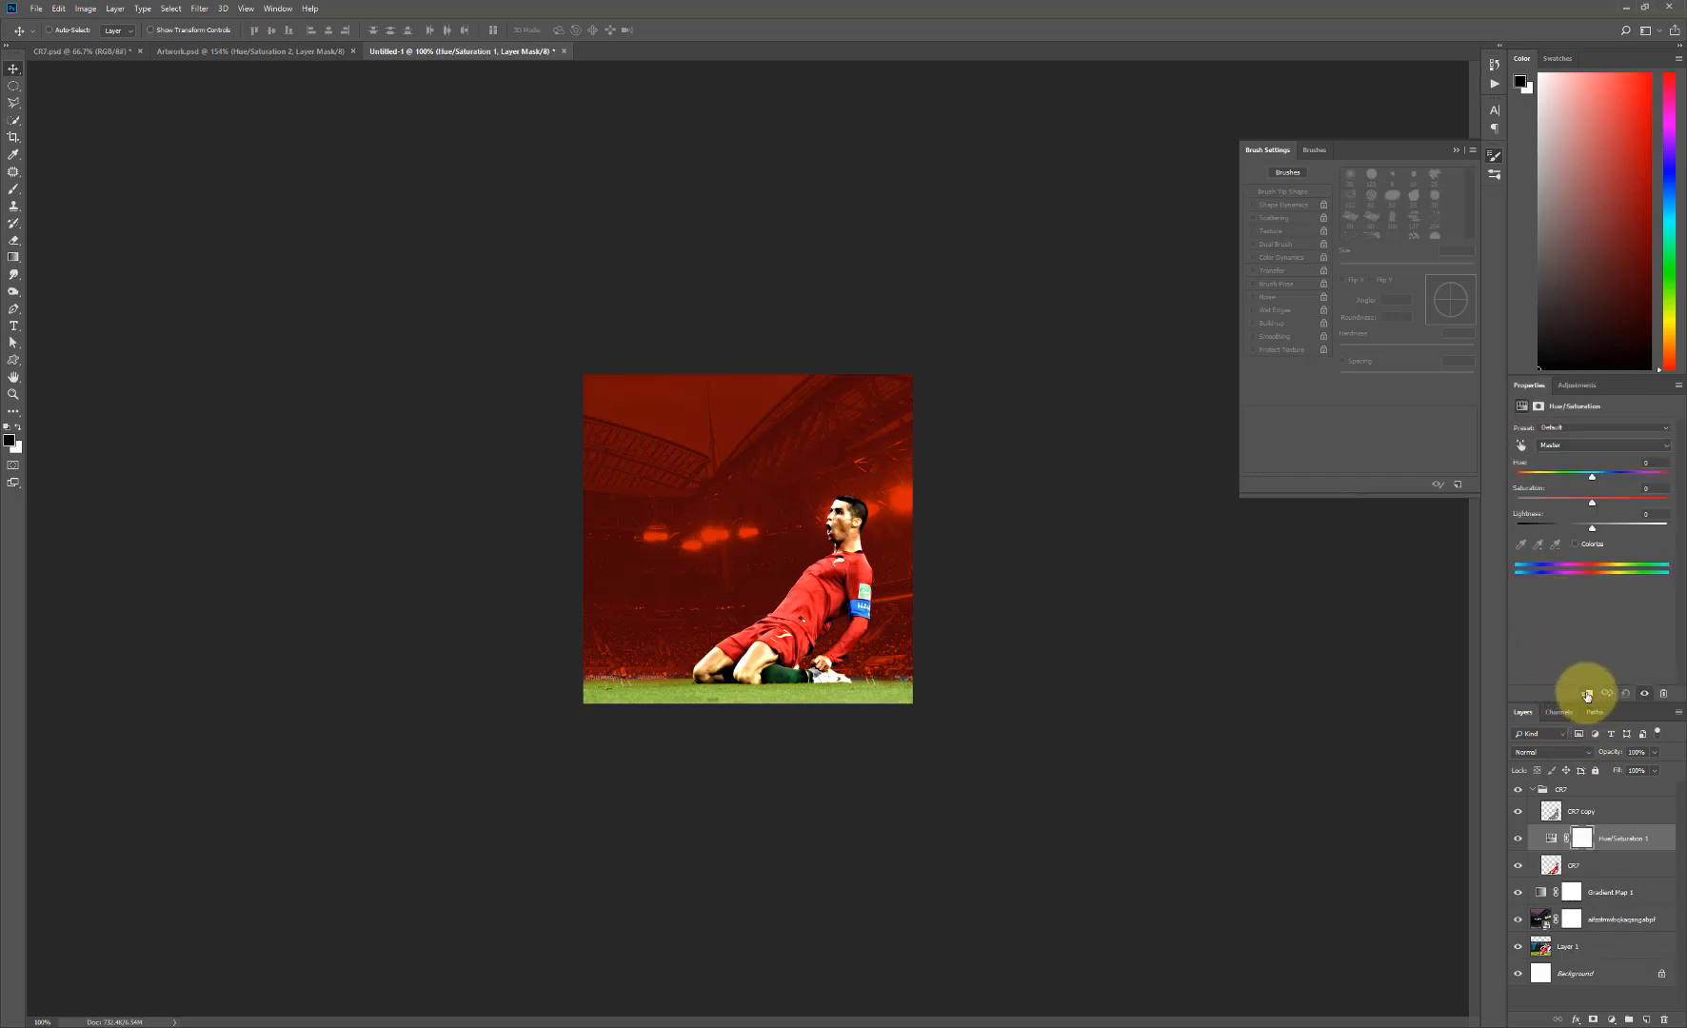
click(1587, 695)
drag(1588, 499, 1582, 504)
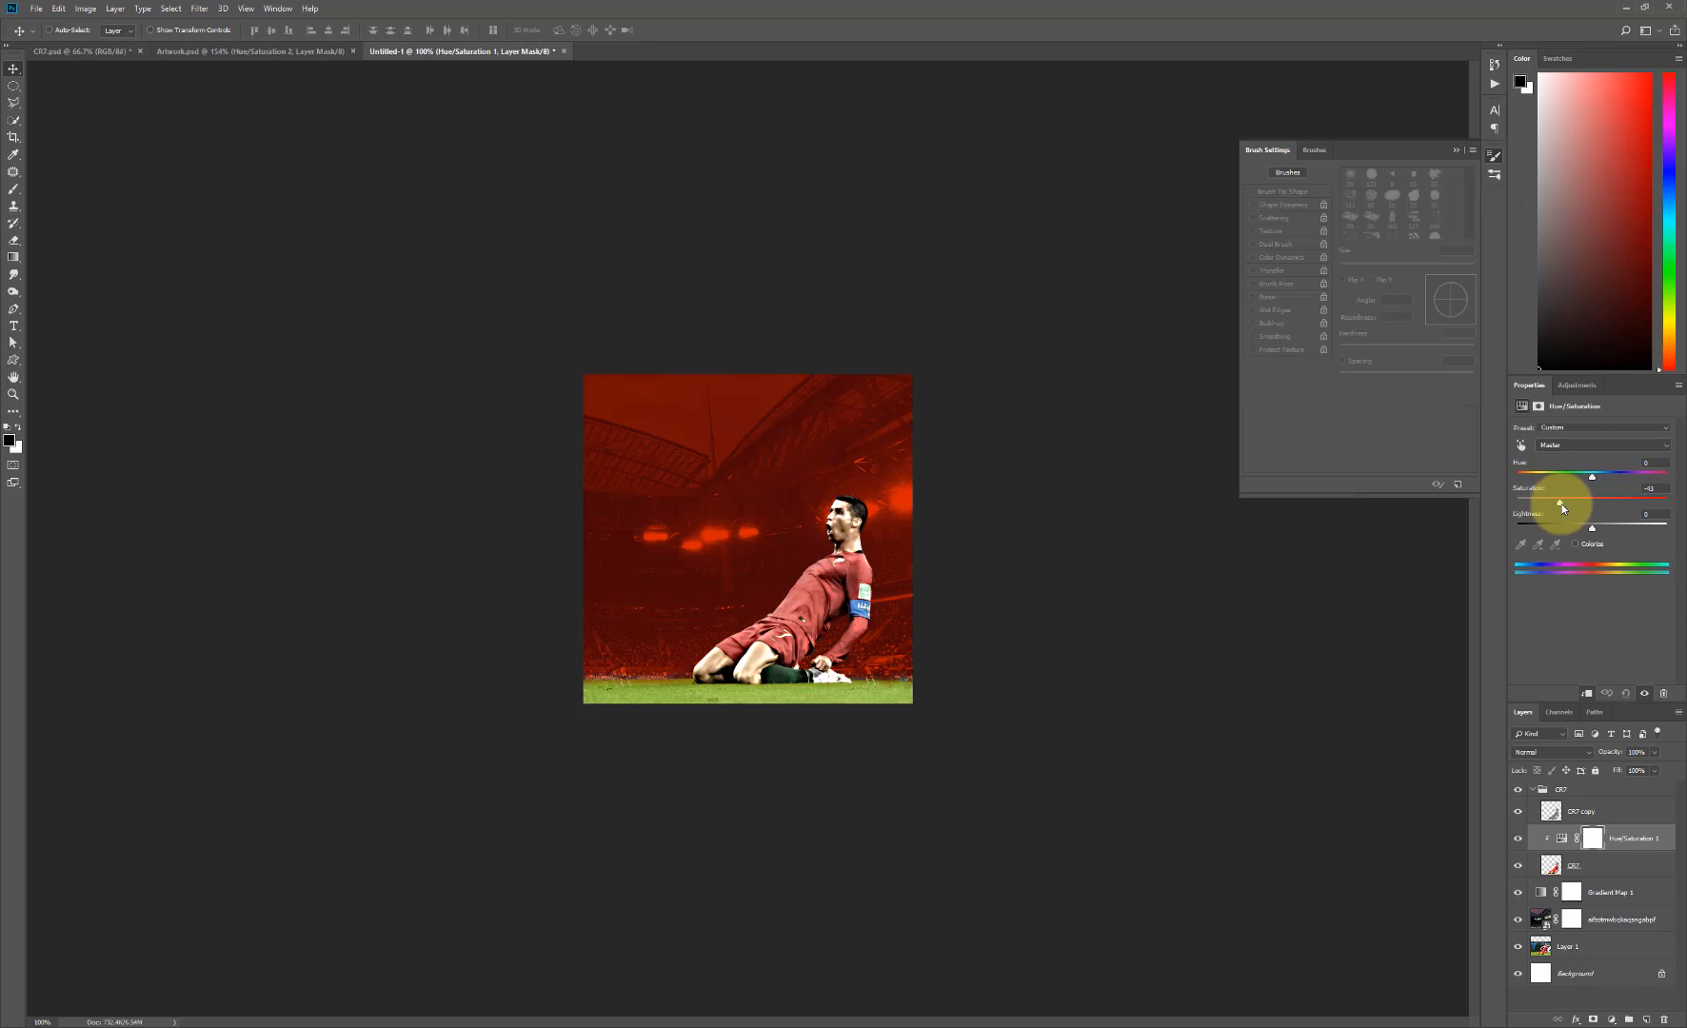
- Paint black on the Hue/Saturation mask over the player's shirt and shorts, reducing the soft brush to 25 px, and collapse the CR7 group
click(1593, 837)
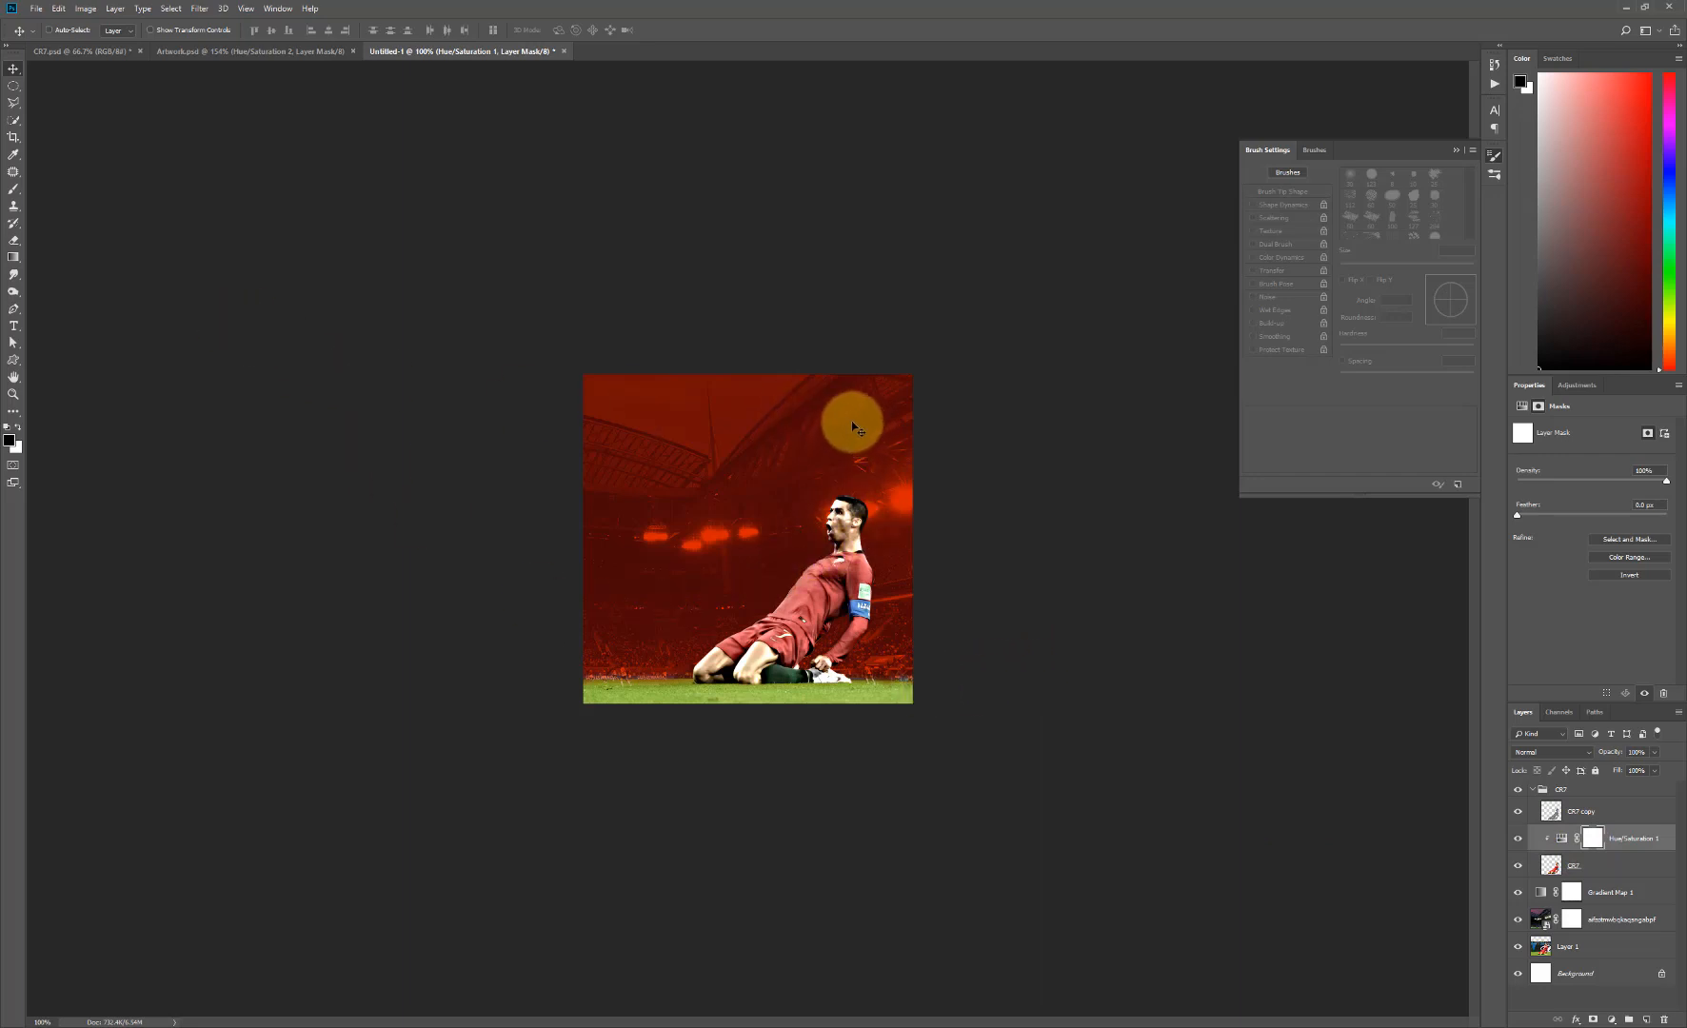
key(b)
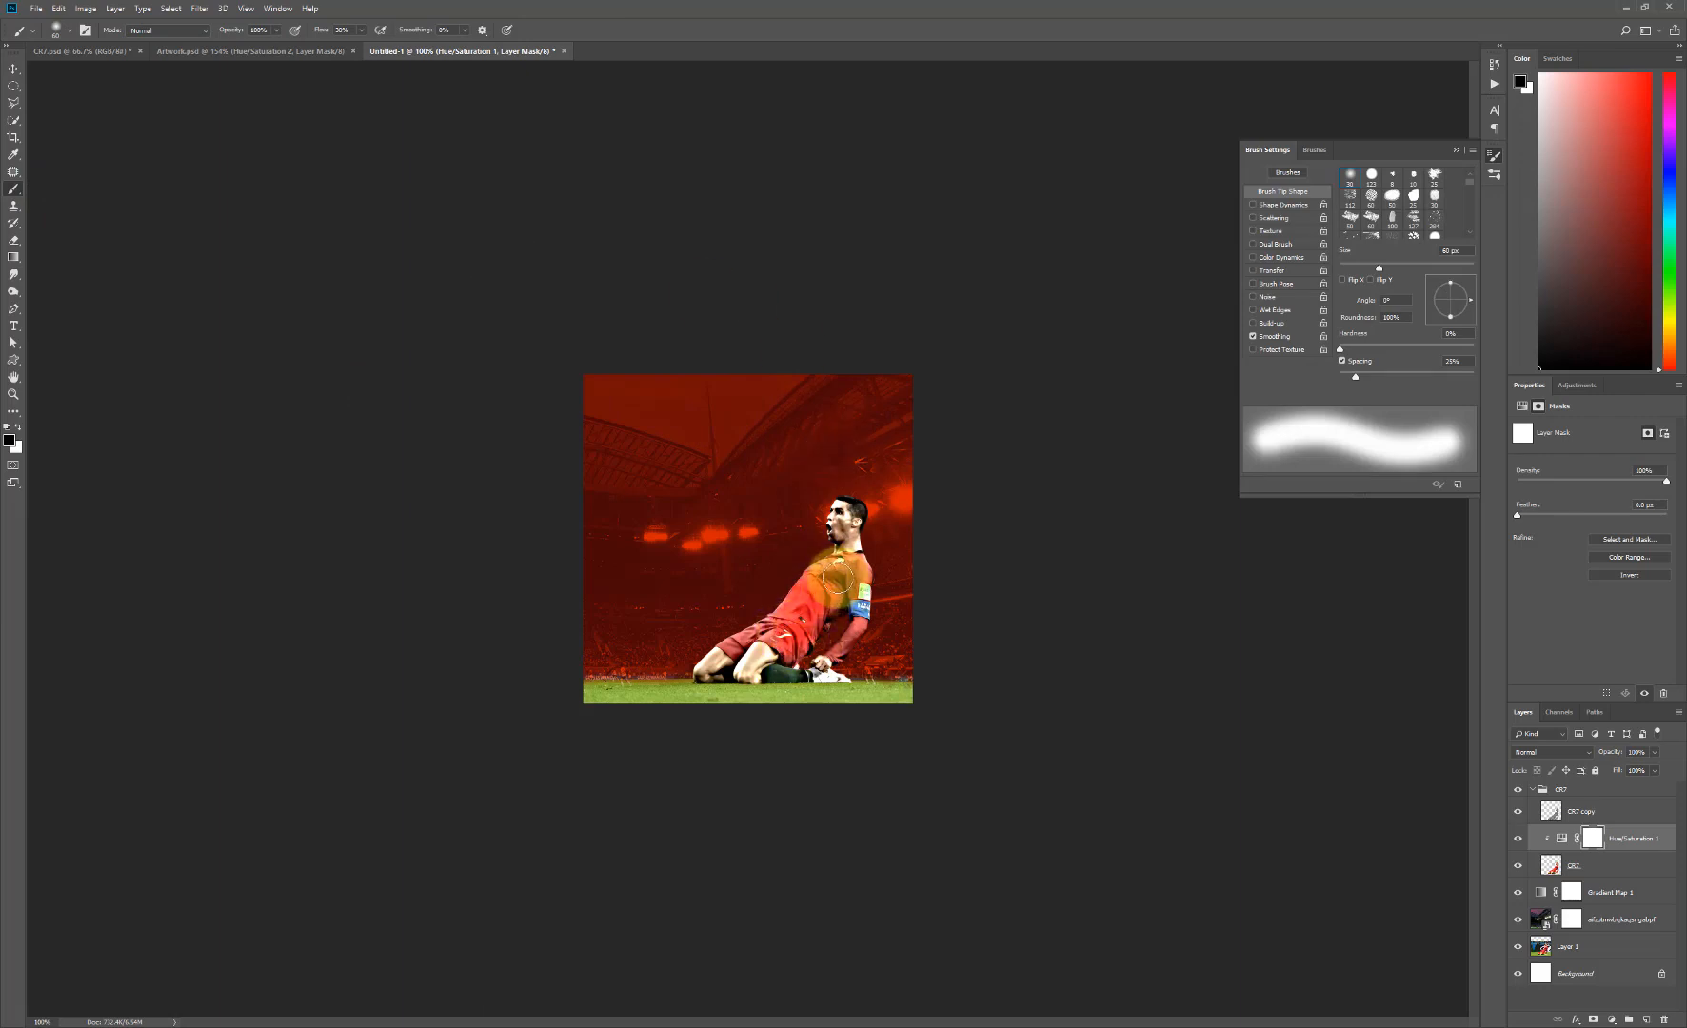
drag(862, 587, 825, 617)
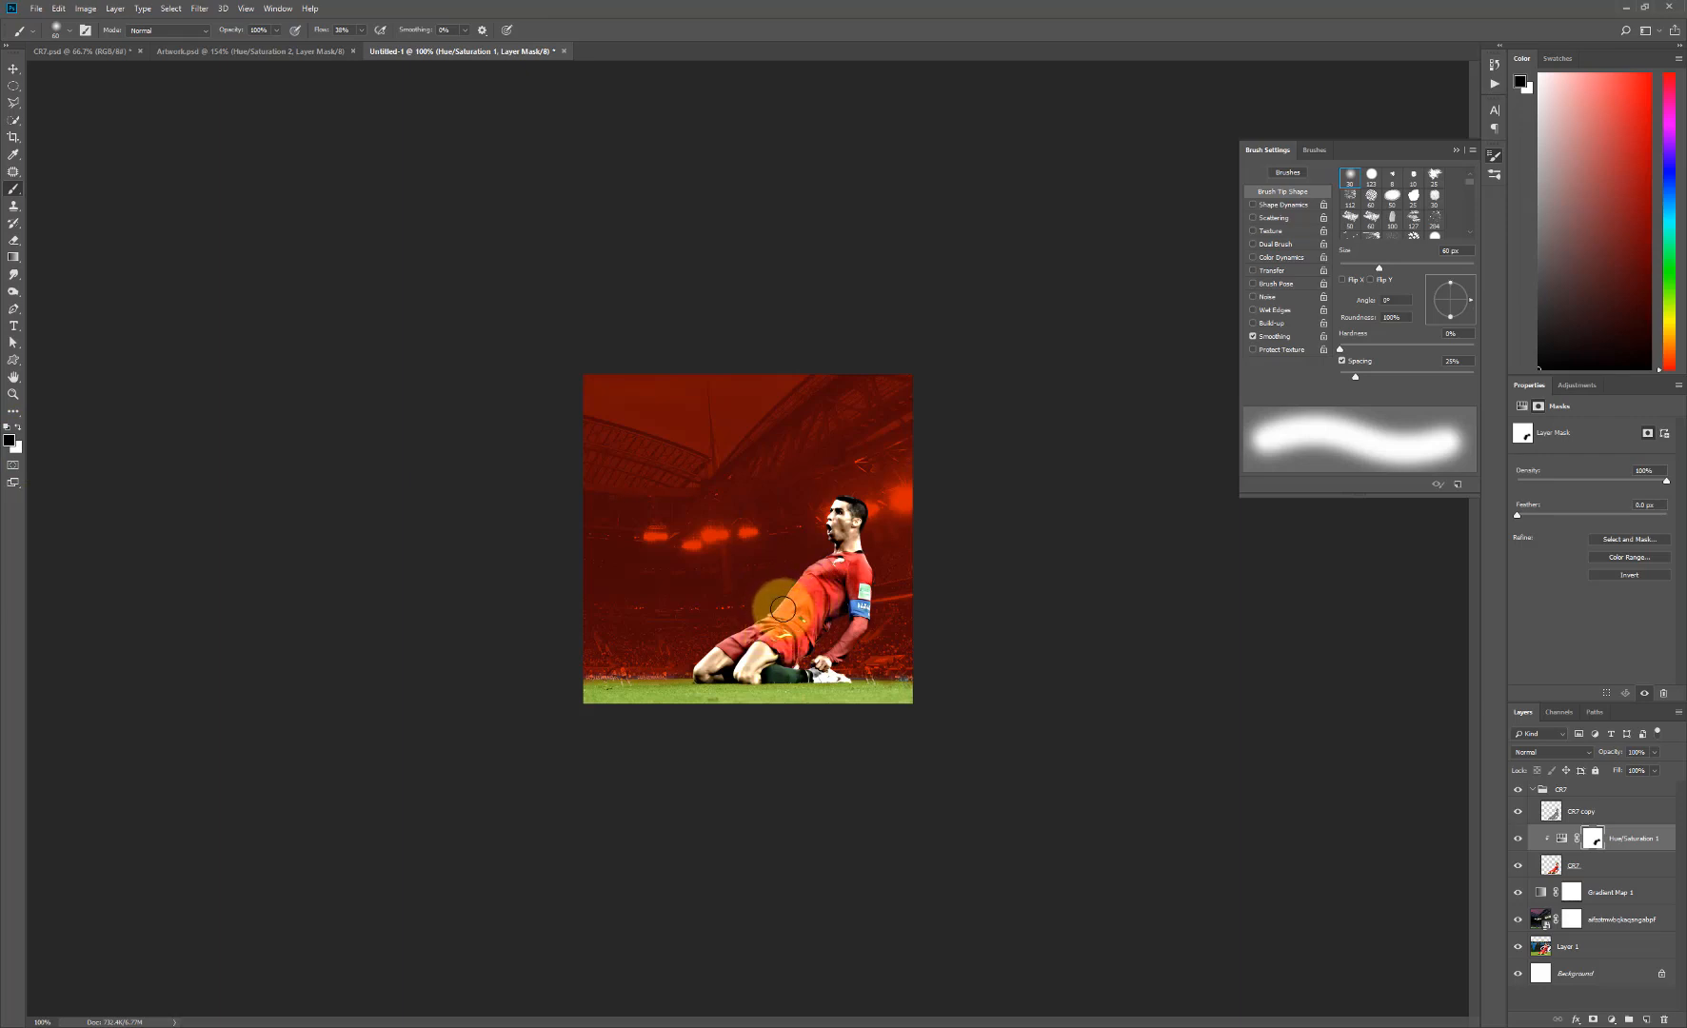
key(bracketleft)
key(bracketleft)
key(bracketleft)
key(bracketleft)
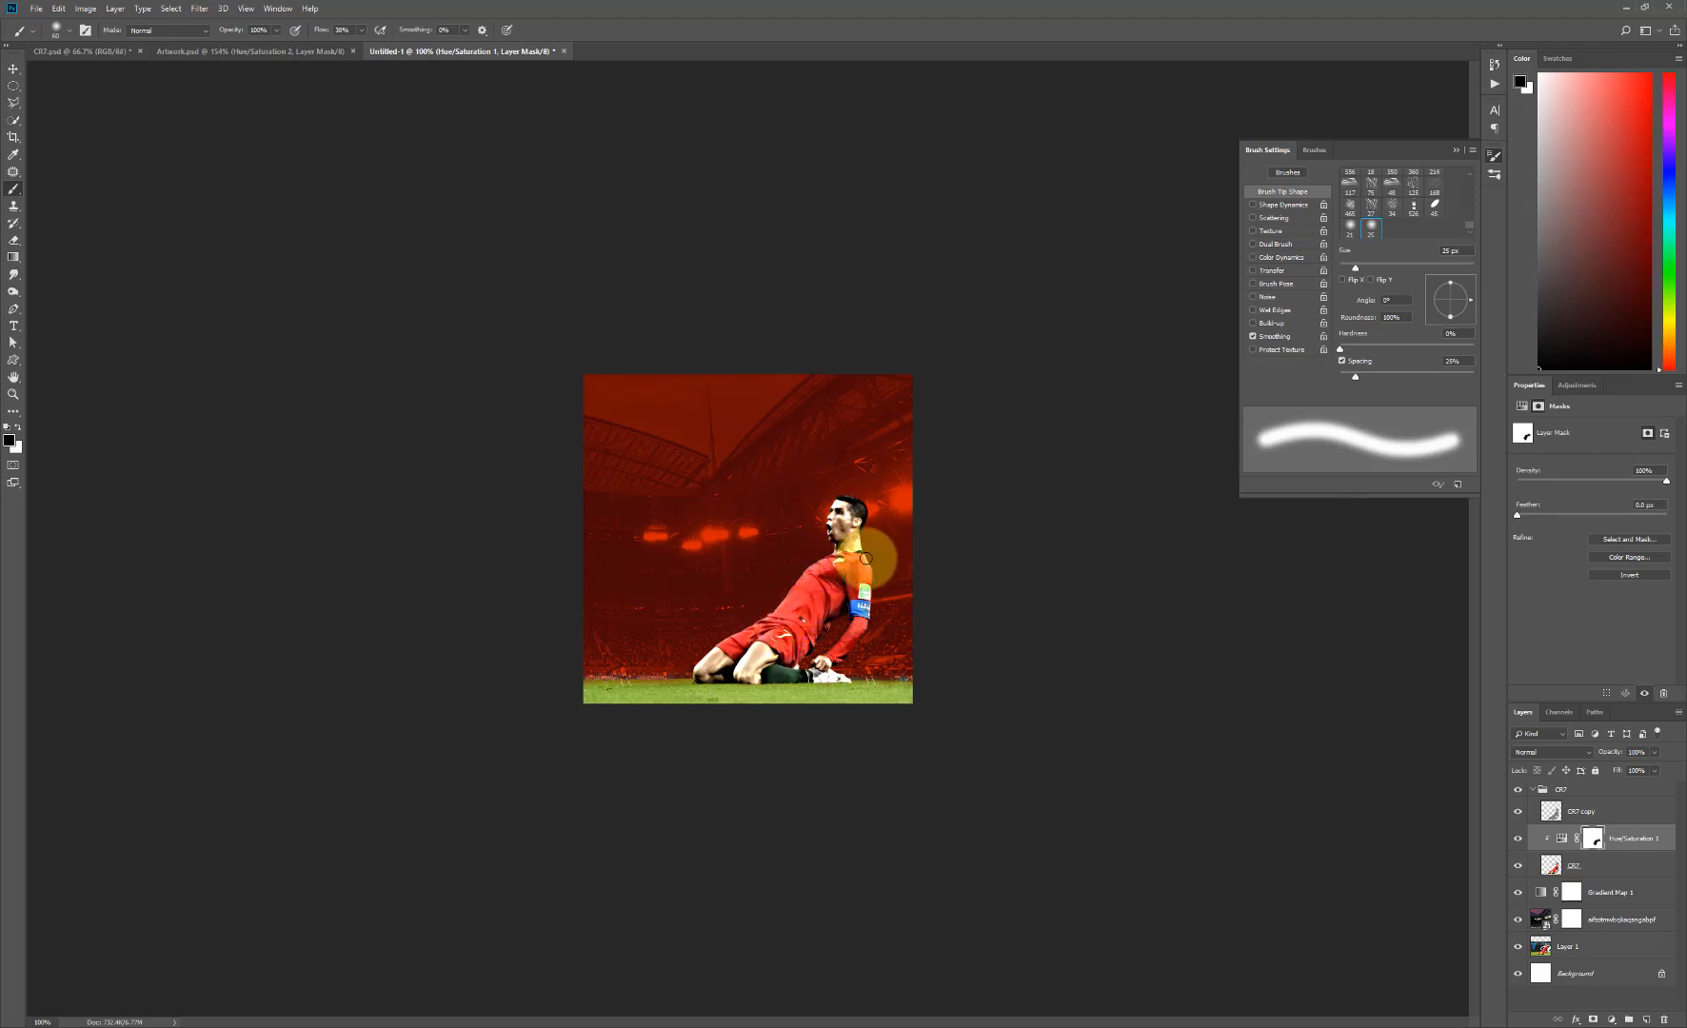
click(1534, 793)
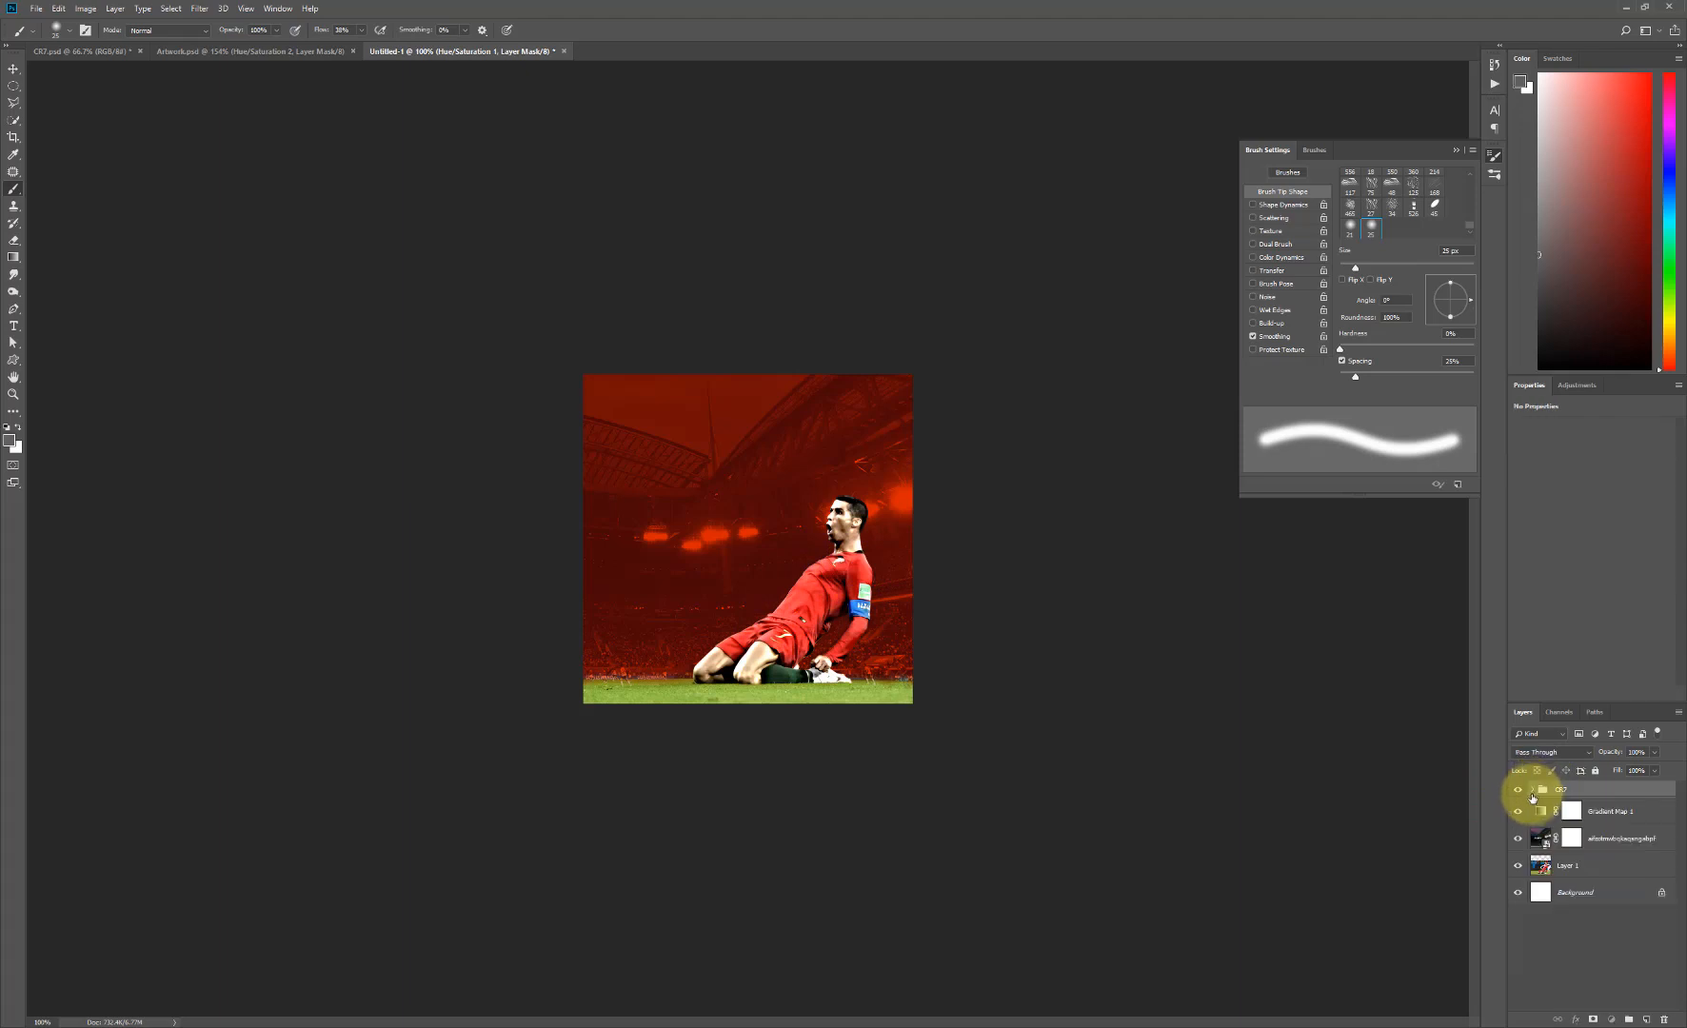
- Add a Gradient Map adjustment above the CR7 group and clip it to that group
click(1533, 790)
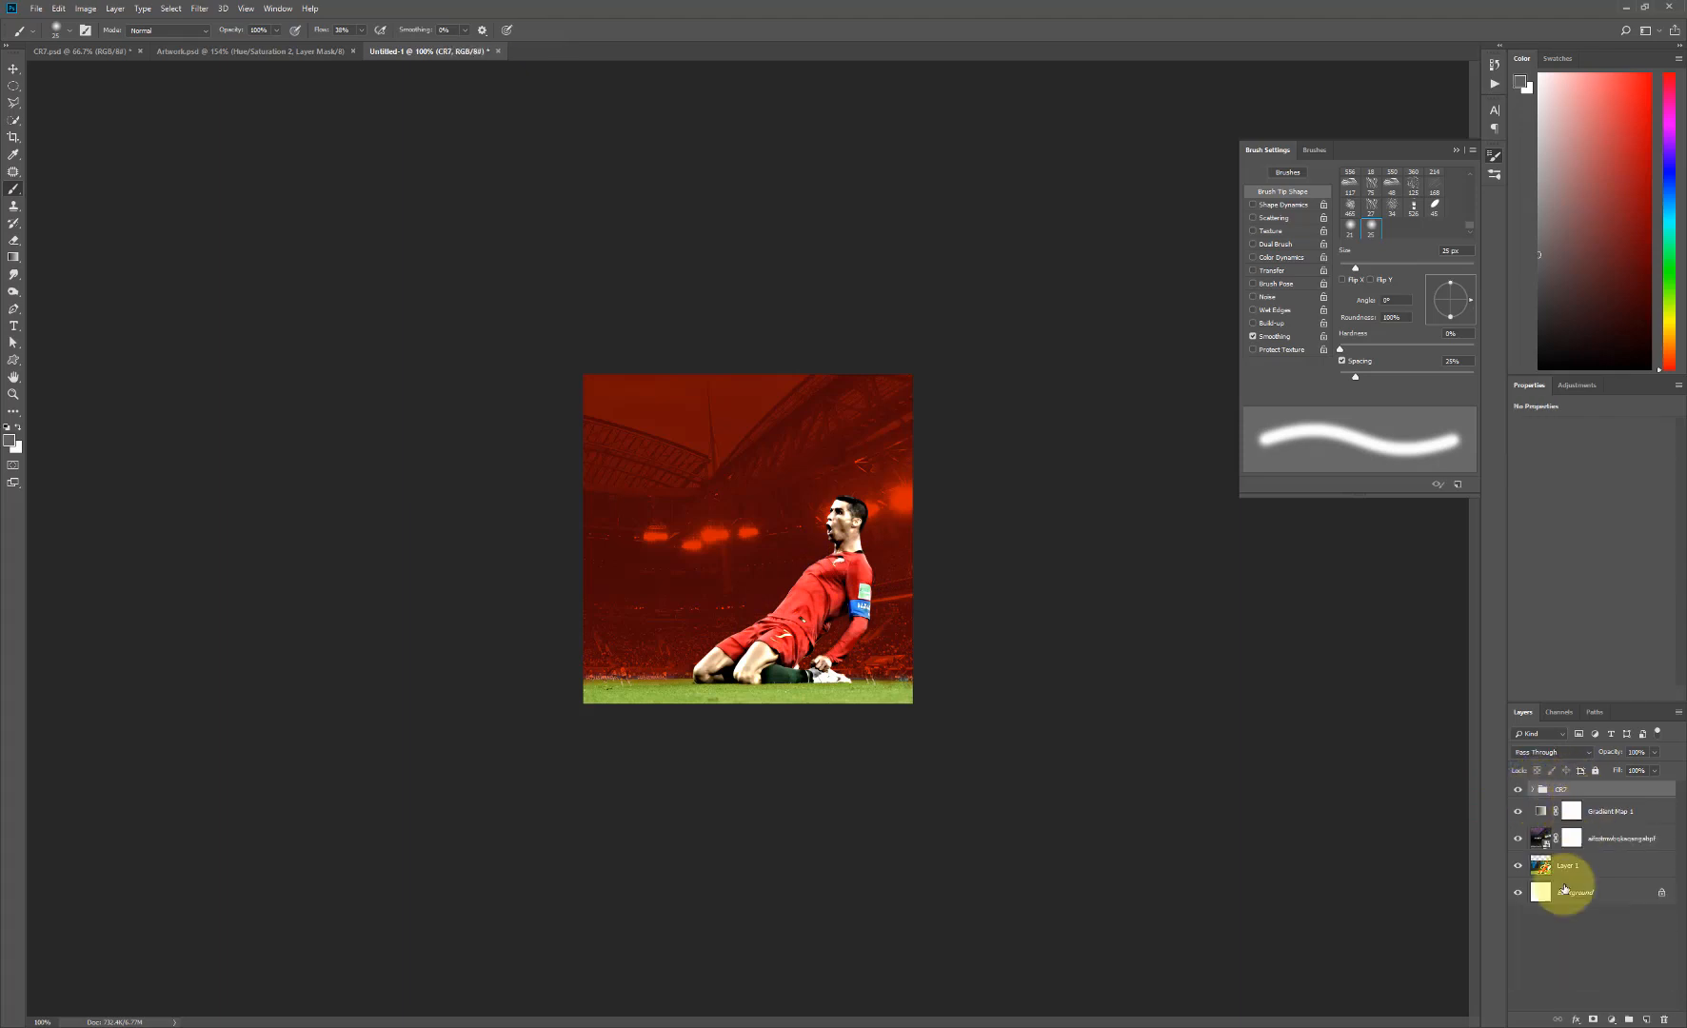
click(1580, 387)
click(1604, 450)
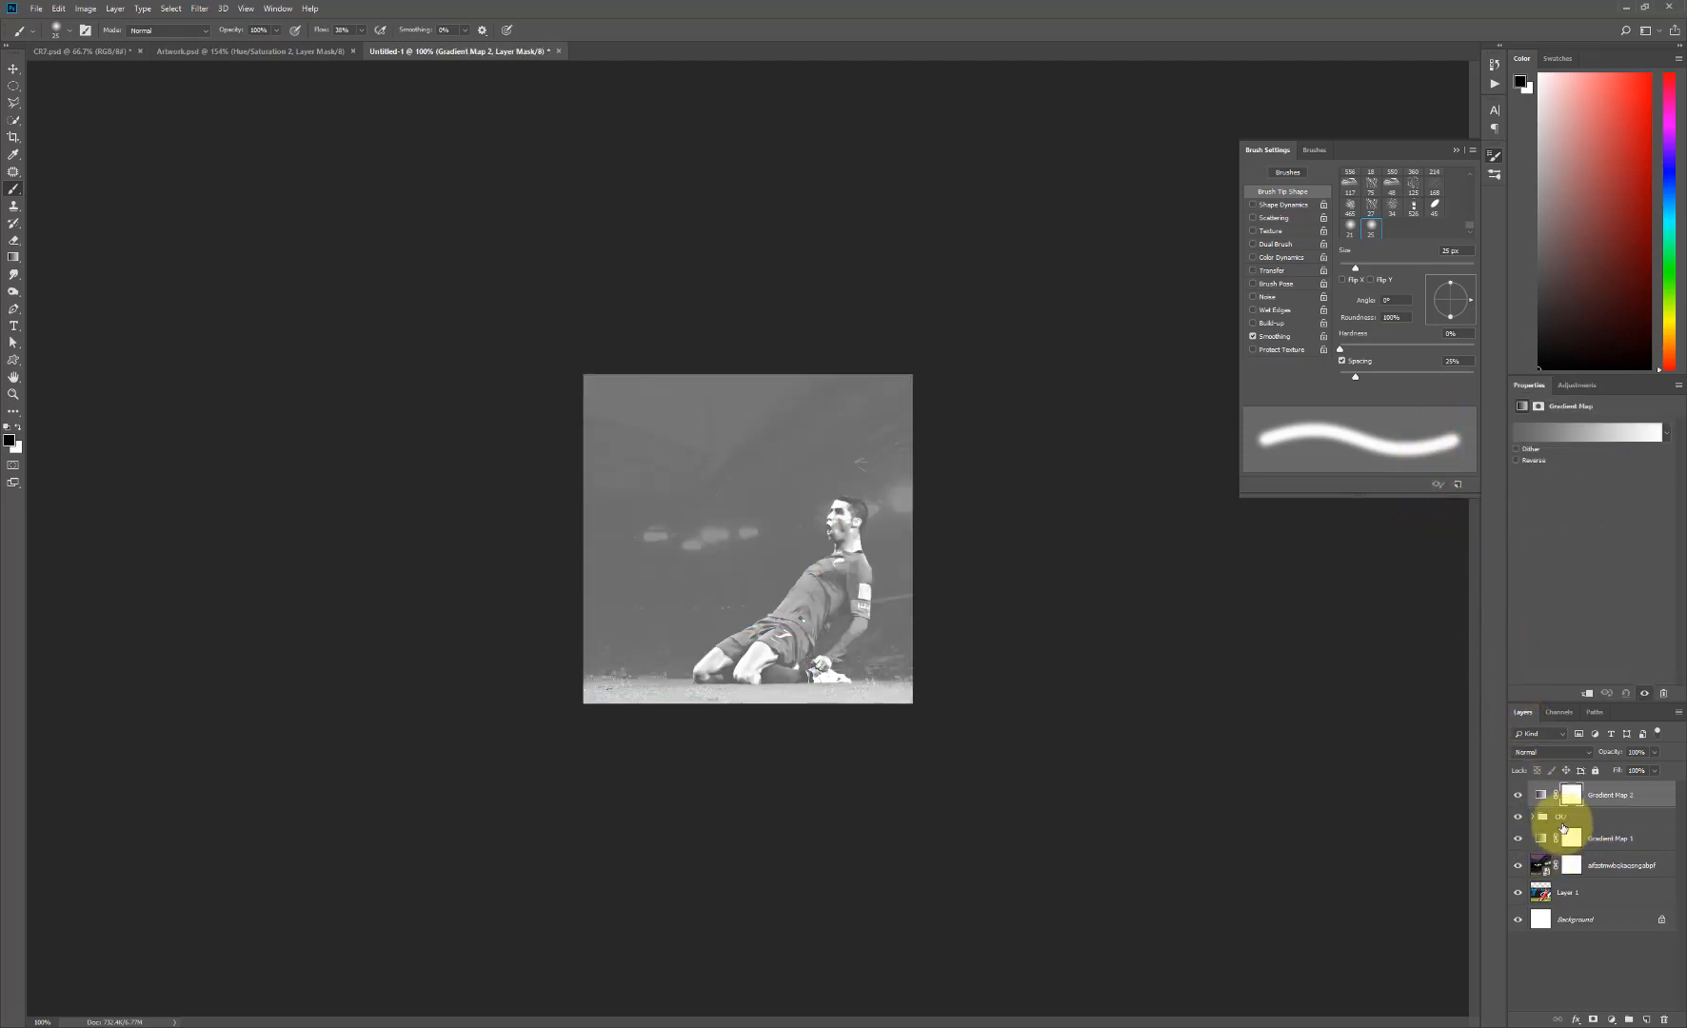
click(1587, 695)
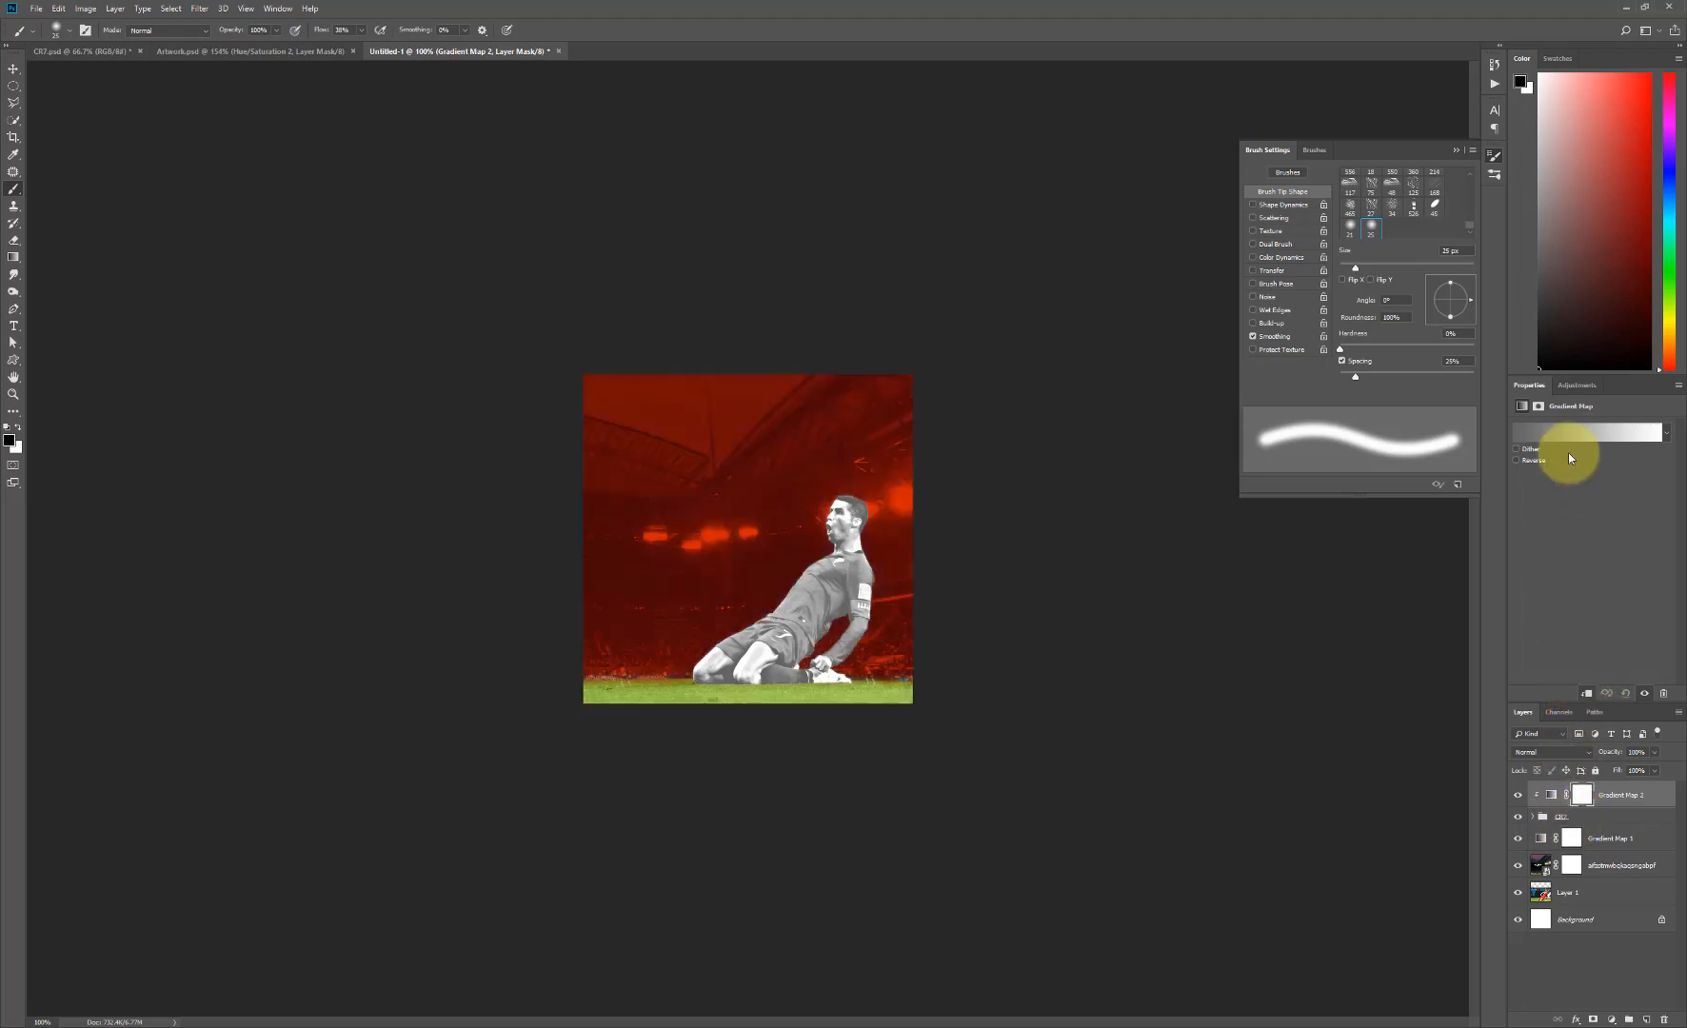
- Set the dark color stop of the clipped Gradient Map's gradient to #741600
click(1575, 438)
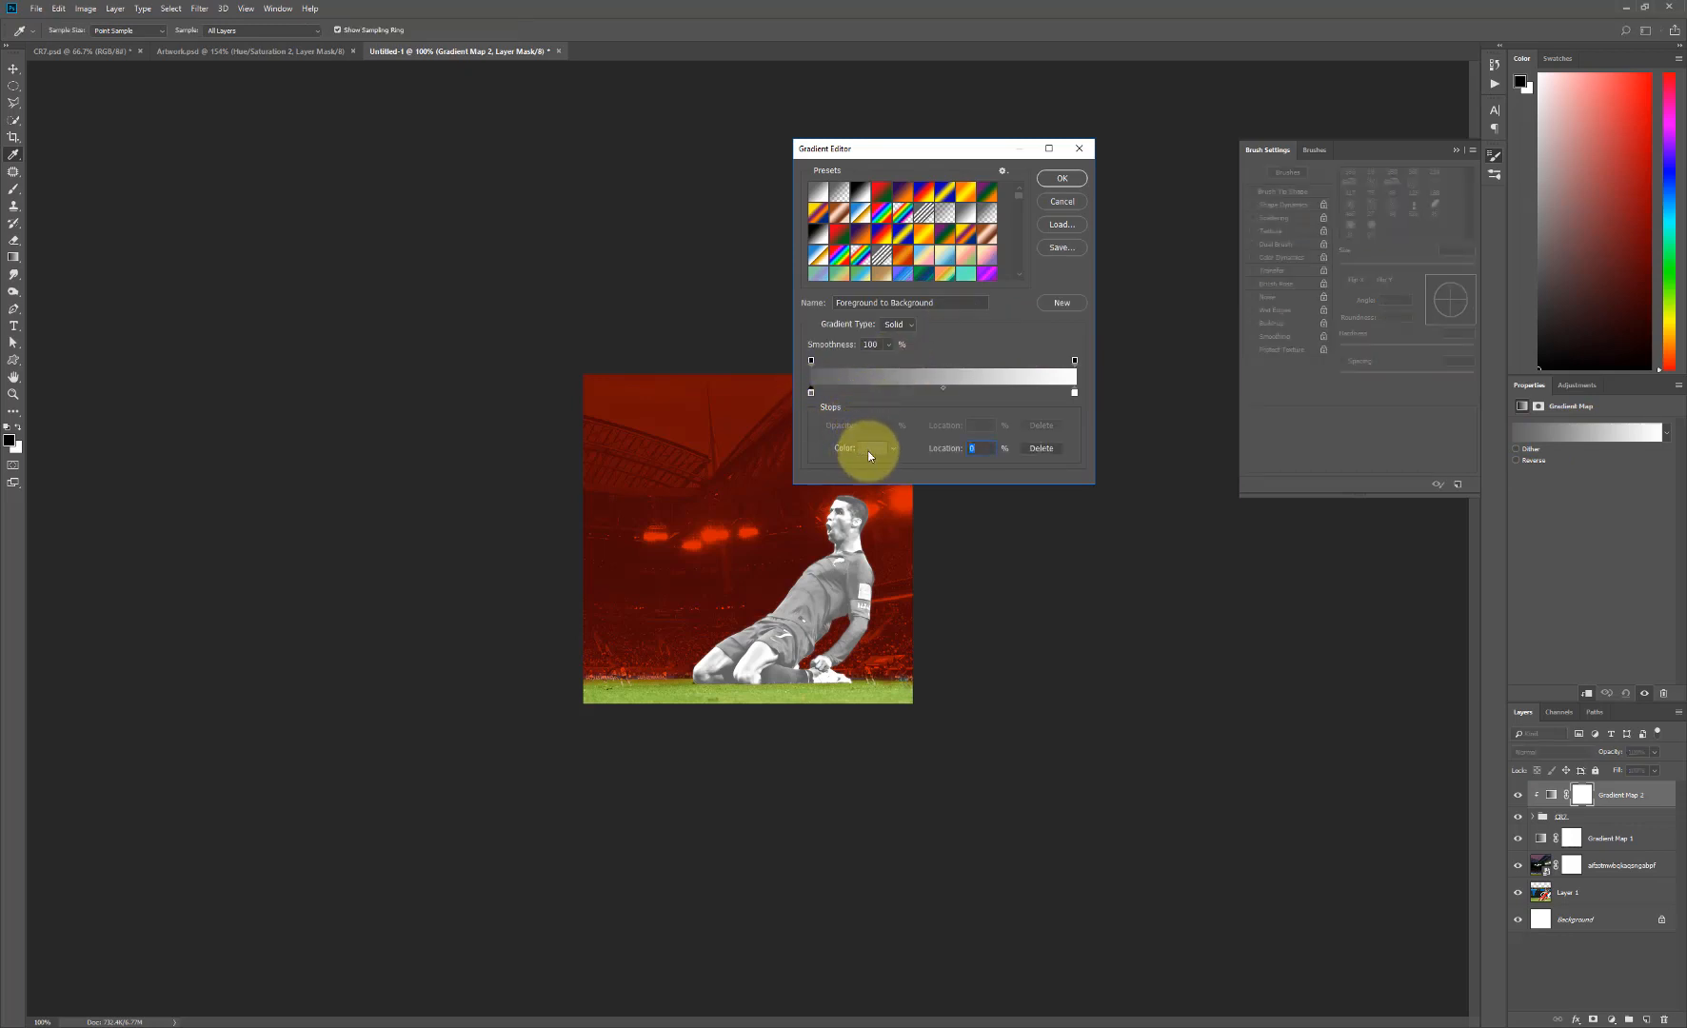
click(868, 451)
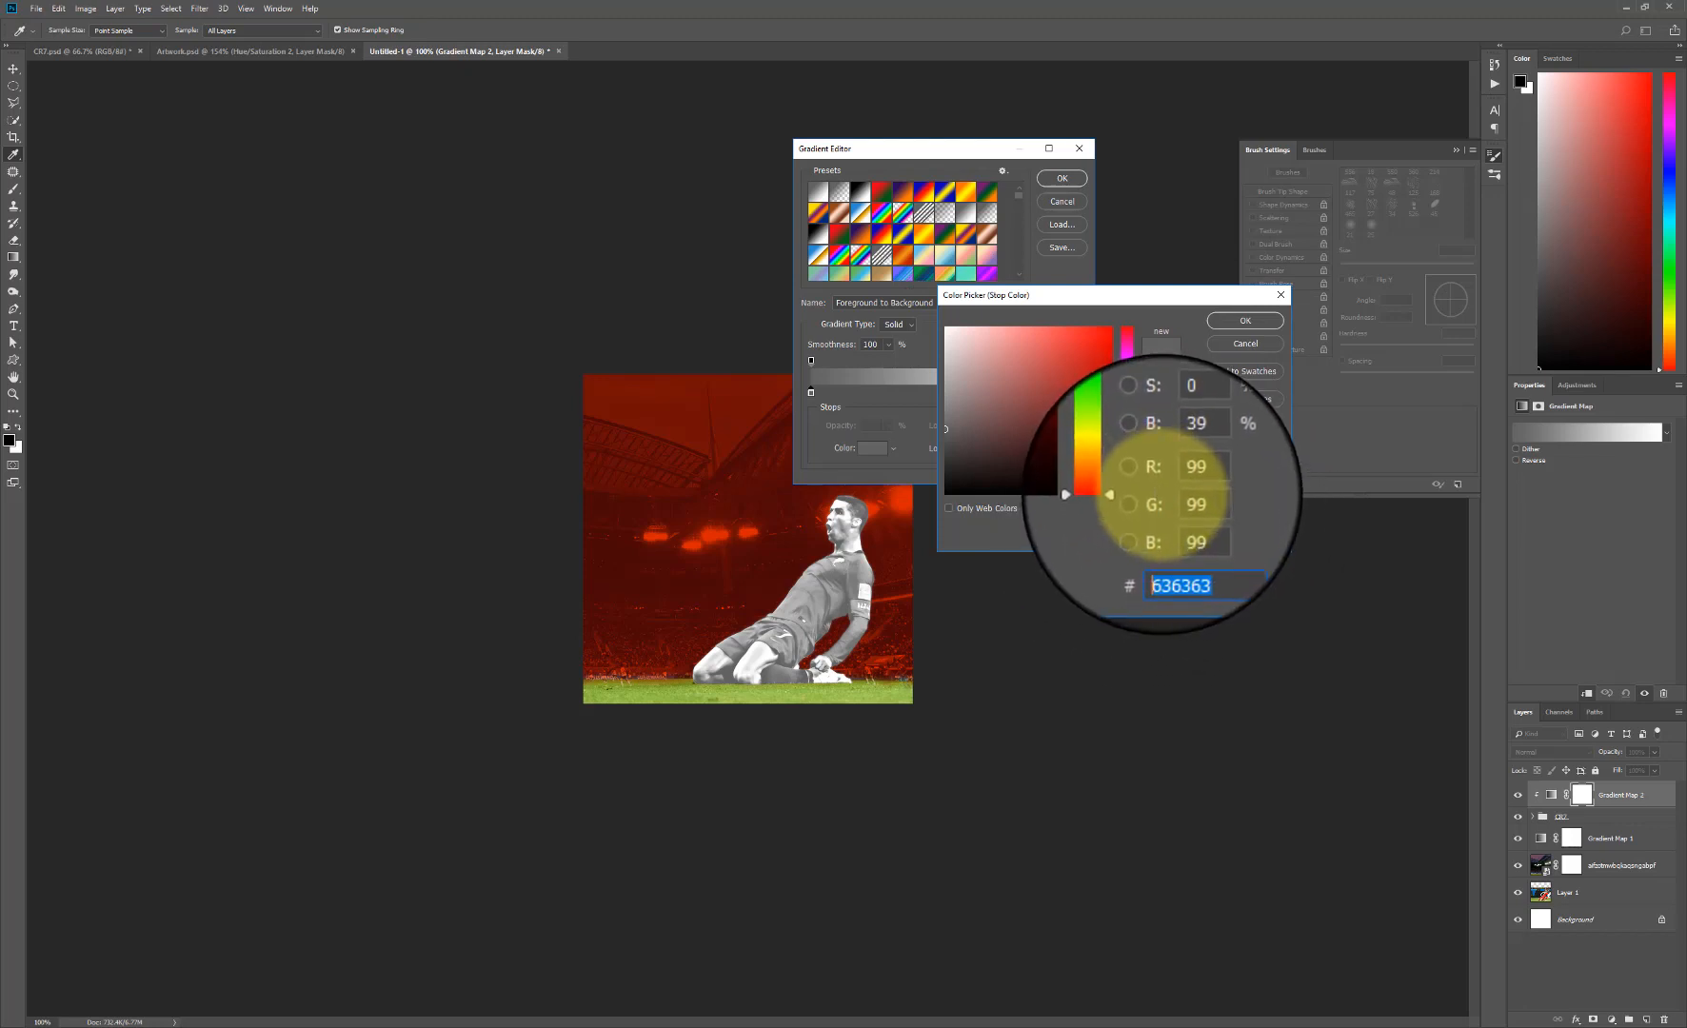
text(741)
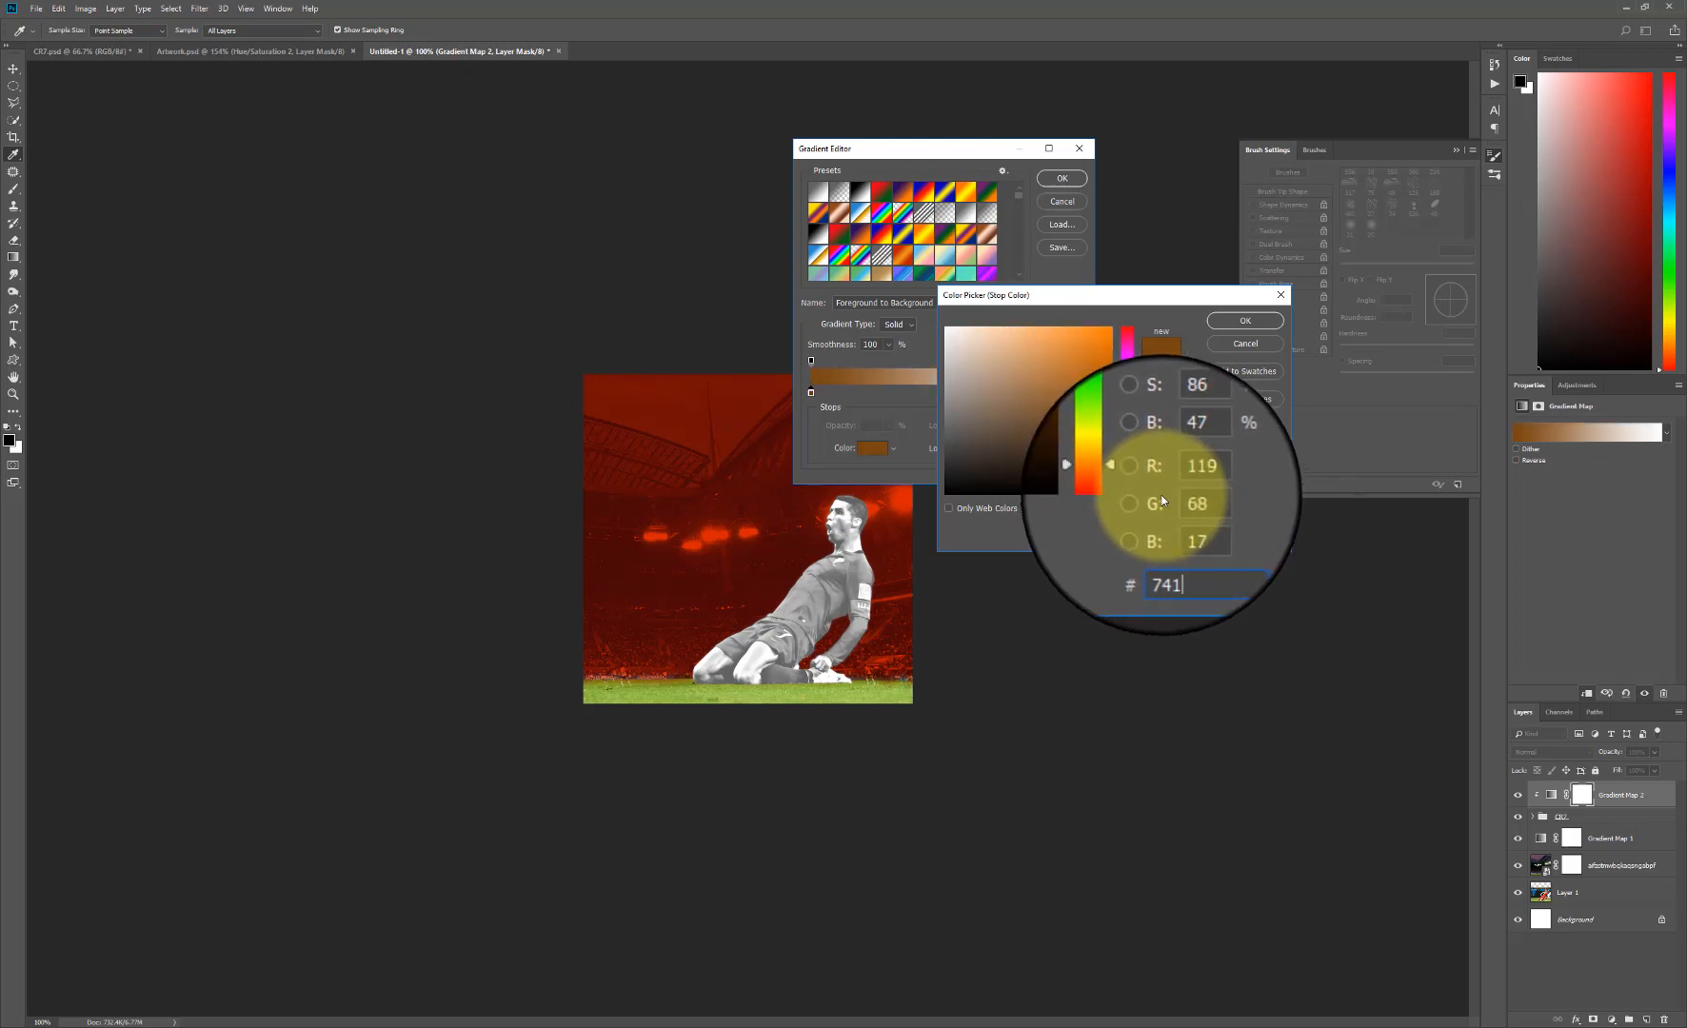
text(6)
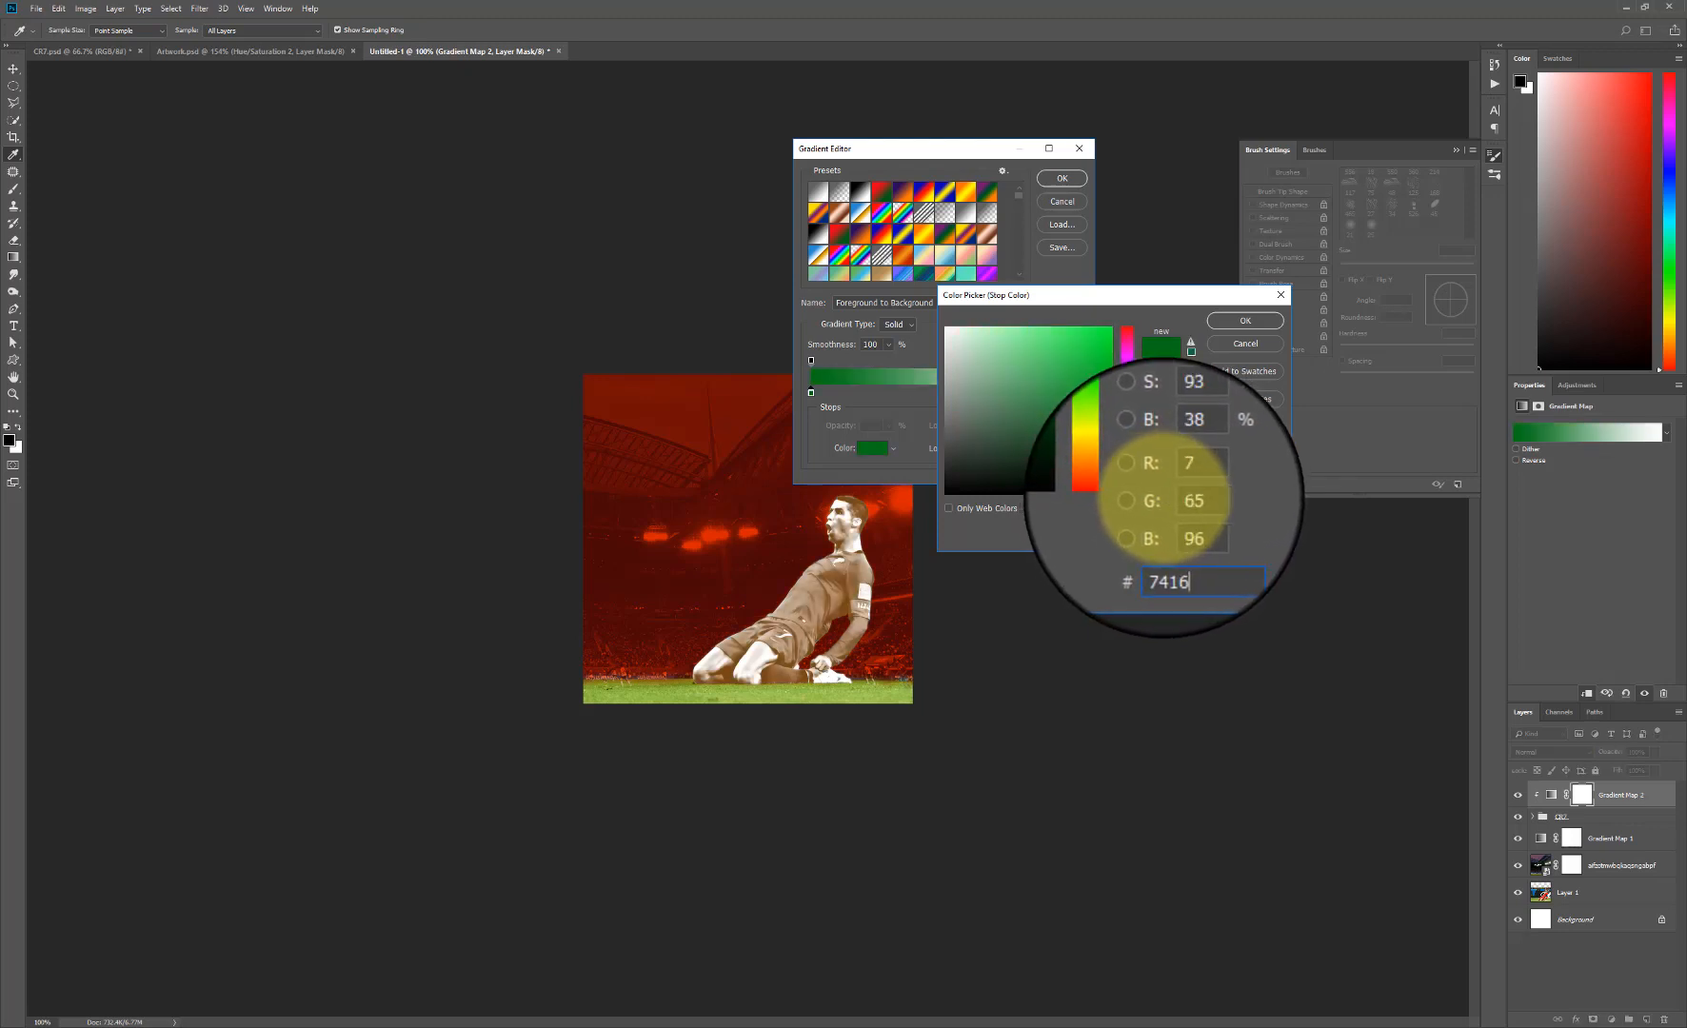
text(00)
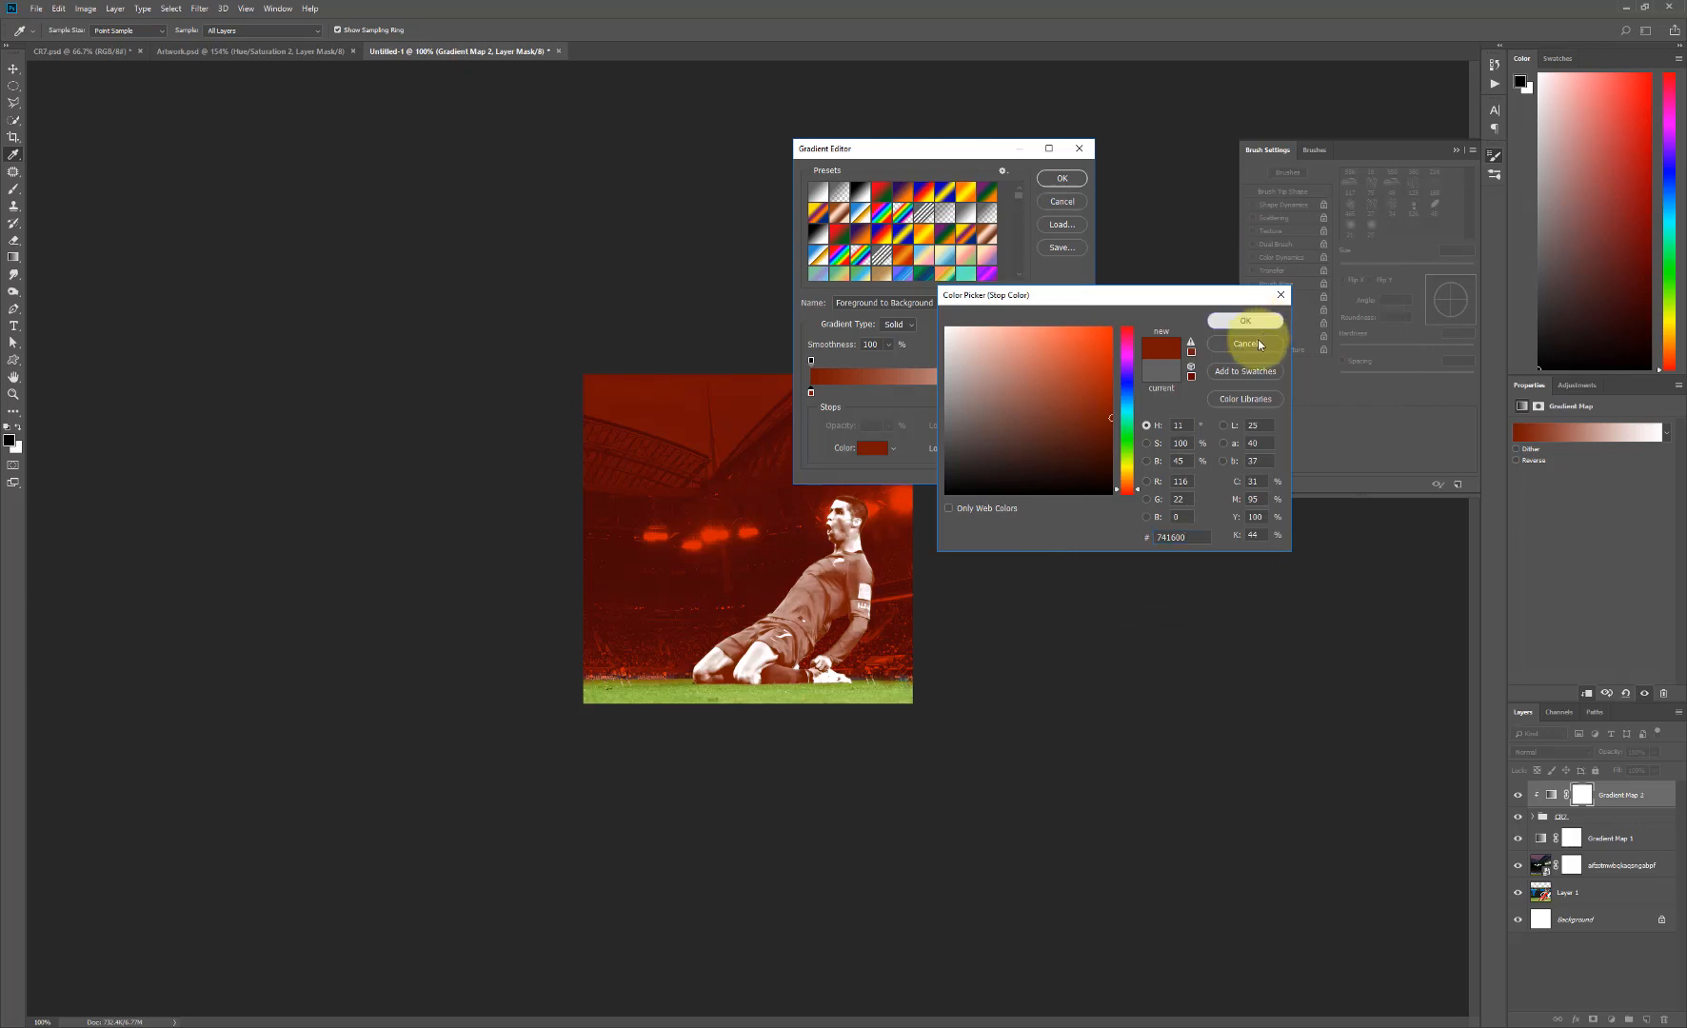
key(Return)
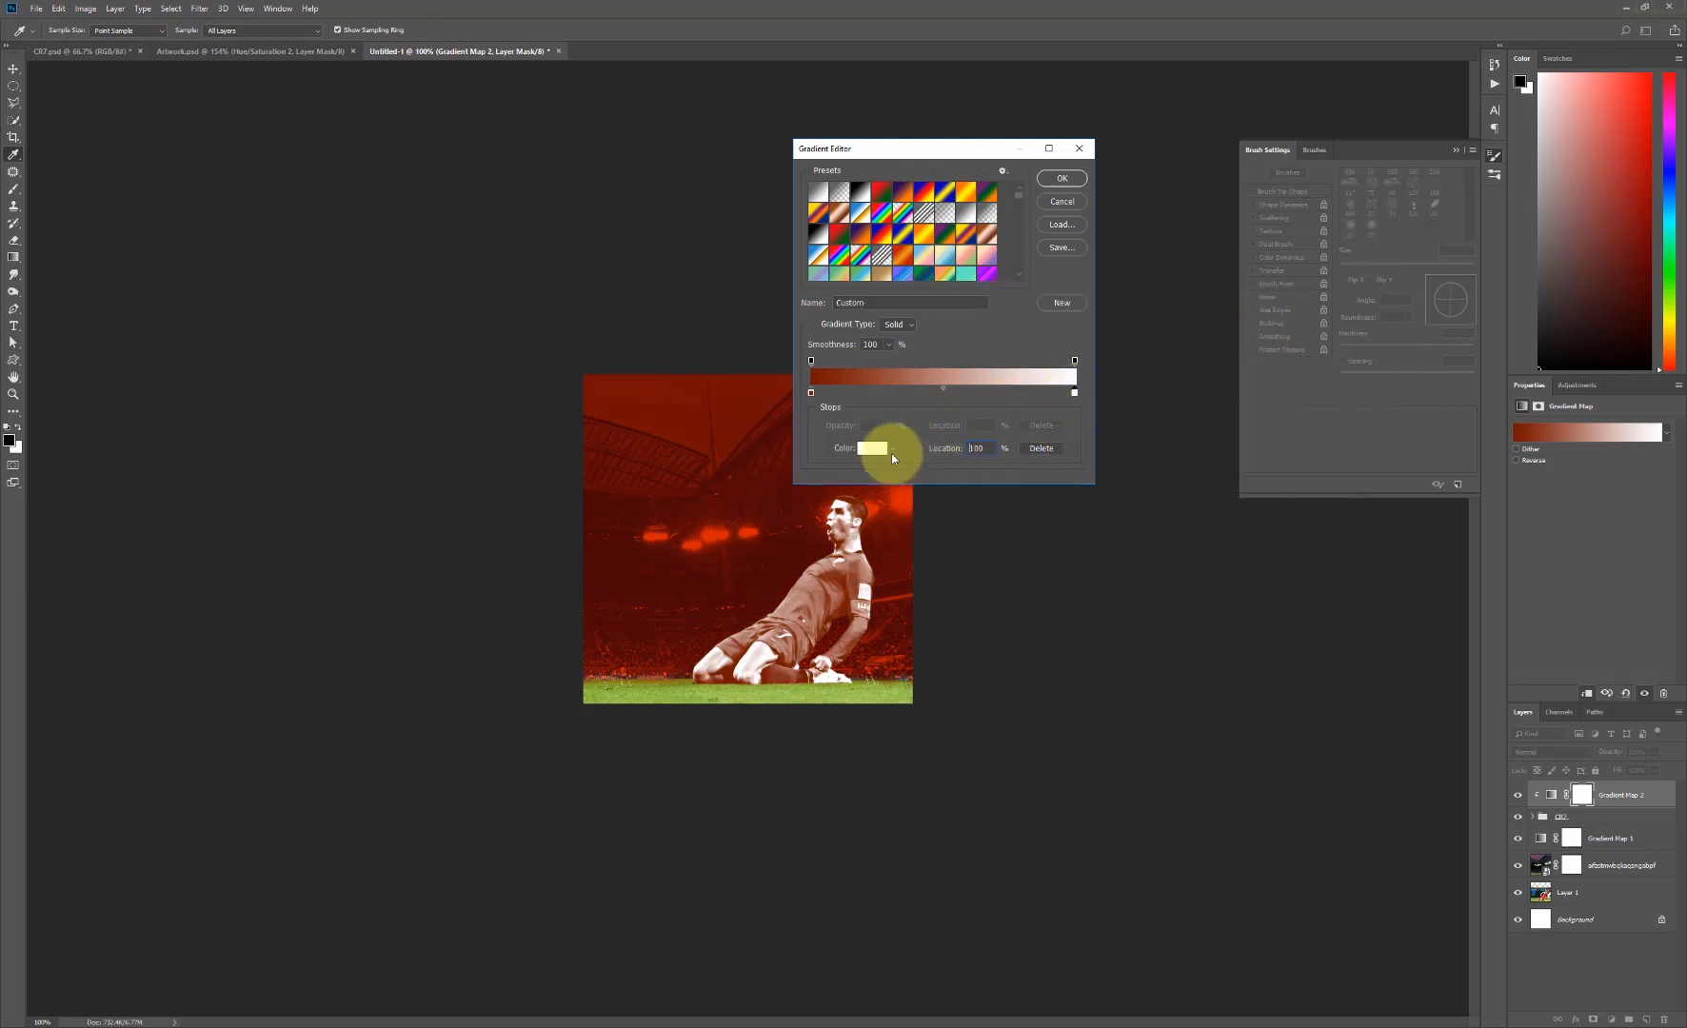
- Set the gradient's light color stop at the 100% location to #ff0707 and accept the gradient
click(873, 449)
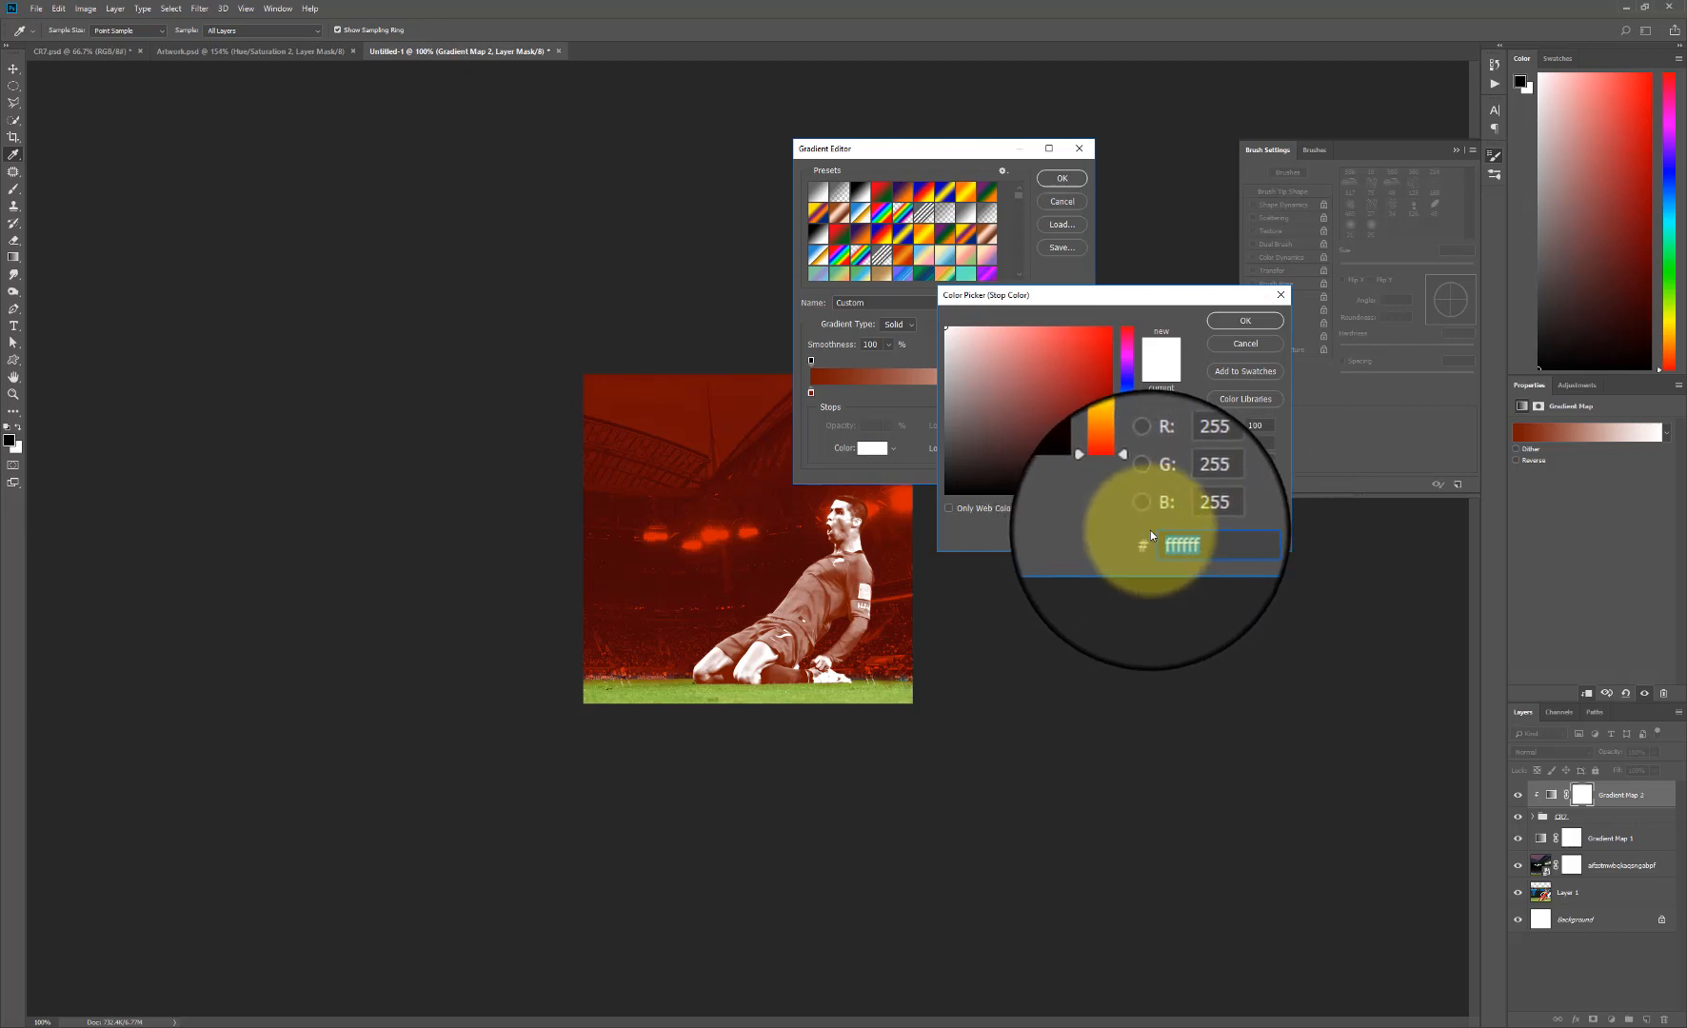
text(ff)
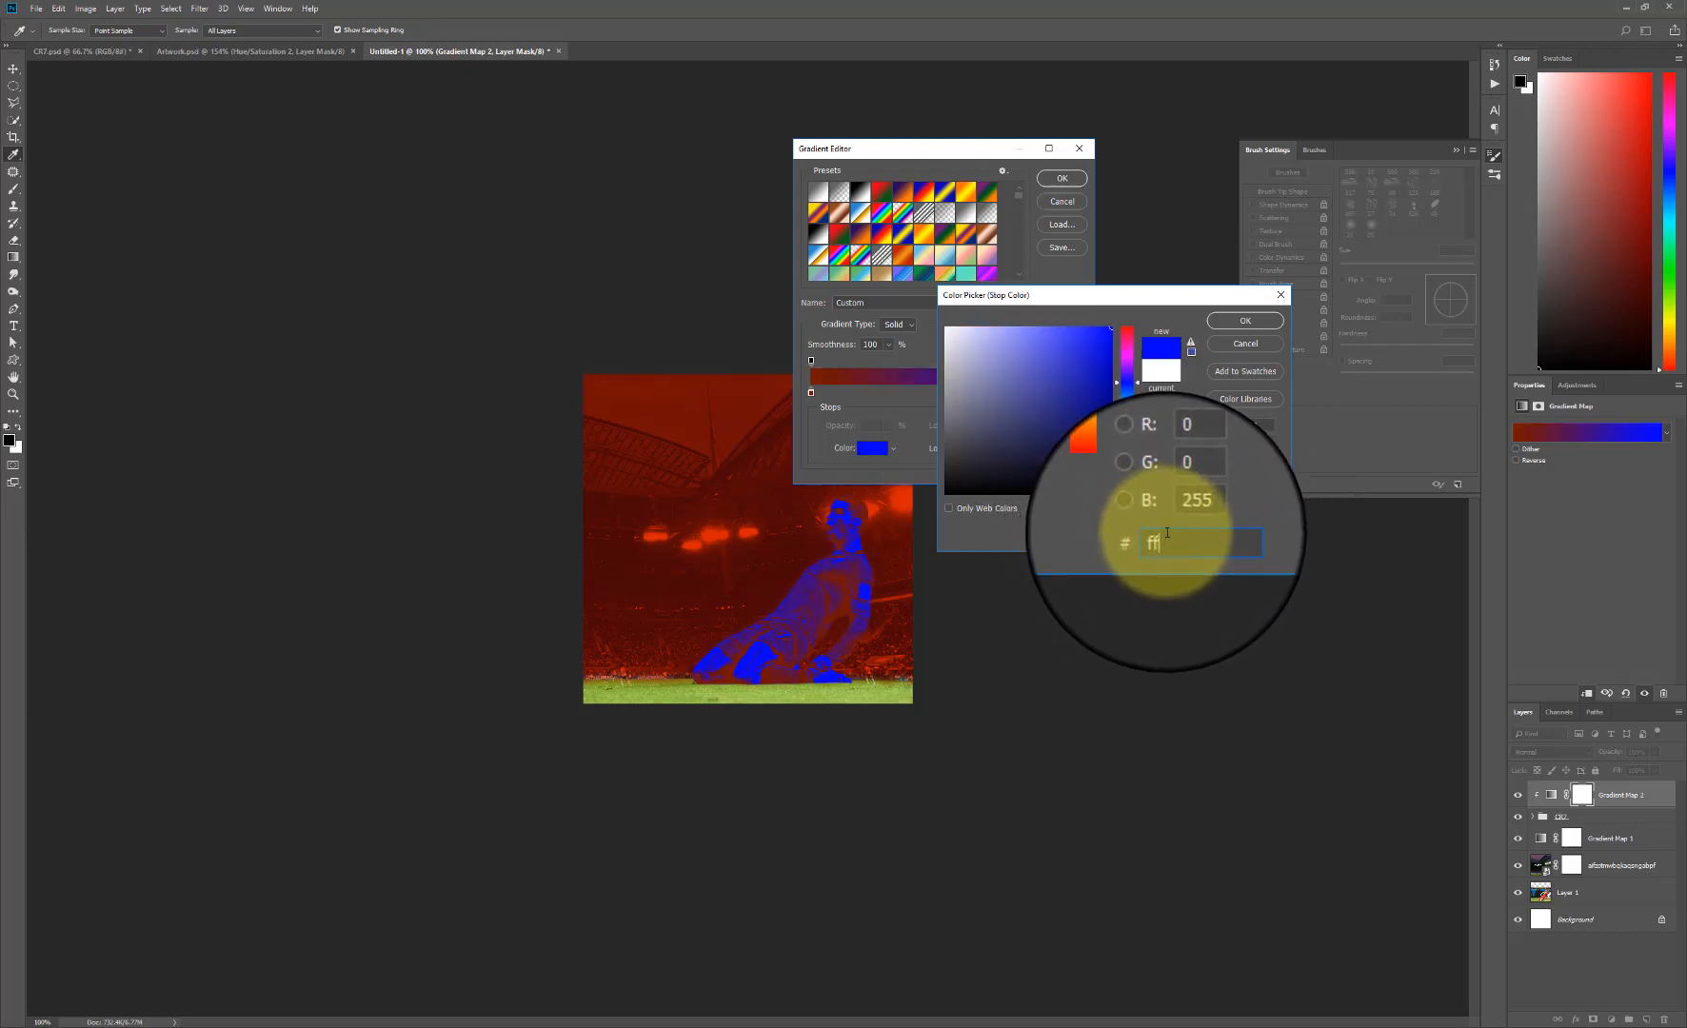
text(07)
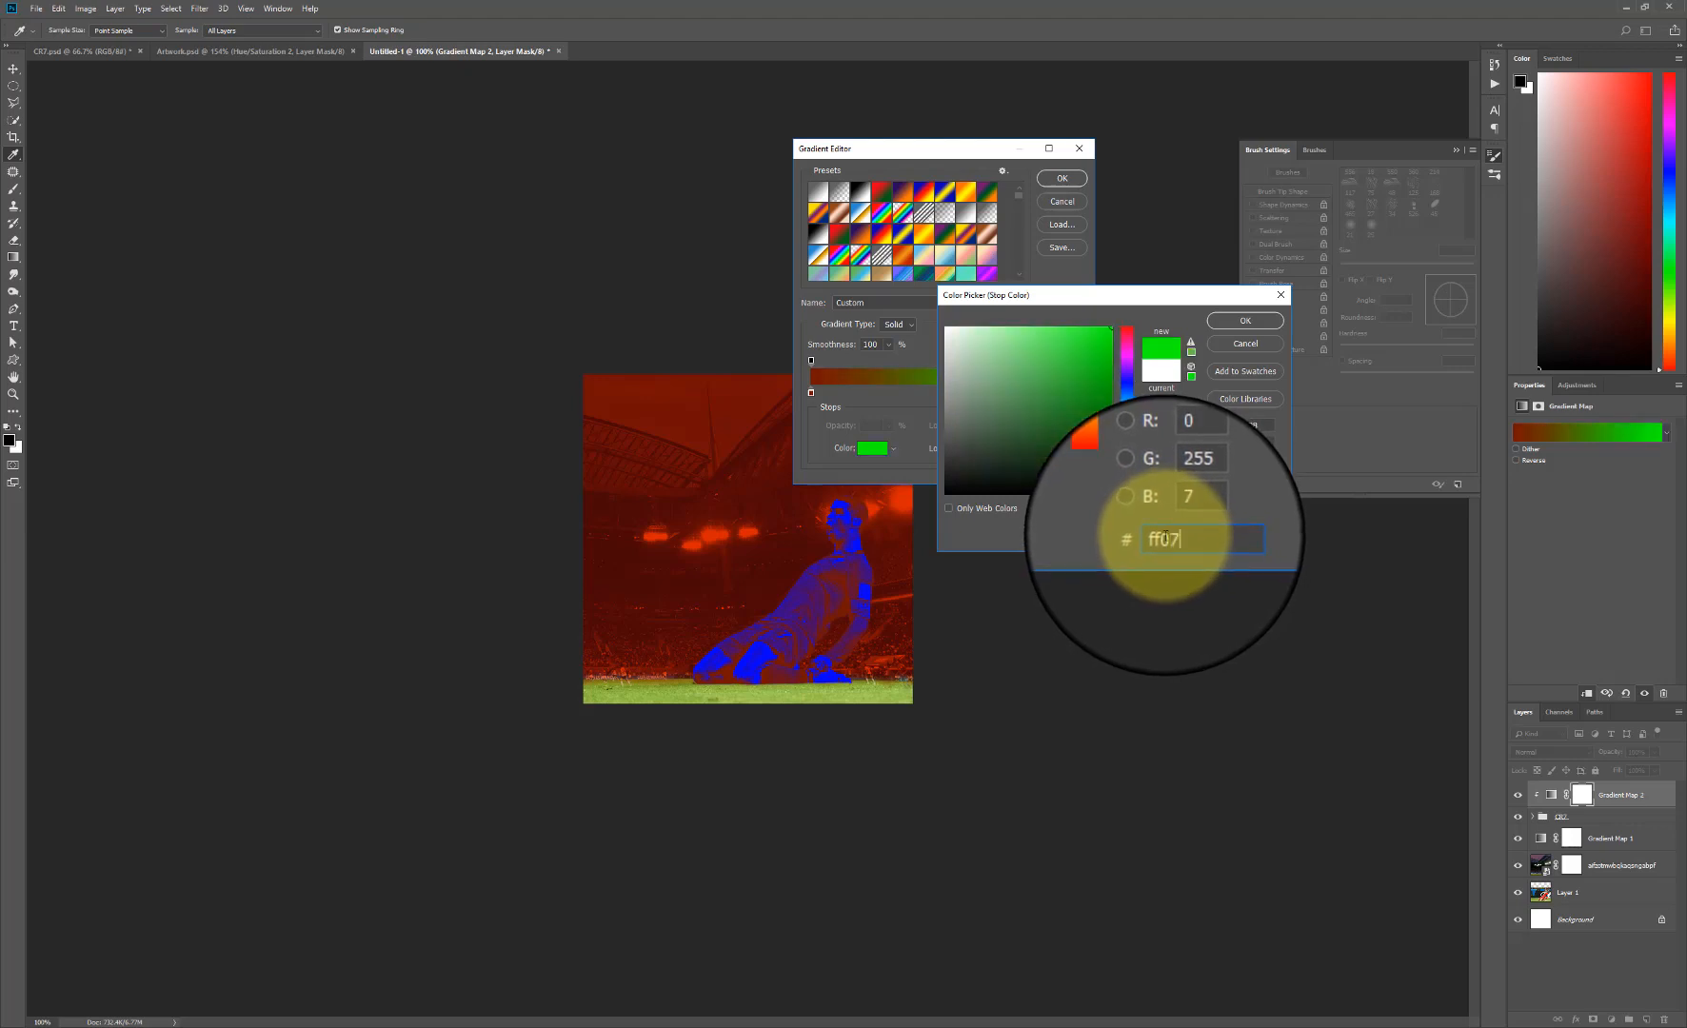
text(07)
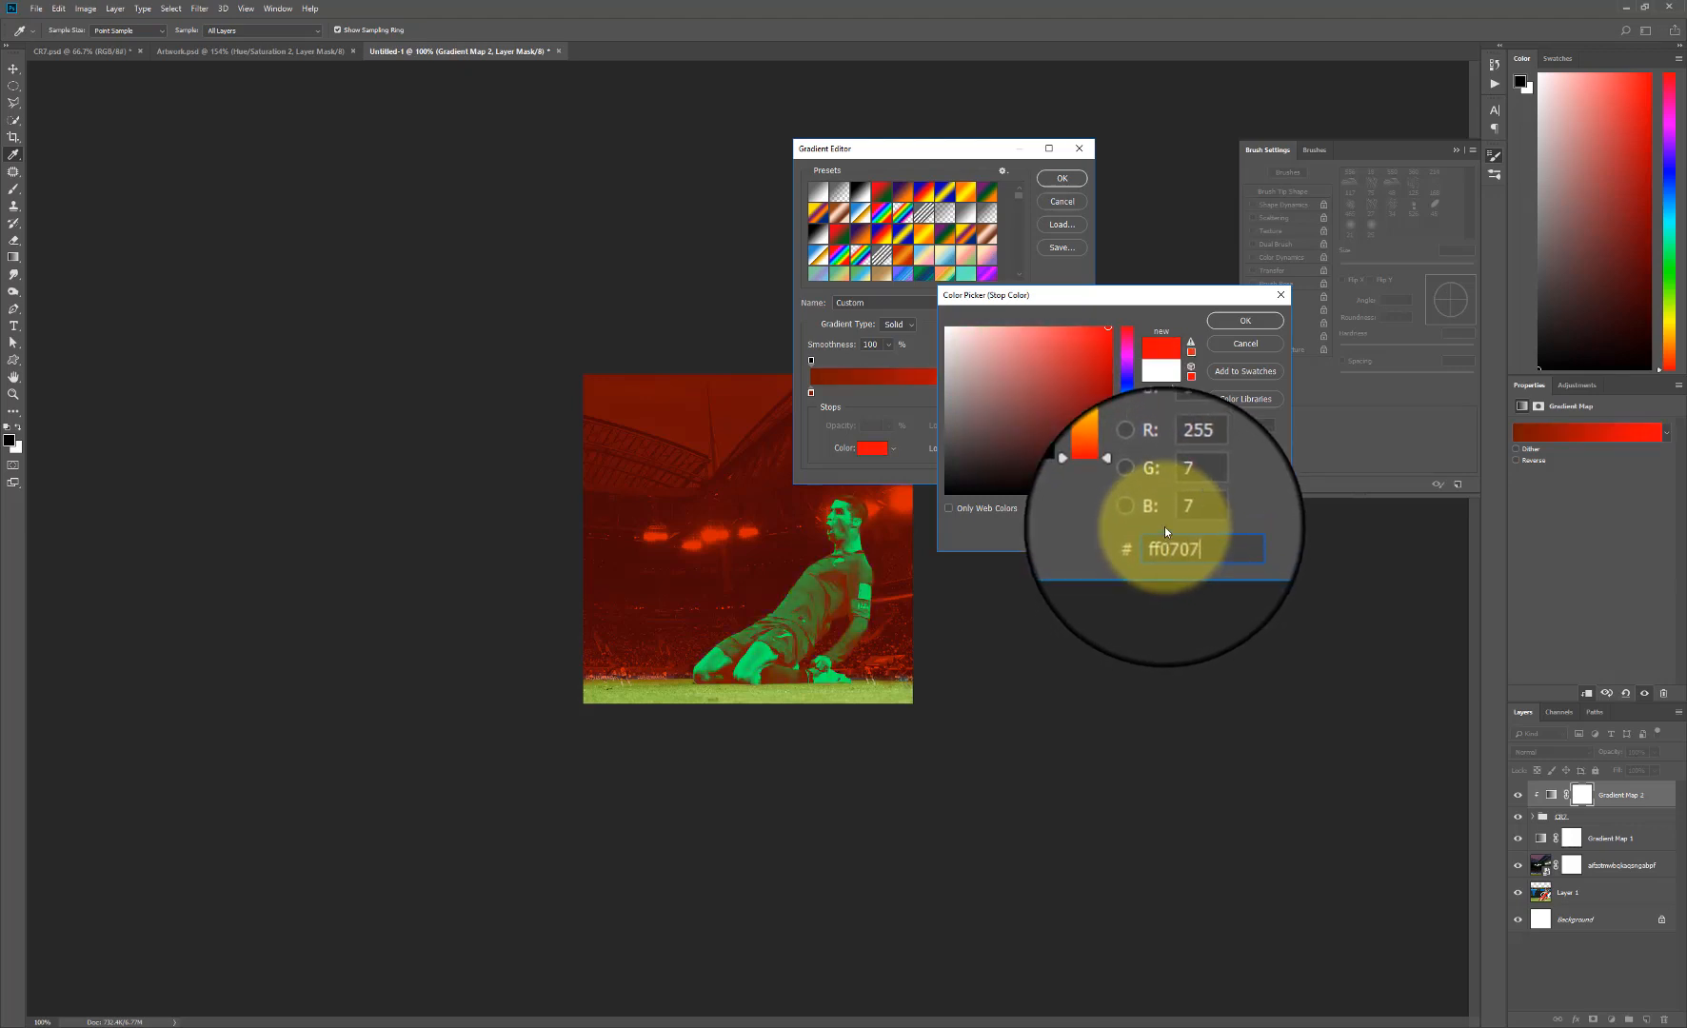
click(1263, 322)
click(1086, 184)
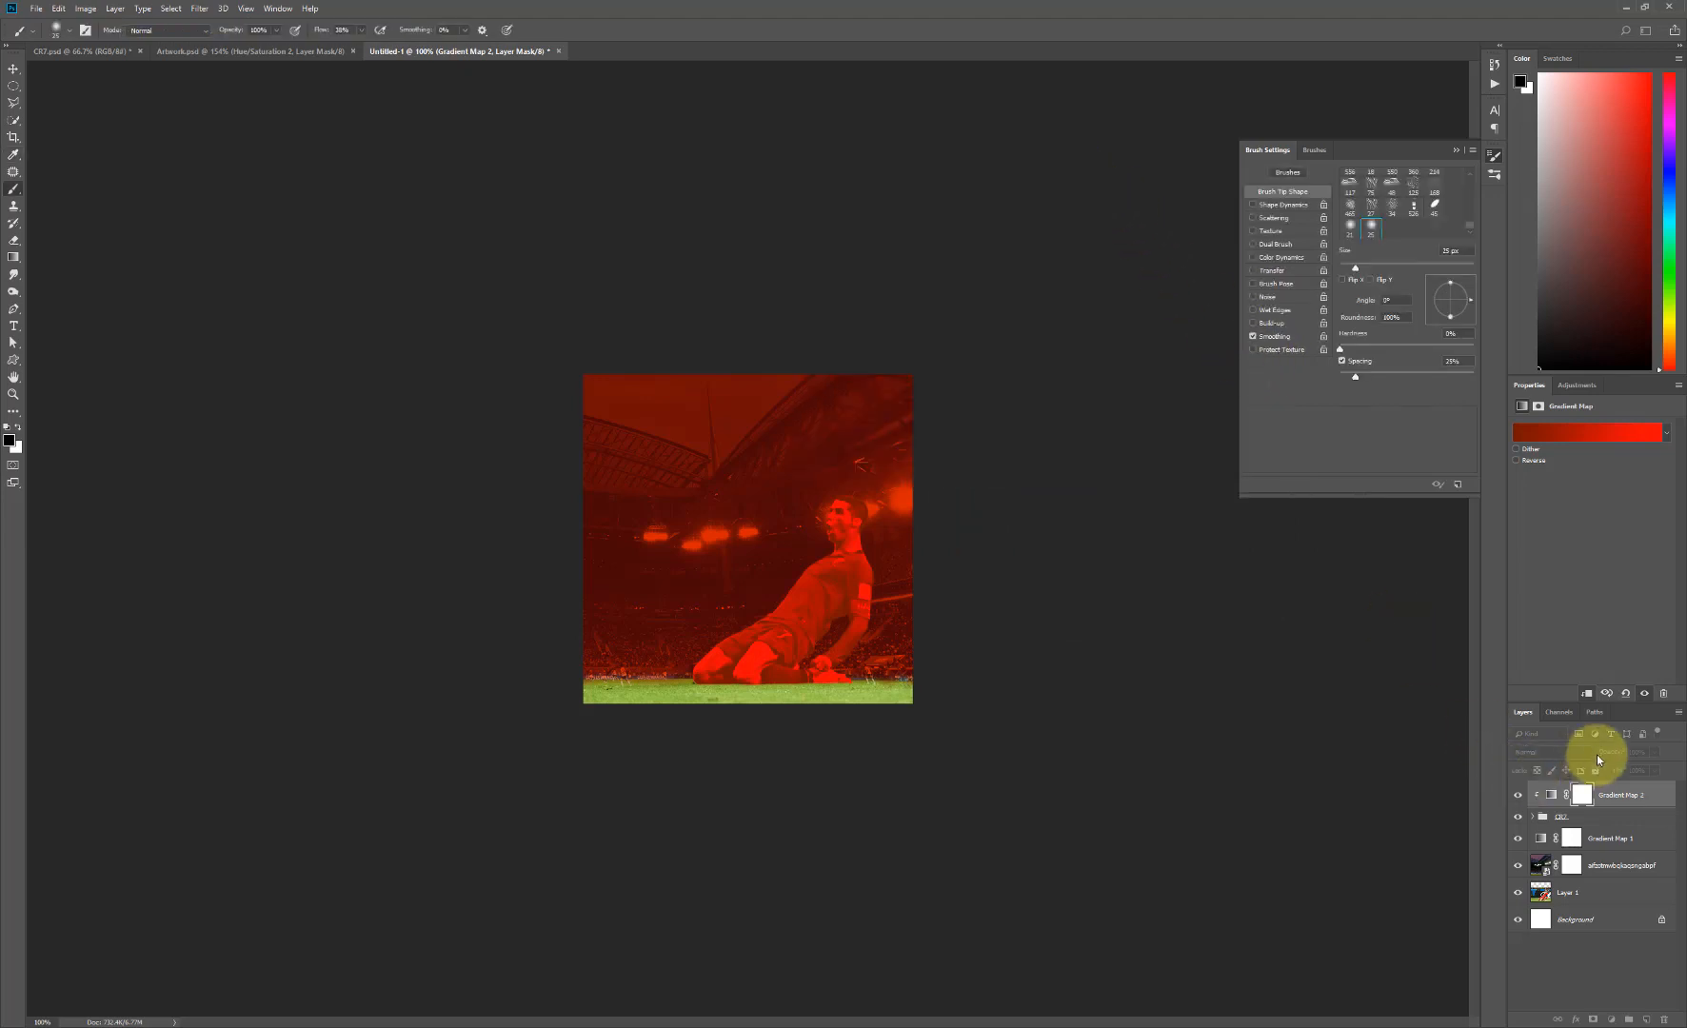
- Set the clipped Gradient Map layer's opacity to 40% and its blend mode to Lighten
click(1646, 752)
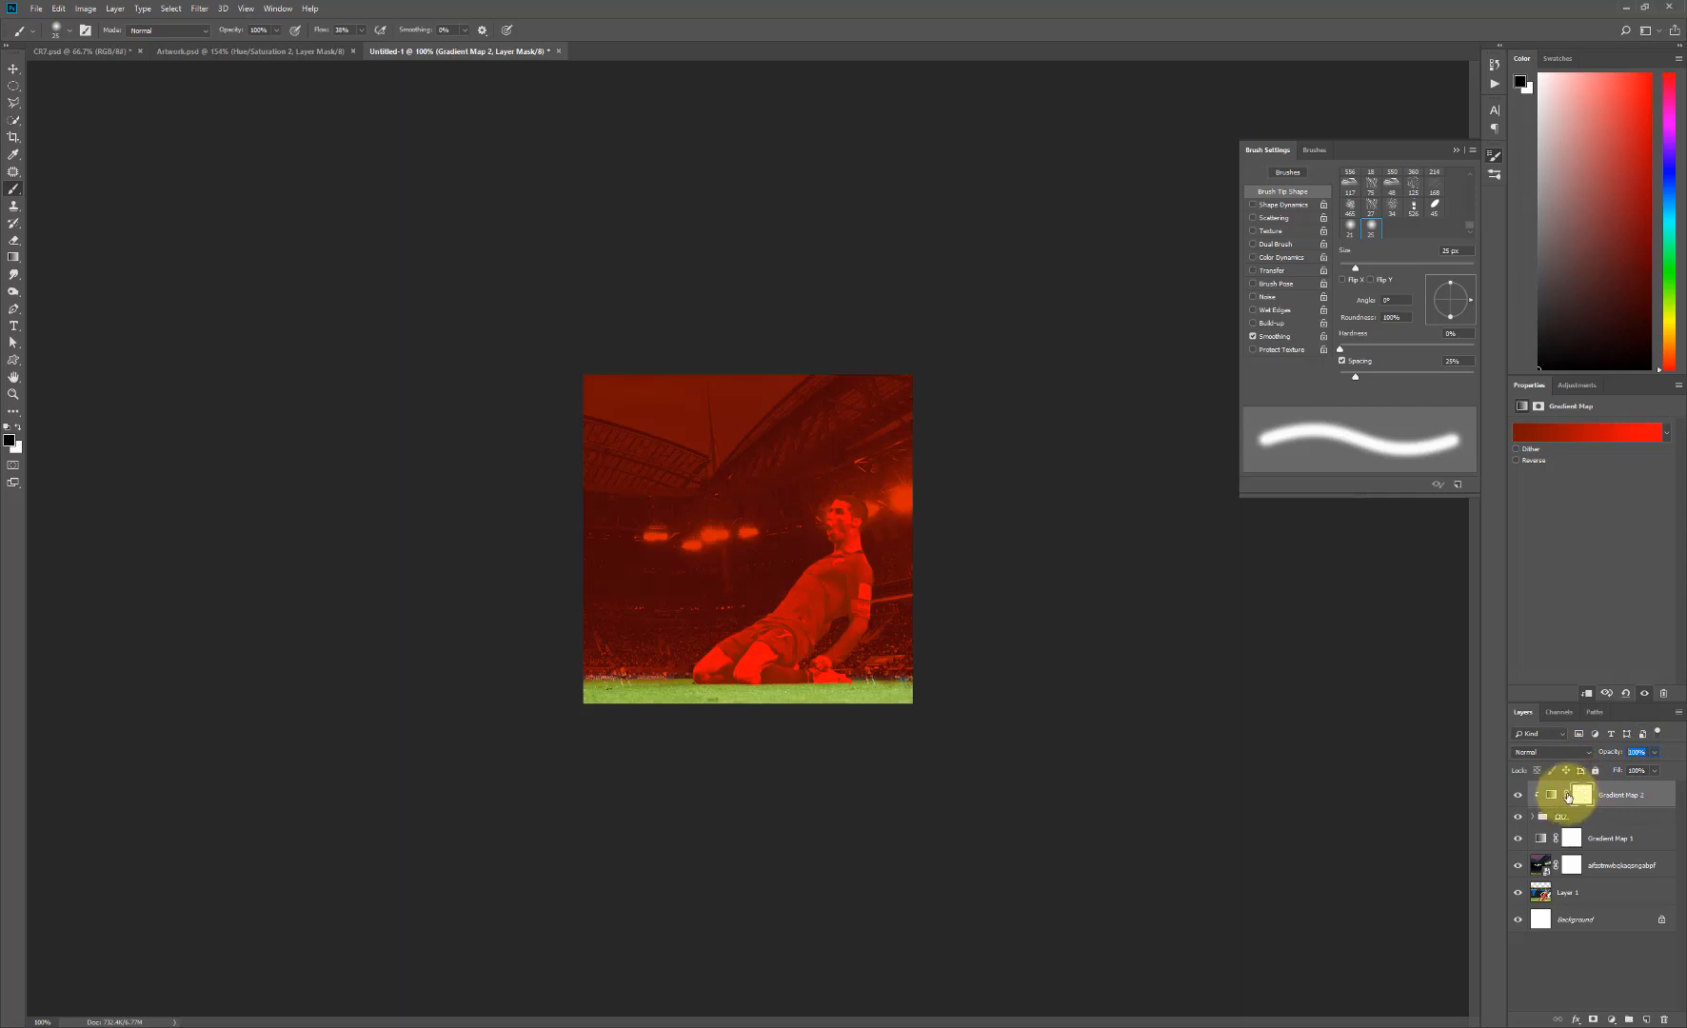
text(40)
key(Return)
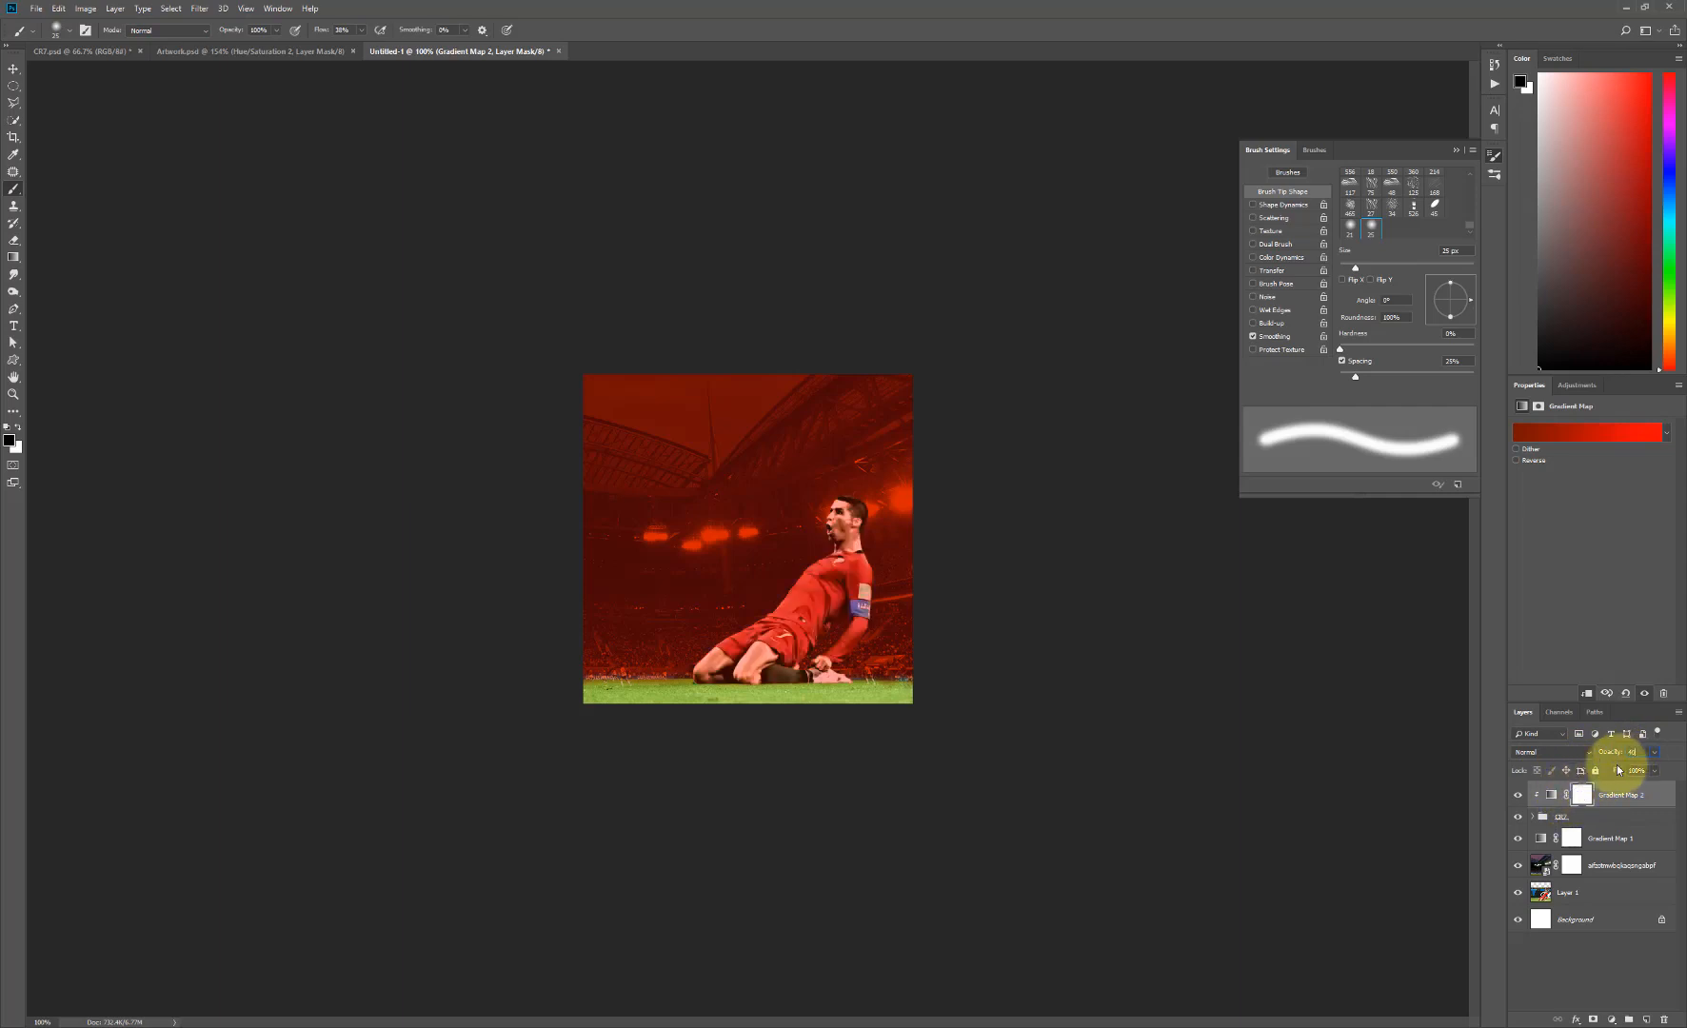
click(1551, 752)
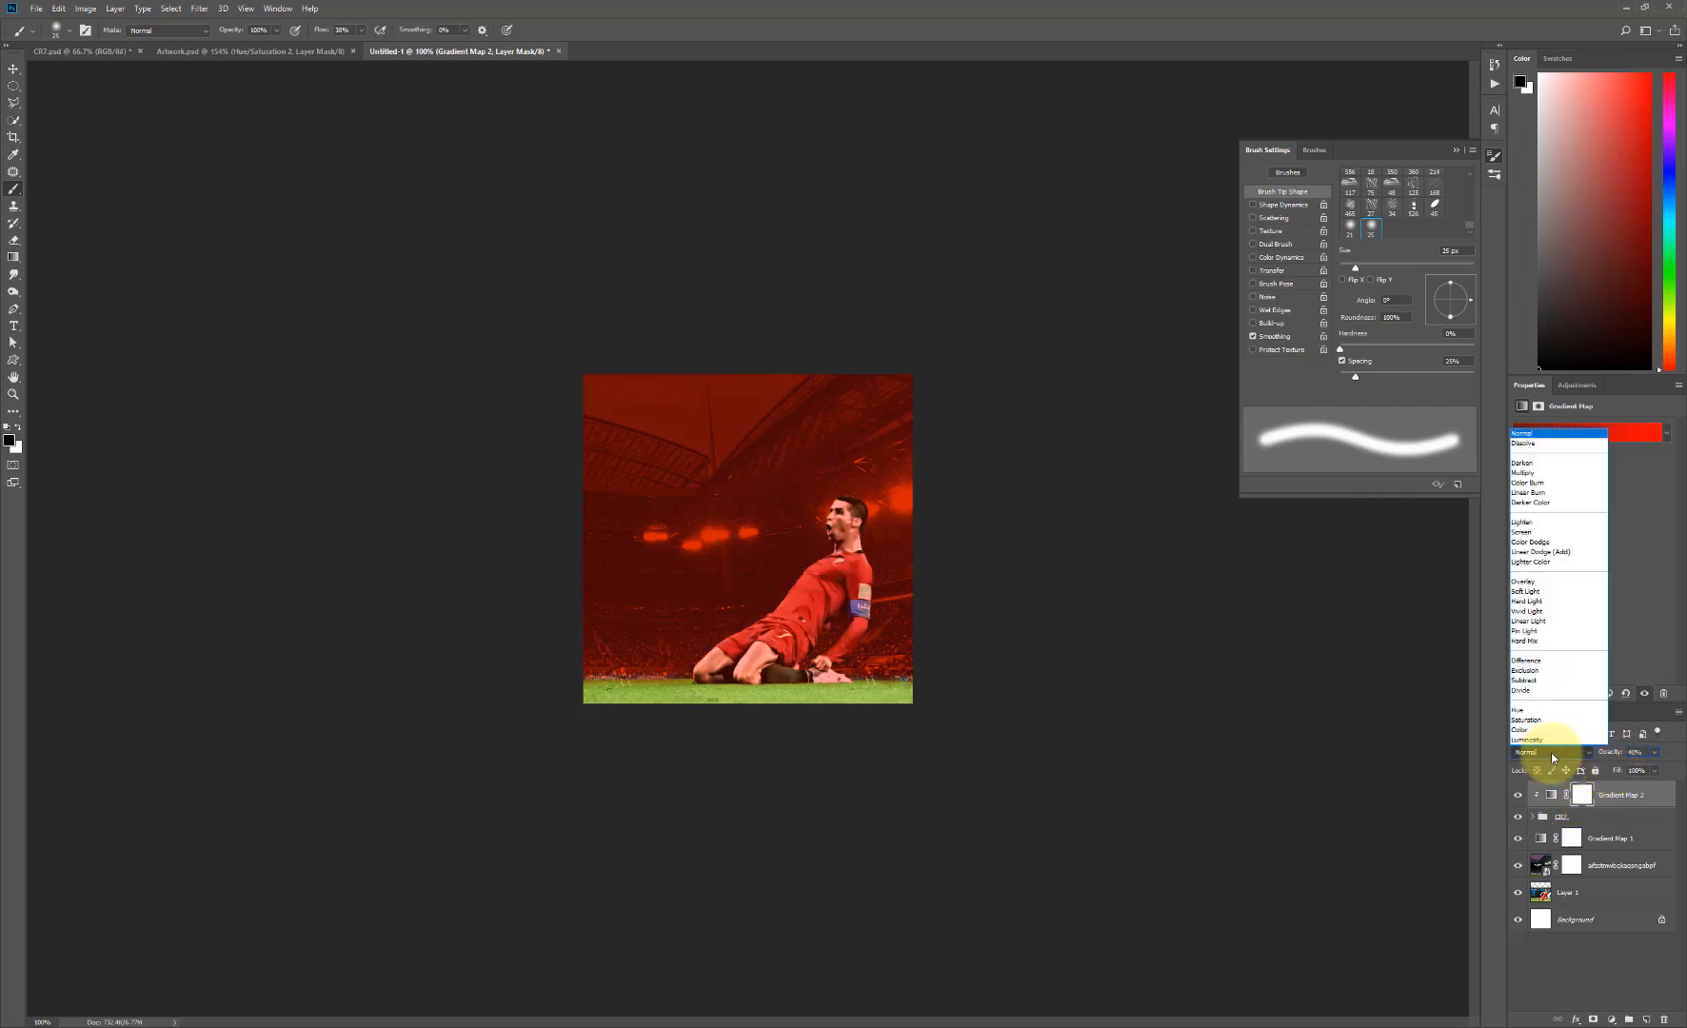
click(1538, 523)
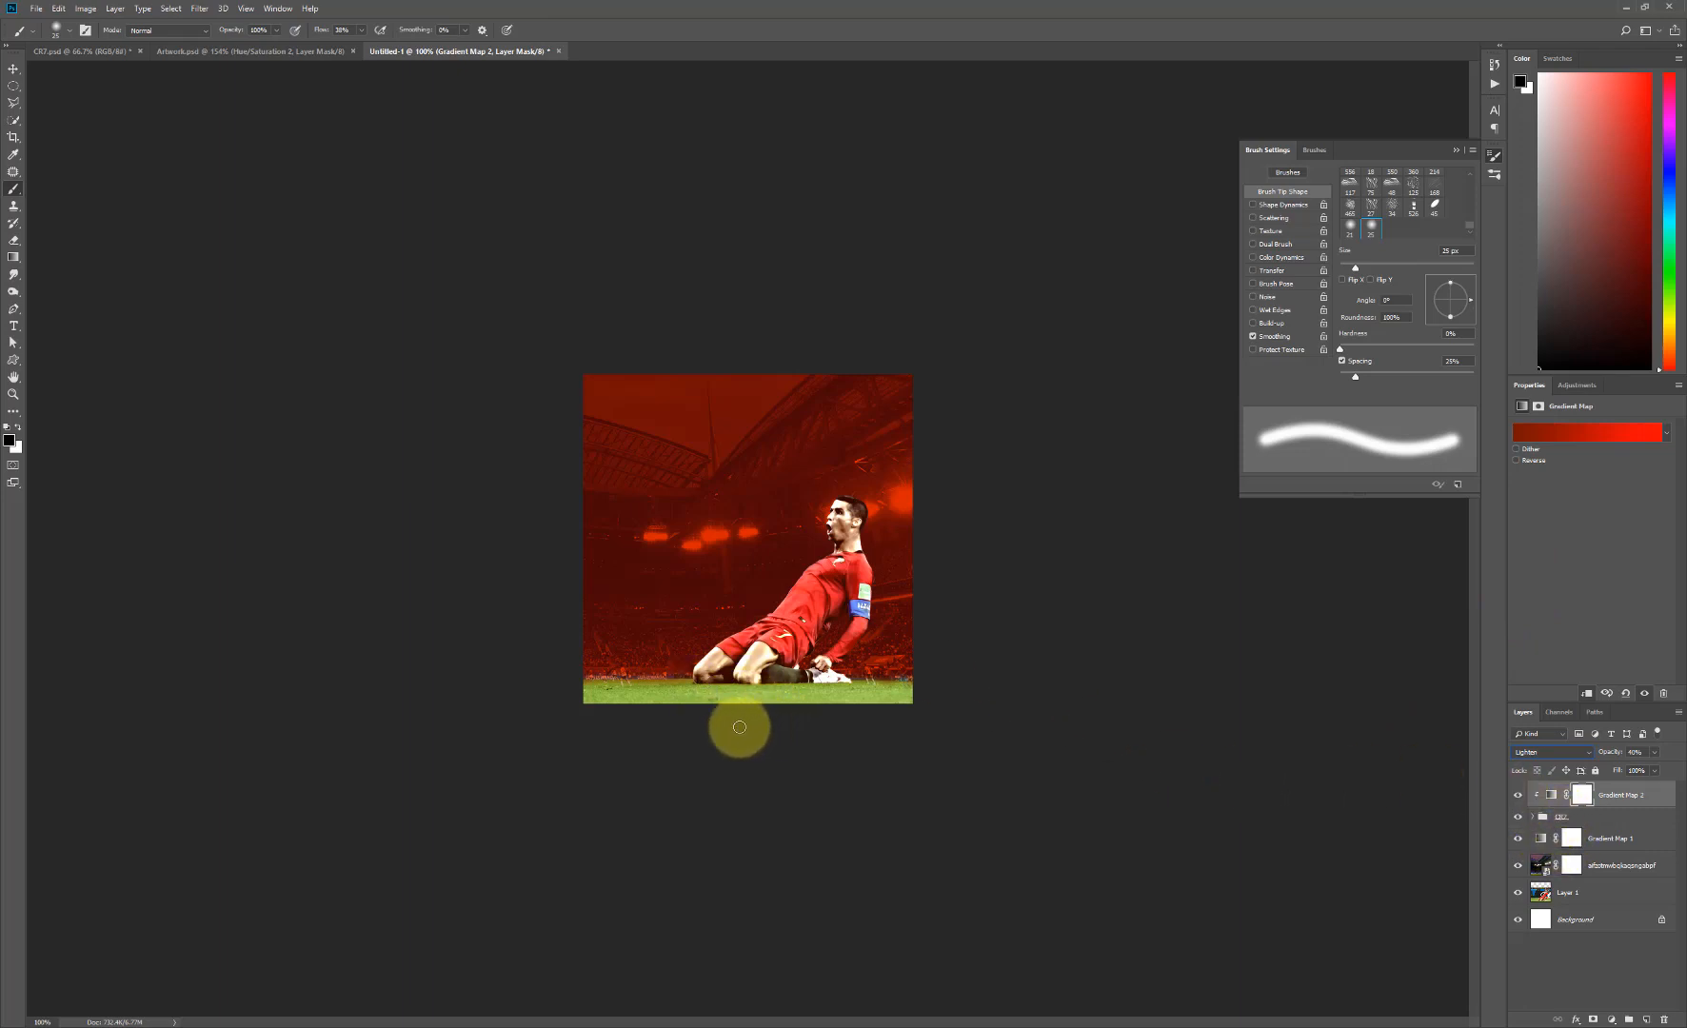
- Place the grey sand-explosion PNG from the Excercise_files folder, scaled to about 22% over the player's front knee, keeping it a smart object
click(319, 1019)
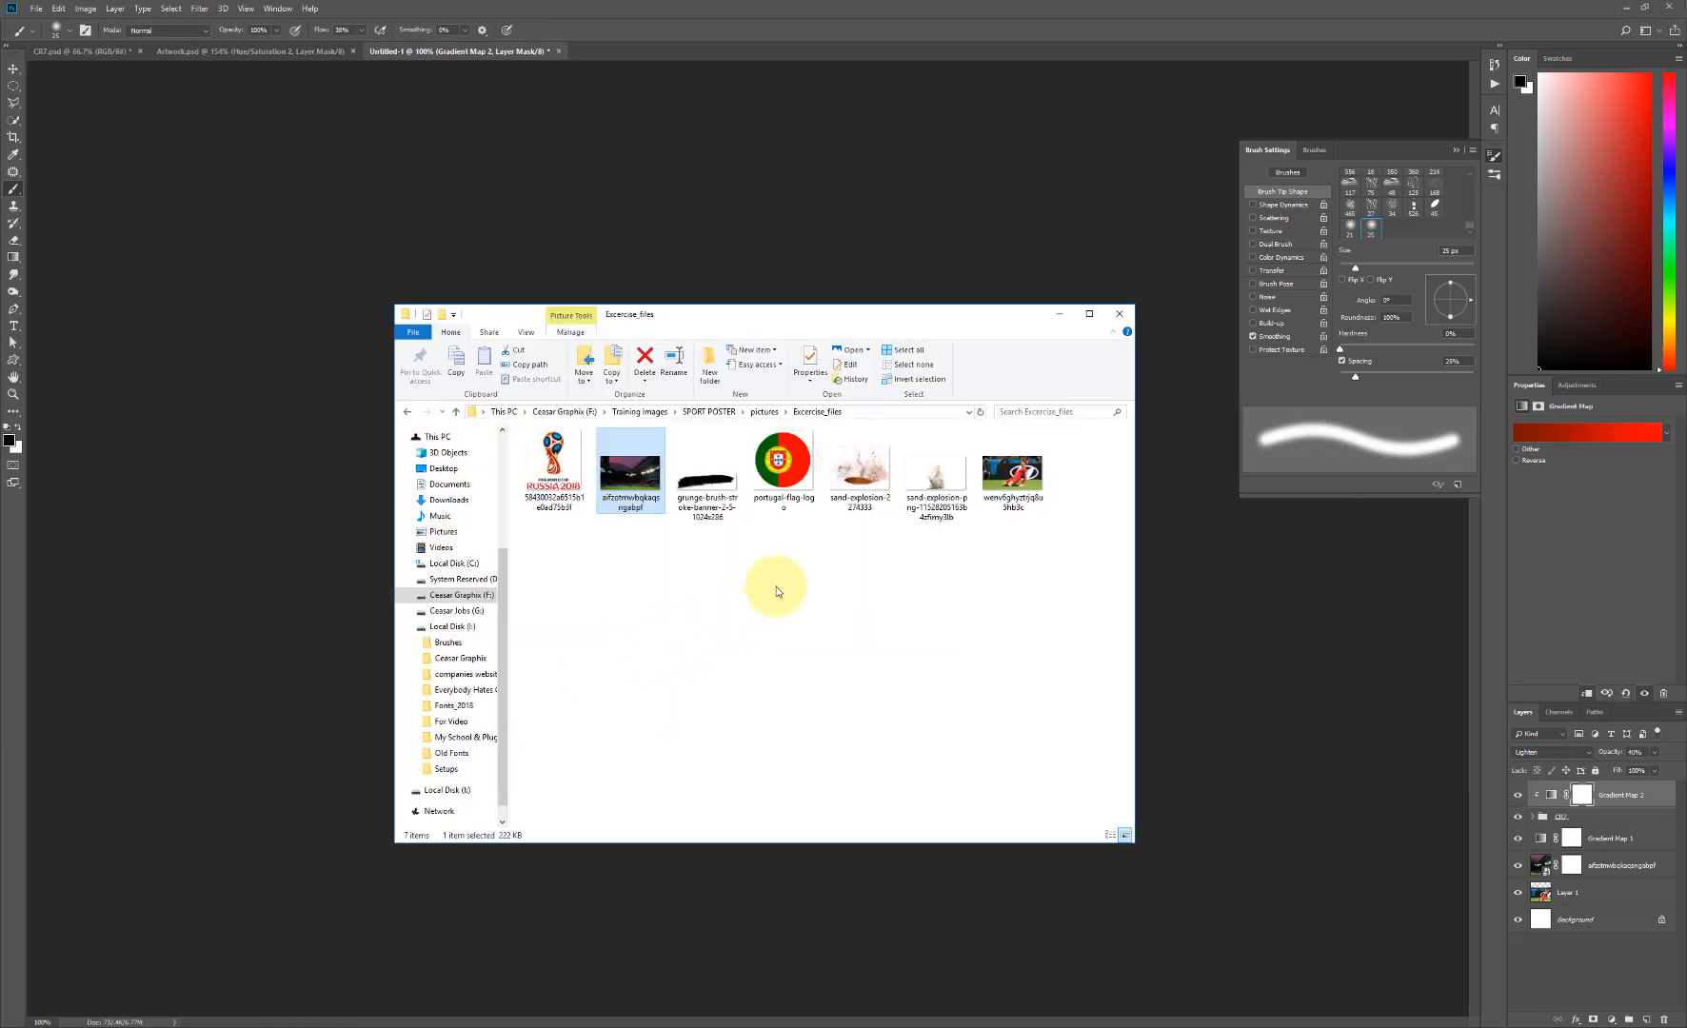
click(935, 481)
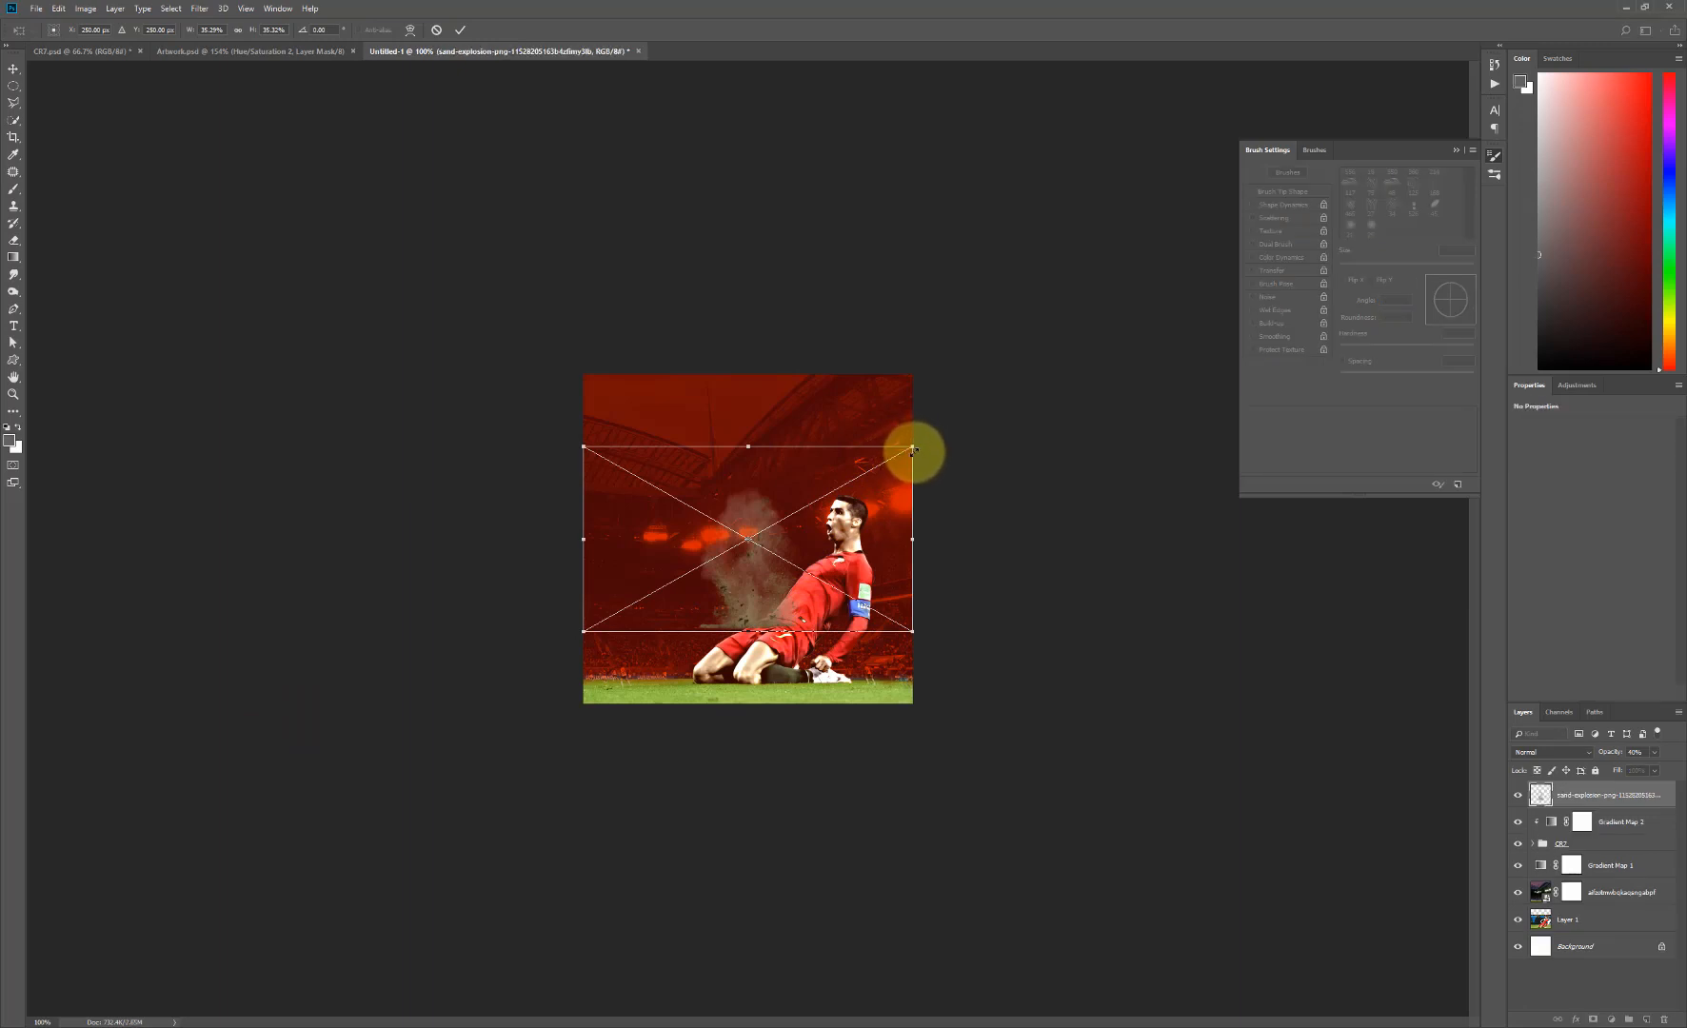
drag(912, 447, 867, 490)
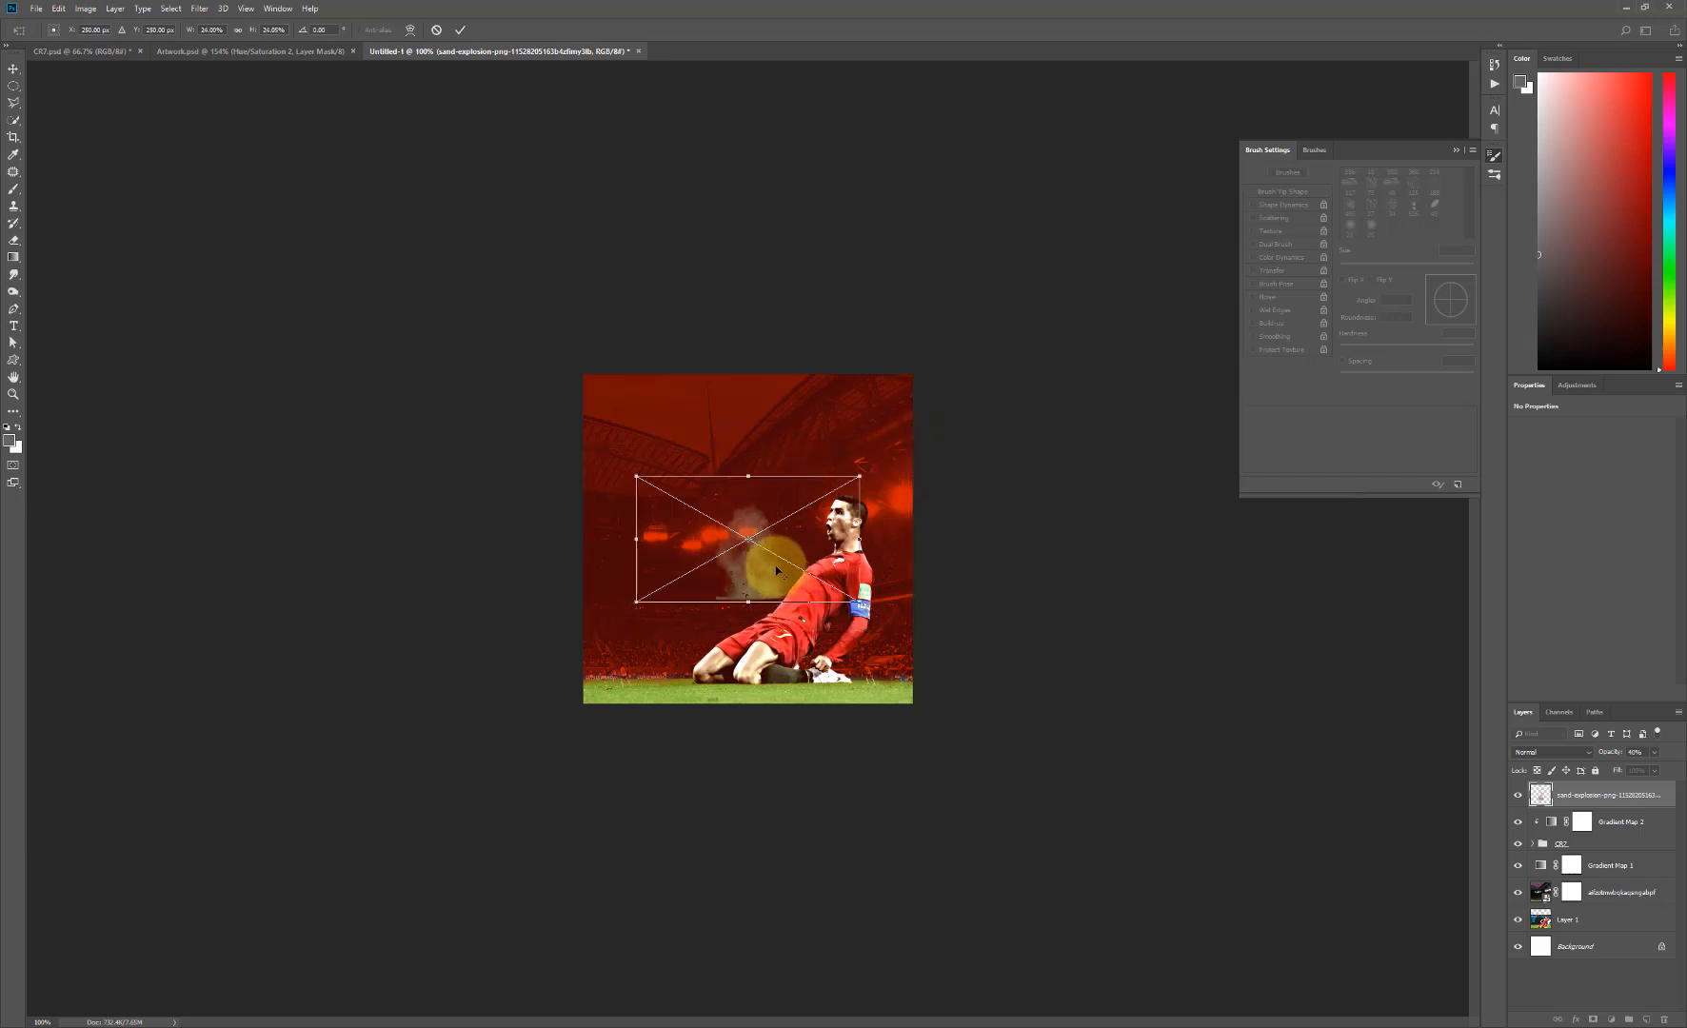
drag(771, 584, 724, 657)
drag(807, 562, 798, 565)
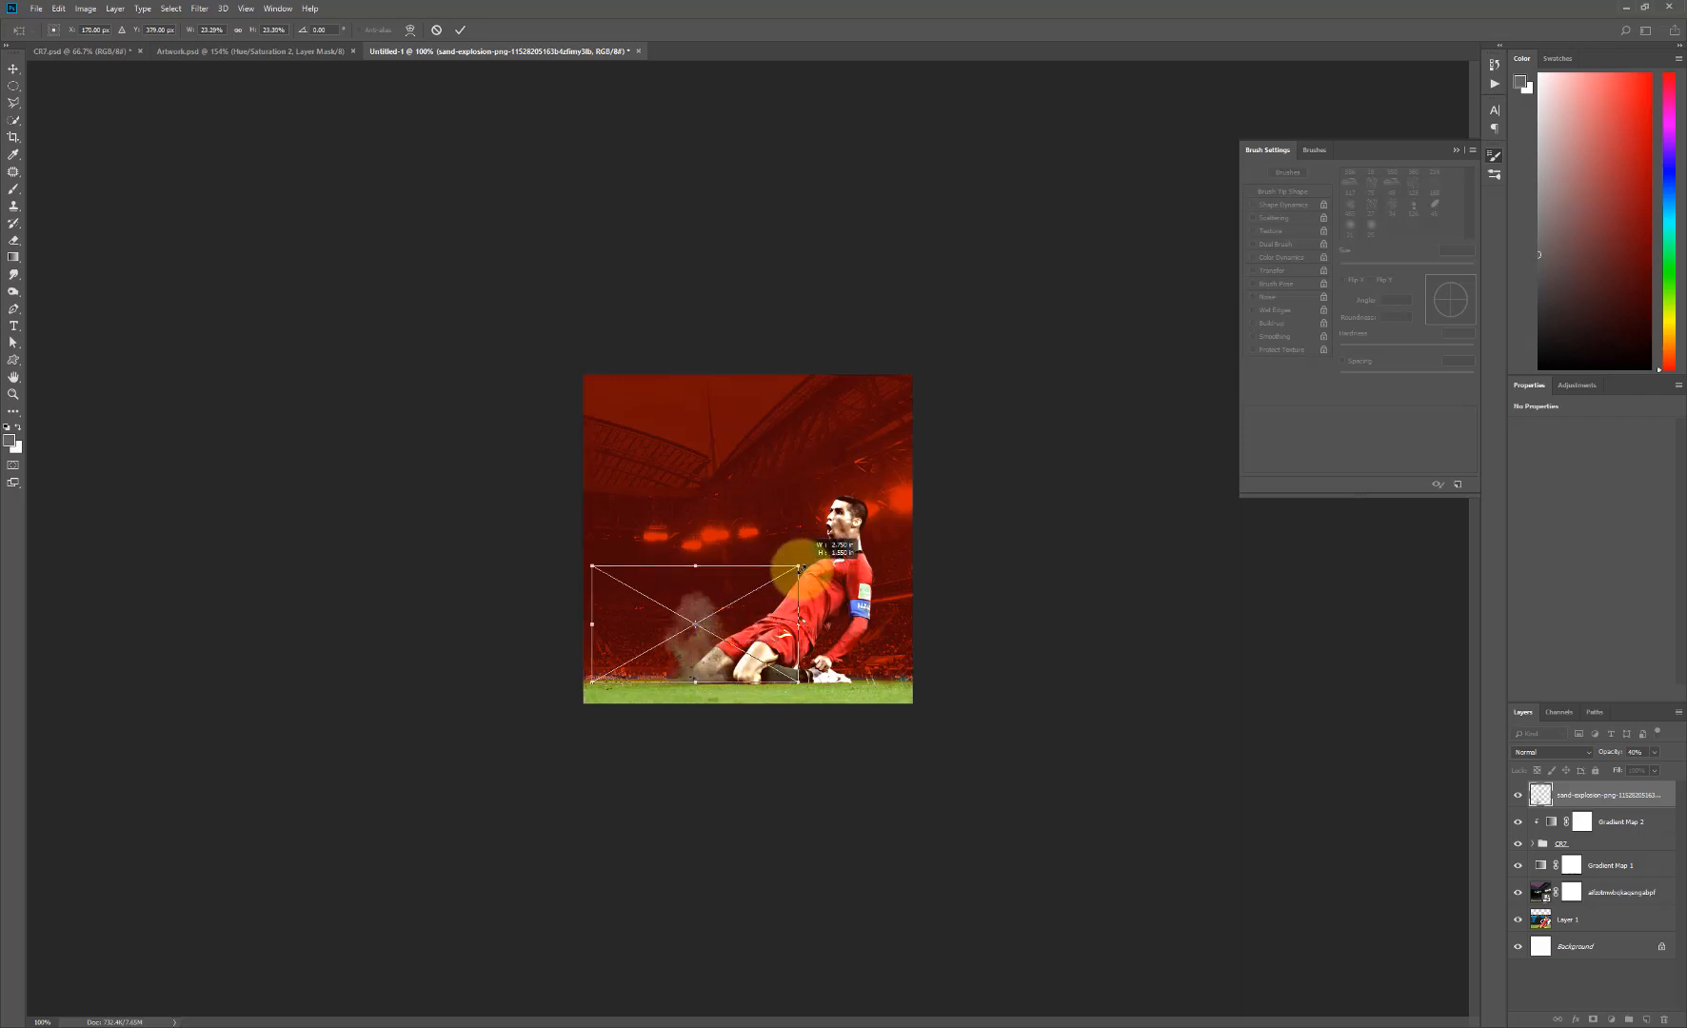
drag(716, 666, 718, 669)
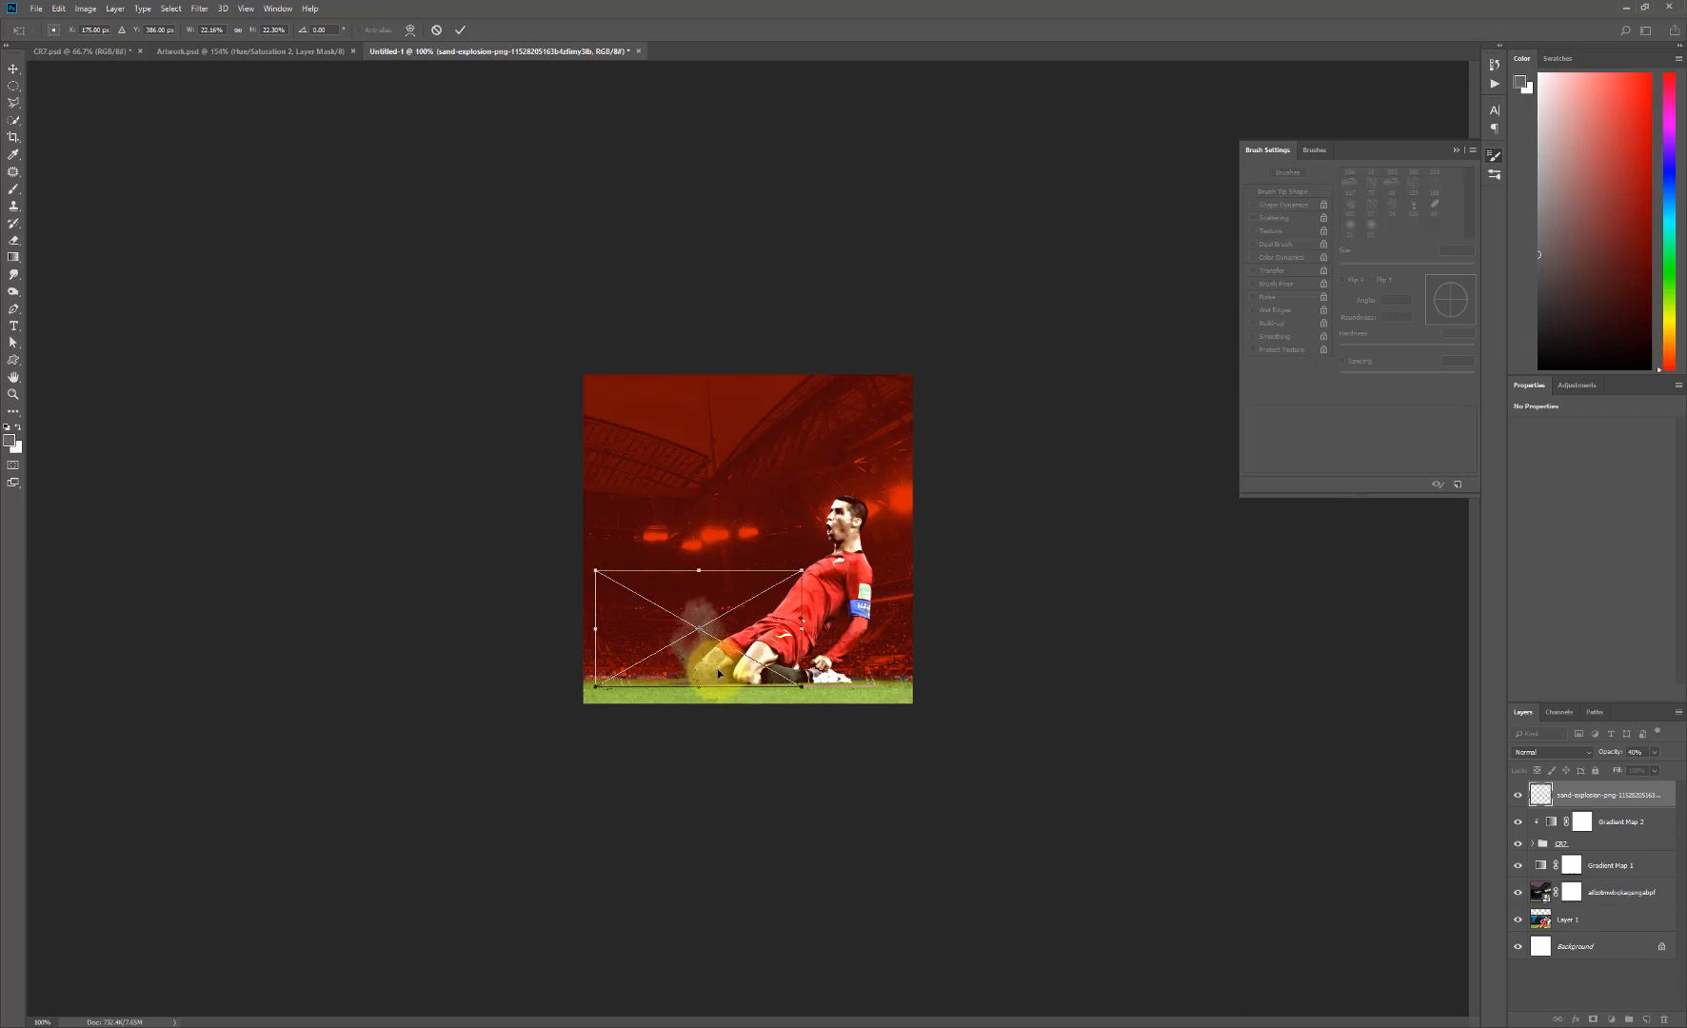
key(Return)
click(718, 678)
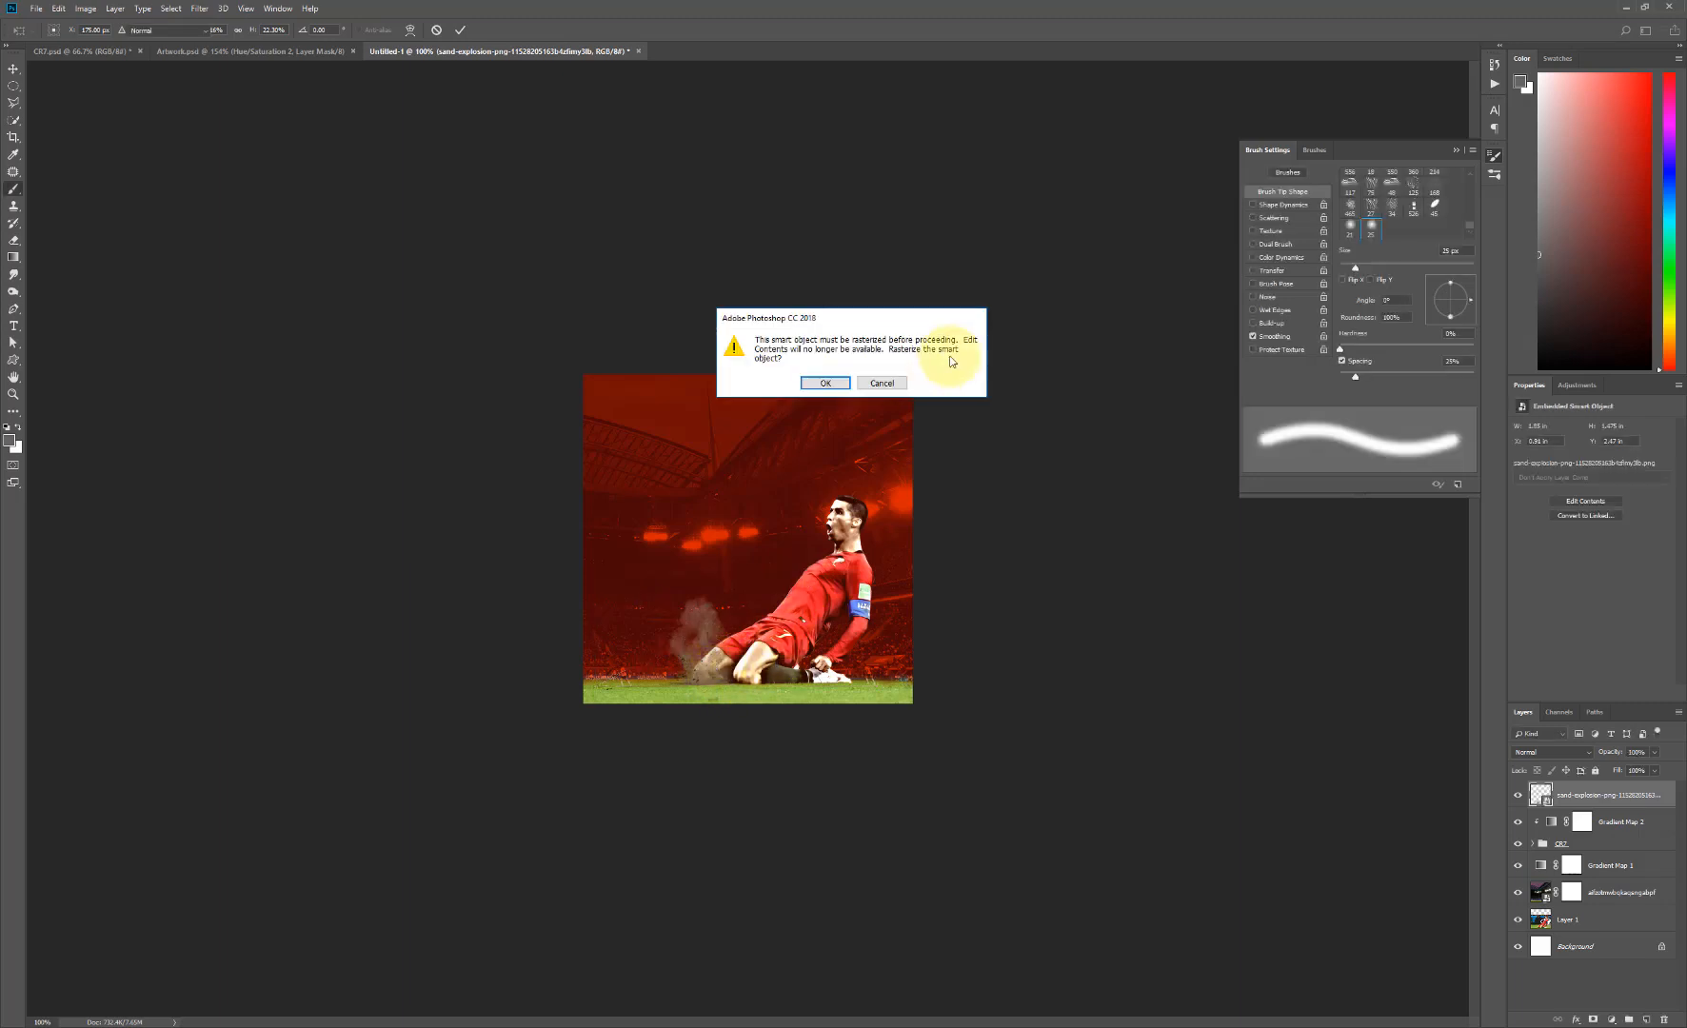
click(882, 384)
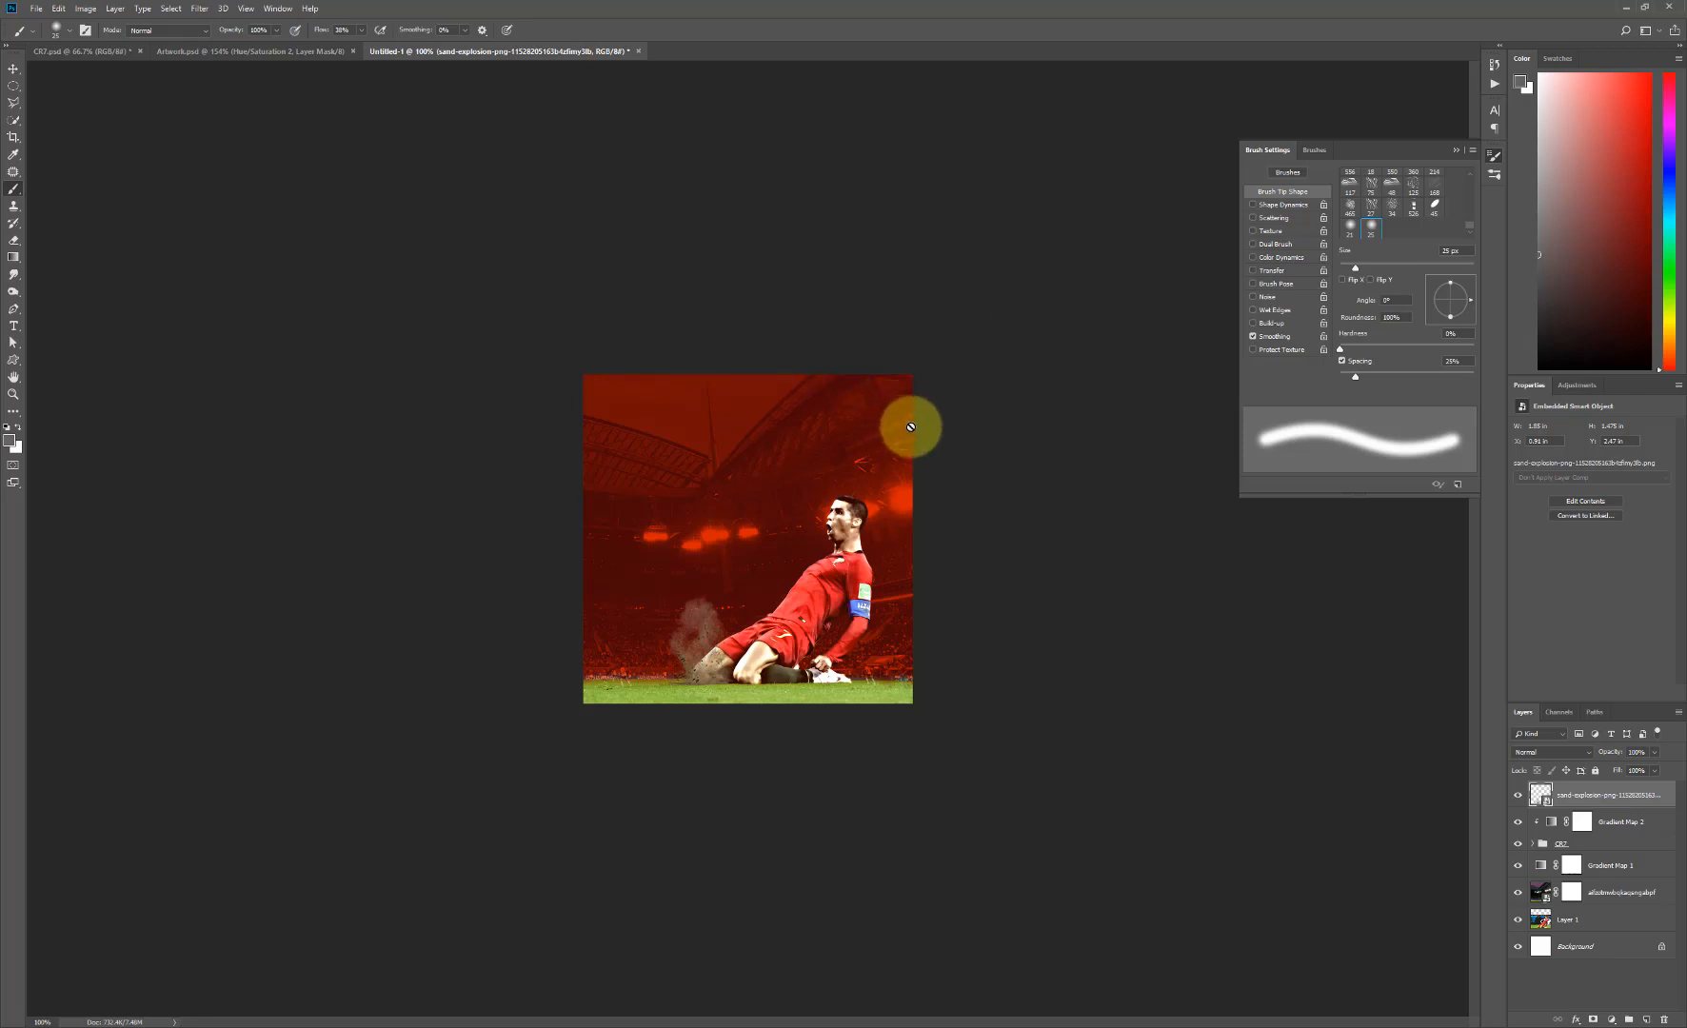
- Mask the sand-explosion layer, painting black over the dust's upper and outer parts with an enlarged soft brush, and duplicate the masked layer
click(1594, 1020)
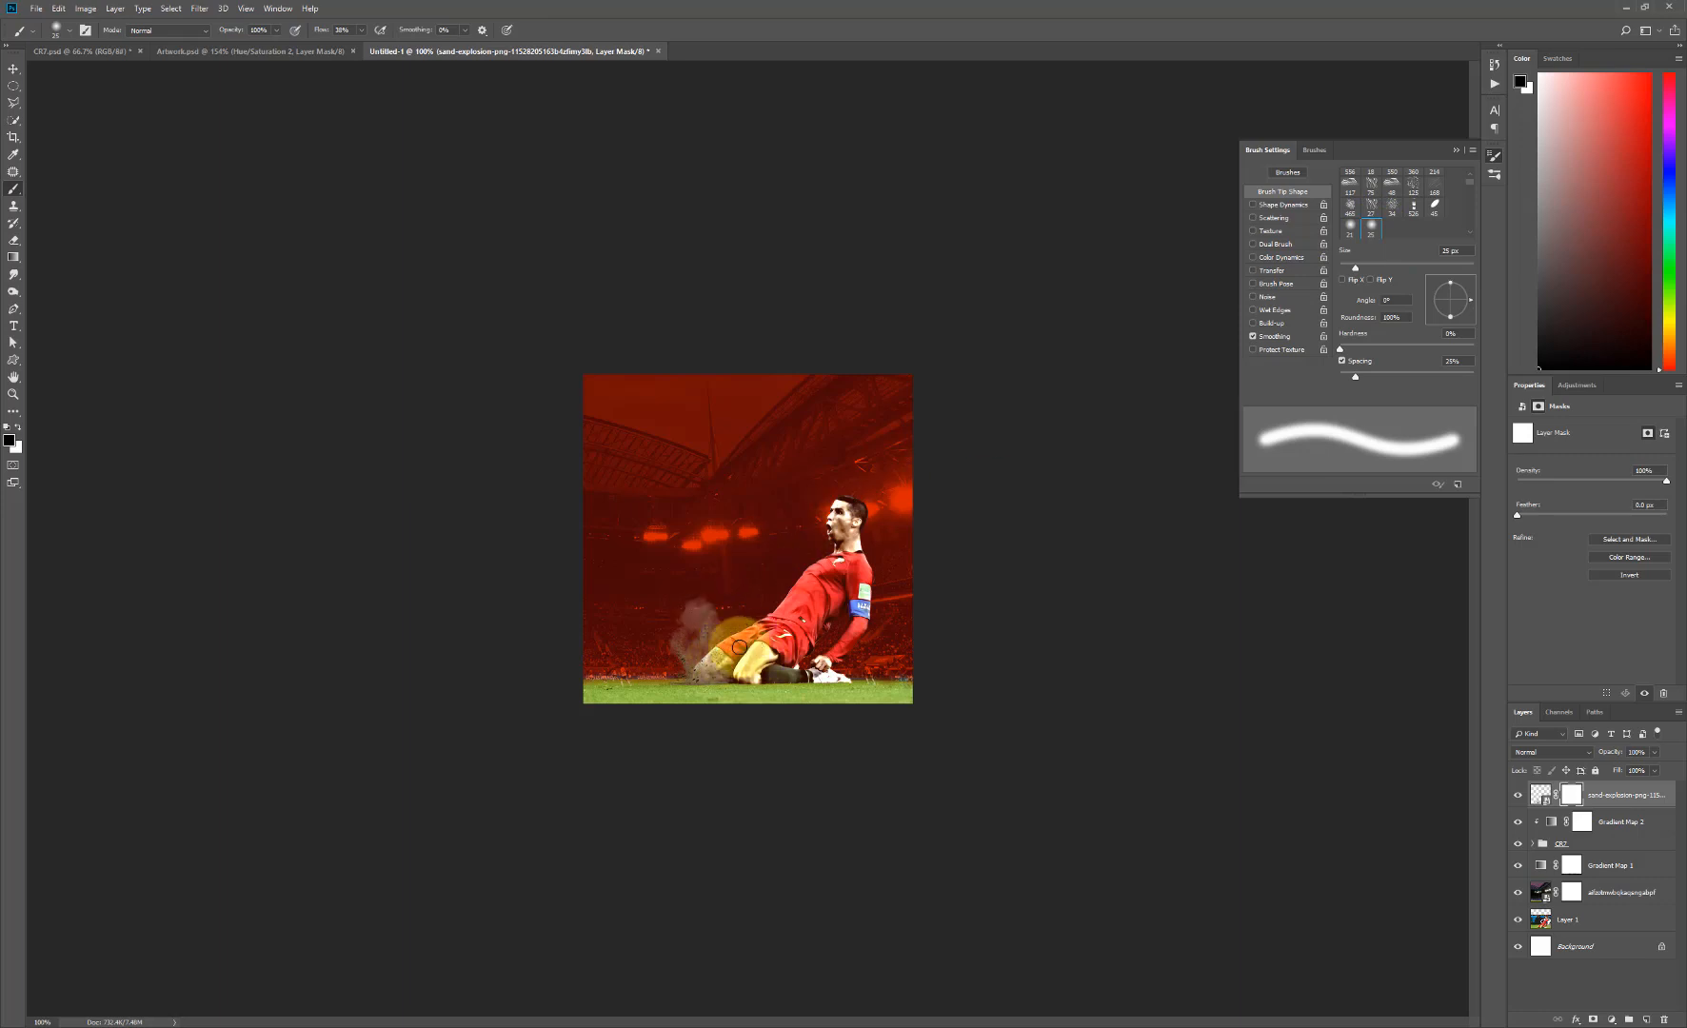
key(bracketright)
mouse_move(693, 618)
mouse_down()
mouse_move(716, 610)
mouse_move(661, 645)
mouse_up()
mouse_move(662, 663)
mouse_down()
mouse_move(700, 622)
mouse_move(719, 630)
mouse_move(685, 597)
mouse_move(667, 666)
mouse_move(662, 633)
mouse_move(726, 595)
mouse_up()
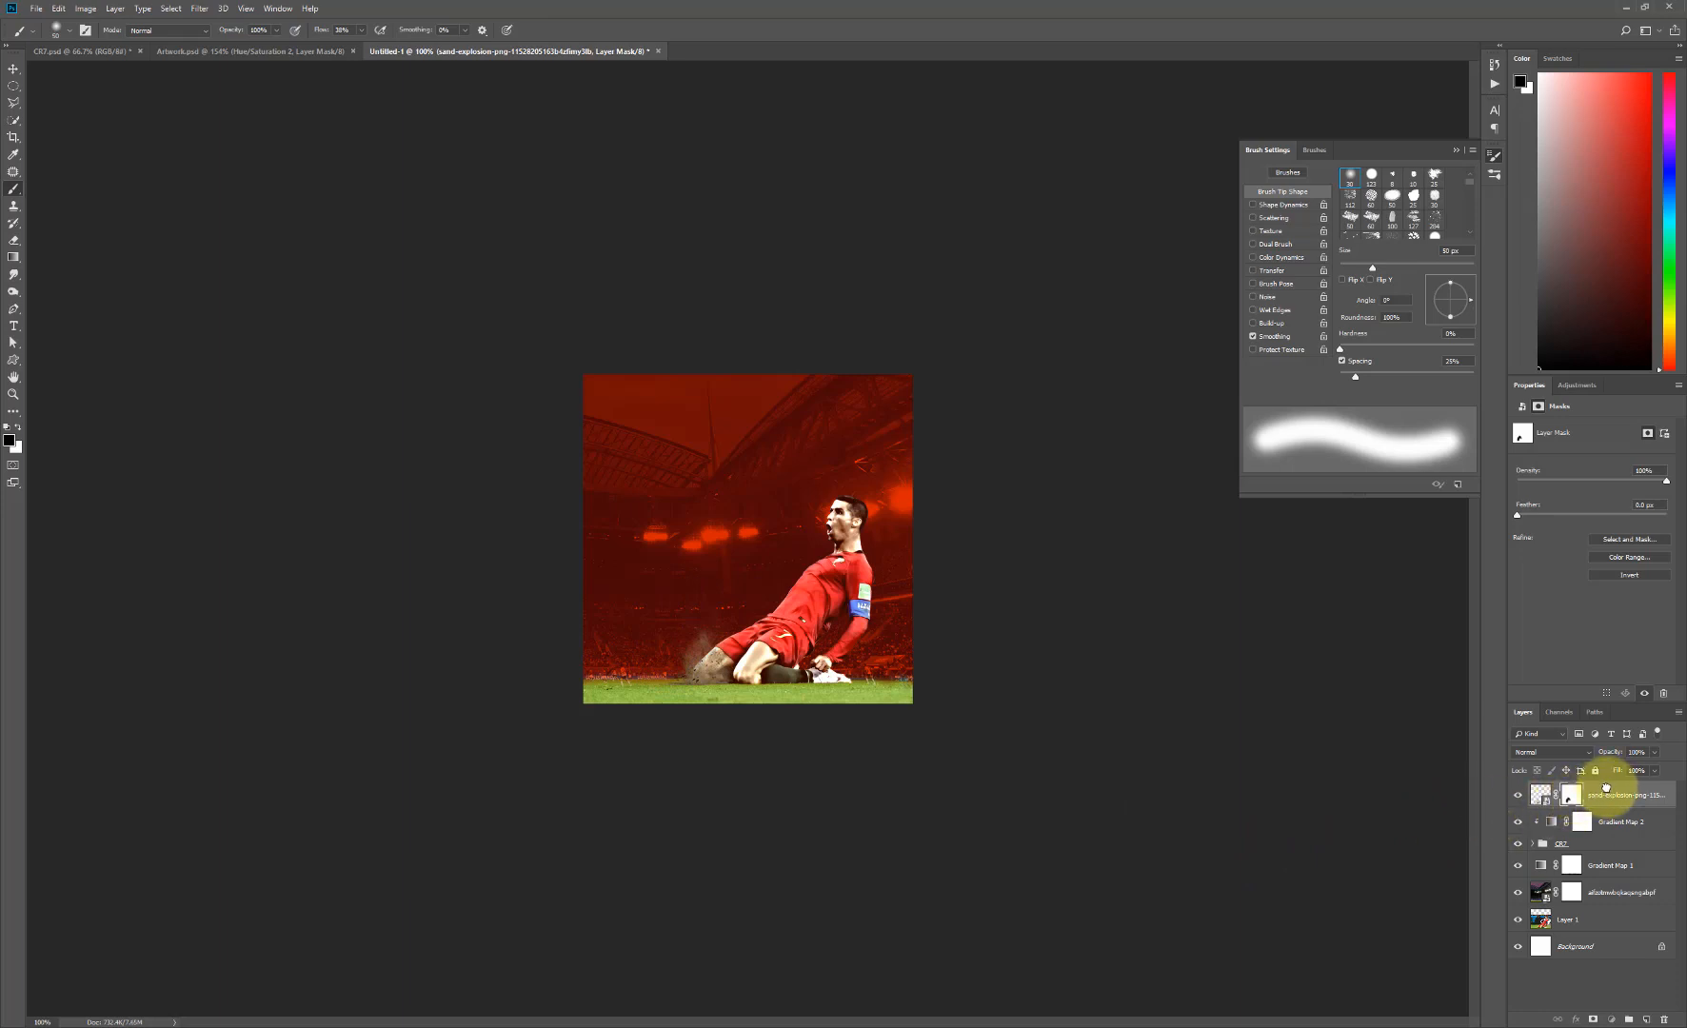
drag(1607, 787, 1647, 1018)
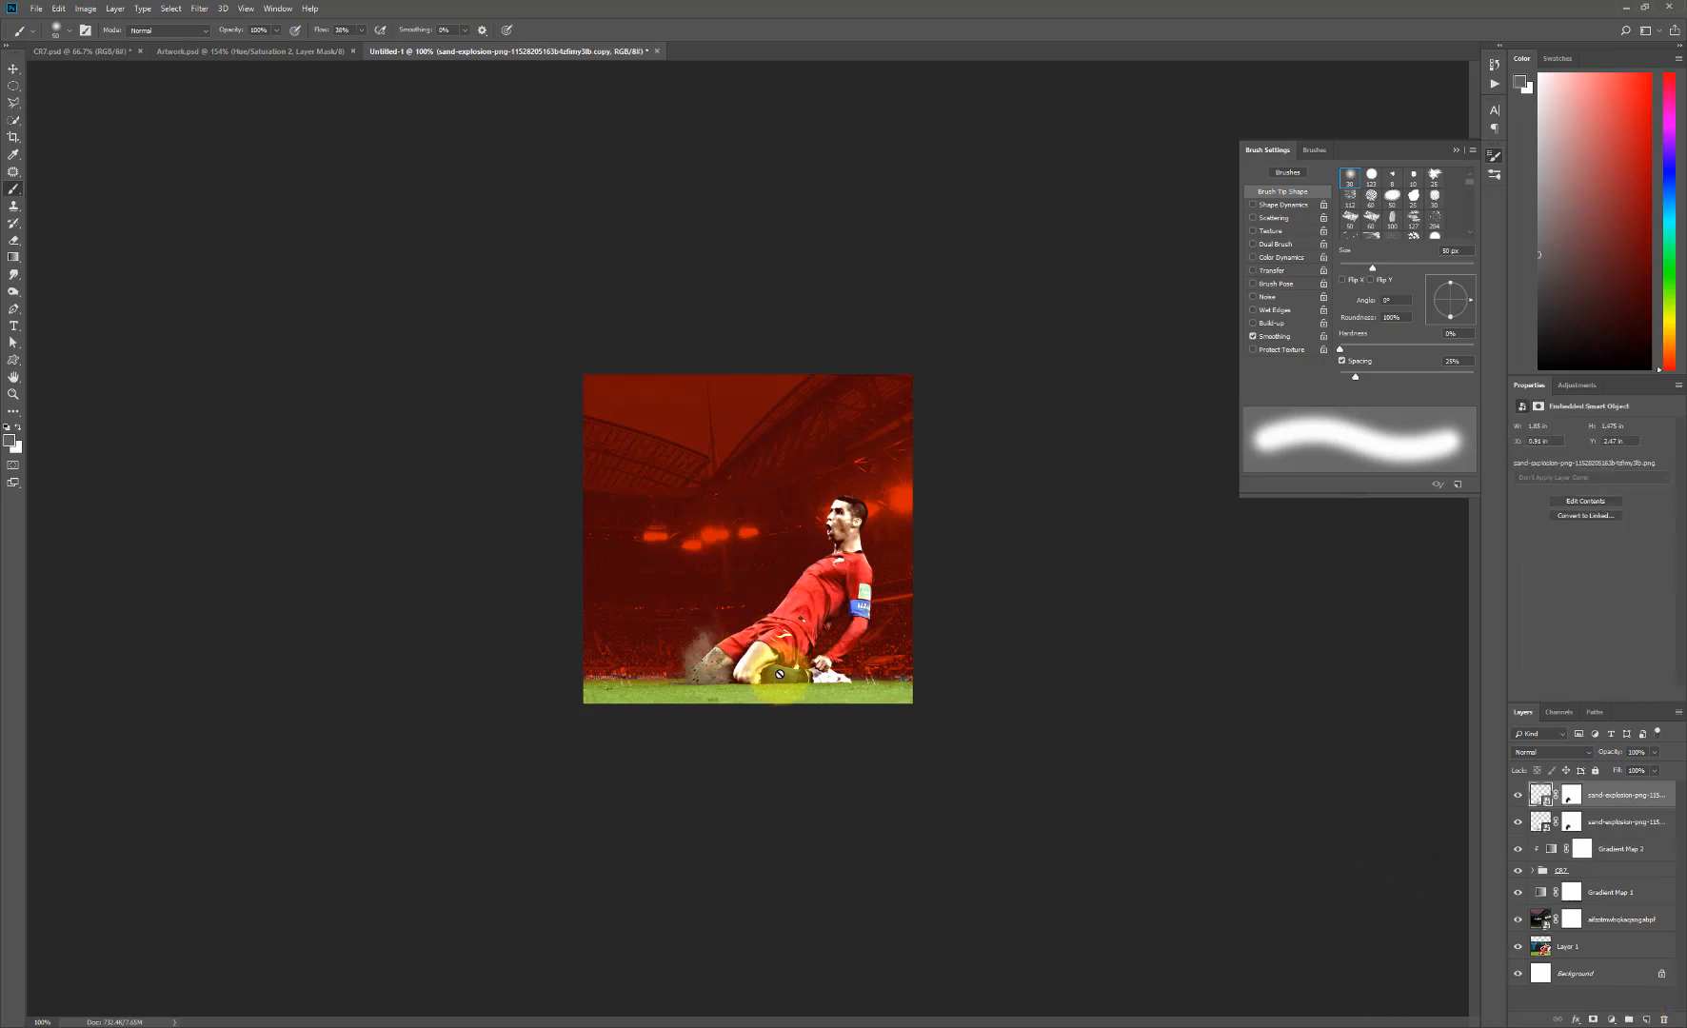
- Try the Soft Light blend mode on the original sand-explosion layer with its copy hidden, restore Normal, and show and reselect the copy
click(1518, 797)
click(1597, 822)
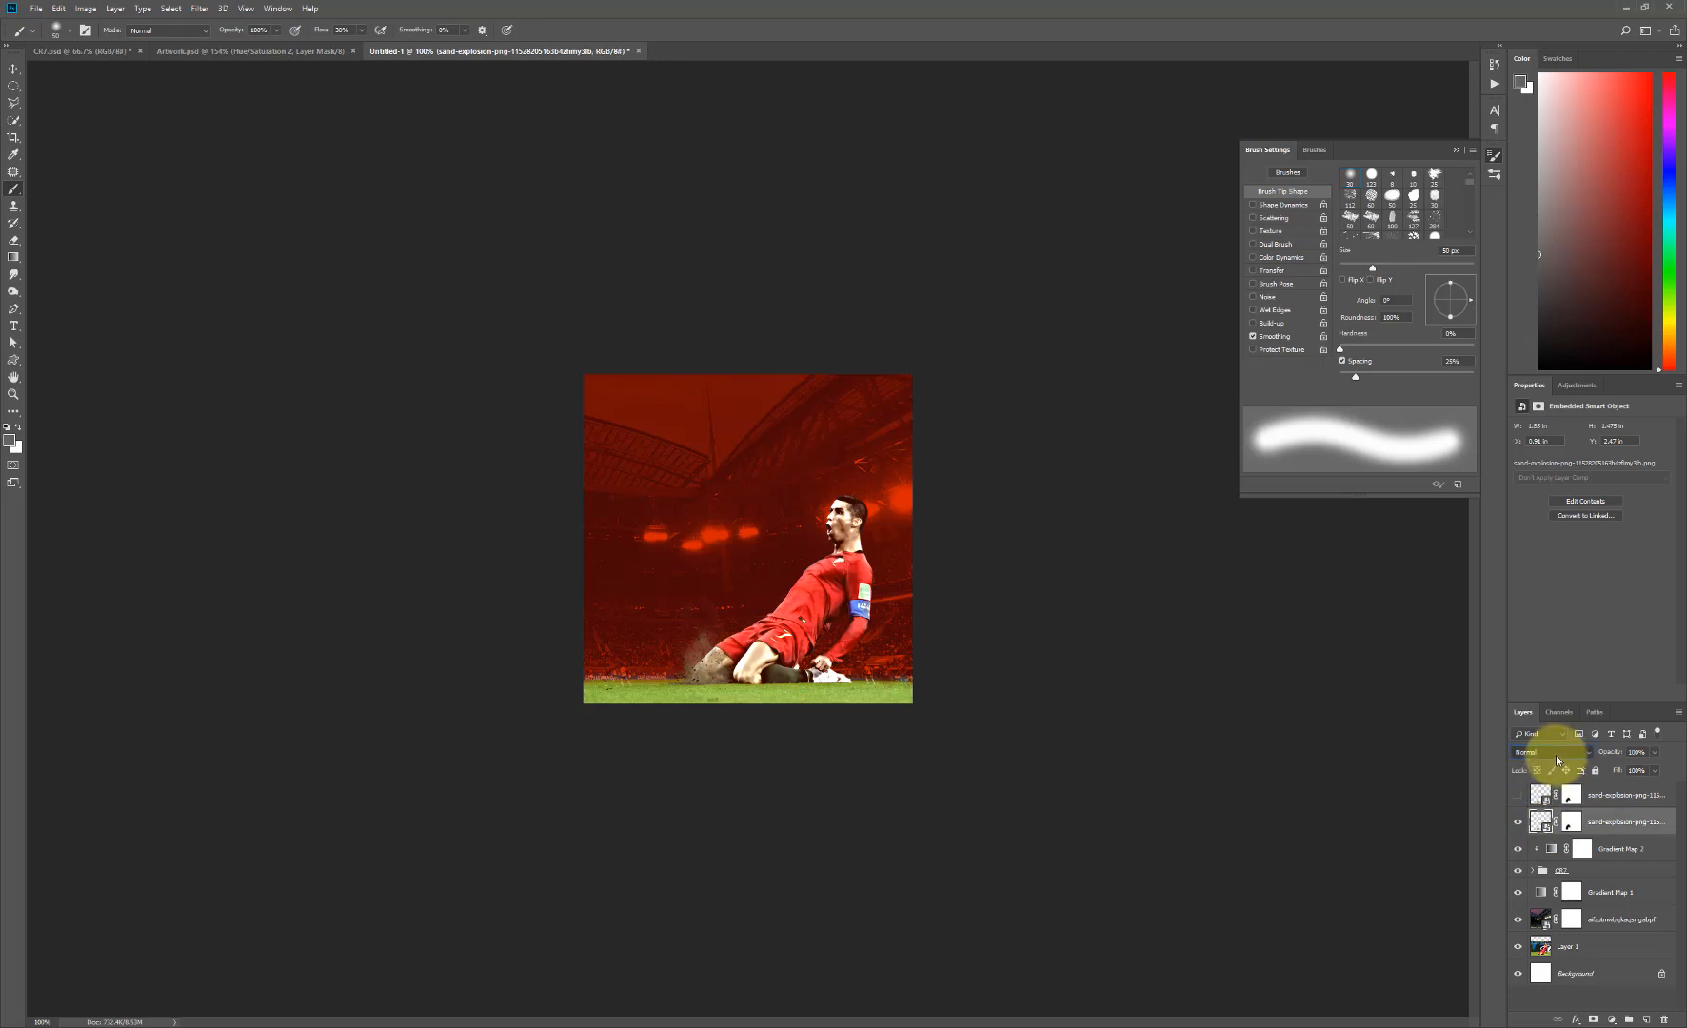
click(1556, 755)
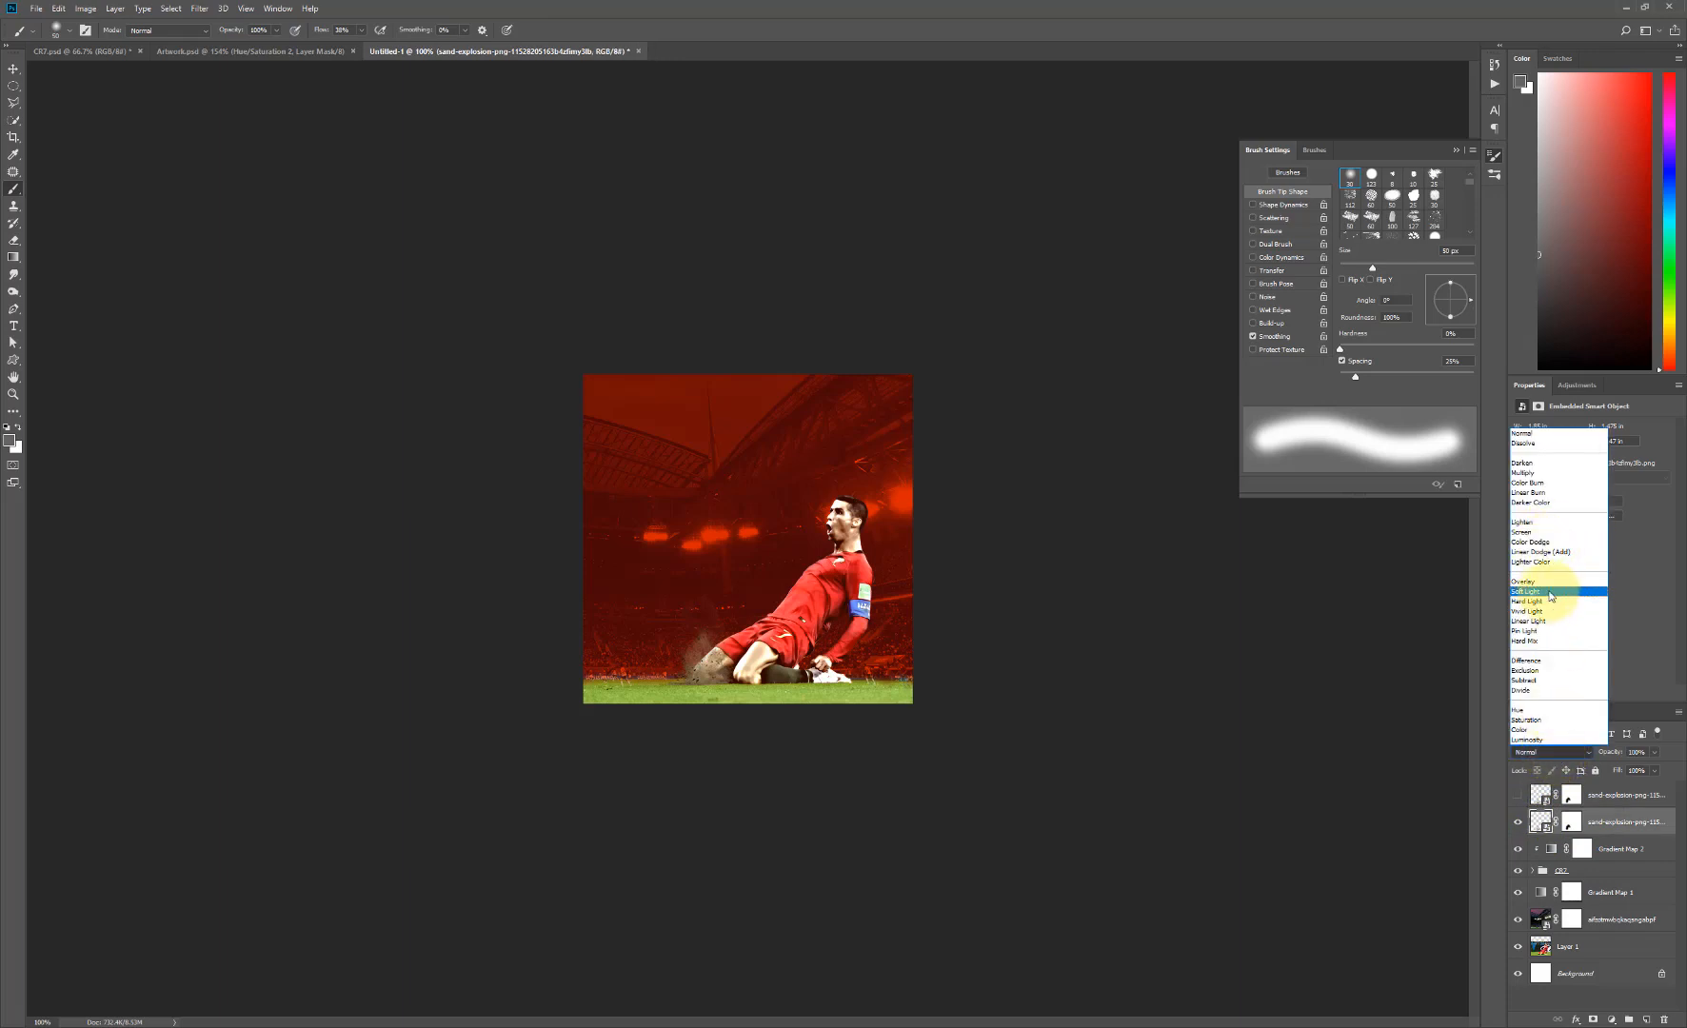
click(1550, 593)
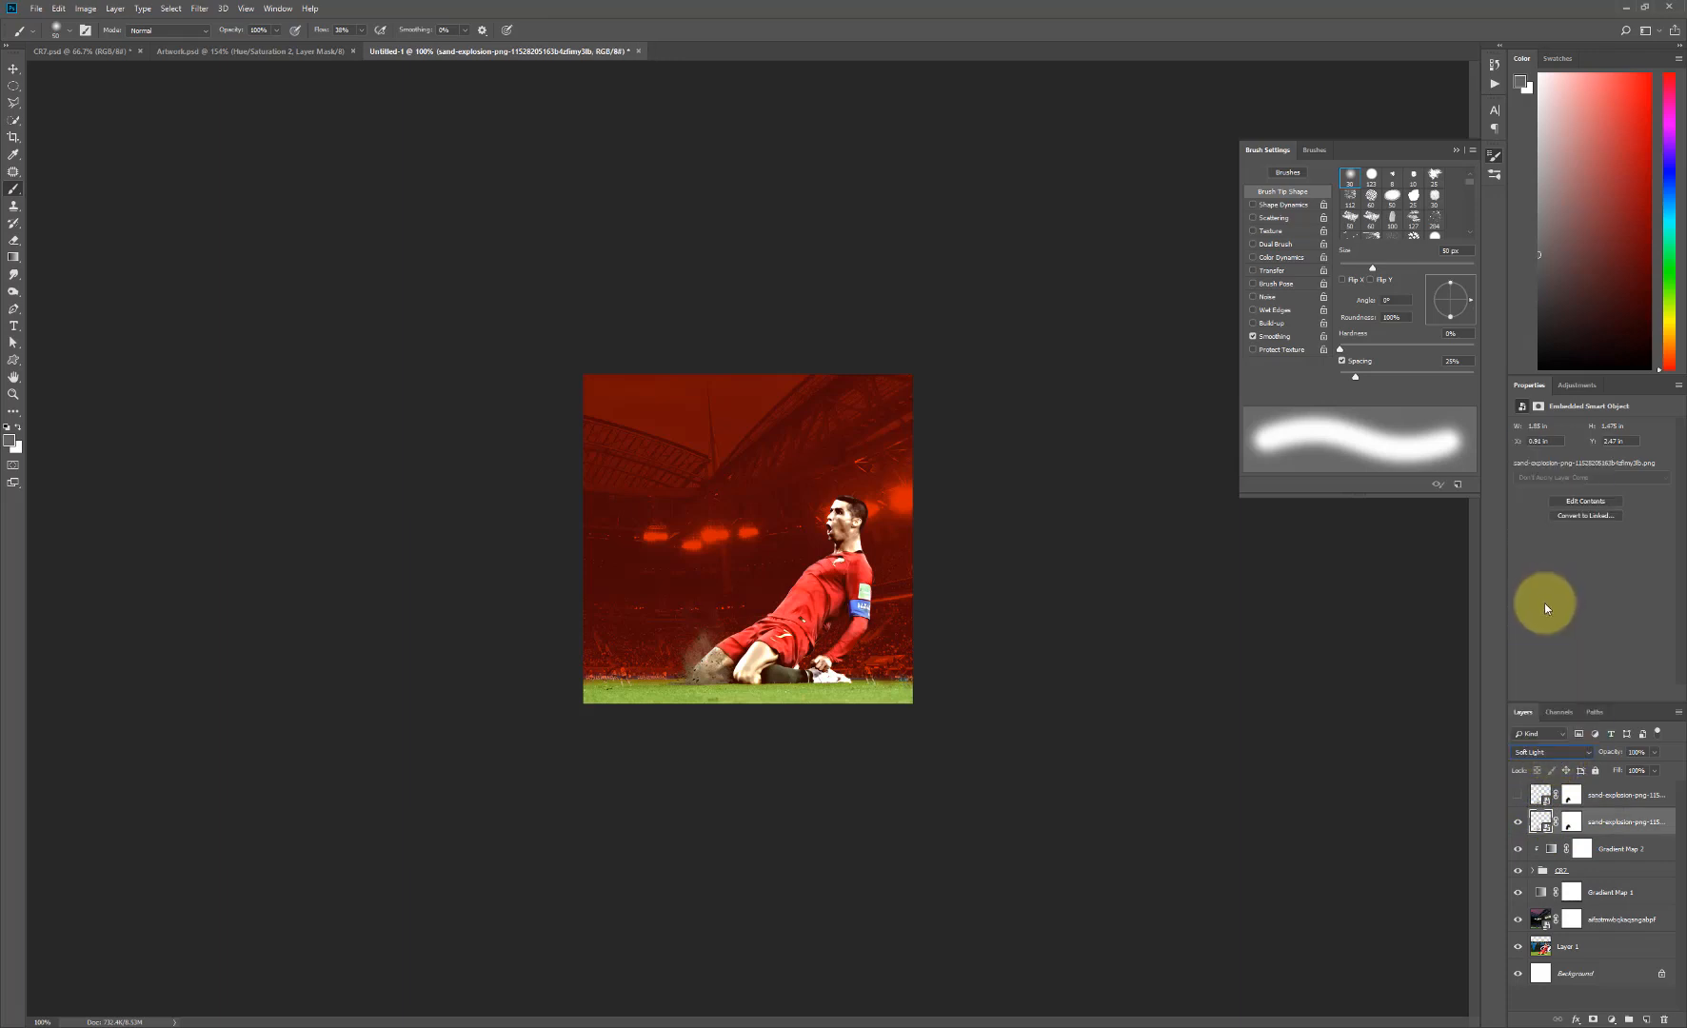
click(1564, 752)
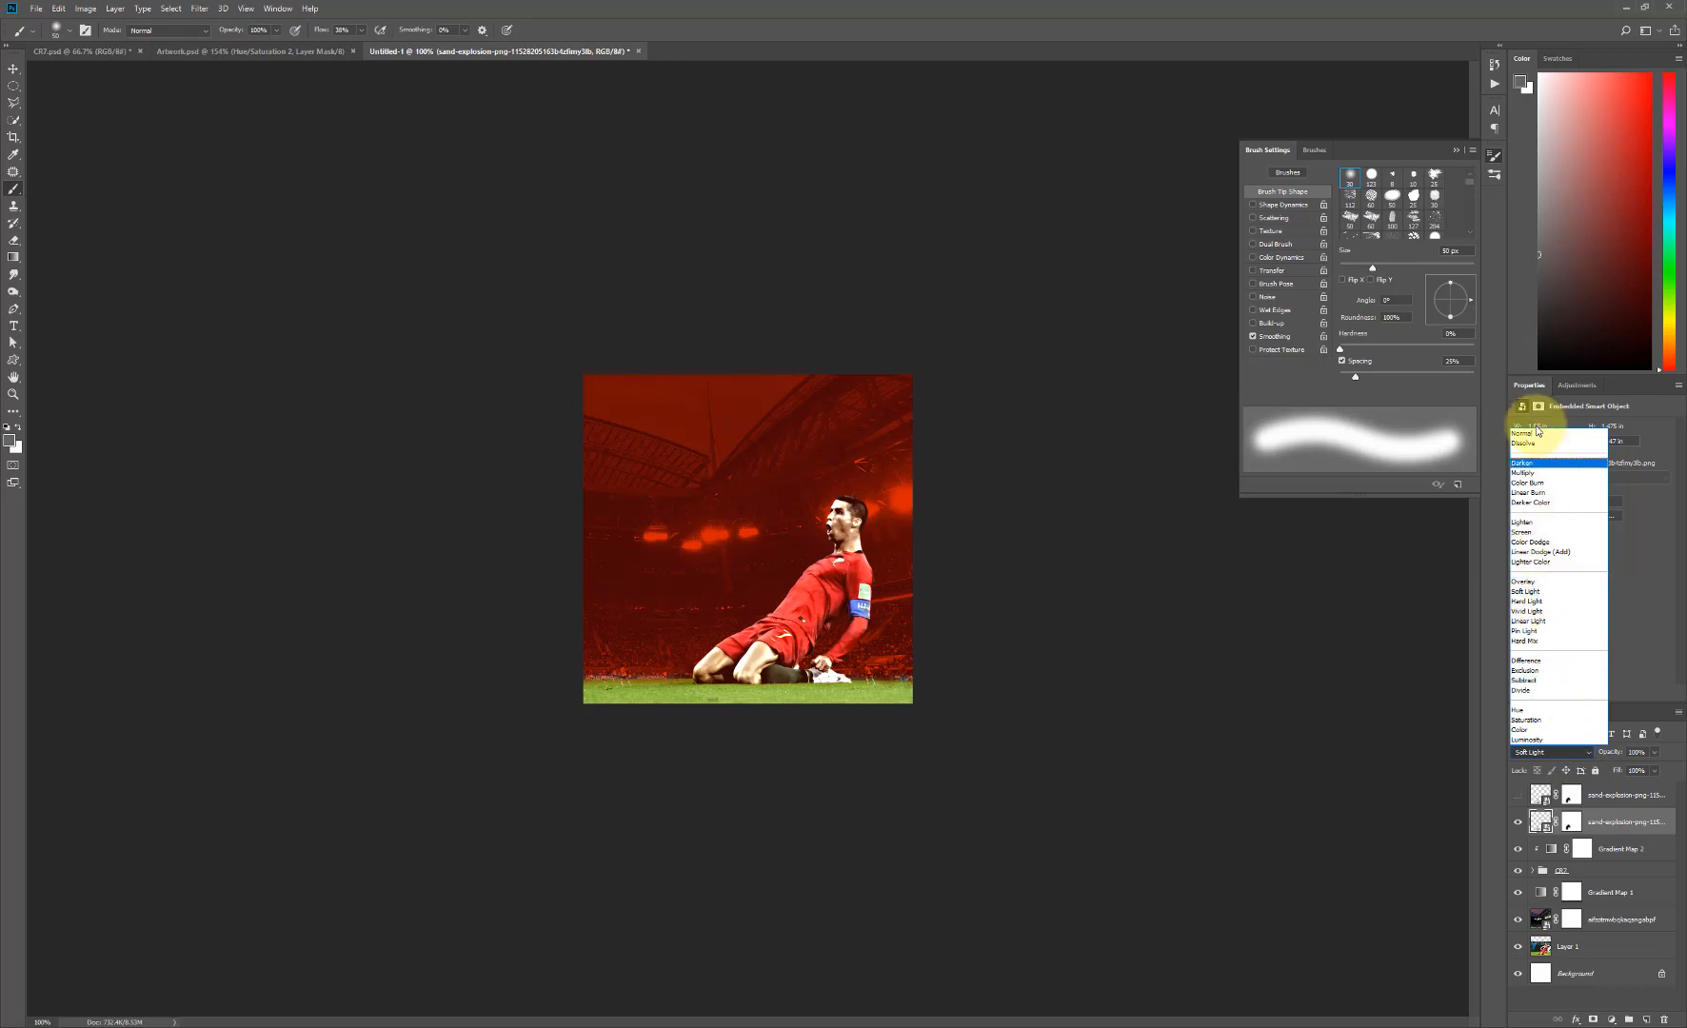
click(1528, 434)
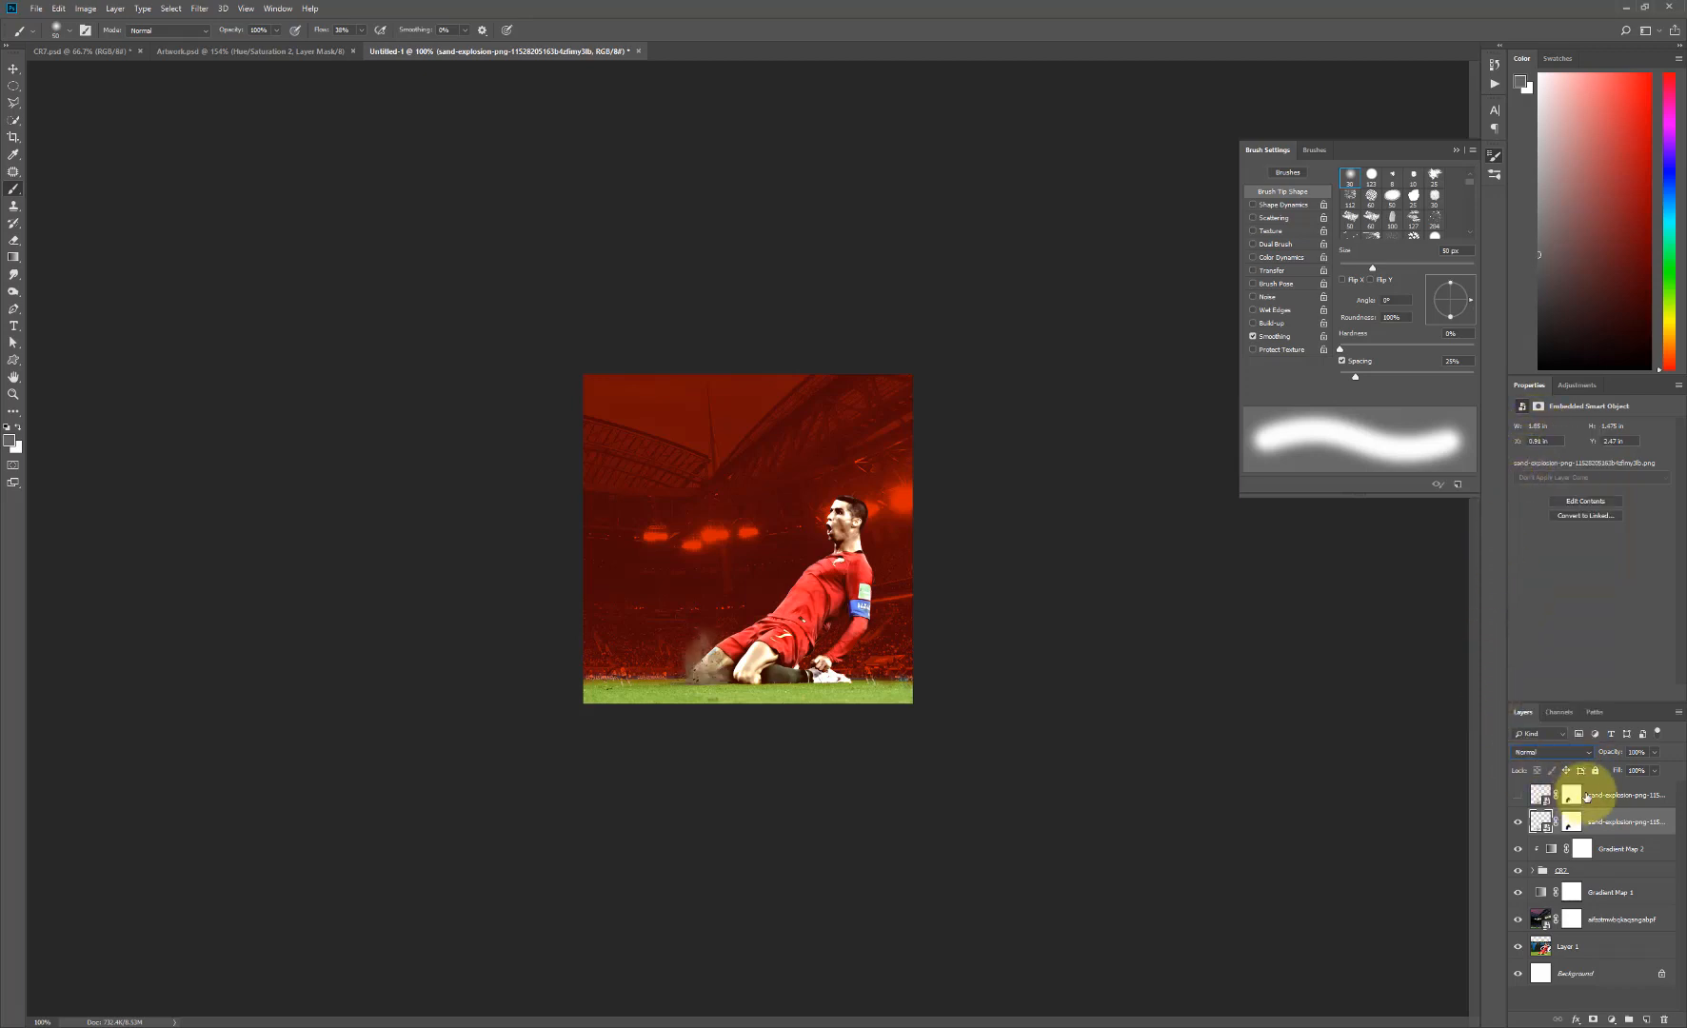
click(1518, 795)
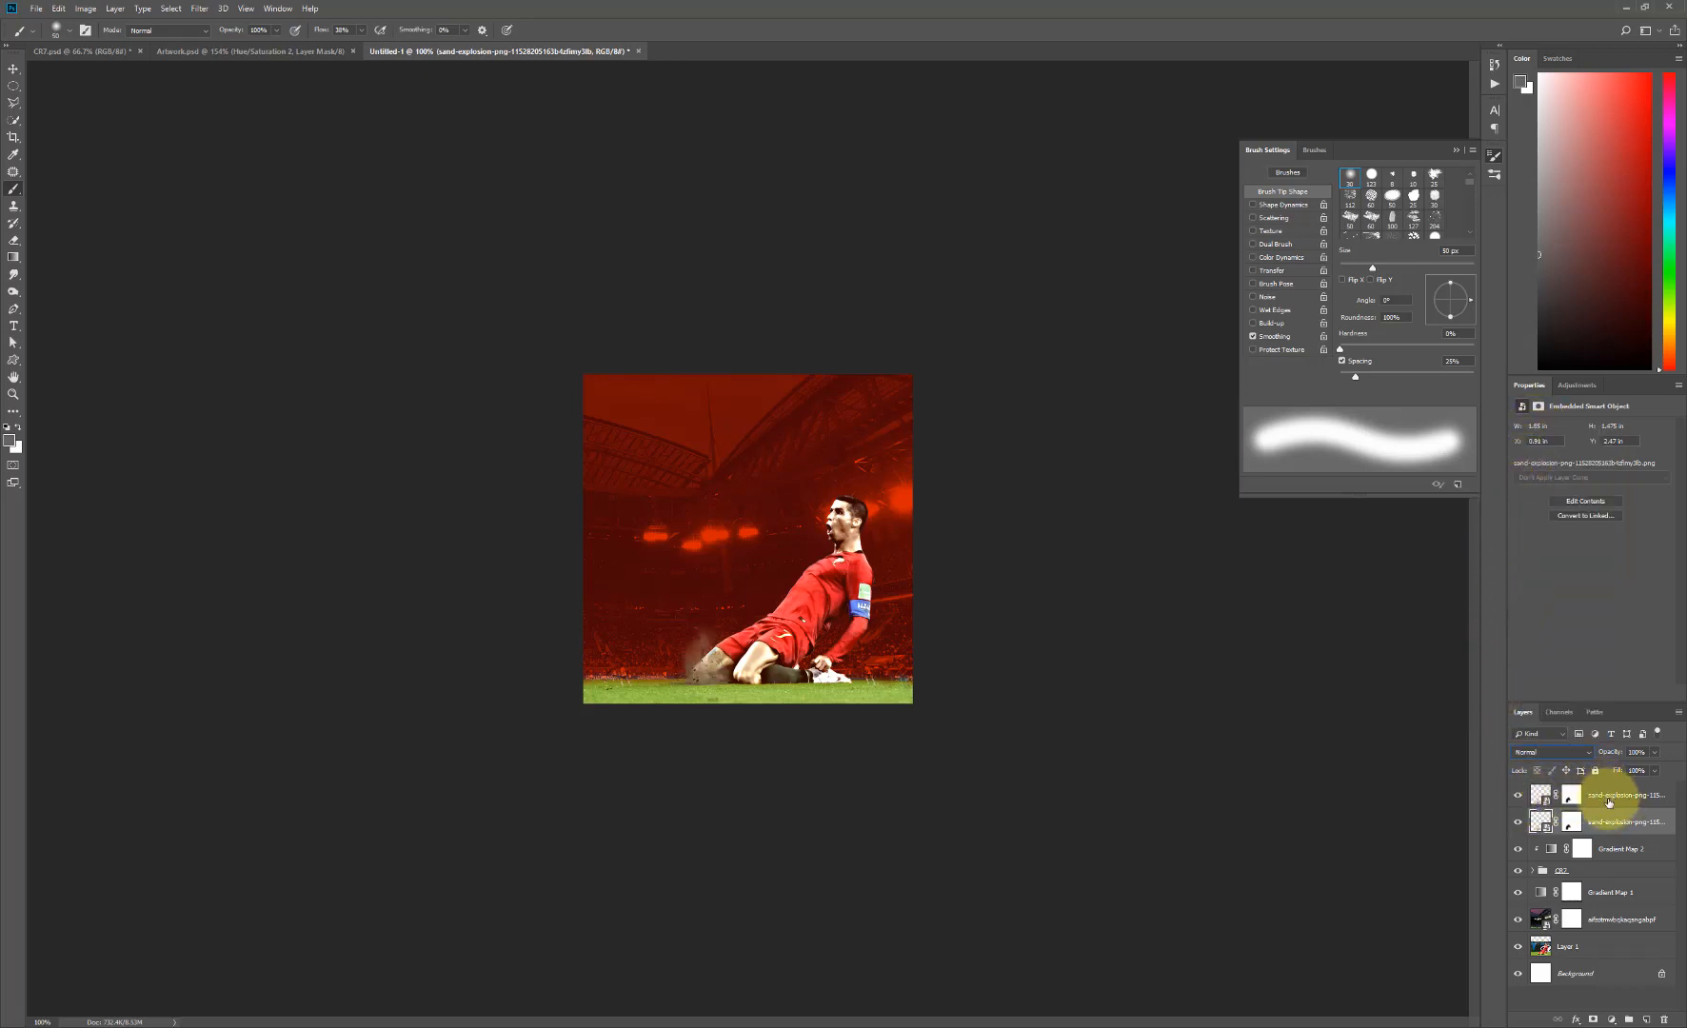
click(1562, 798)
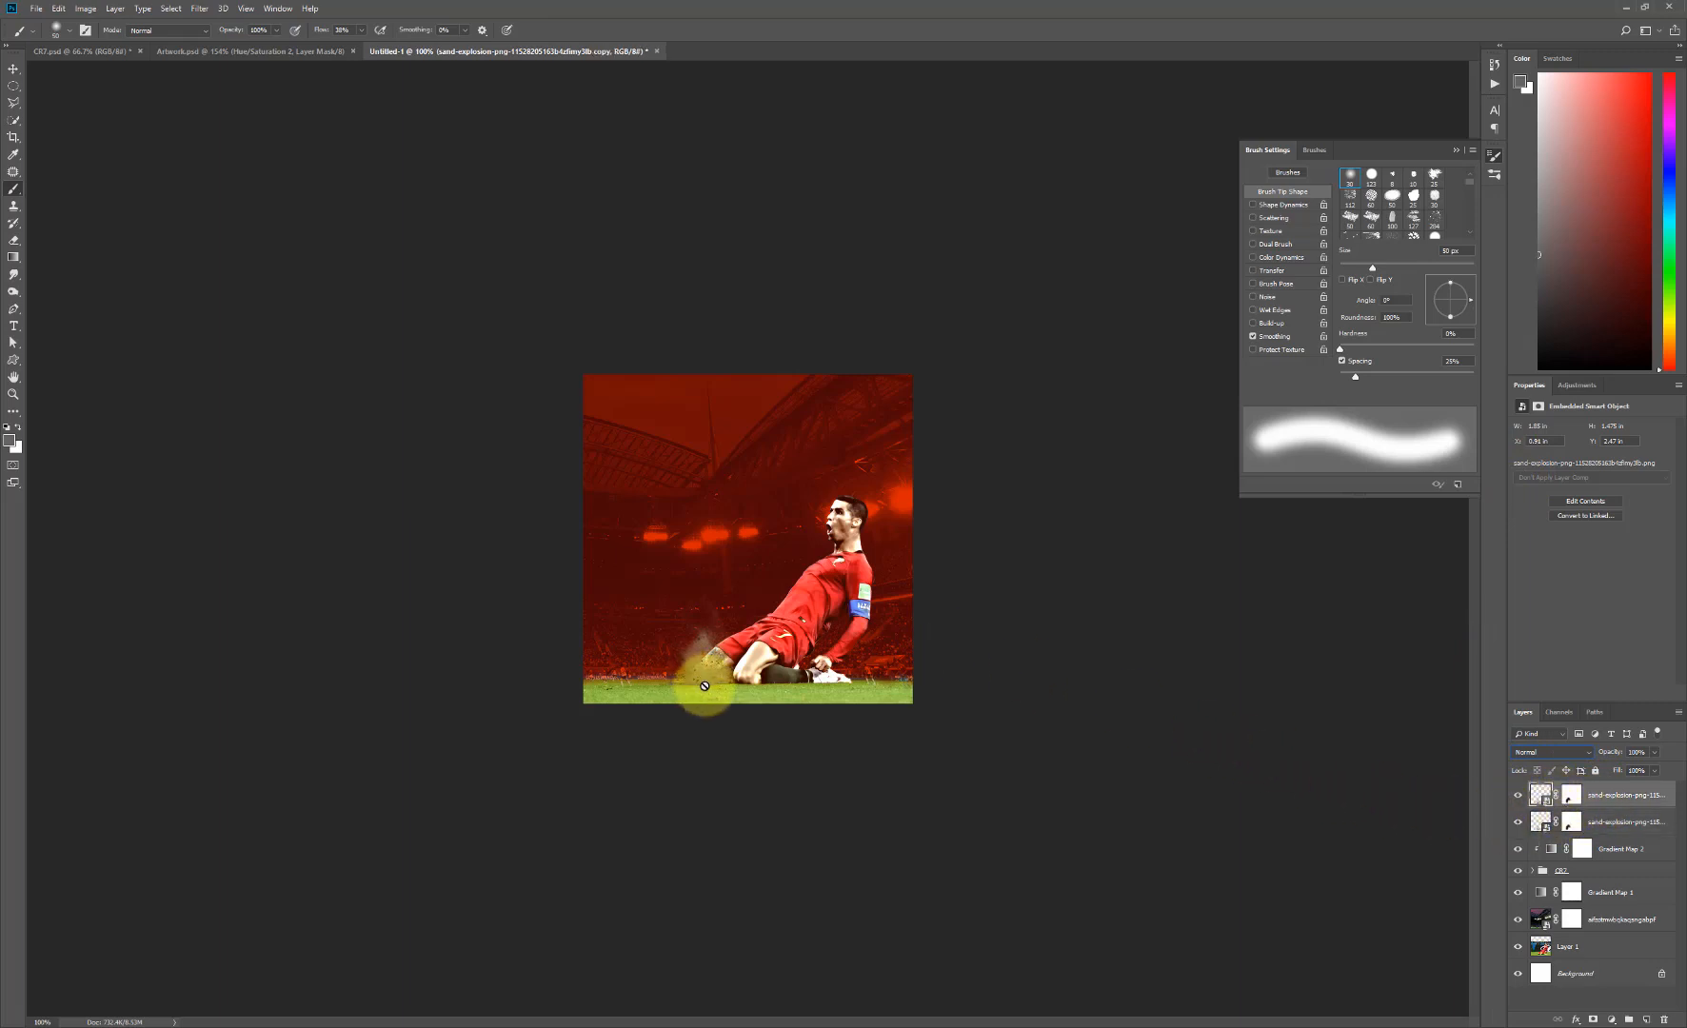
- Move the duplicated sand-explosion layer over the player's rear knee, scale it to about 87%, and select its layer mask
click(13, 74)
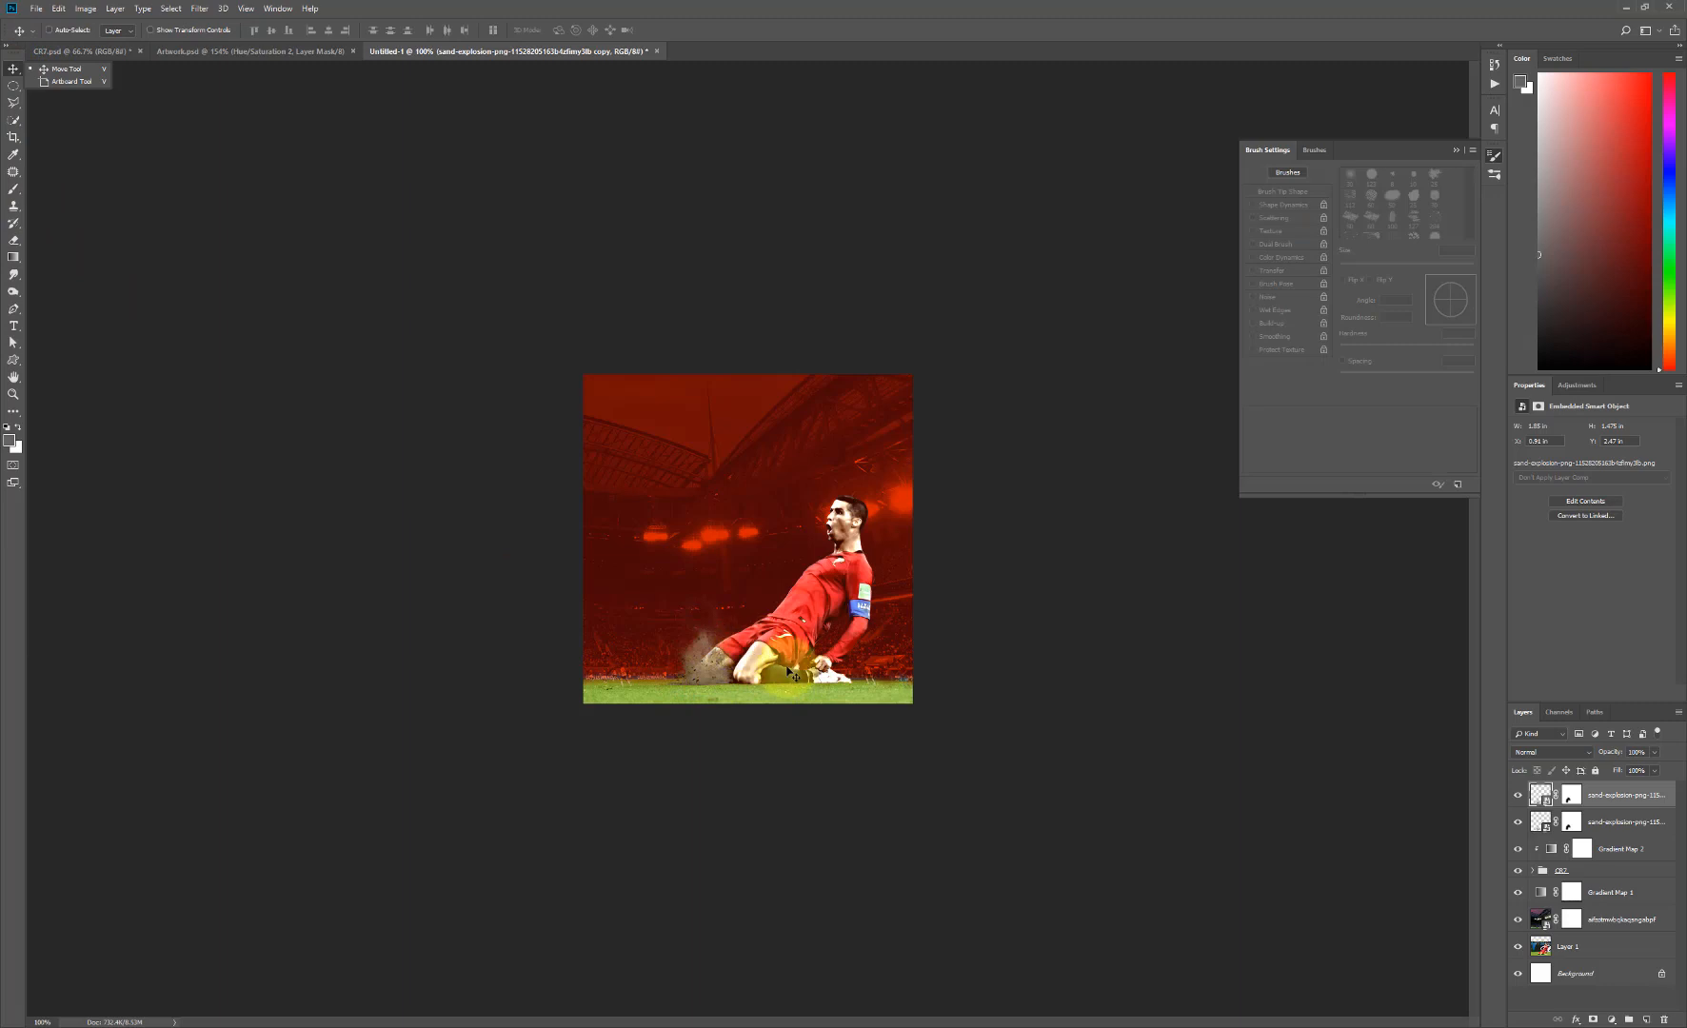
mouse_move(741, 689)
mouse_down()
mouse_move(672, 675)
mouse_move(771, 677)
mouse_move(732, 675)
mouse_up()
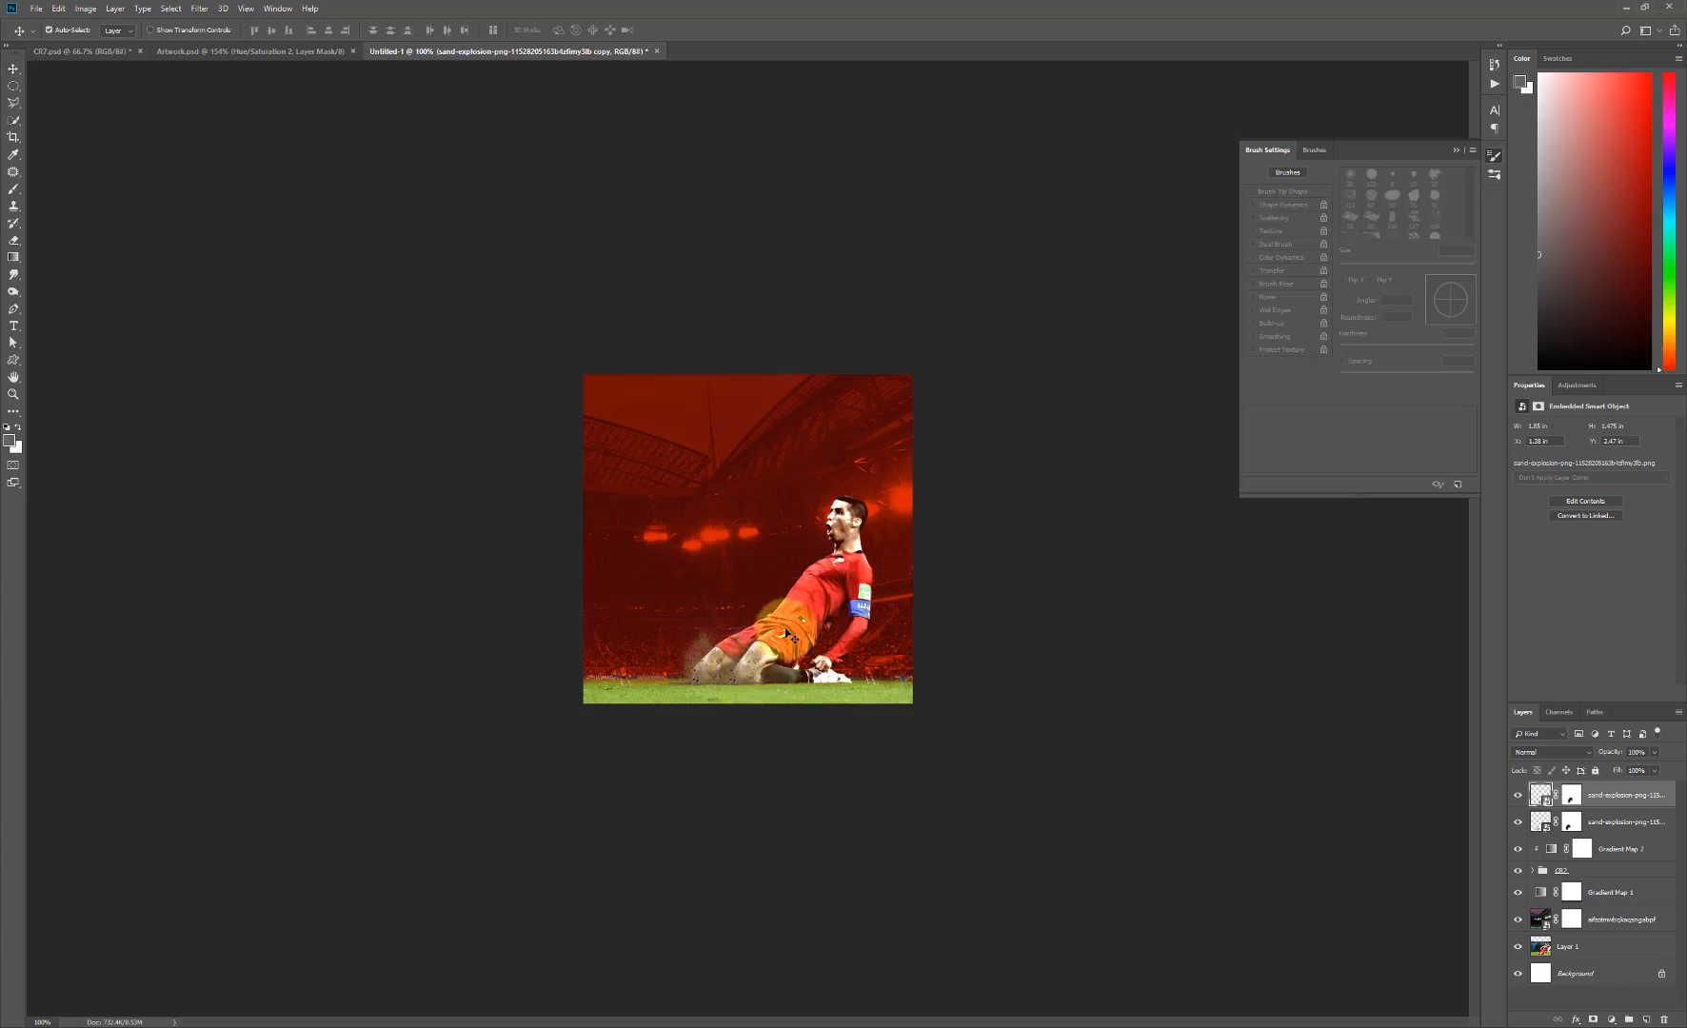
key(ctrl+t)
drag(828, 581, 808, 604)
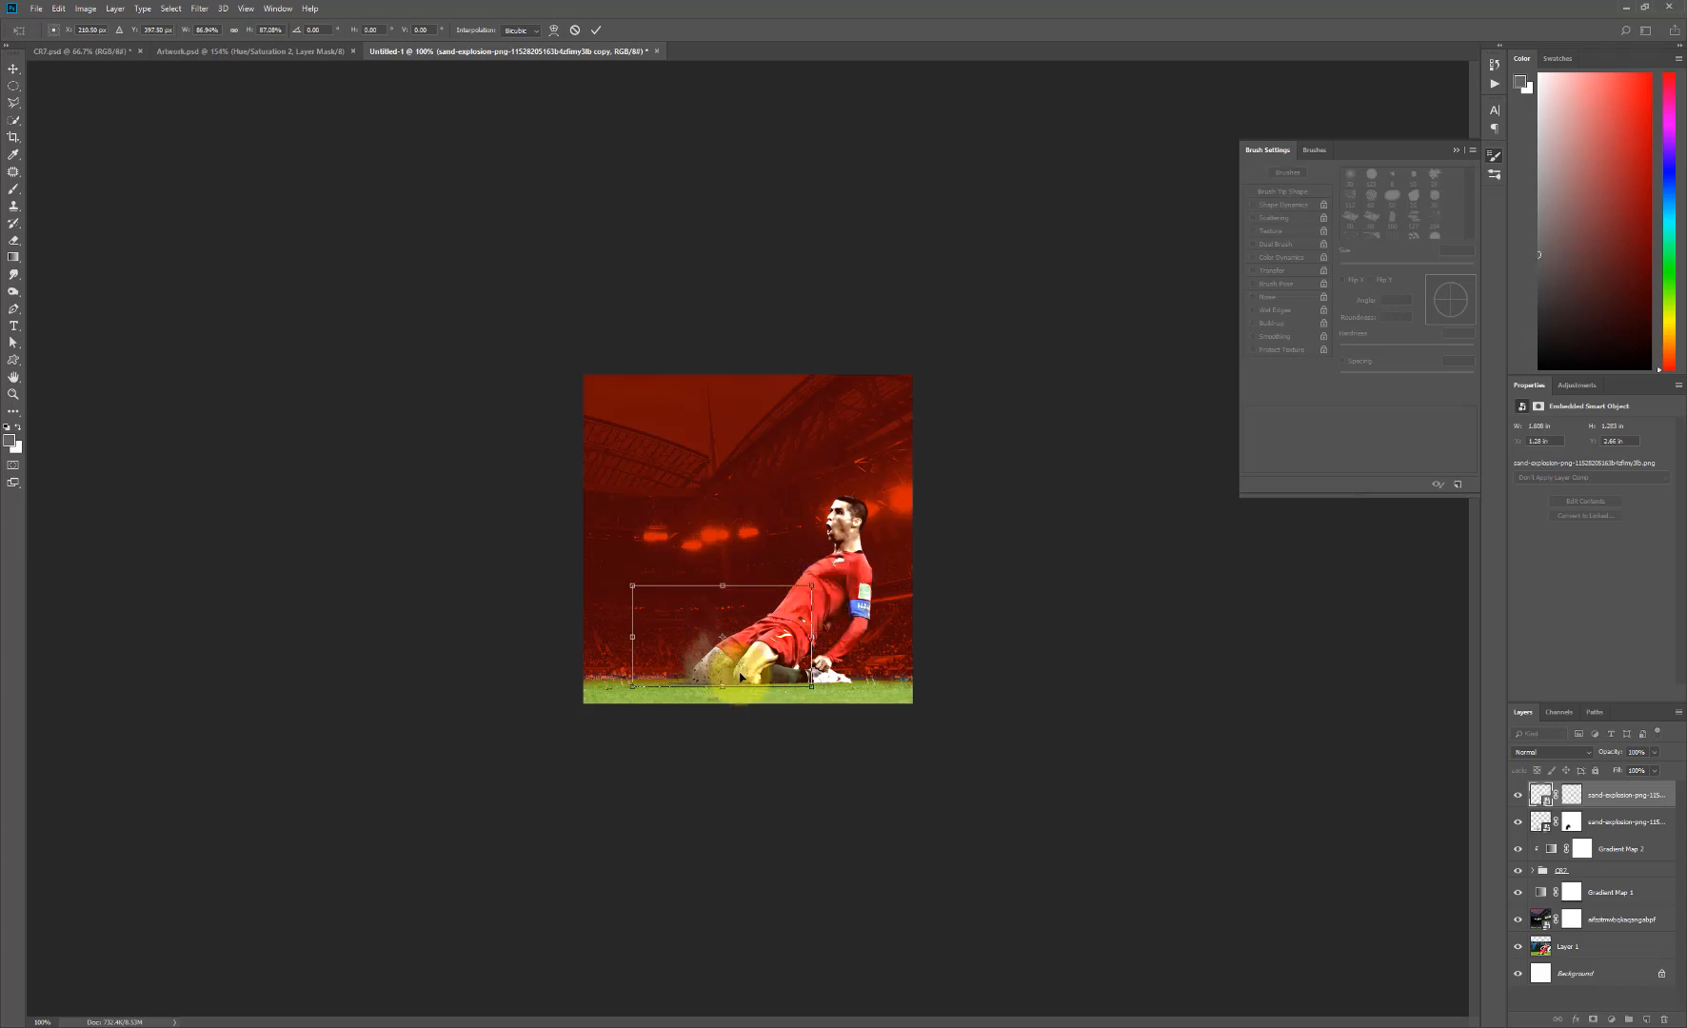
drag(754, 677, 752, 681)
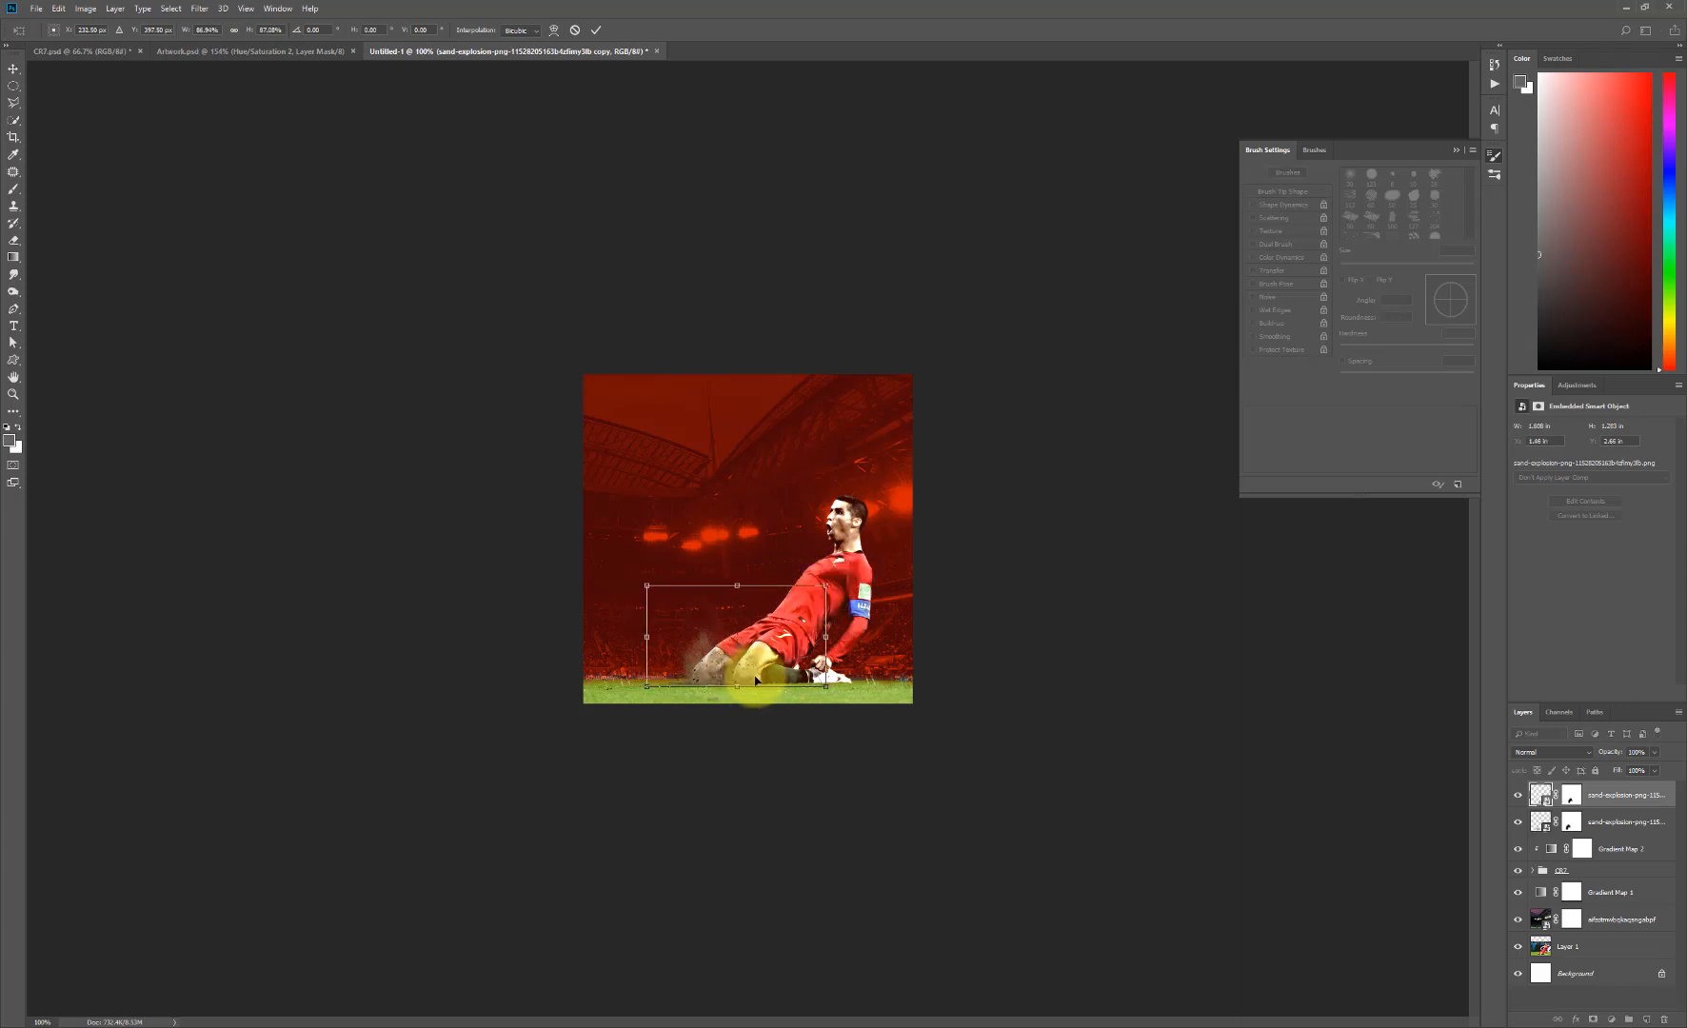
key(Return)
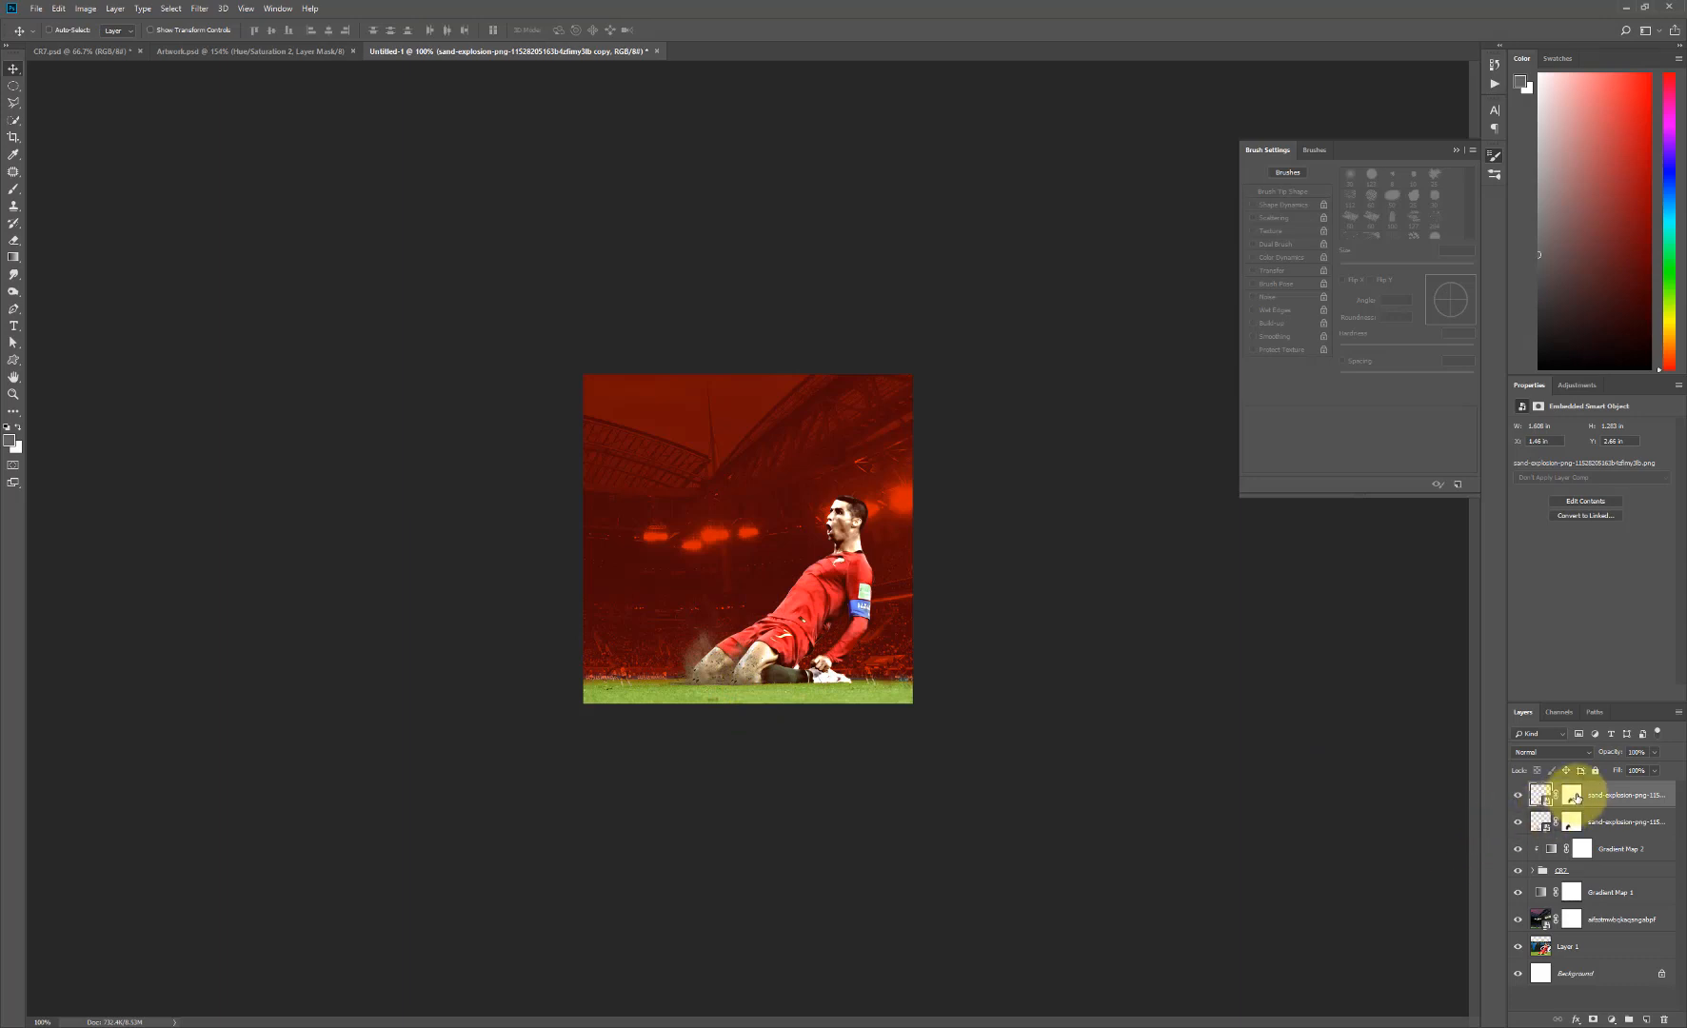
click(1567, 803)
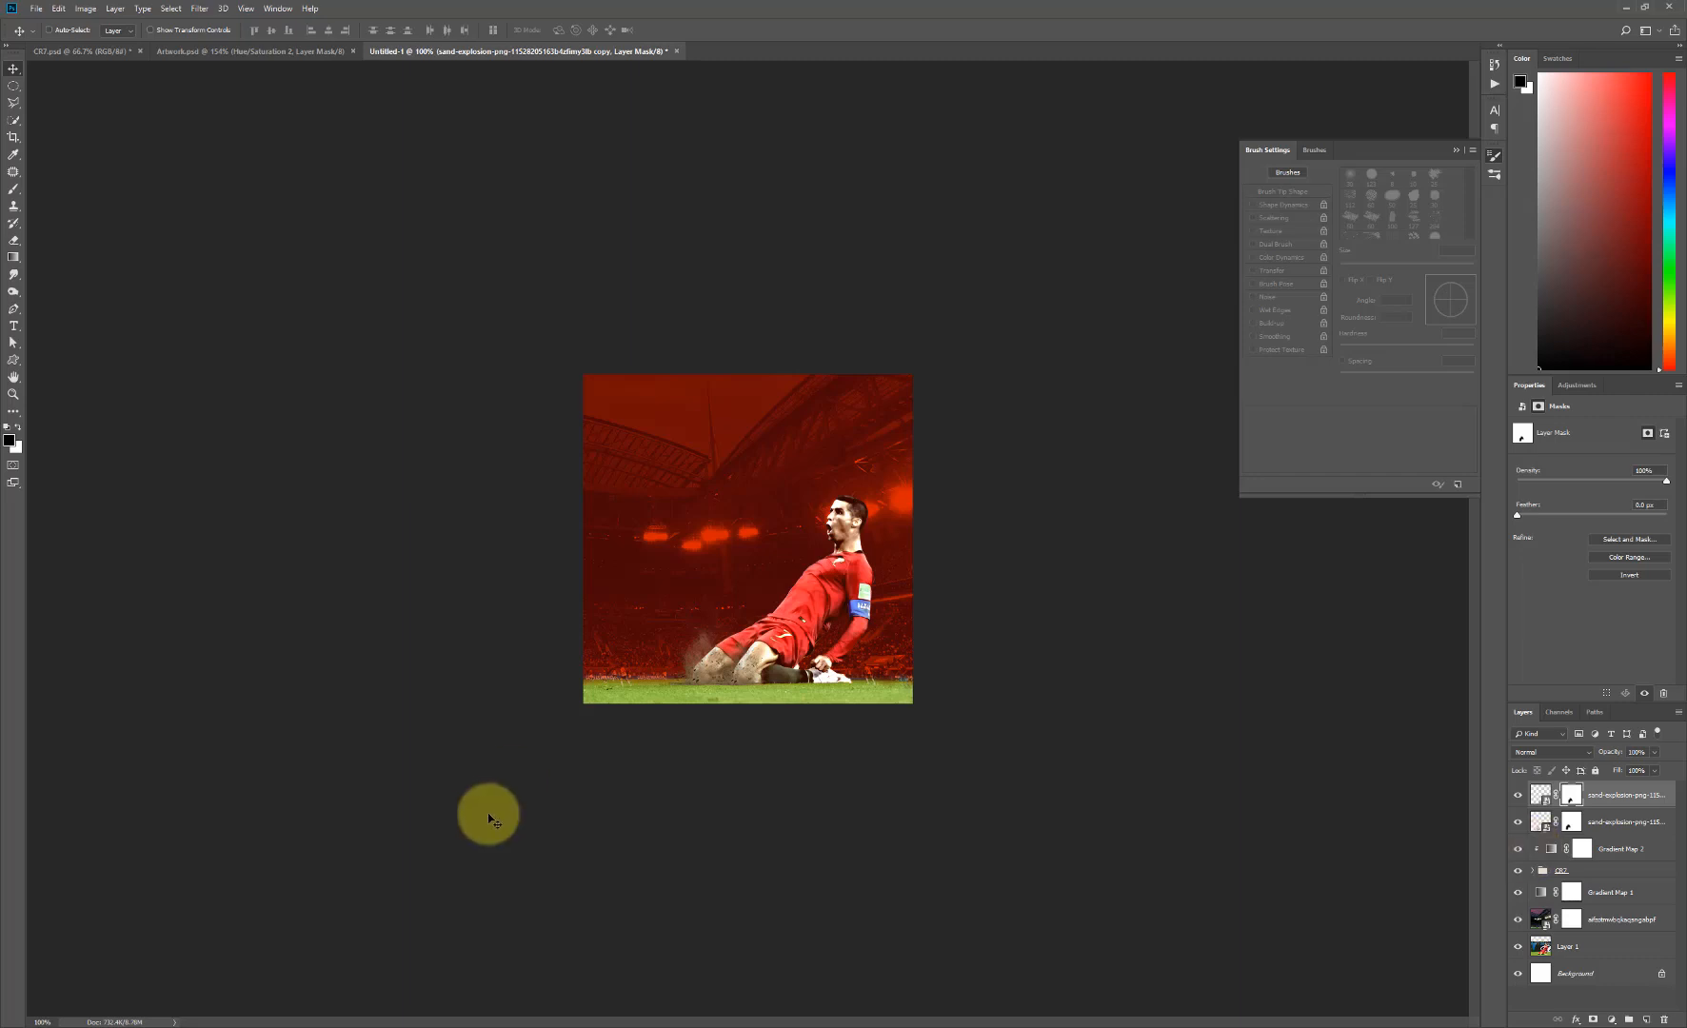
- Place sand-explosion-2274333 from the Excercise_files folder, scaled to about 1.08 in wide over the player's knees, and rasterize its layer
click(306, 1027)
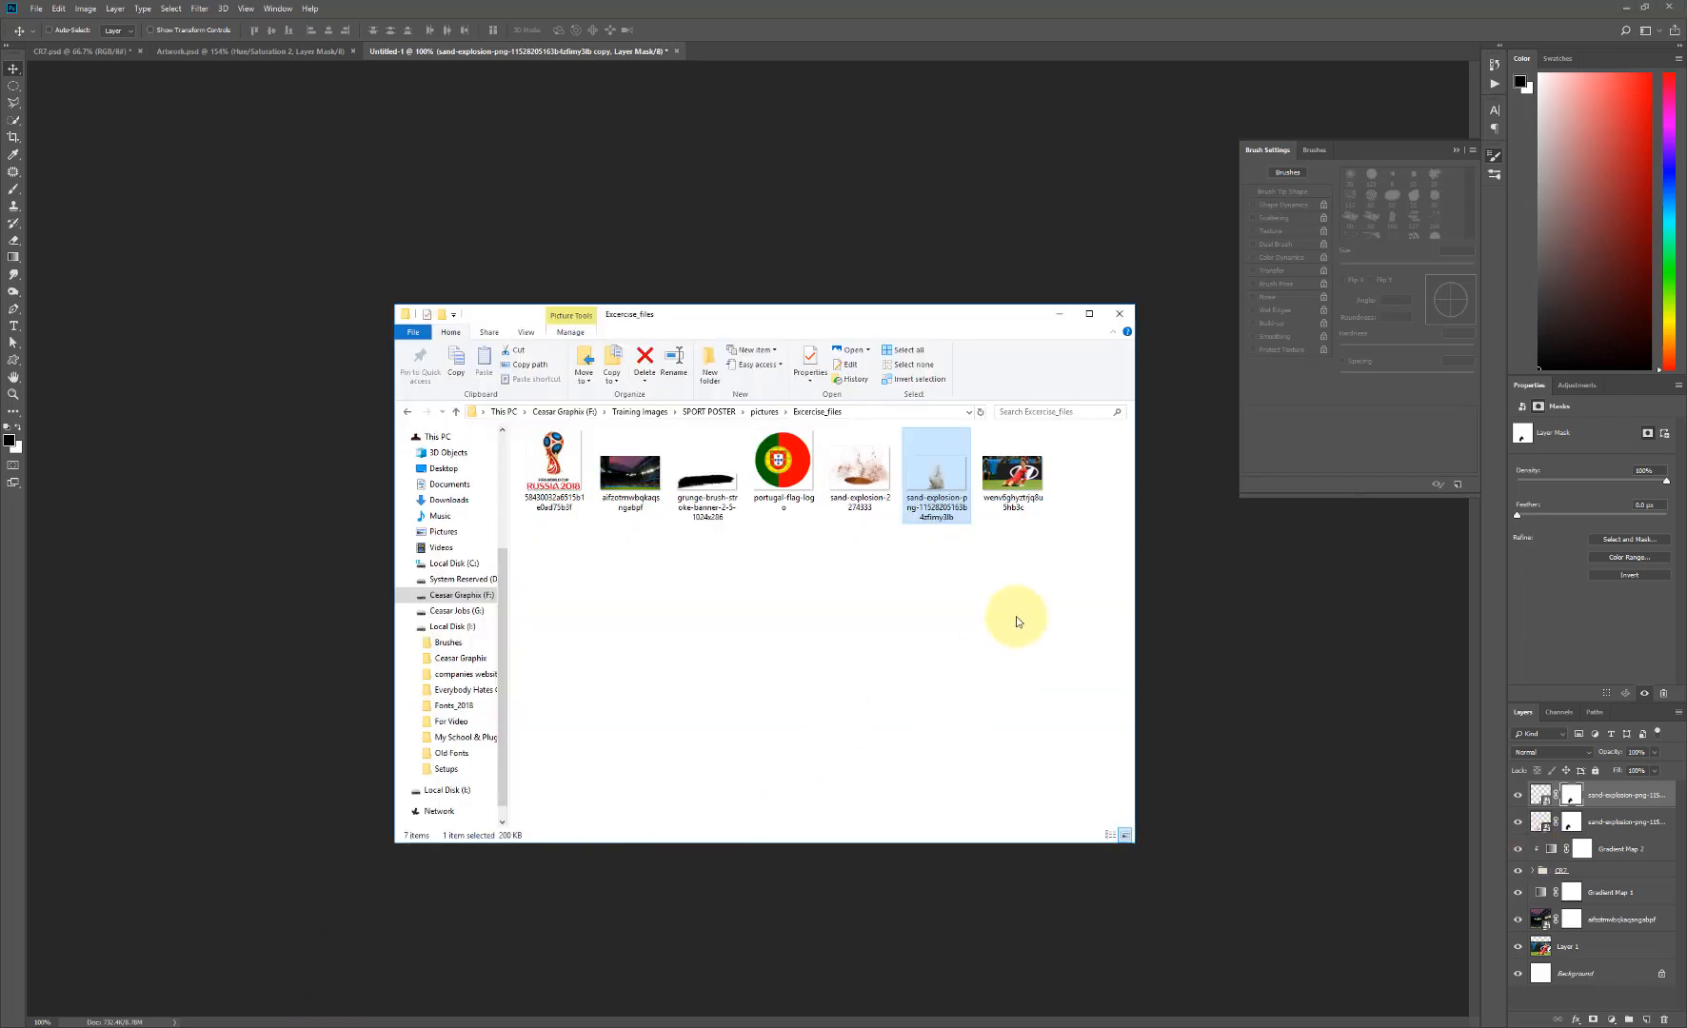
click(874, 494)
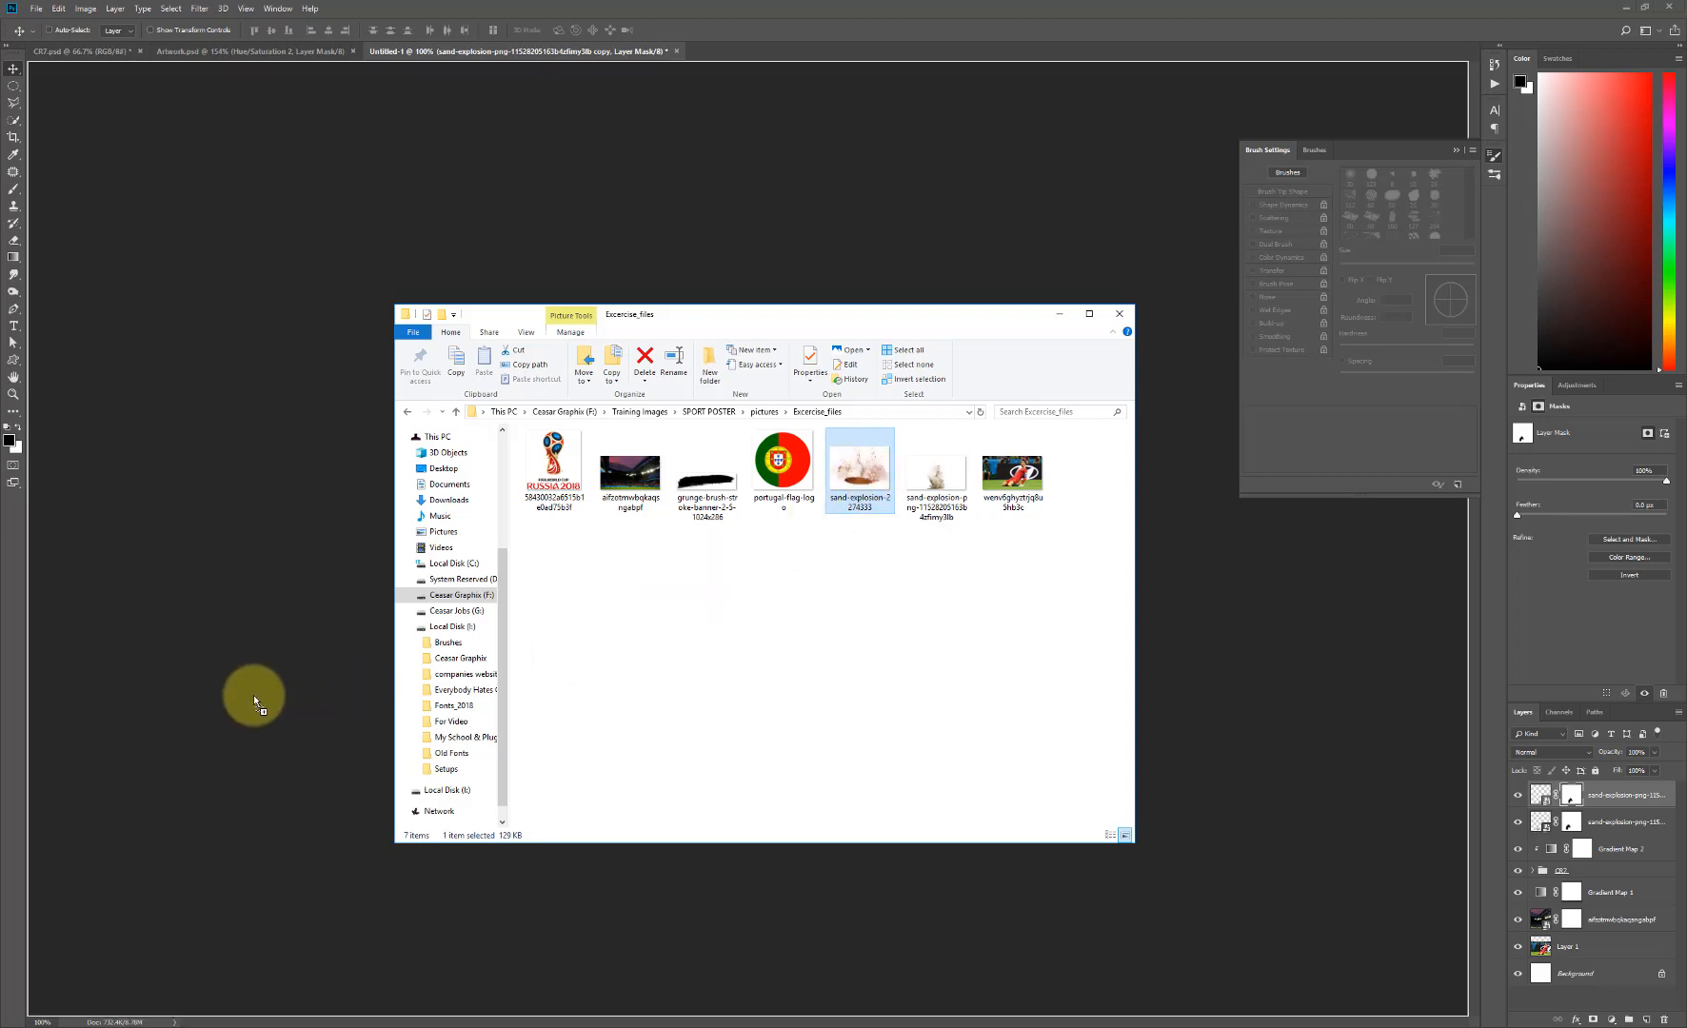
click(257, 701)
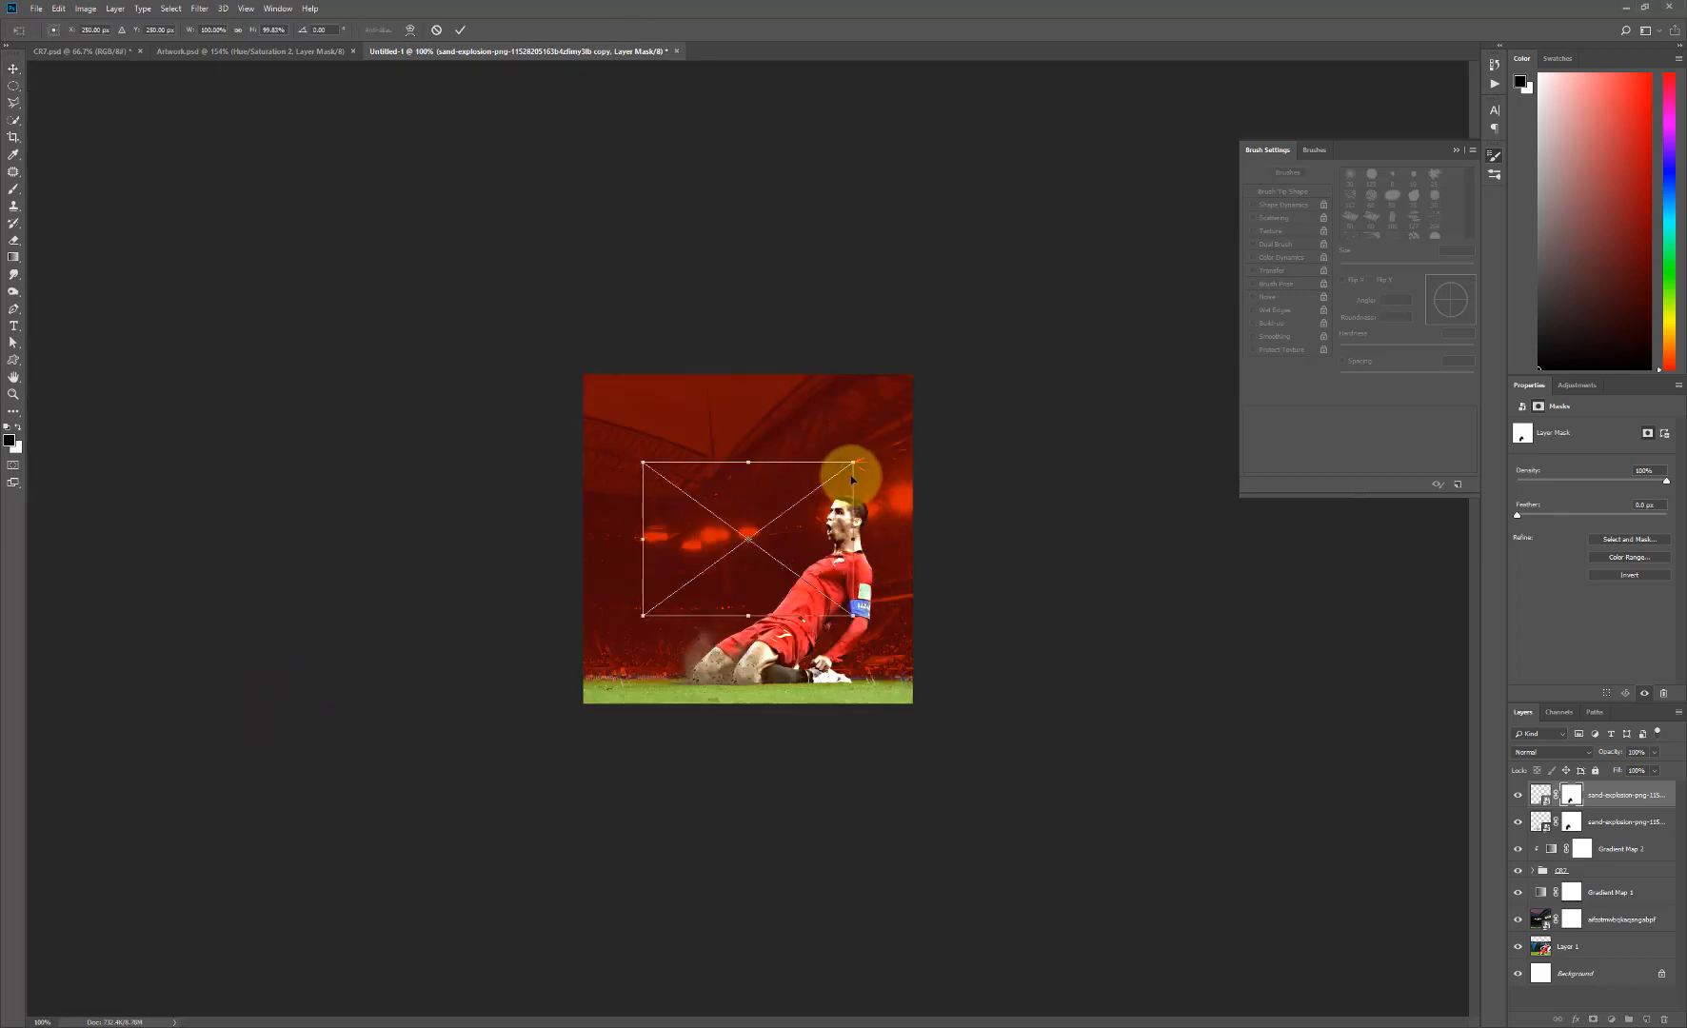
drag(854, 461, 749, 650)
key(Return)
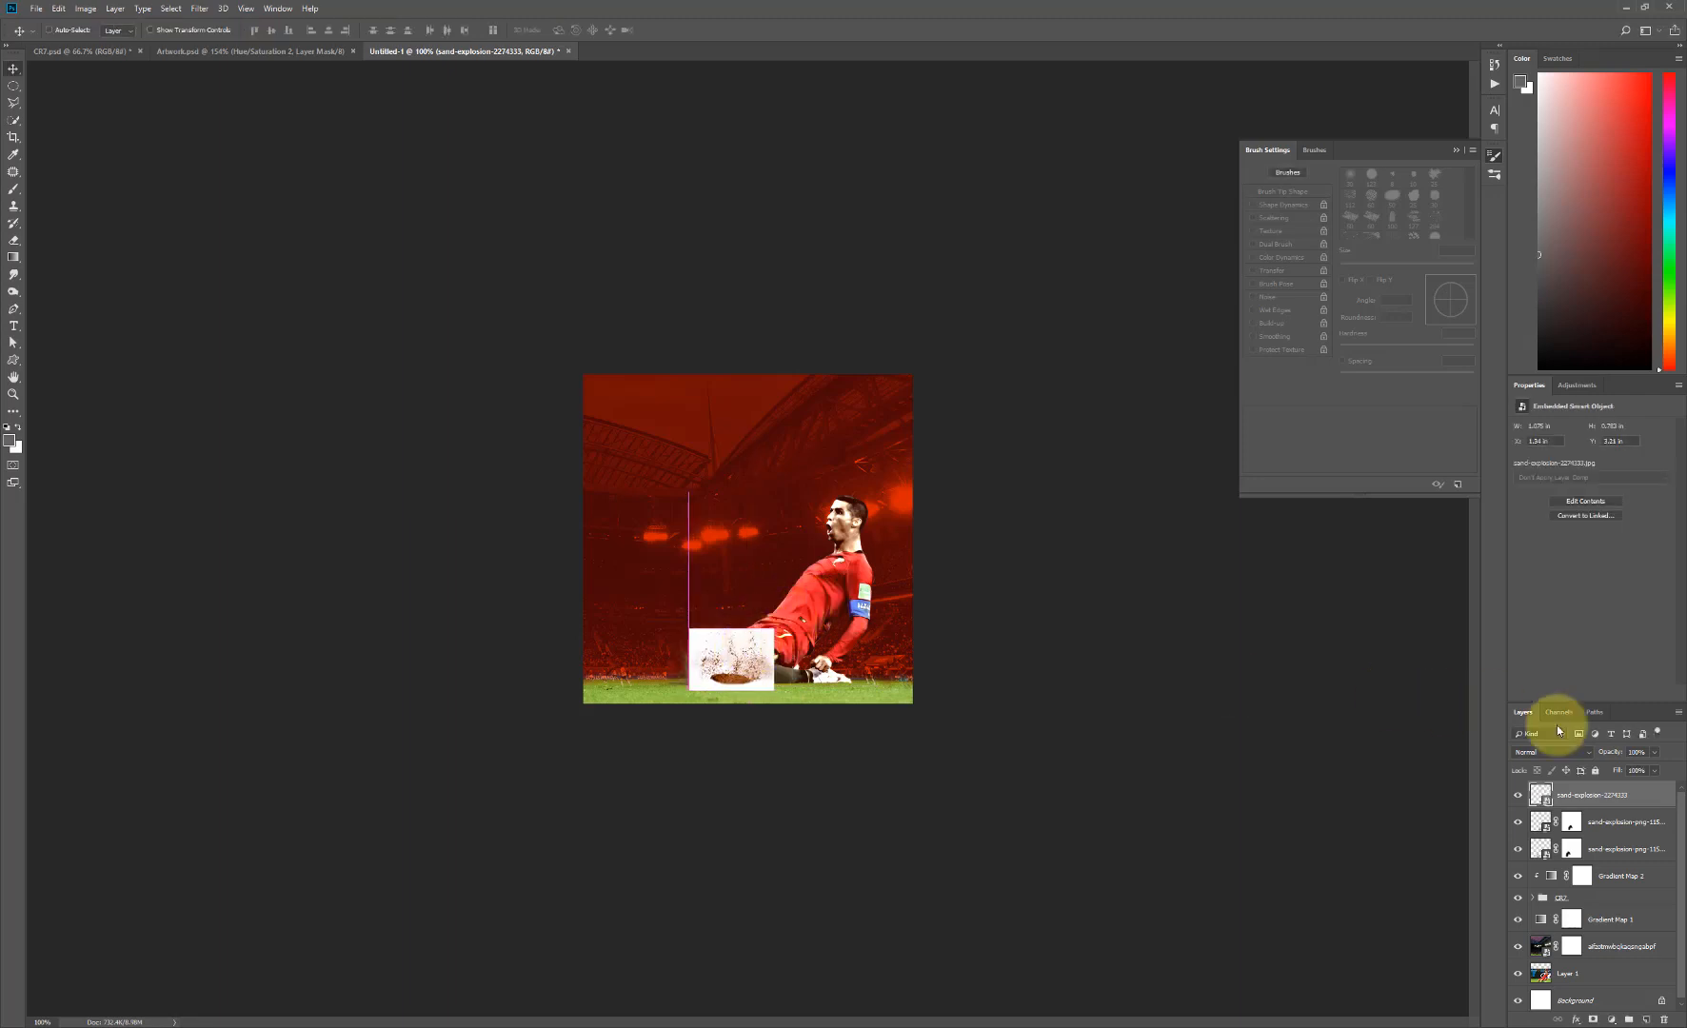
right_click(1599, 805)
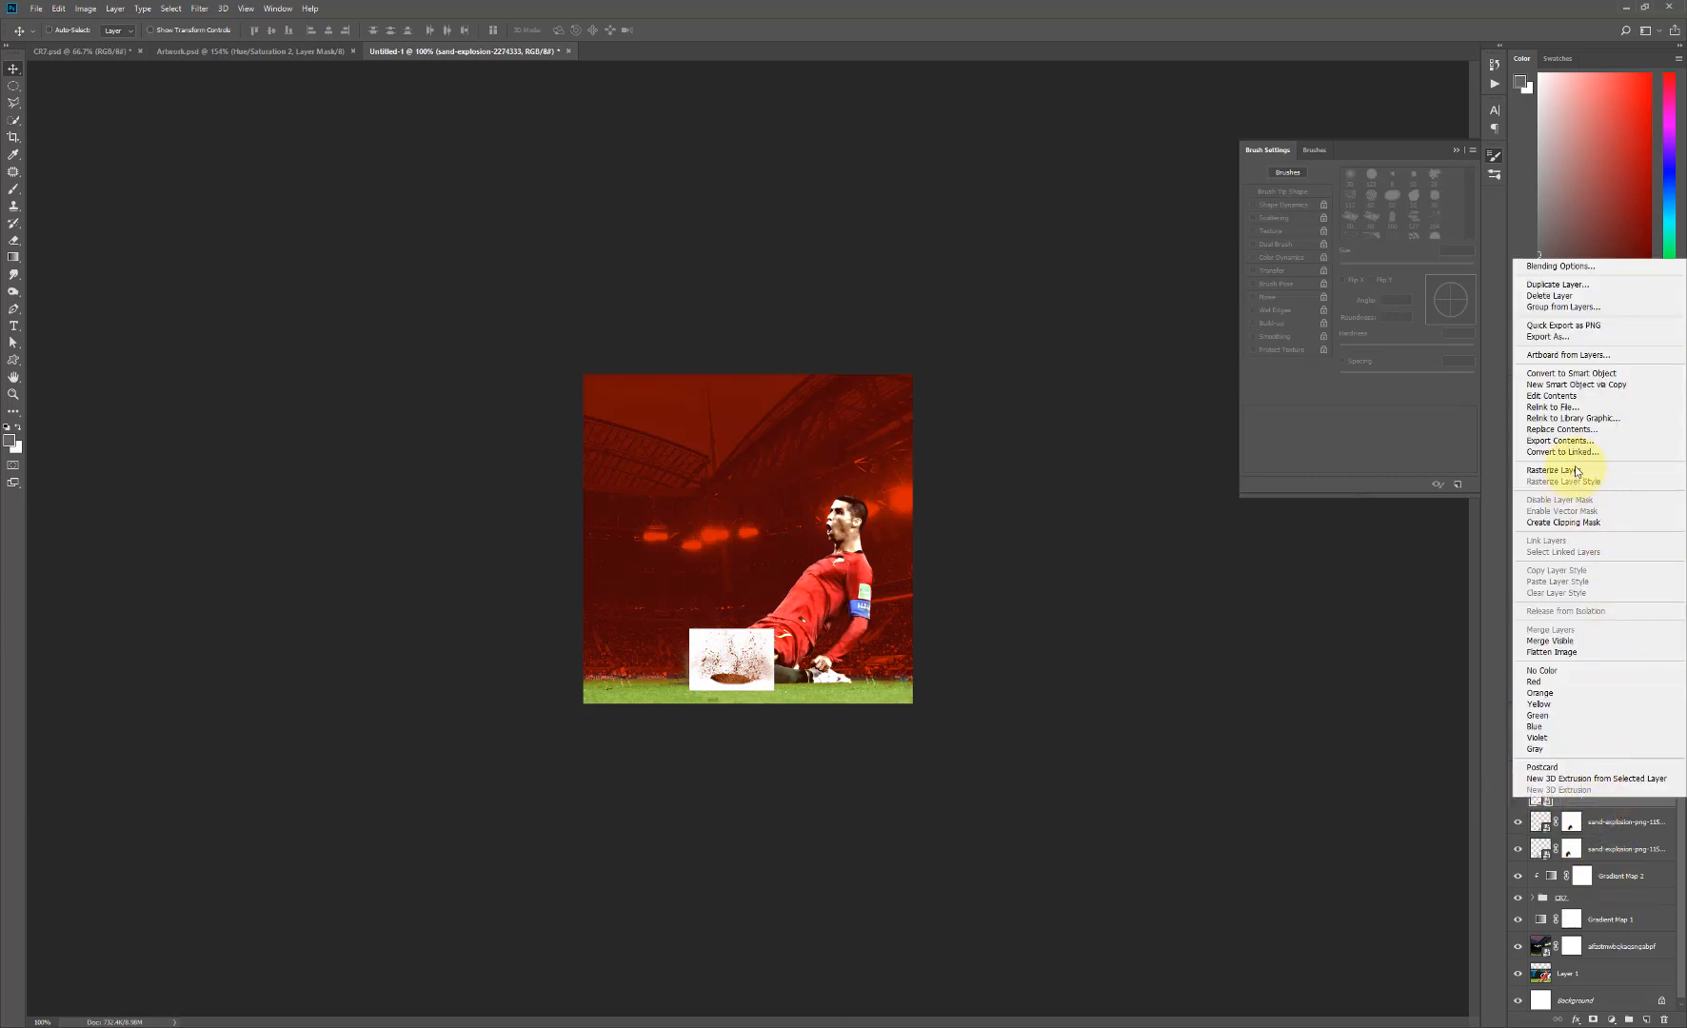
click(1581, 471)
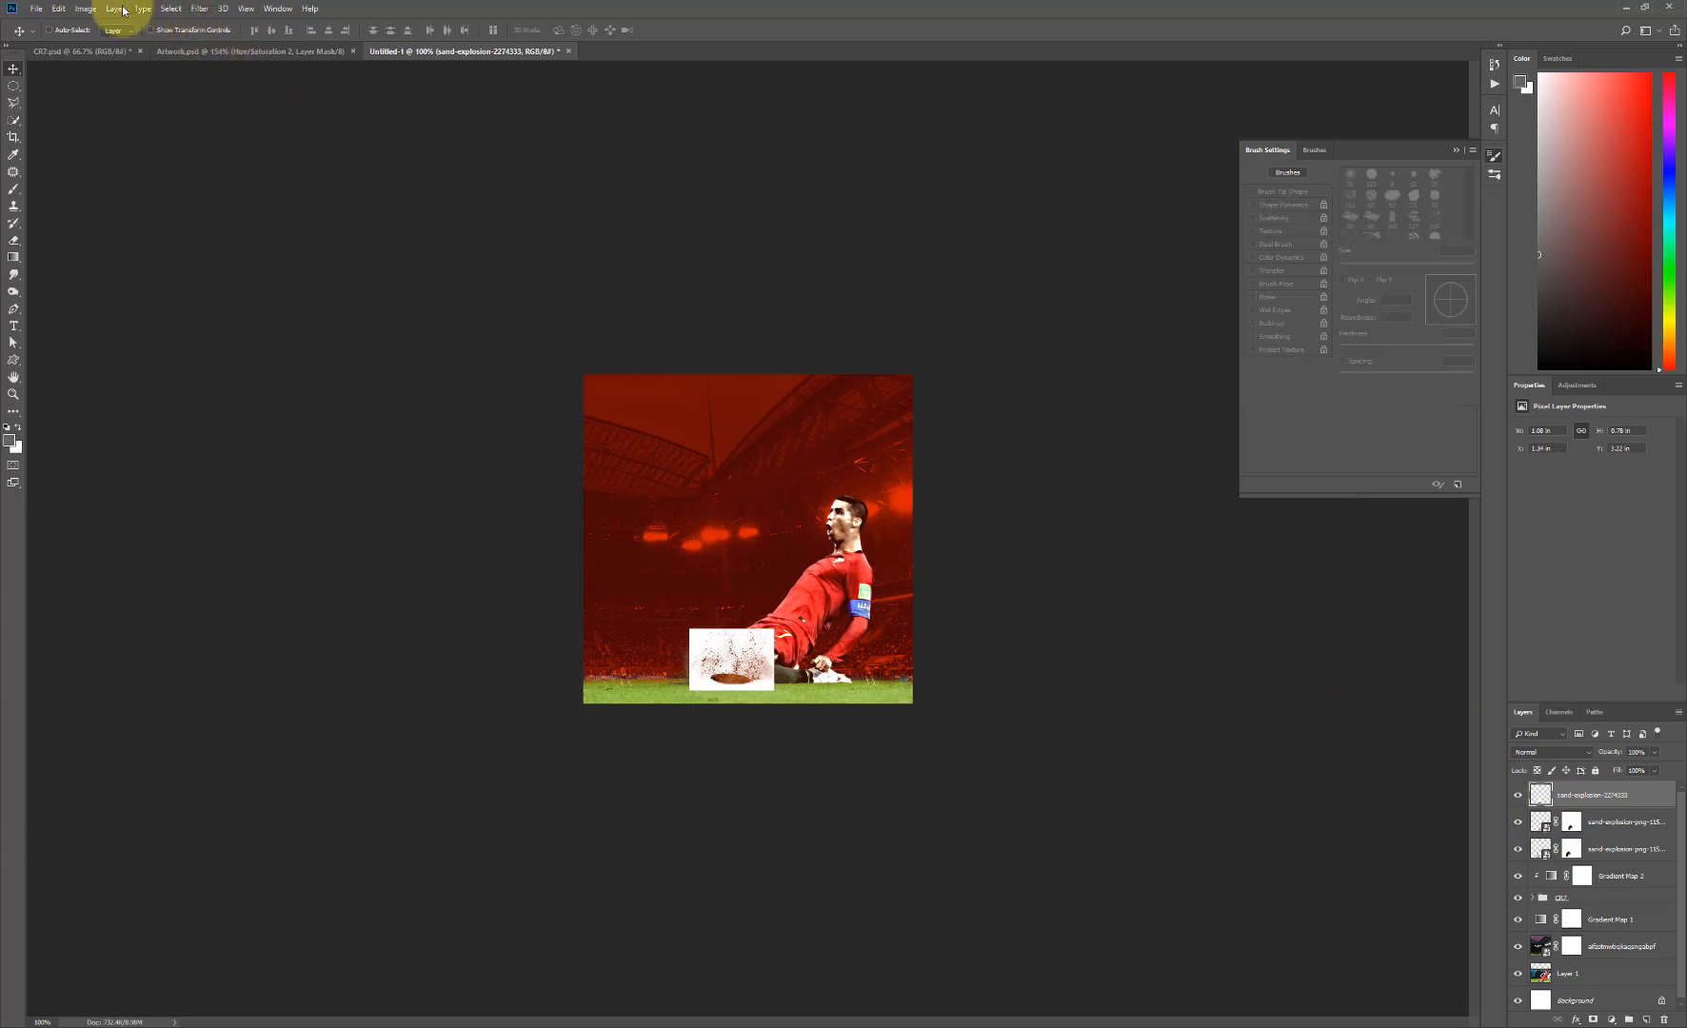
click(86, 8)
mouse_move(157, 47)
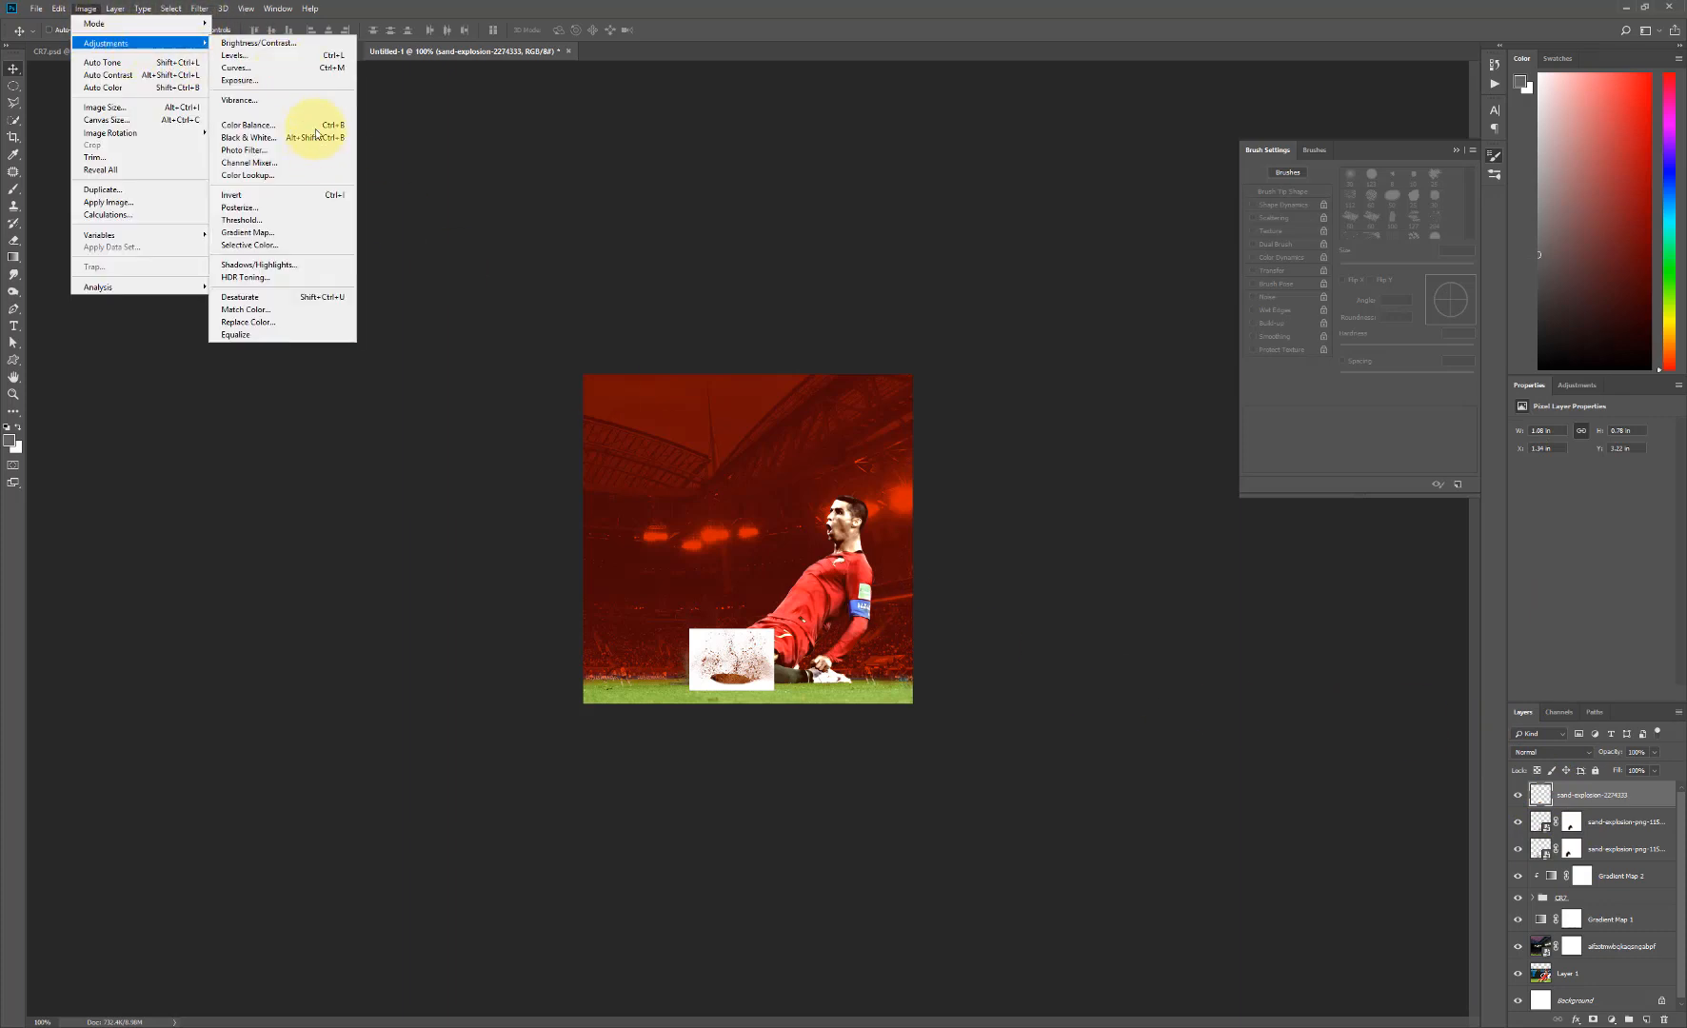
click(306, 307)
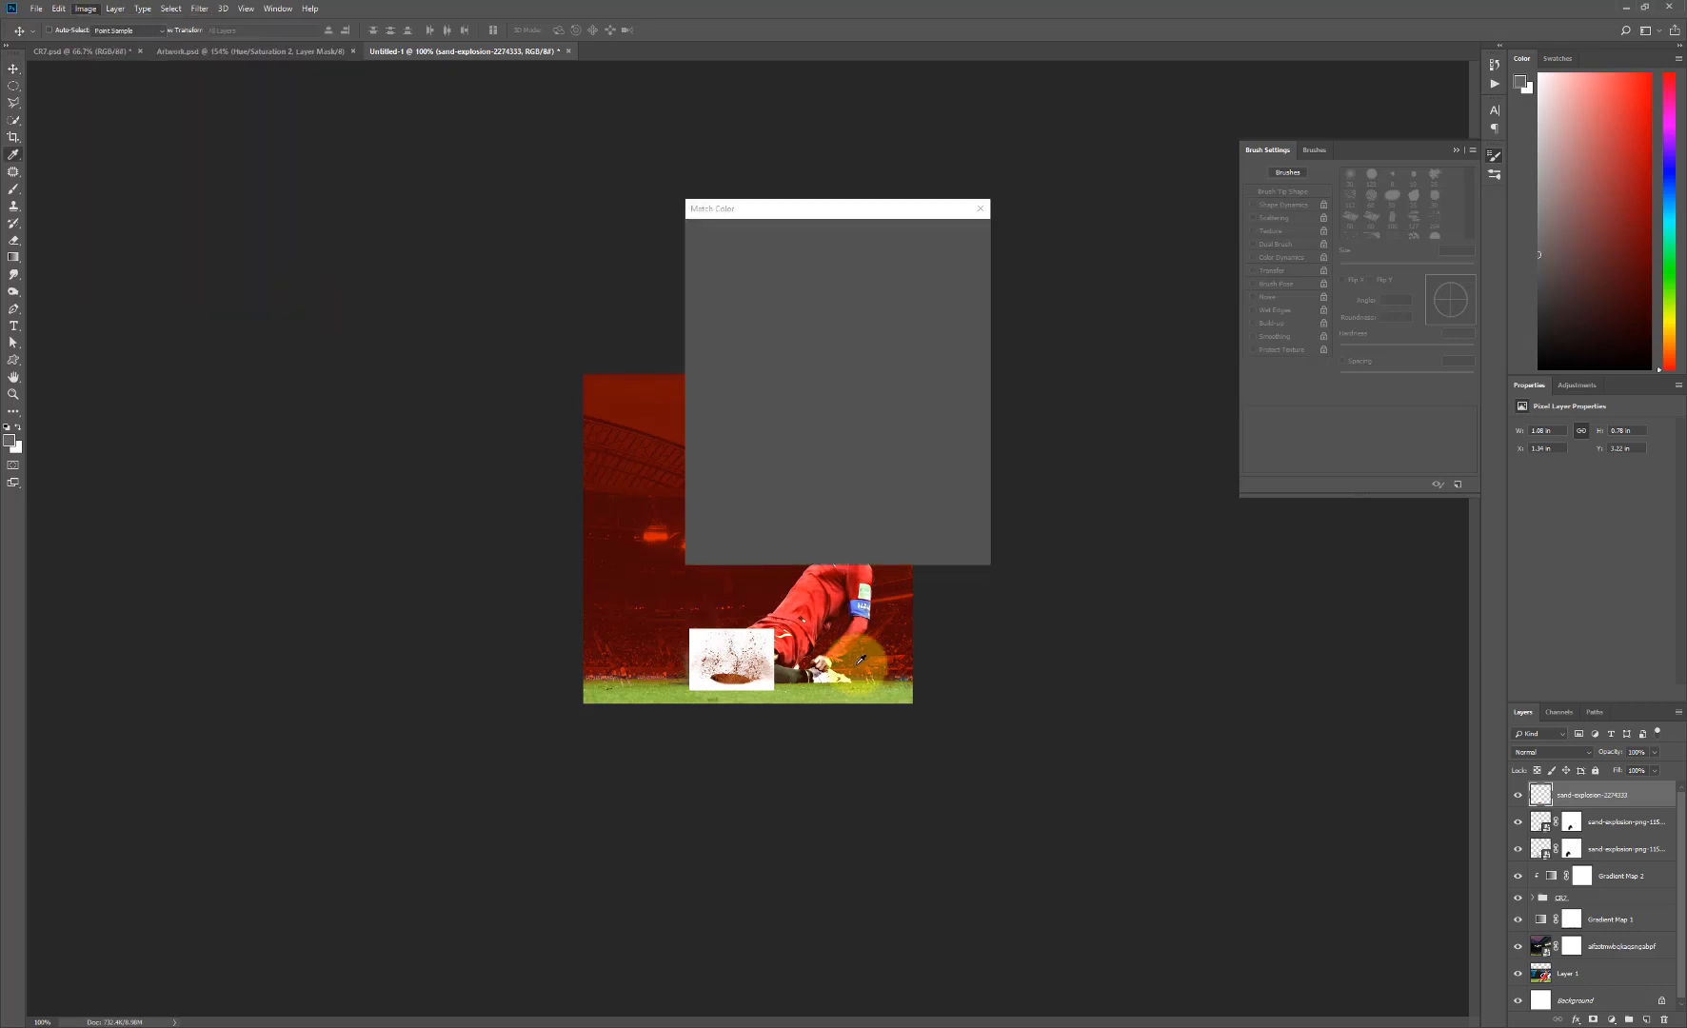
click(950, 264)
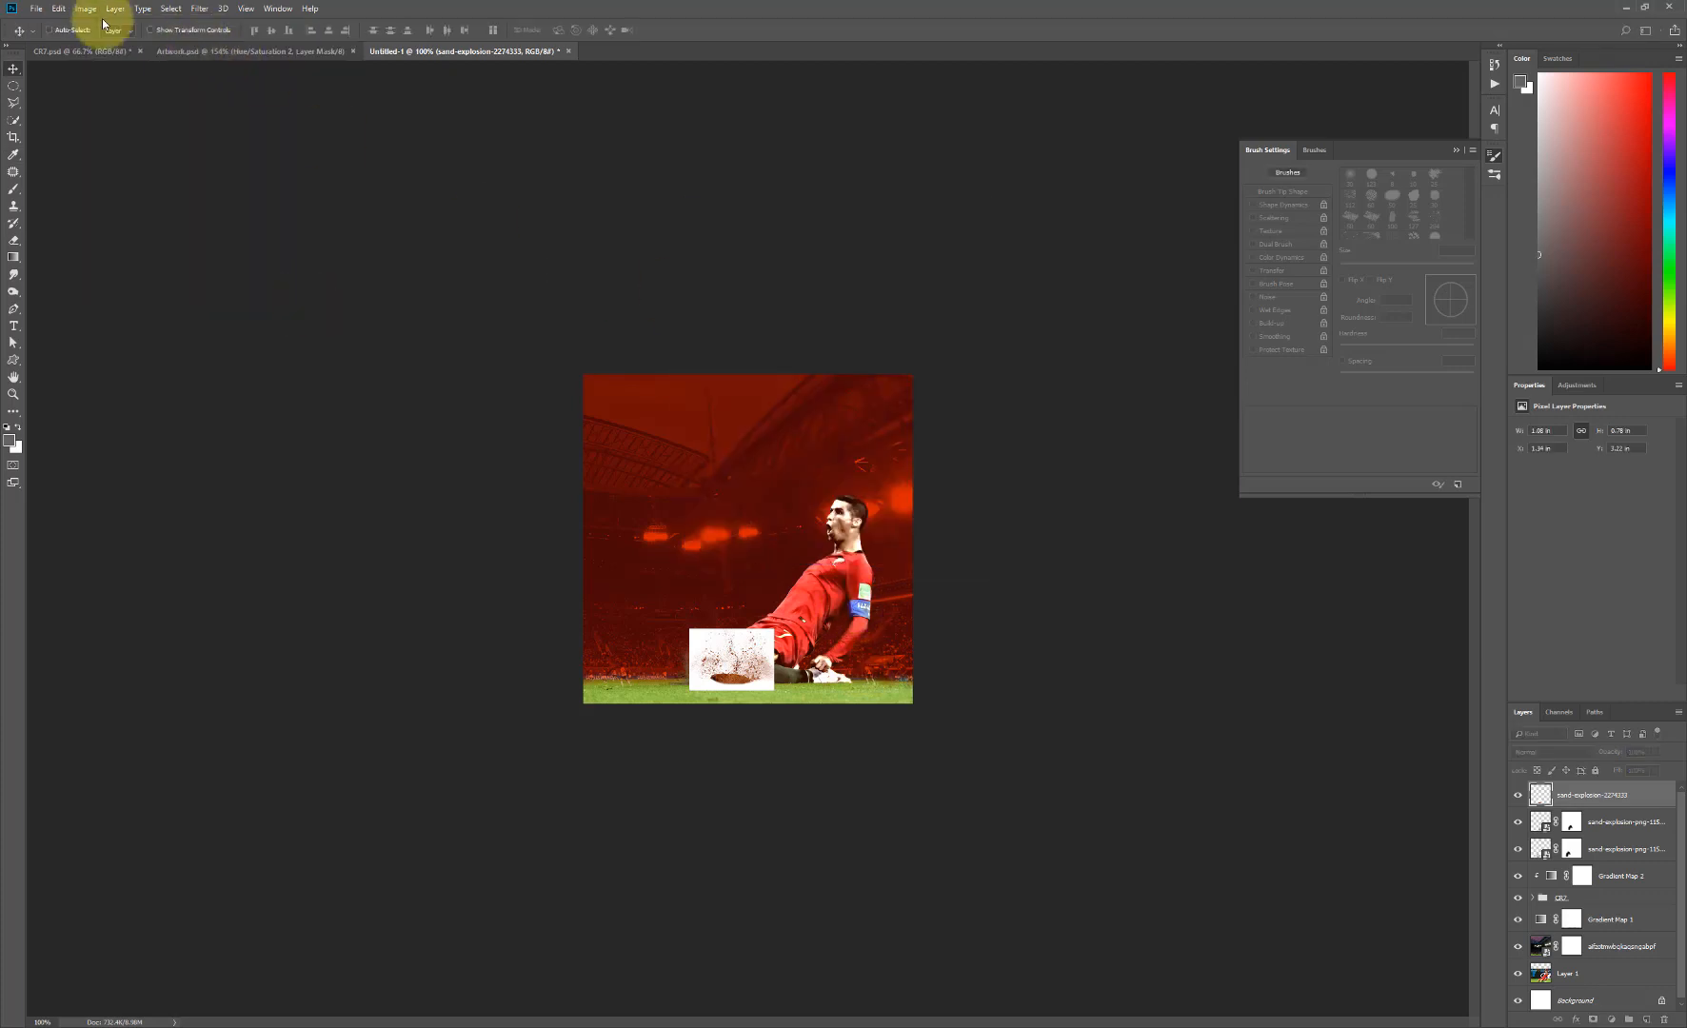
- Desaturate the rasterized sand-explosion-2274333 layer
click(85, 8)
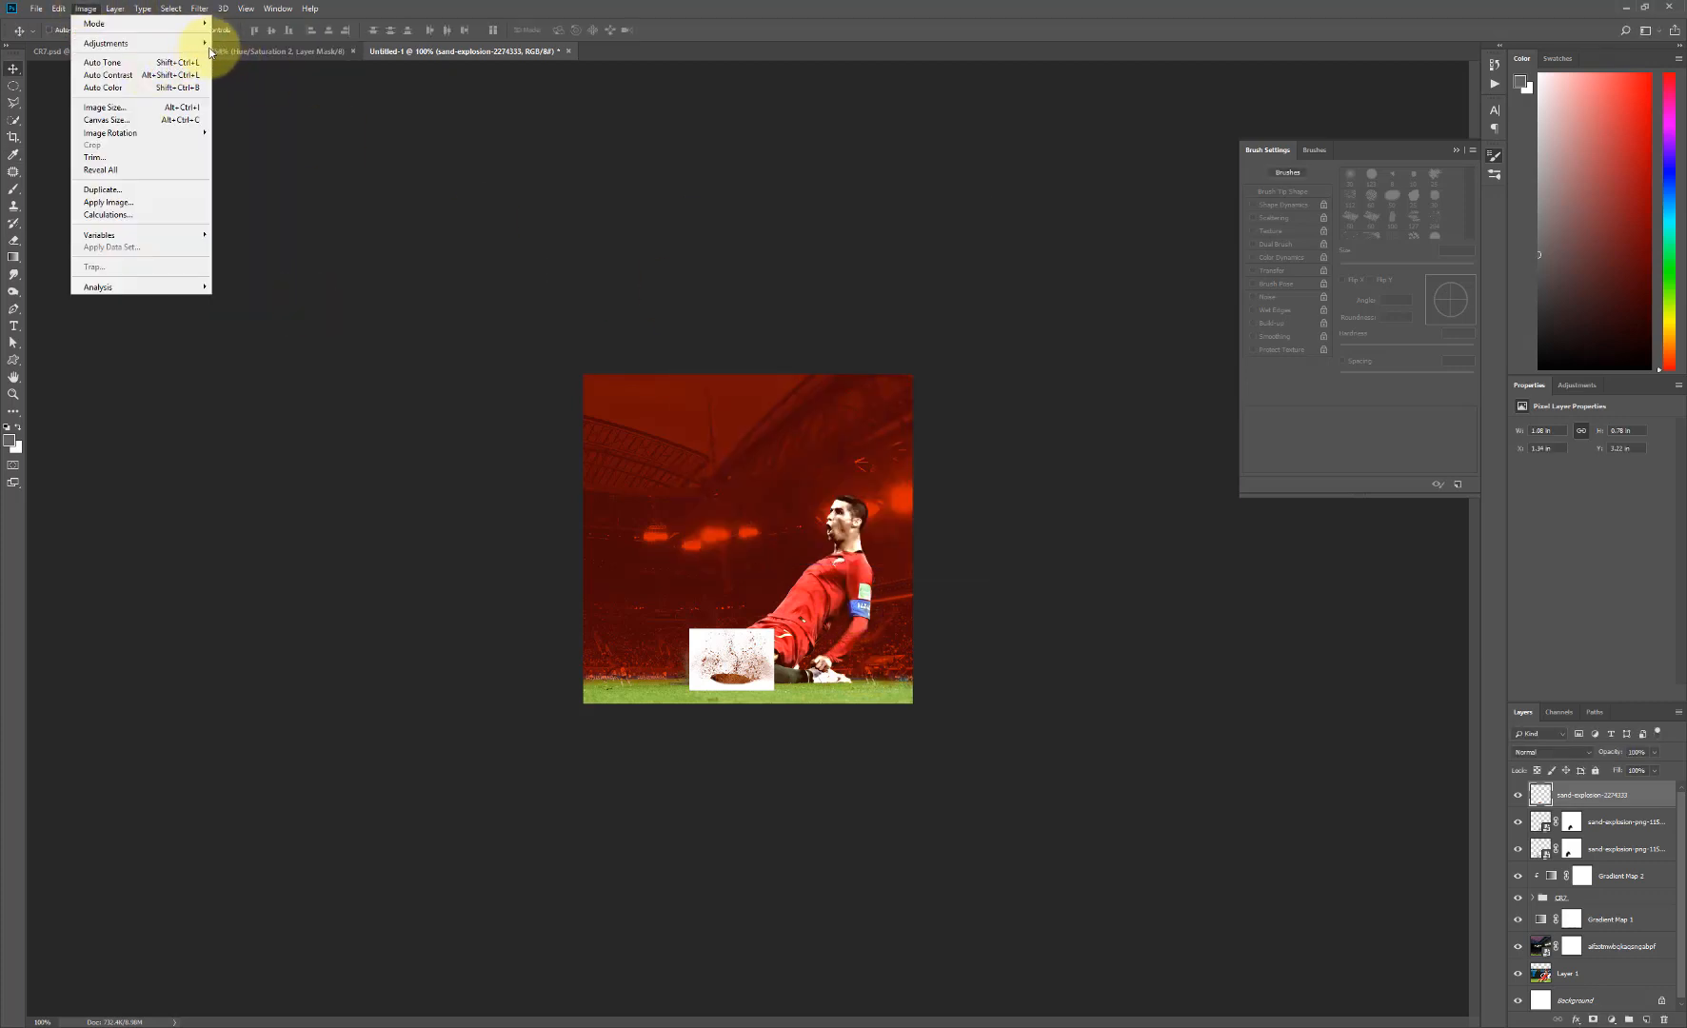
mouse_move(199, 43)
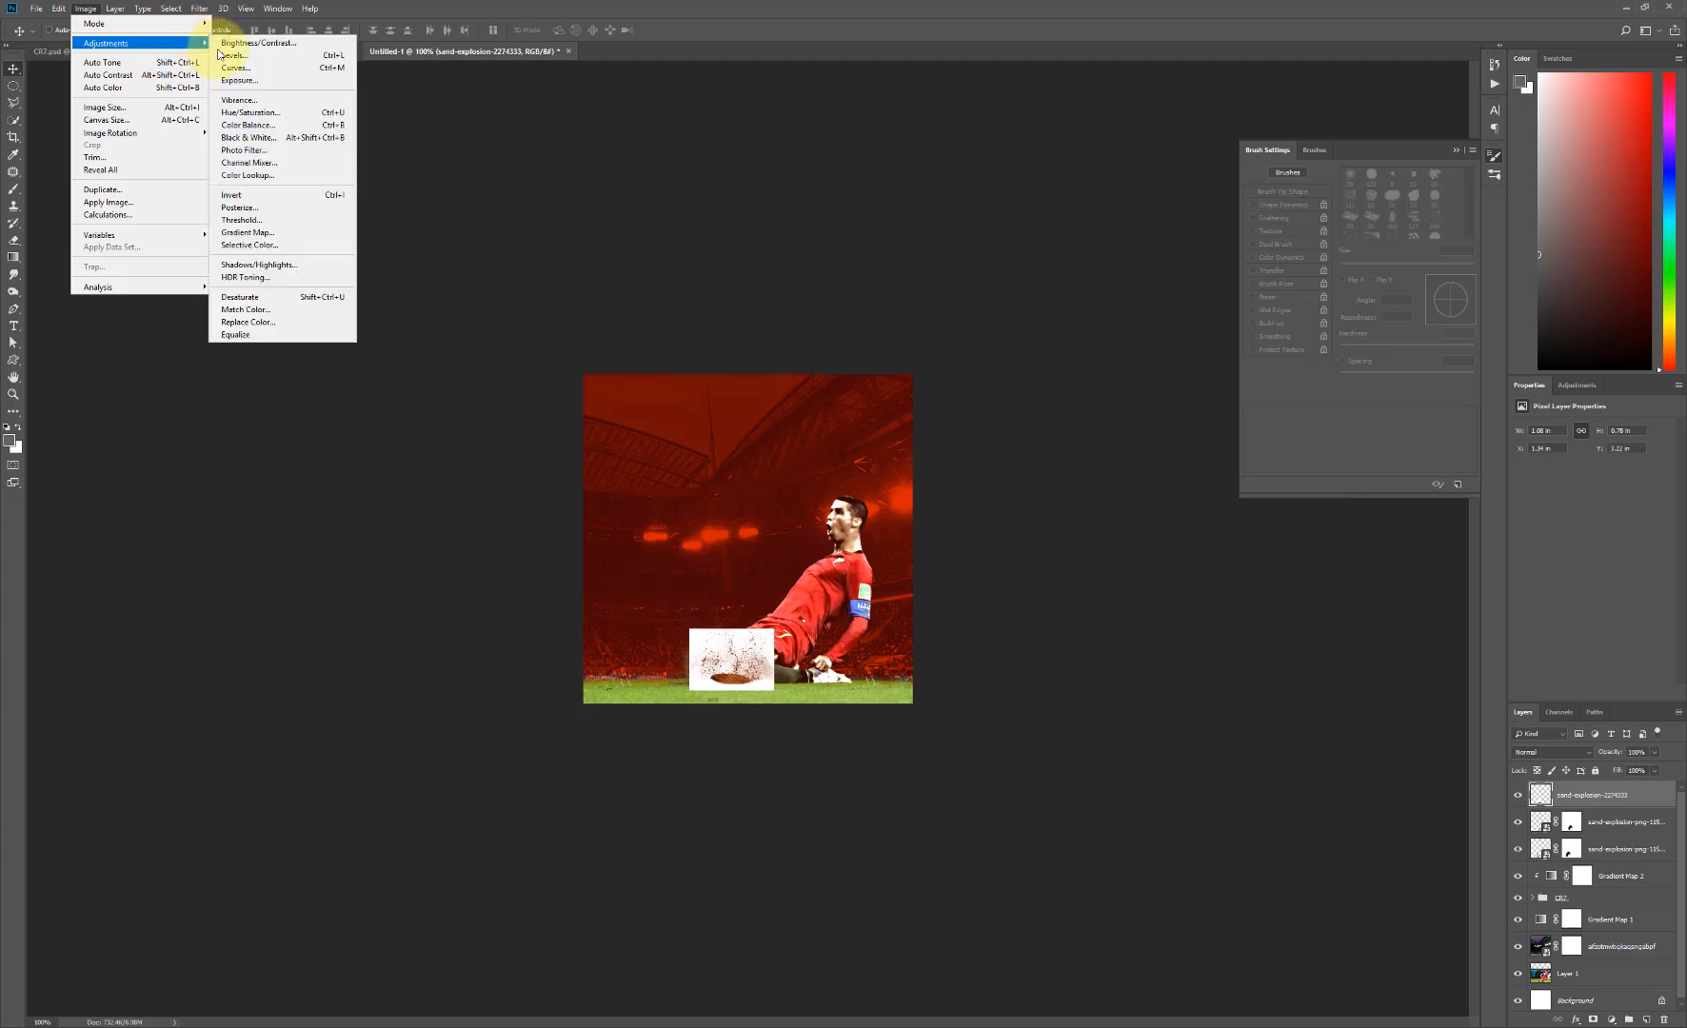
click(284, 298)
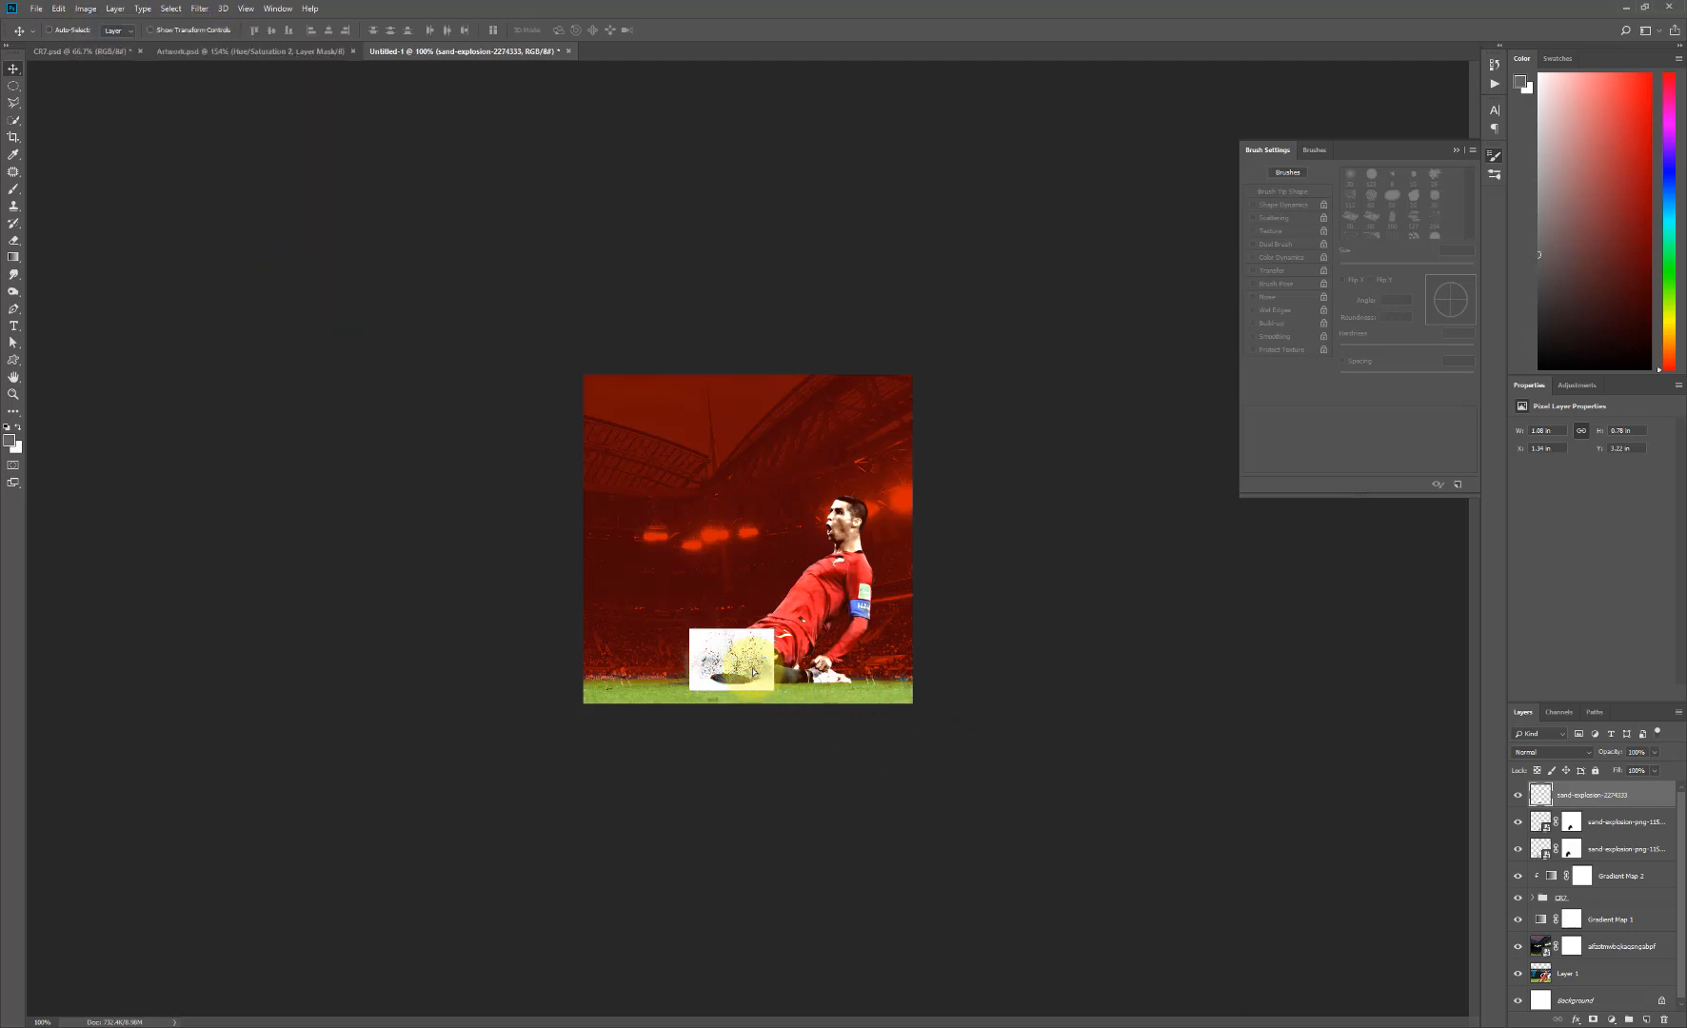
- Set the desaturated sand layer's blend mode to Multiply and position it over the player's front knee at grass level
drag(757, 680, 752, 676)
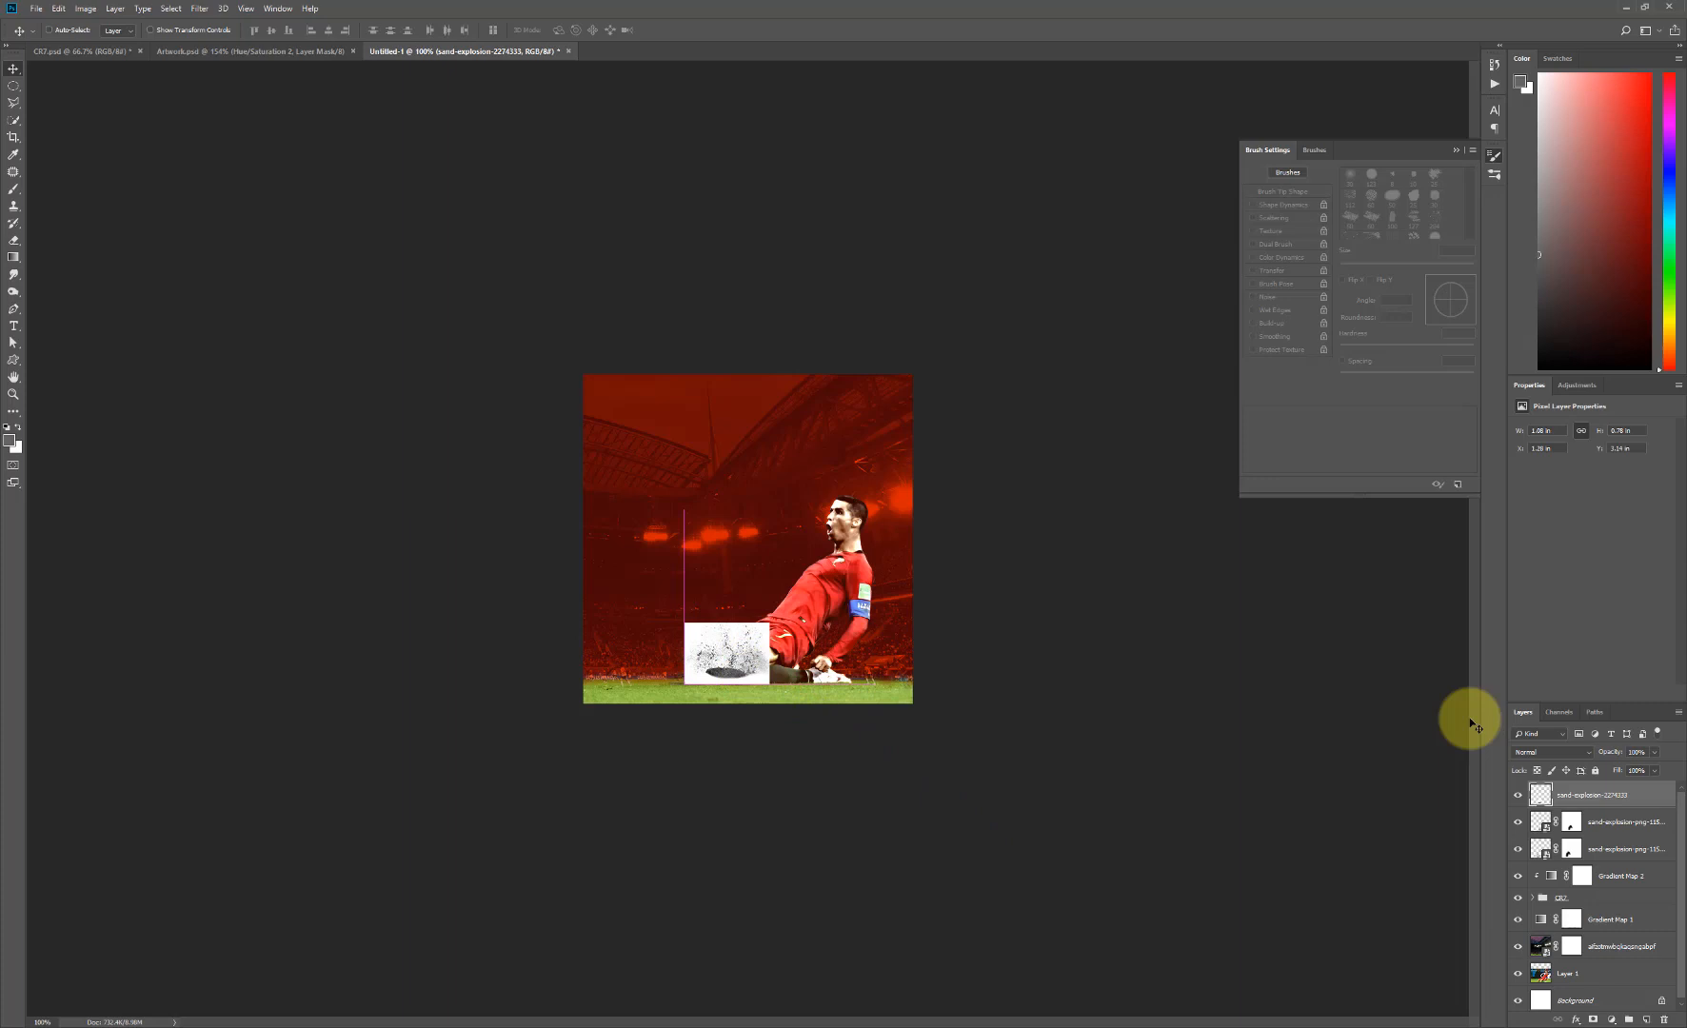
click(1566, 757)
click(1530, 466)
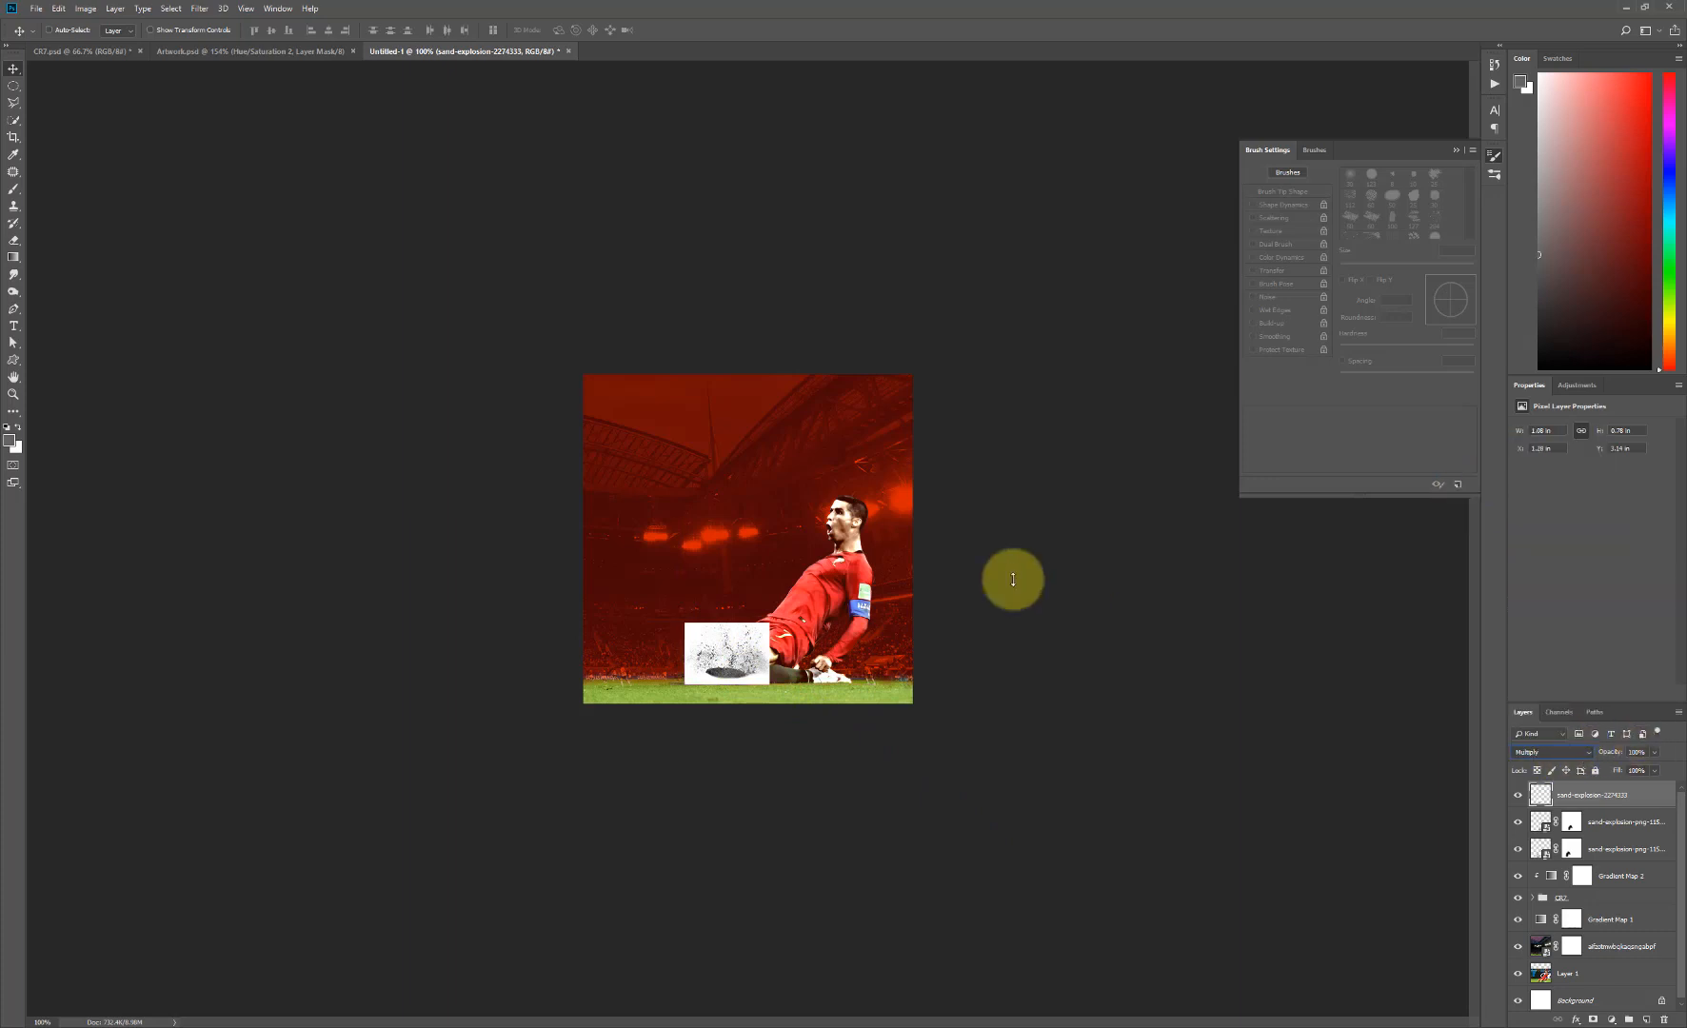
mouse_move(715, 655)
mouse_down()
mouse_move(689, 662)
mouse_move(716, 679)
mouse_up()
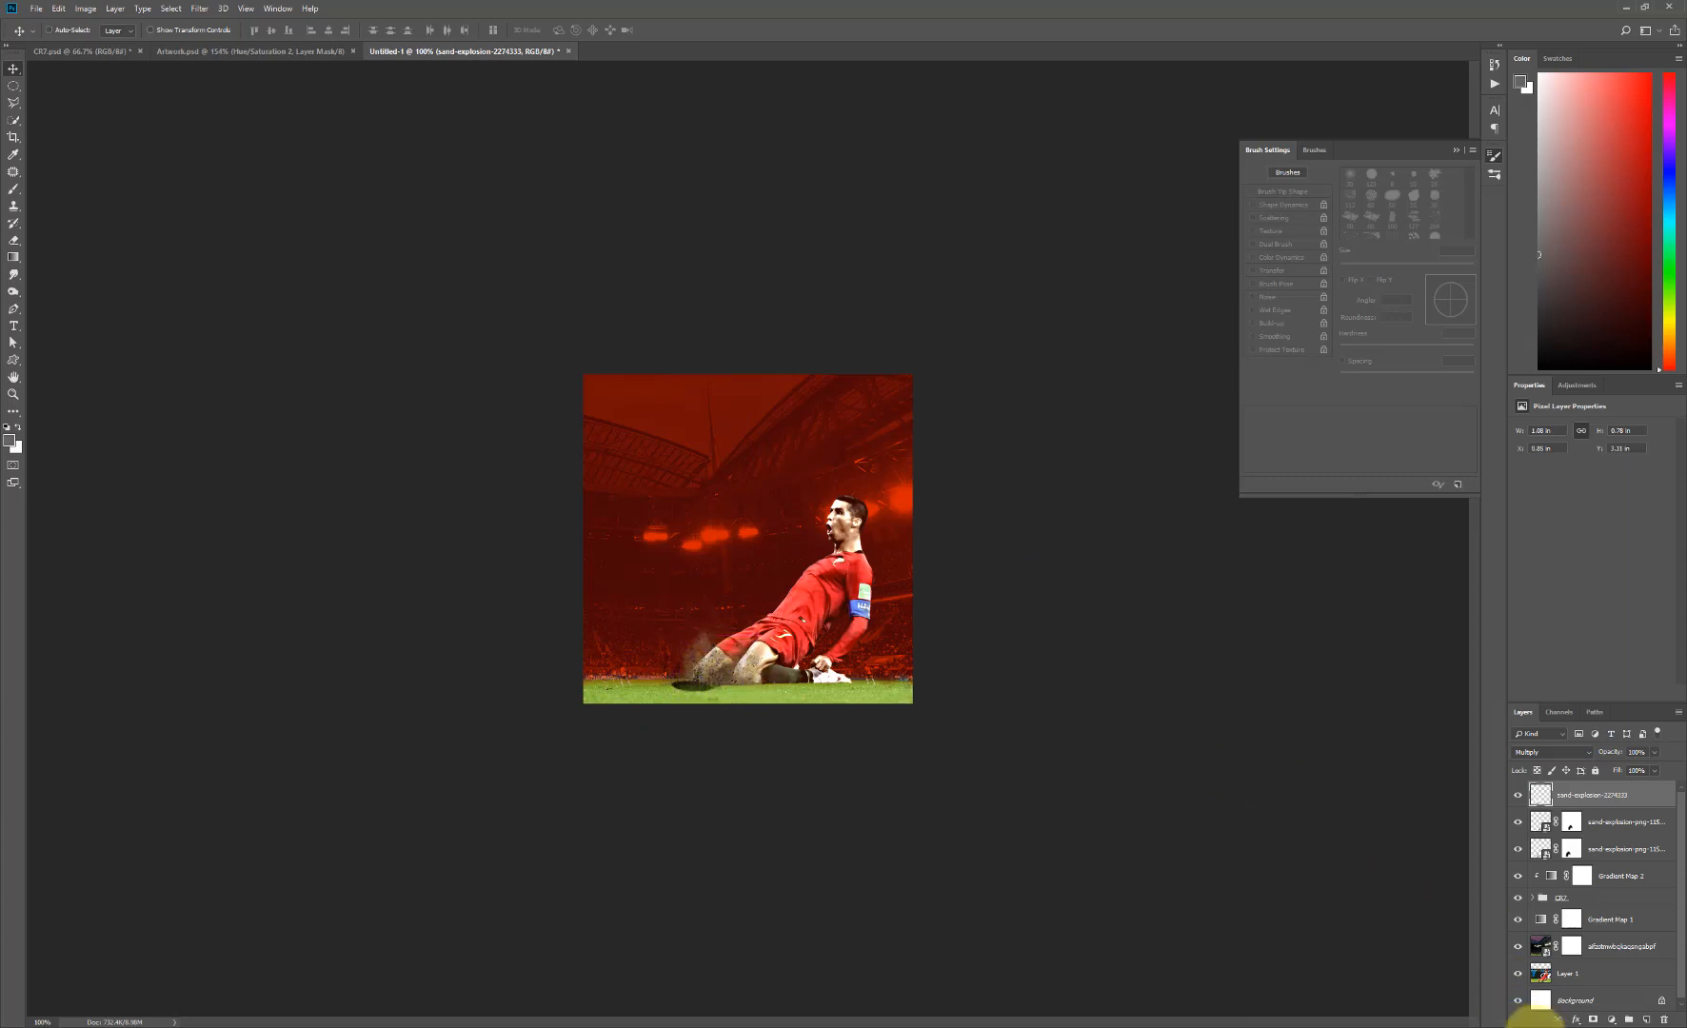
- Add a mask to the Multiply sand layer and paint black with a soft brush over its dark crater below the knee
click(1593, 1020)
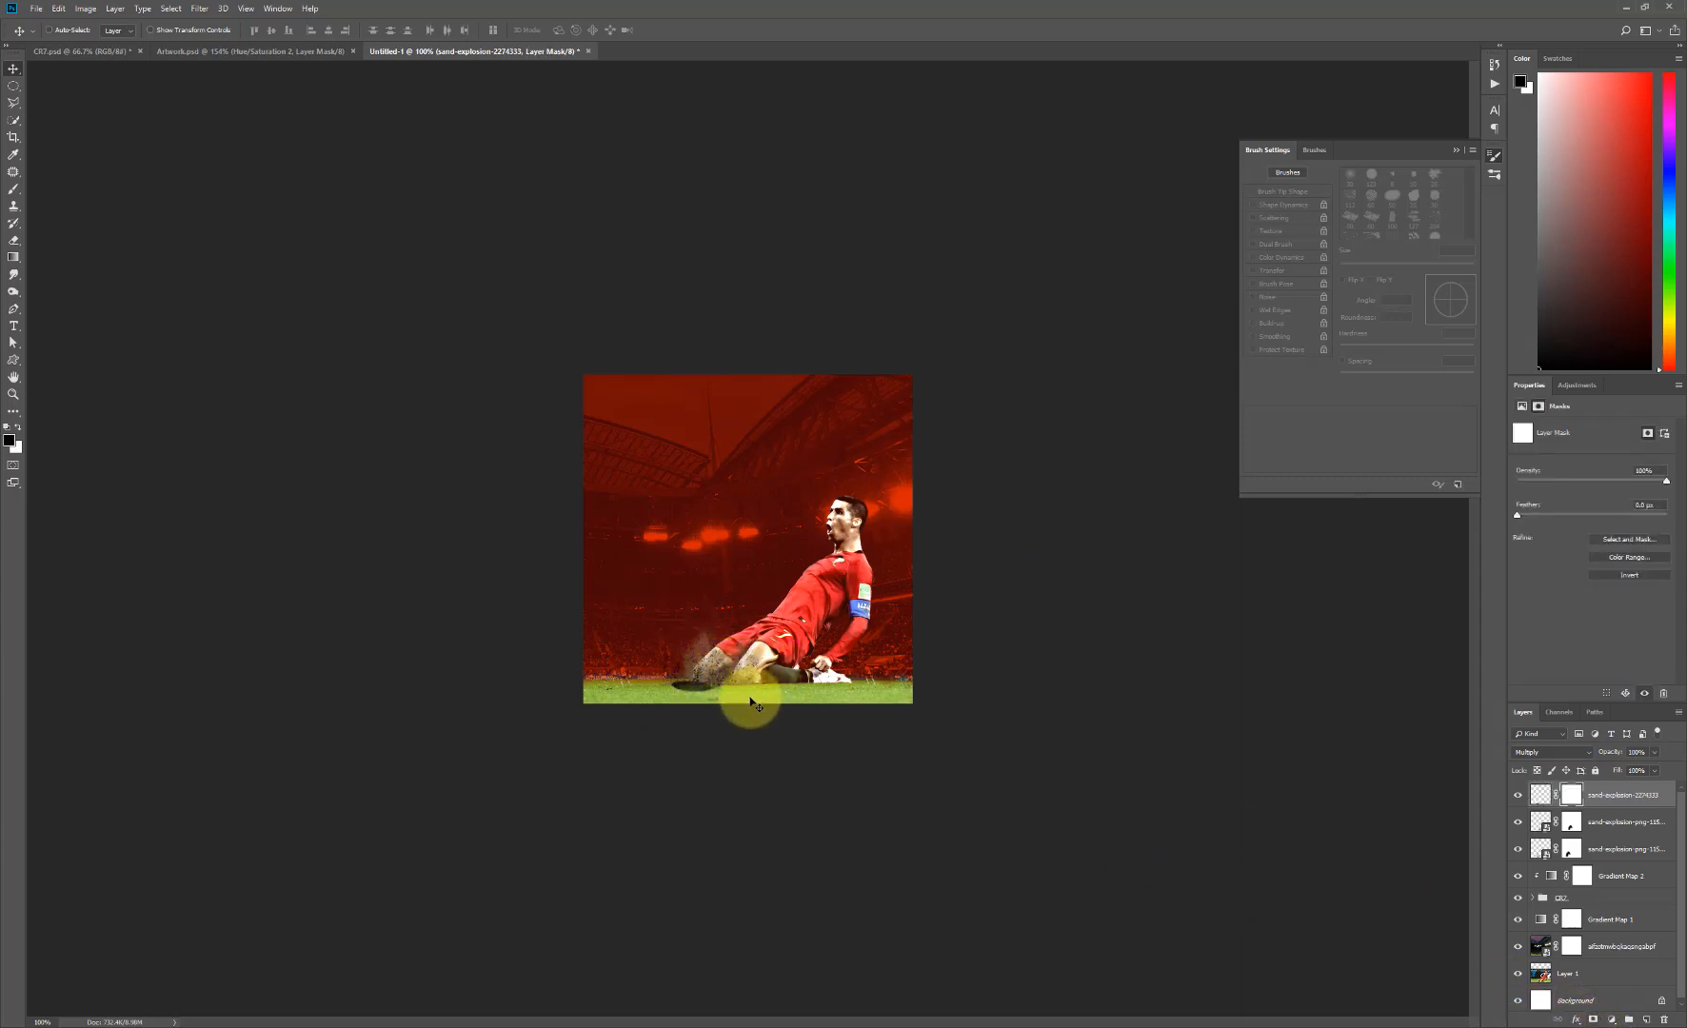
key(b)
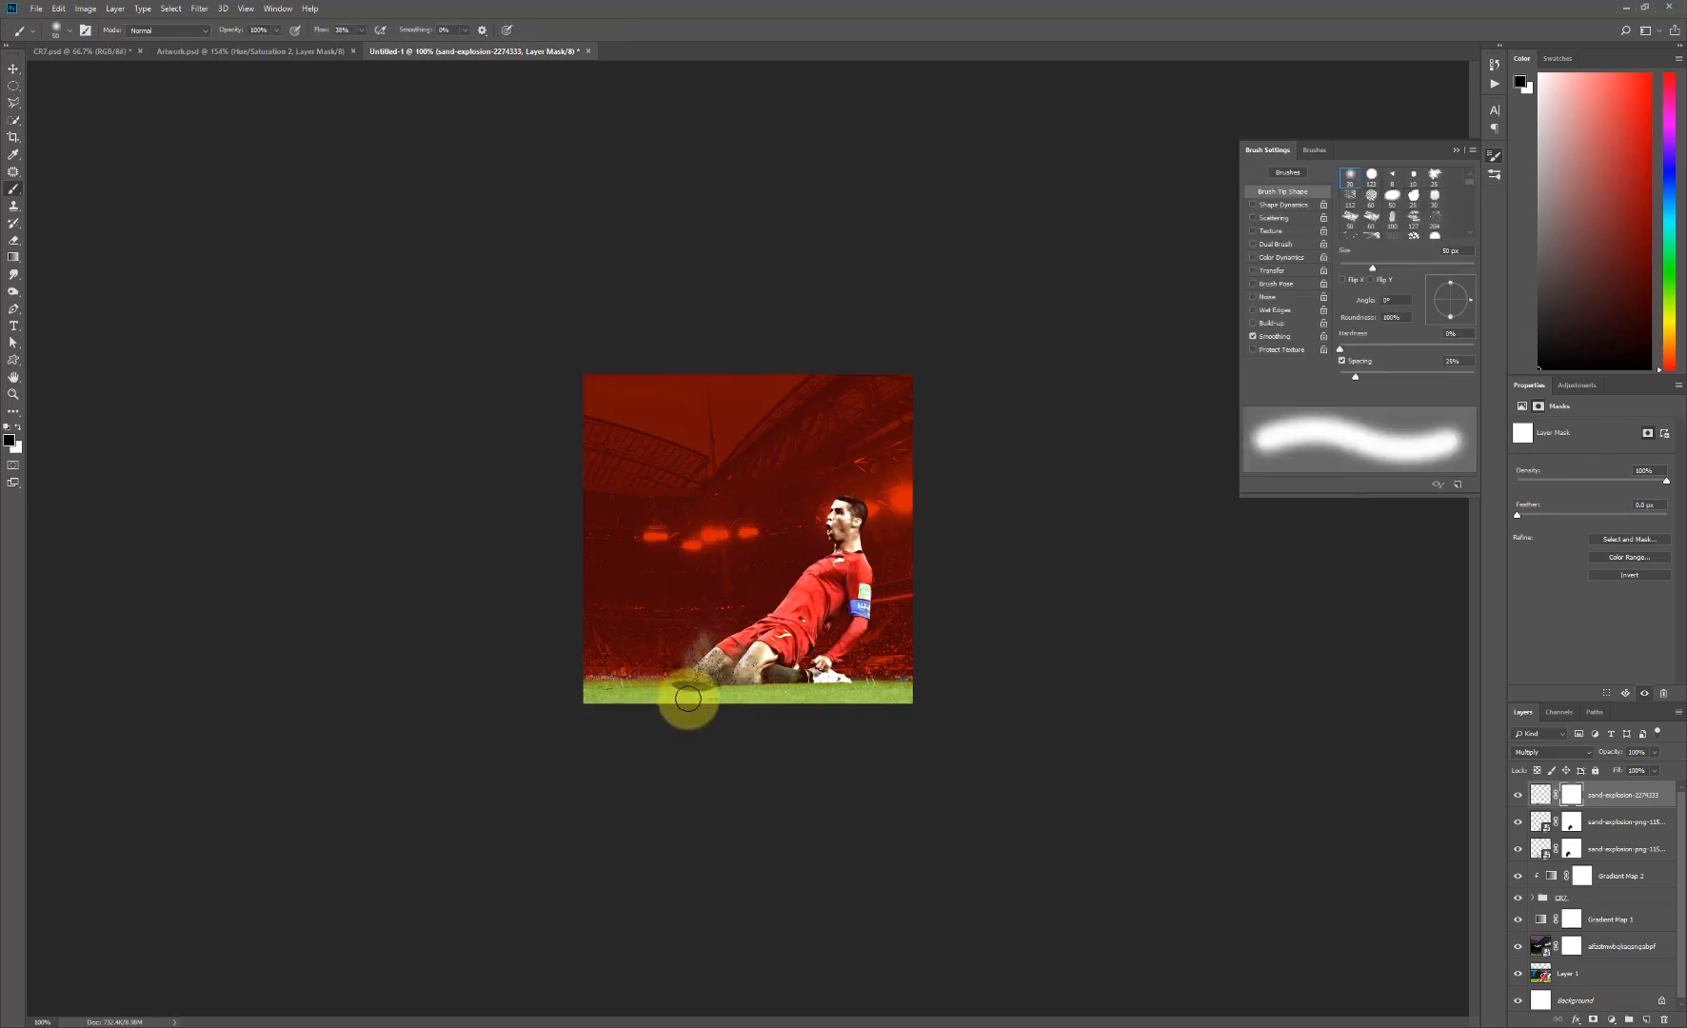
drag(688, 699, 696, 699)
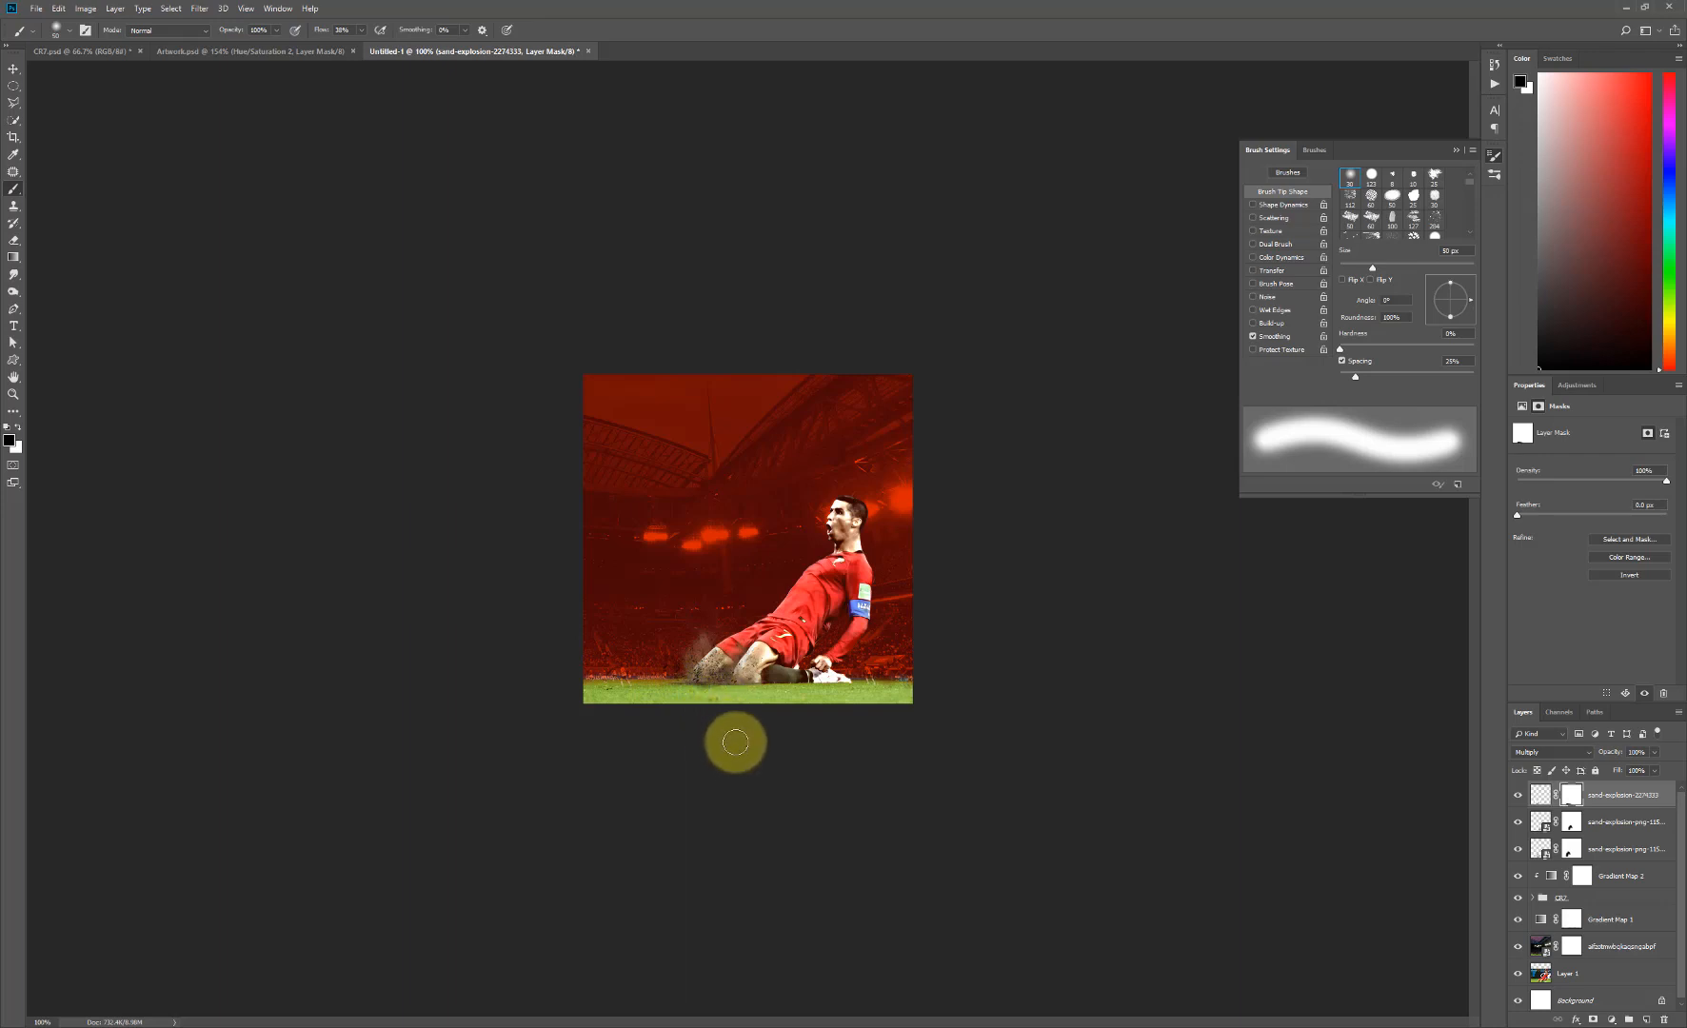
- Duplicate the masked Multiply sand layer and move the copy horizontally over the player's rear knee
key(v)
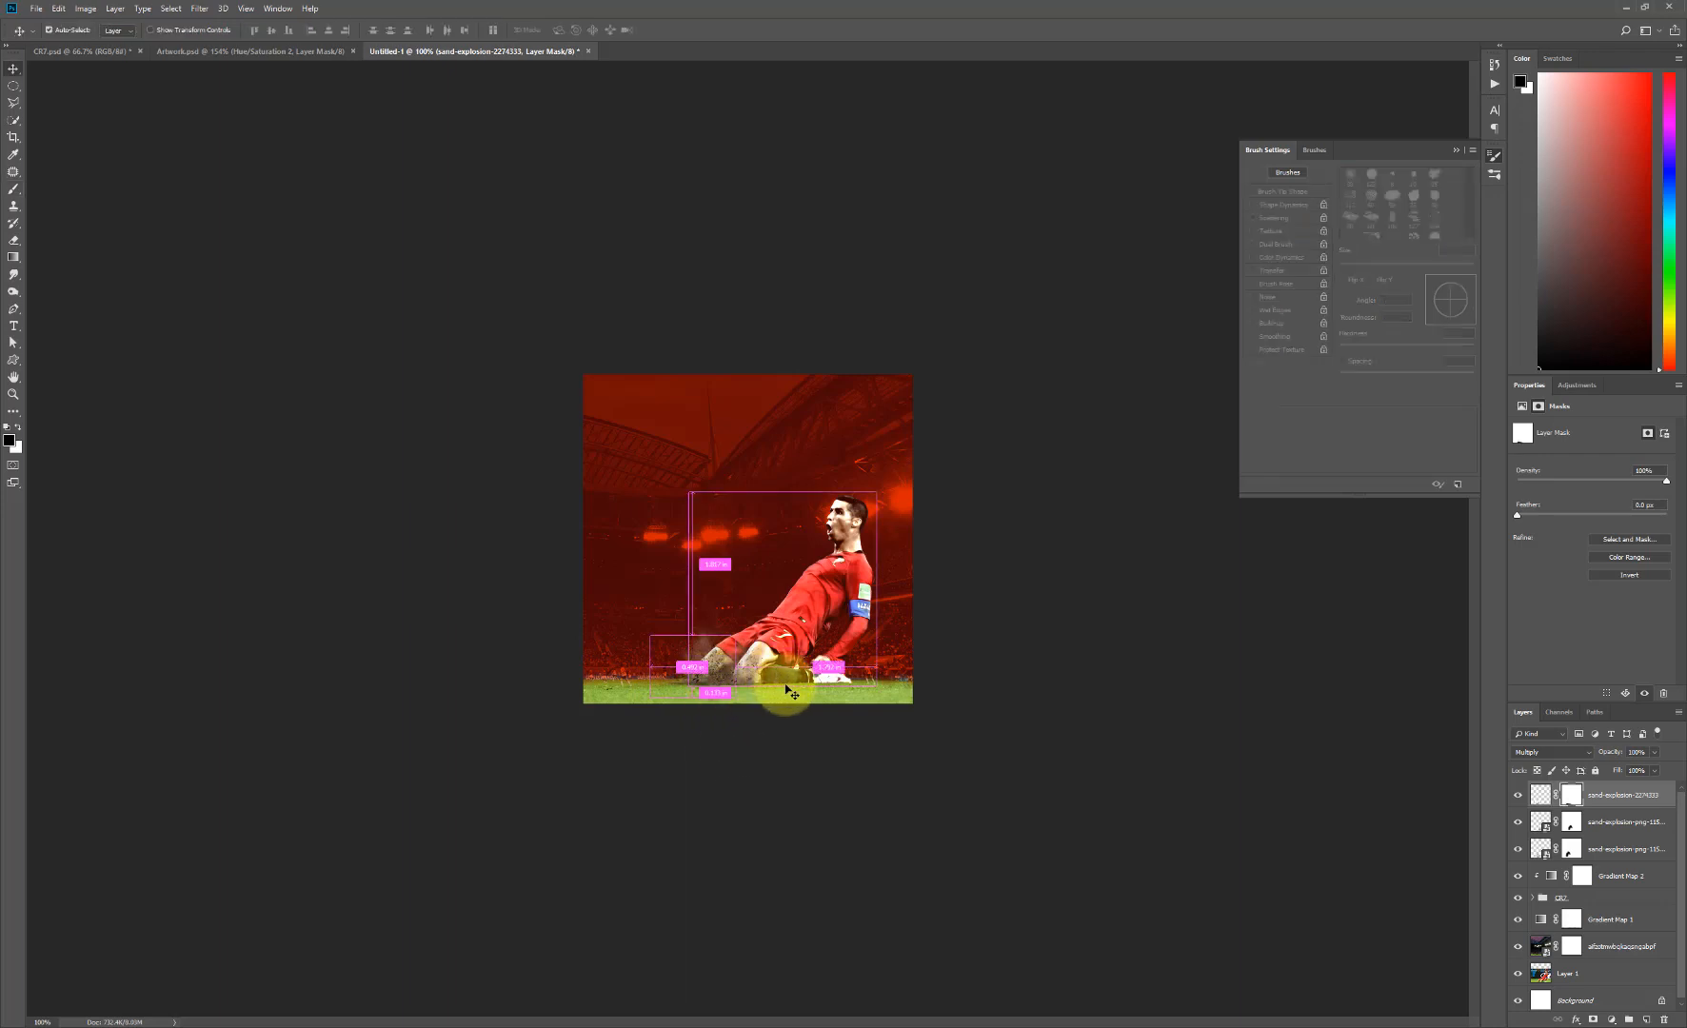
drag(1612, 796, 1647, 1017)
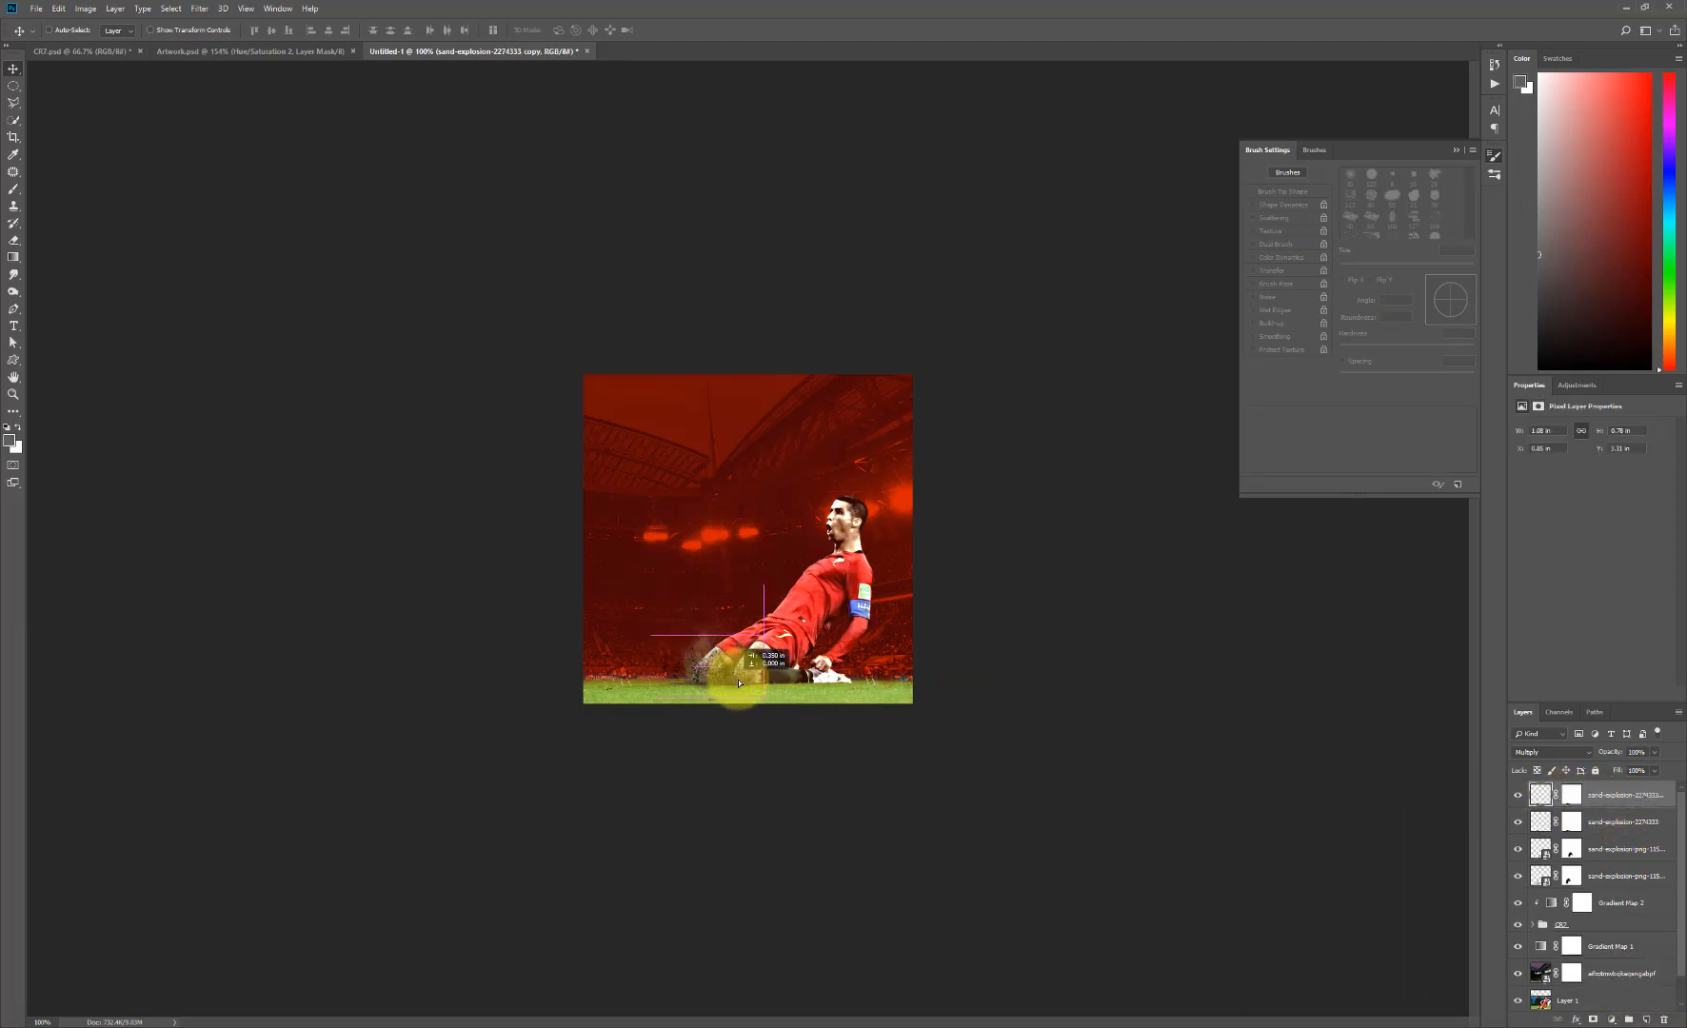
mouse_move(739, 683)
mouse_down()
mouse_move(724, 688)
mouse_move(742, 686)
mouse_up()
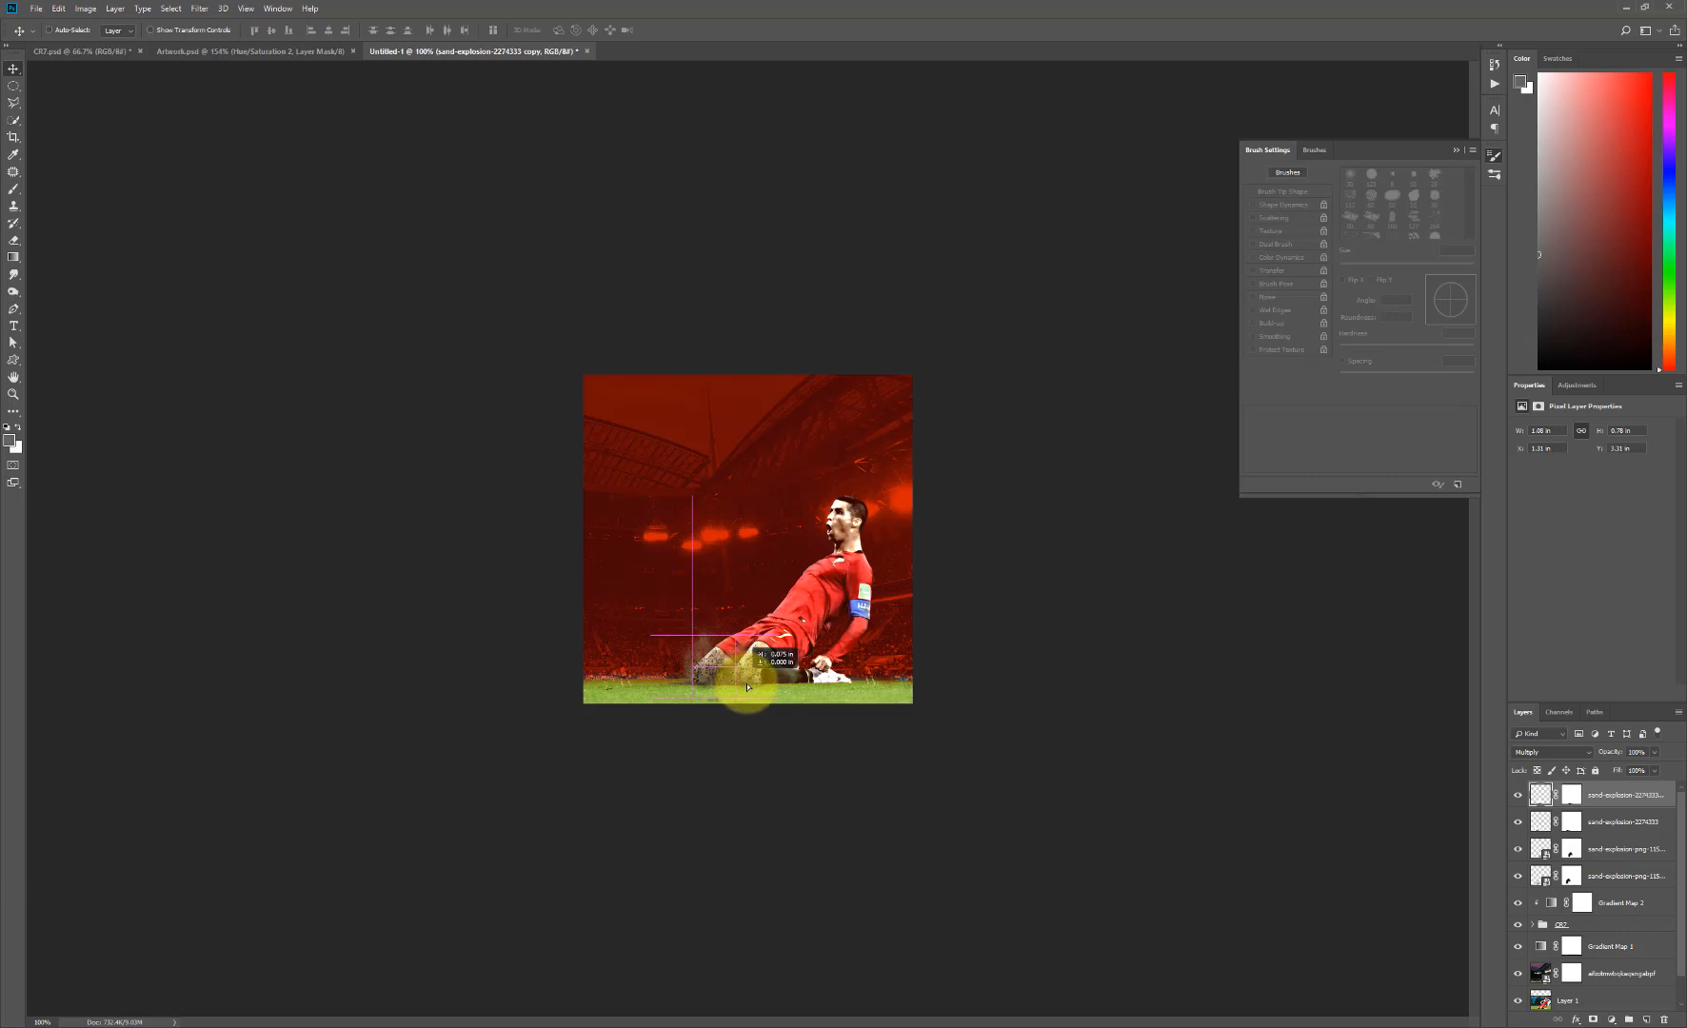
drag(748, 686, 749, 749)
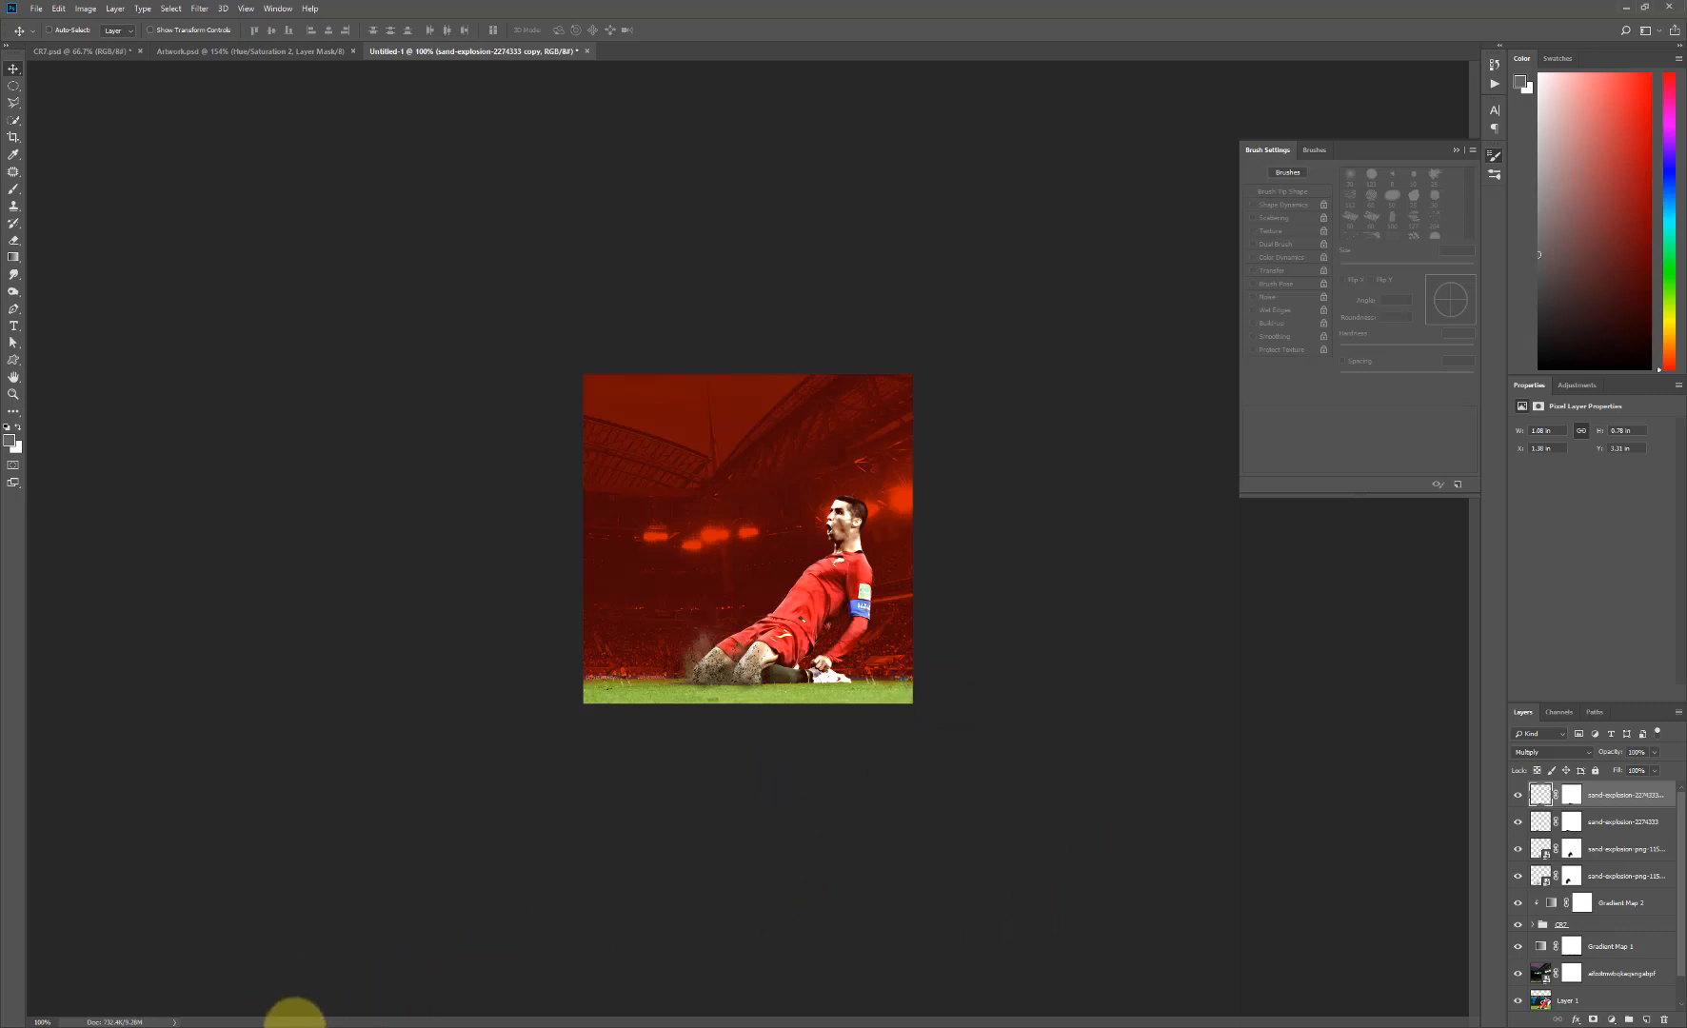
click(311, 1025)
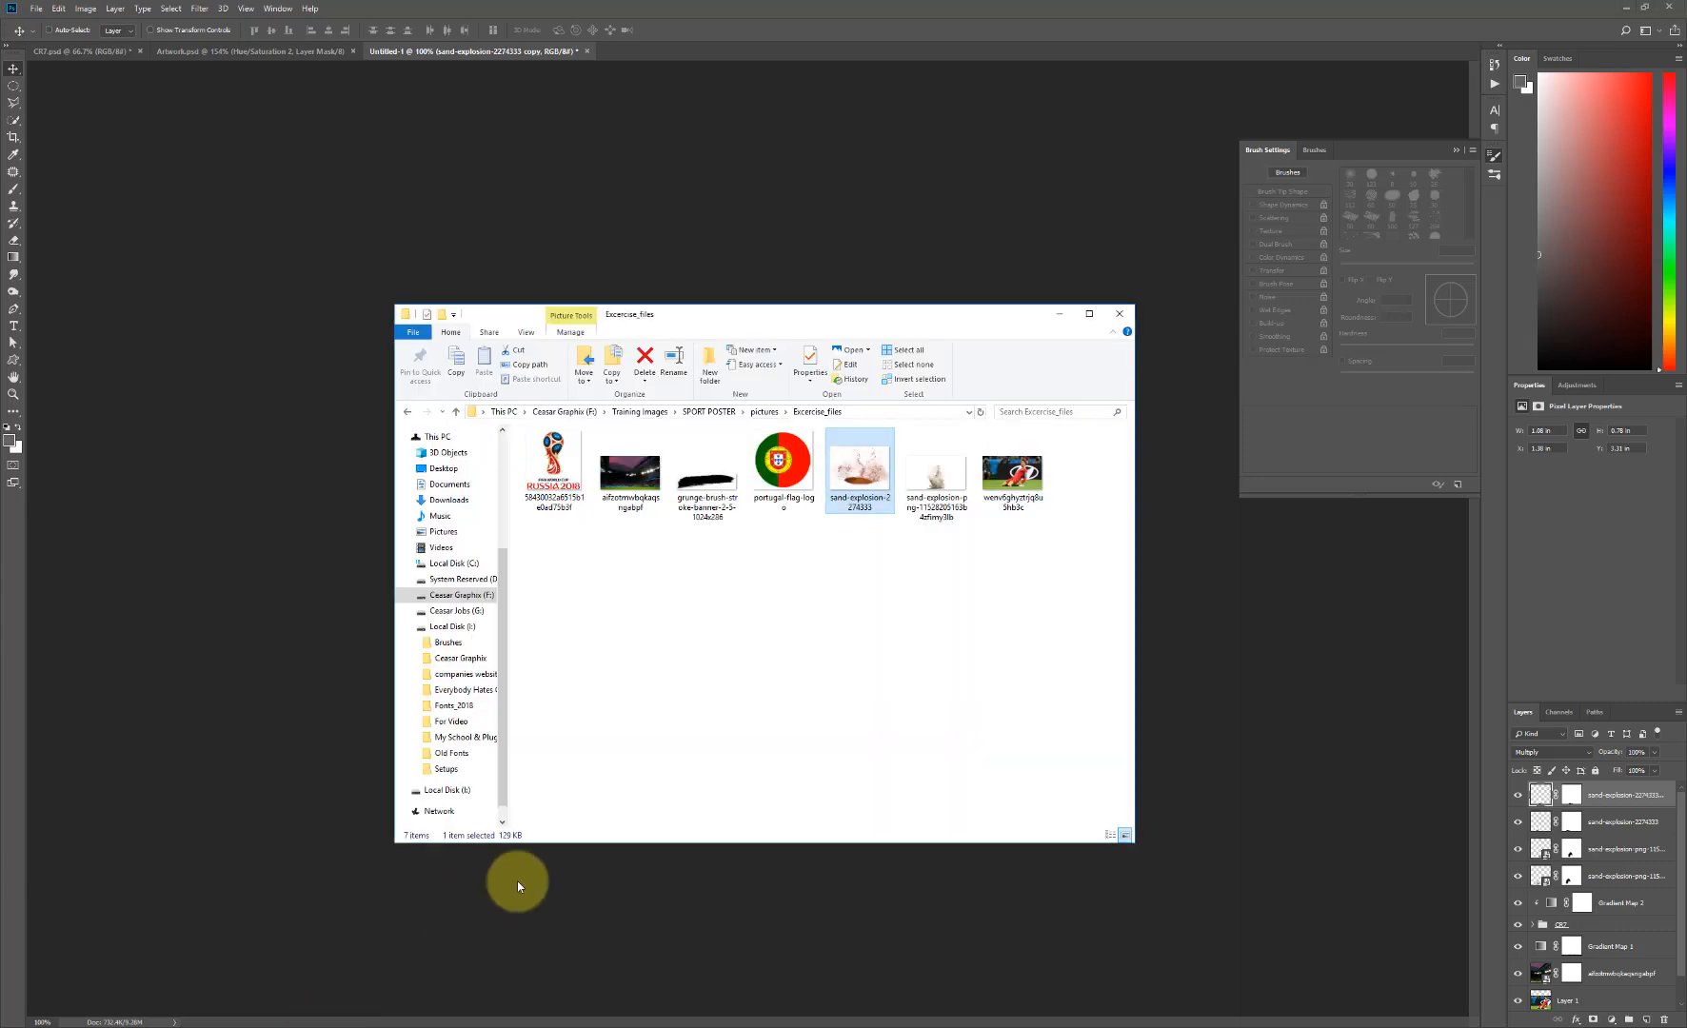
click(710, 505)
click(318, 740)
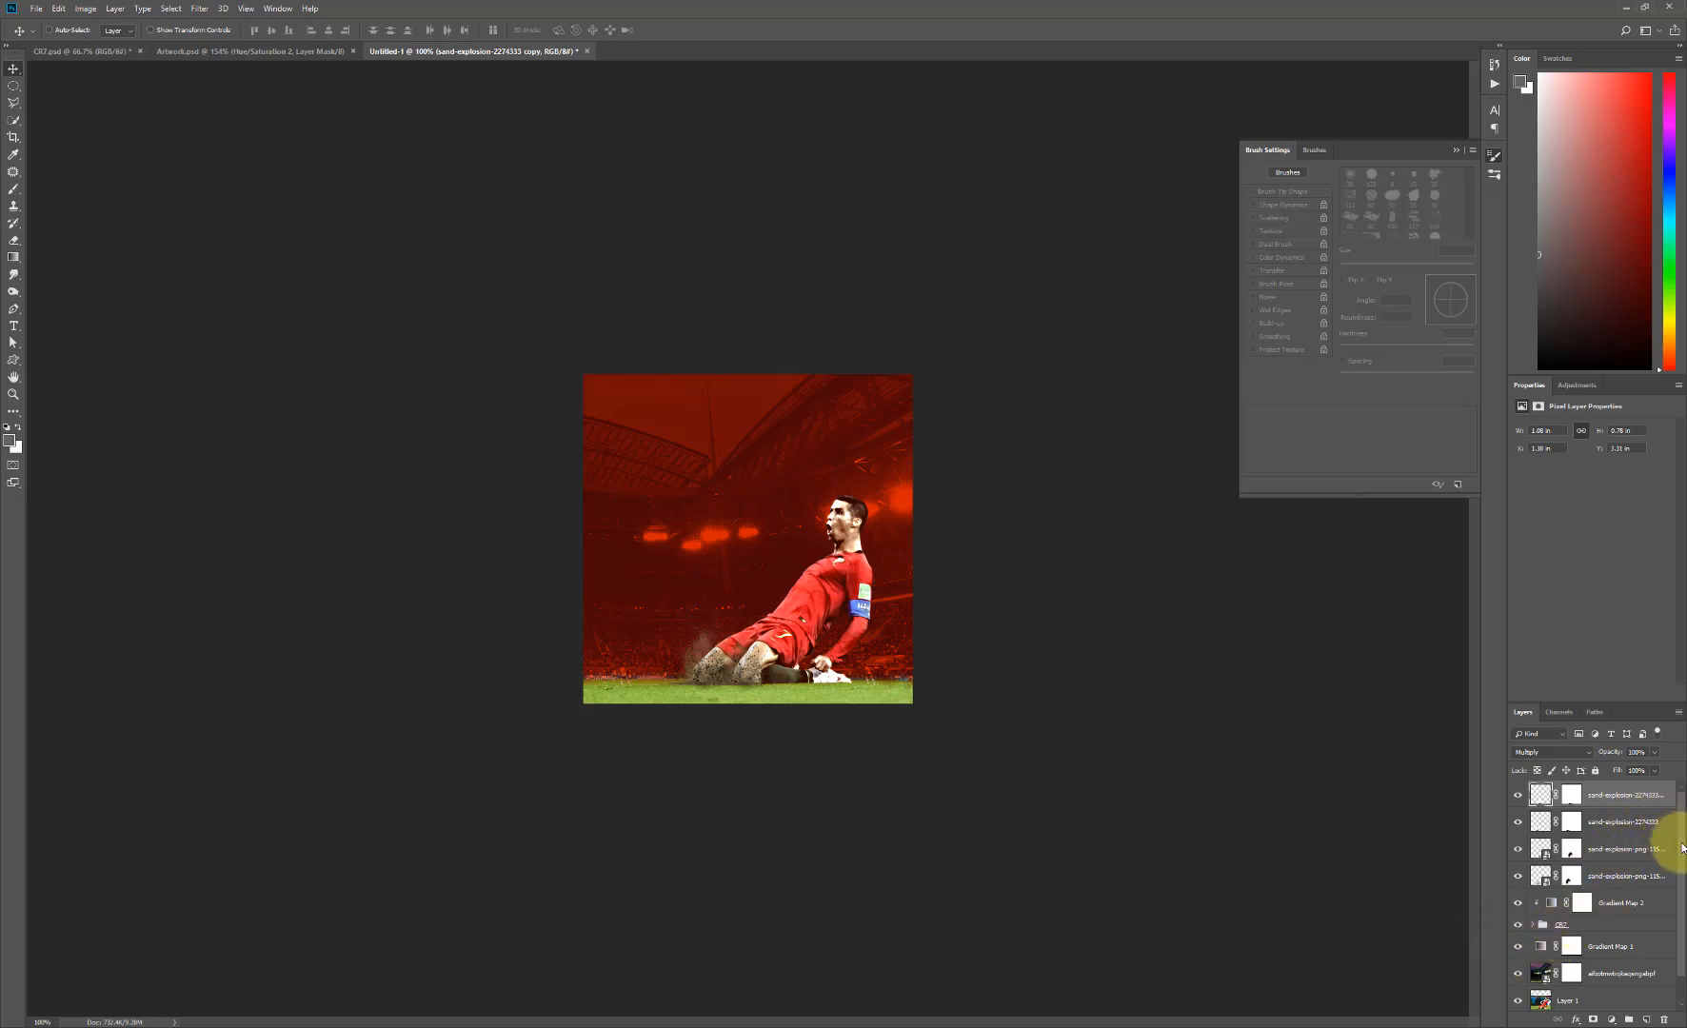
- Select all layers from the top sand copy down to the player's group and shift them slightly toward the poster's left edge
drag(1682, 847, 1683, 876)
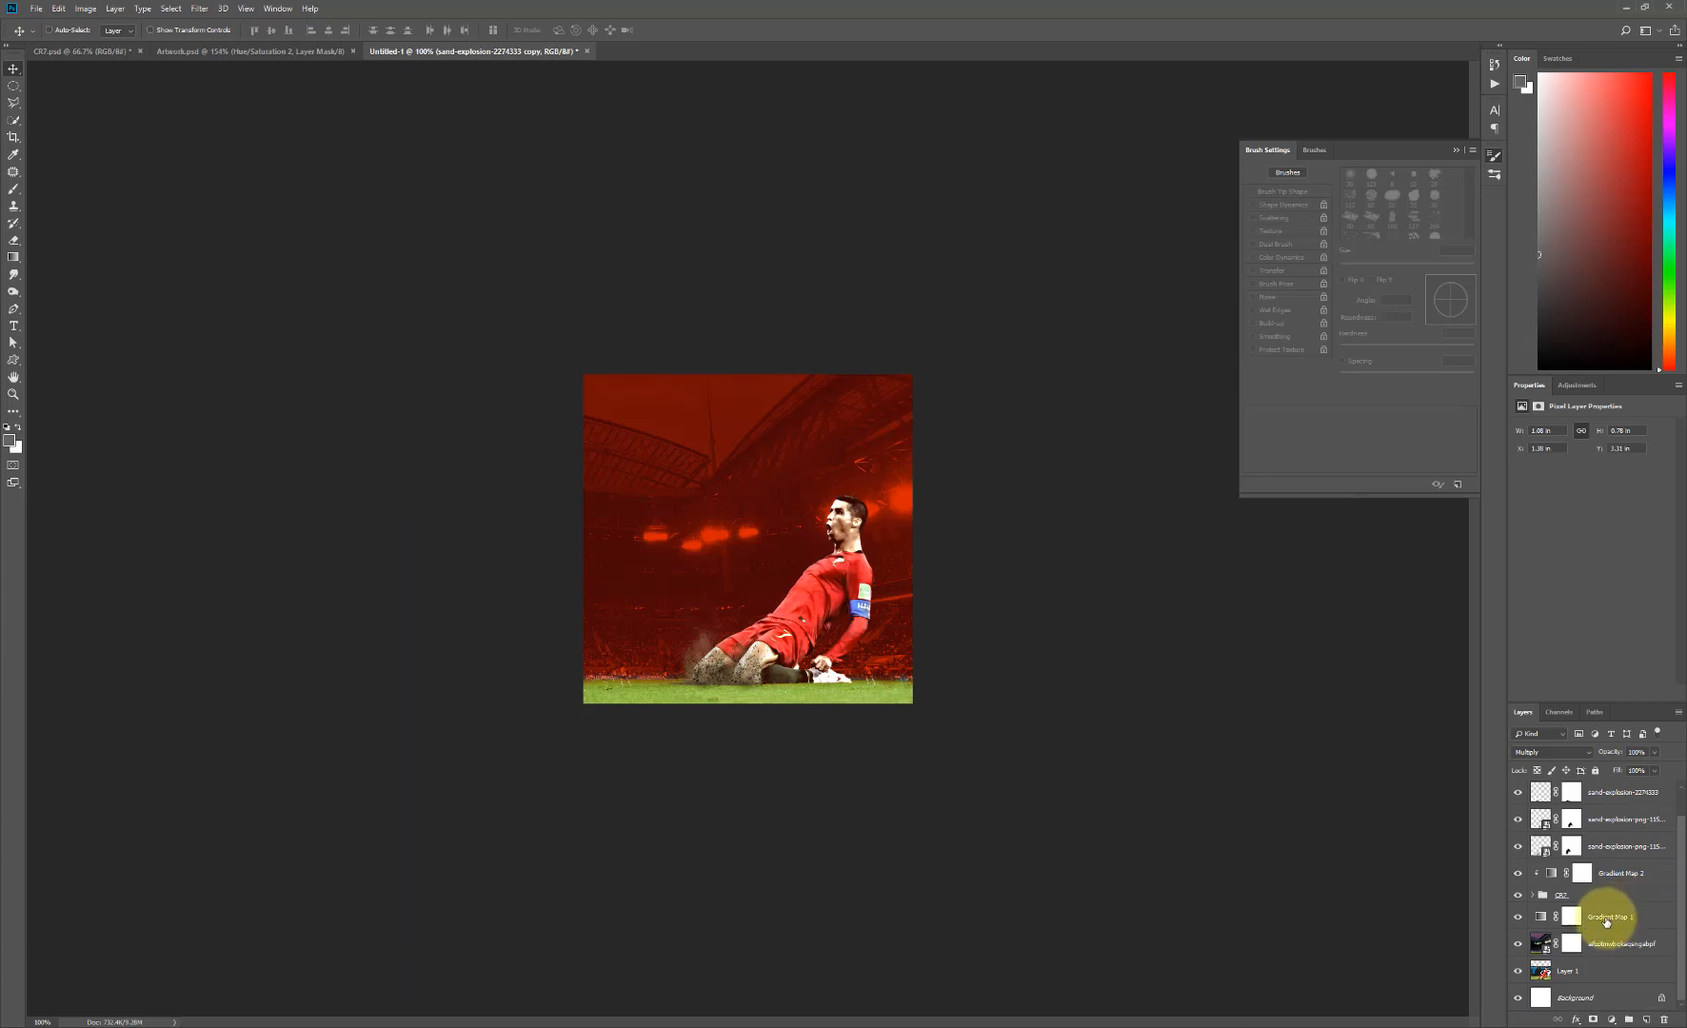
shift+click(1602, 900)
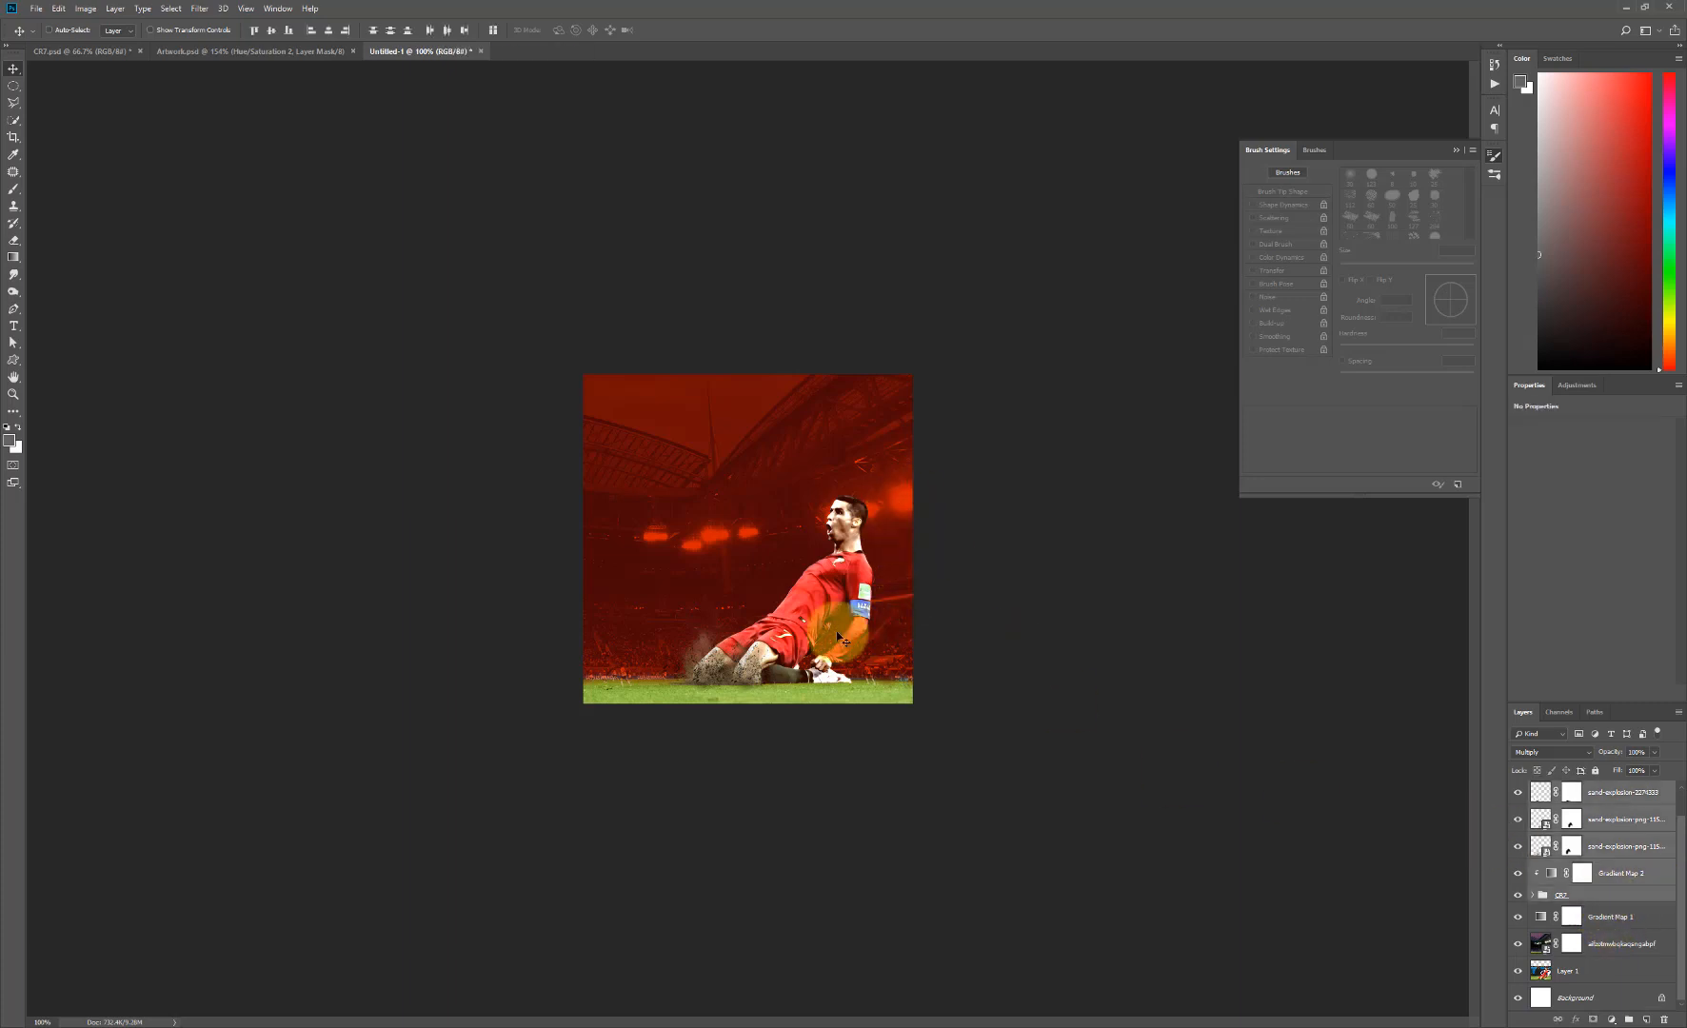
drag(772, 647, 838, 776)
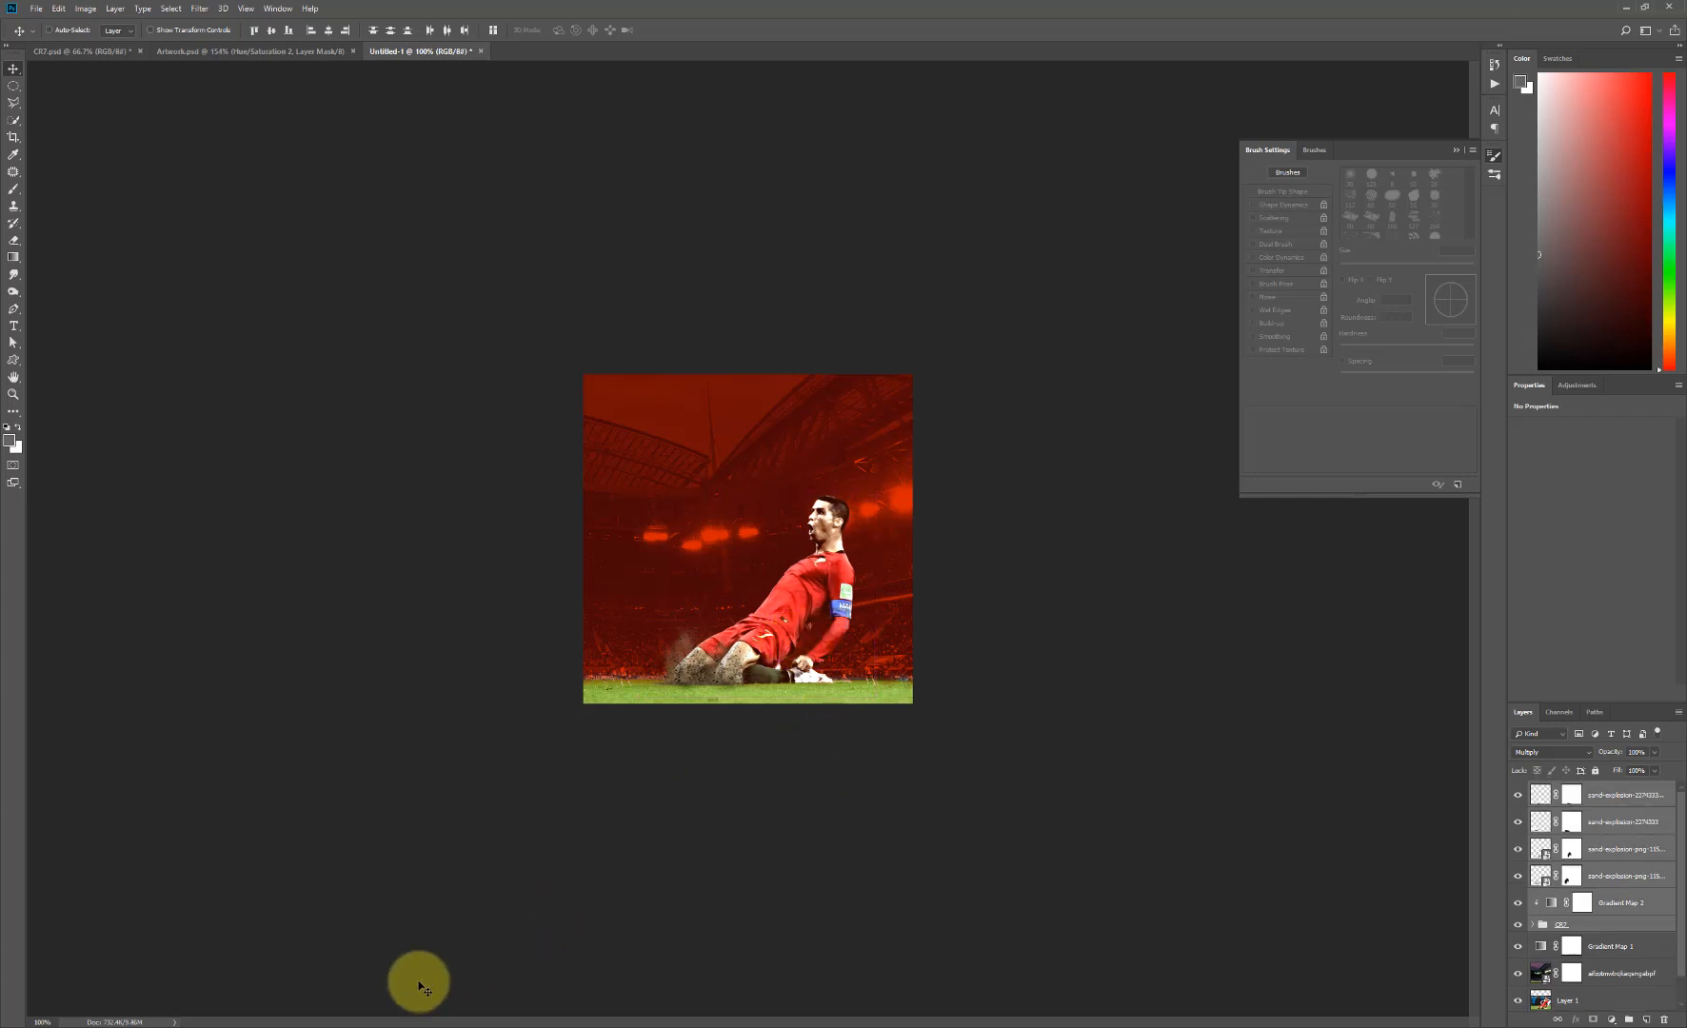
- Open grunge-brush-stroke-banner-2-5-1024x286.png from the Excercise_files folder as a separate document and shift its stroke slightly down and right
click(305, 1027)
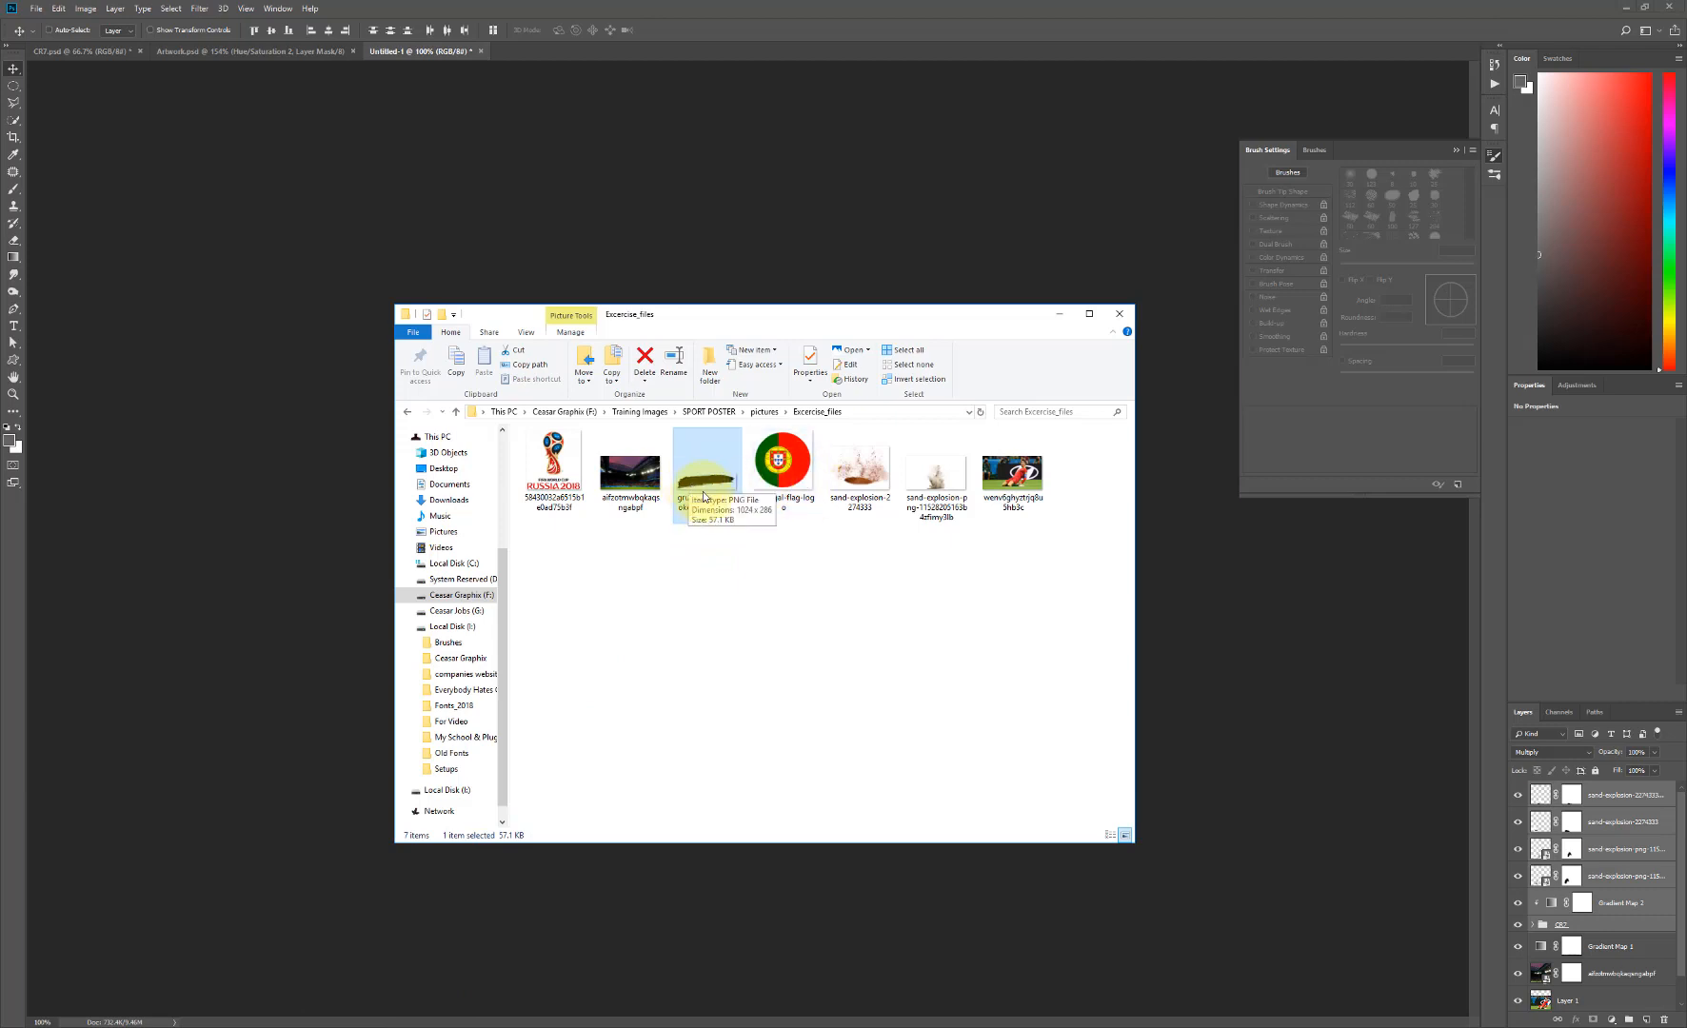
mouse_move(702, 494)
mouse_down()
mouse_move(847, 46)
mouse_move(858, 54)
mouse_up()
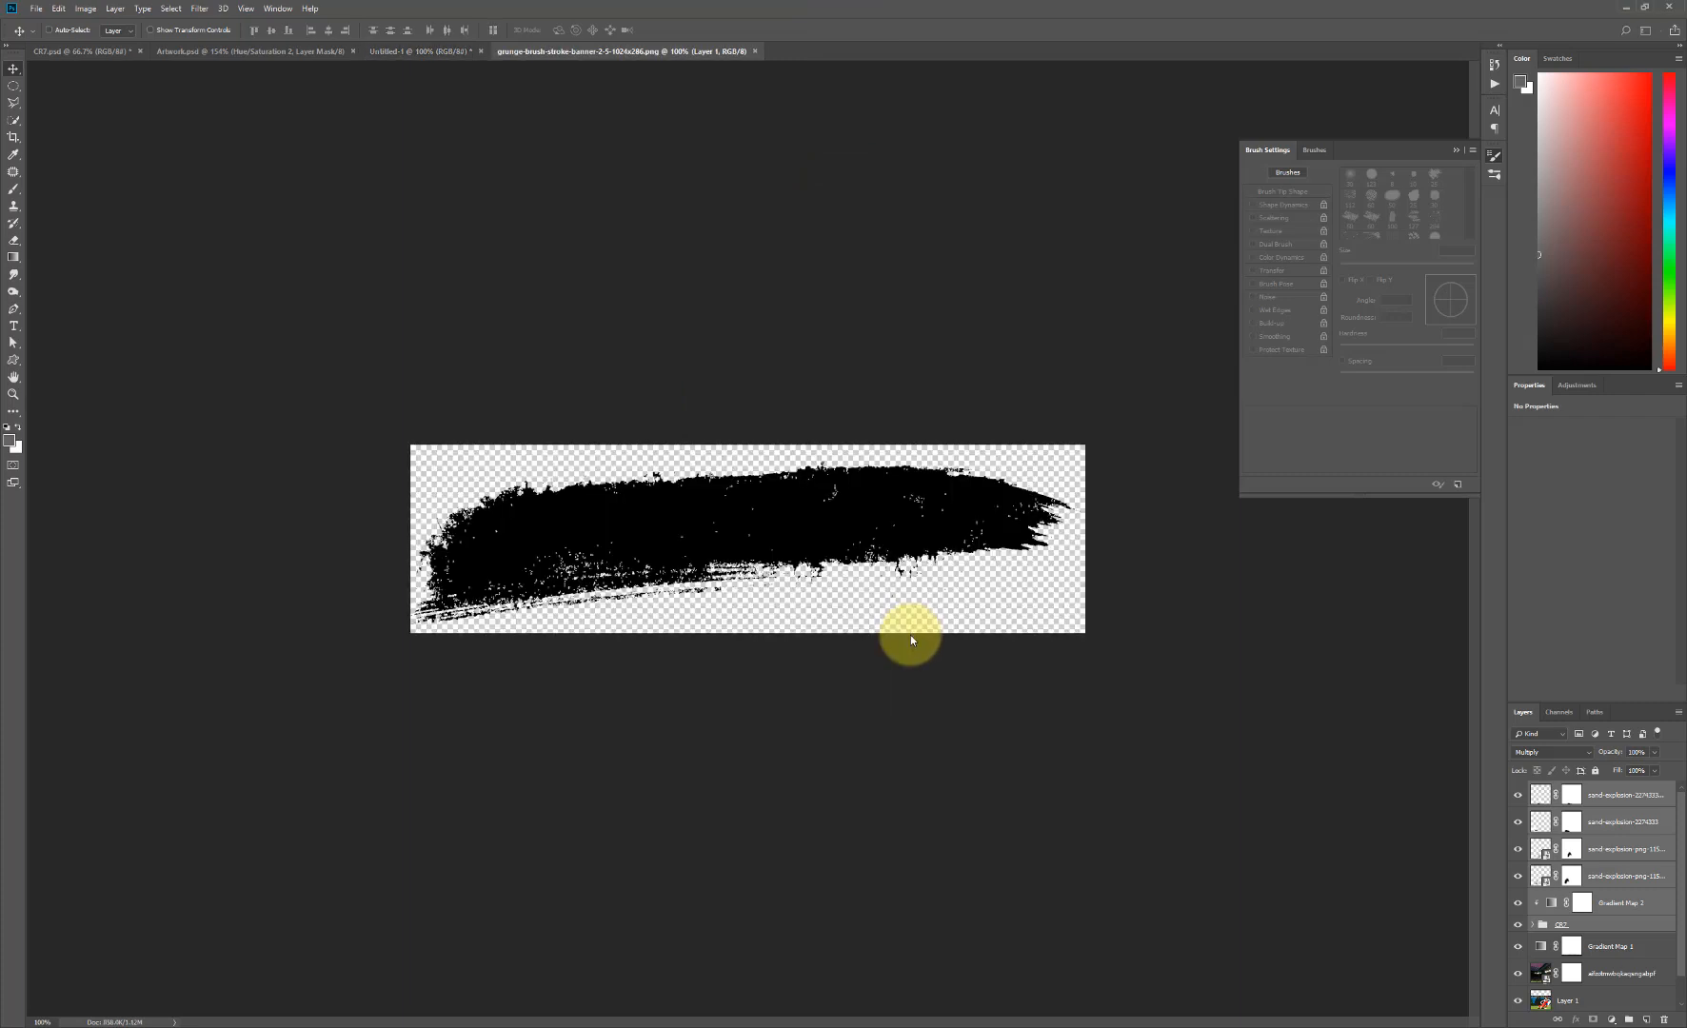
mouse_move(850, 502)
mouse_down()
mouse_move(470, 34)
mouse_move(428, 45)
mouse_move(606, 57)
mouse_move(659, 462)
mouse_move(840, 553)
mouse_move(889, 542)
mouse_up()
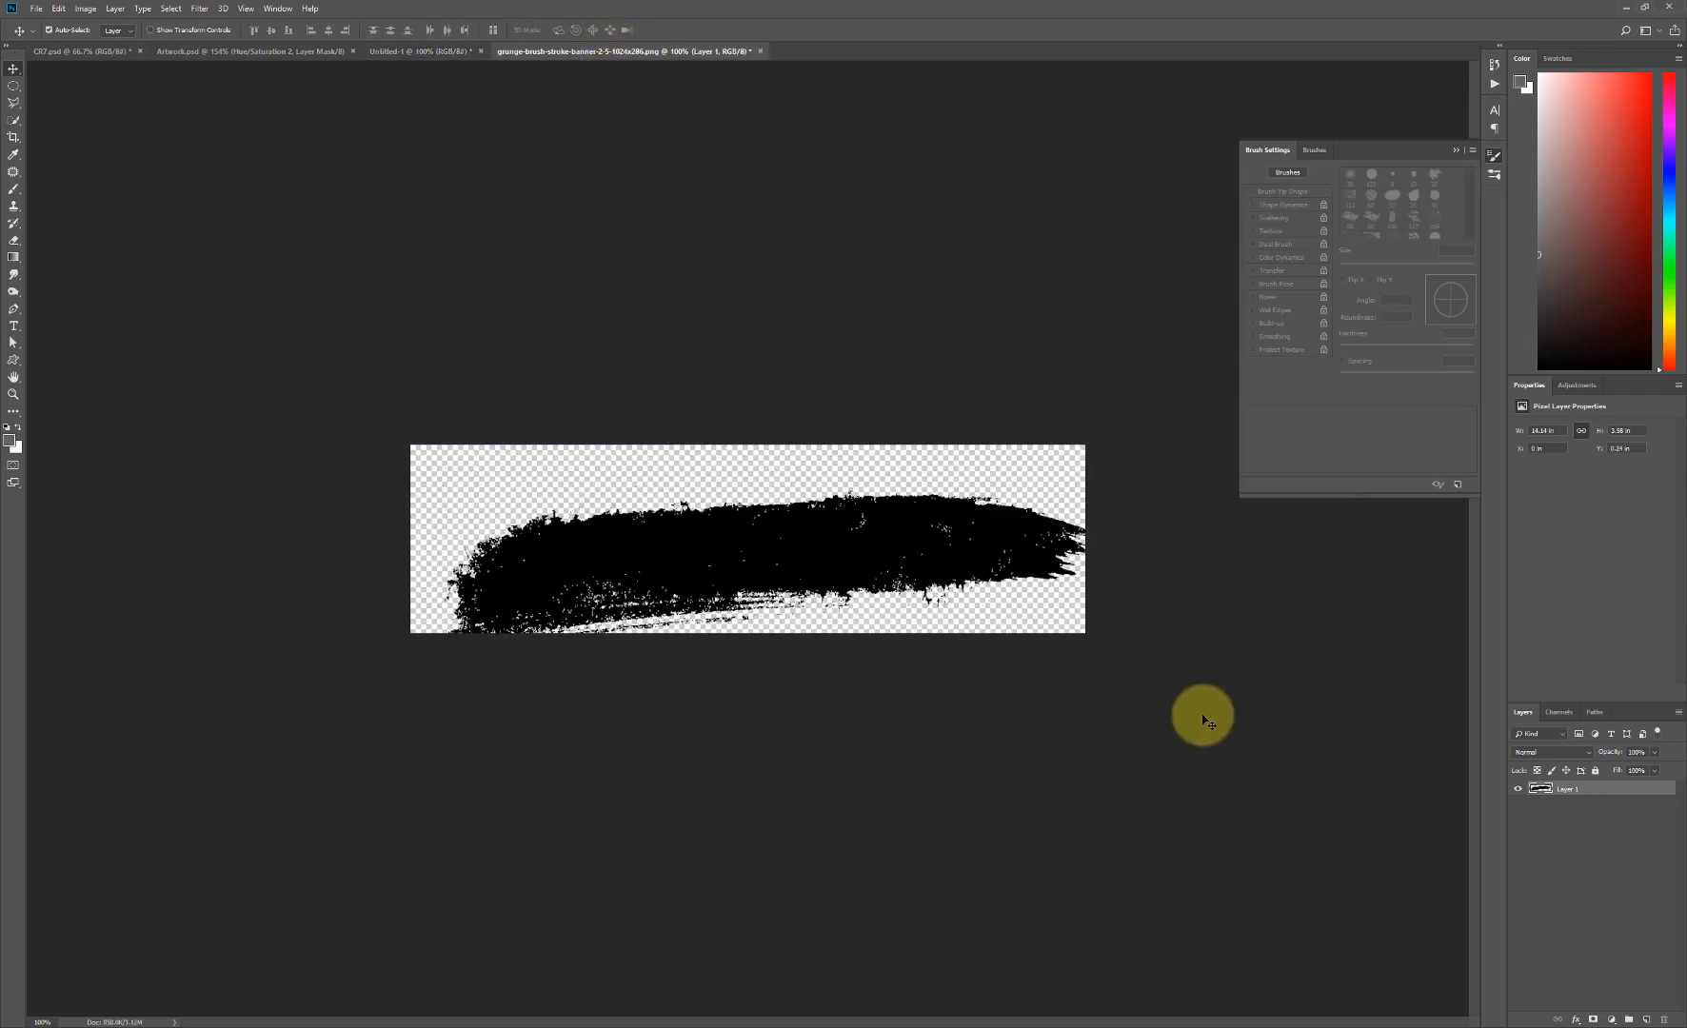
- Undo the black brush stroke's shift and add a new layer named white_grunge above it
key(ctrl+z)
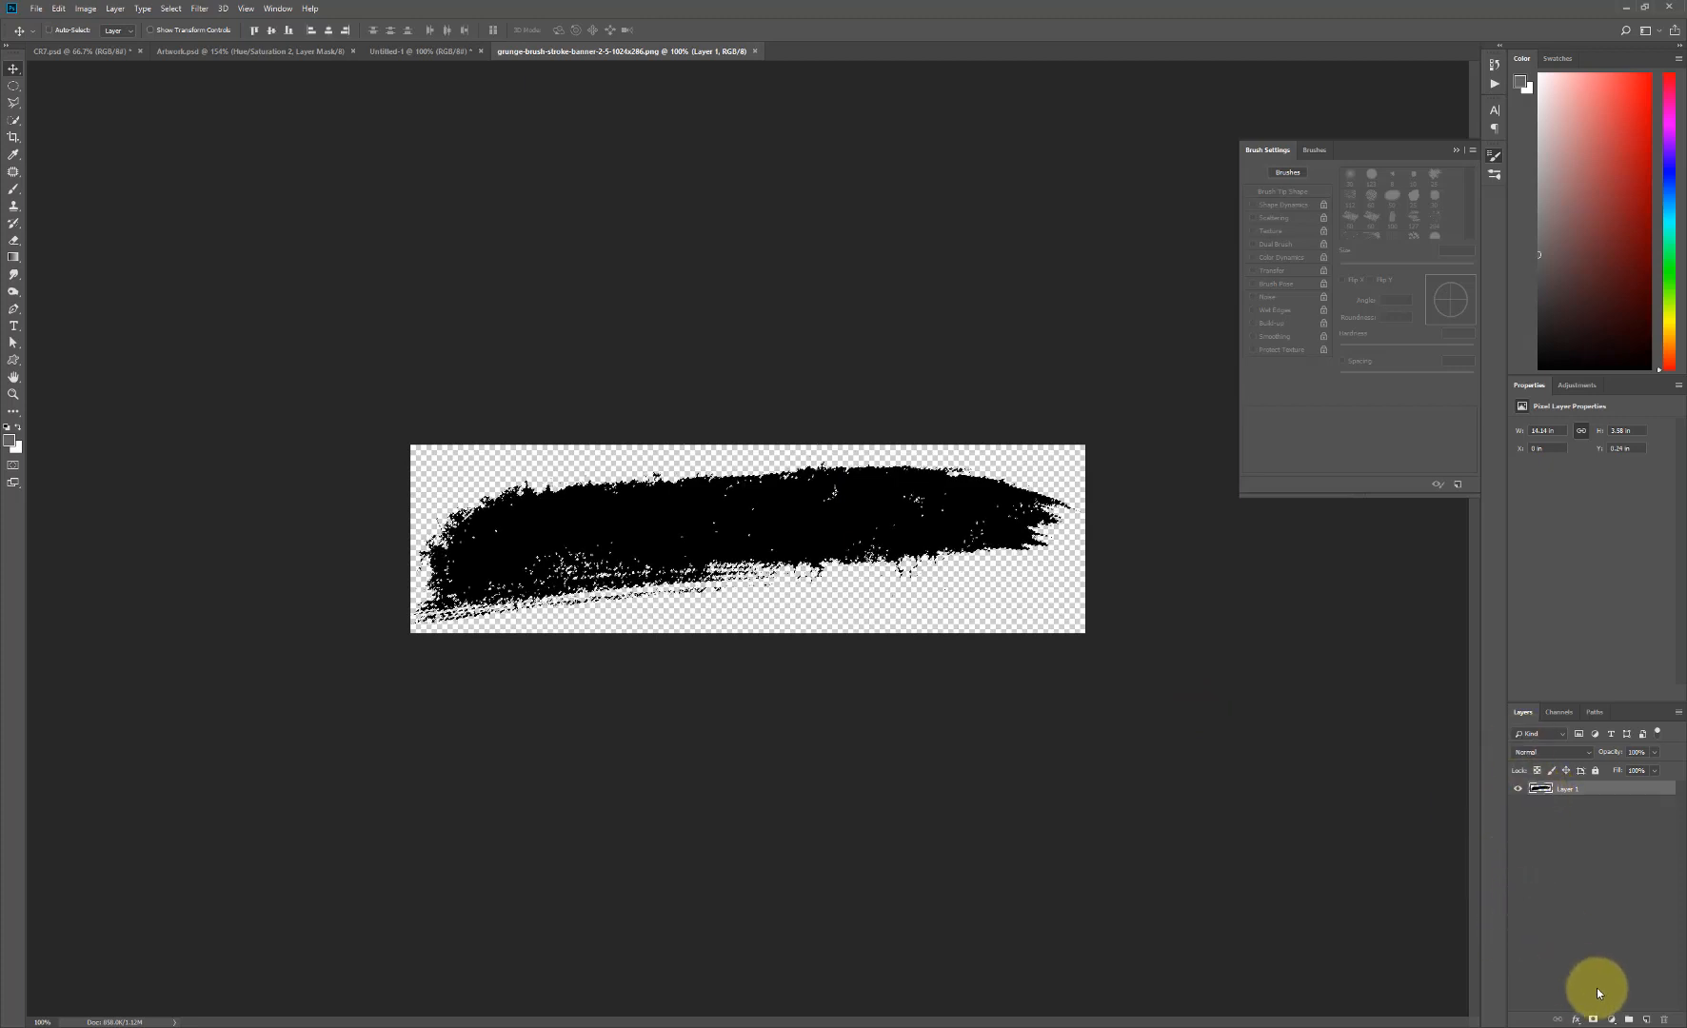
alt+click(1647, 1020)
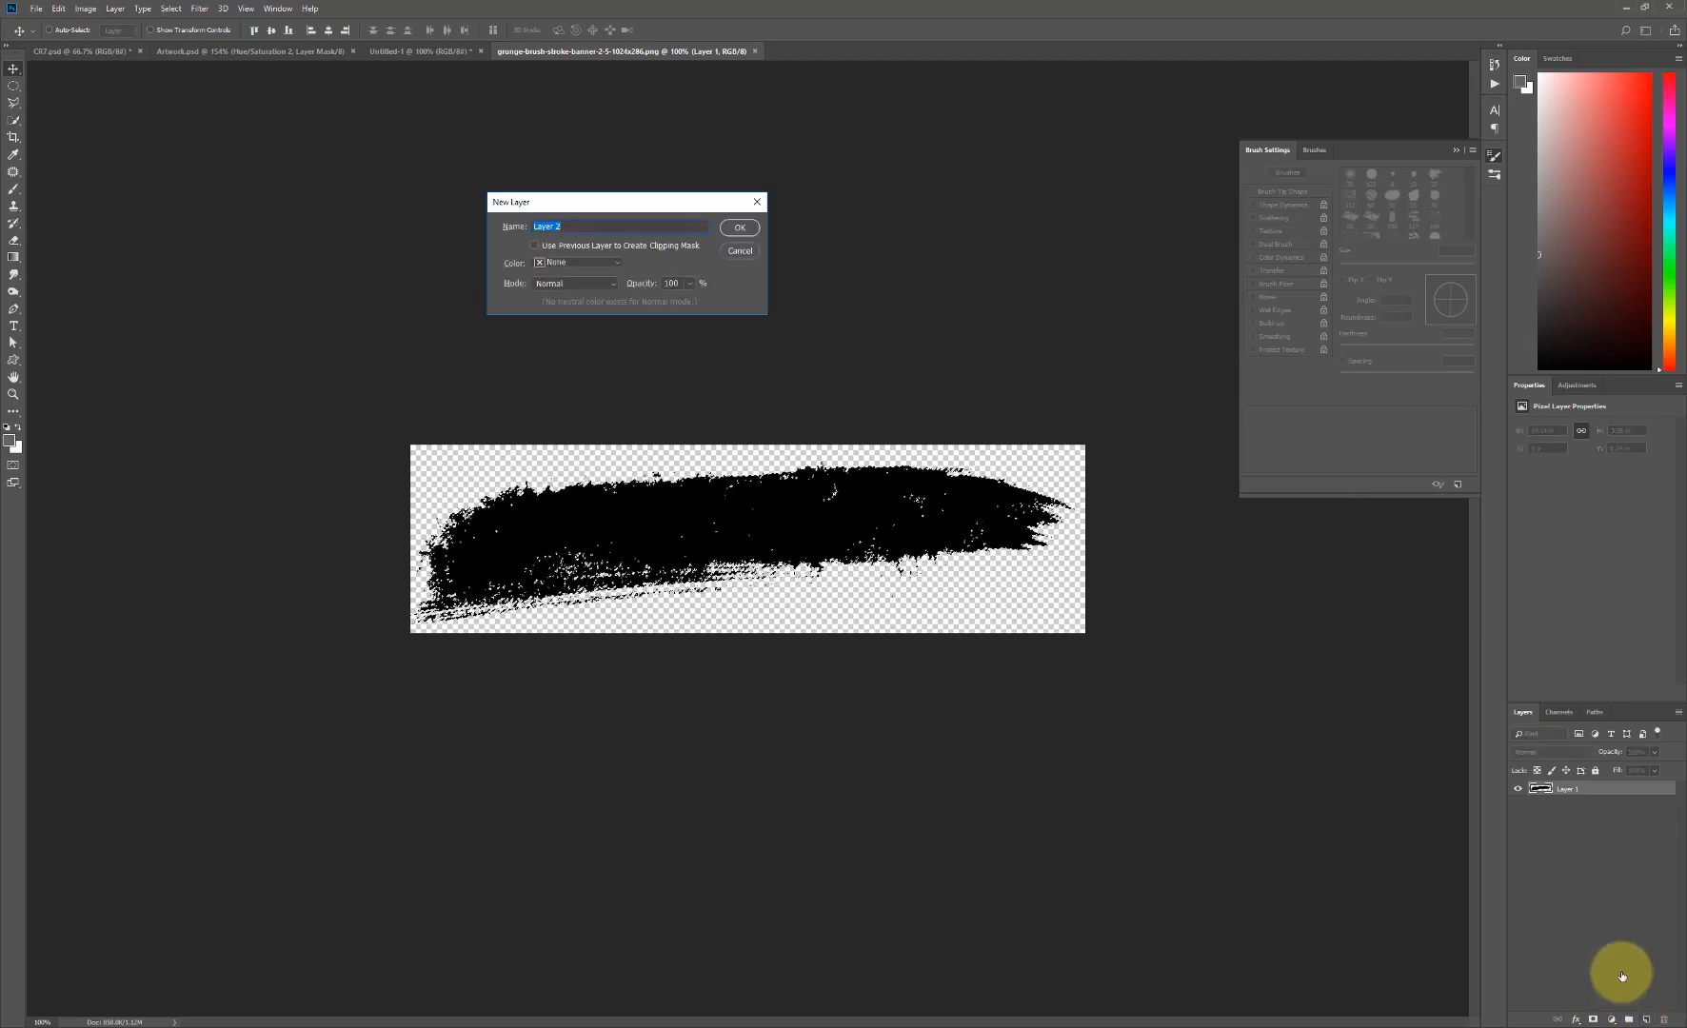
text(wh)
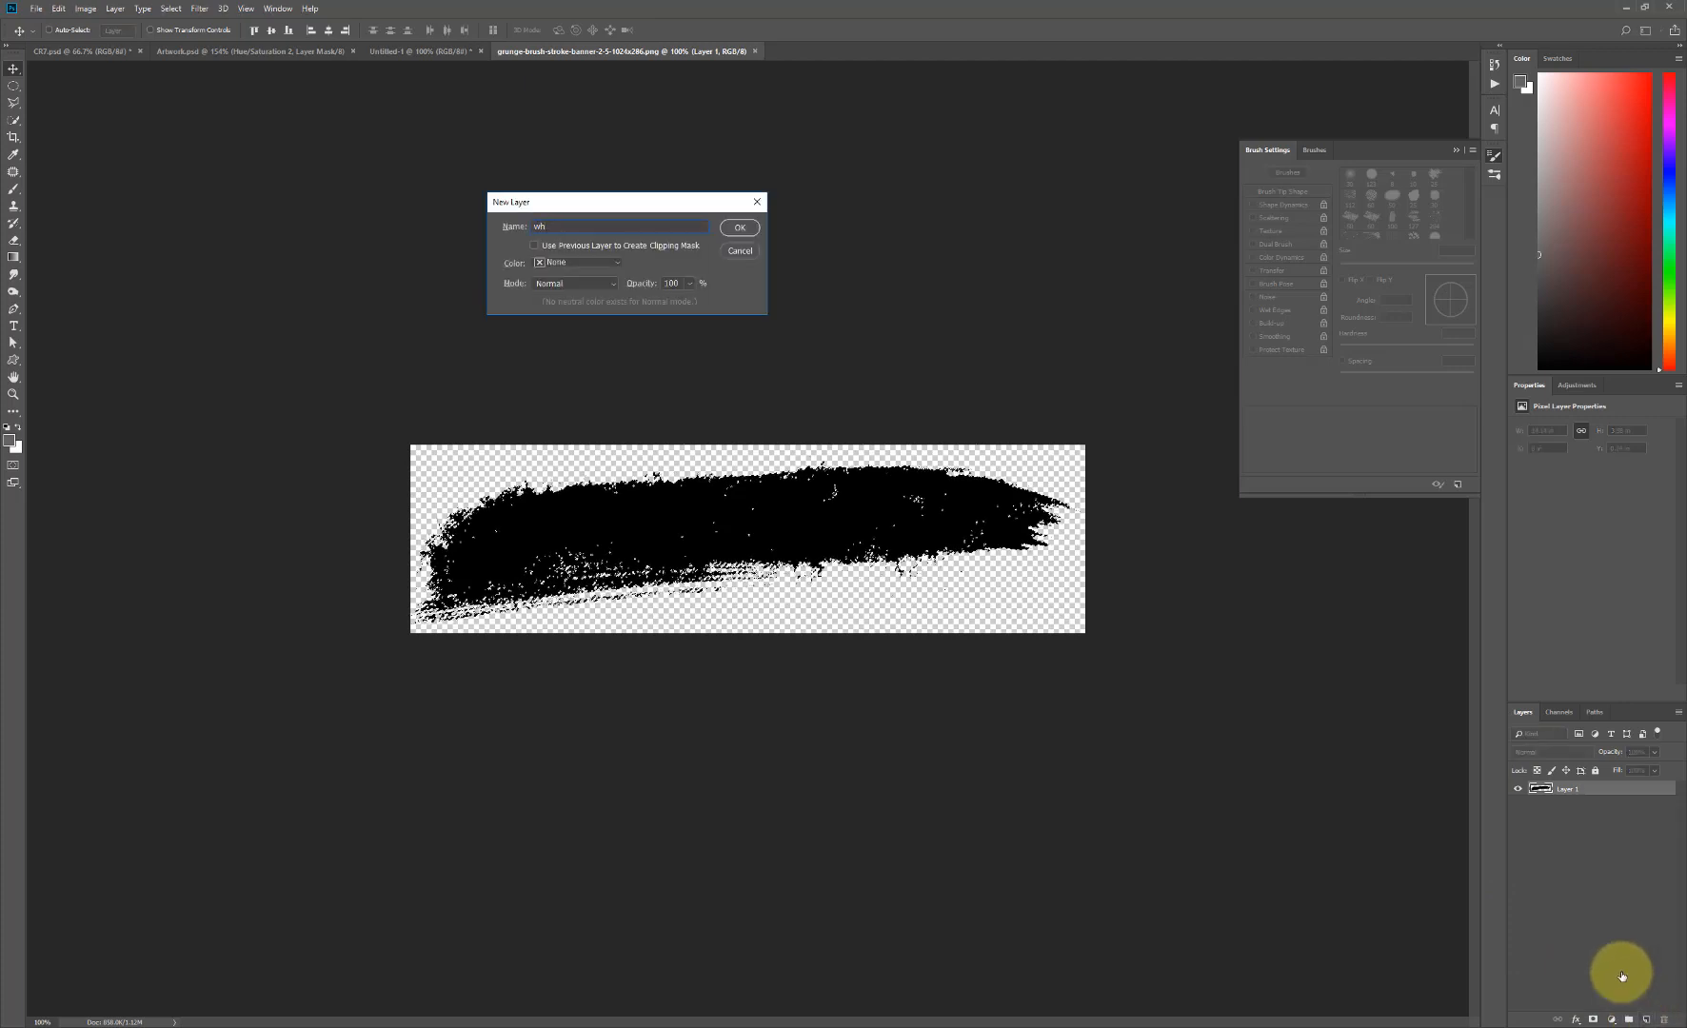
text(ite_)
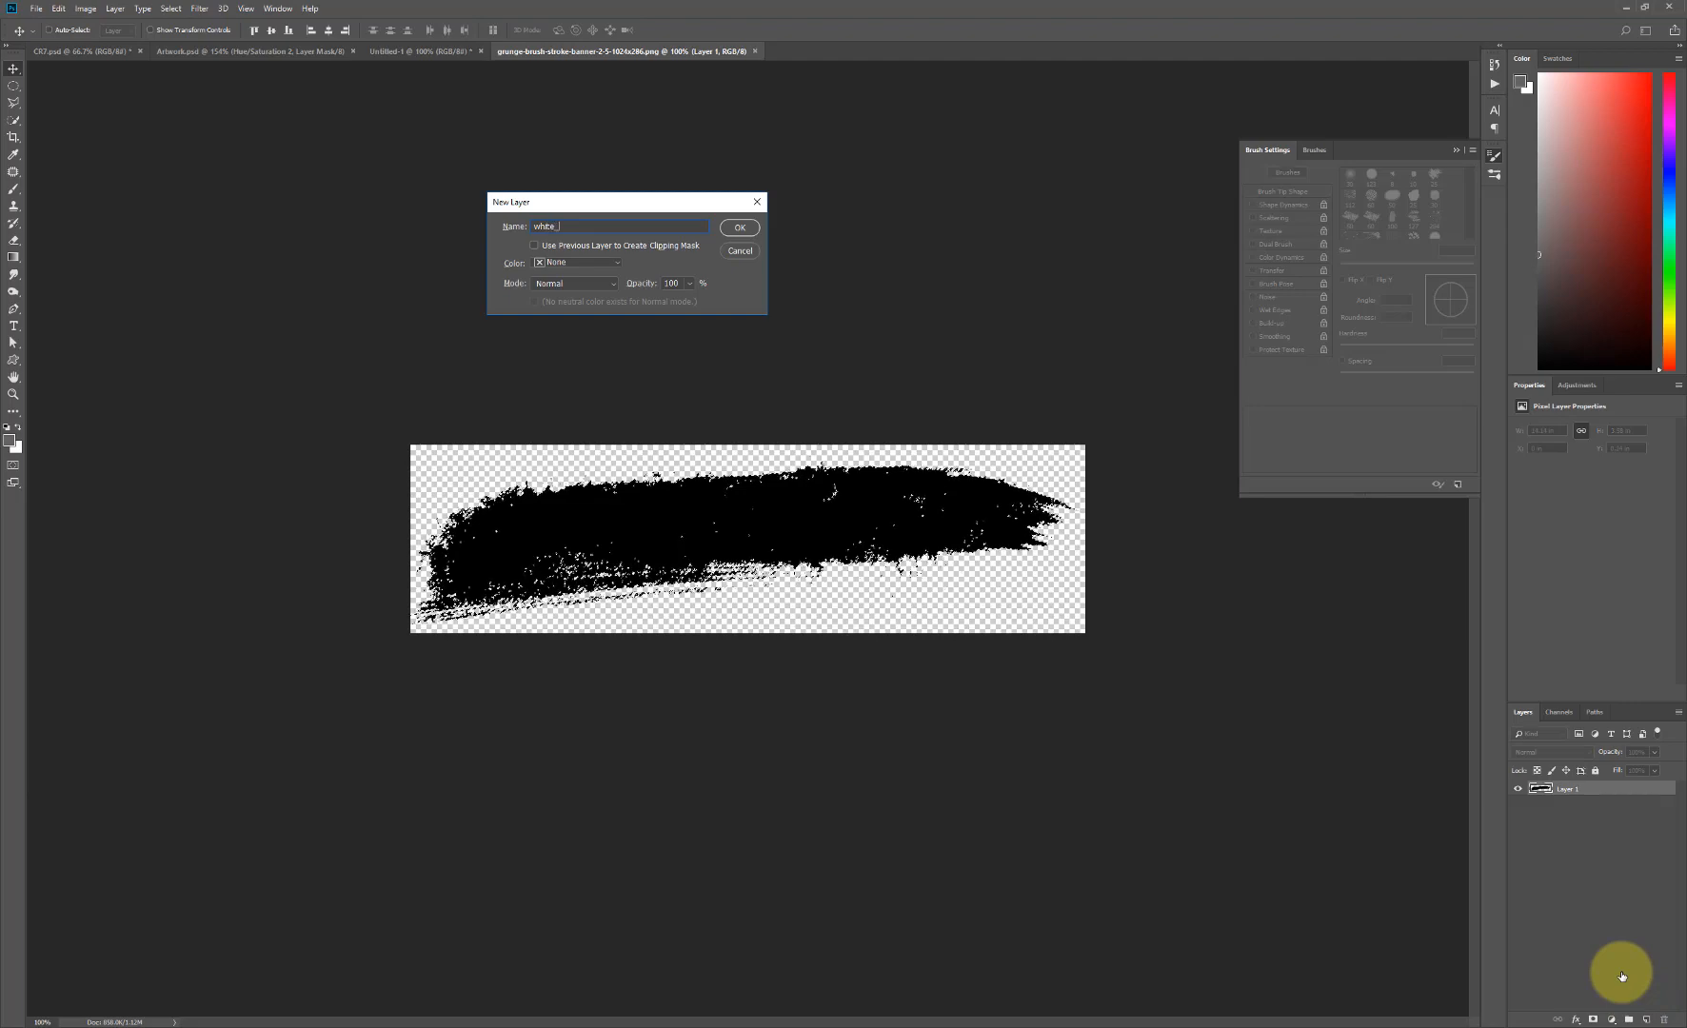
text(gru)
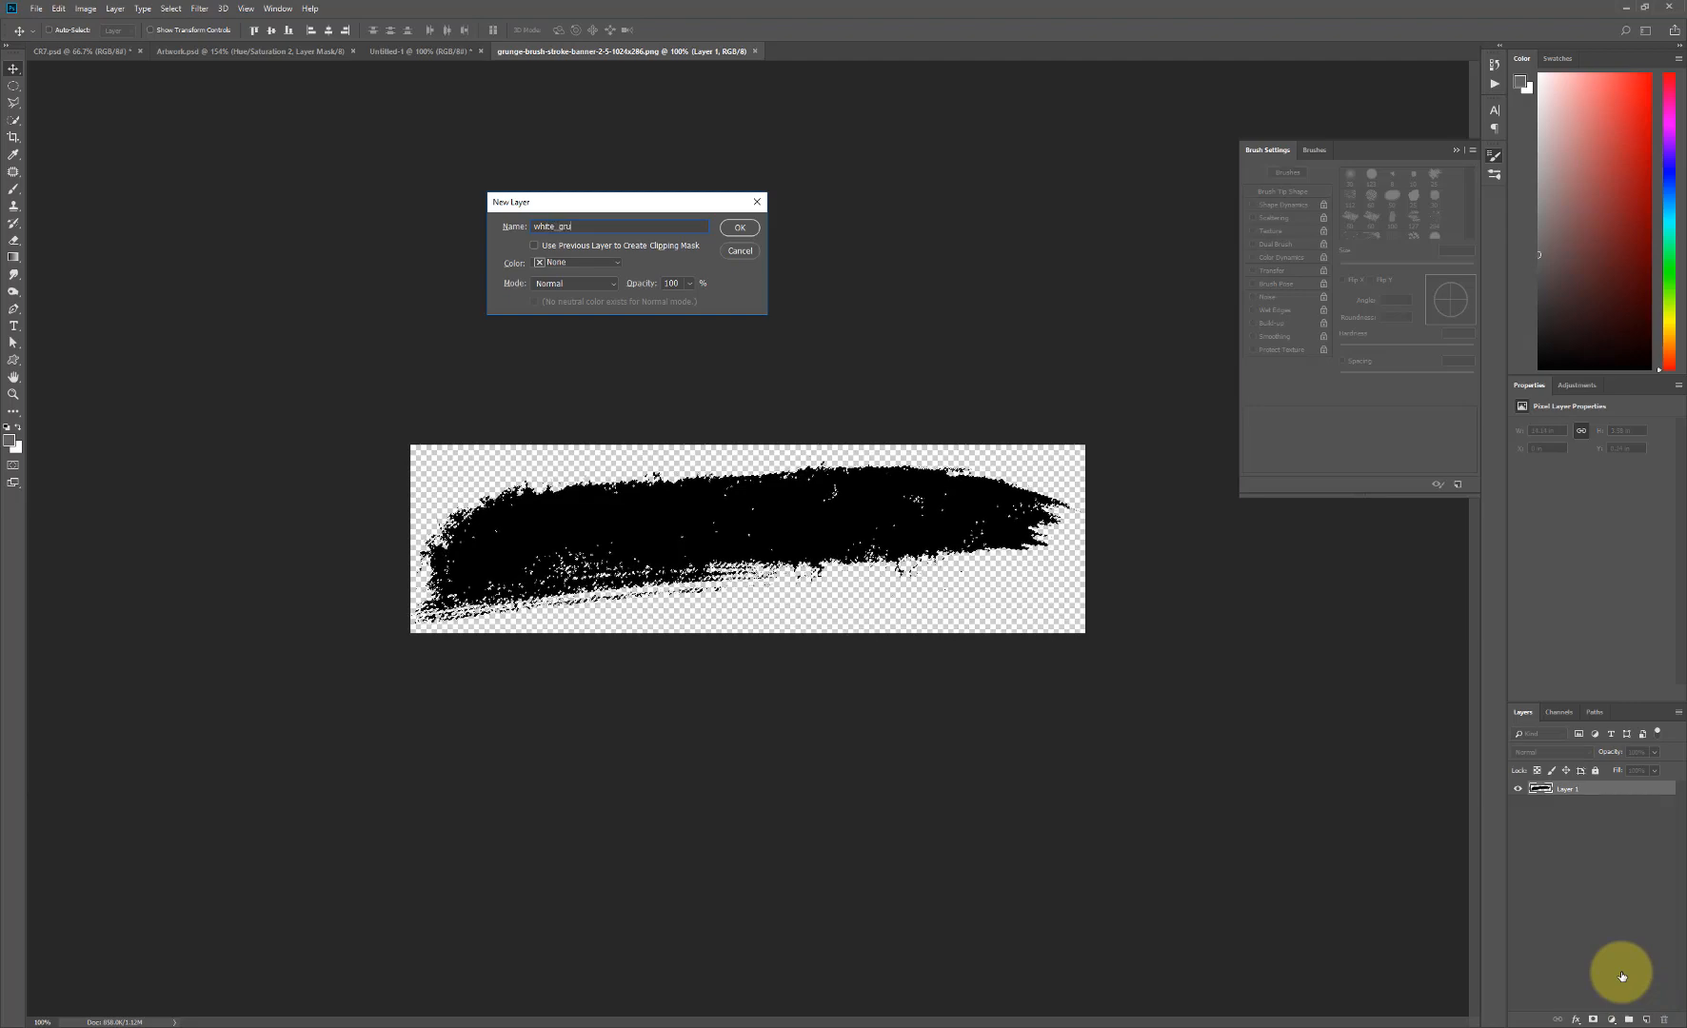
text(nge)
key(Return)
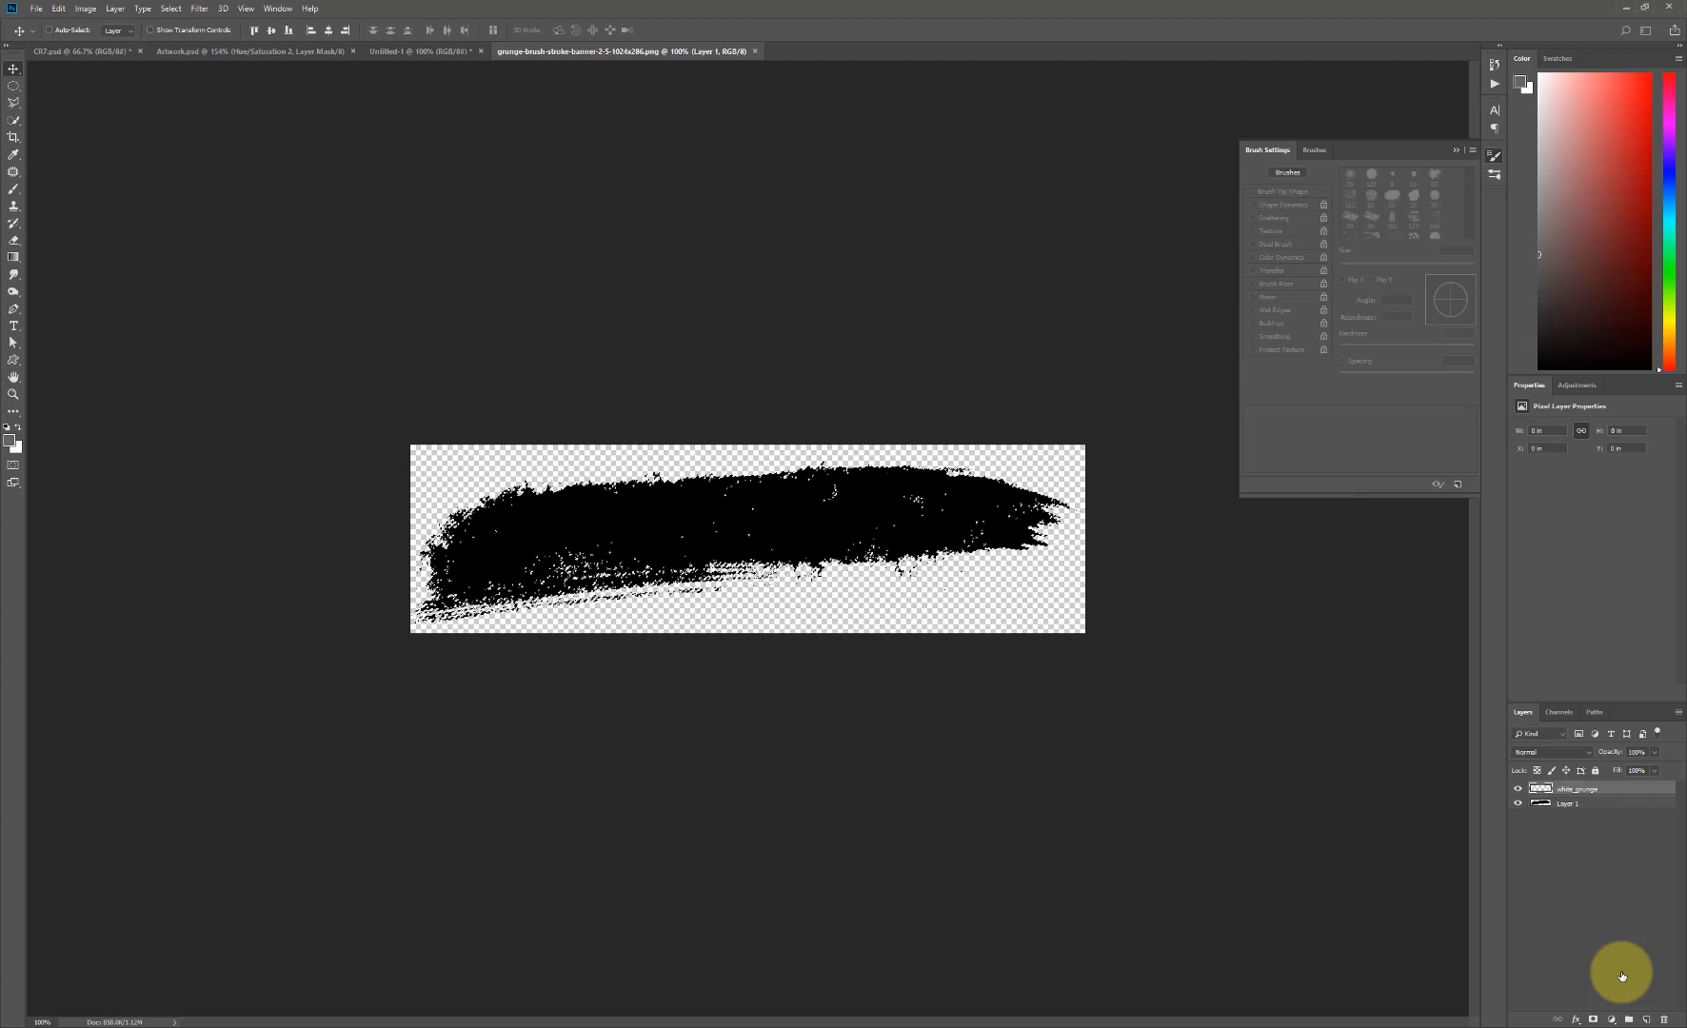
- Fill the brush stroke's outline with white on white_grunge, deselect, and bring that layer into the Untitled-1 poster
key(alt+BackSpace)
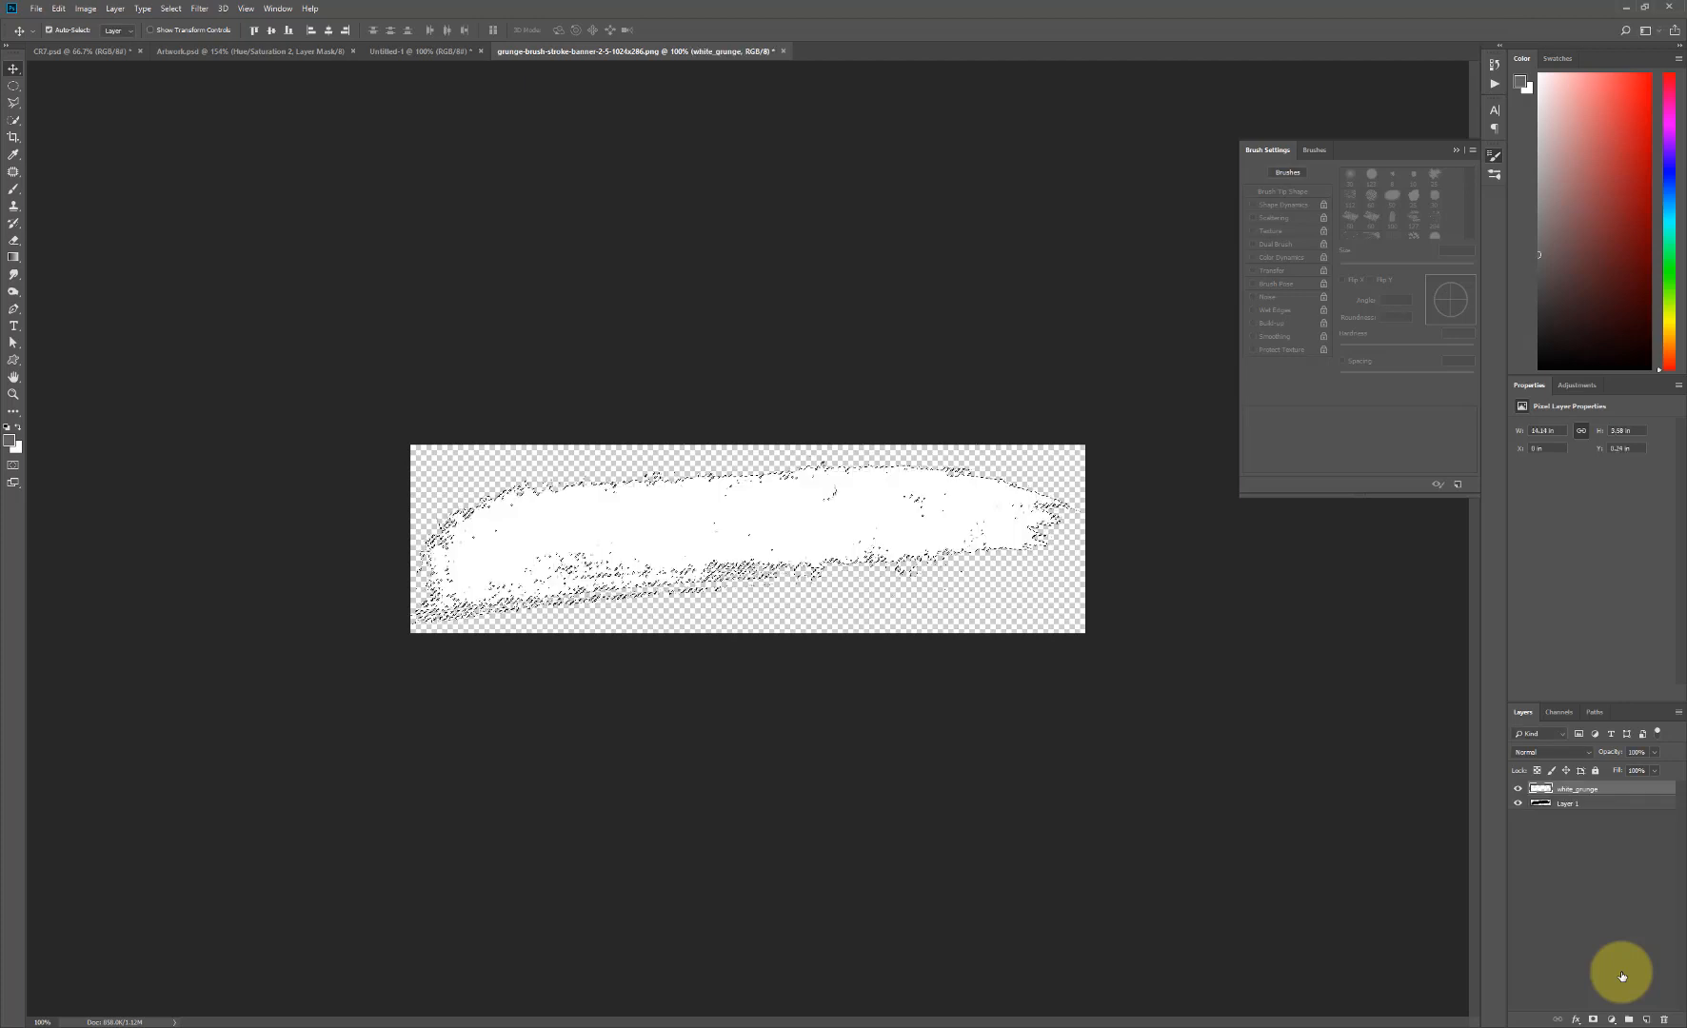
key(ctrl+d)
mouse_move(787, 550)
mouse_down()
mouse_move(414, 50)
mouse_move(768, 546)
mouse_move(842, 602)
mouse_up()
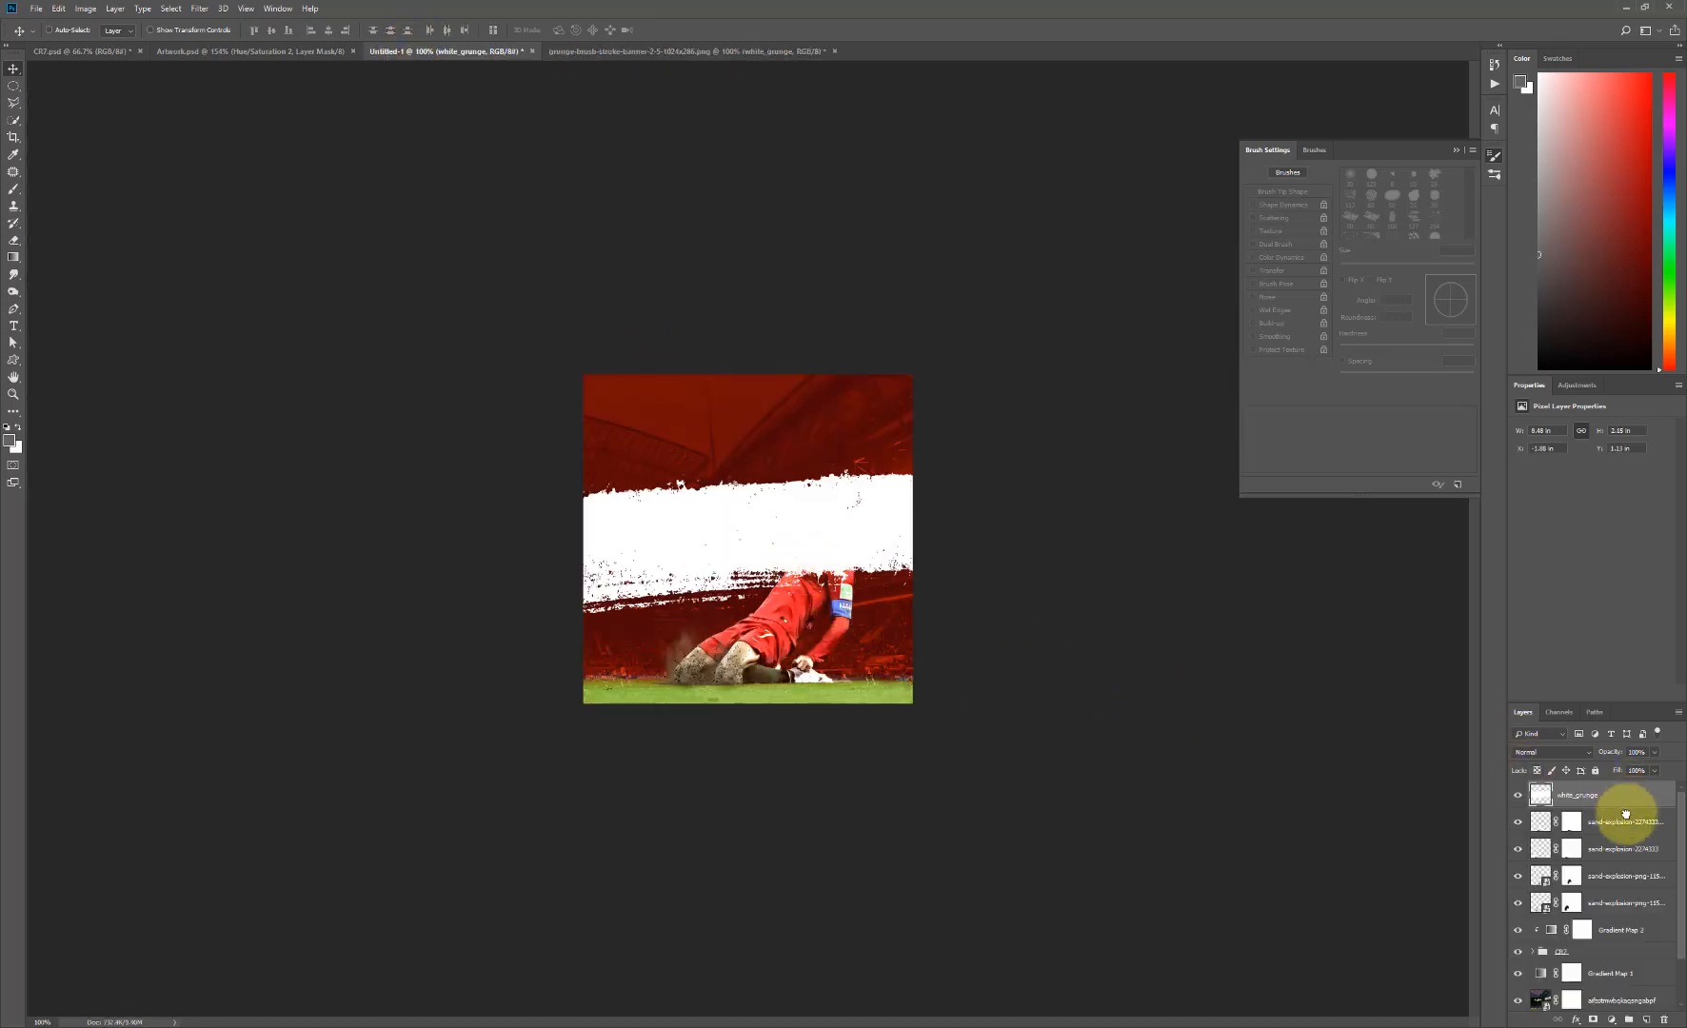
- Place white_grunge beneath the player's group and rotate it counterclockwise into a steep diagonal stroke behind the player
drag(1625, 798, 1623, 963)
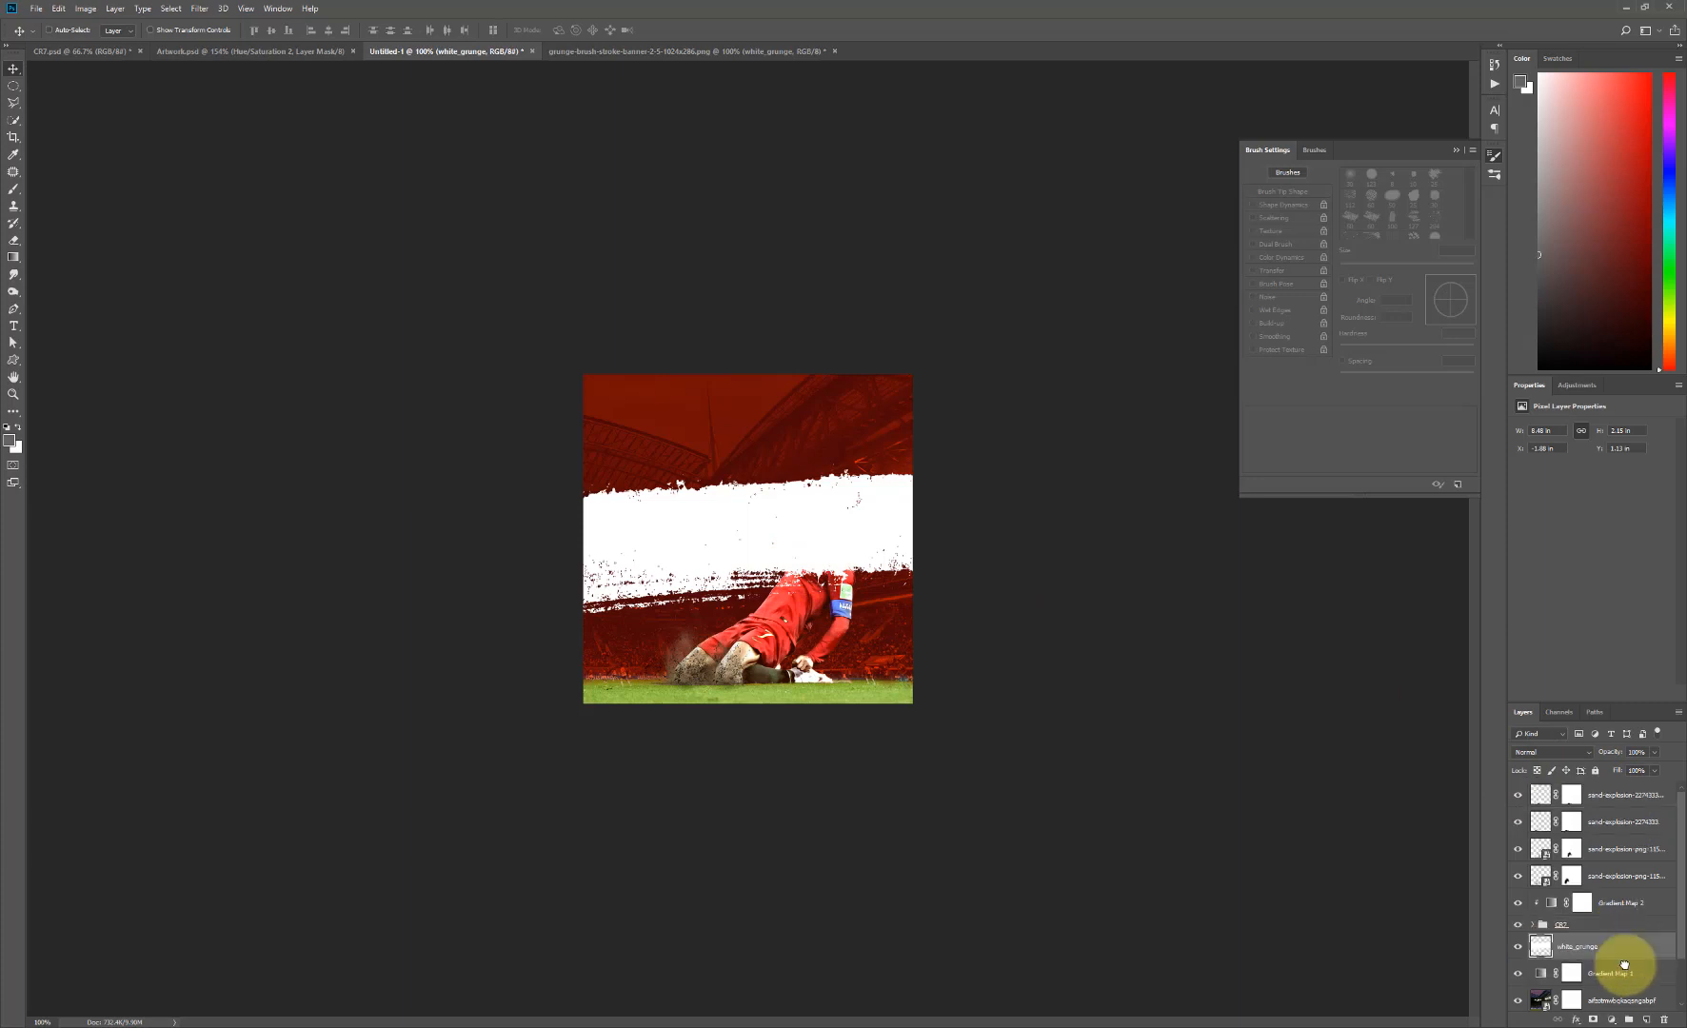
drag(838, 585, 987, 652)
key(ctrl+t)
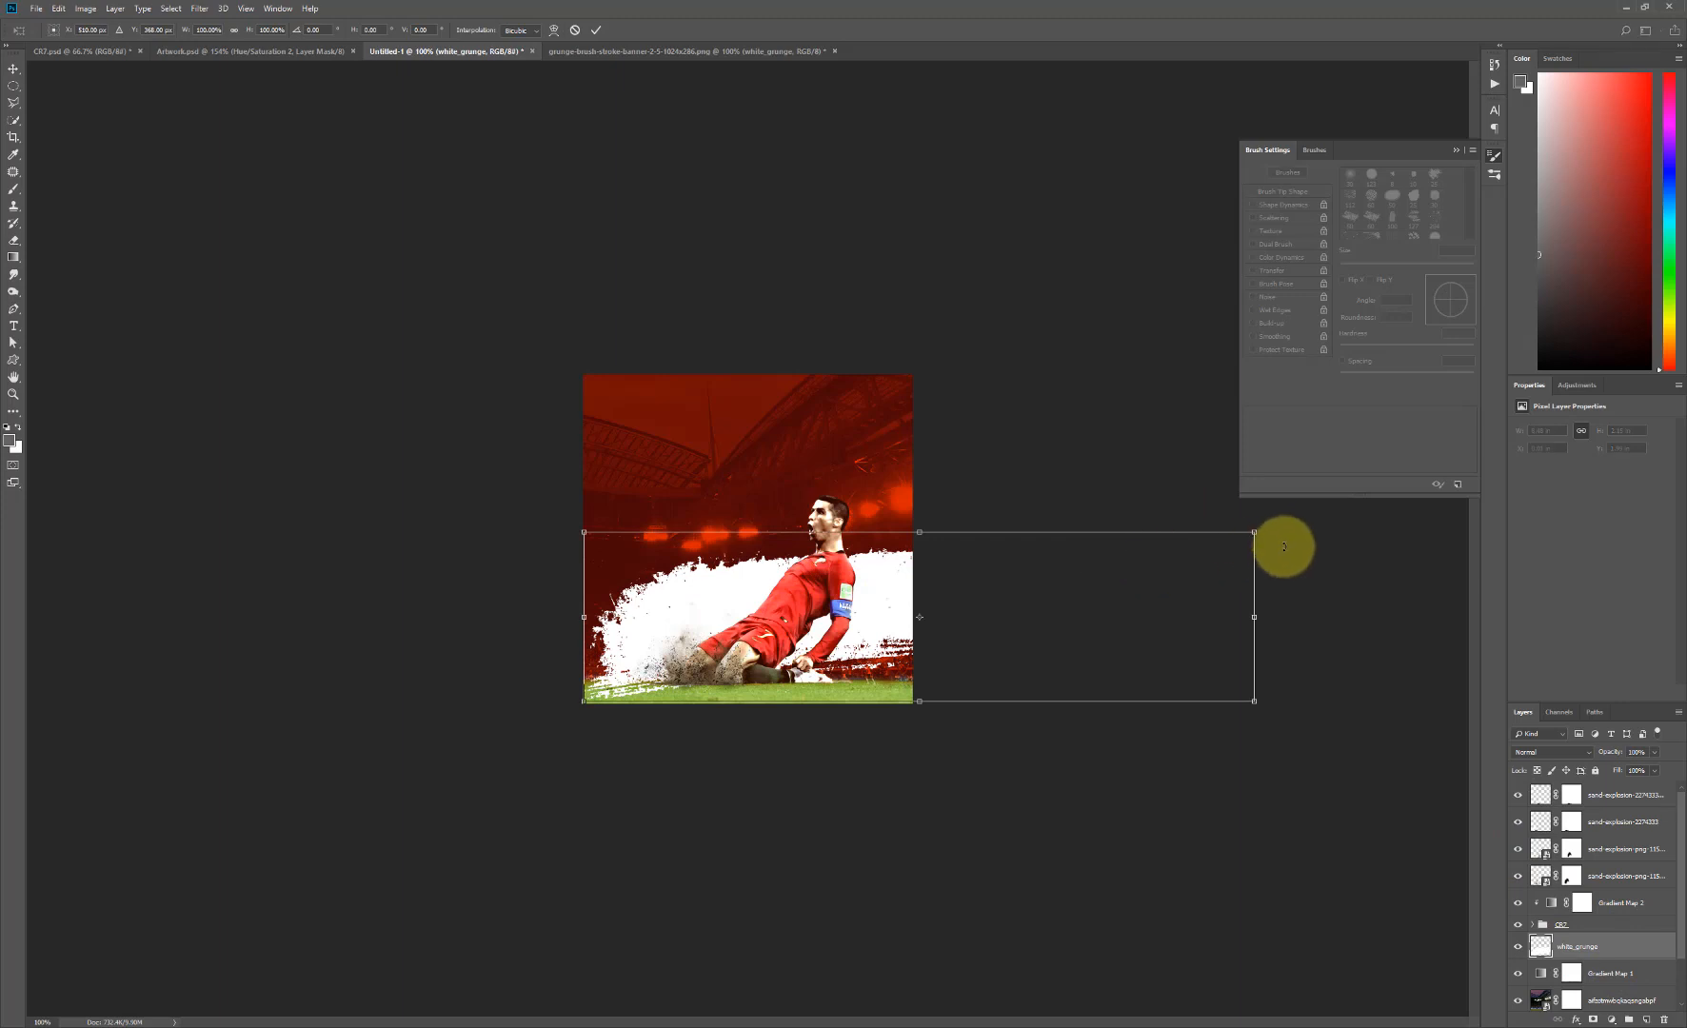
drag(1280, 546, 1160, 362)
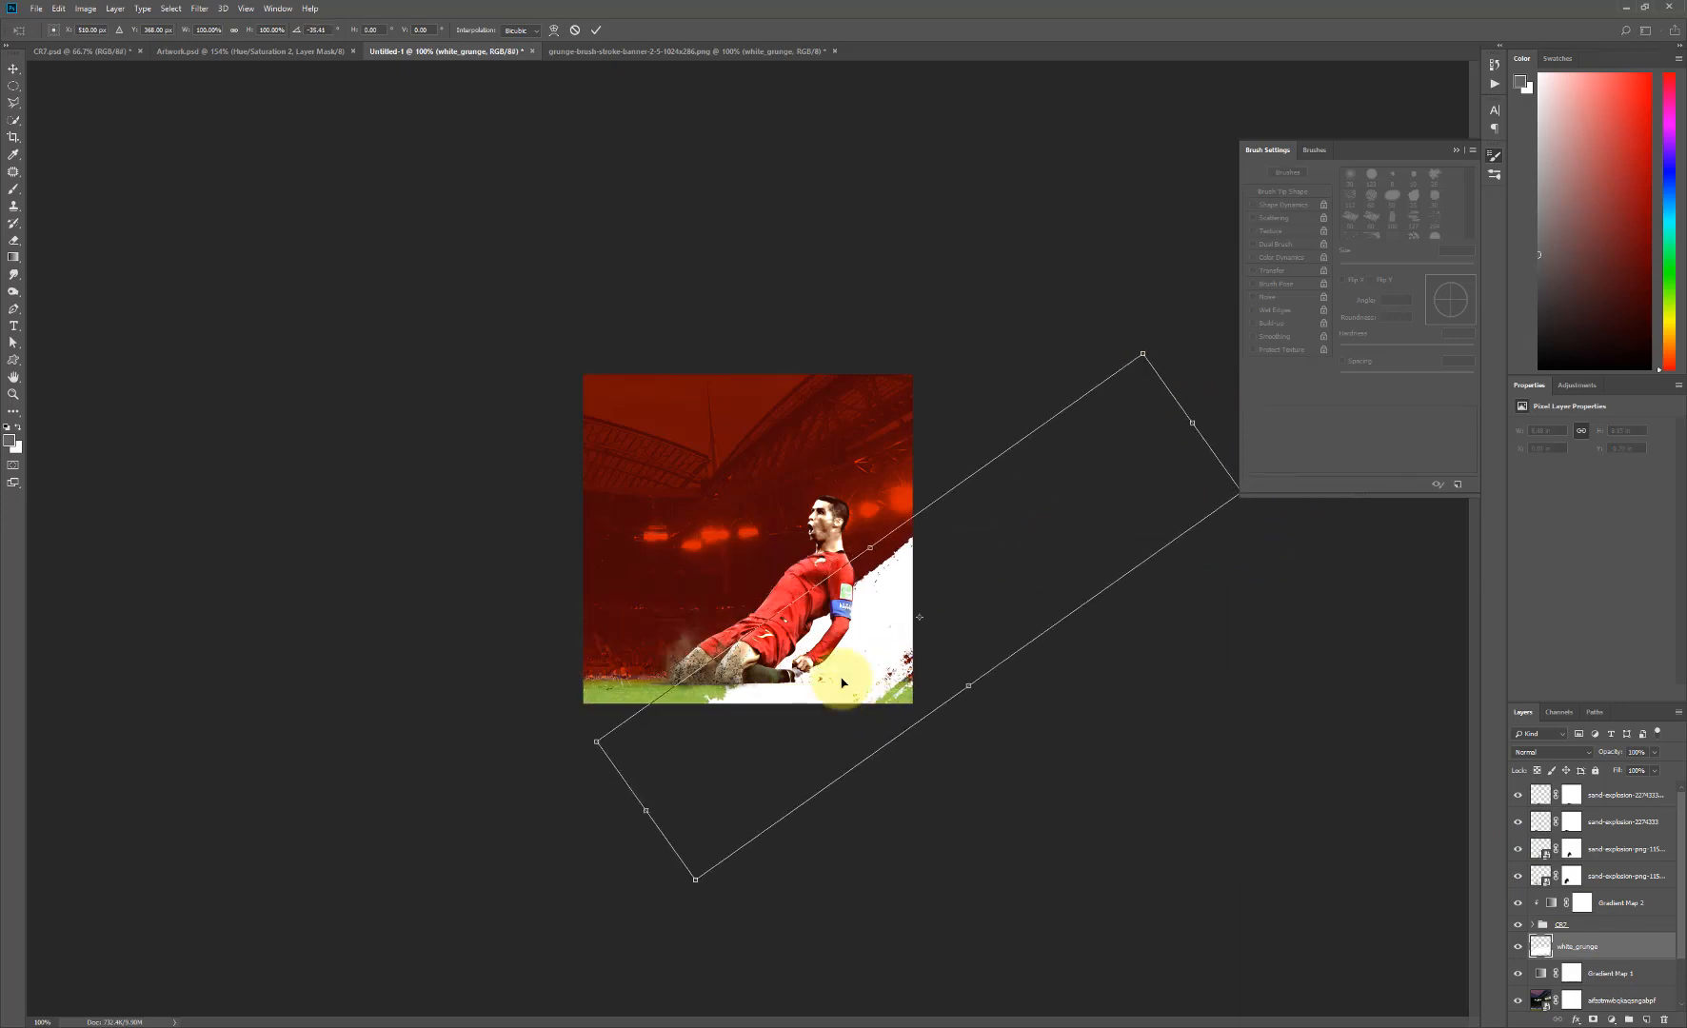
drag(843, 697, 923, 441)
key(Return)
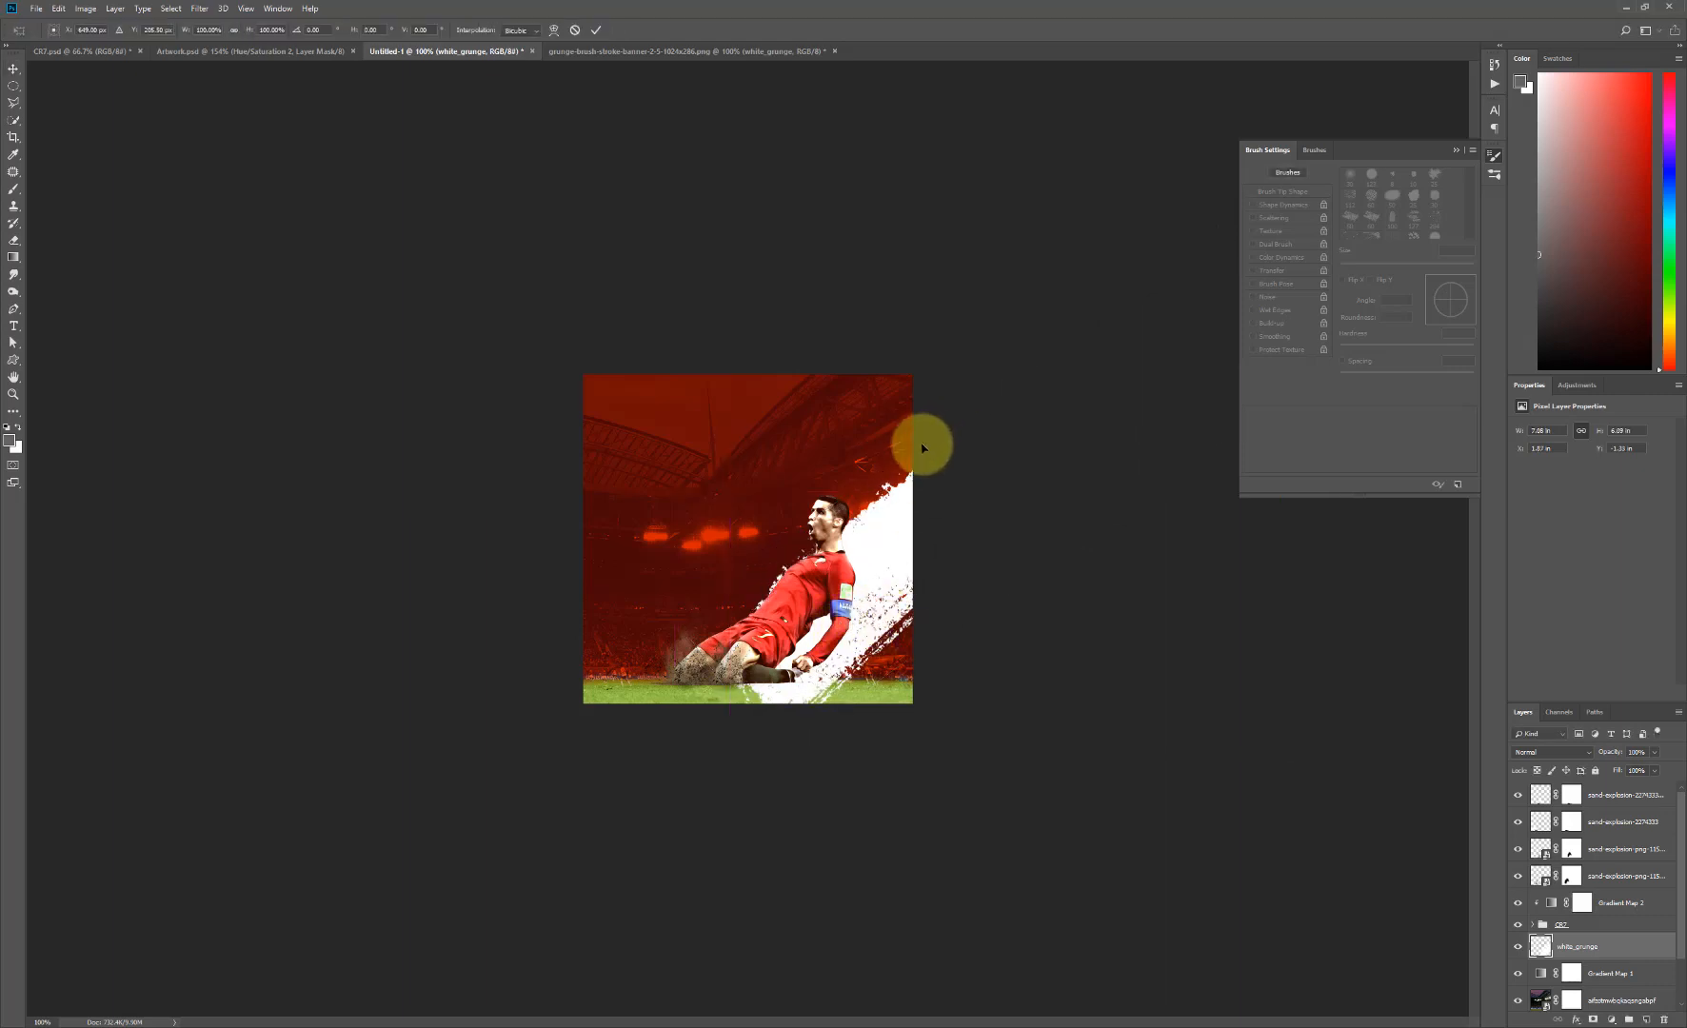
- Rotate the white_grunge stroke slightly clockwise and move it down behind the player's arm and lower leg
key(ctrl+t)
drag(753, 207, 808, 209)
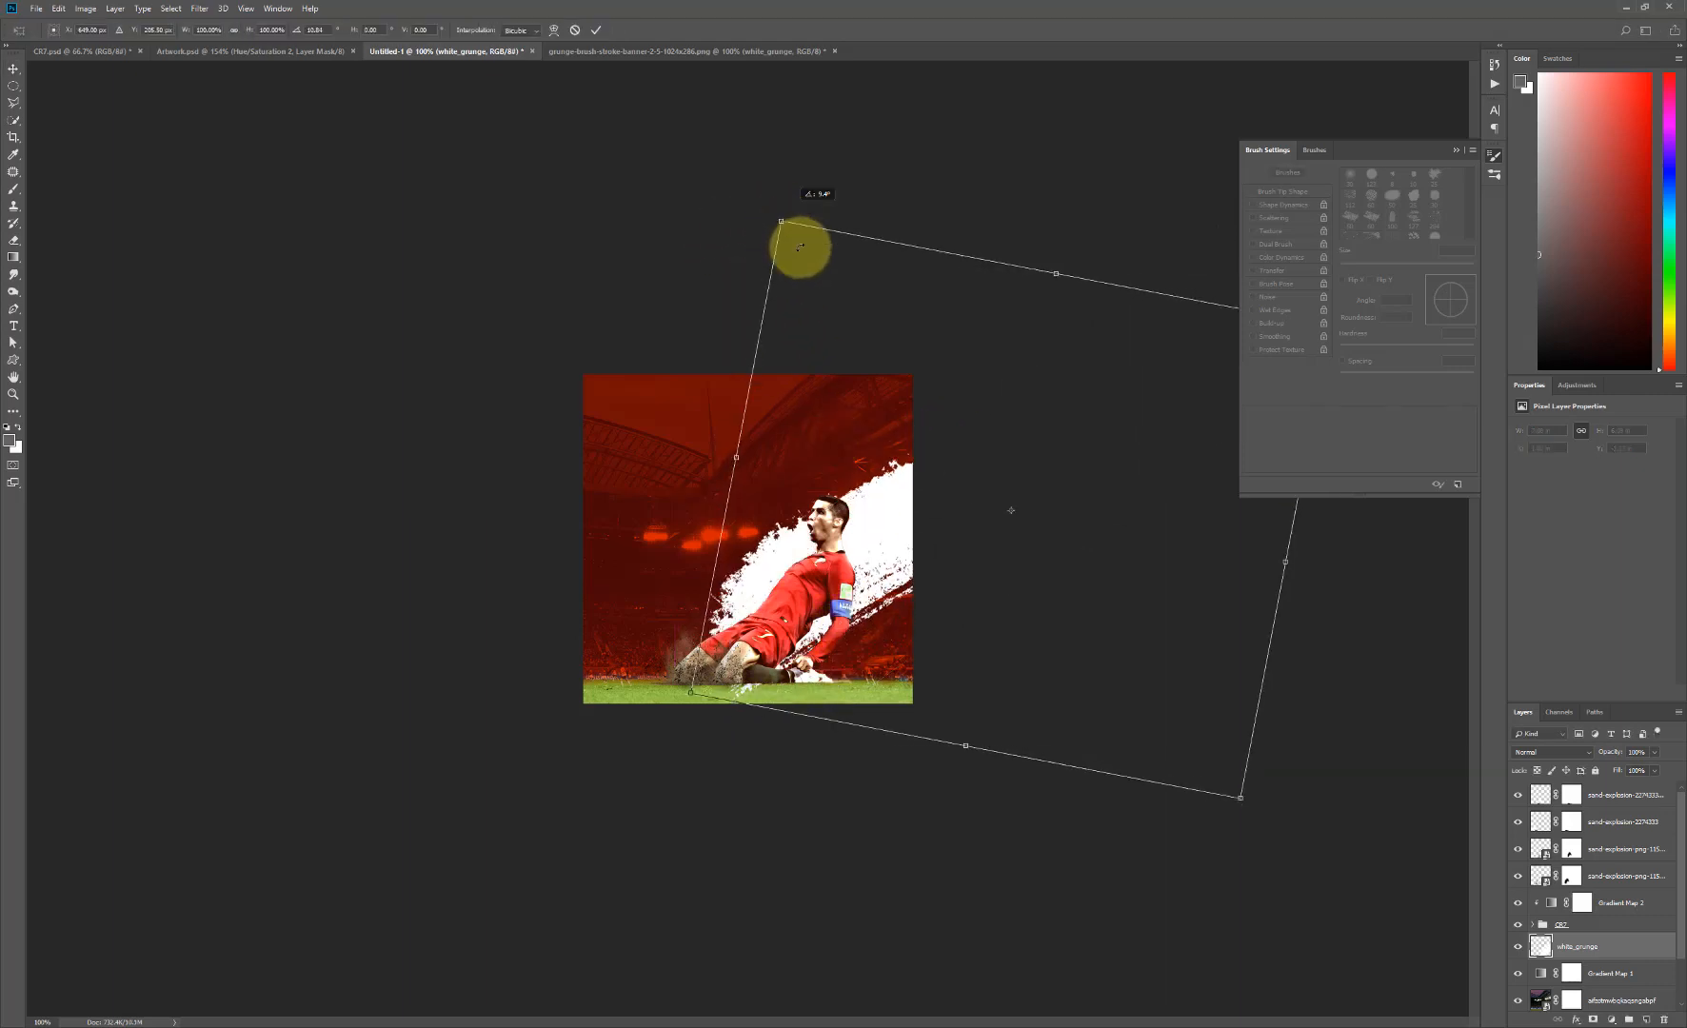
drag(871, 560, 875, 625)
key(Return)
- Scale the white_grunge stroke down proportionally to about 88%
key(ctrl+t)
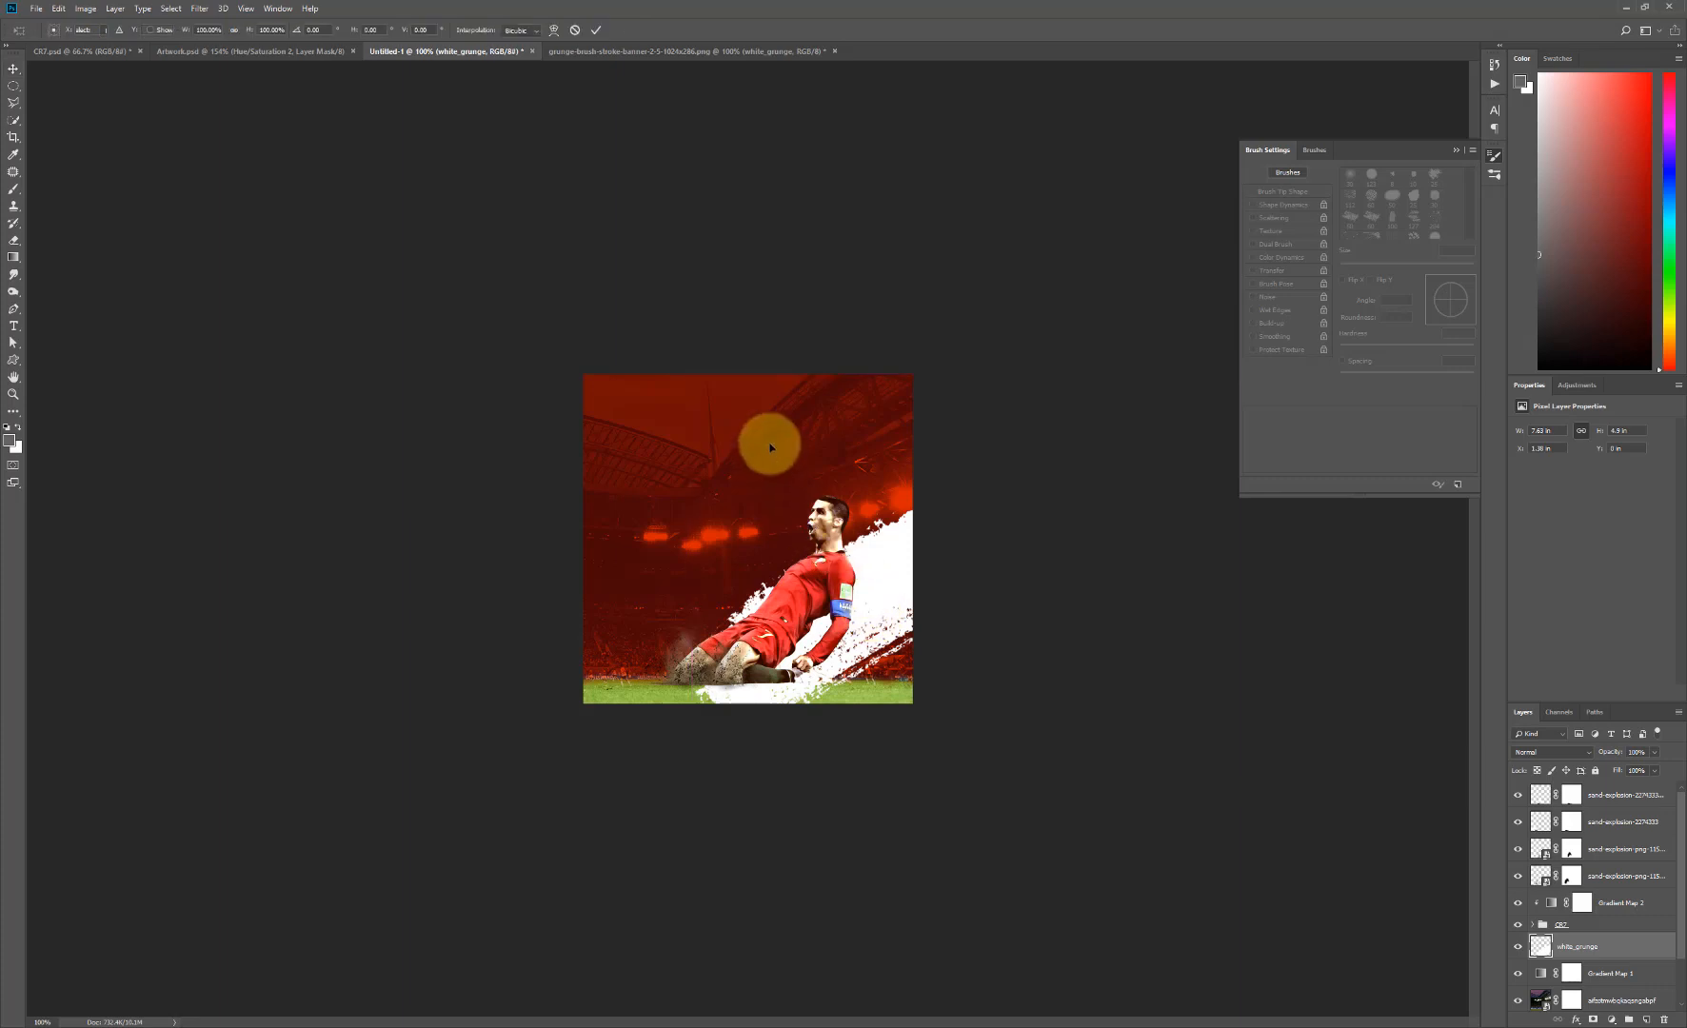
drag(693, 374, 727, 397)
key(Return)
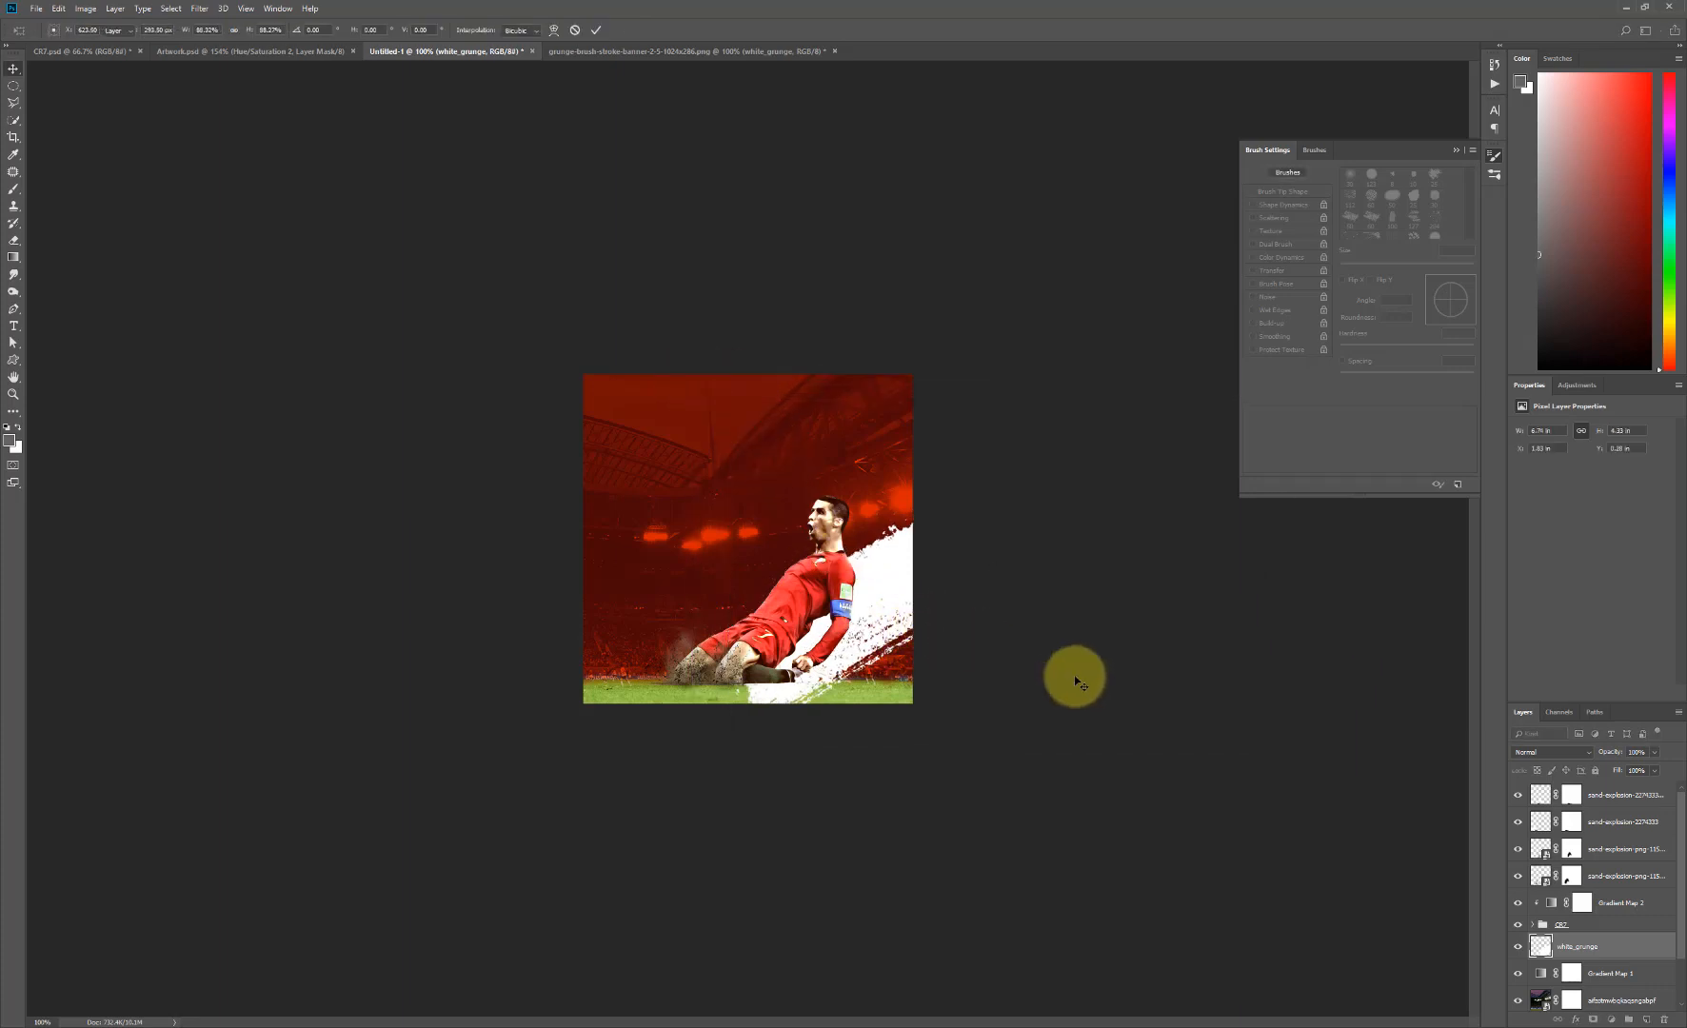
- Duplicate white_grunge, rotate the copy 180°, and position it above the original stroke behind the player's head
drag(1631, 949, 1647, 1017)
drag(819, 636, 809, 521)
key(ctrl+t)
right_click(867, 547)
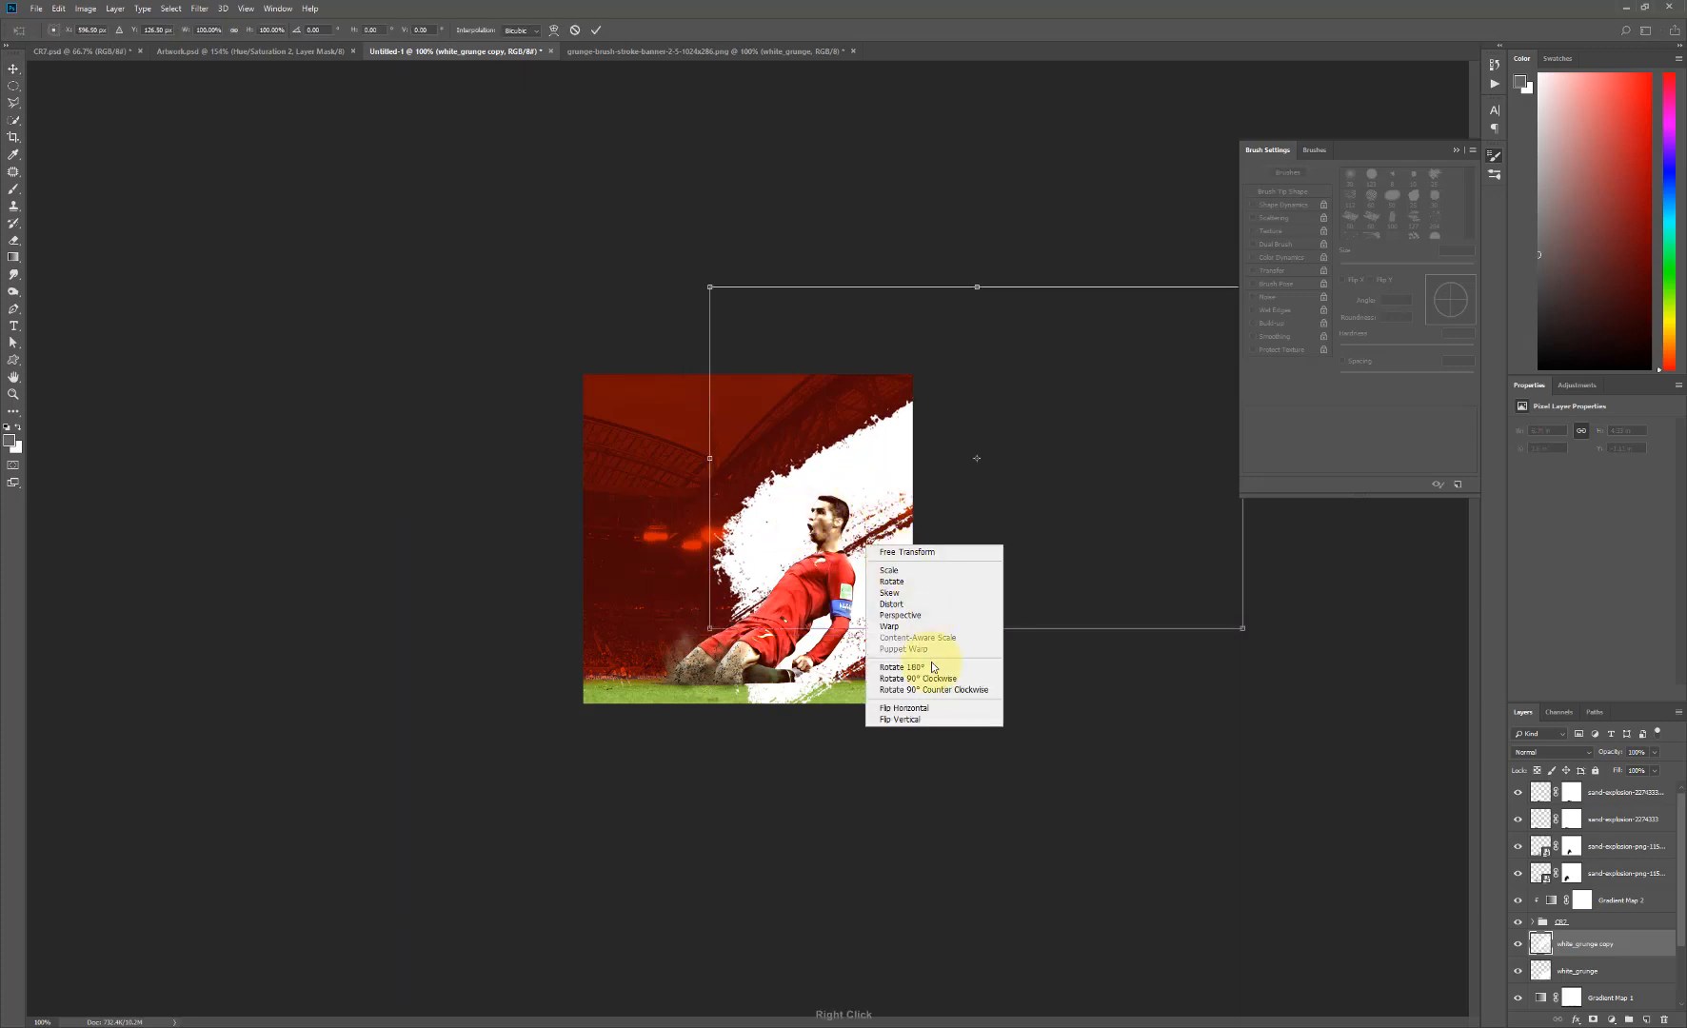
click(926, 669)
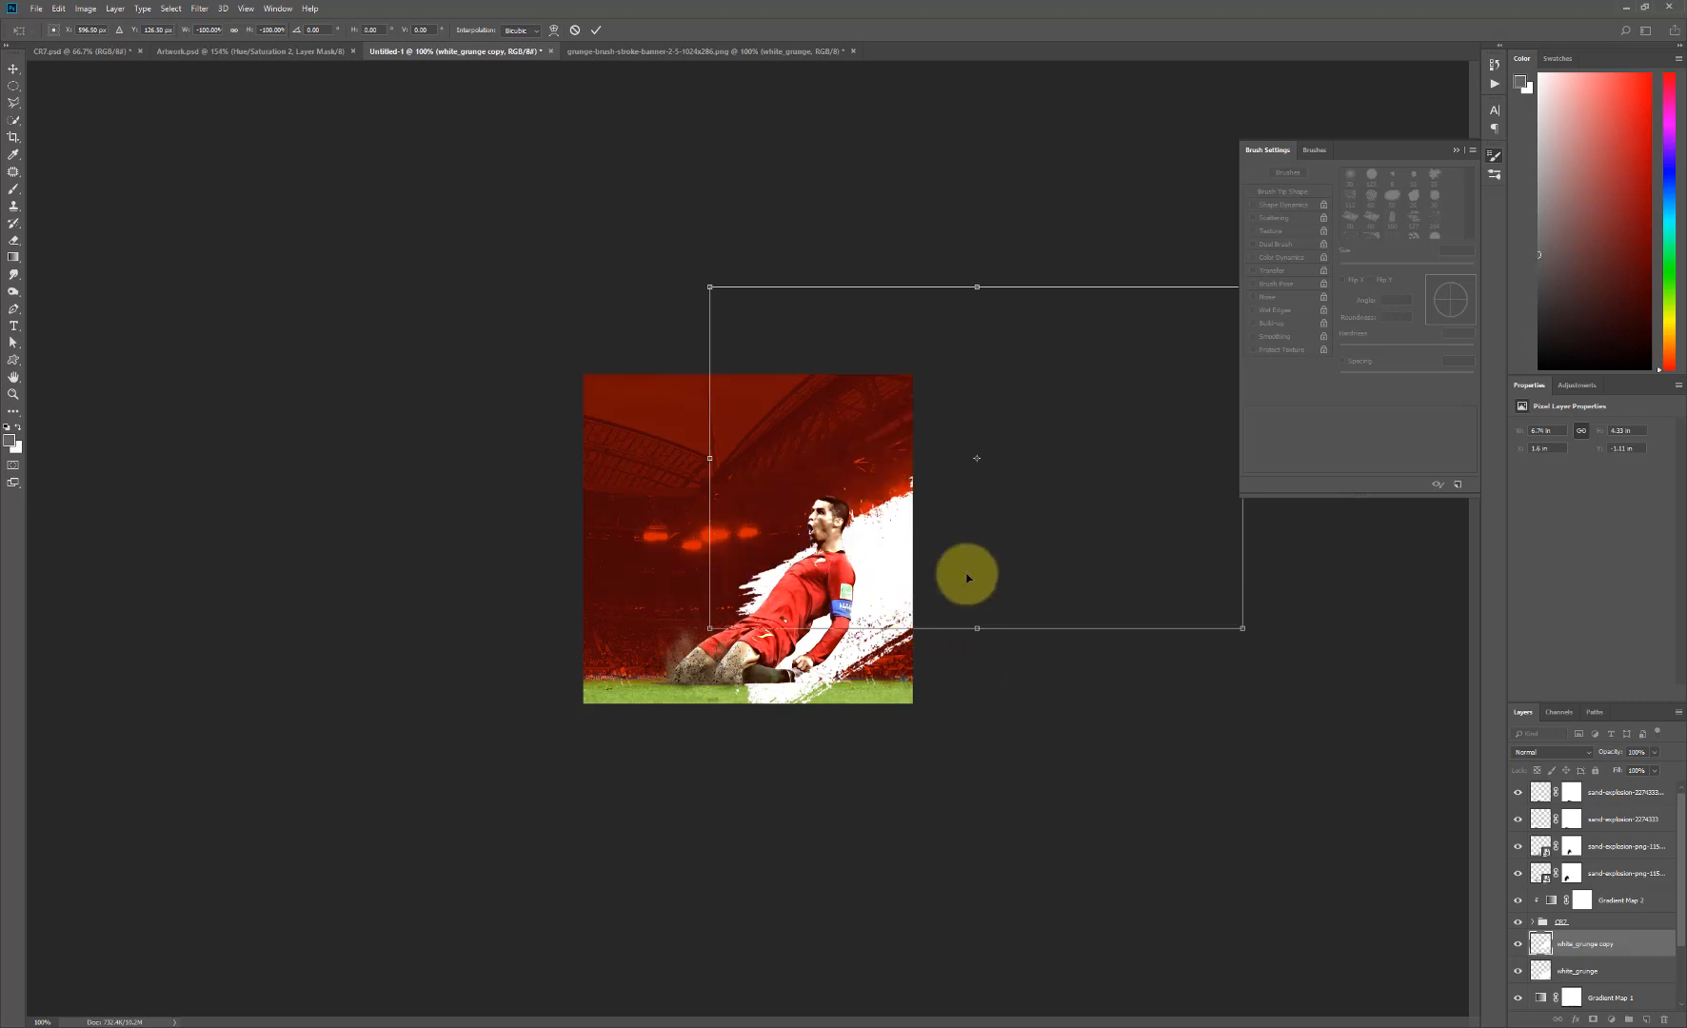
drag(885, 503, 895, 525)
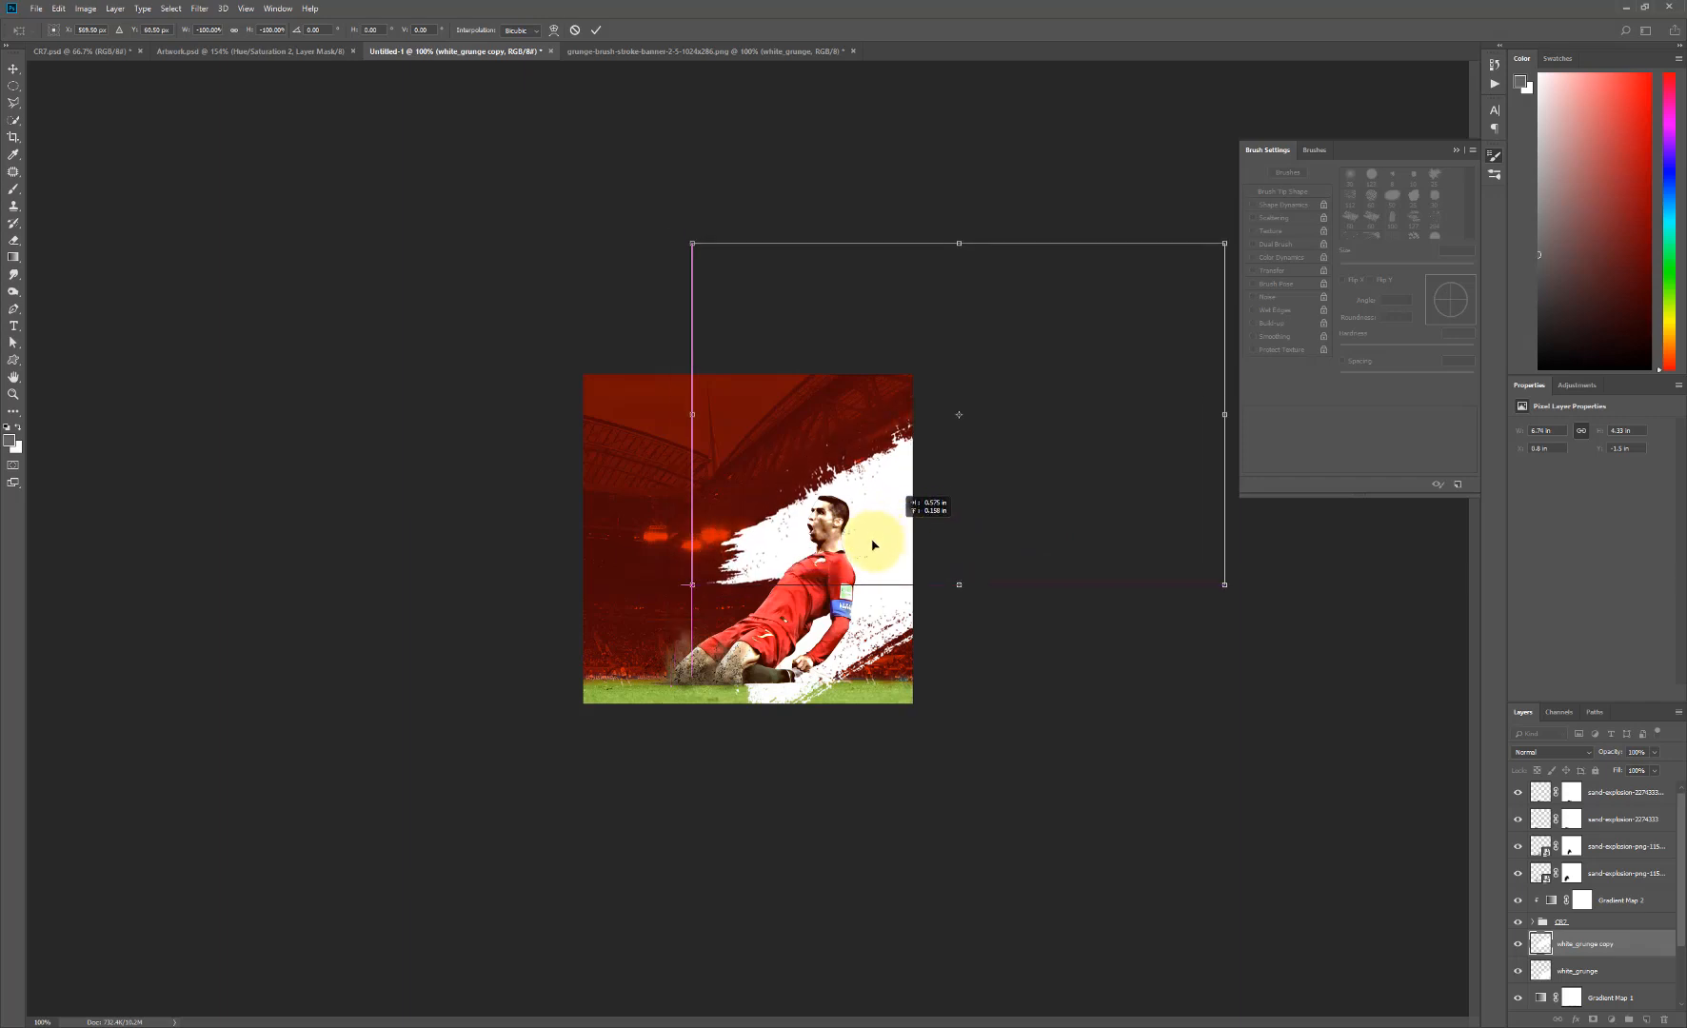
key(Return)
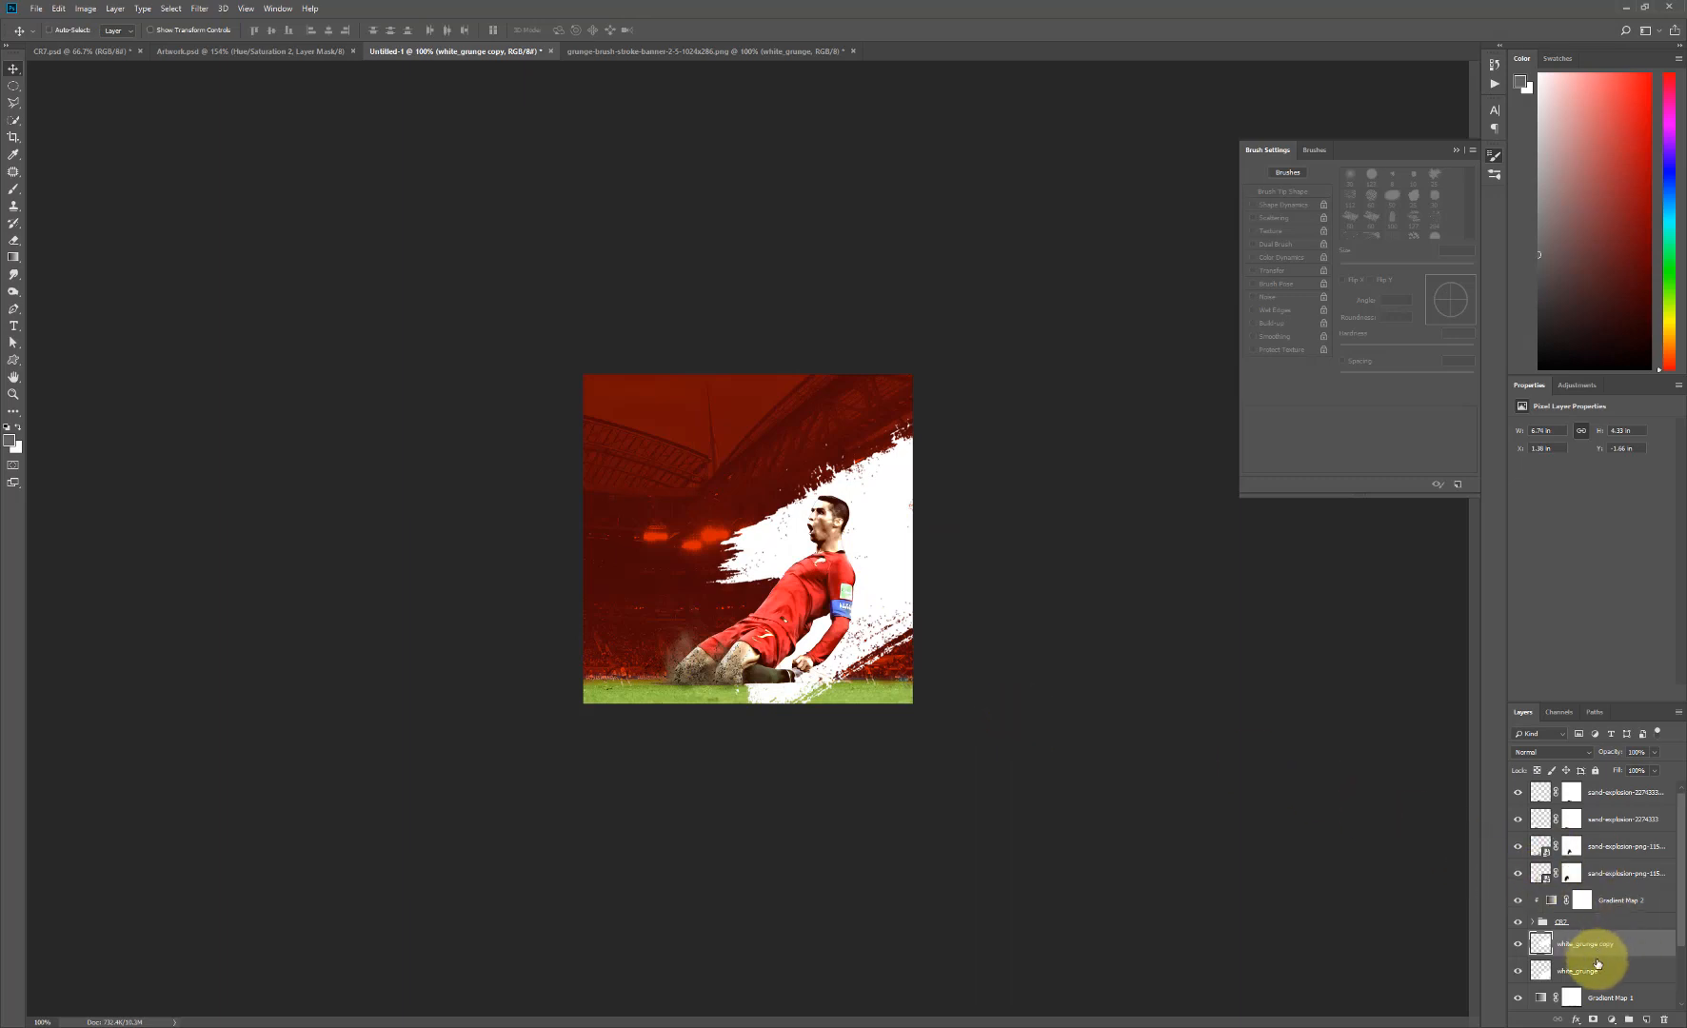
- Duplicate the original white_grunge layer, place the copy above Gradient Map 2, and move it down over the poster's lower-right grass
click(1601, 971)
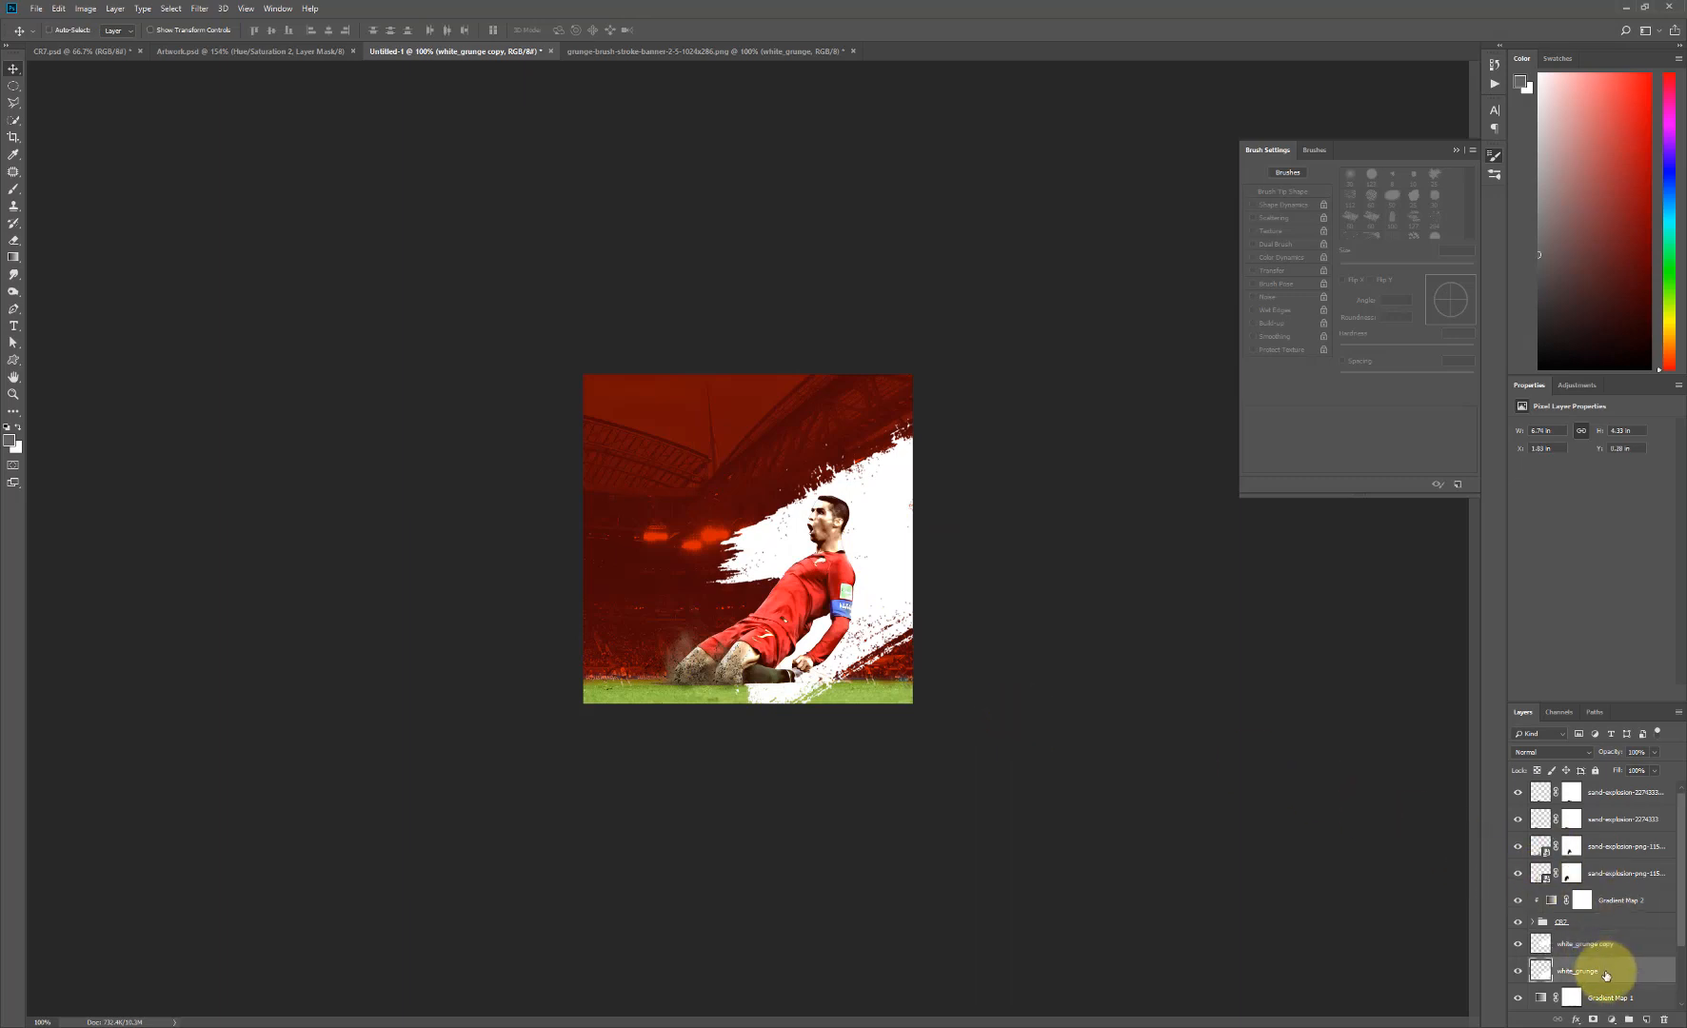
right_click(1664, 1021)
click(1617, 995)
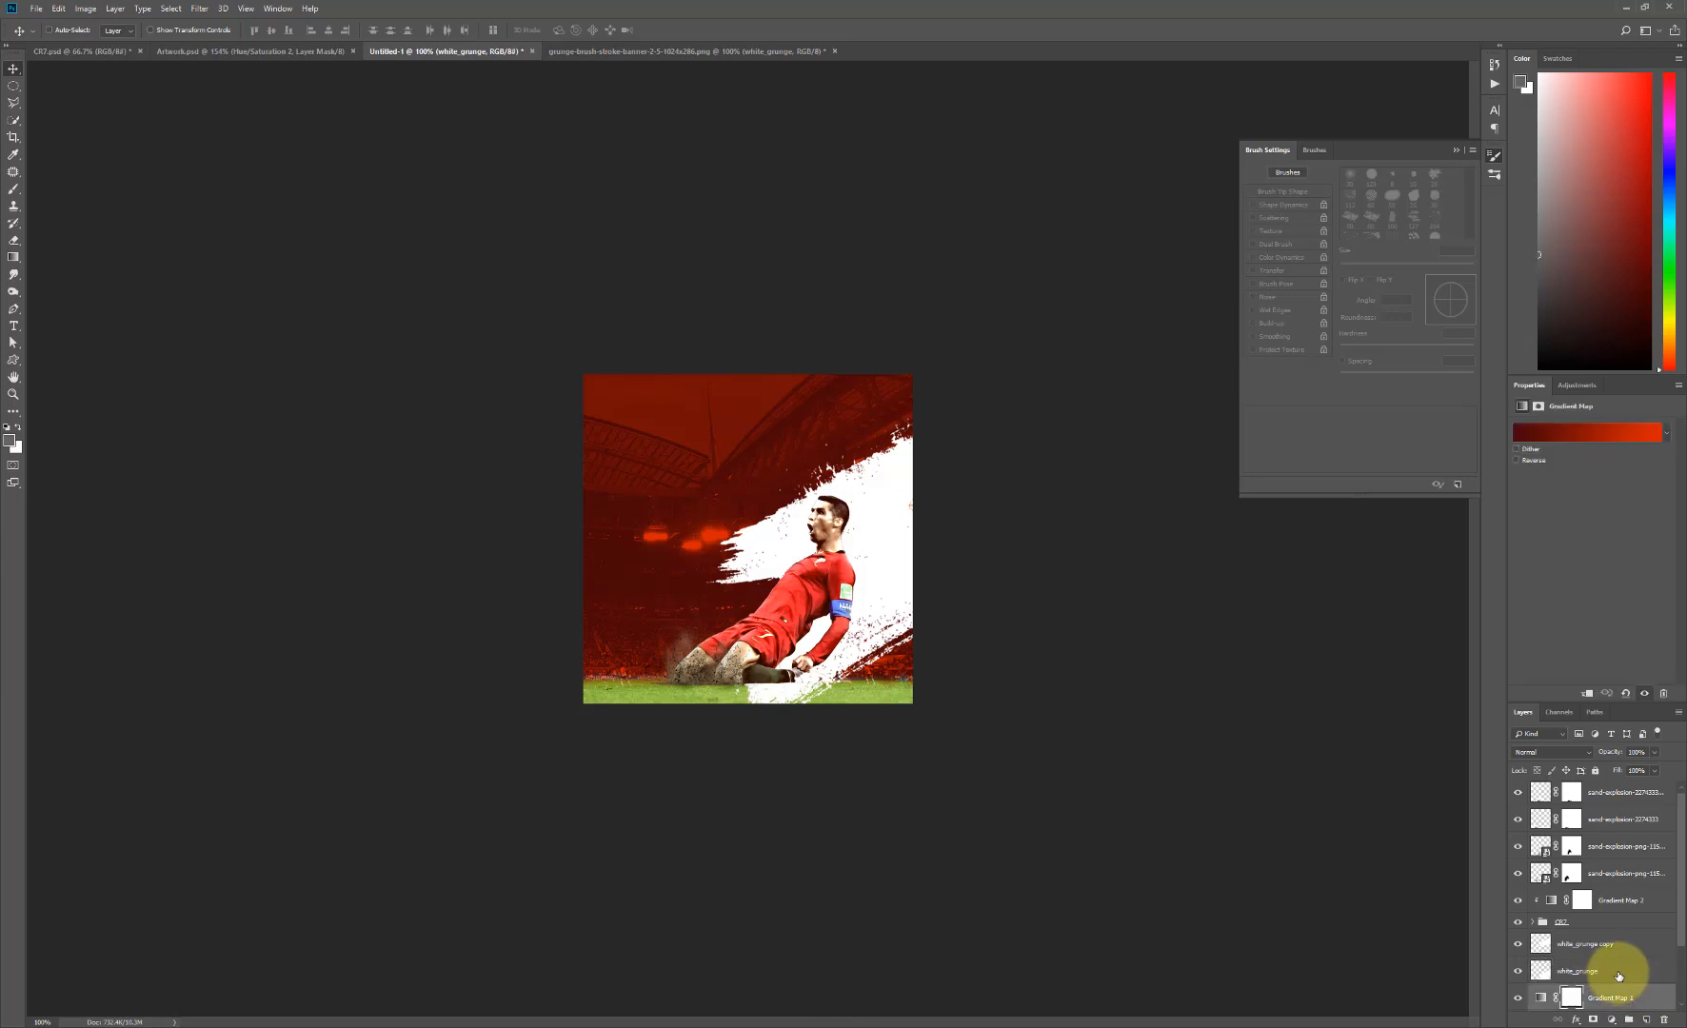
click(1609, 972)
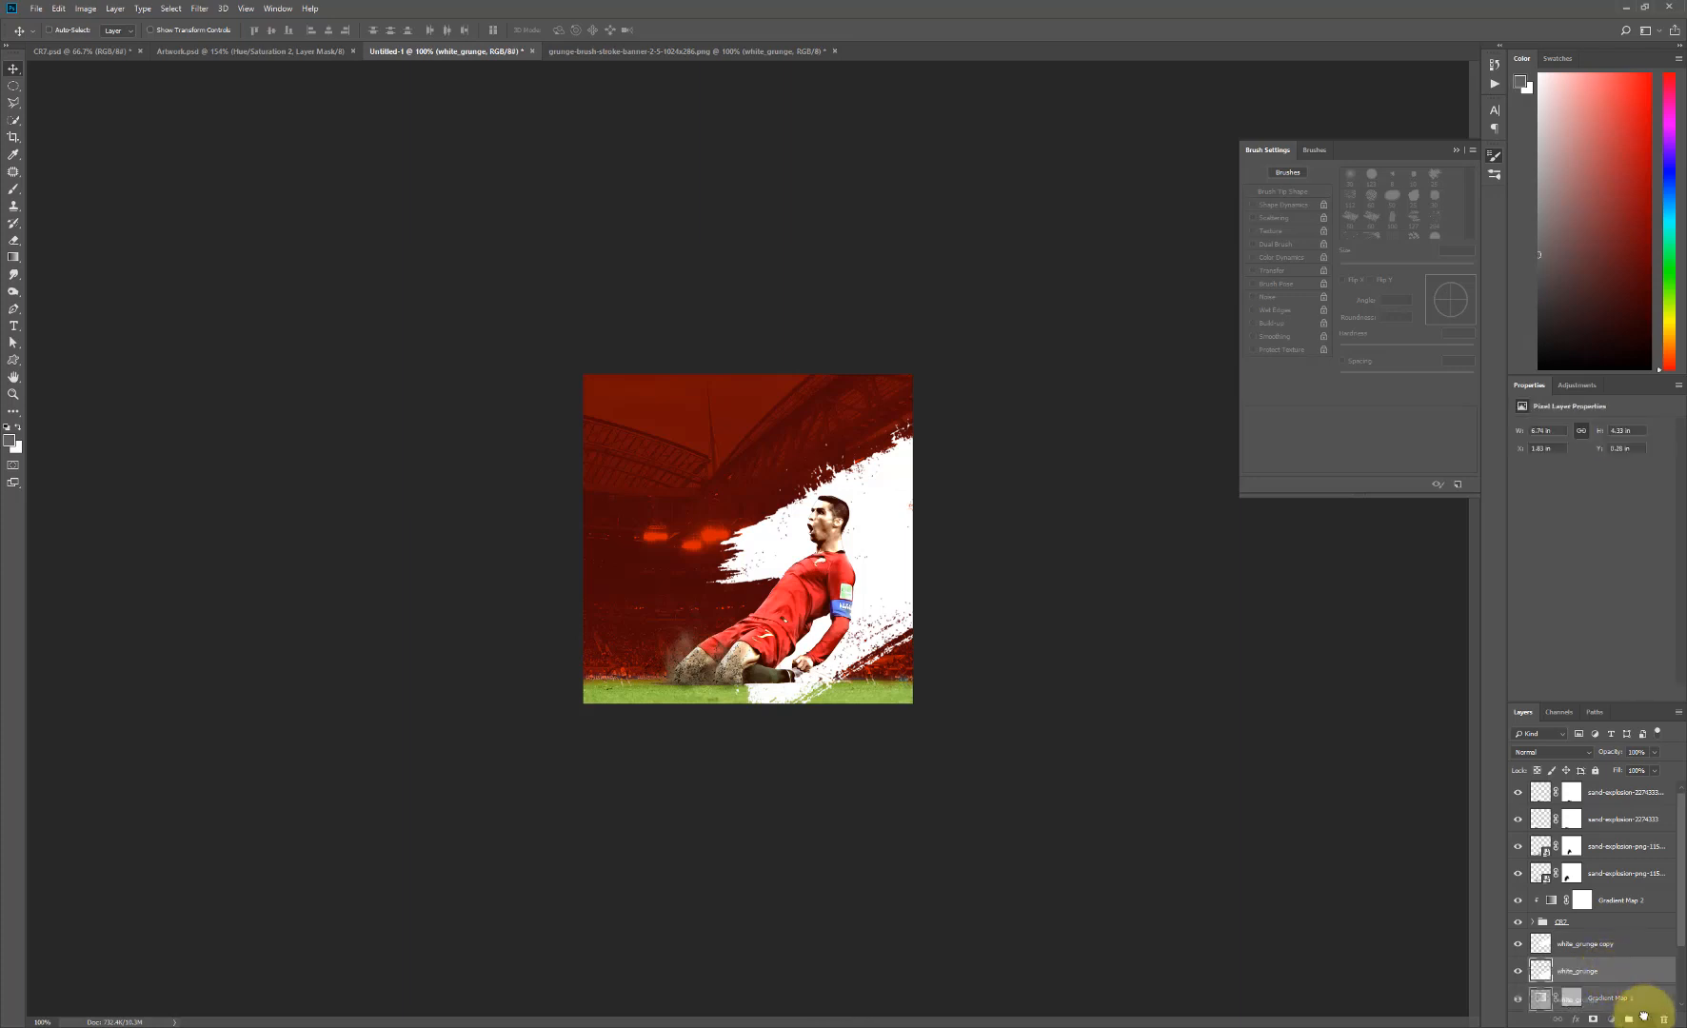
key(ctrl+j)
mouse_move(1590, 971)
mouse_down()
mouse_move(1586, 851)
mouse_move(1591, 889)
mouse_up()
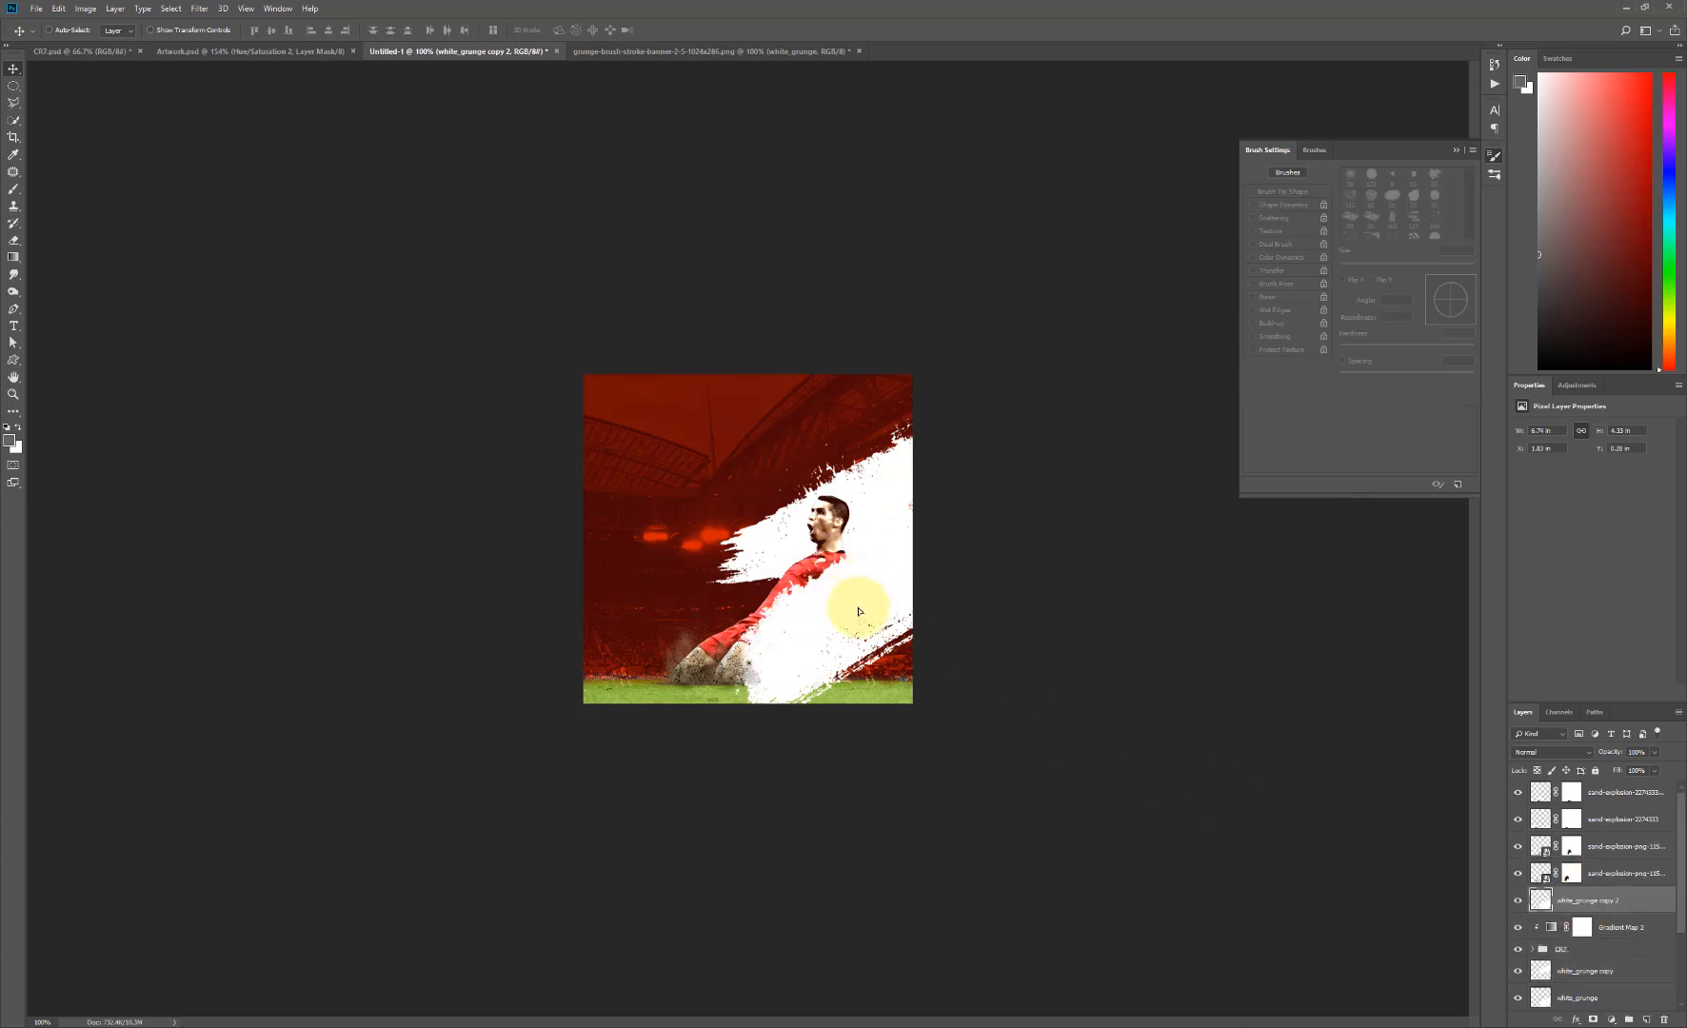
mouse_move(860, 610)
mouse_down()
mouse_move(874, 687)
mouse_move(859, 686)
mouse_up()
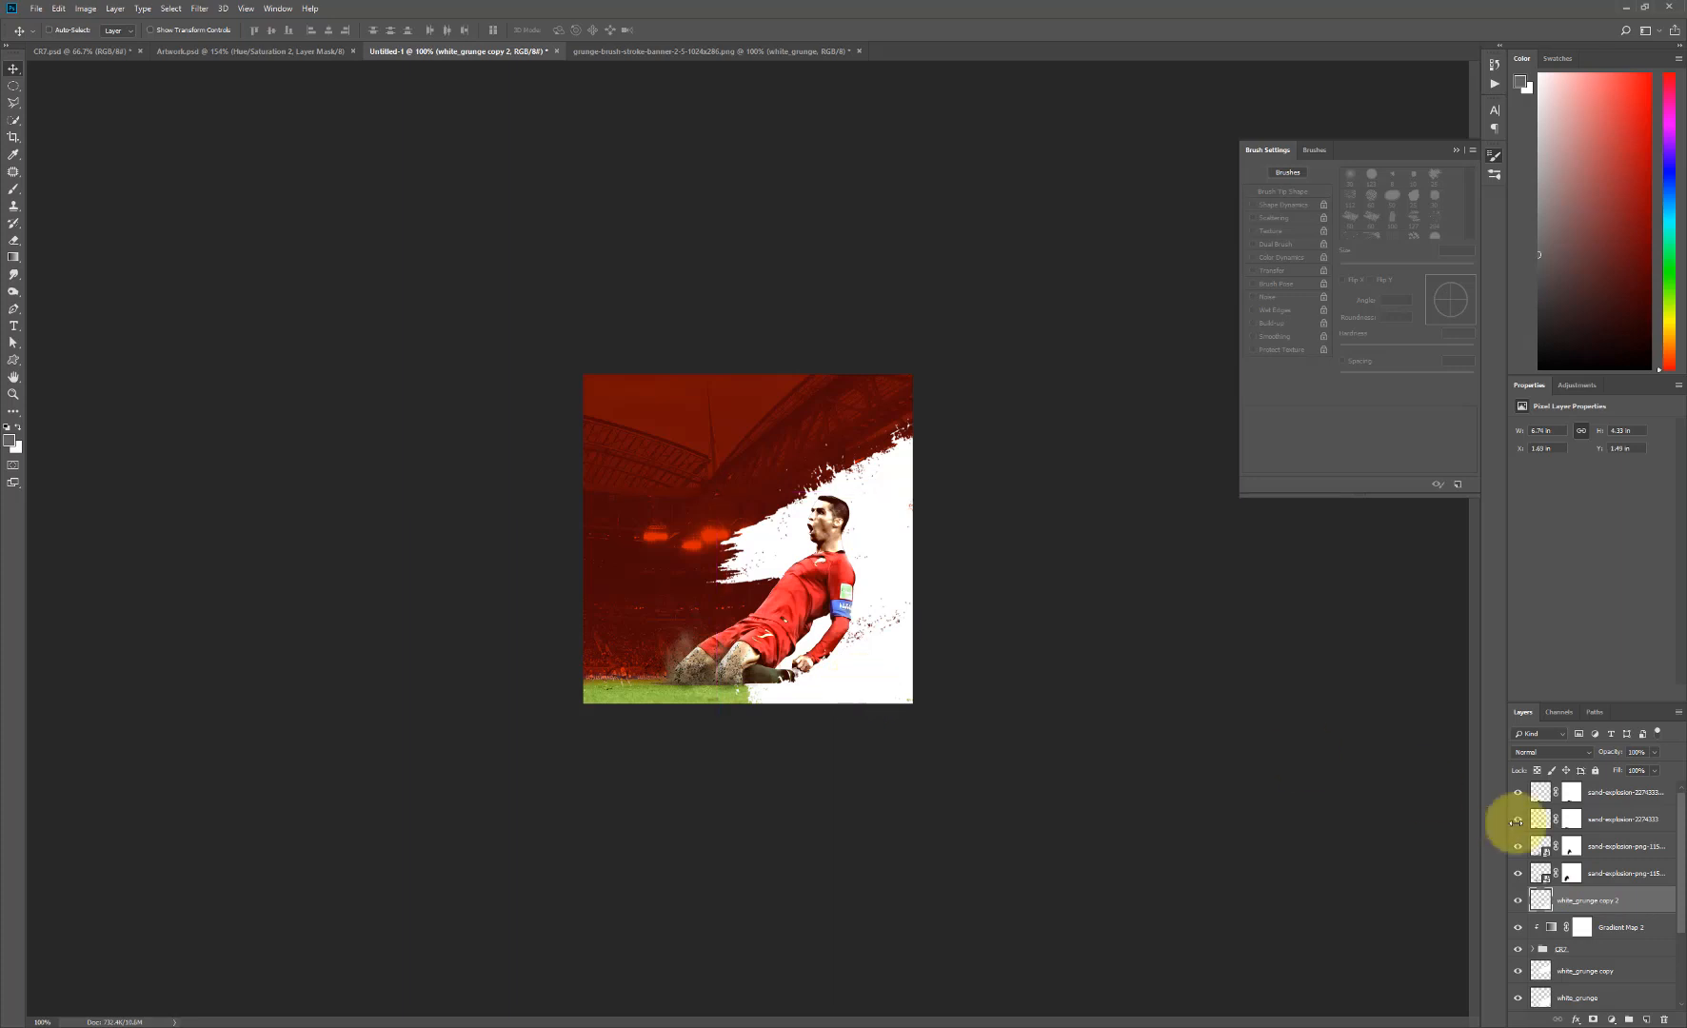
- Group the white_grunge copy and white_grunge layers below the player and name the group White_Grunge
scroll(1668, 848, down, 2)
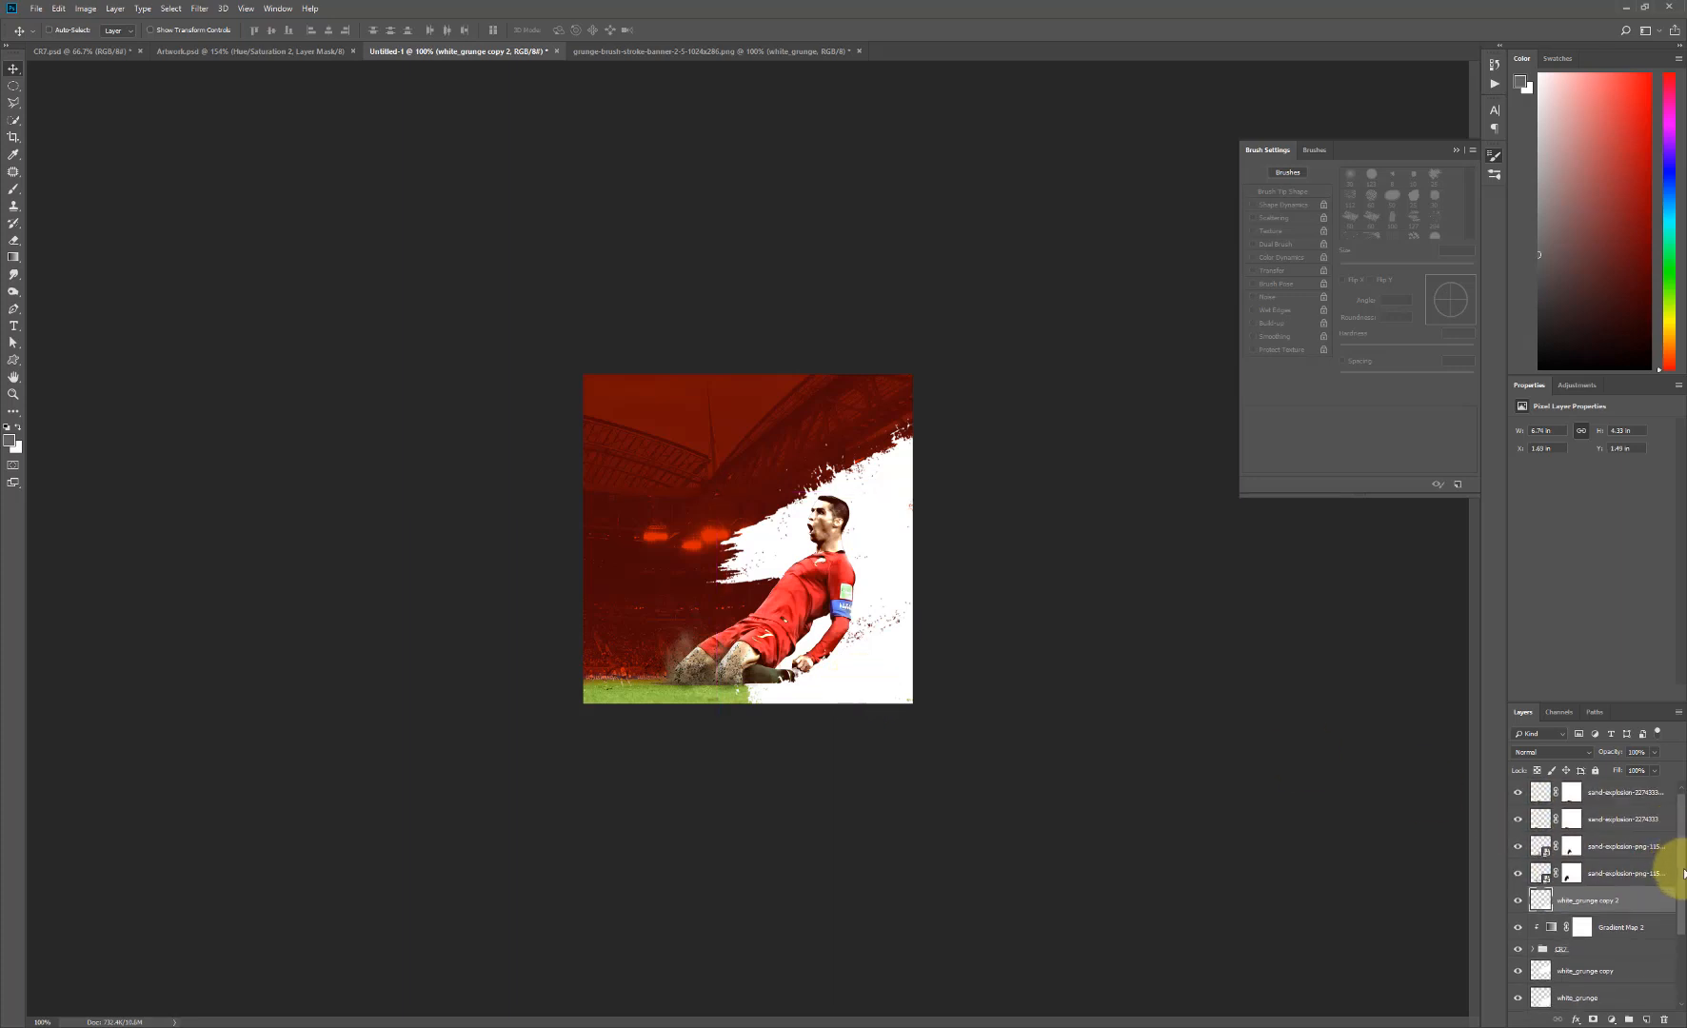
click(1594, 931)
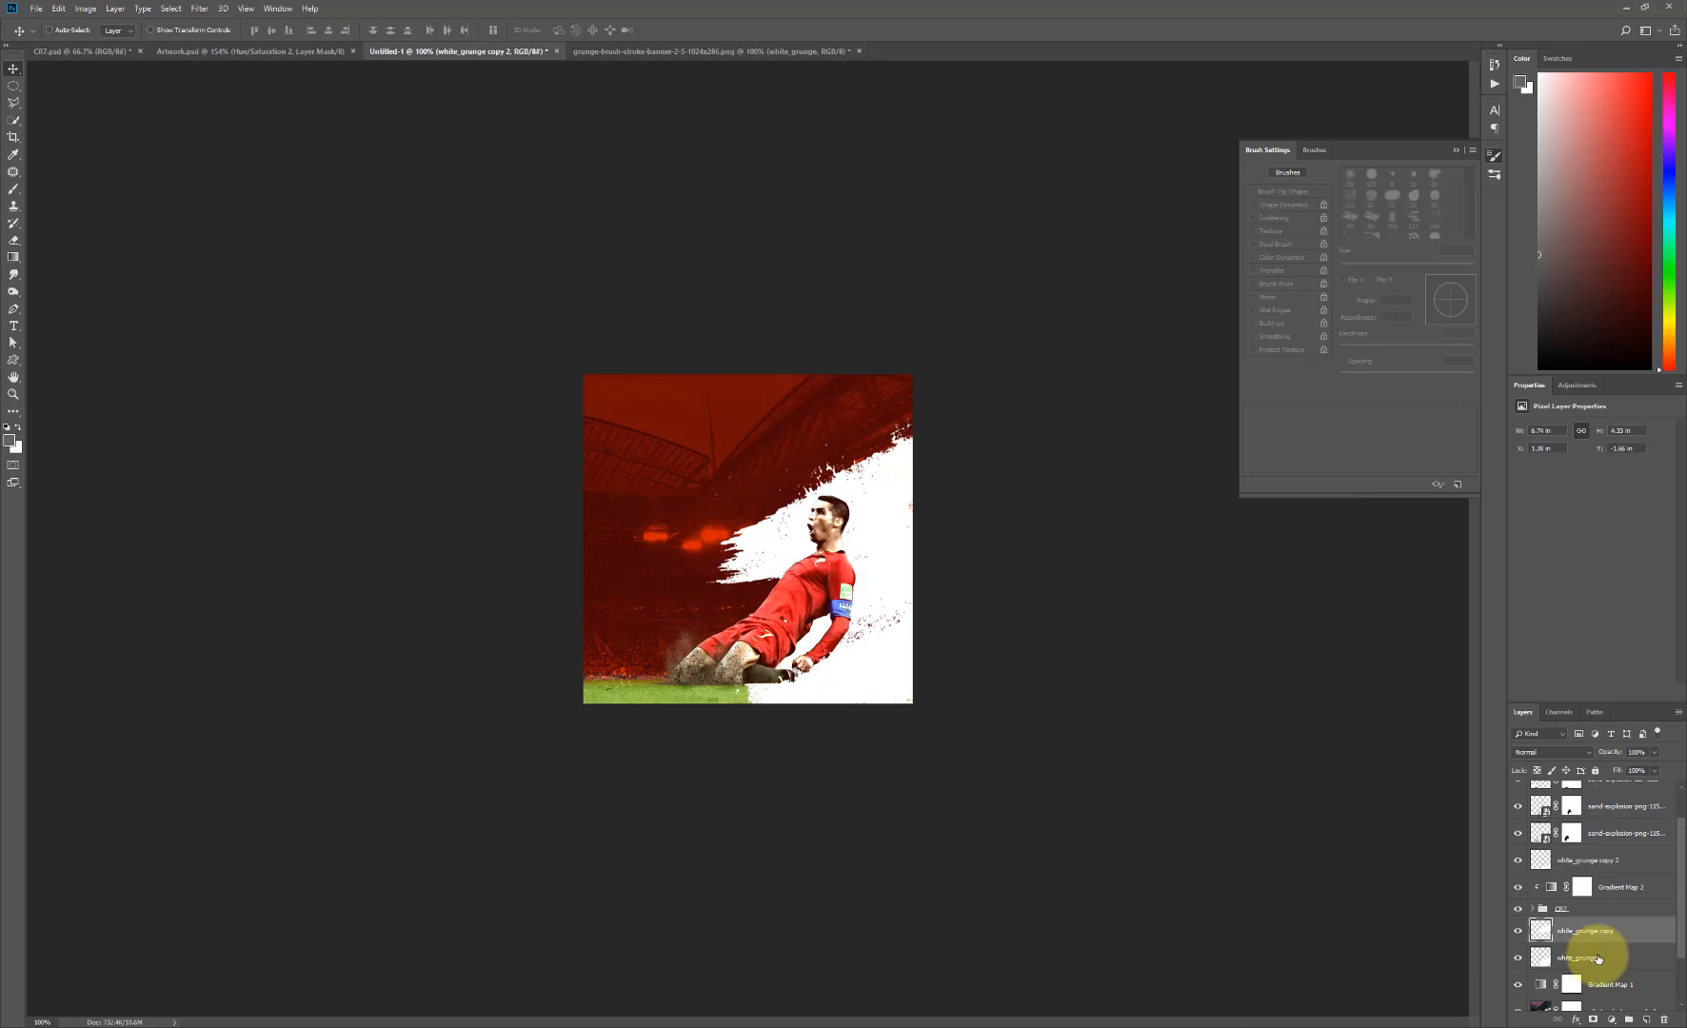
shift+click(1598, 958)
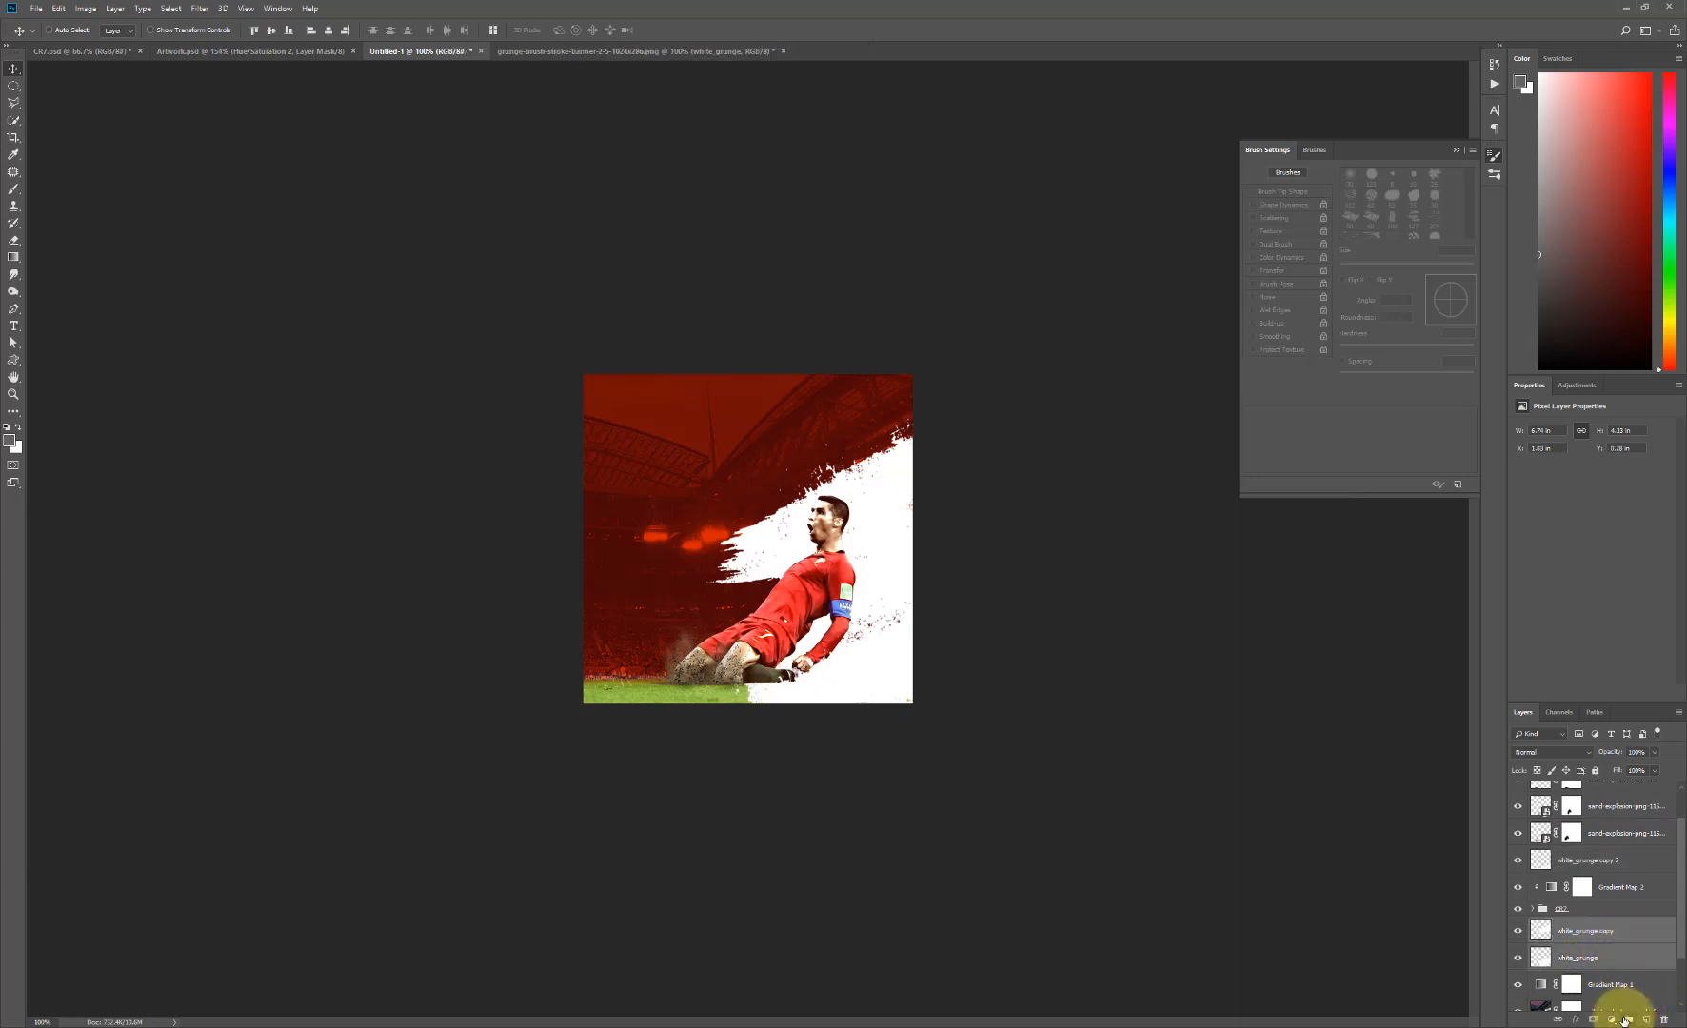
click(1627, 1020)
double_click(1569, 924)
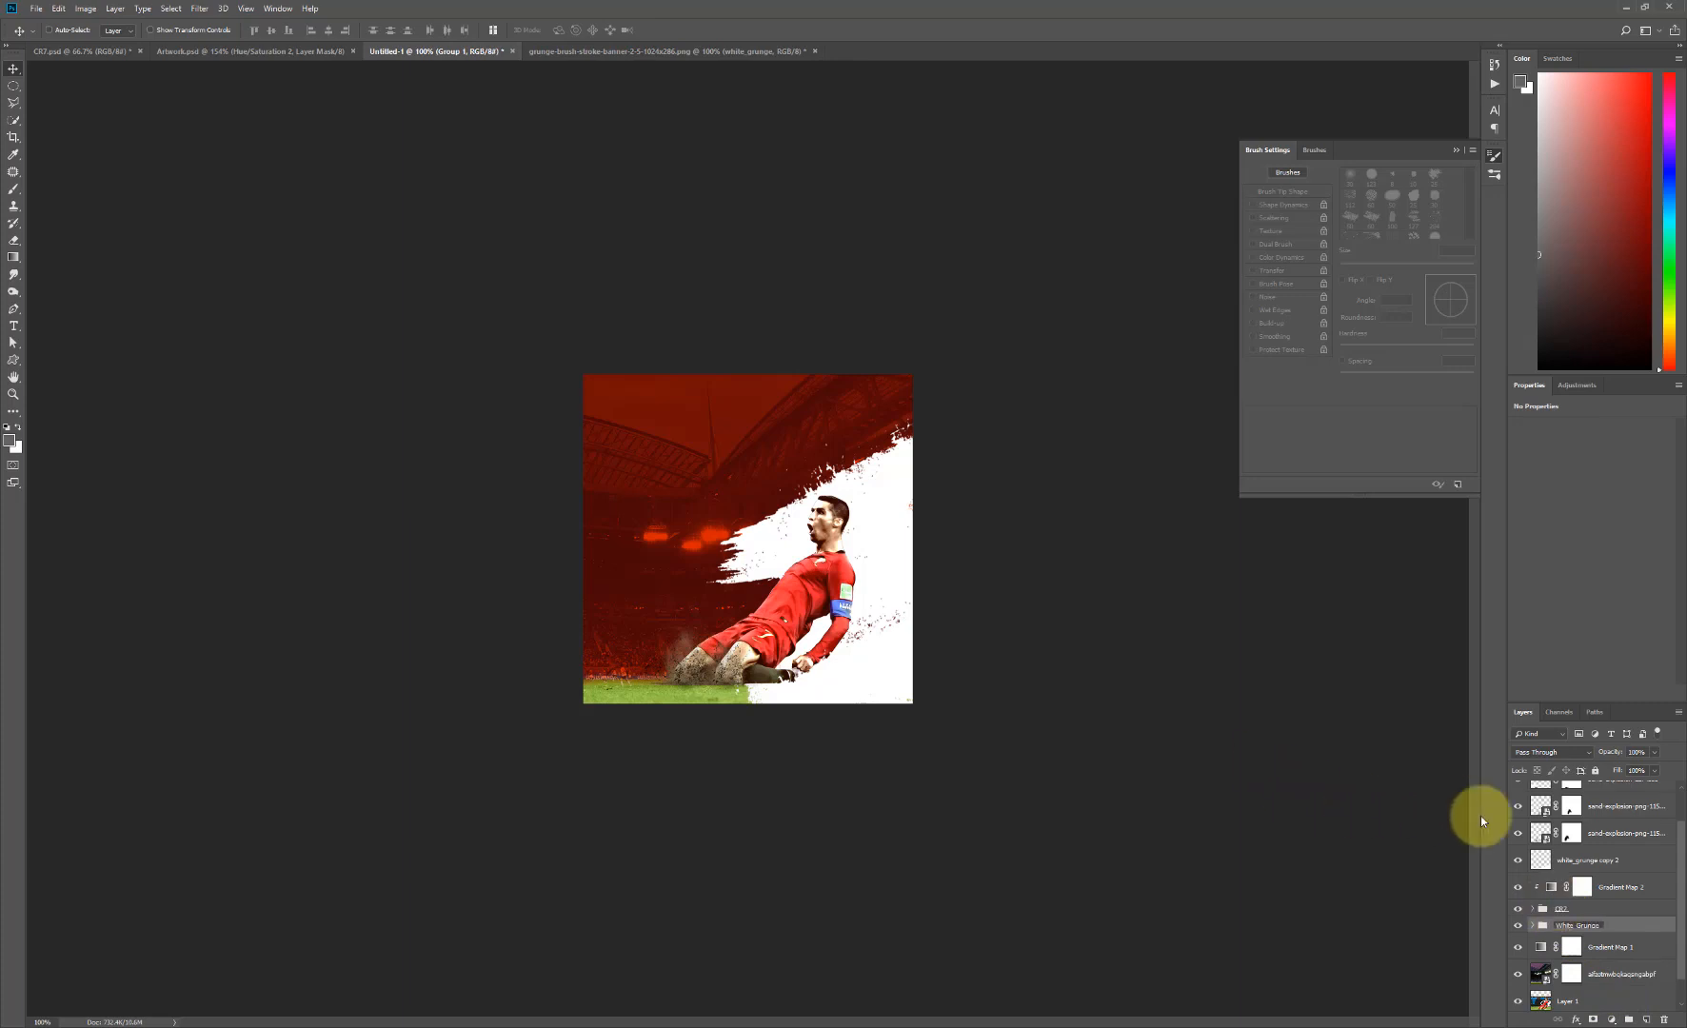
key(Return)
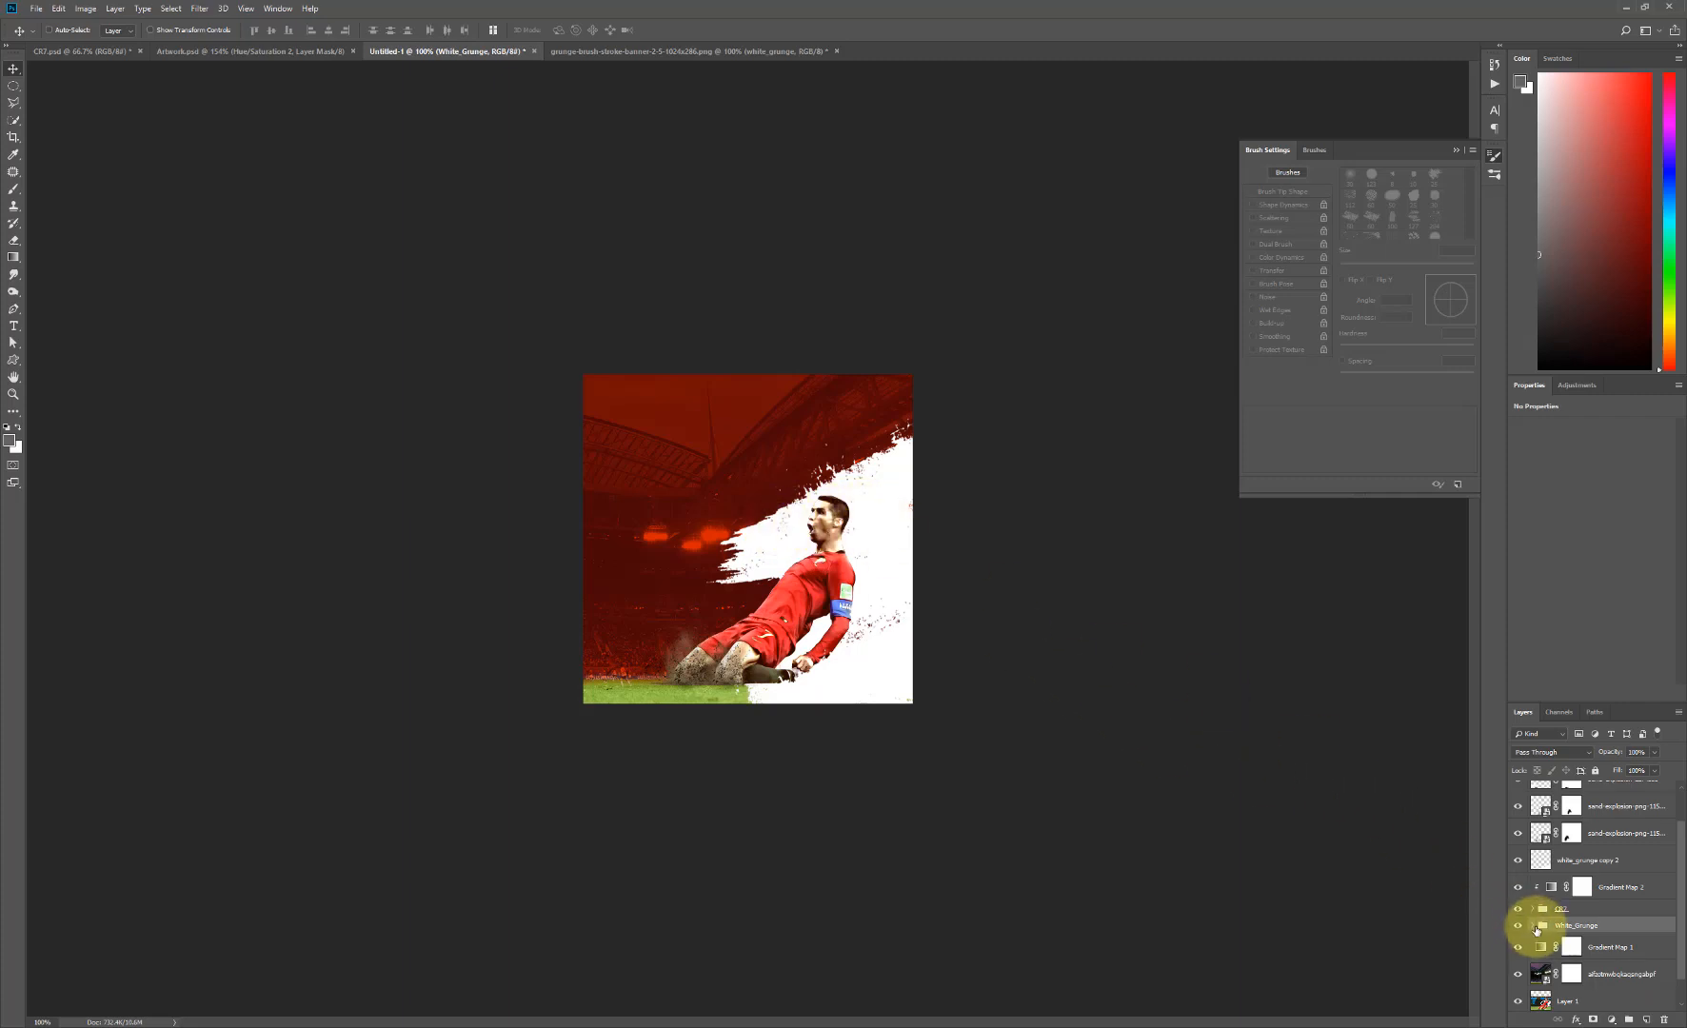
- Scale the white_grunge copy layer inside the White_Grunge group down proportionally to about 67%
click(1533, 928)
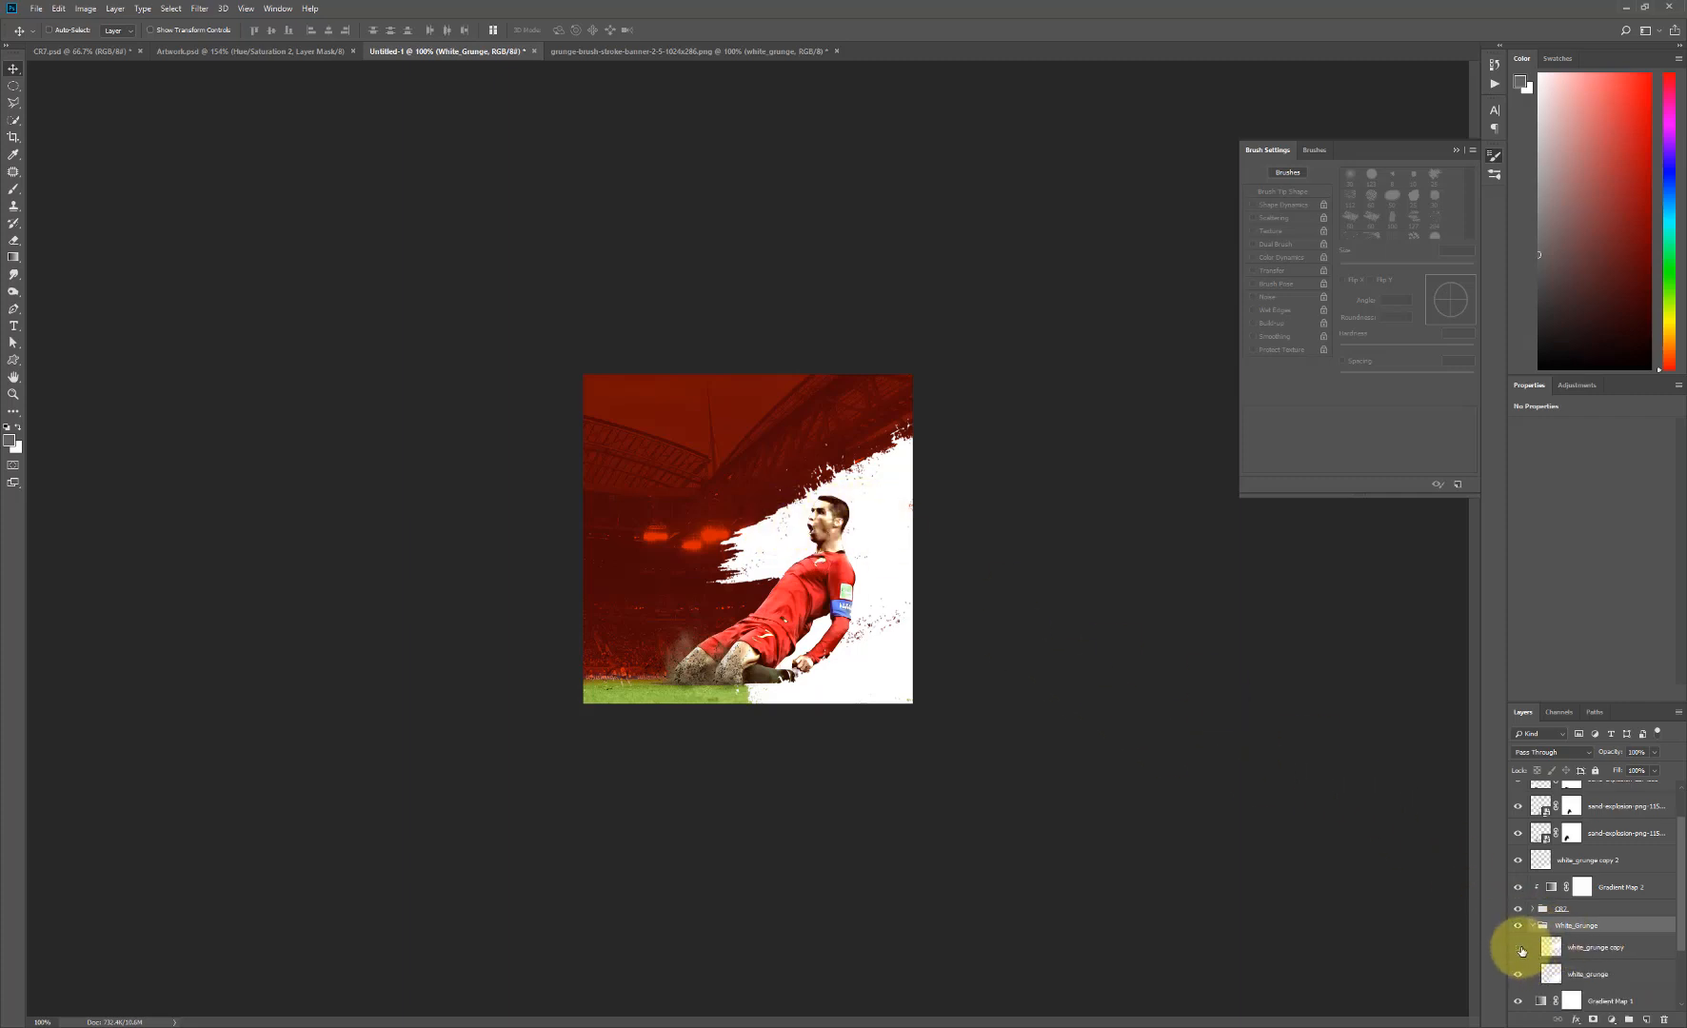
click(1521, 950)
click(1519, 948)
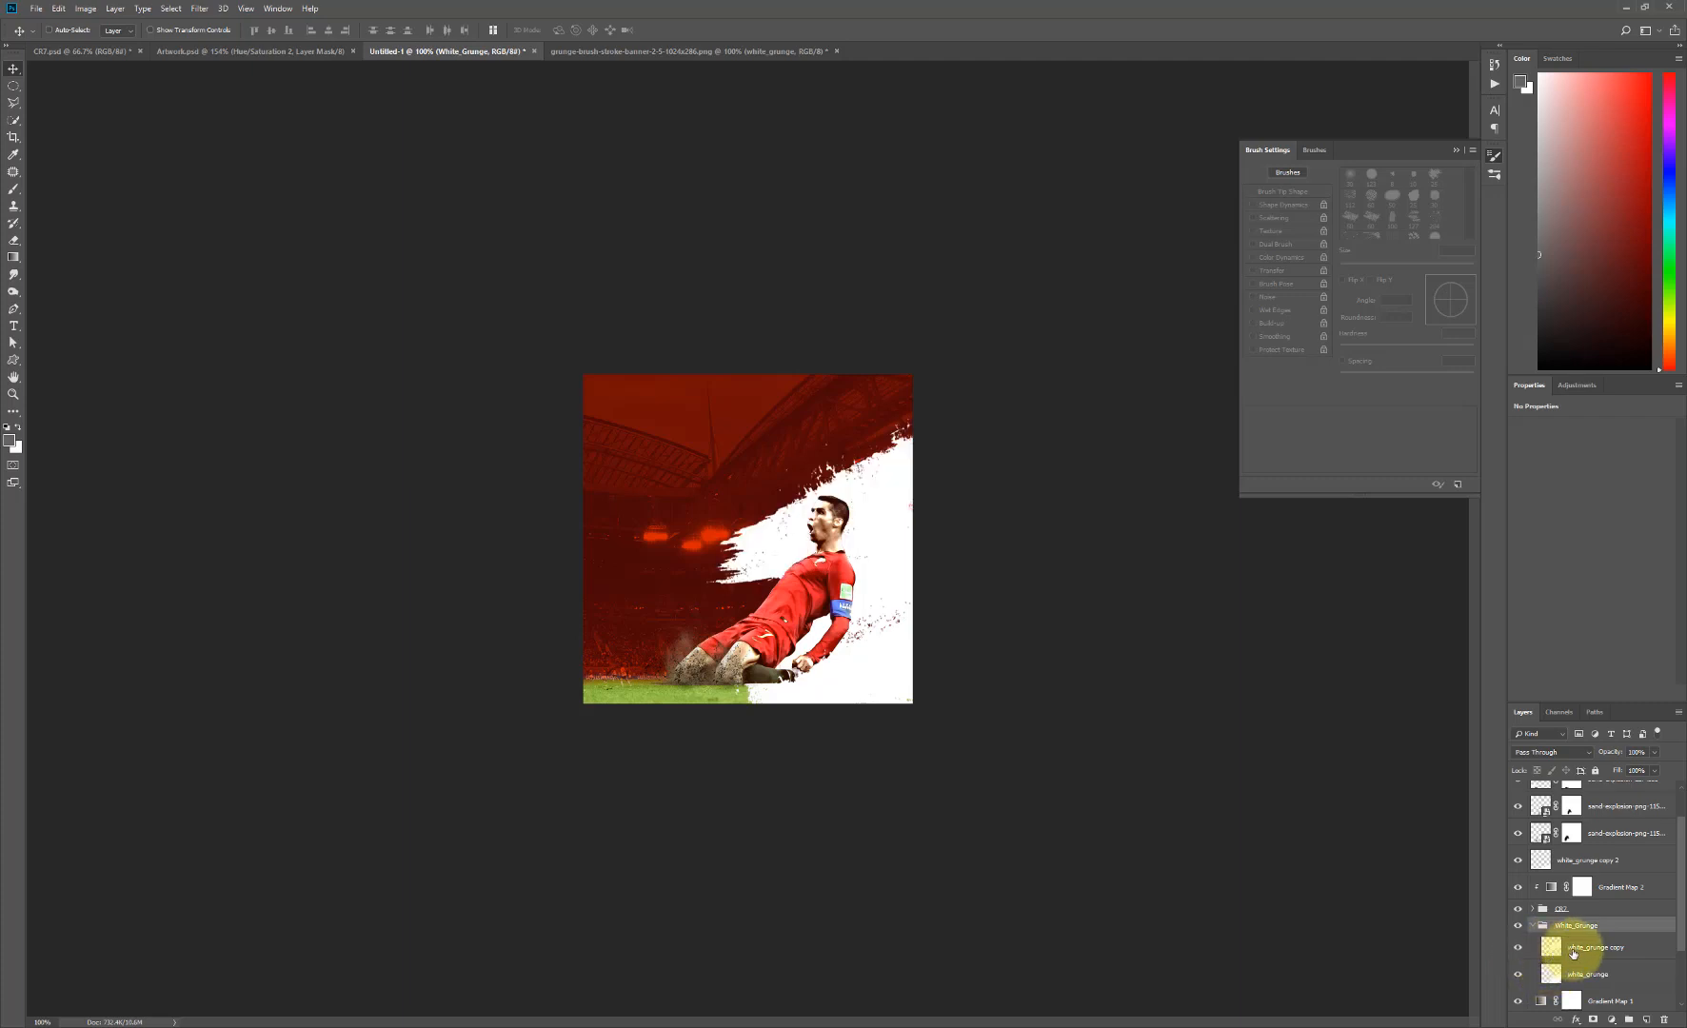
key(alt+bracketleft)
key(ctrl+t)
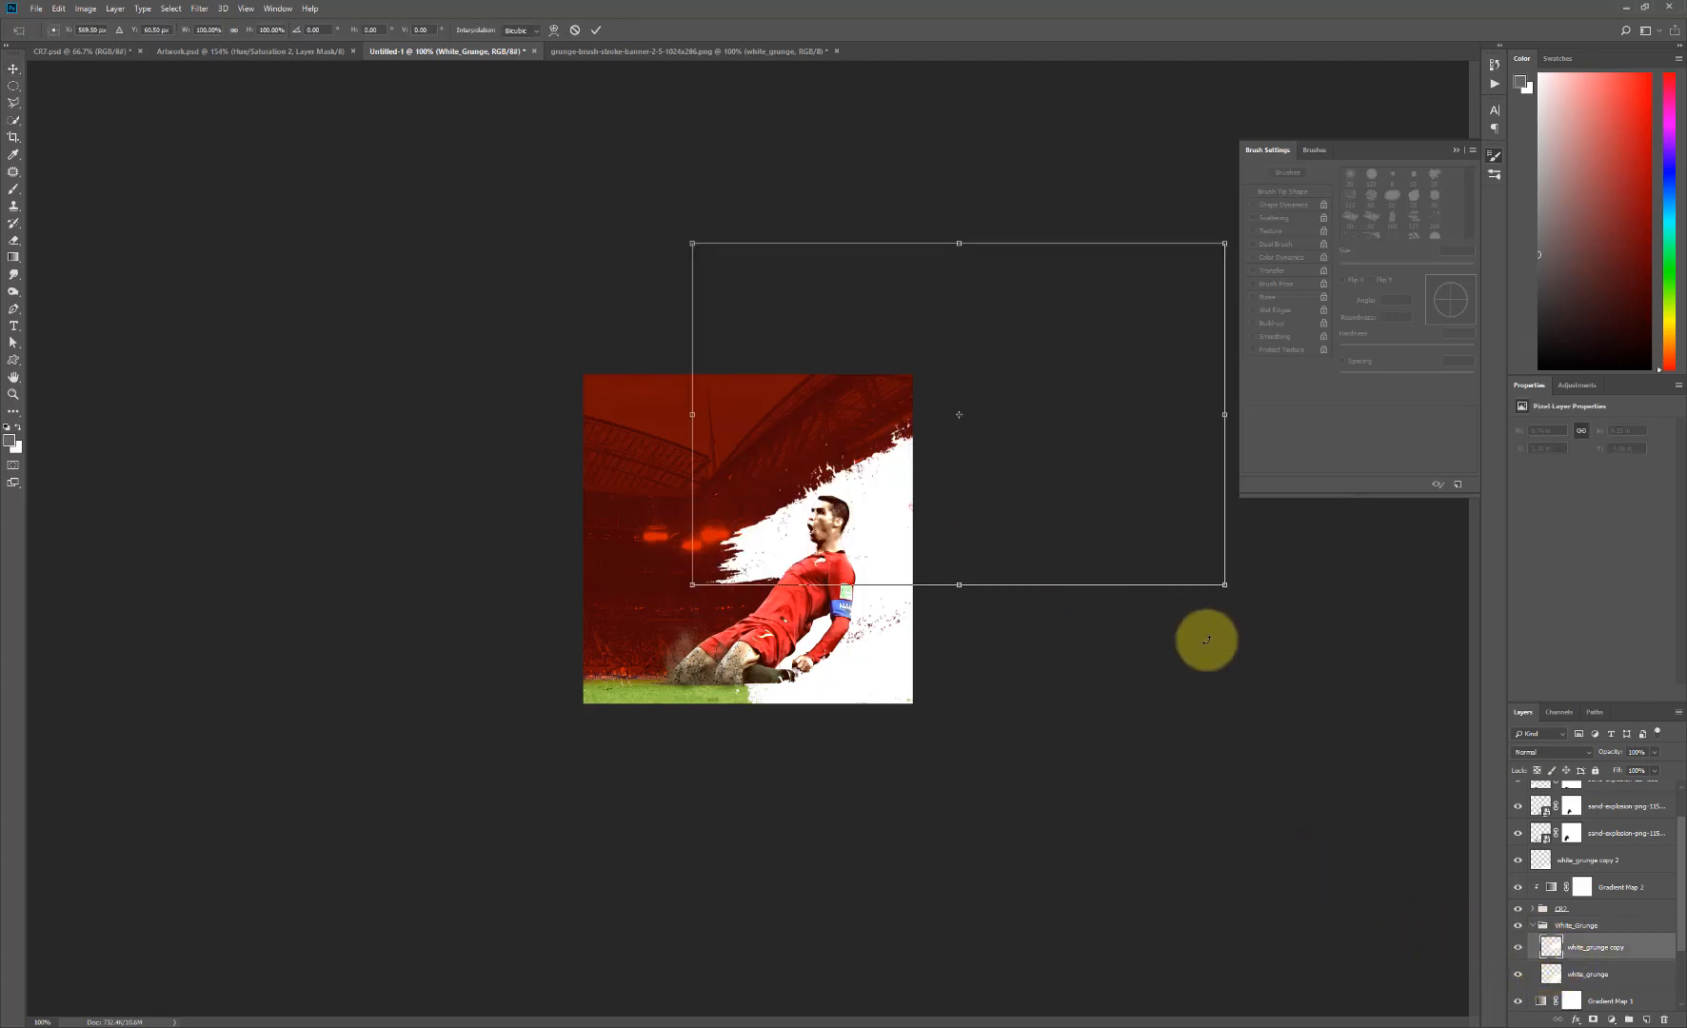
mouse_move(1246, 529)
mouse_down()
mouse_move(1213, 470)
mouse_move(1240, 513)
mouse_up()
drag(930, 539, 870, 545)
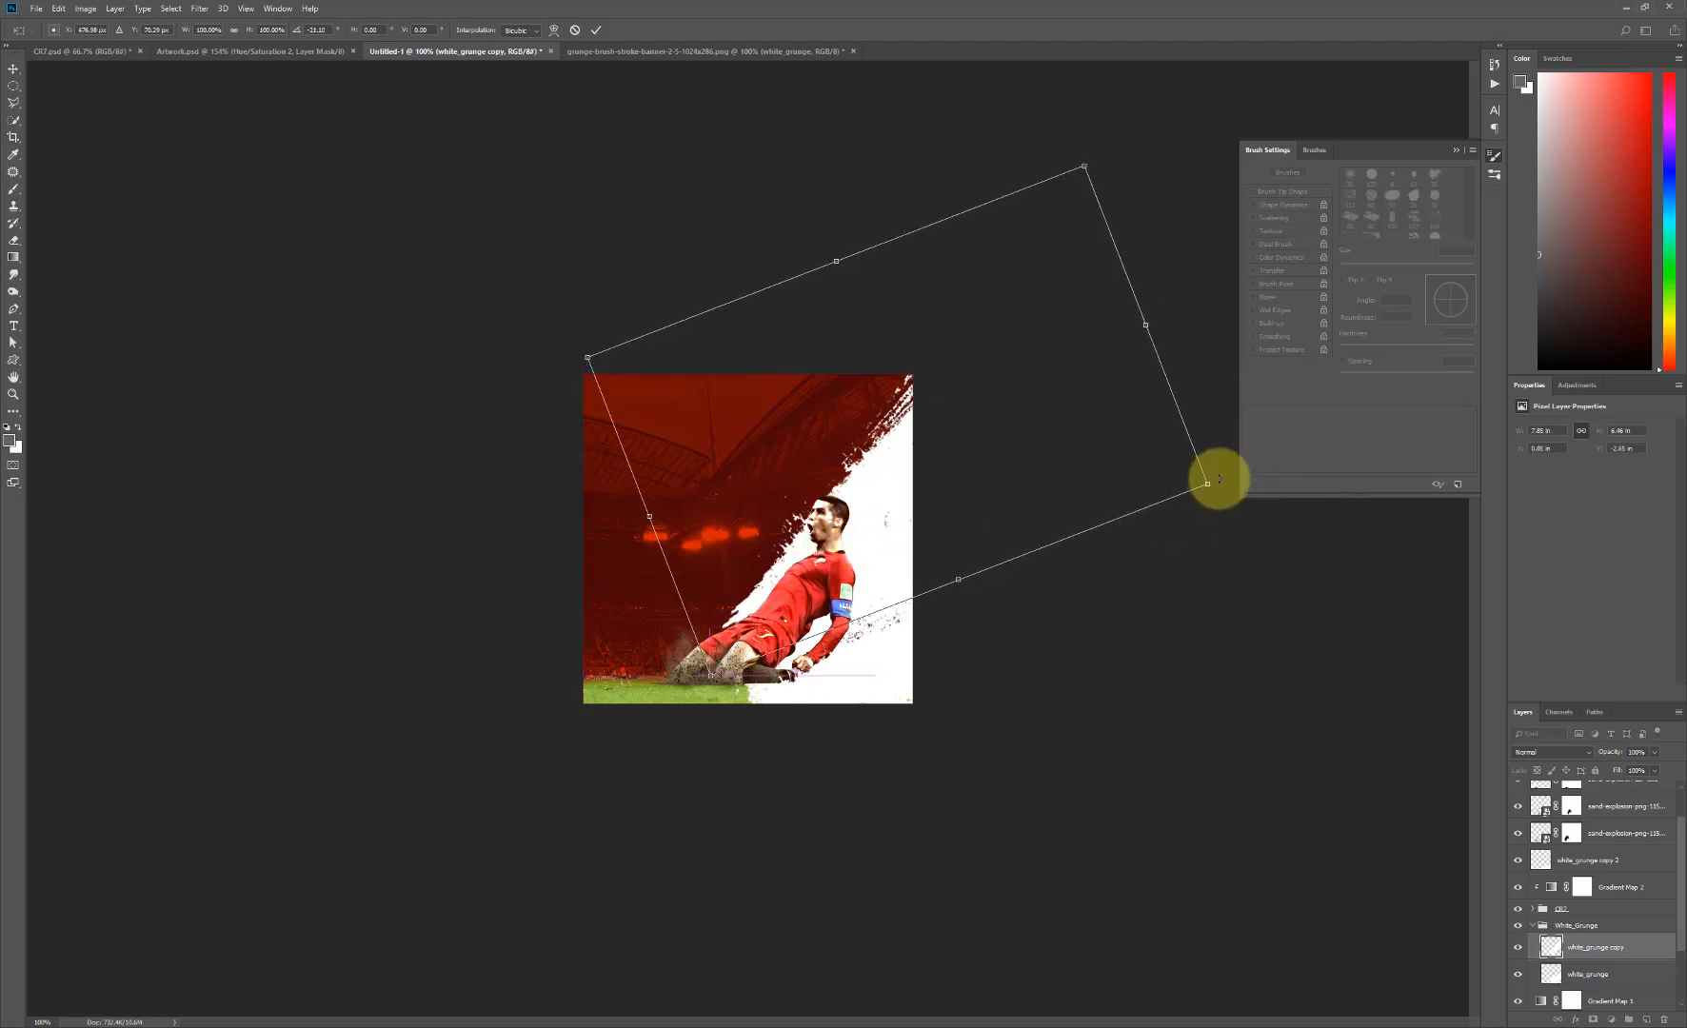
drag(1219, 478, 1220, 501)
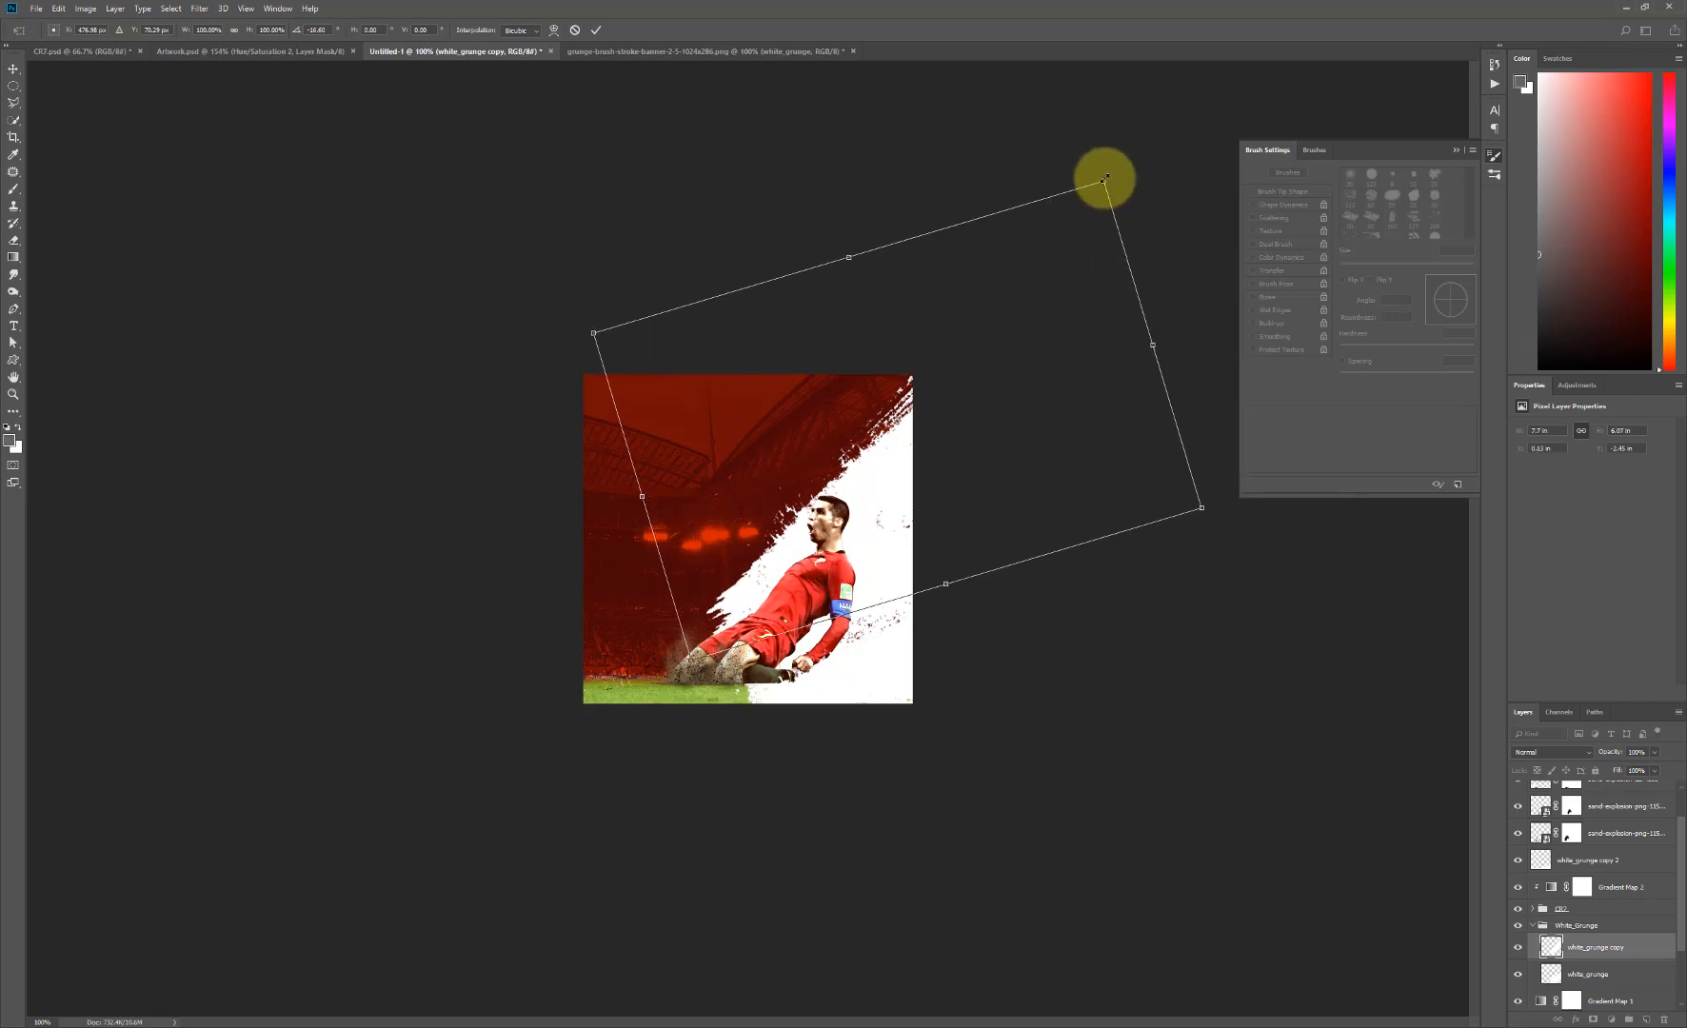
drag(1104, 178, 1043, 271)
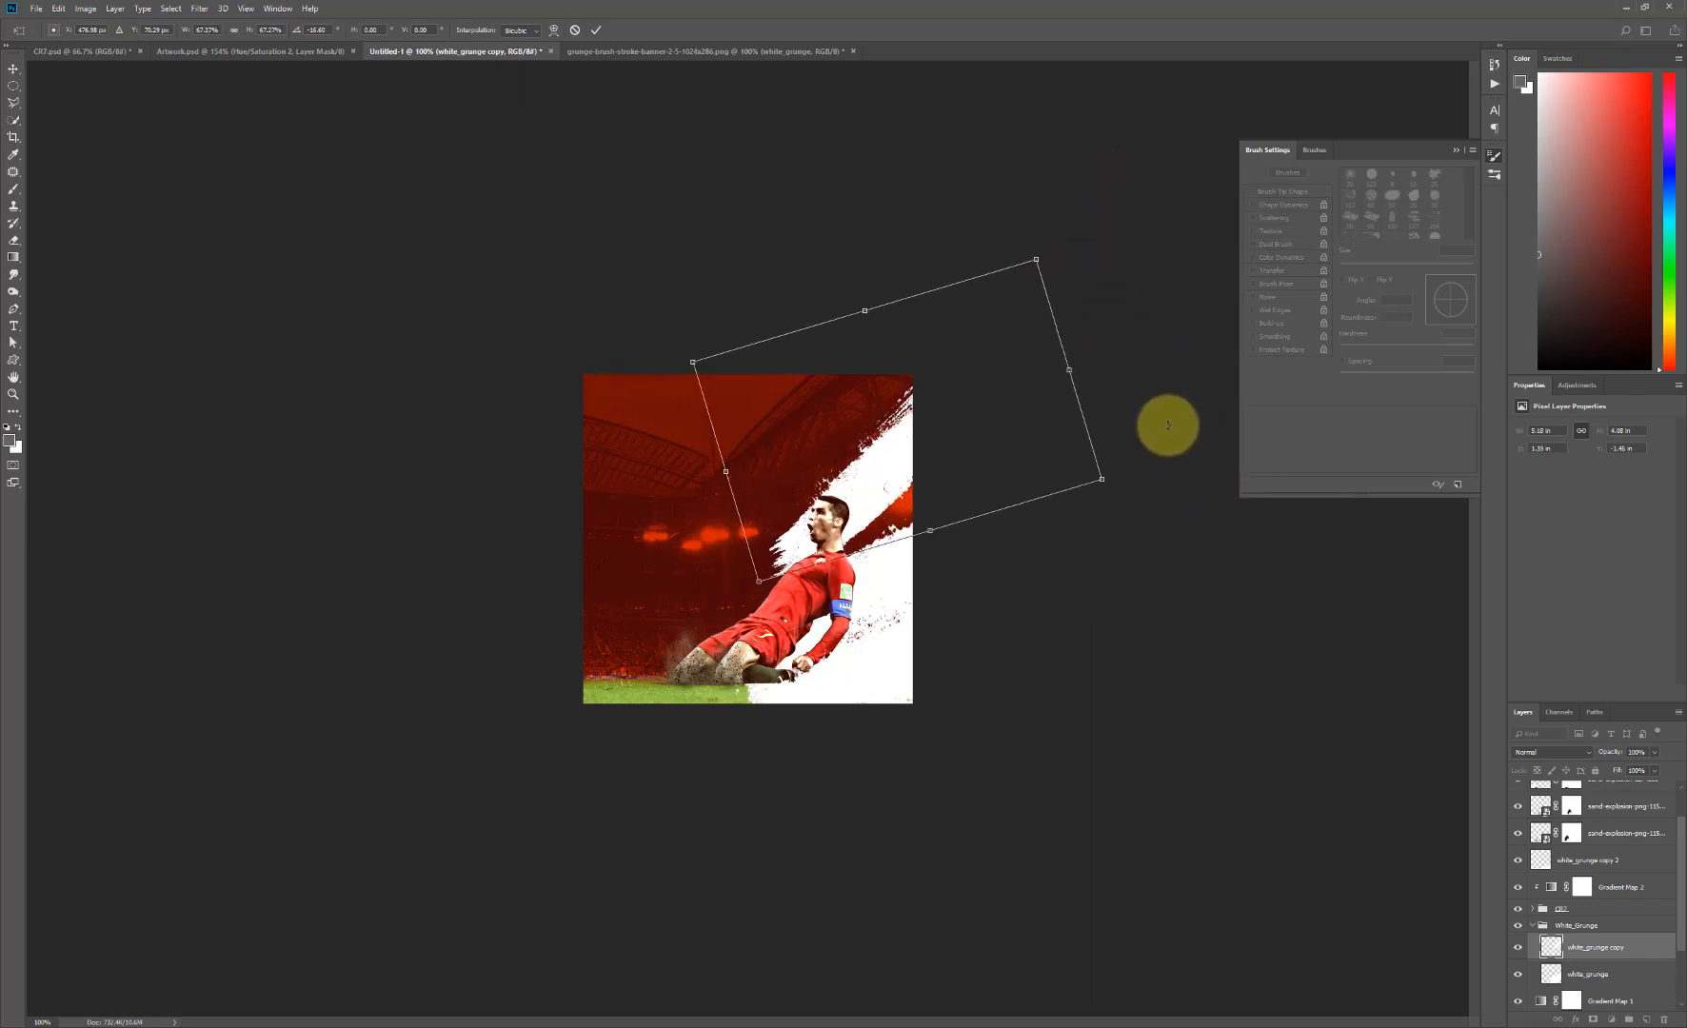
- Rotate white_grunge copy to about -5° and move it down and left so the stroke runs behind the player's head and torso
drag(1133, 490, 1130, 516)
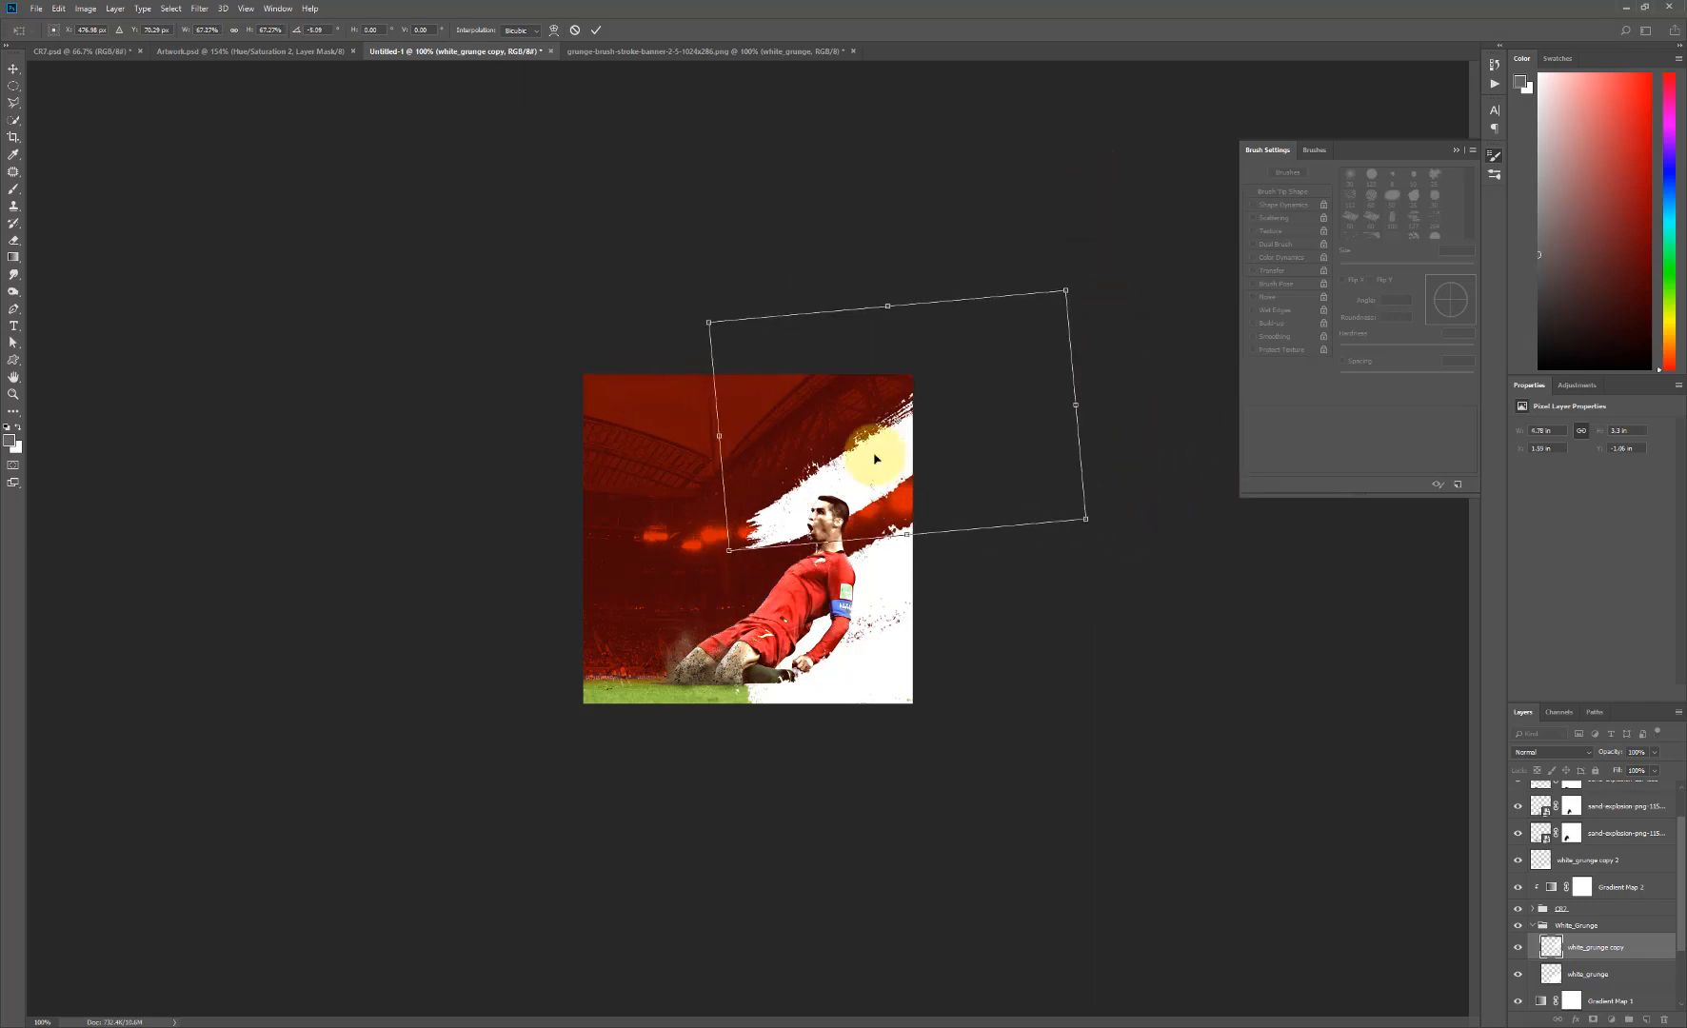
drag(875, 459, 850, 510)
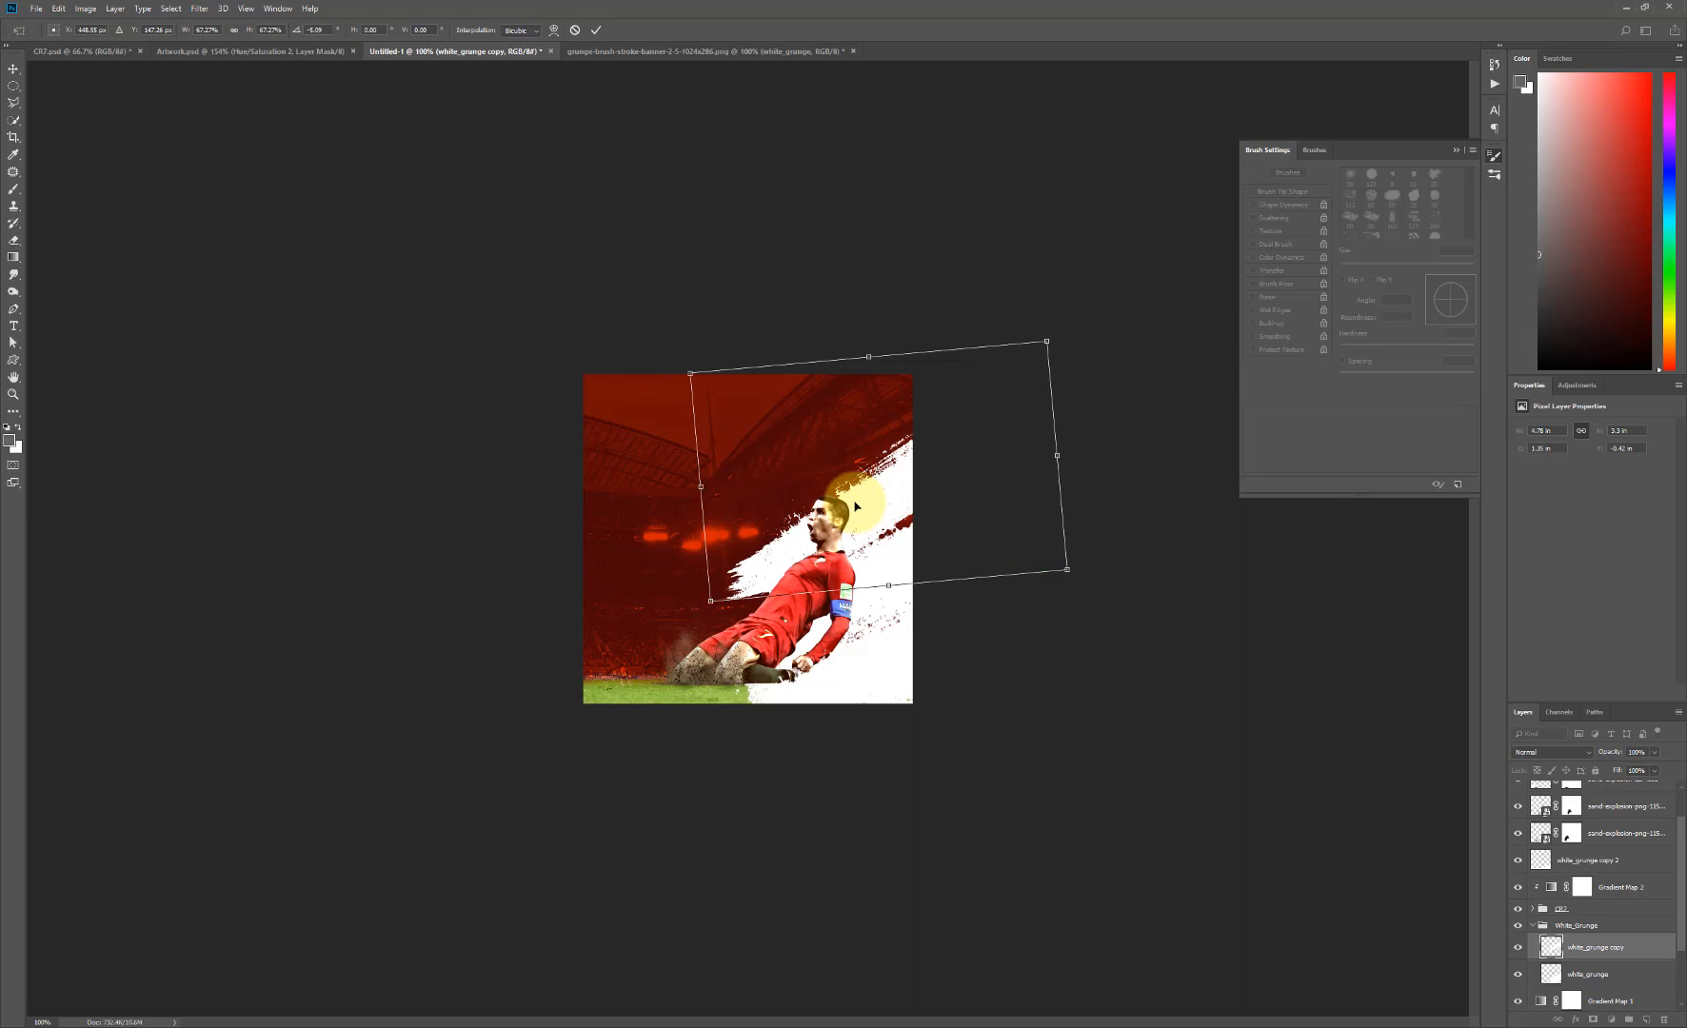
drag(883, 502, 834, 541)
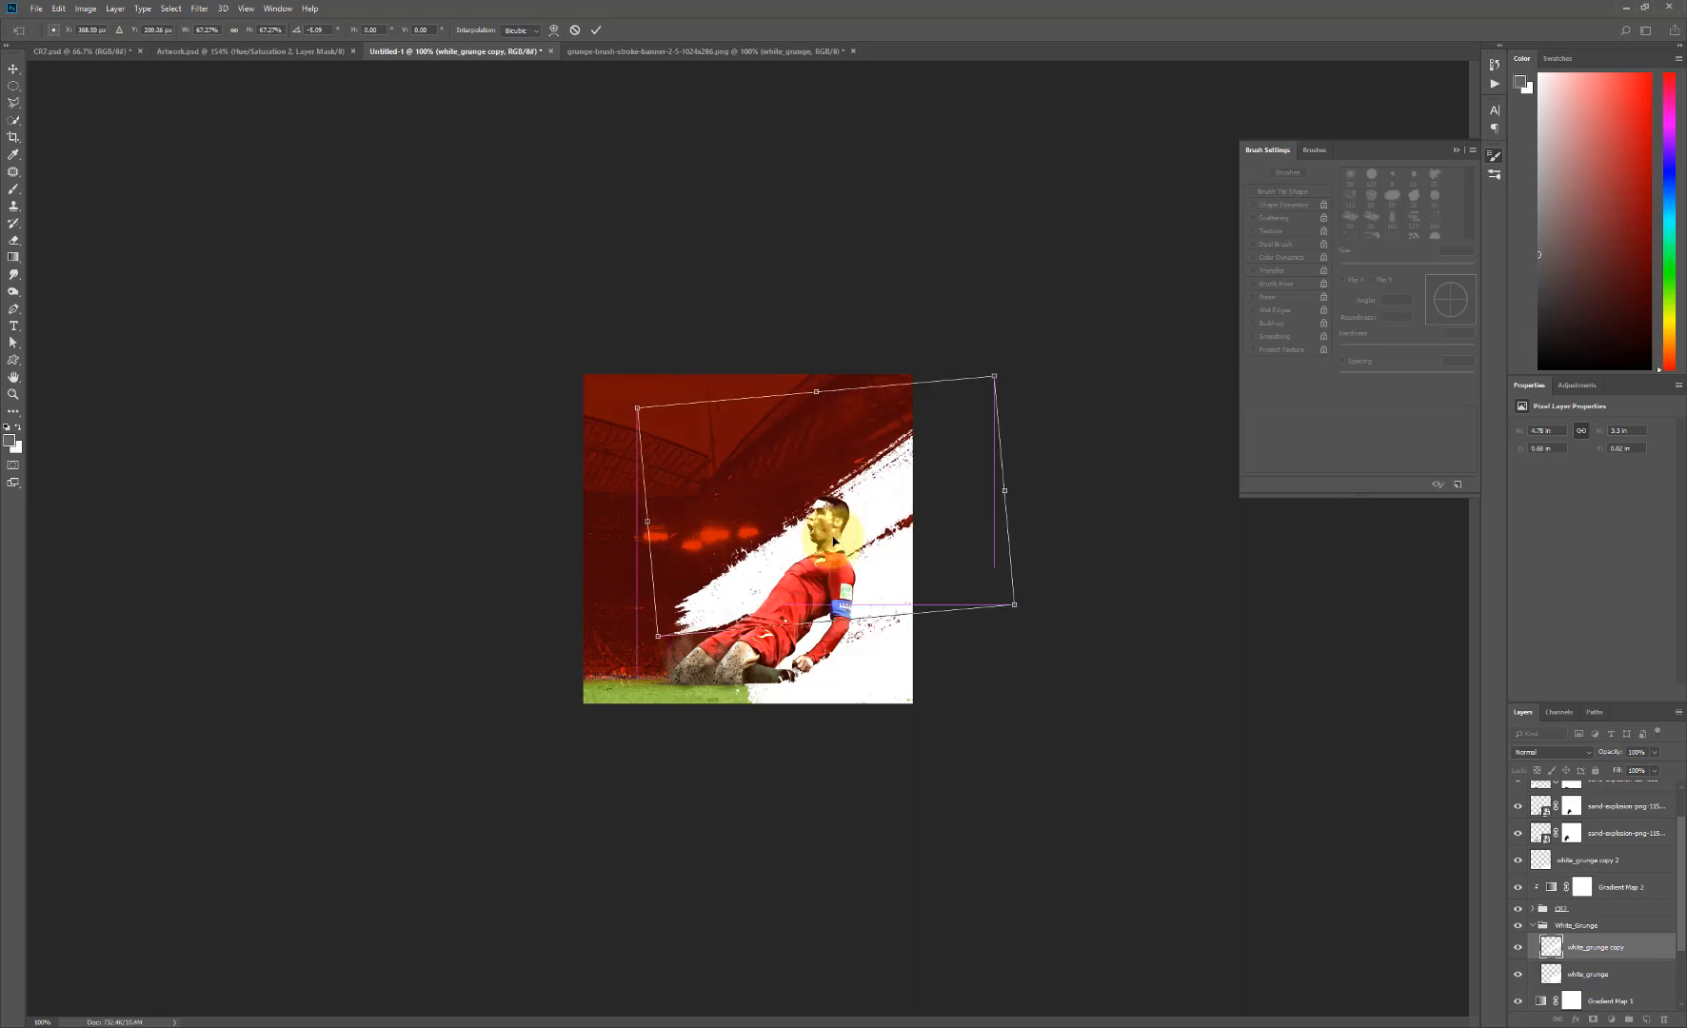
key(Return)
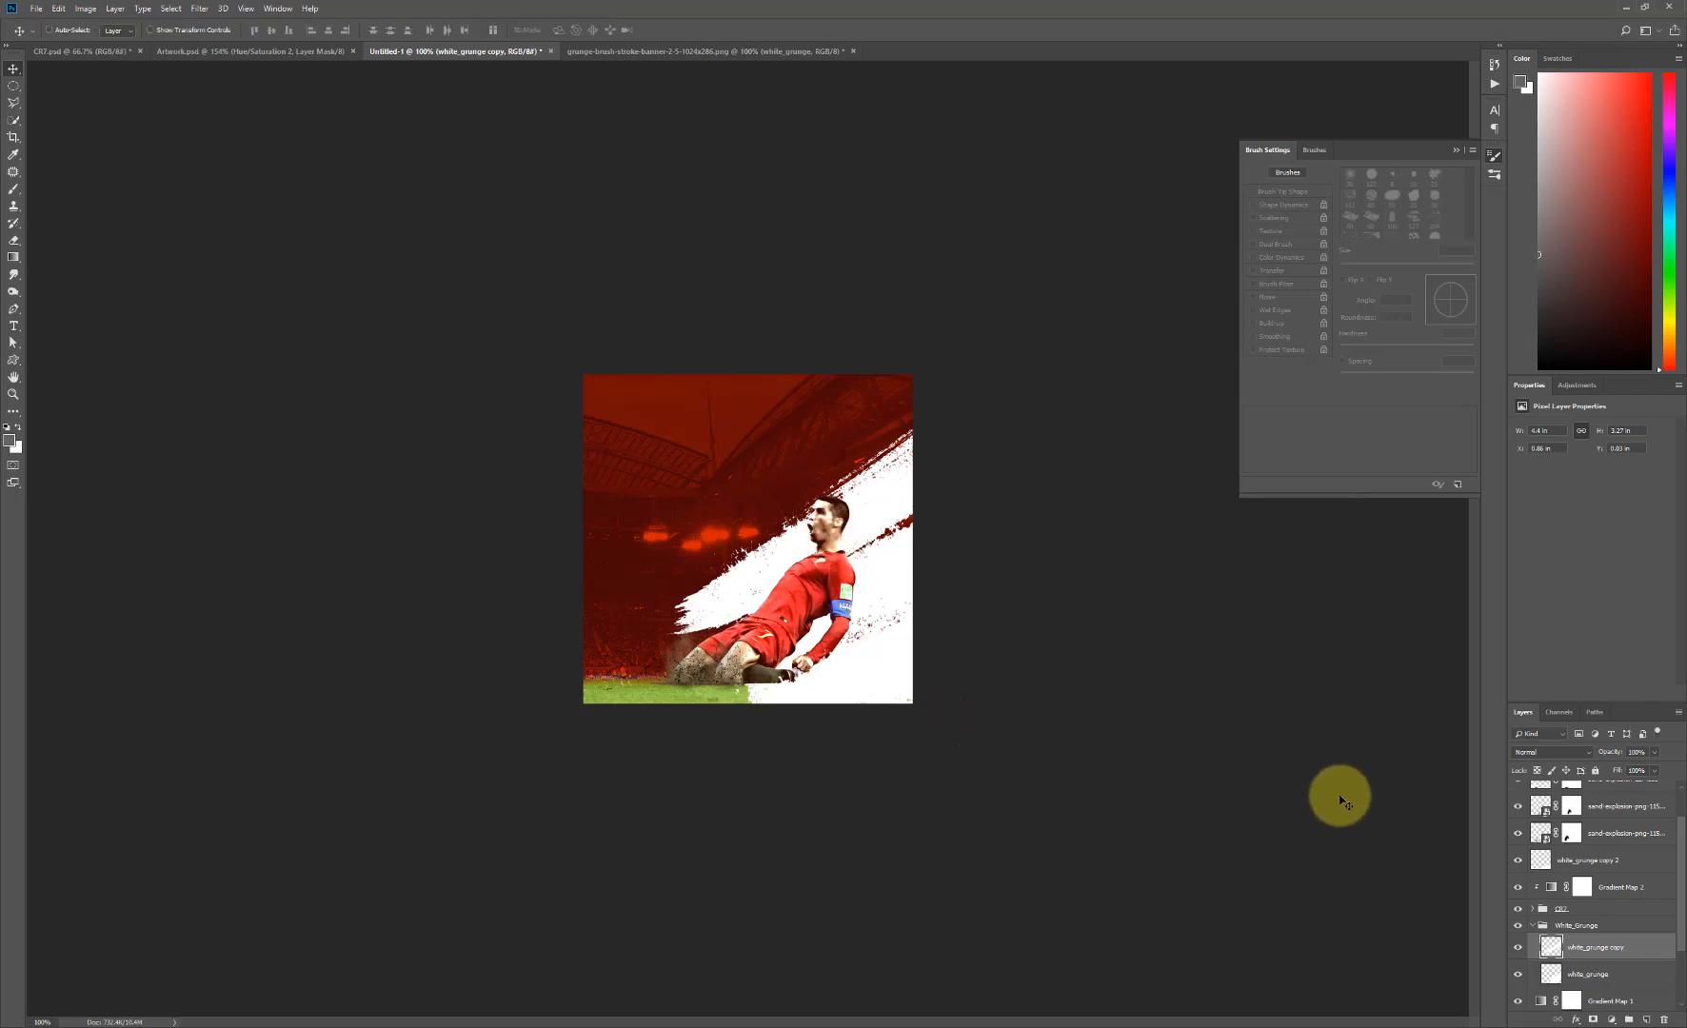
click(1531, 926)
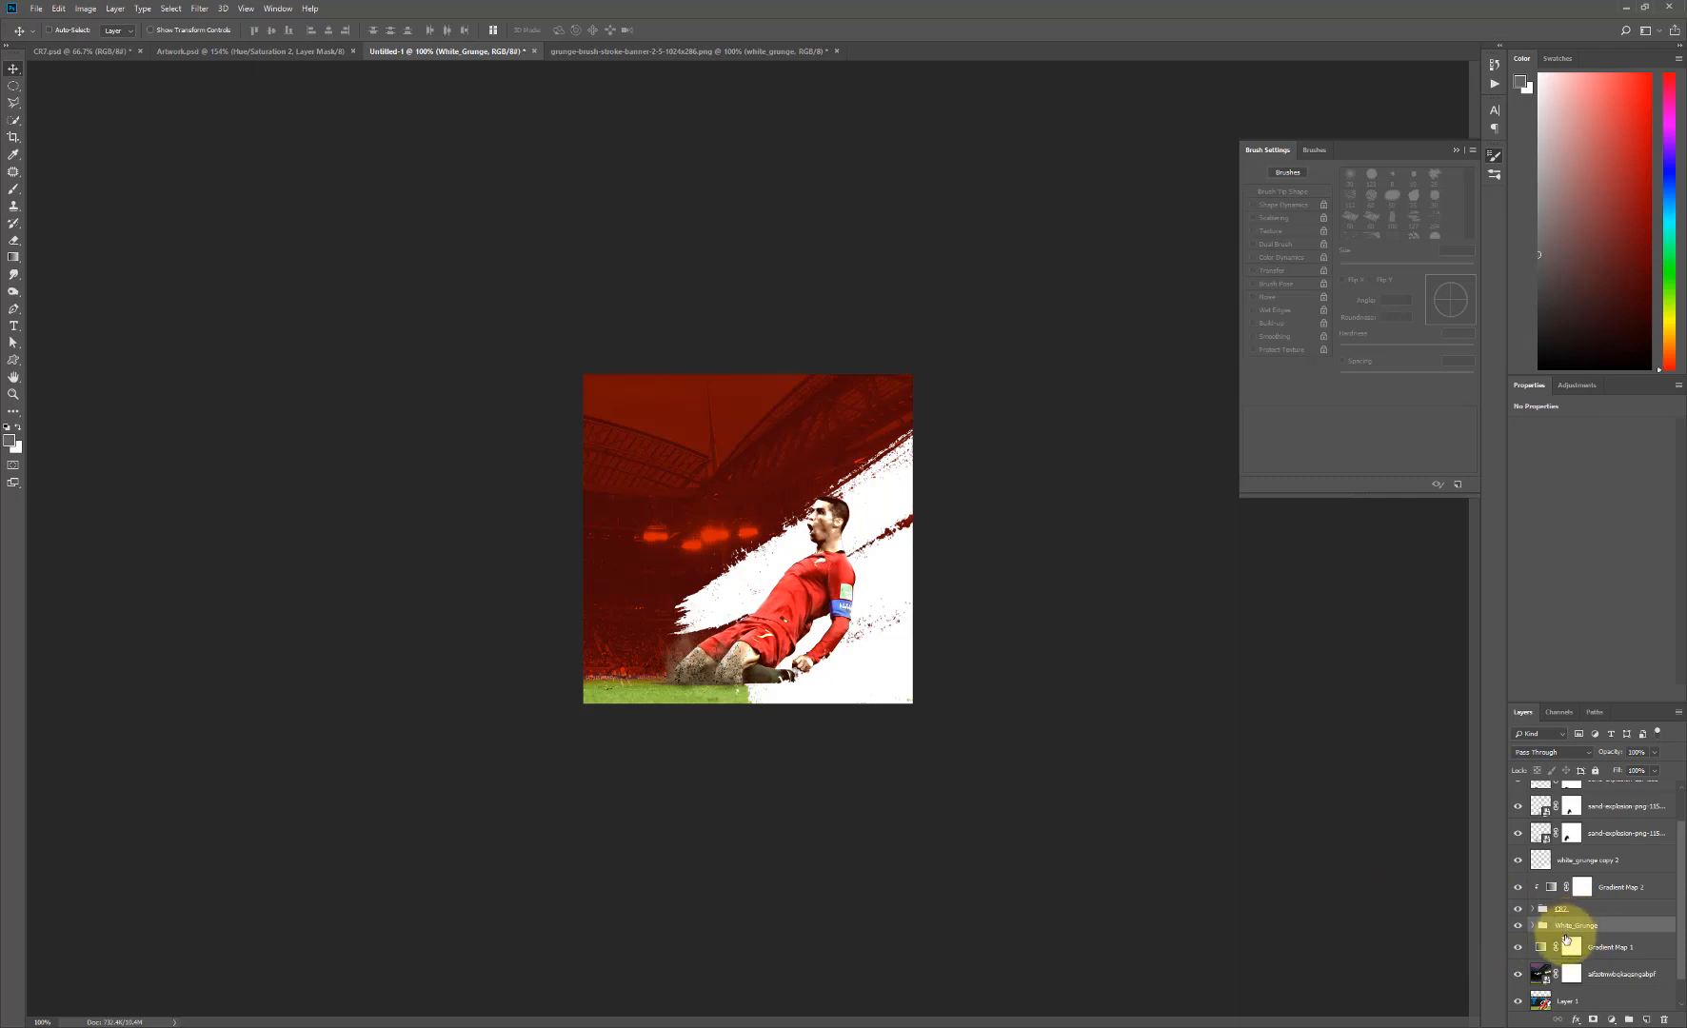
- Add a layer mask to the White_Grunge group and choose the rough bristle brush tip, angled to about -140°
click(1593, 1022)
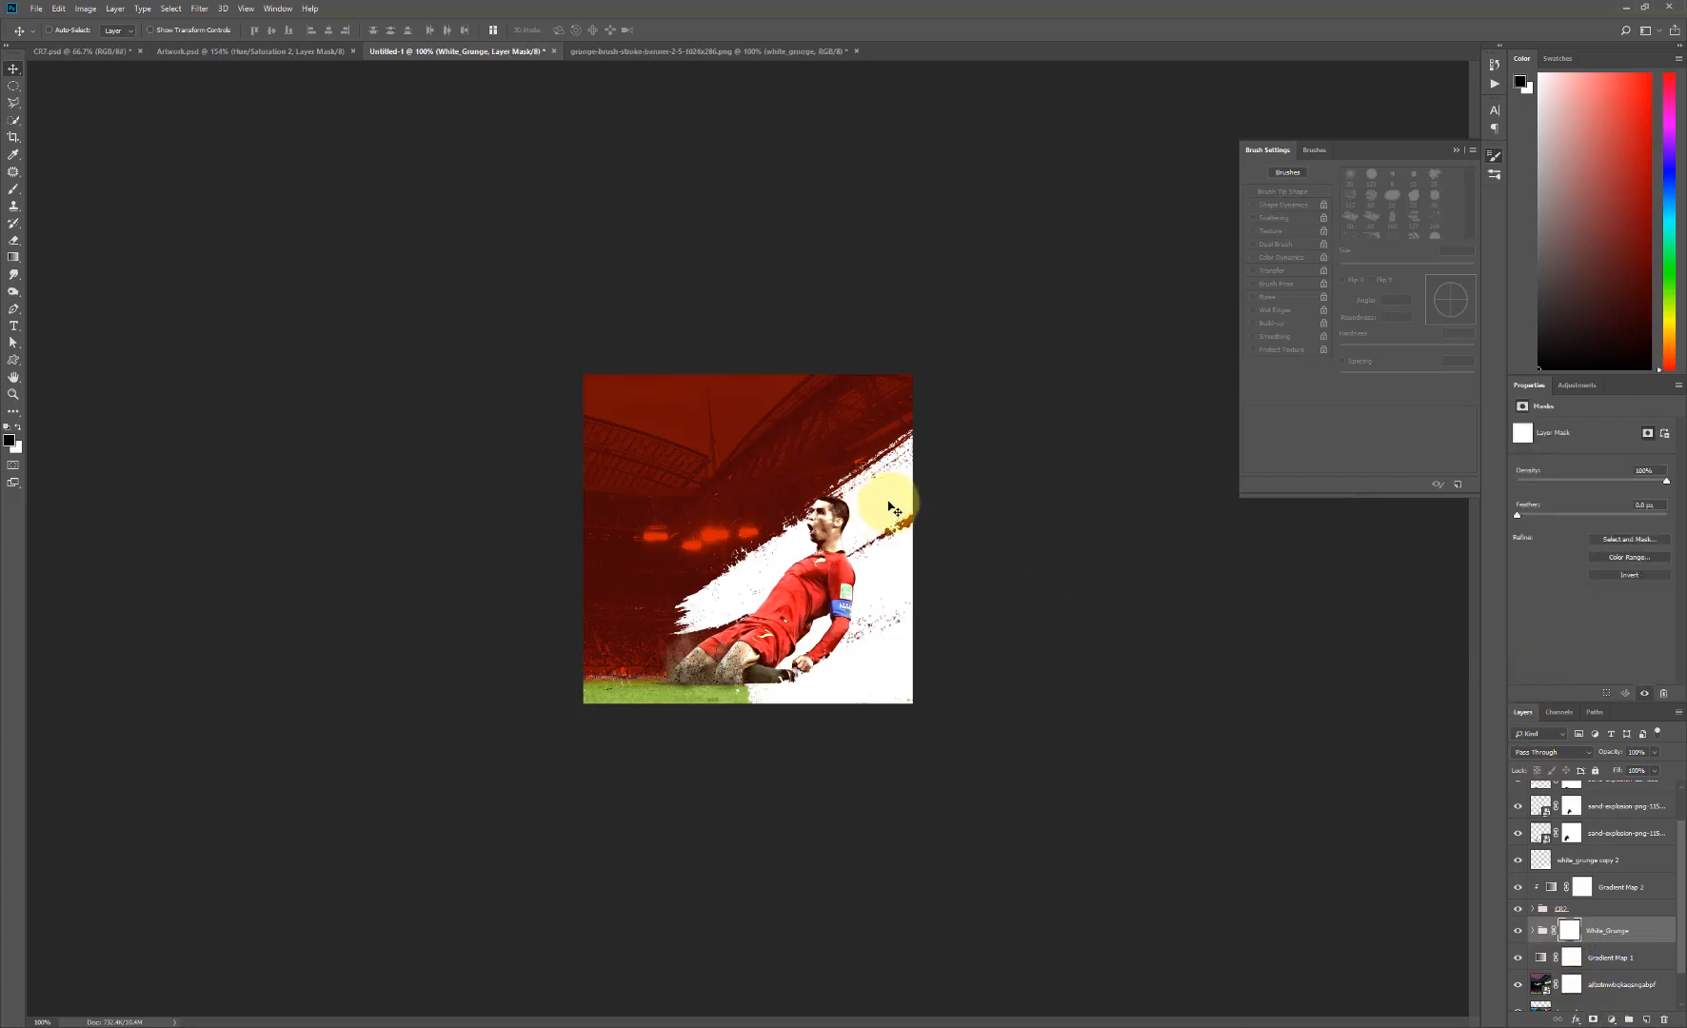
key(b)
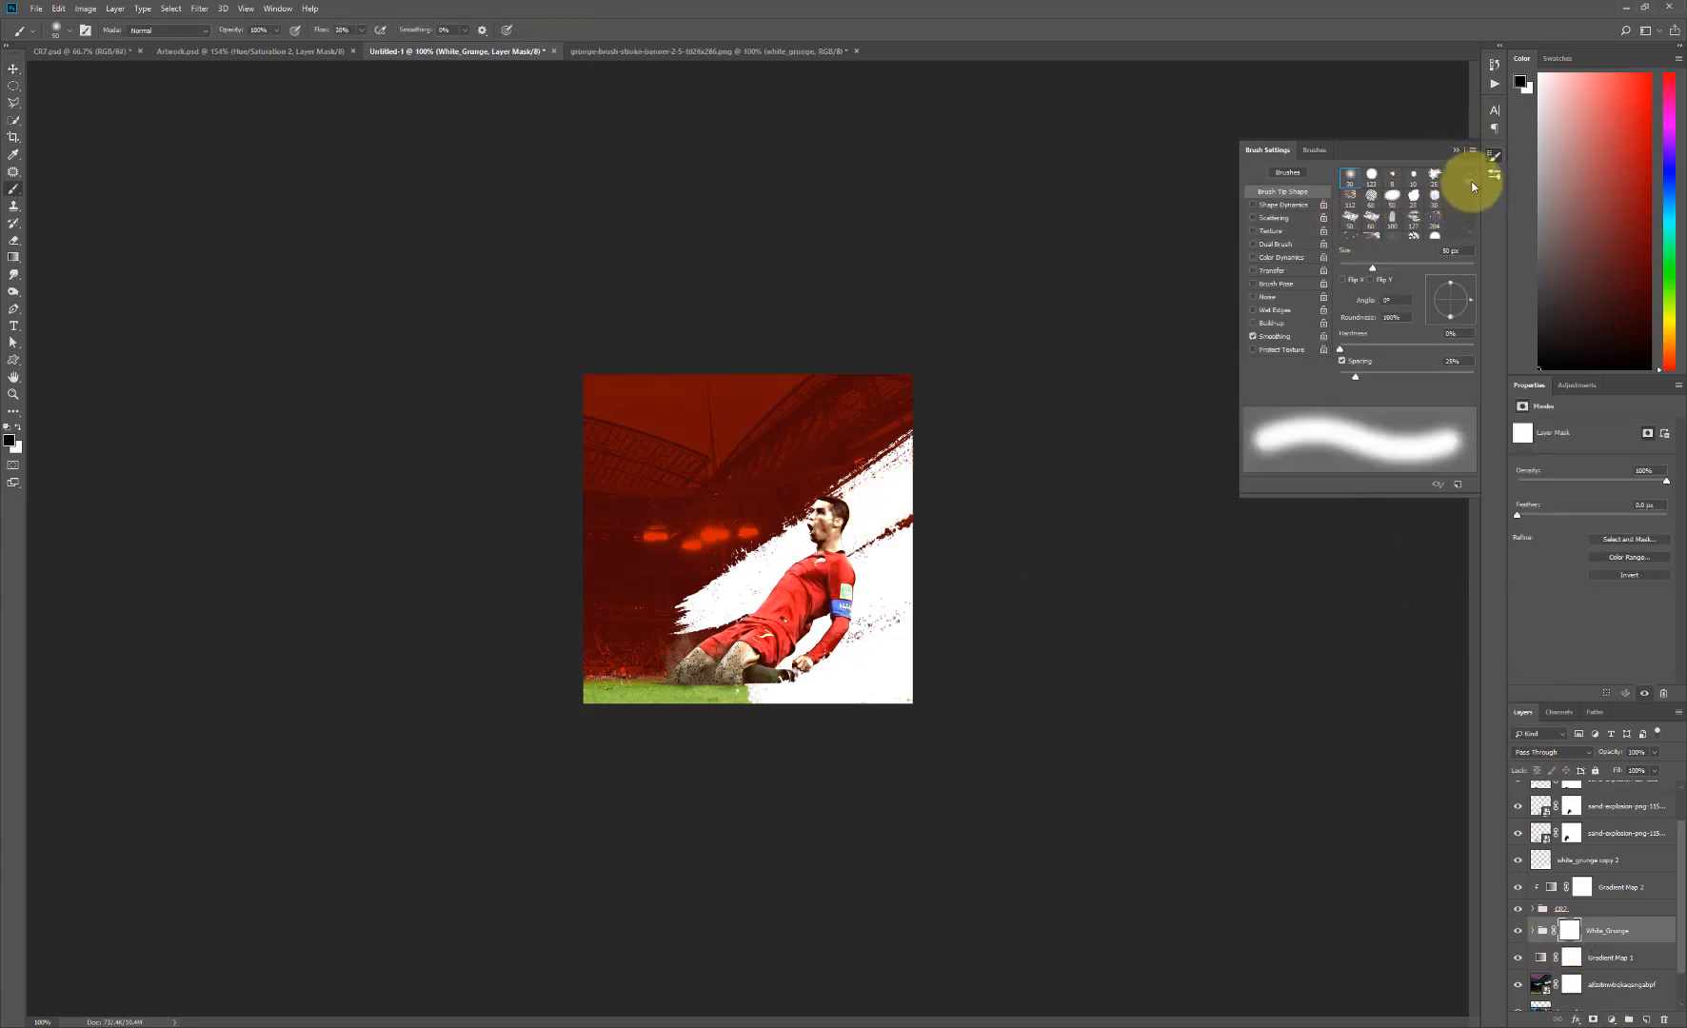
scroll(1472, 190, down, 5)
scroll(1472, 188, up, 8)
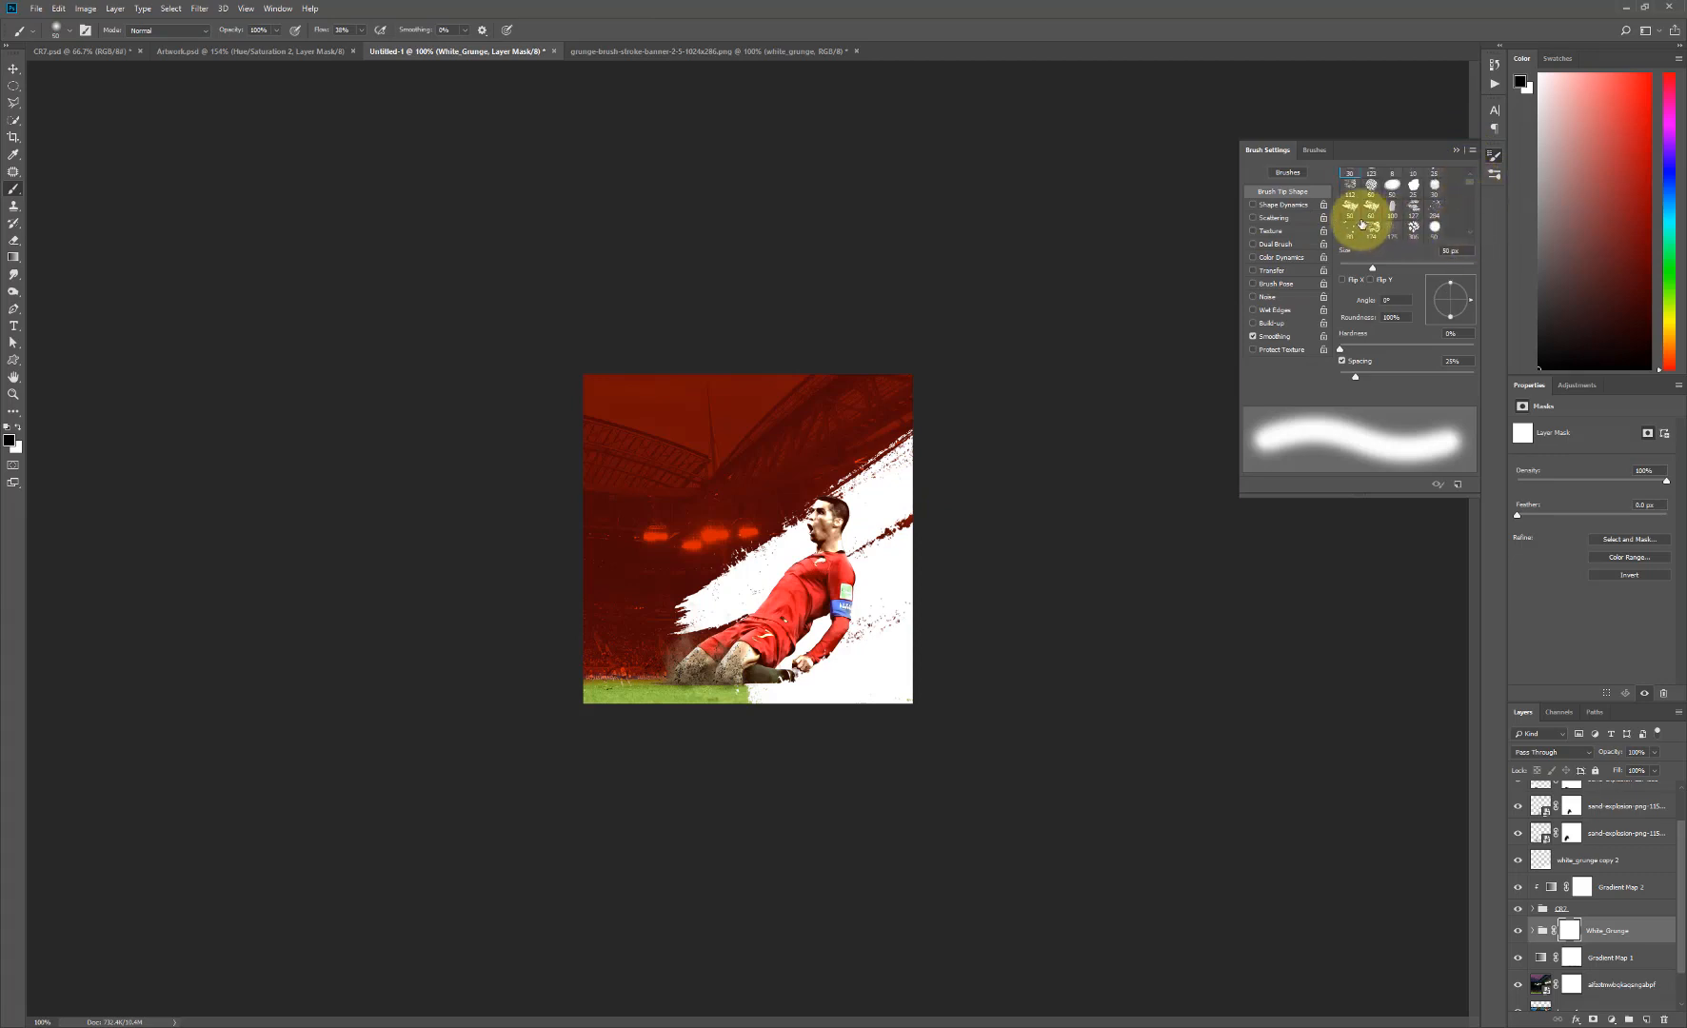
click(1371, 224)
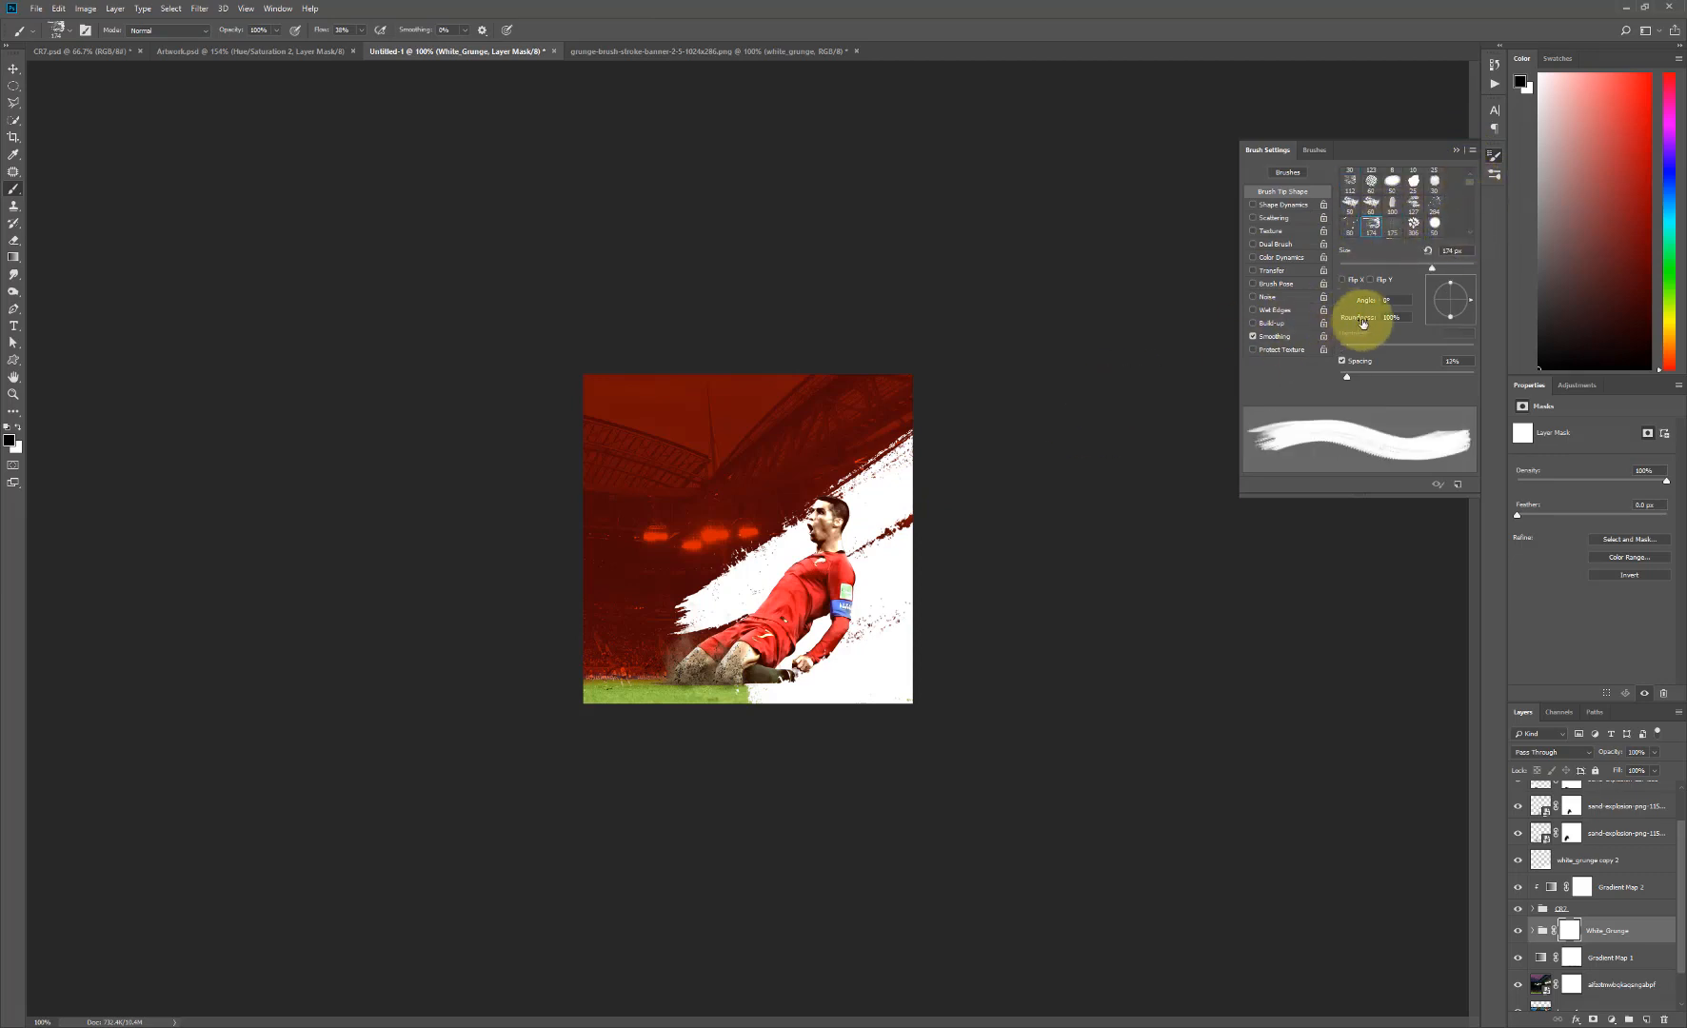
click(1454, 150)
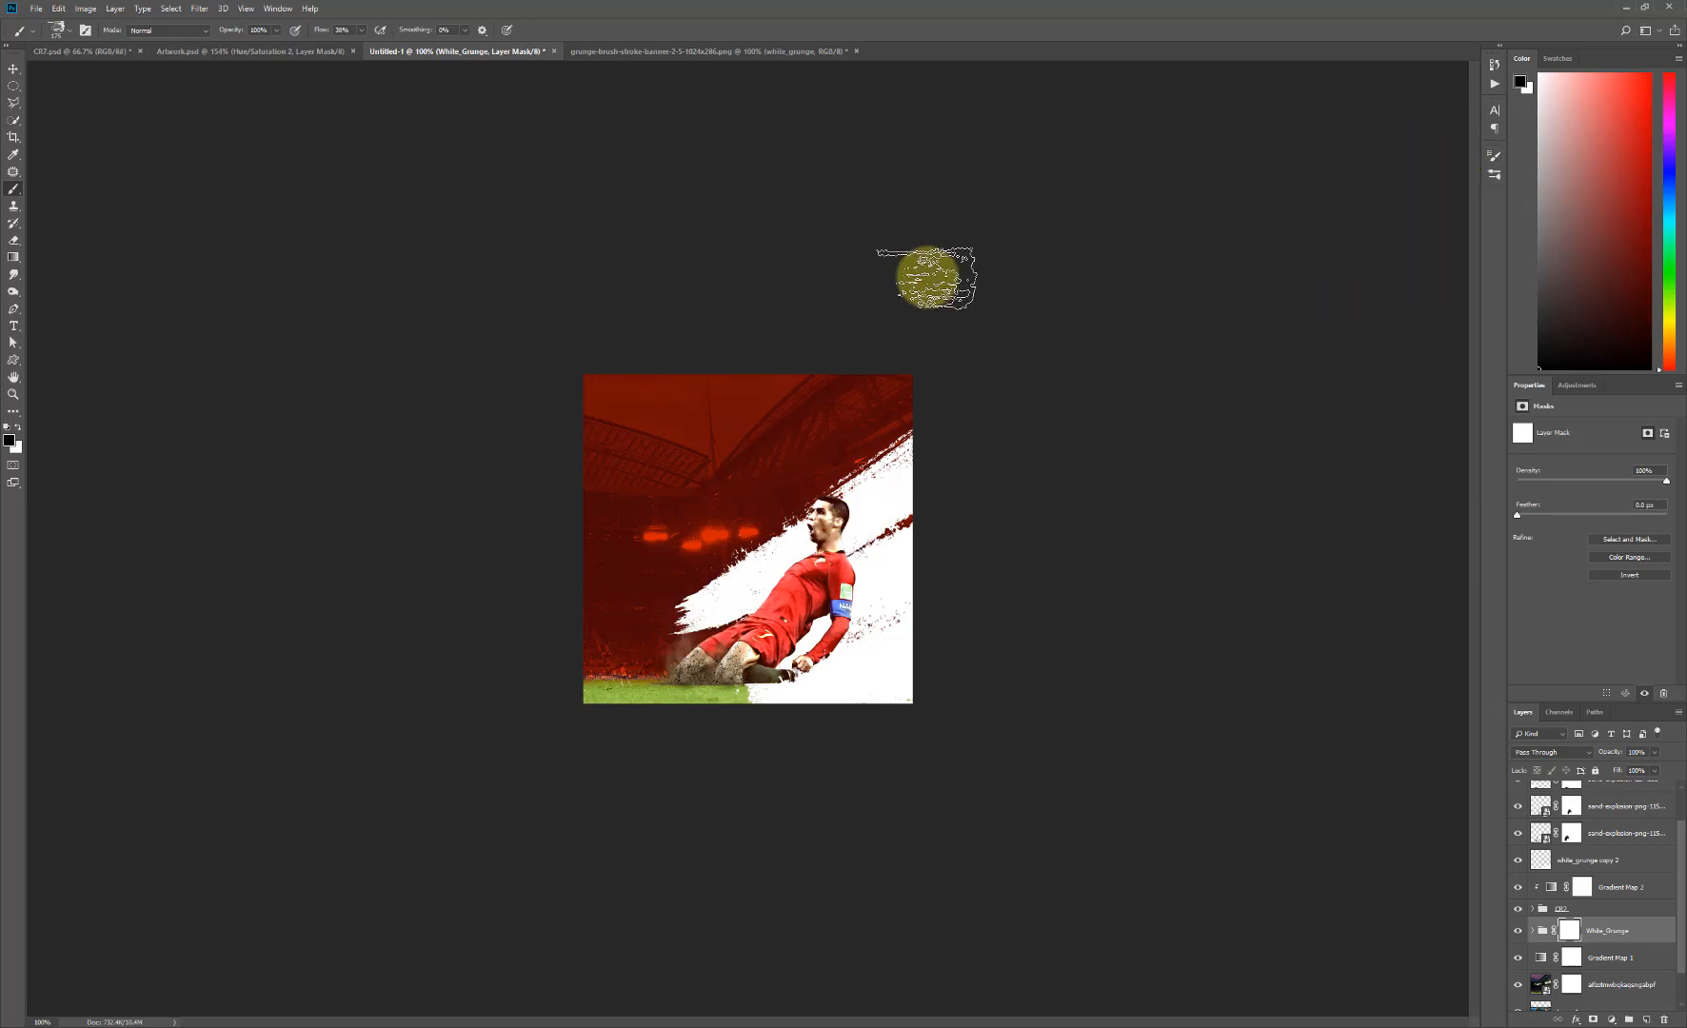
click(85, 29)
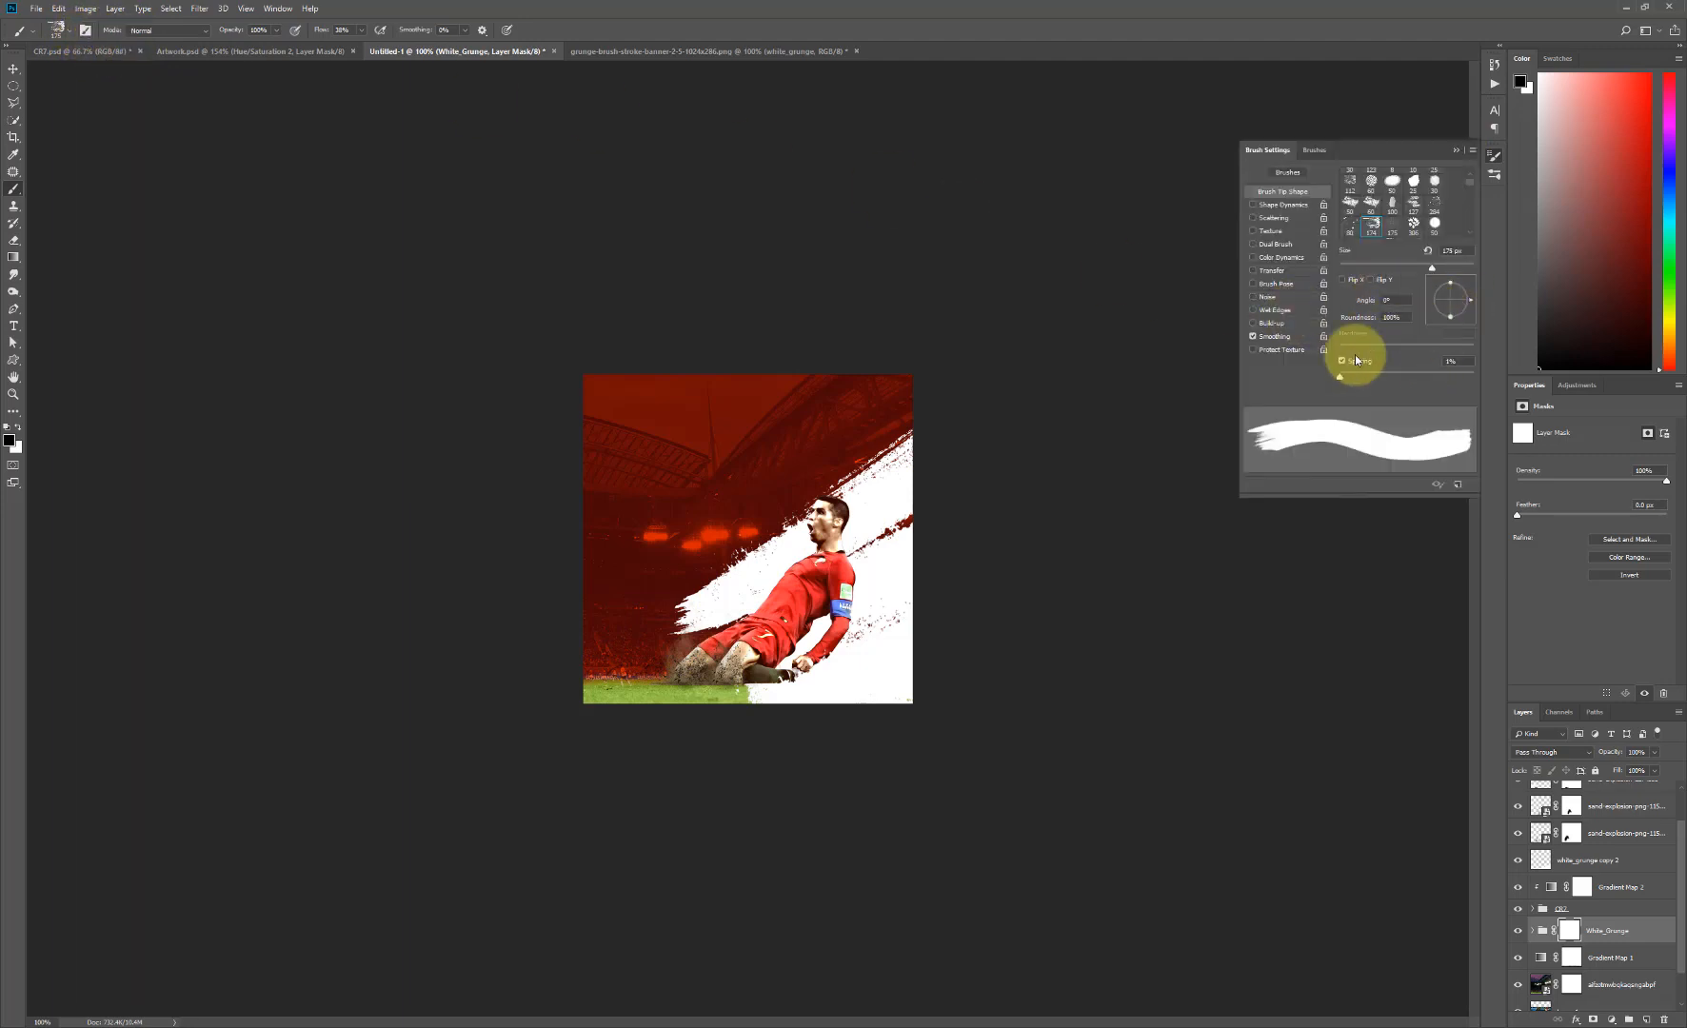
drag(1462, 313, 1424, 320)
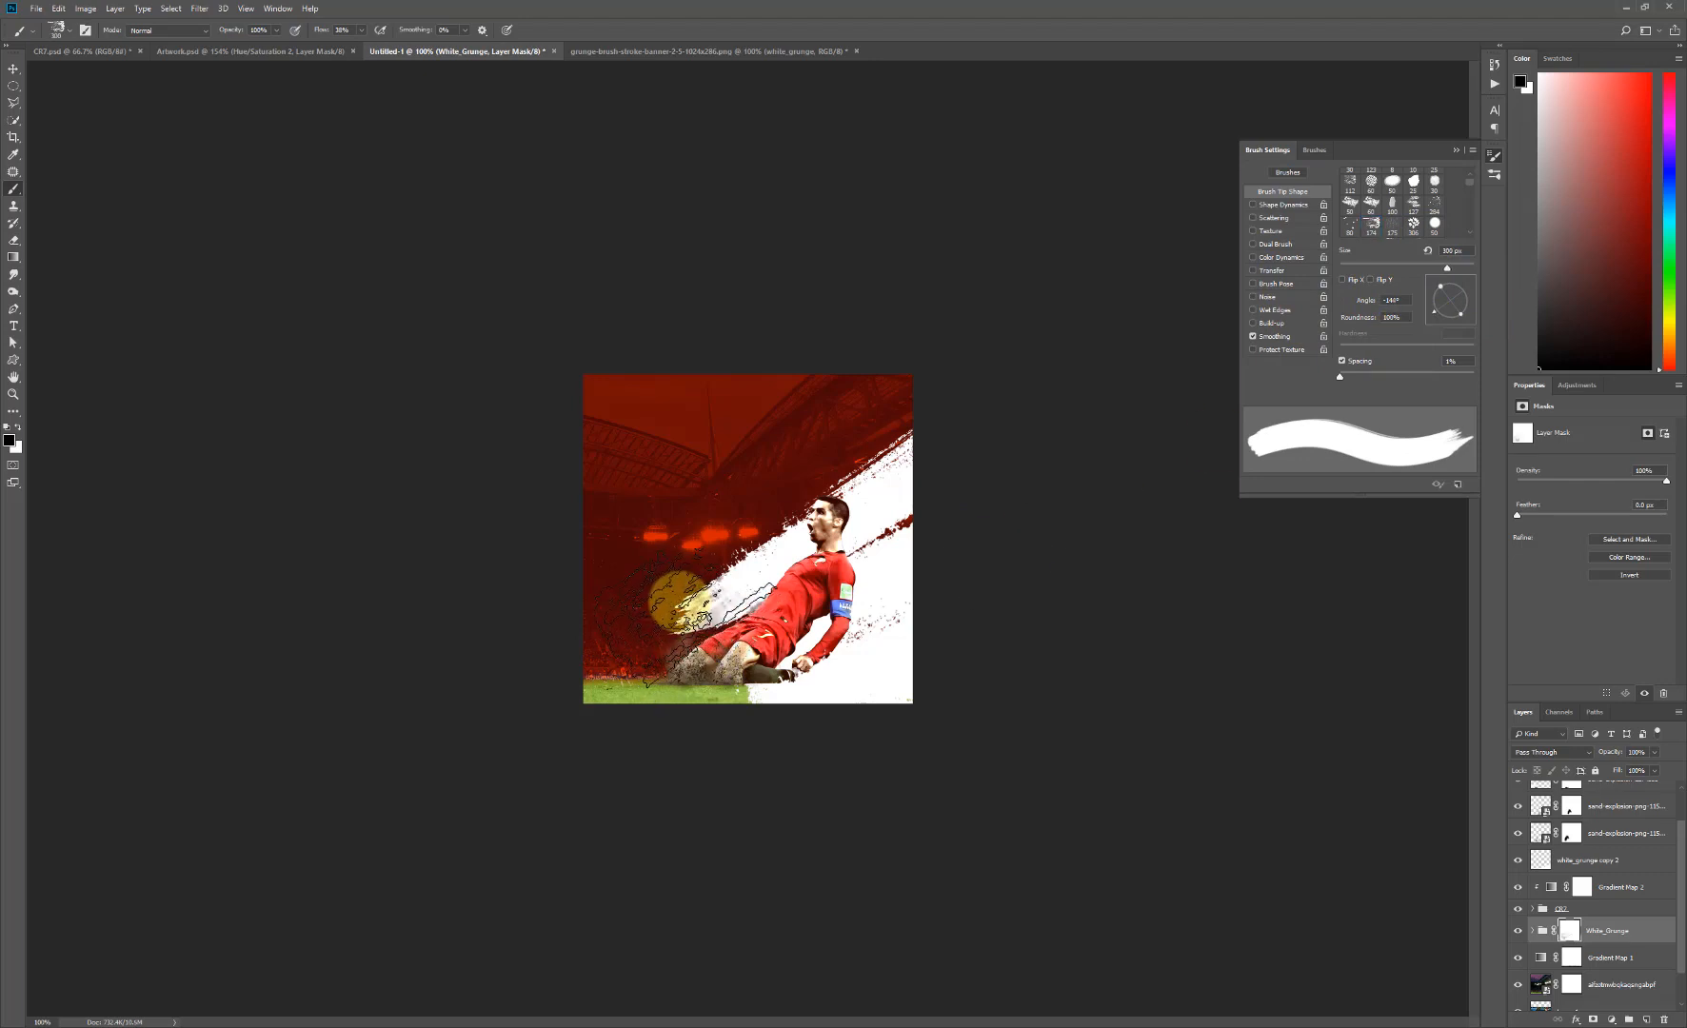
- Paint on the White_Grunge mask to break up the stroke's left end beside the player's torso, reducing the brush to 100 px
click(674, 606)
mouse_move(664, 617)
mouse_down()
mouse_move(603, 603)
mouse_move(633, 602)
mouse_up()
key(bracketleft)
key(bracketleft)
key(bracketleft)
key(bracketleft)
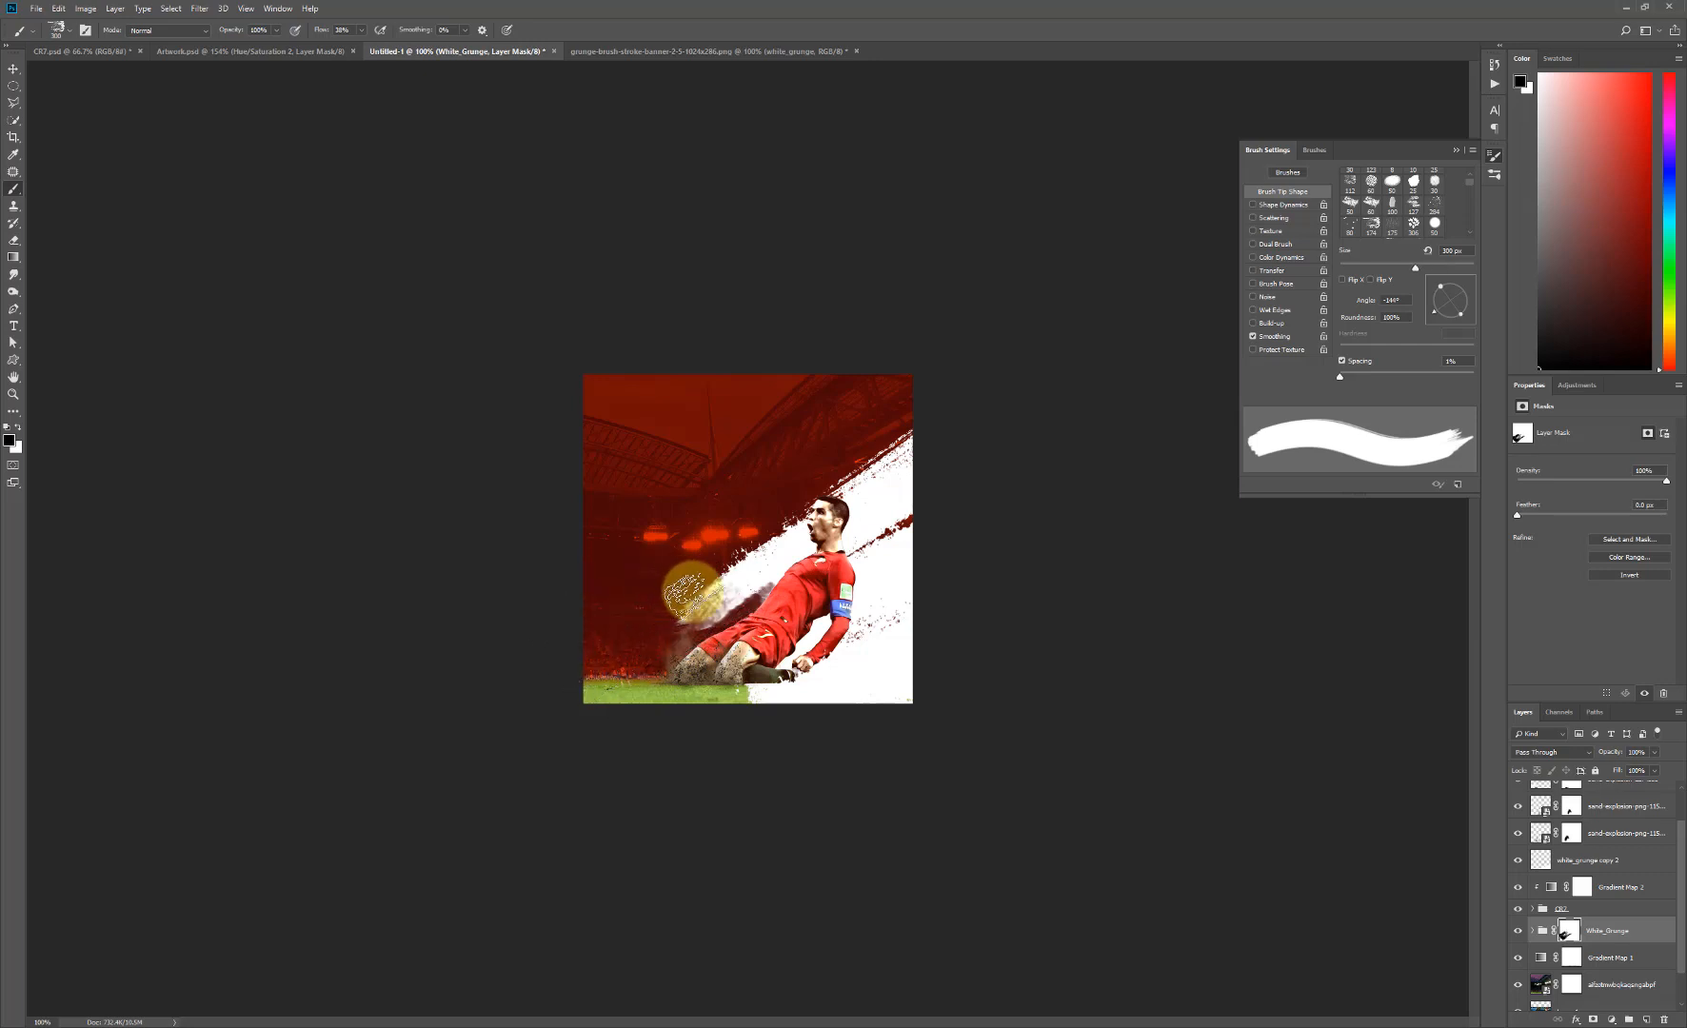
key(bracketleft)
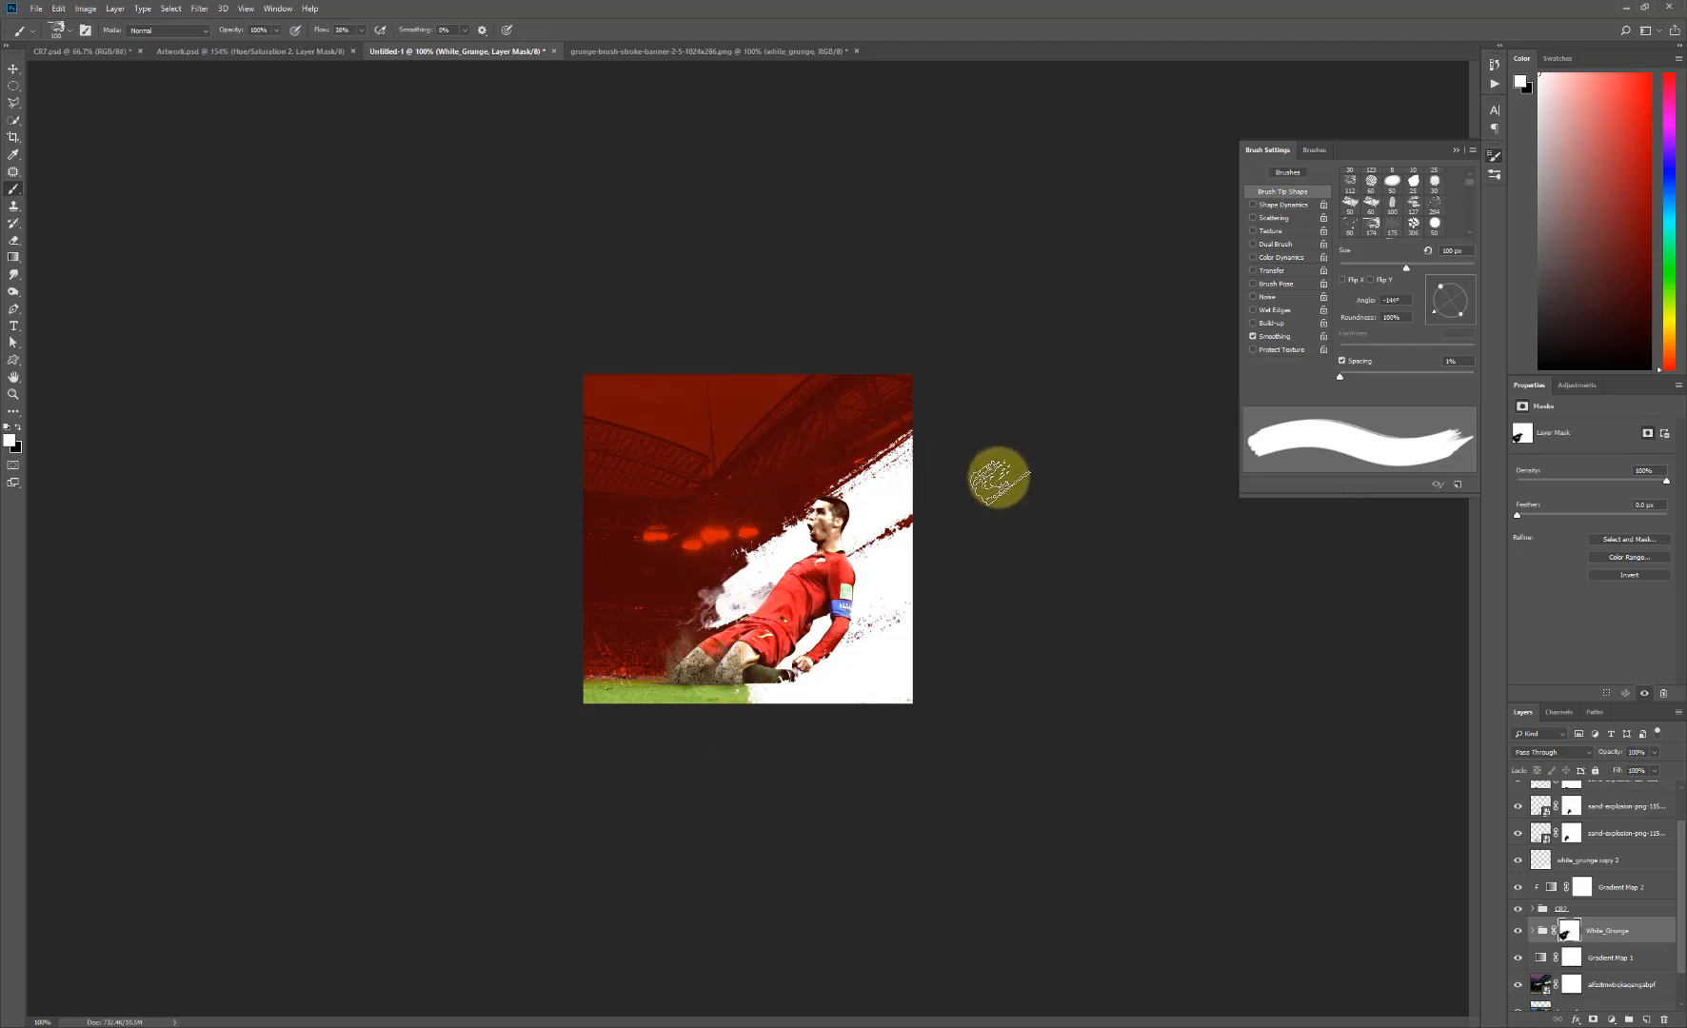
- Place the grunge-cracked-paint-wall-background image into the poster and move its layer directly below the White_Grunge group
key(c)
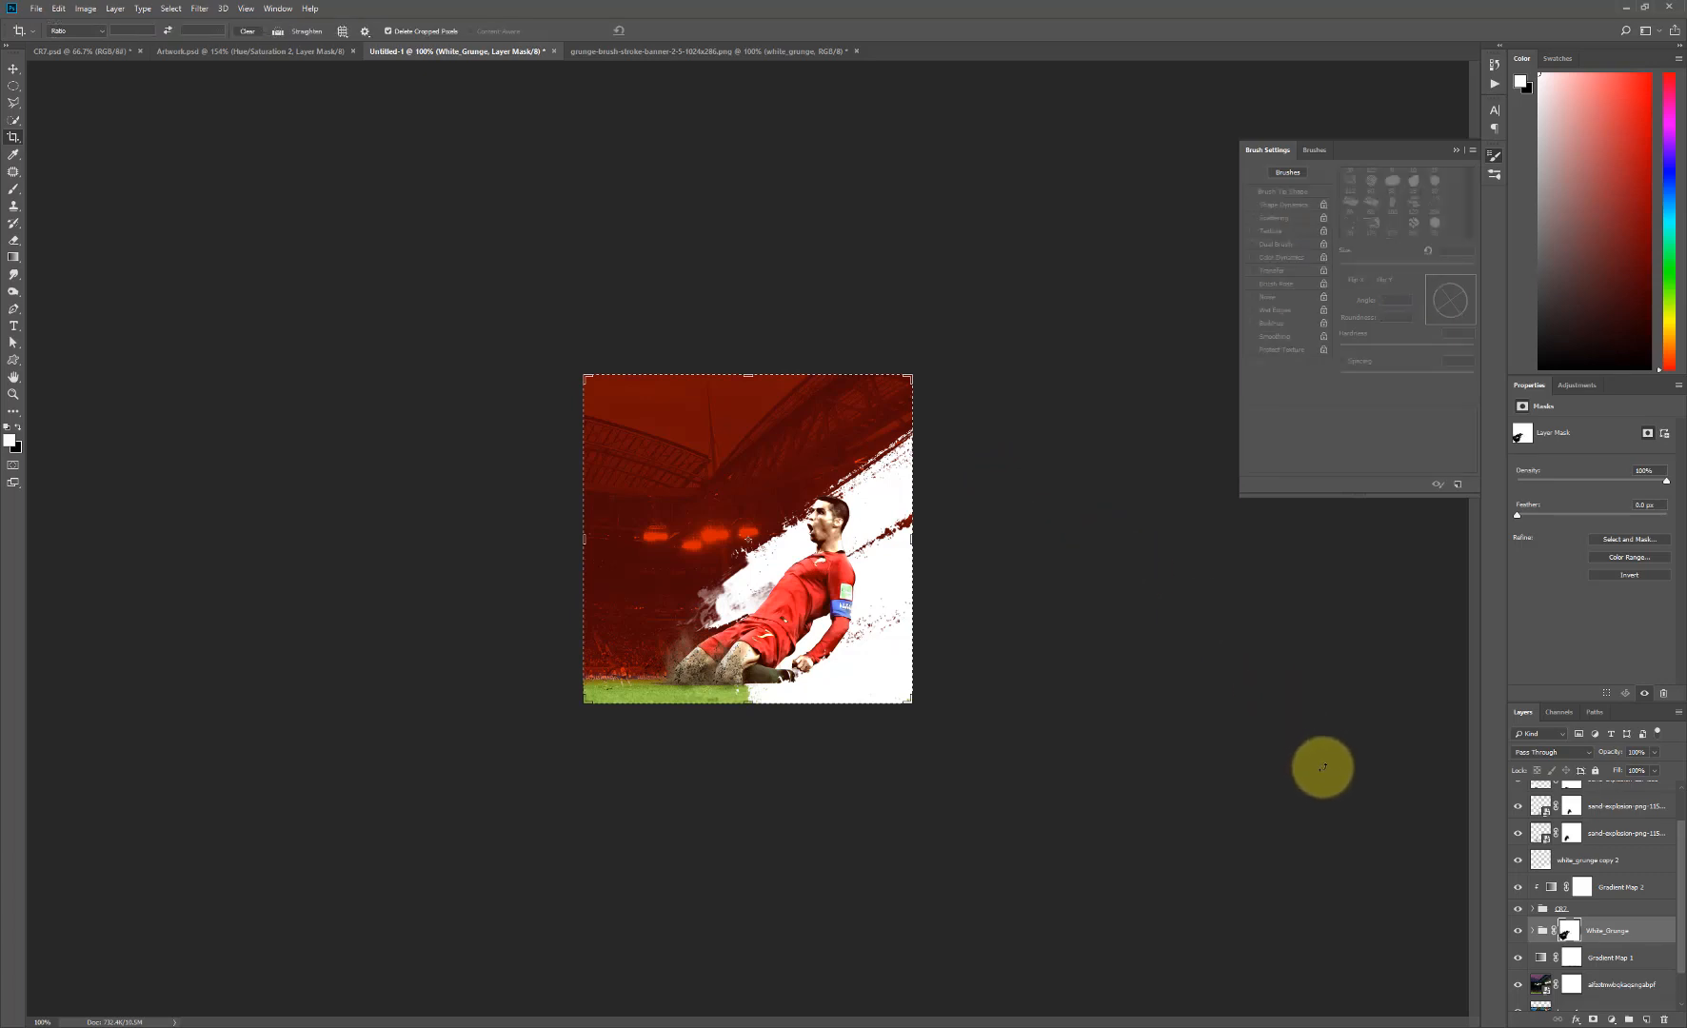
click(13, 70)
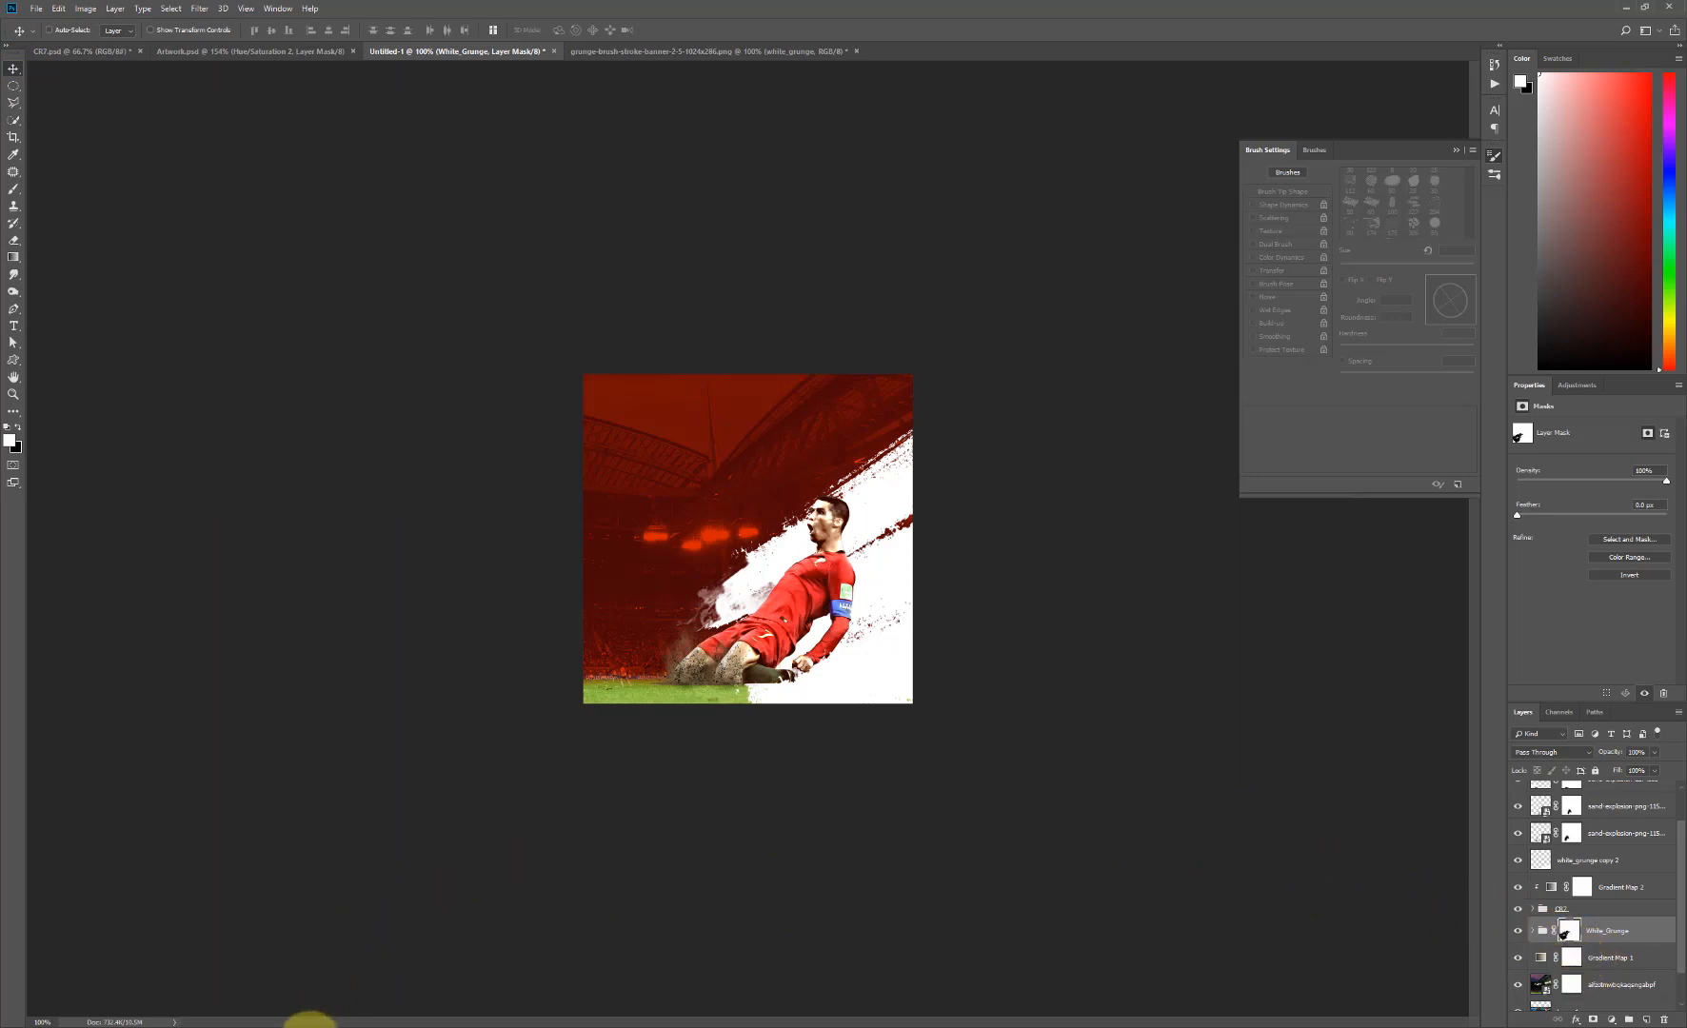
click(319, 1026)
mouse_move(782, 470)
mouse_down()
mouse_move(287, 732)
mouse_move(300, 723)
mouse_up()
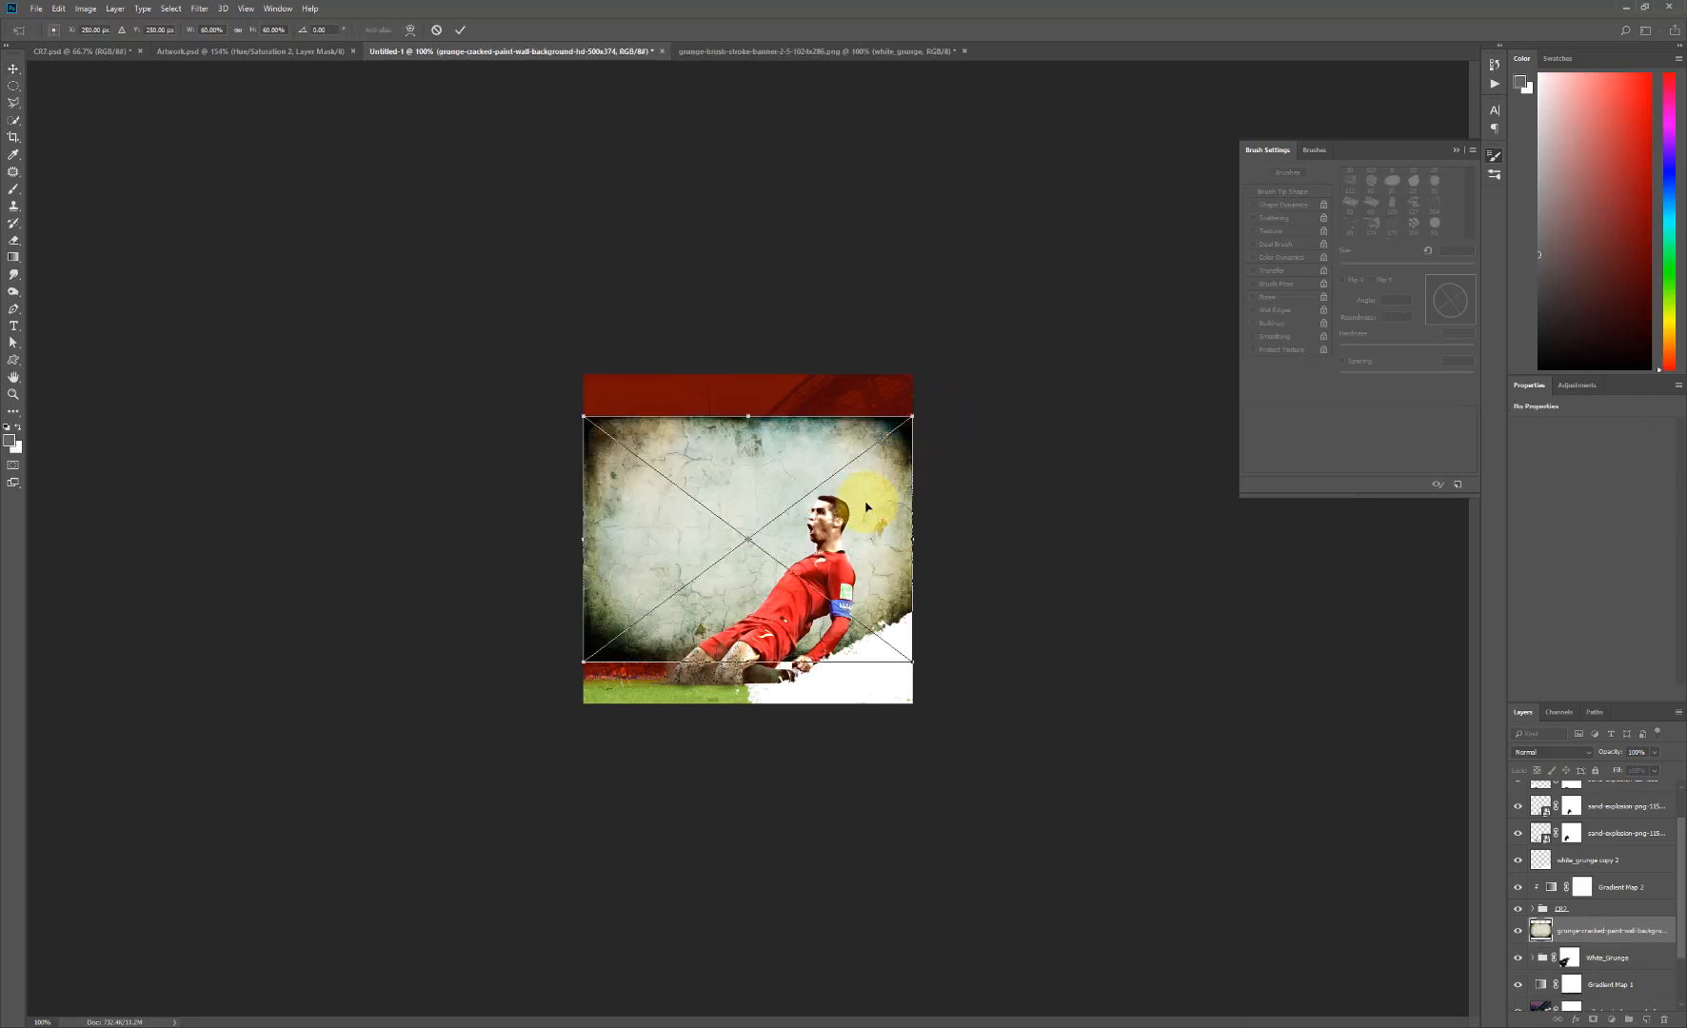
key(Return)
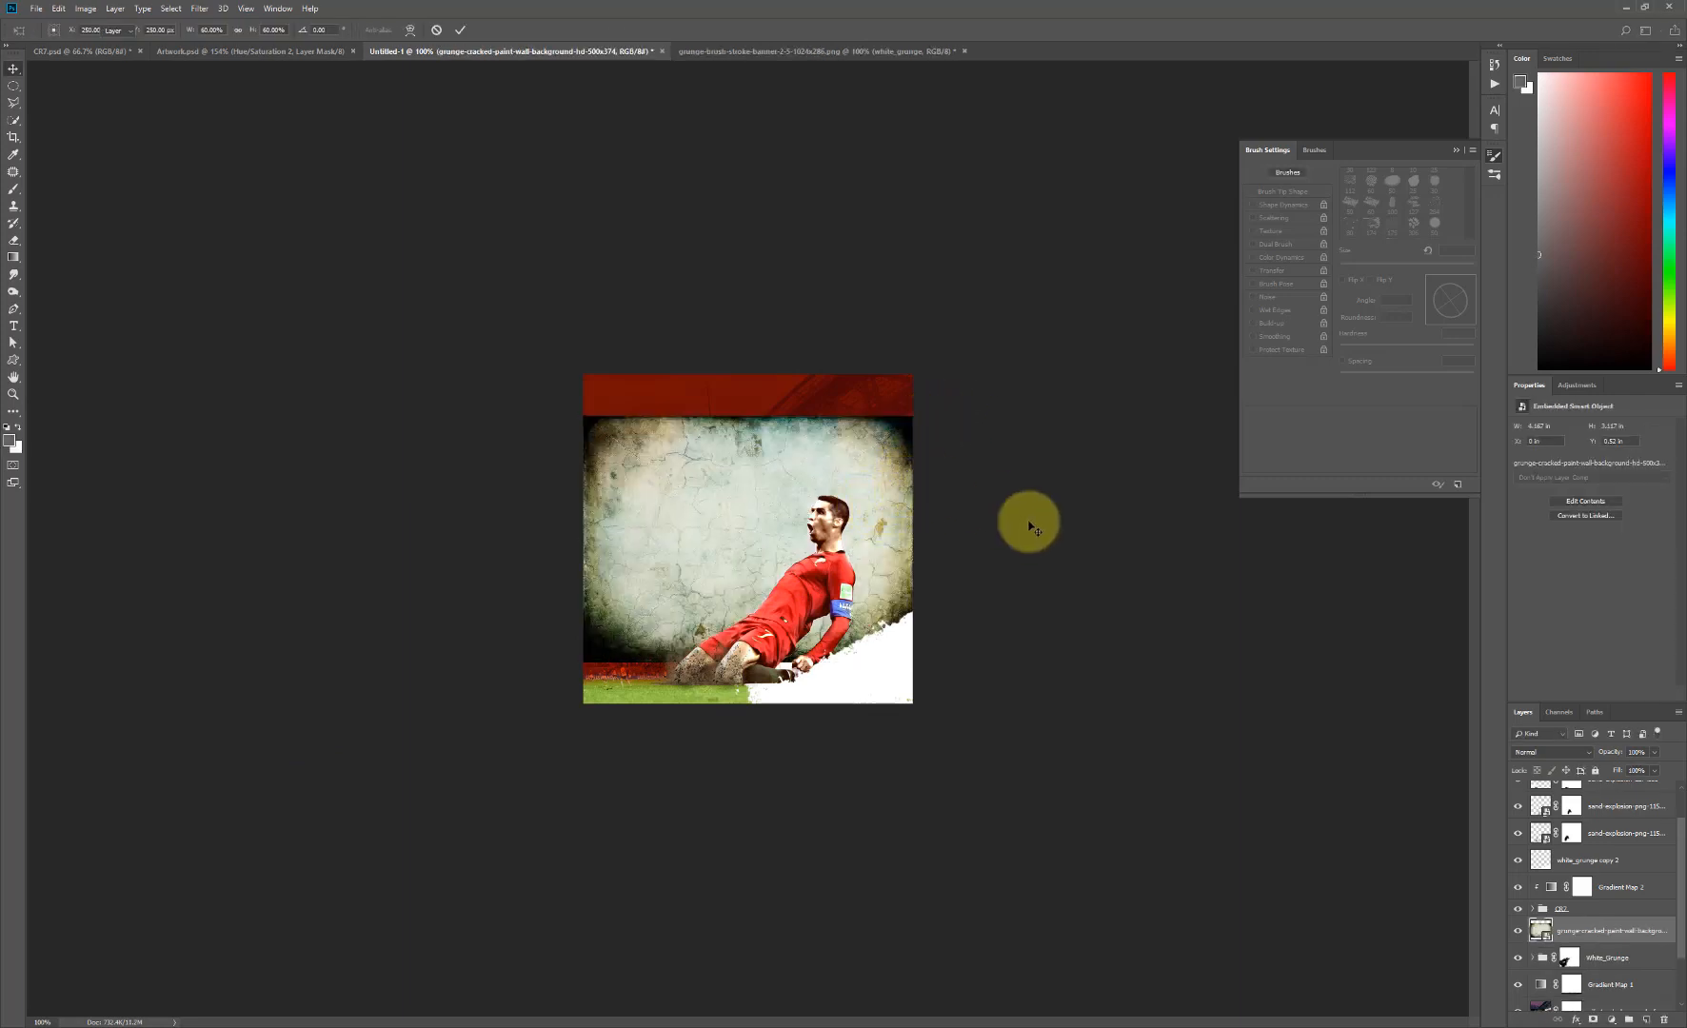
mouse_move(1592, 939)
mouse_down()
mouse_move(1601, 998)
mouse_move(1601, 936)
mouse_move(1576, 995)
mouse_move(1582, 914)
mouse_move(1588, 931)
mouse_up()
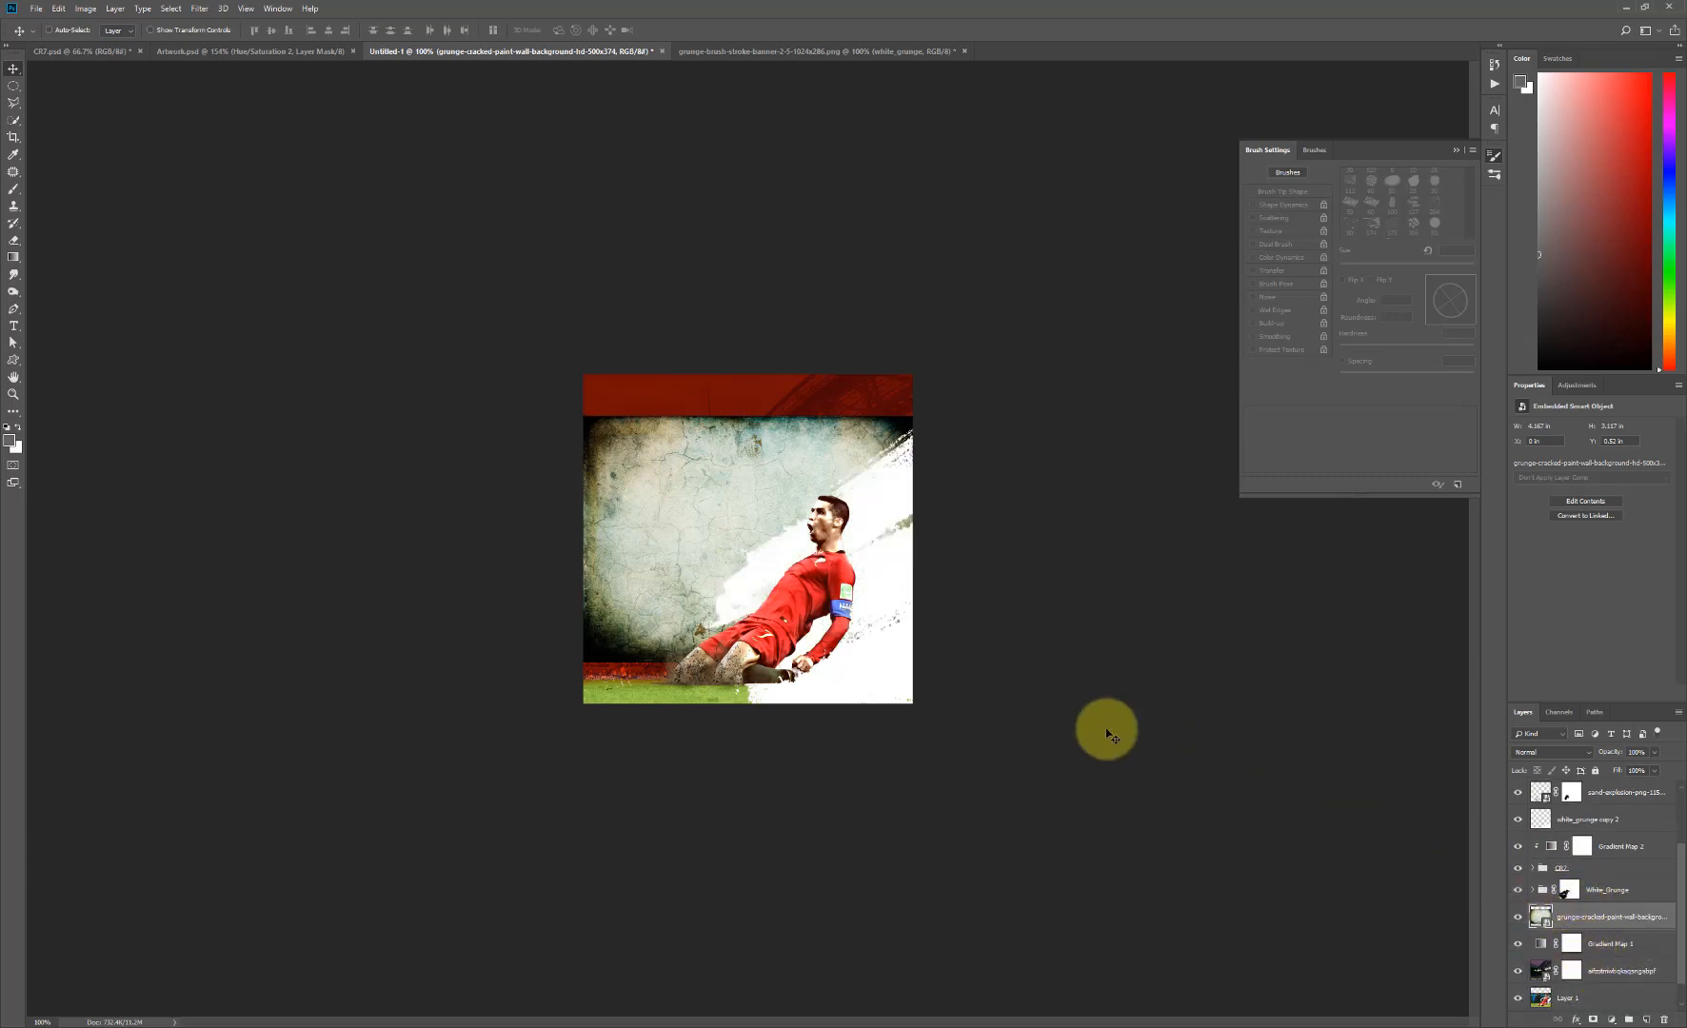
- Stretch the cracked-paint wall texture vertically so it covers the full height of the canvas
key(ctrl)
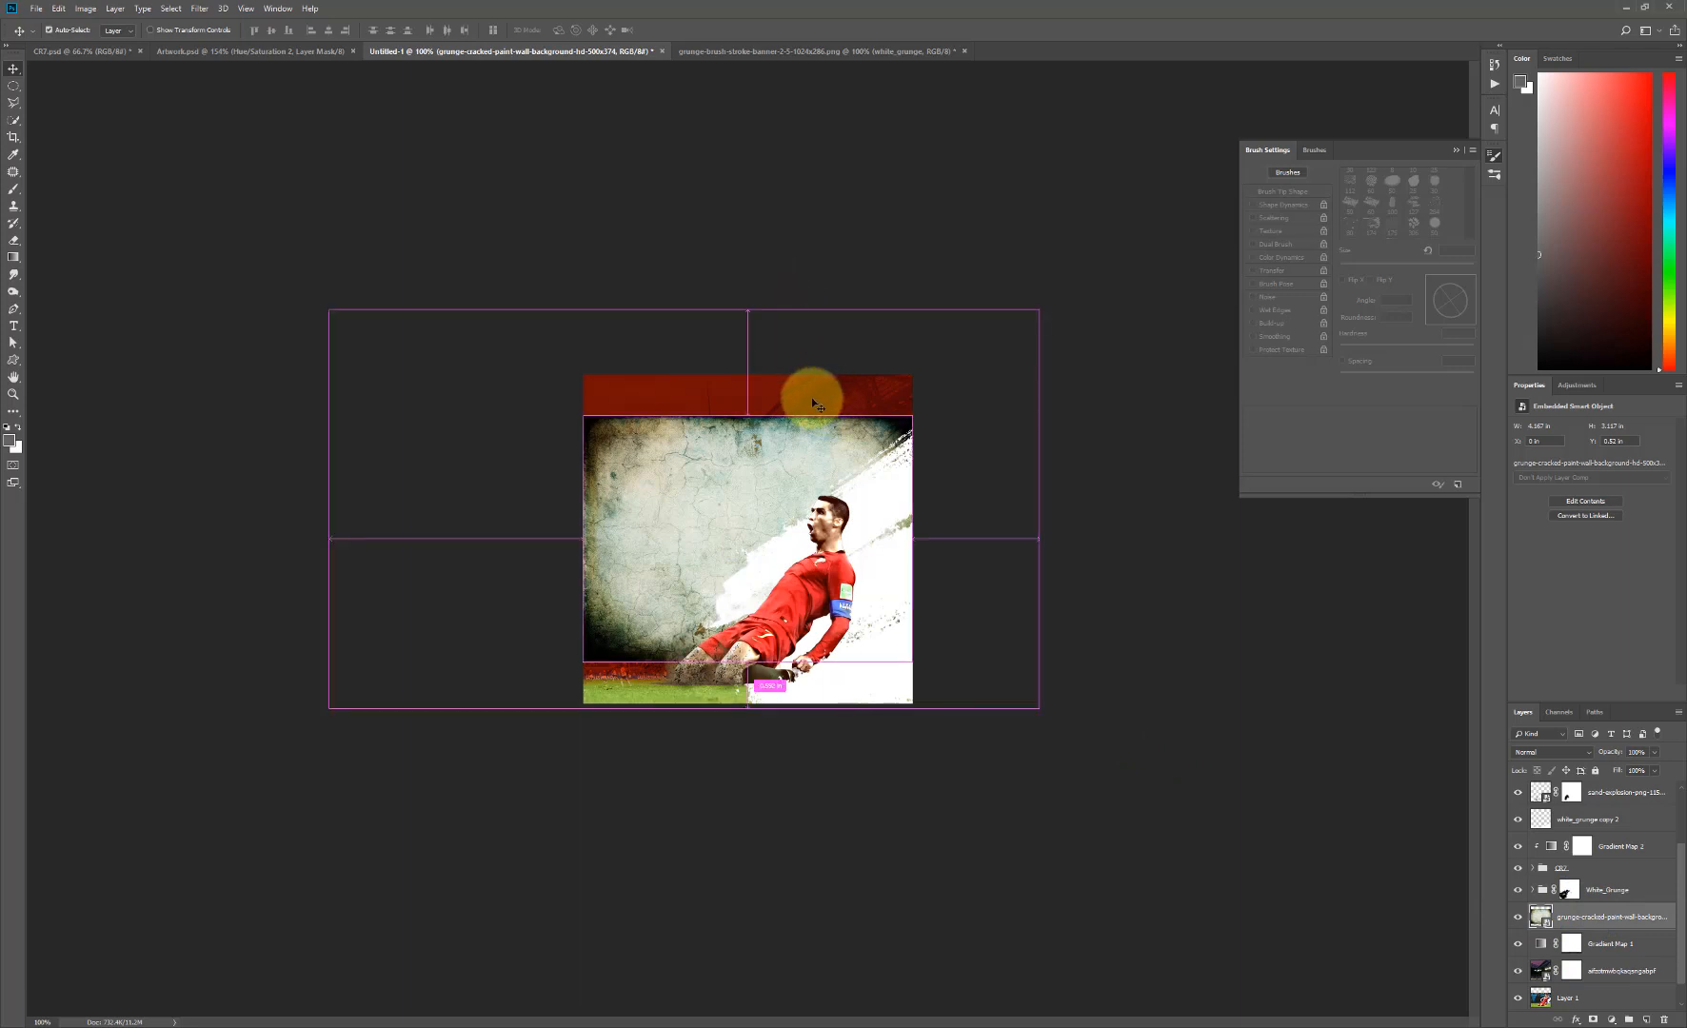
key(ctrl+t)
drag(749, 416, 747, 373)
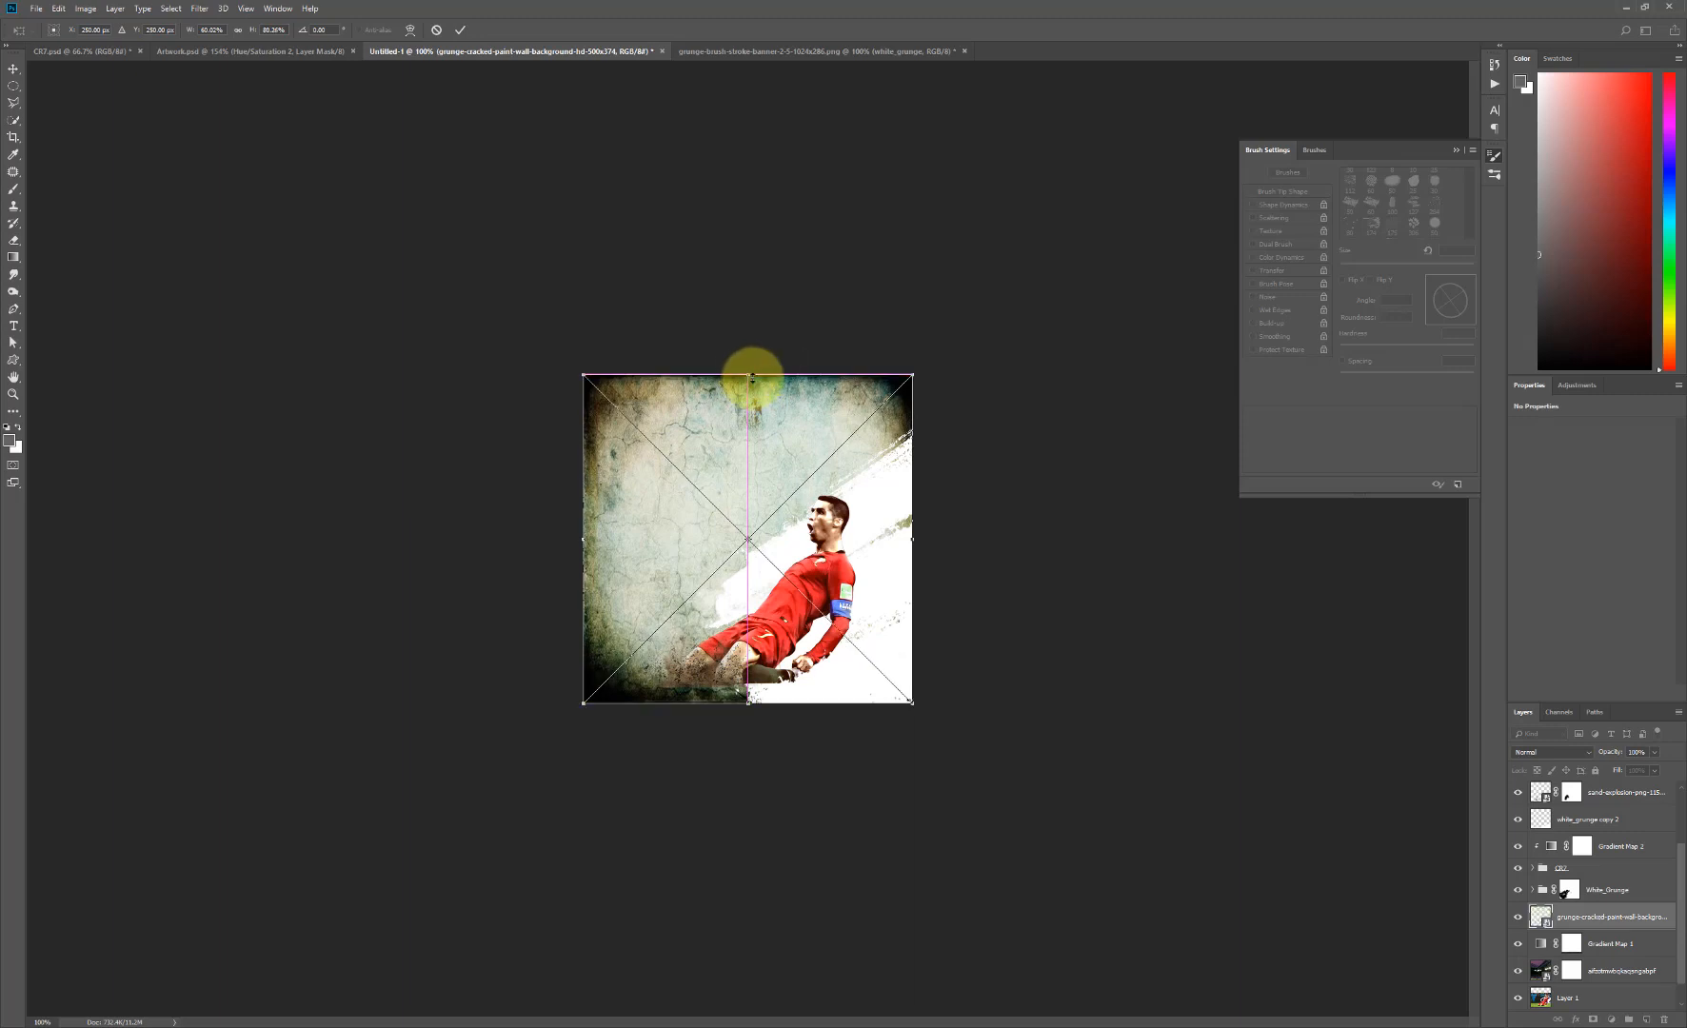
key(Return)
- Set the cracked-paint wall texture to Soft Light blending with about 52% opacity
click(1561, 753)
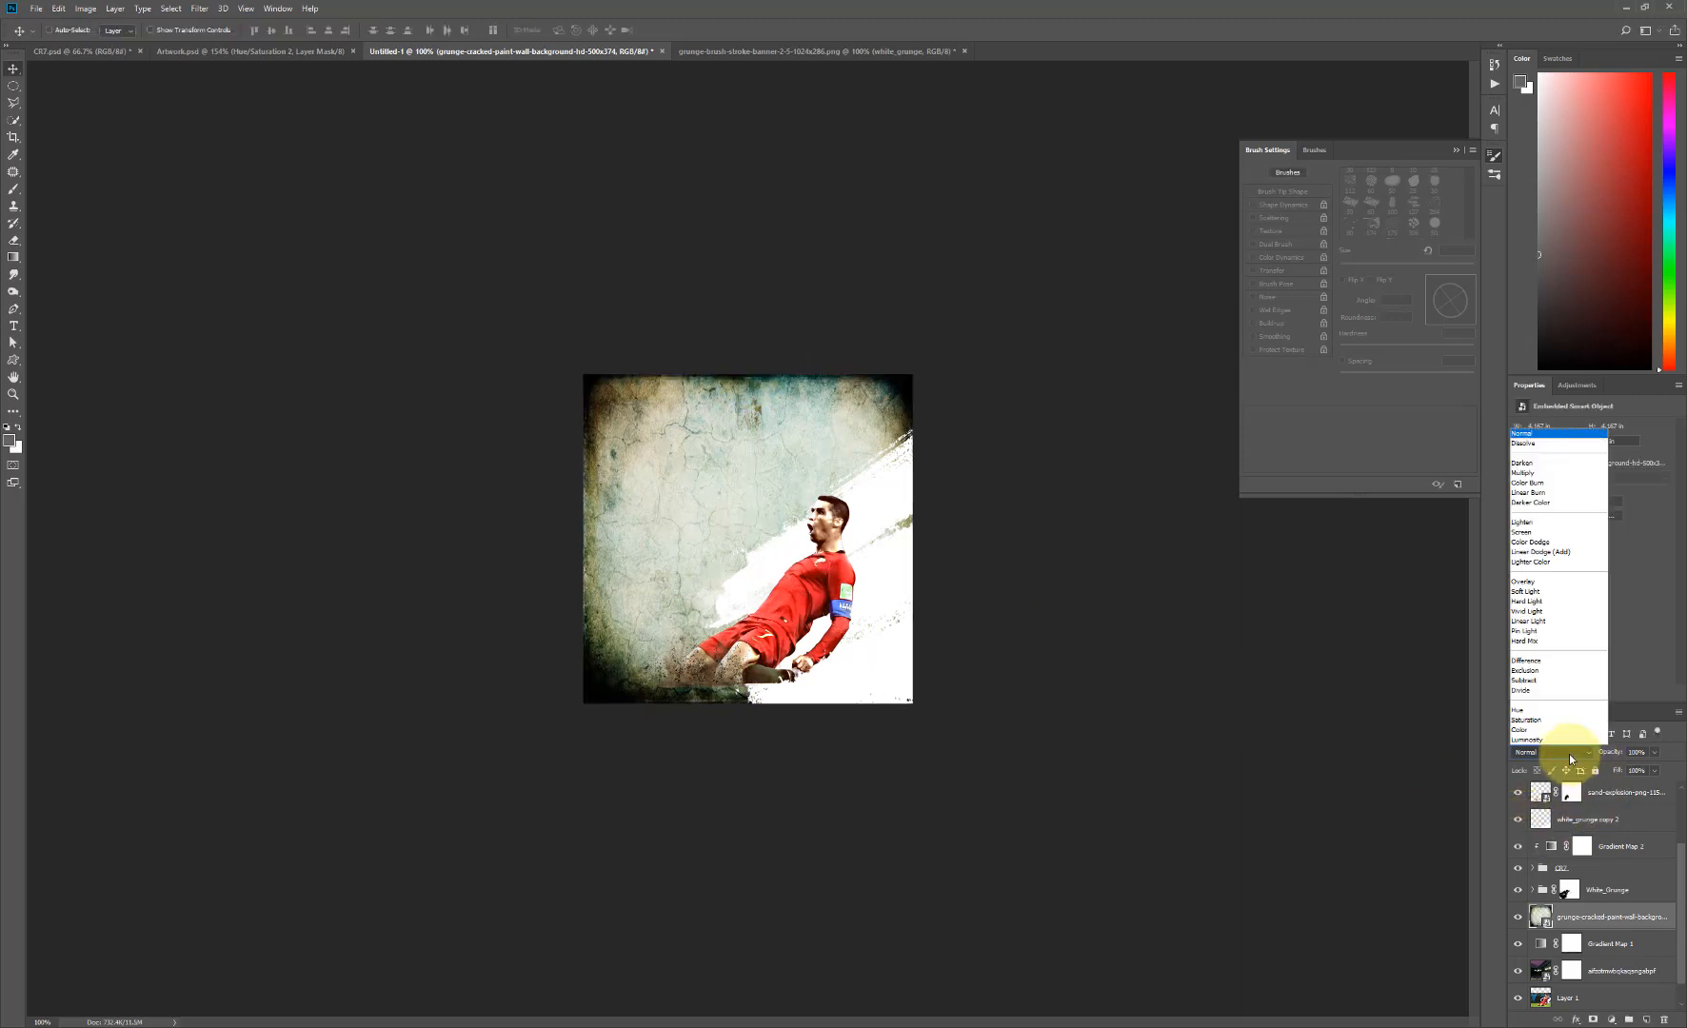
click(1540, 592)
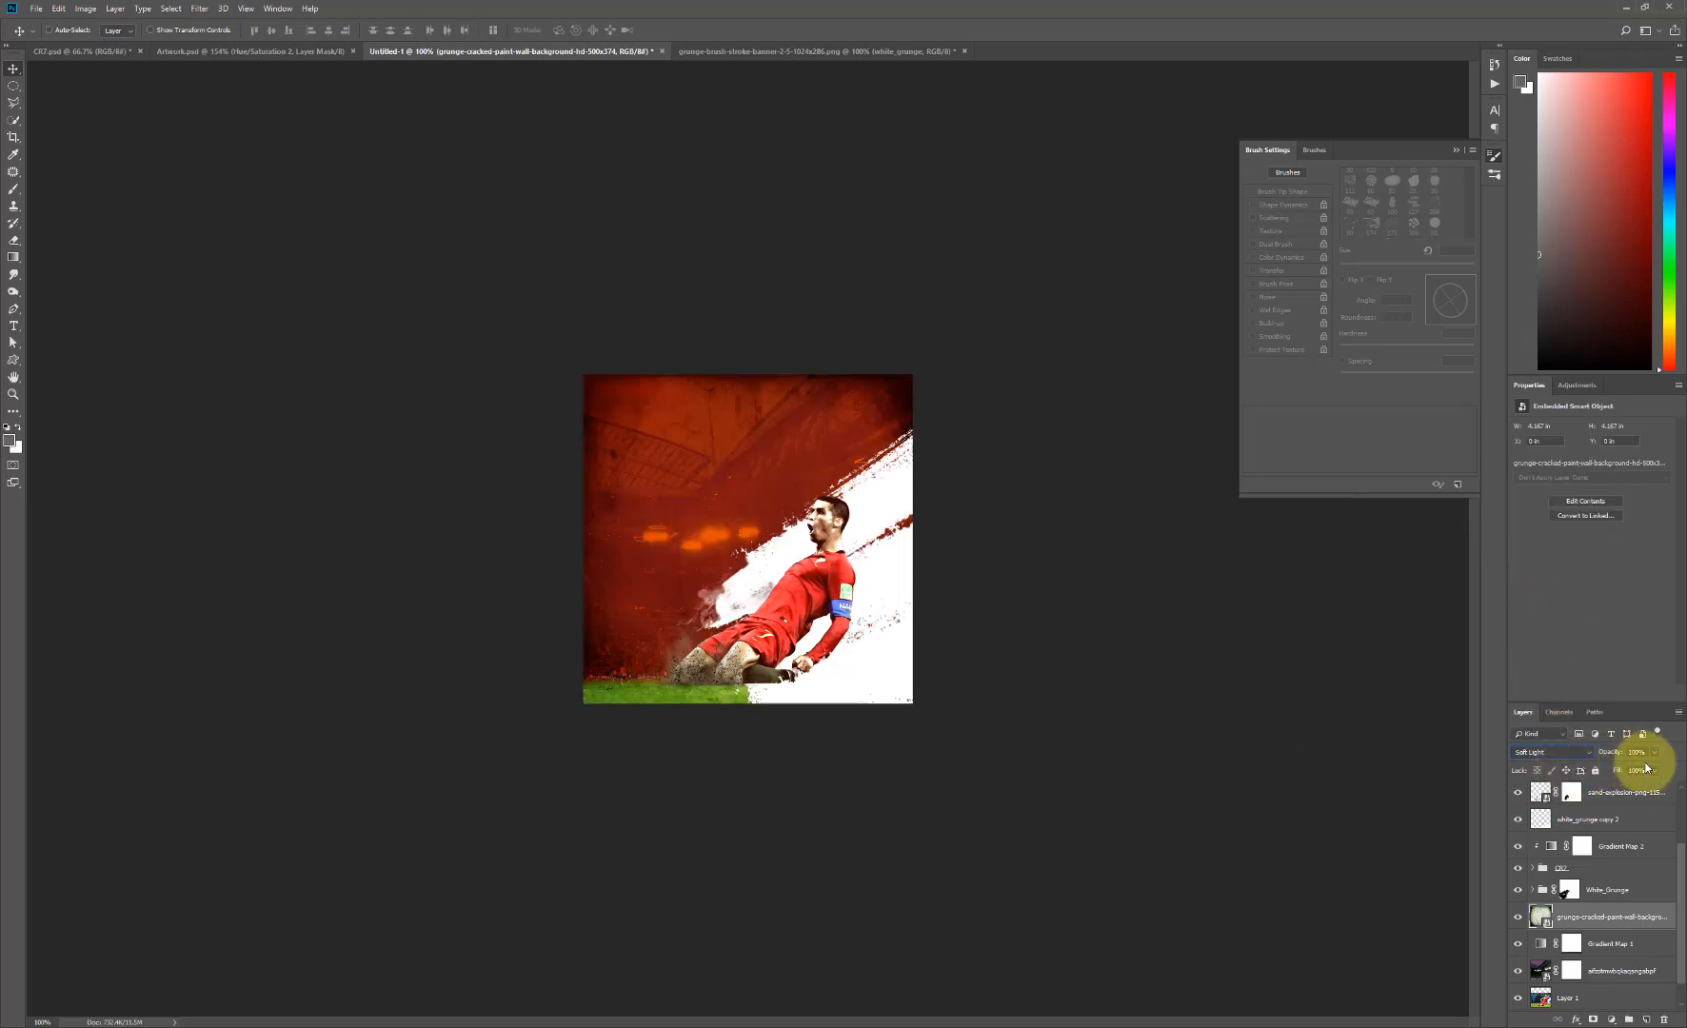
drag(1630, 776, 1626, 774)
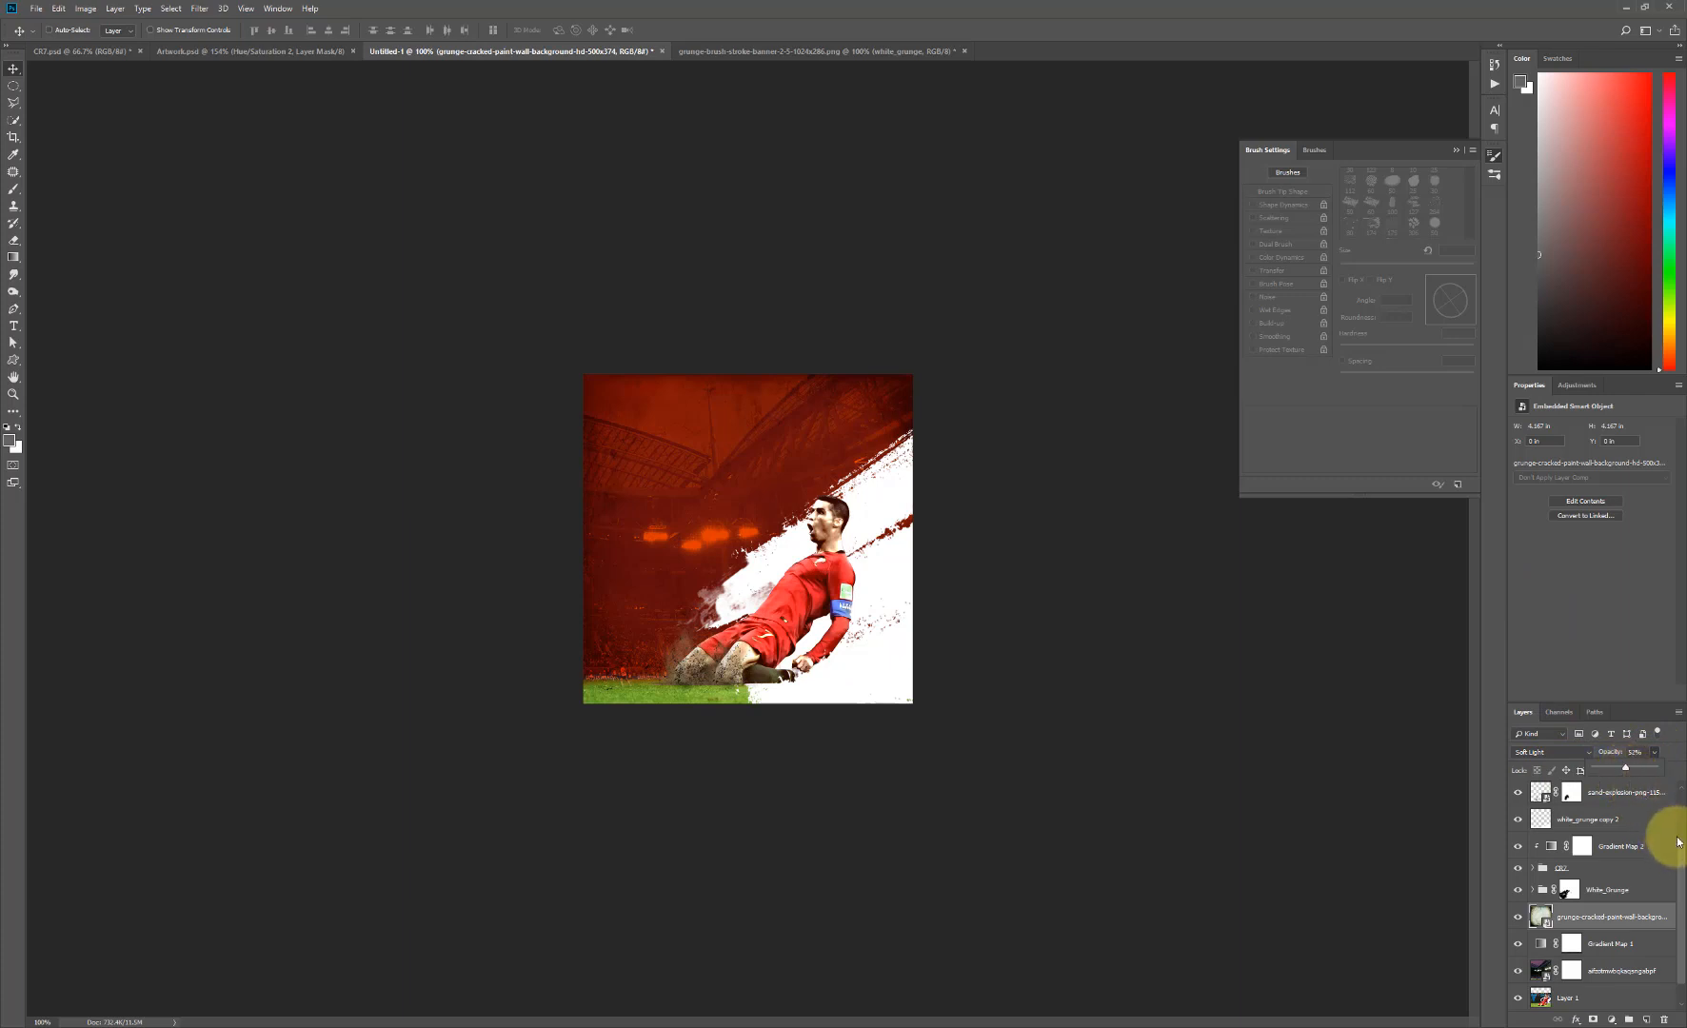
- Create a Burn layer above the top sand-explosion layer, set to Soft Light, filled with 50% gray and labelled orange
scroll(1683, 840, up, 3)
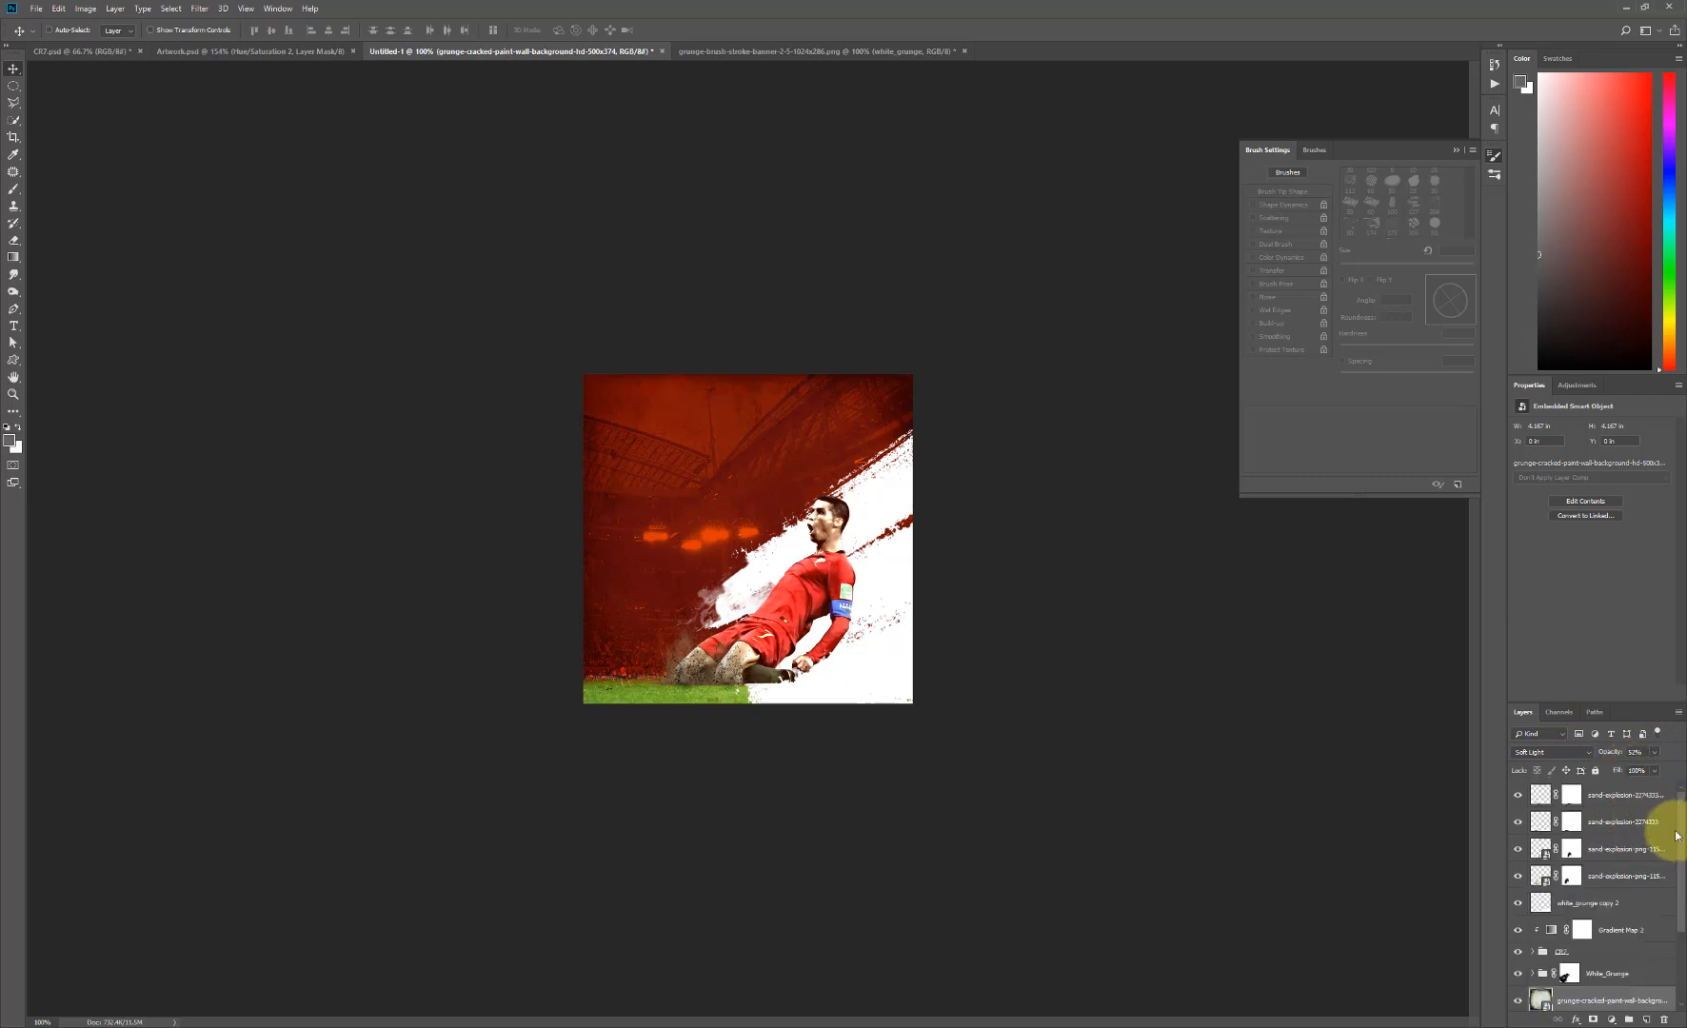
click(1599, 794)
drag(981, 661, 817, 623)
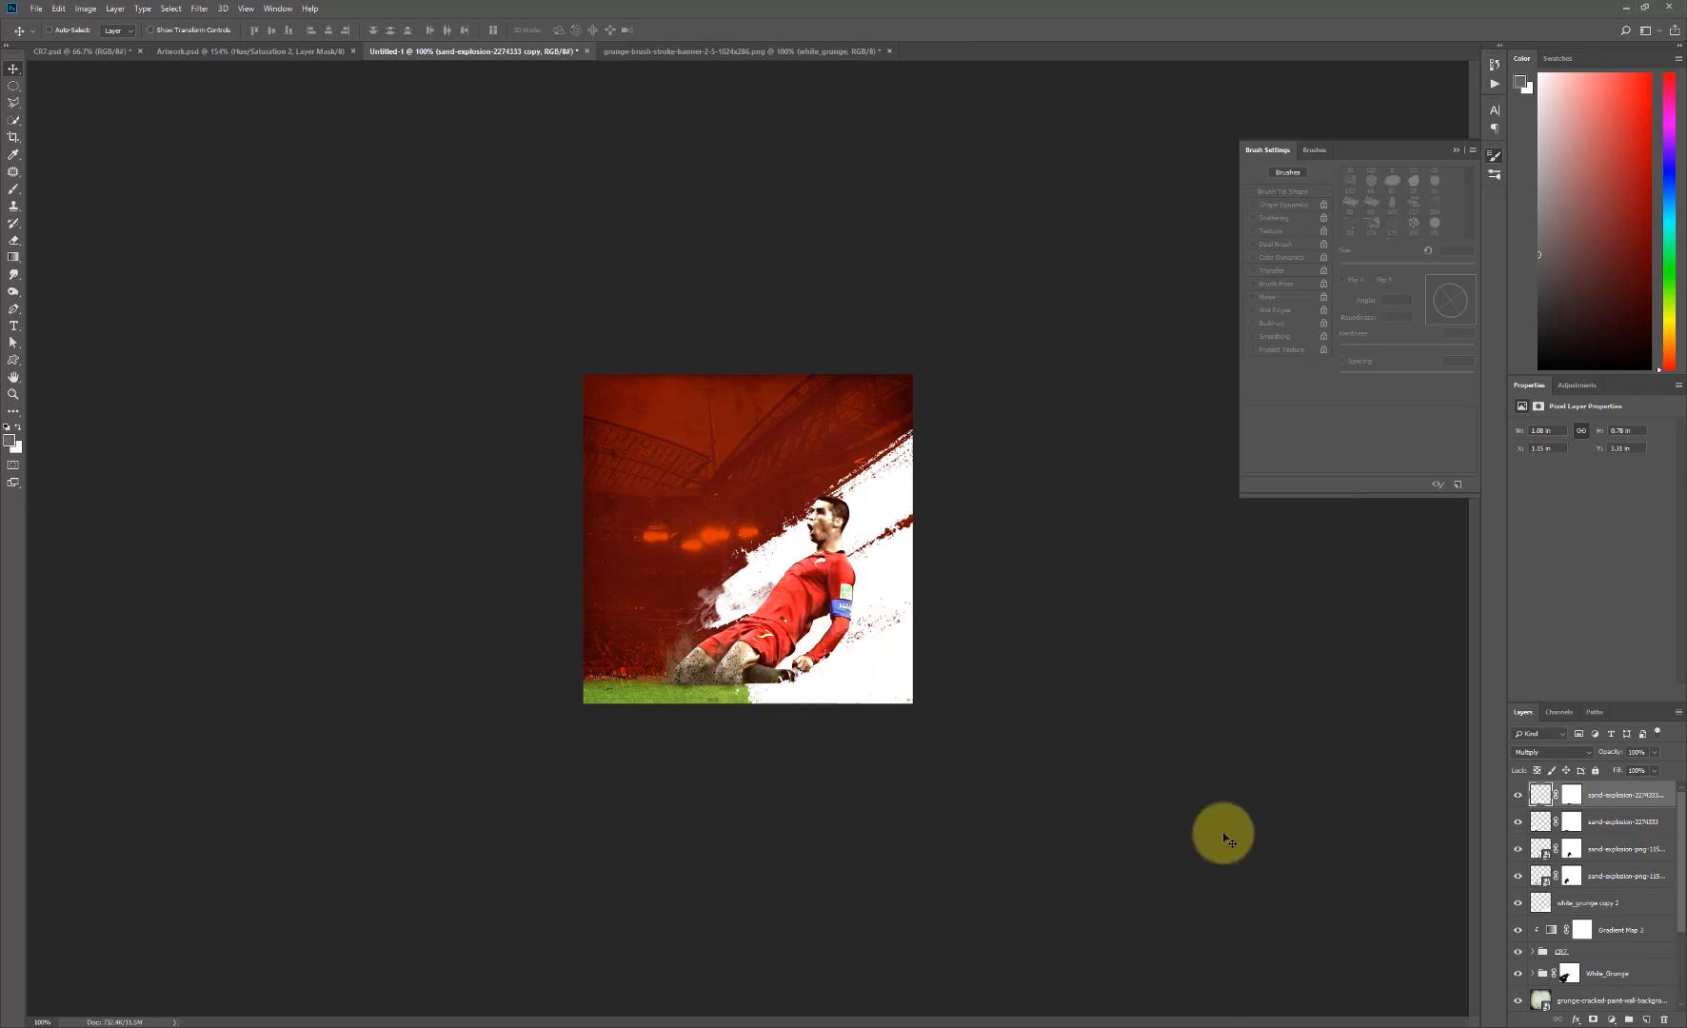
alt+click(1646, 1019)
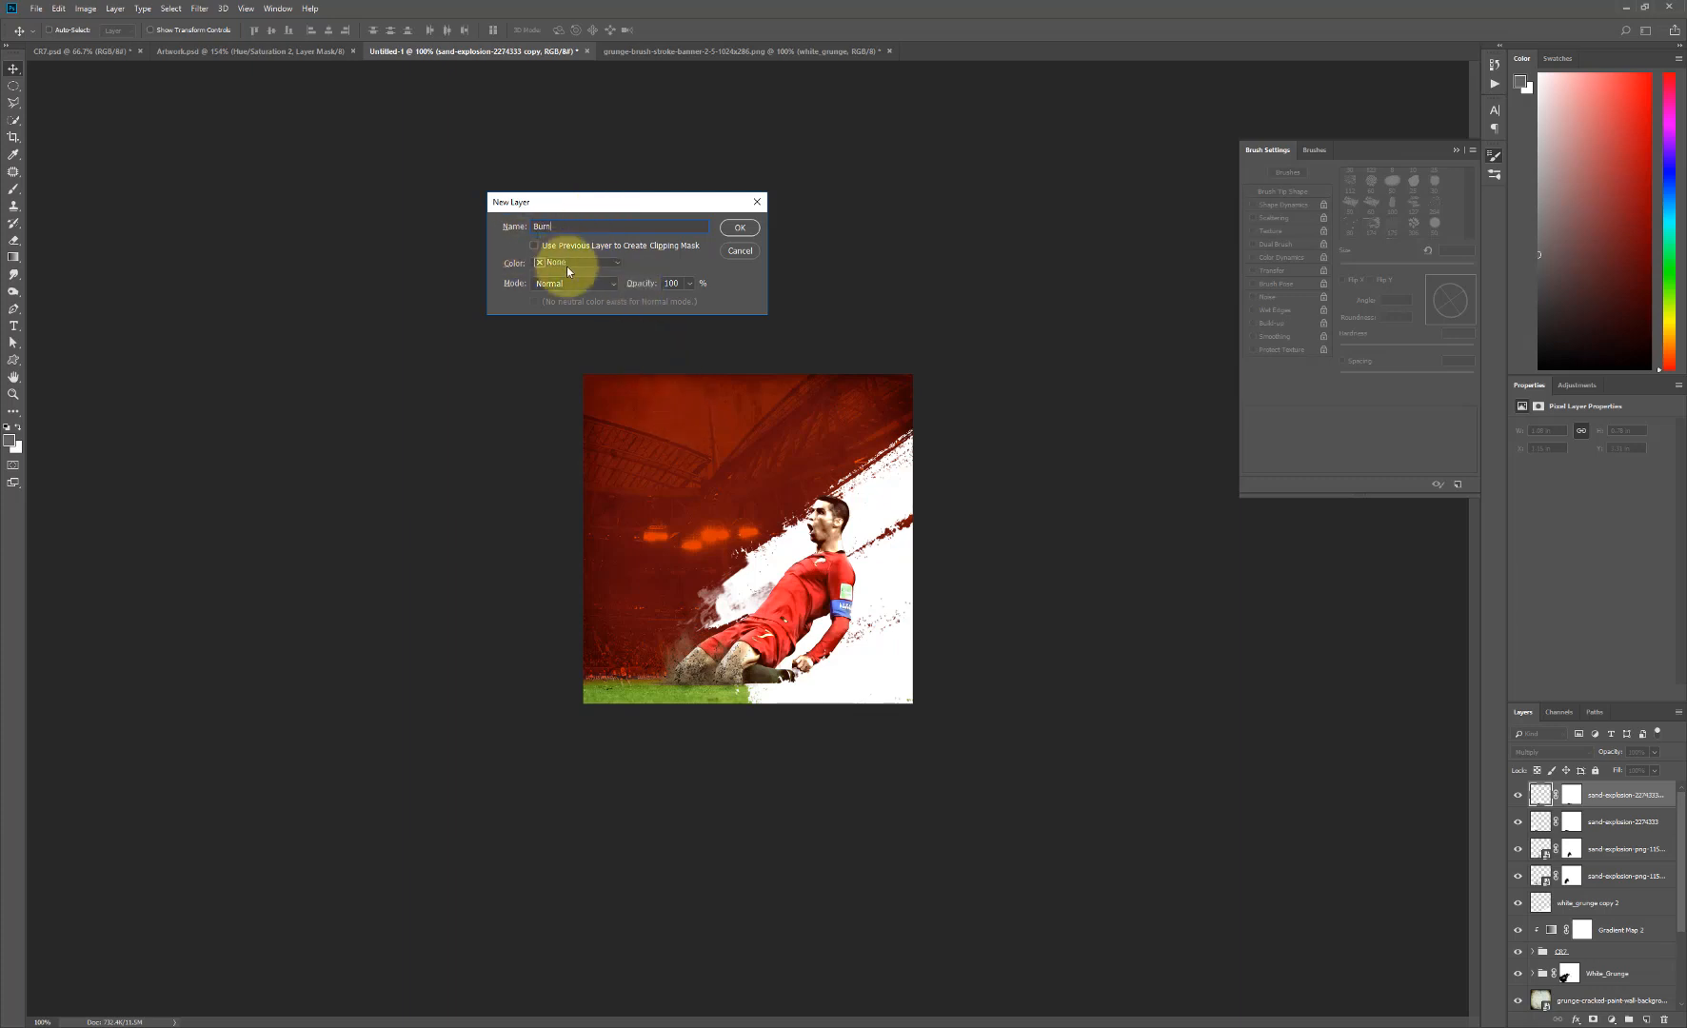
click(592, 285)
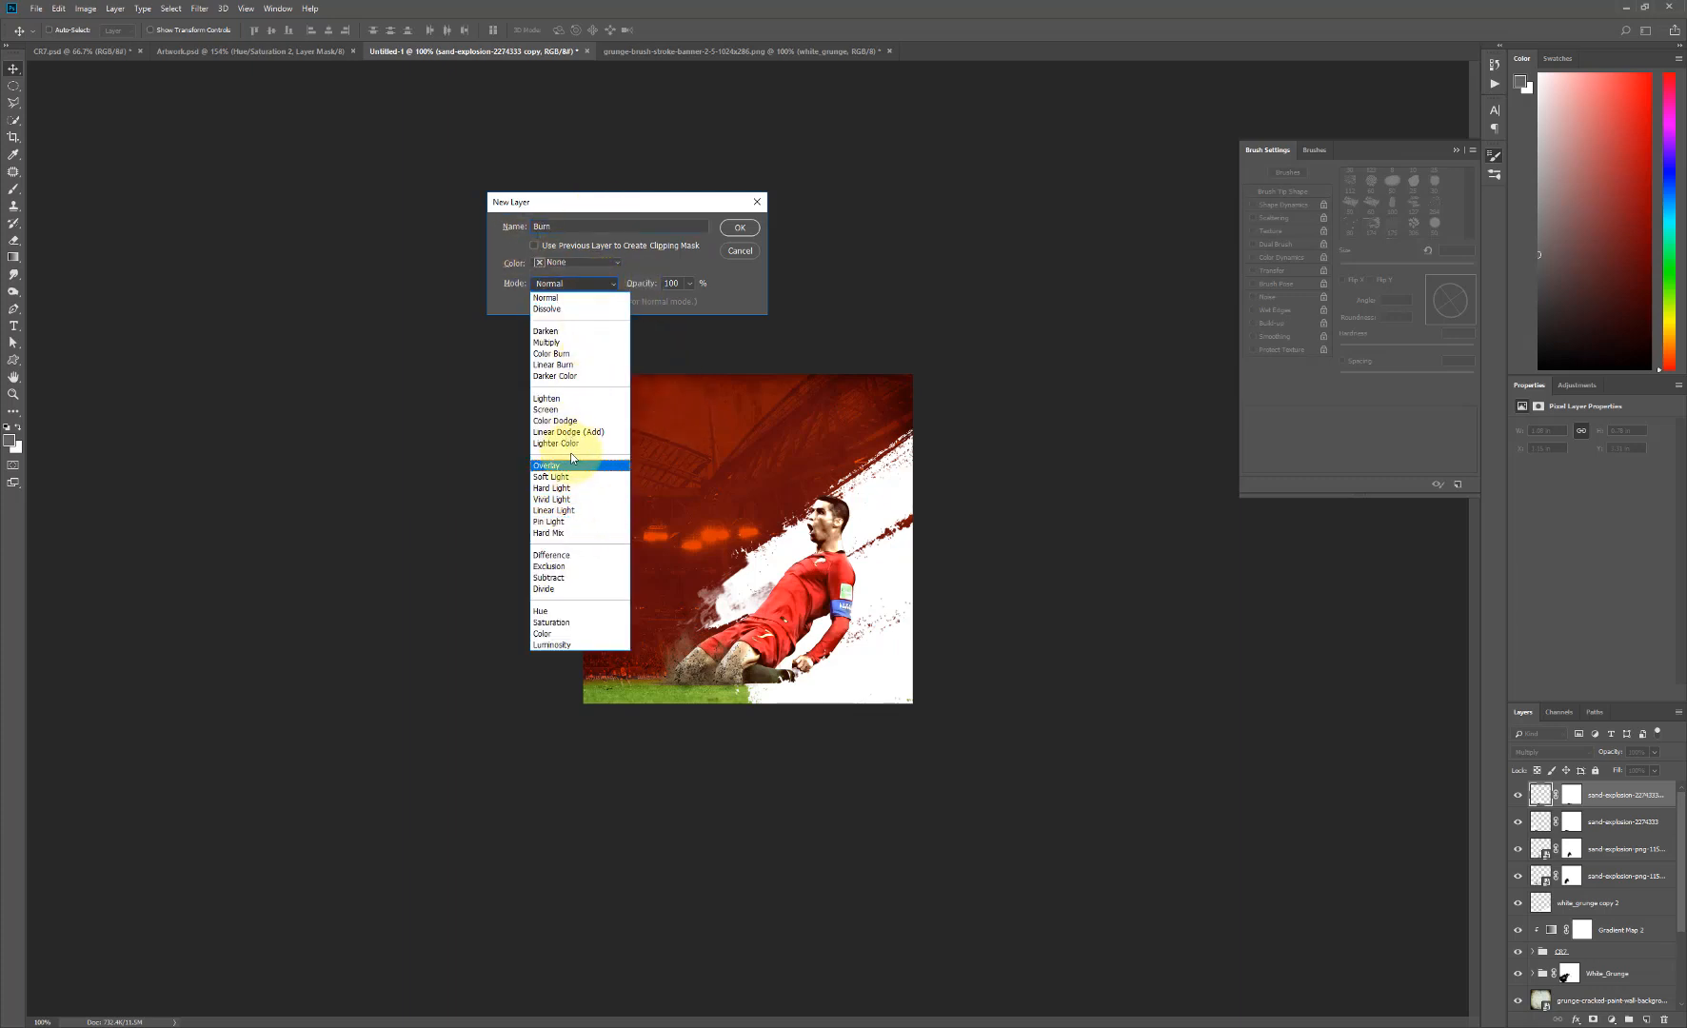
click(552, 477)
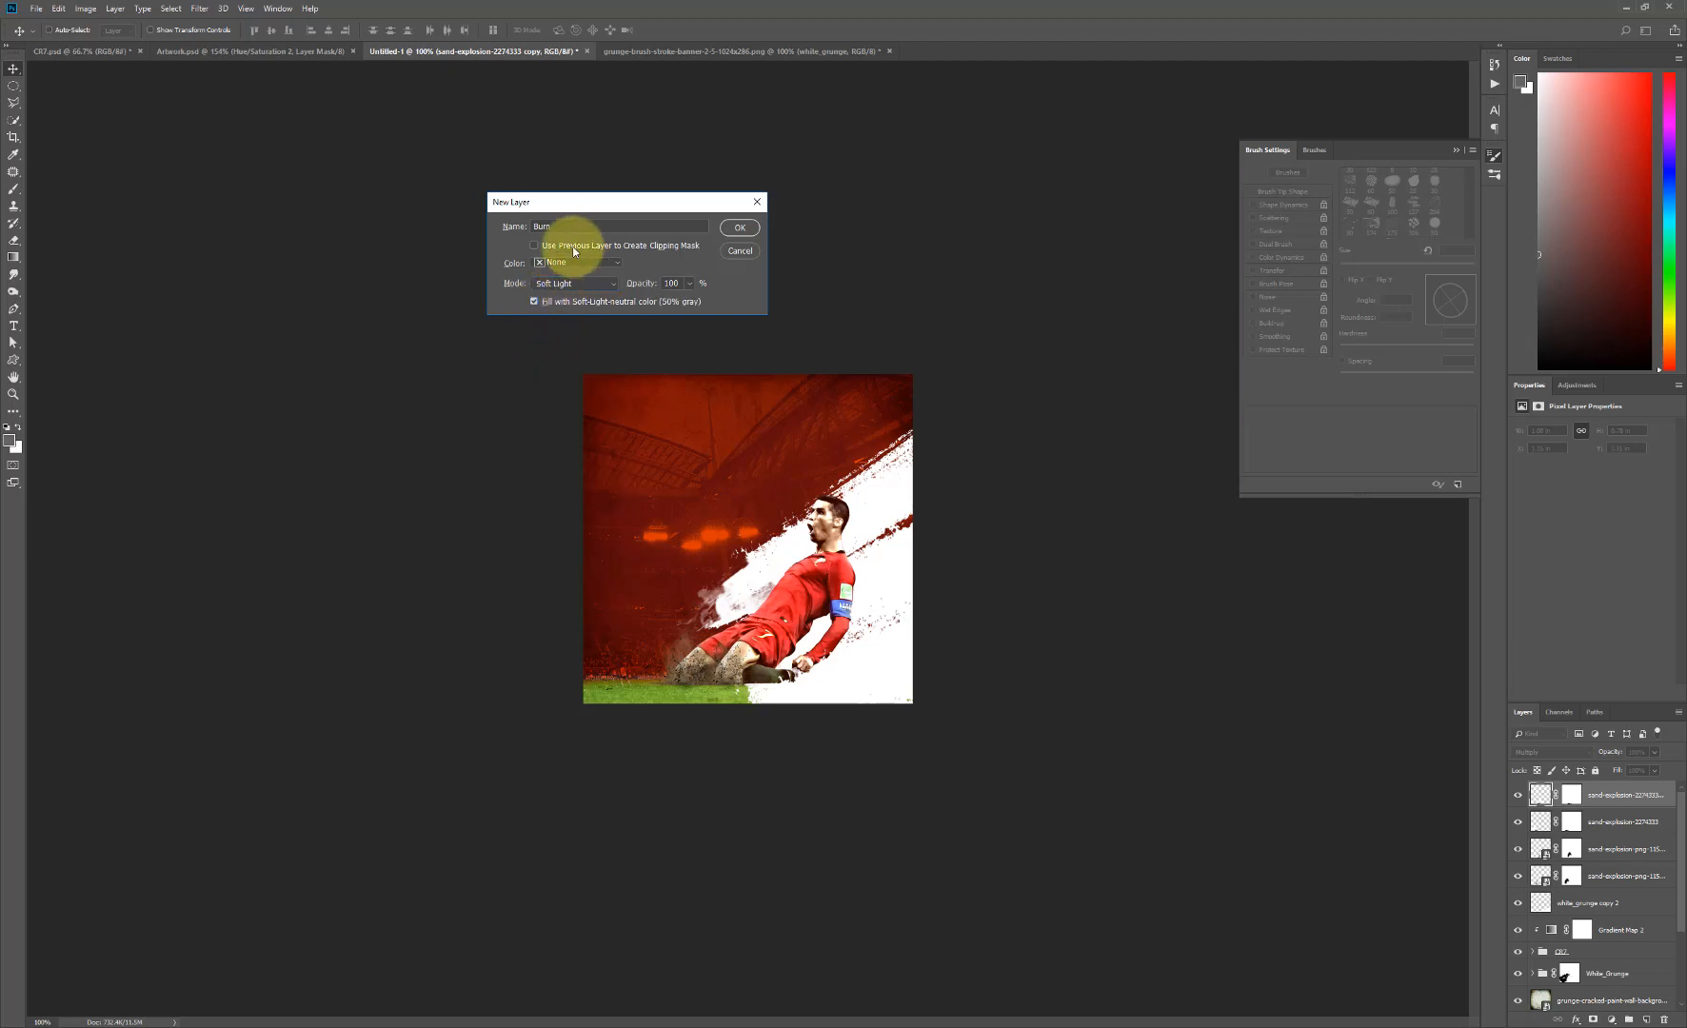
click(576, 263)
click(562, 306)
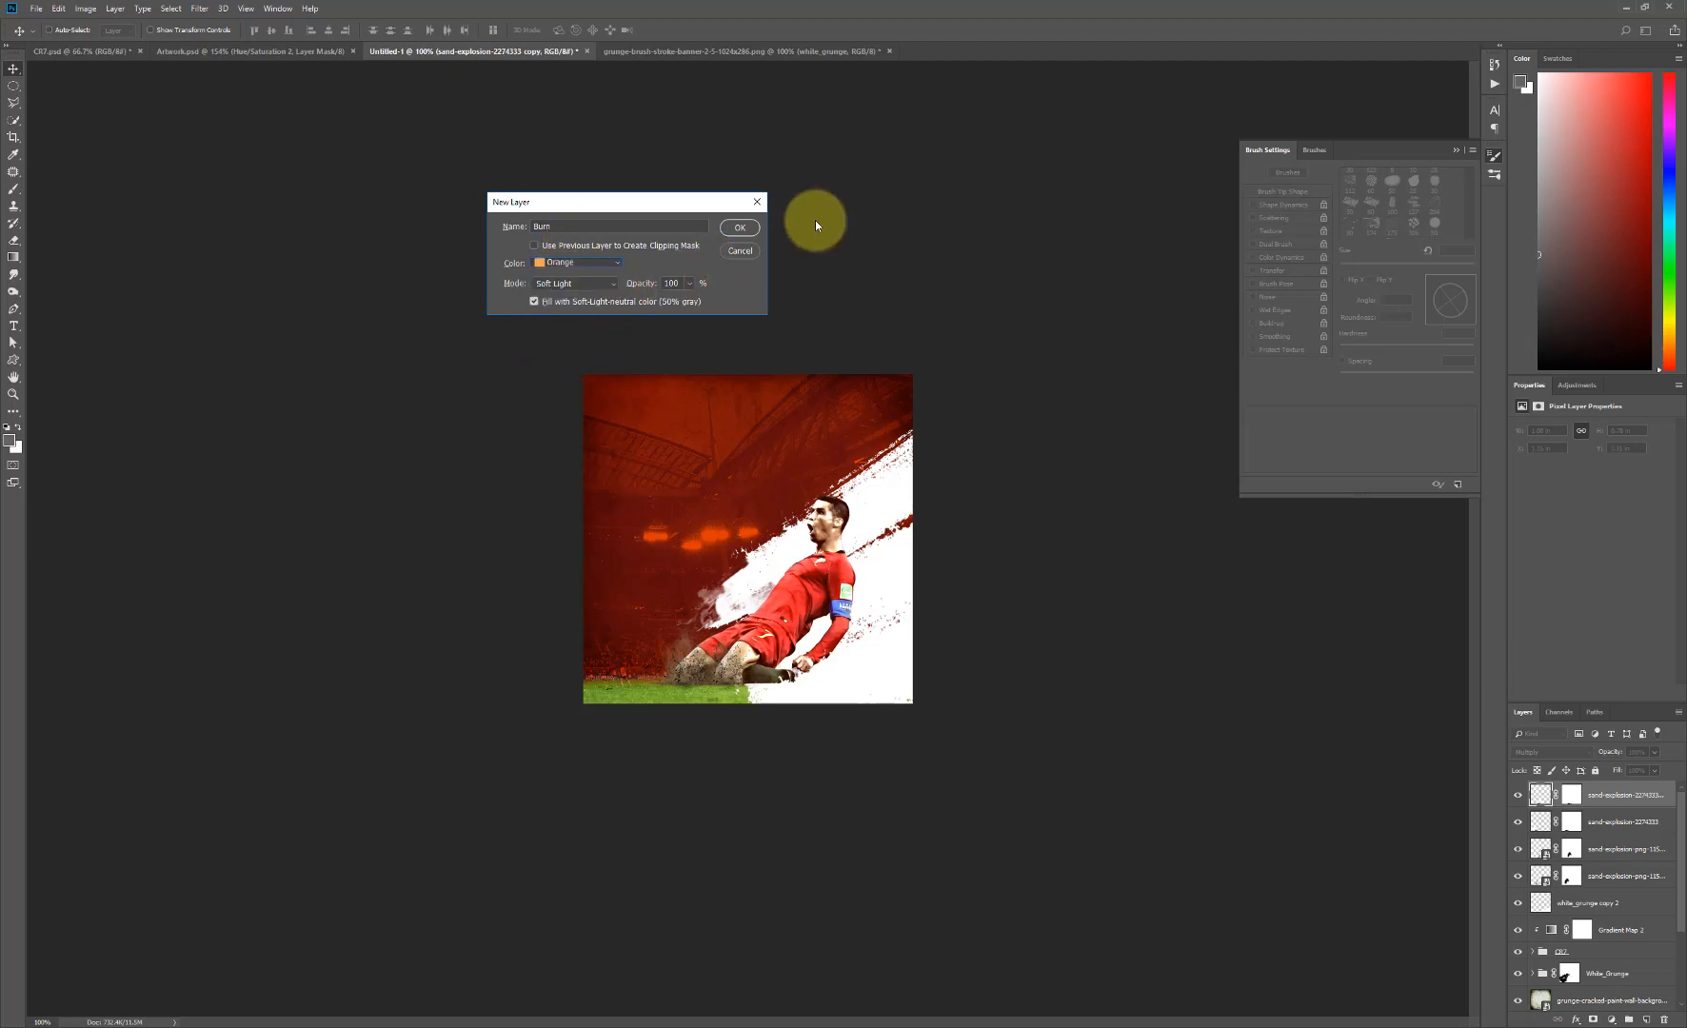
click(740, 228)
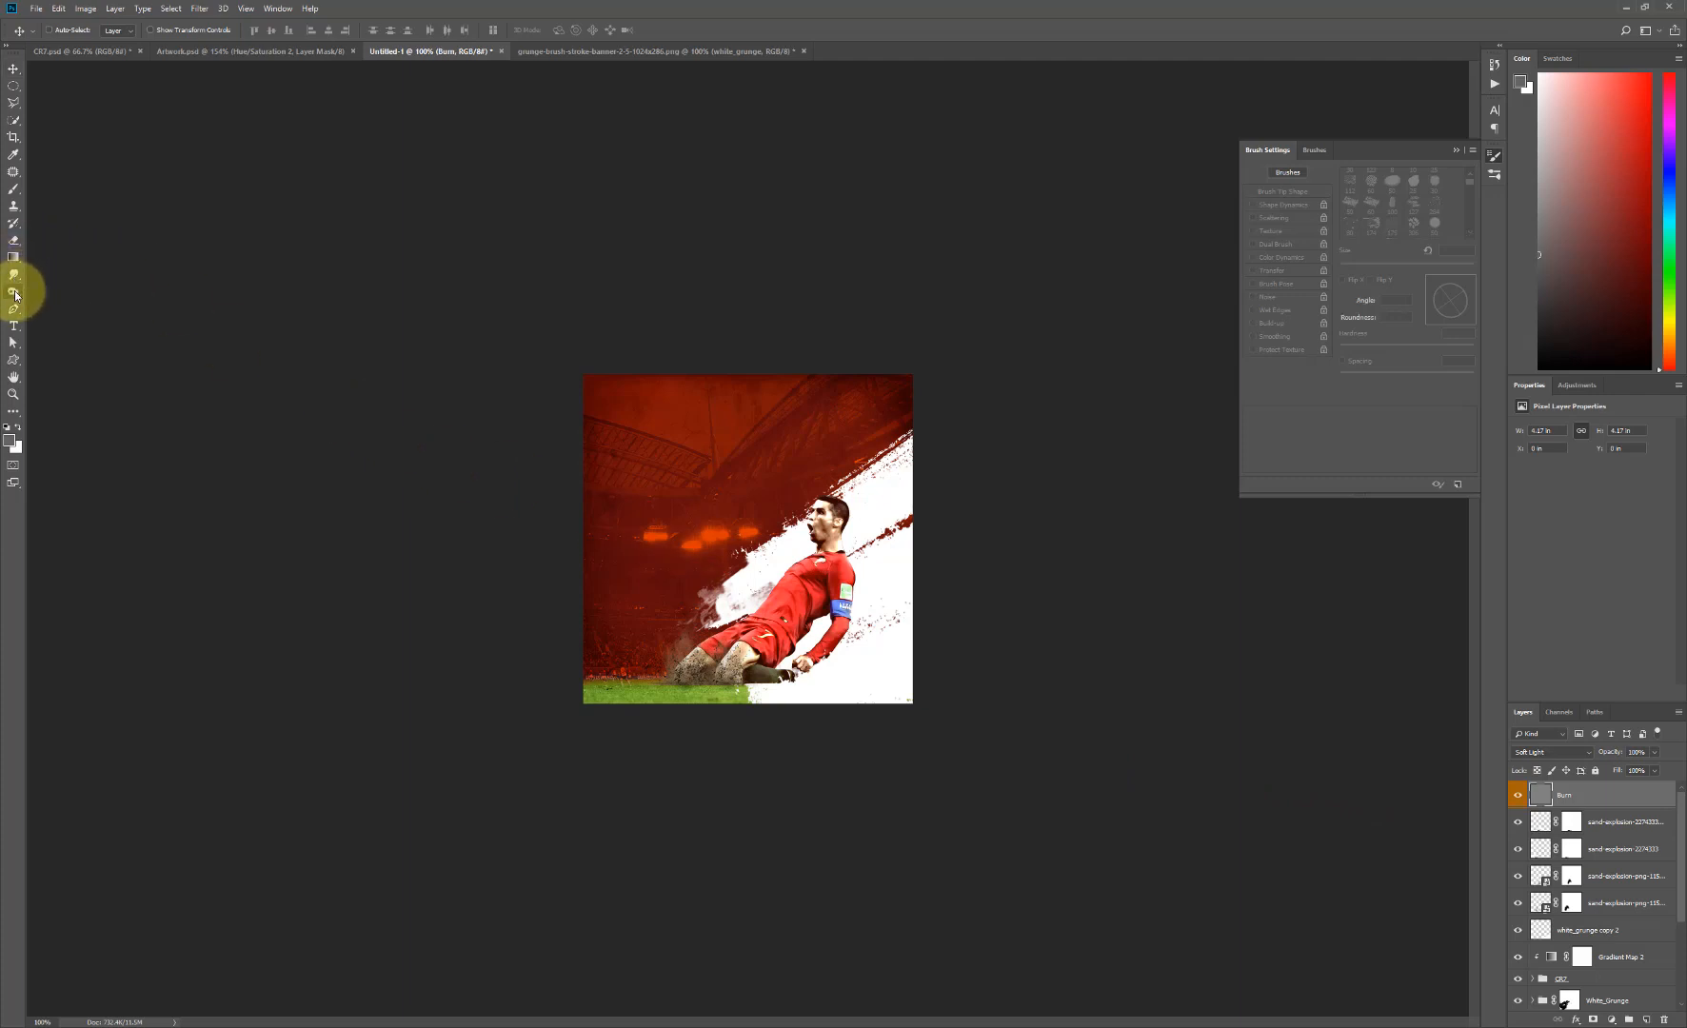
- Switch to the Burn tool and load the outline of the CR7 player layer as a selection, keeping the Burn layer active
drag(16, 295, 51, 317)
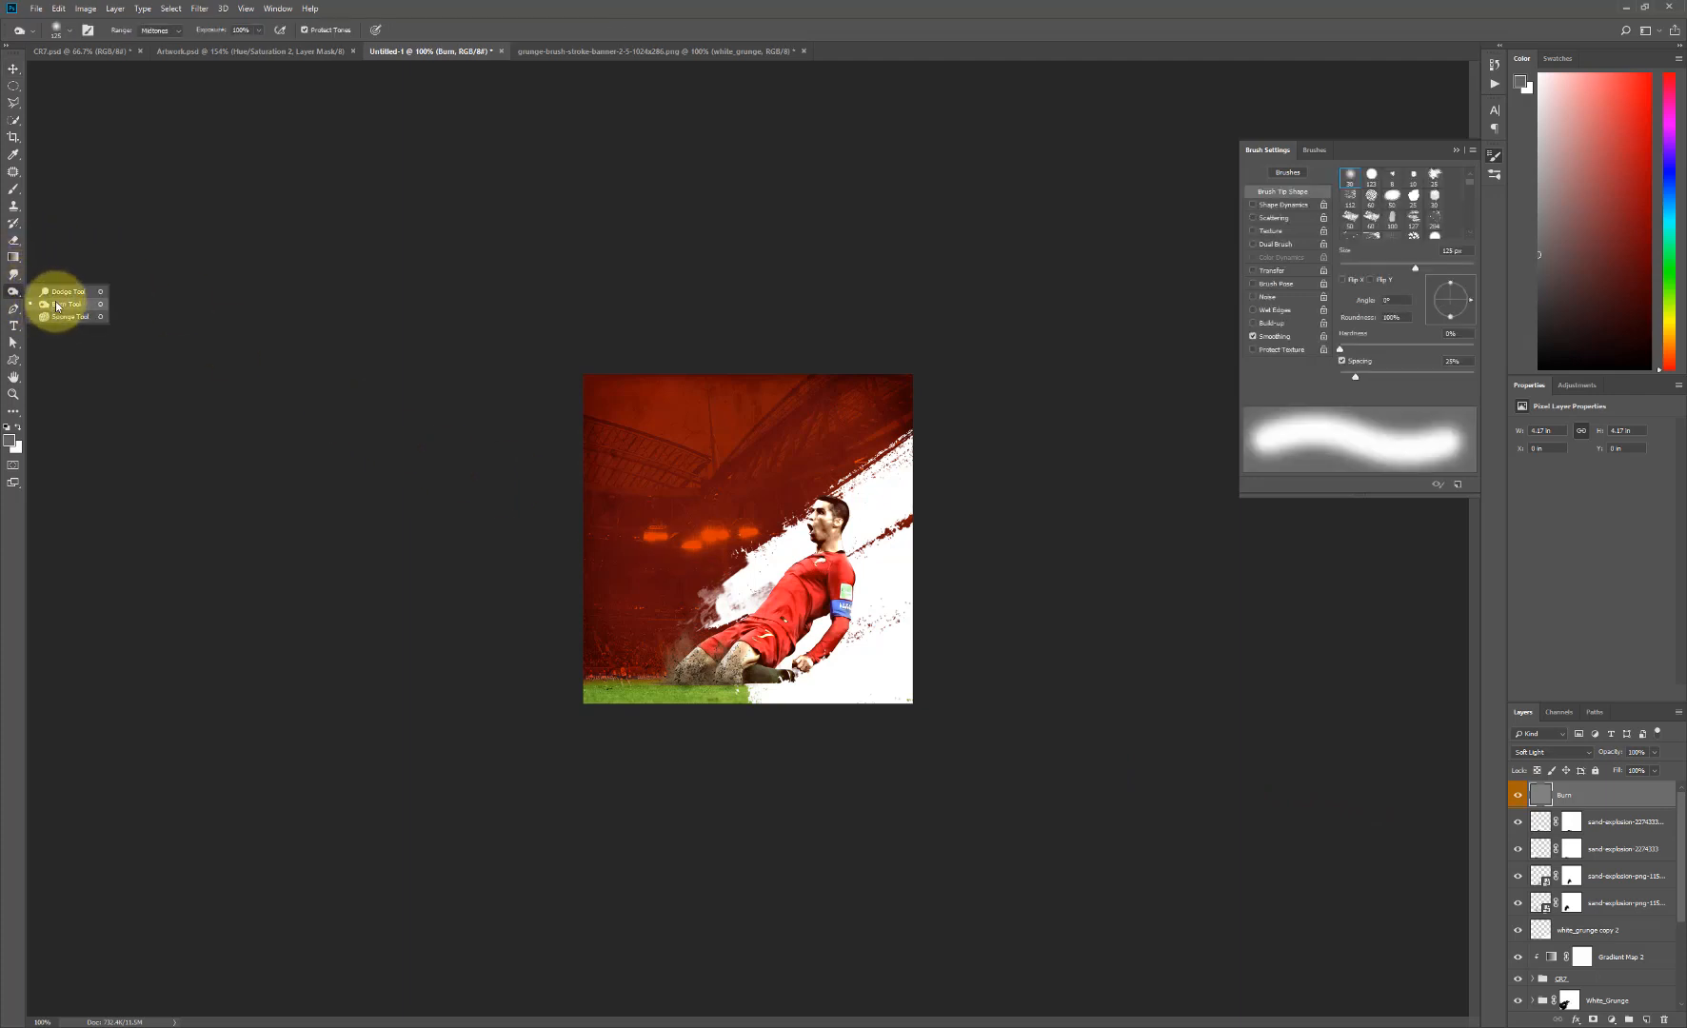
click(57, 305)
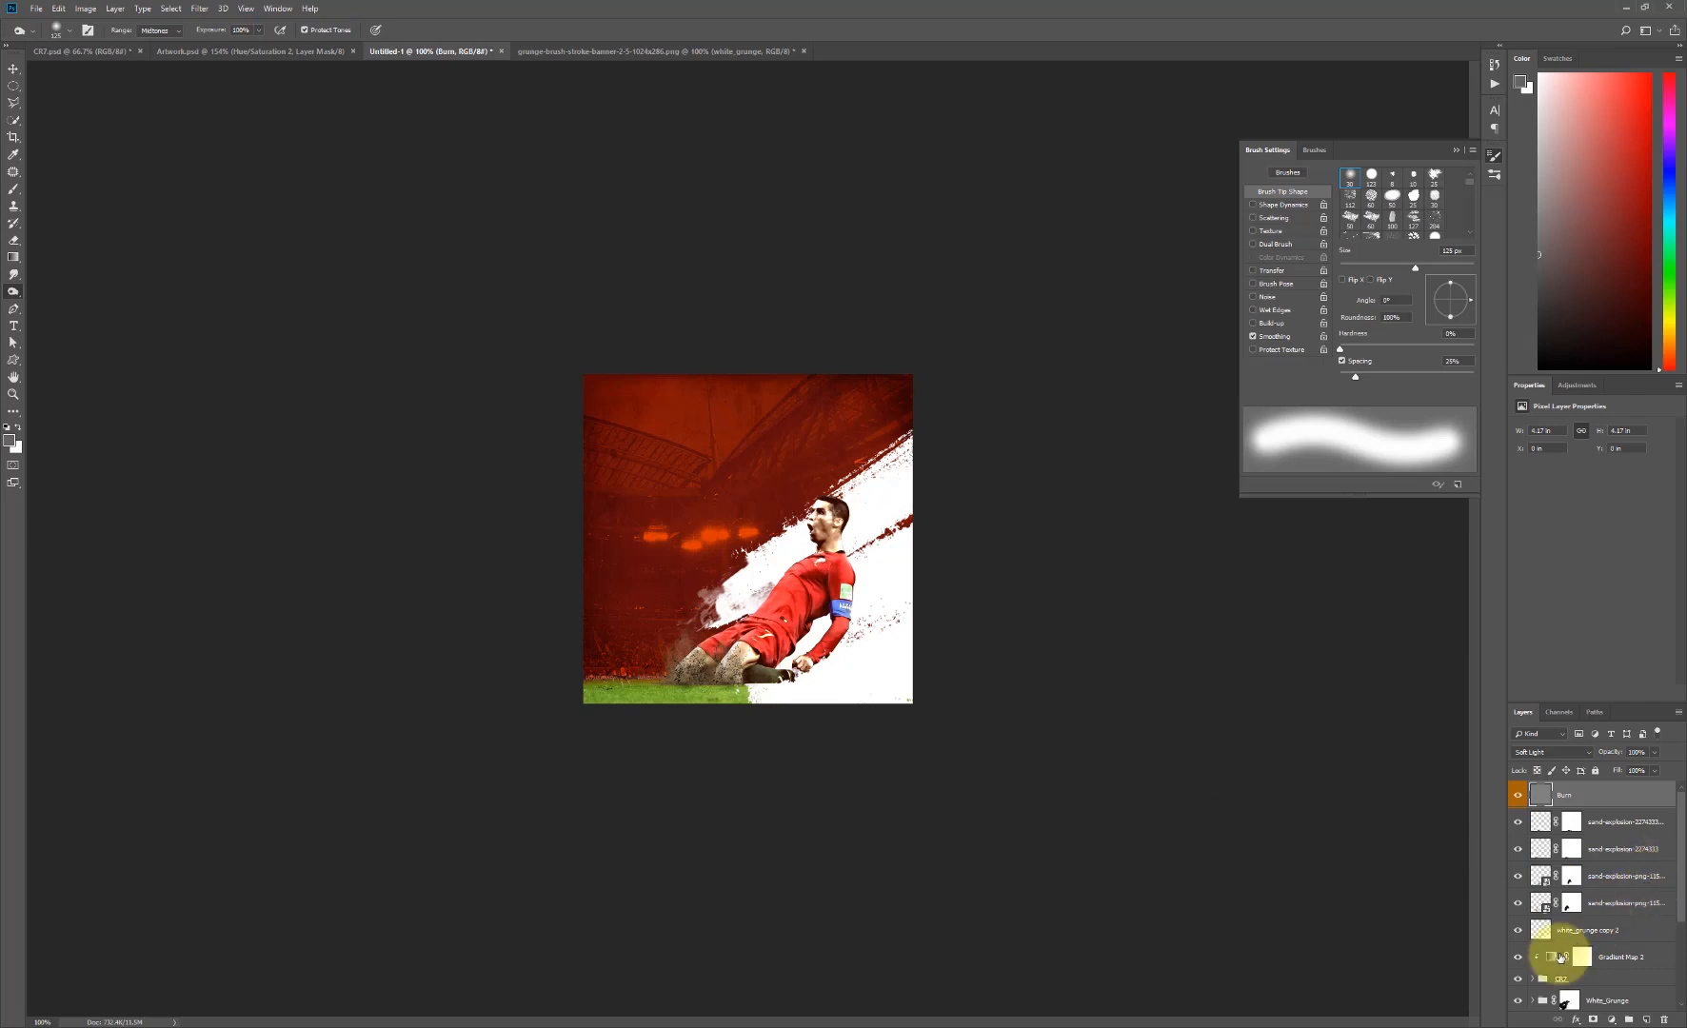
click(1532, 978)
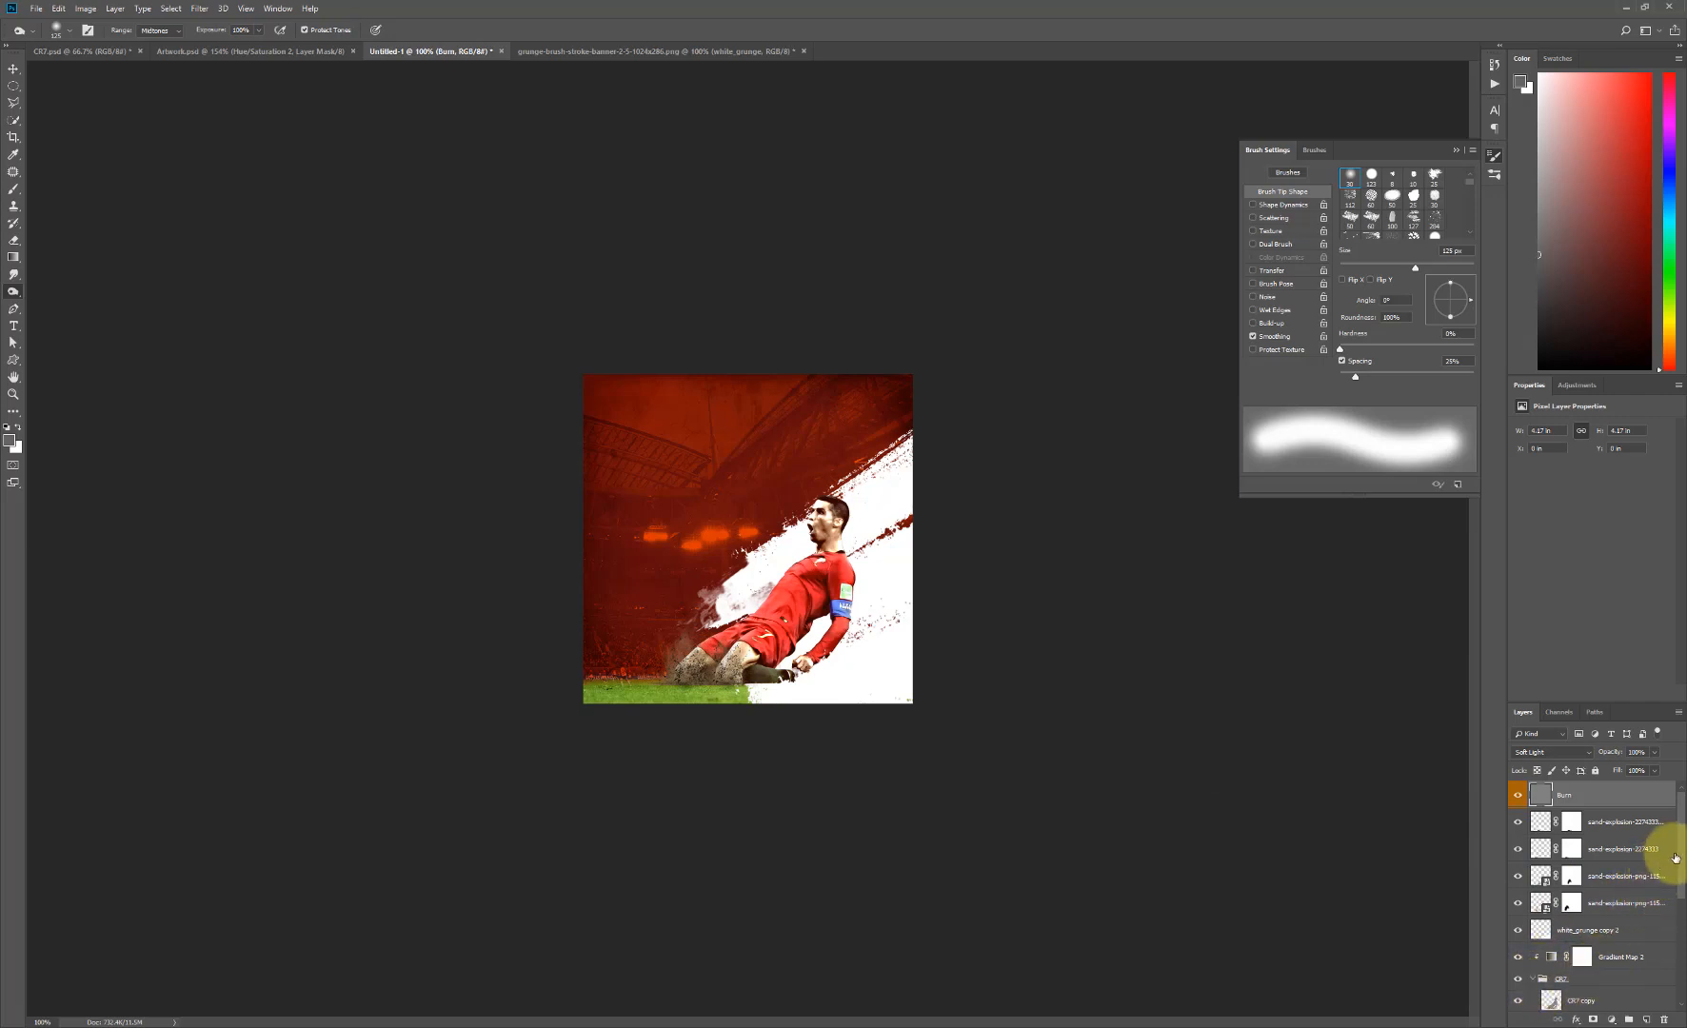
scroll(1669, 952, down, 3)
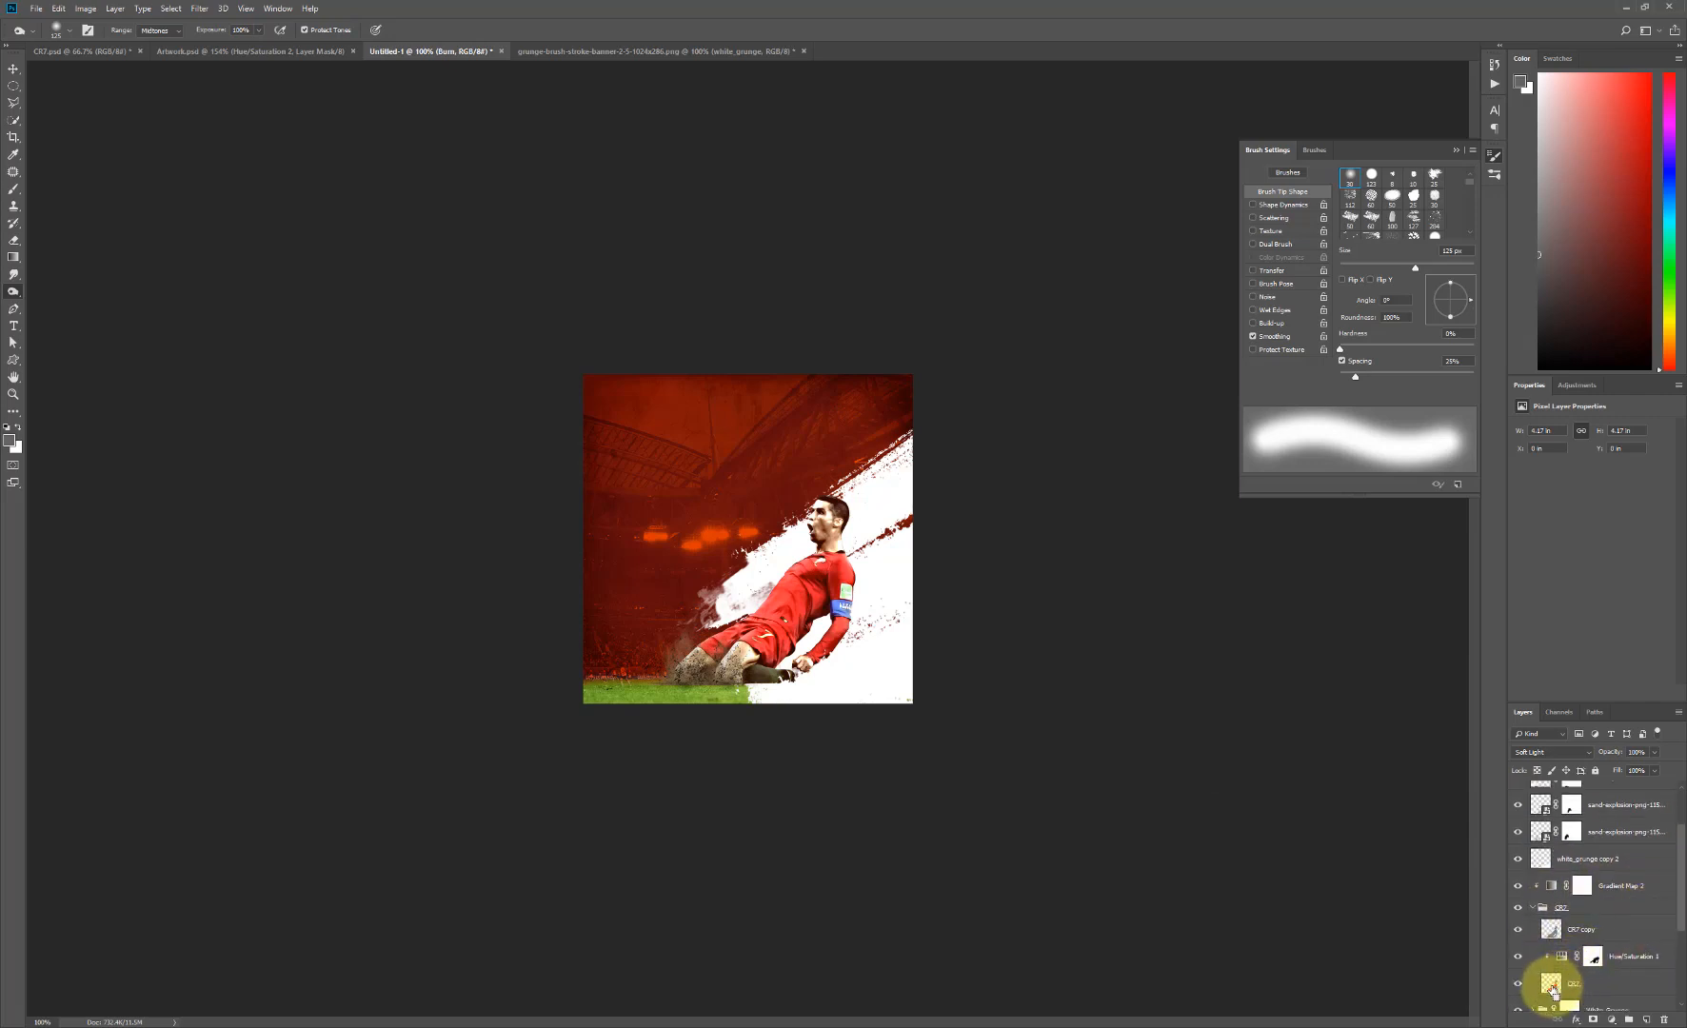
ctrl+click(1552, 990)
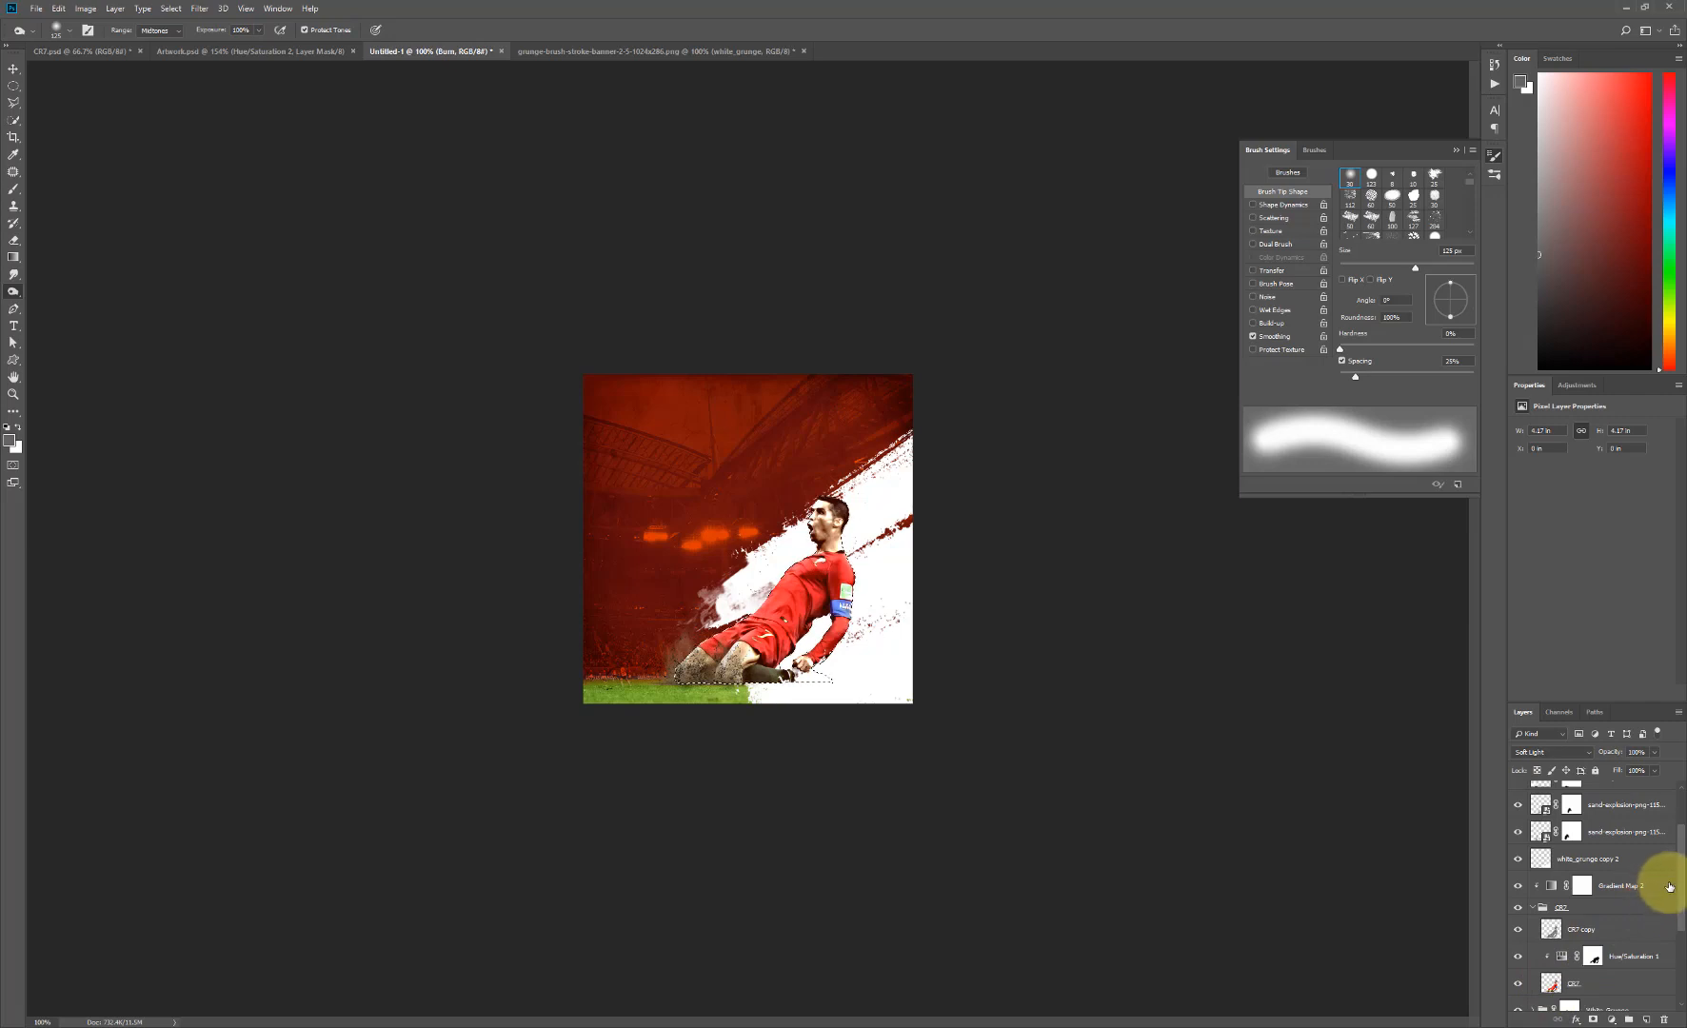
scroll(1679, 843, up, 2)
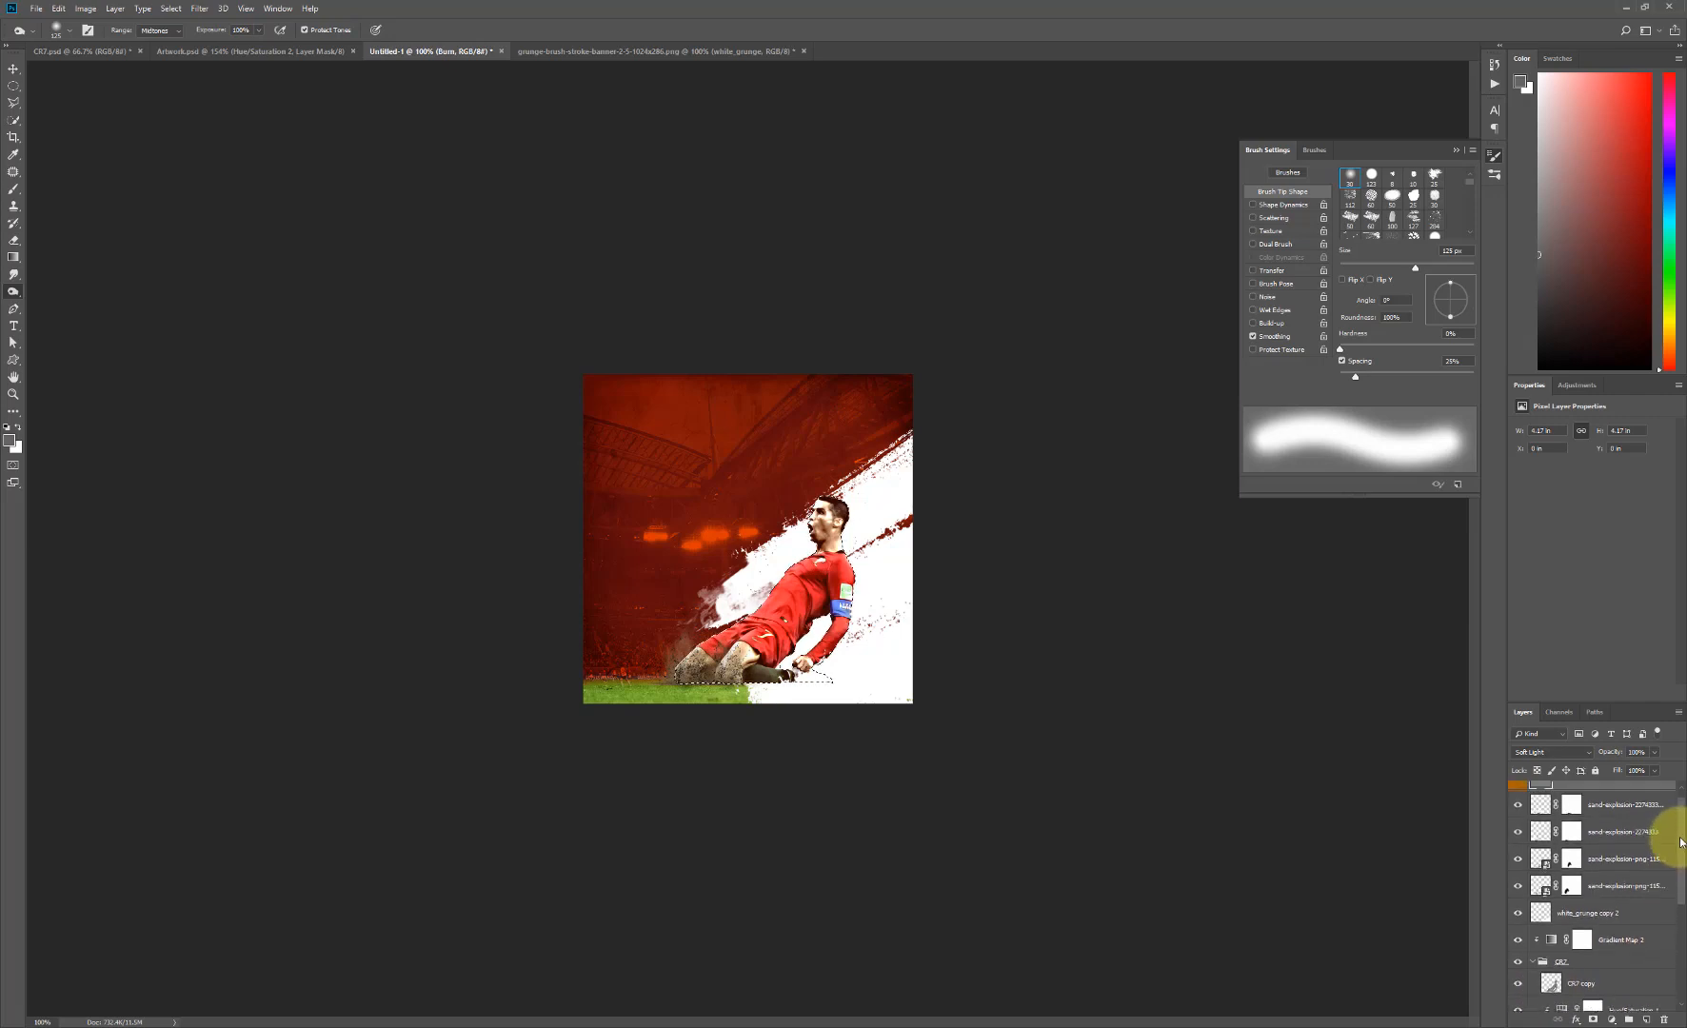
scroll(1676, 857, up, 1)
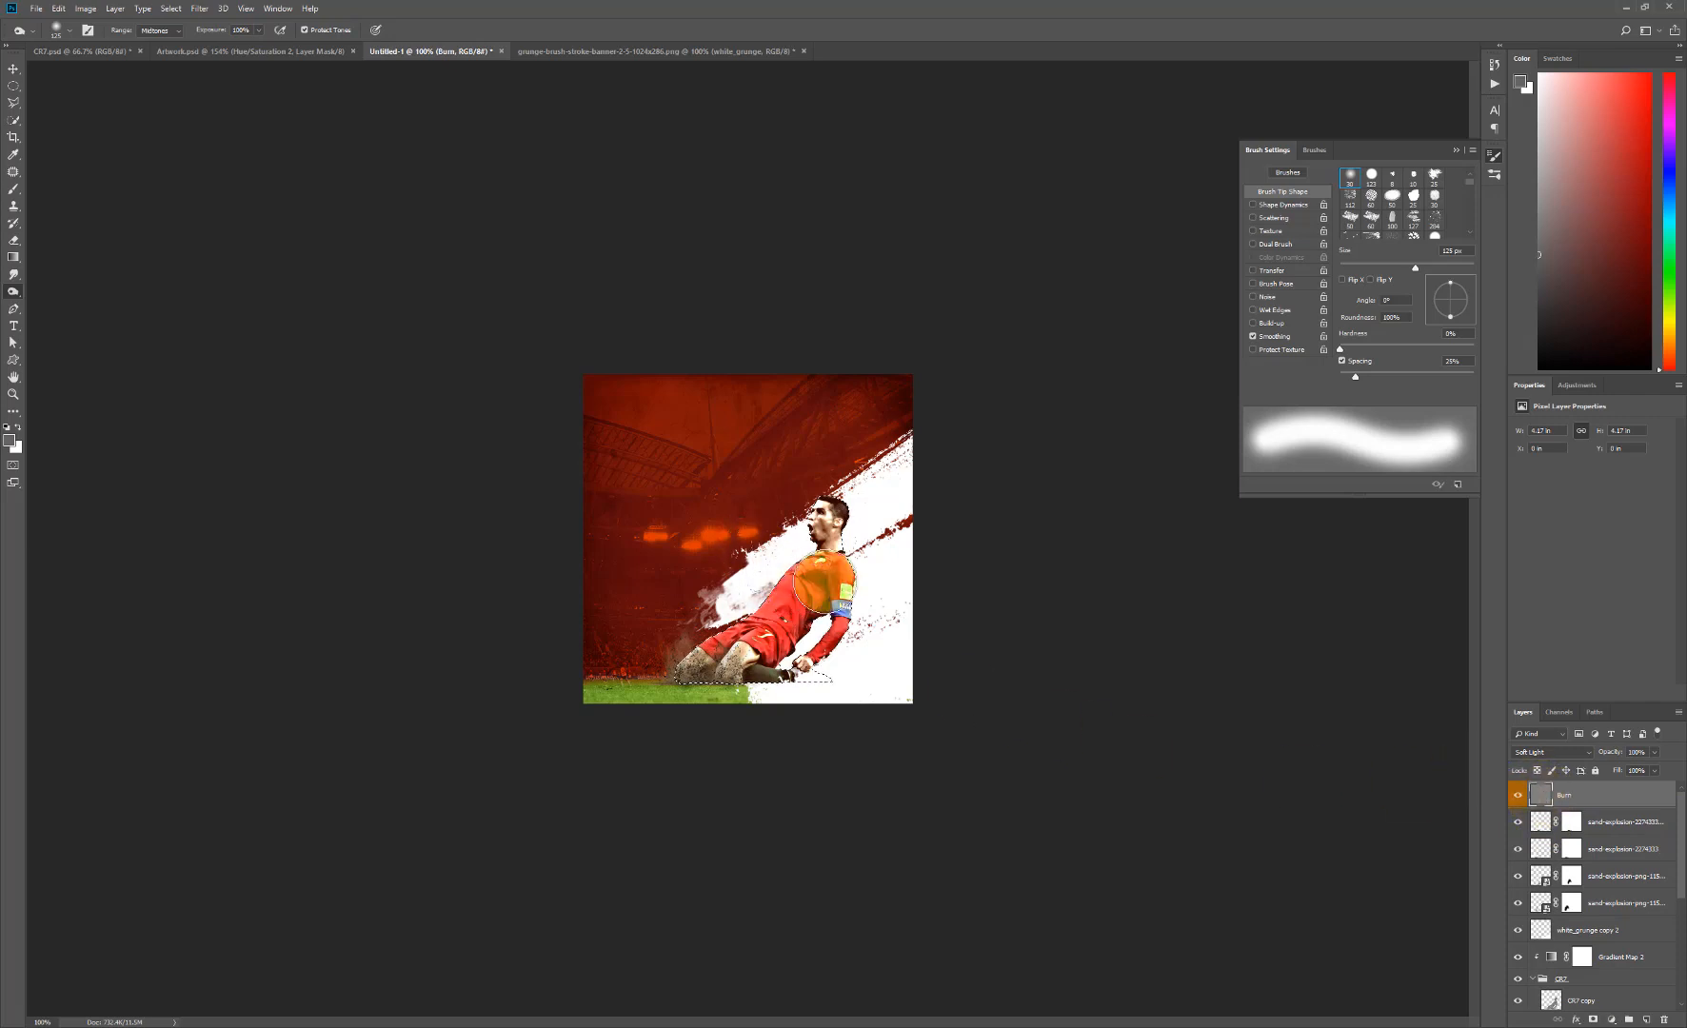
- Burn shadows onto the player's body on the Burn layer, reducing the soft brush to between 60 and 35 px
drag(849, 610, 823, 615)
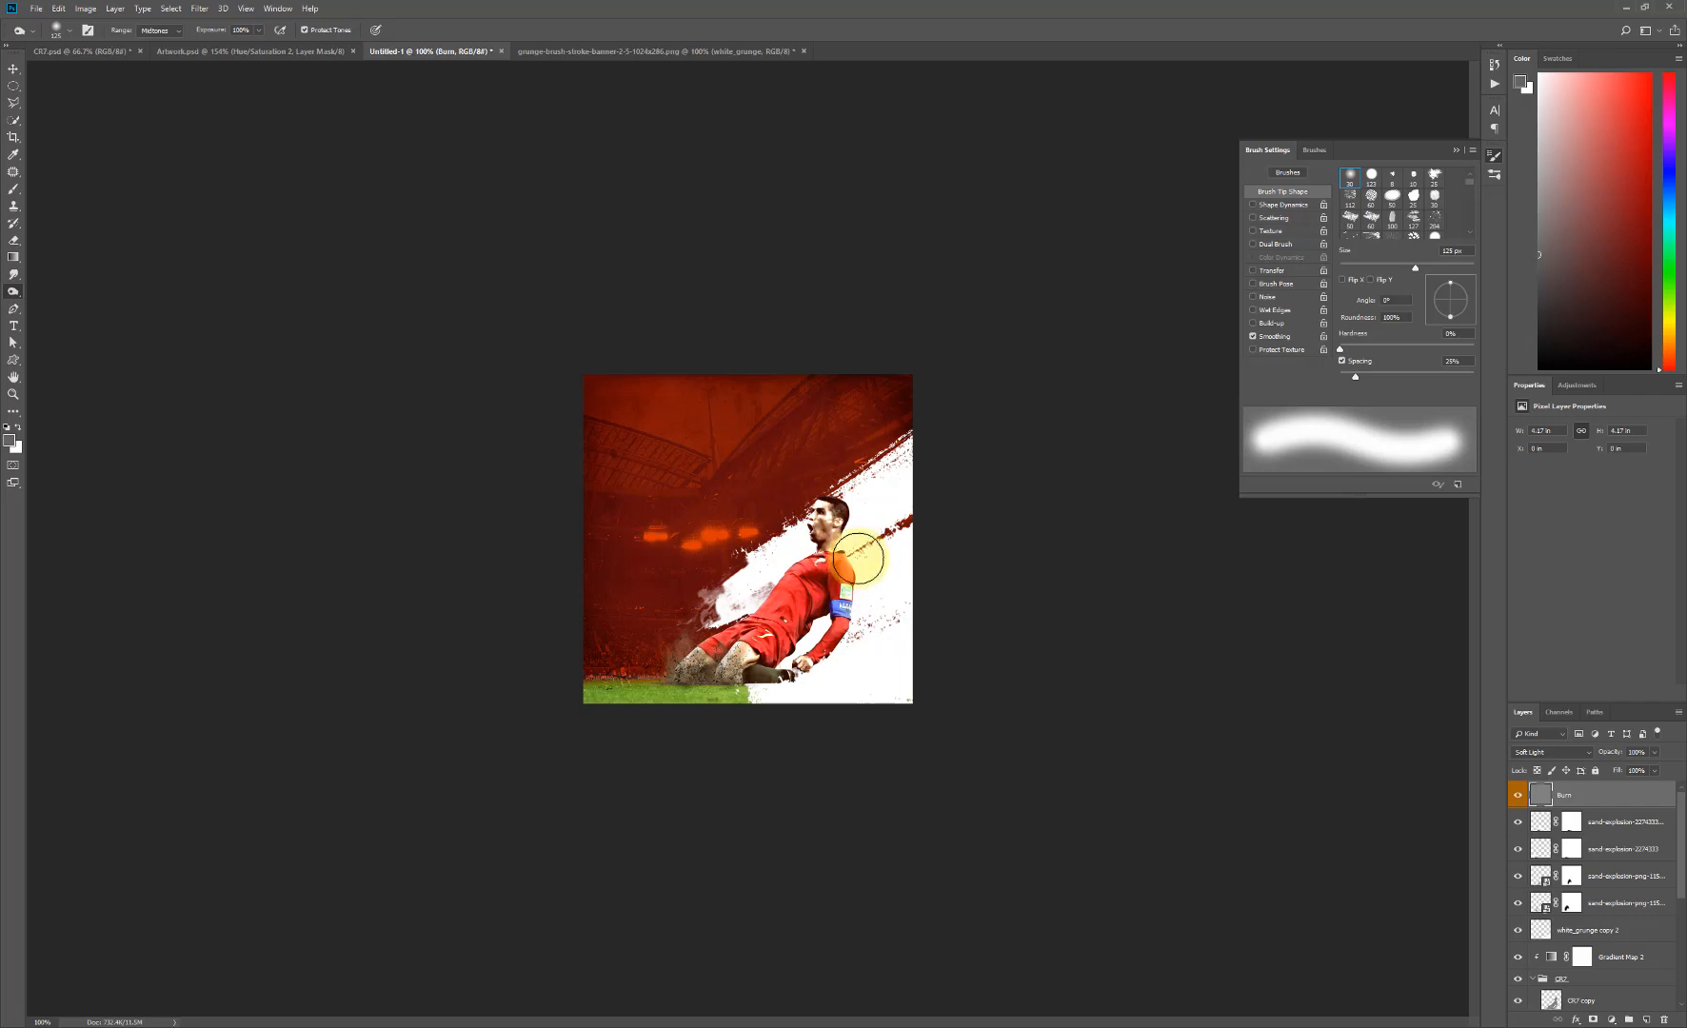
key(bracketleft)
key(bracketleft)
key(bracketleft)
key(bracketleft)
key(bracketleft)
key(bracketleft)
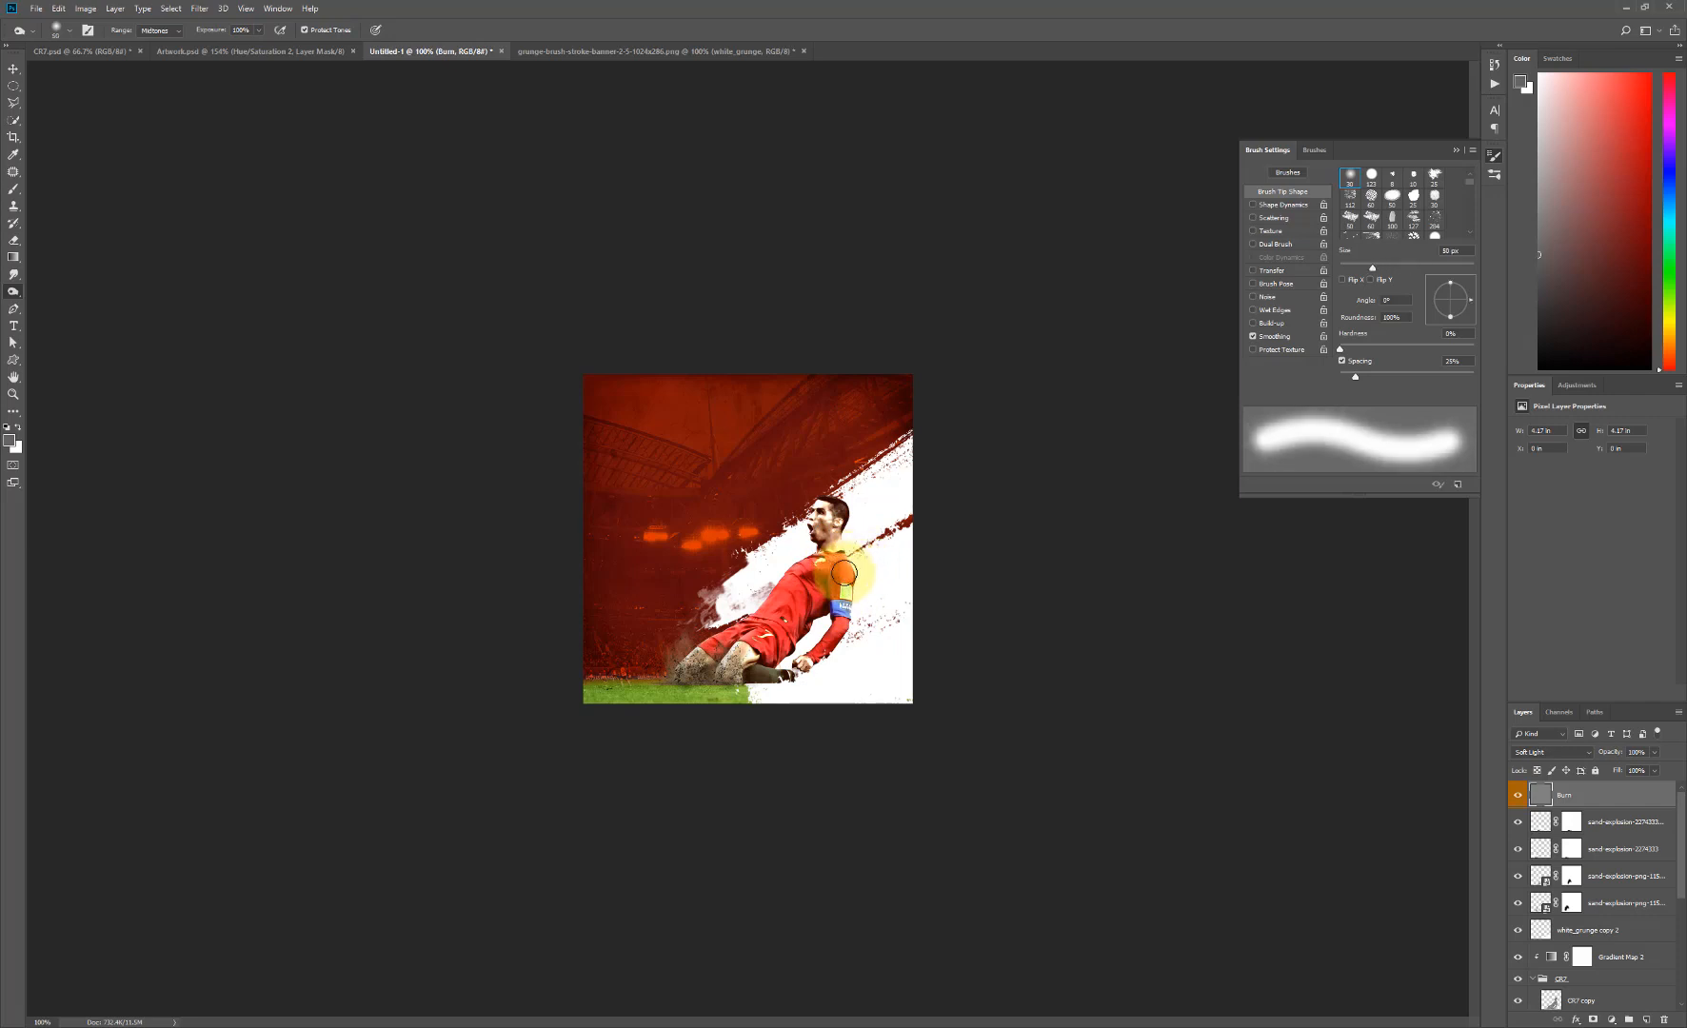
key(bracketright)
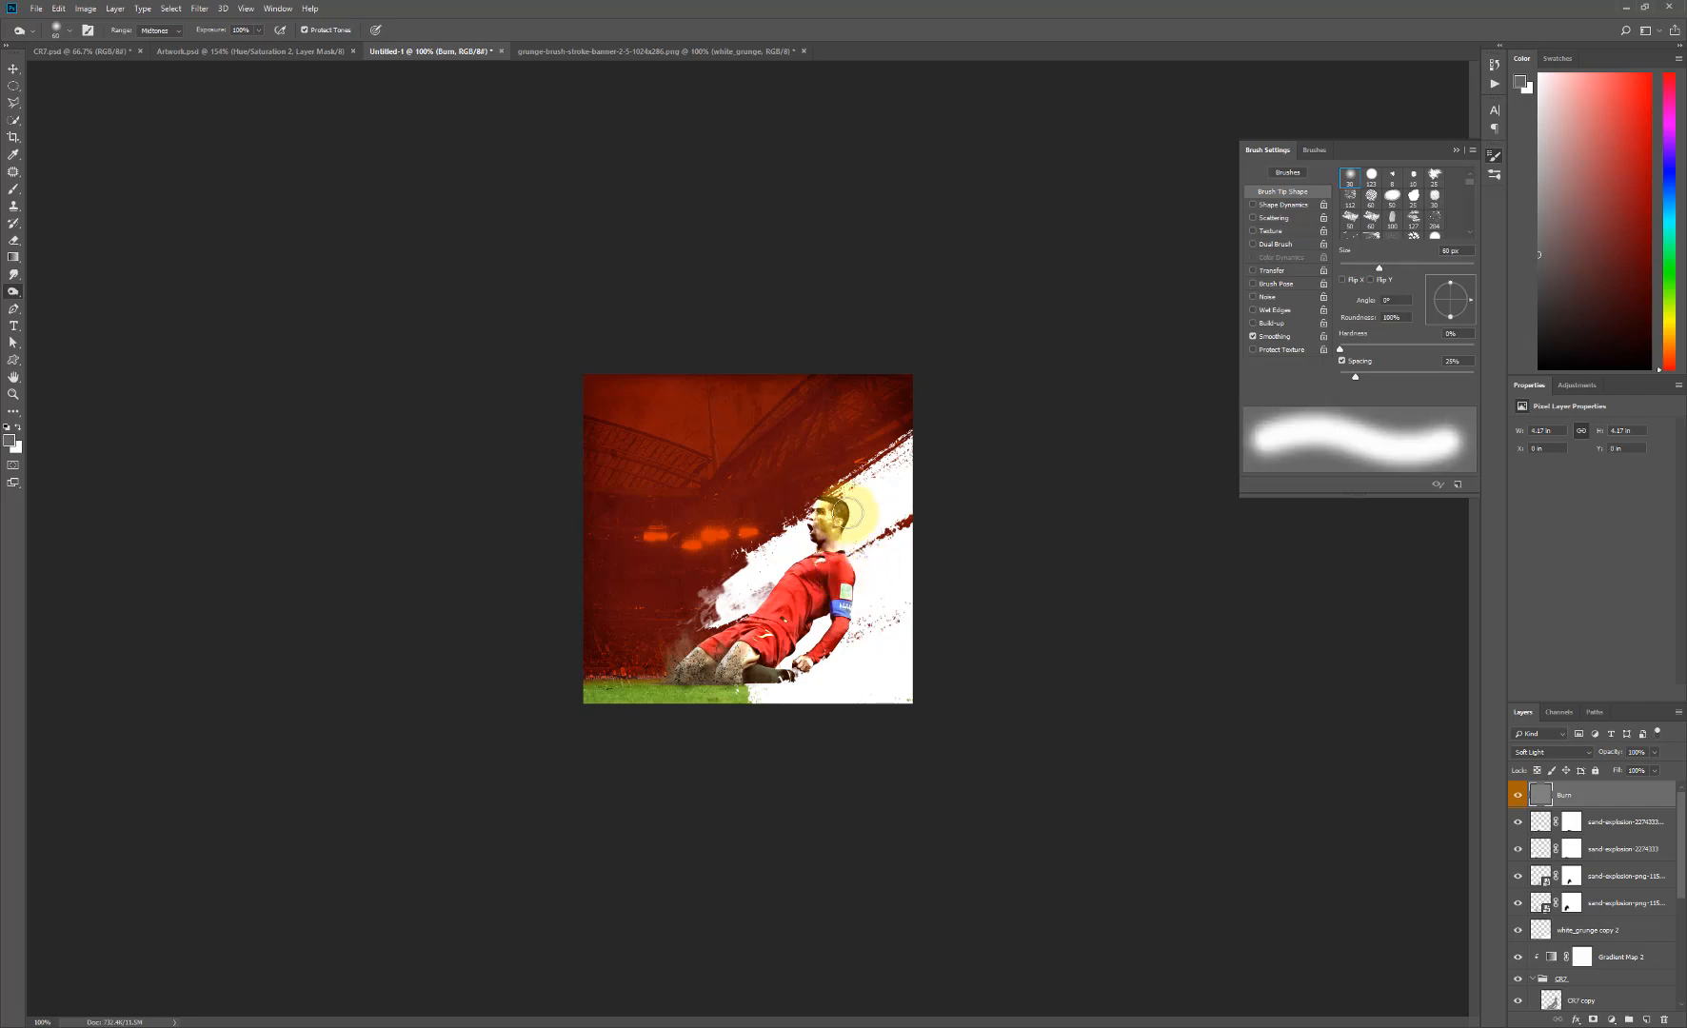
key(bracketleft)
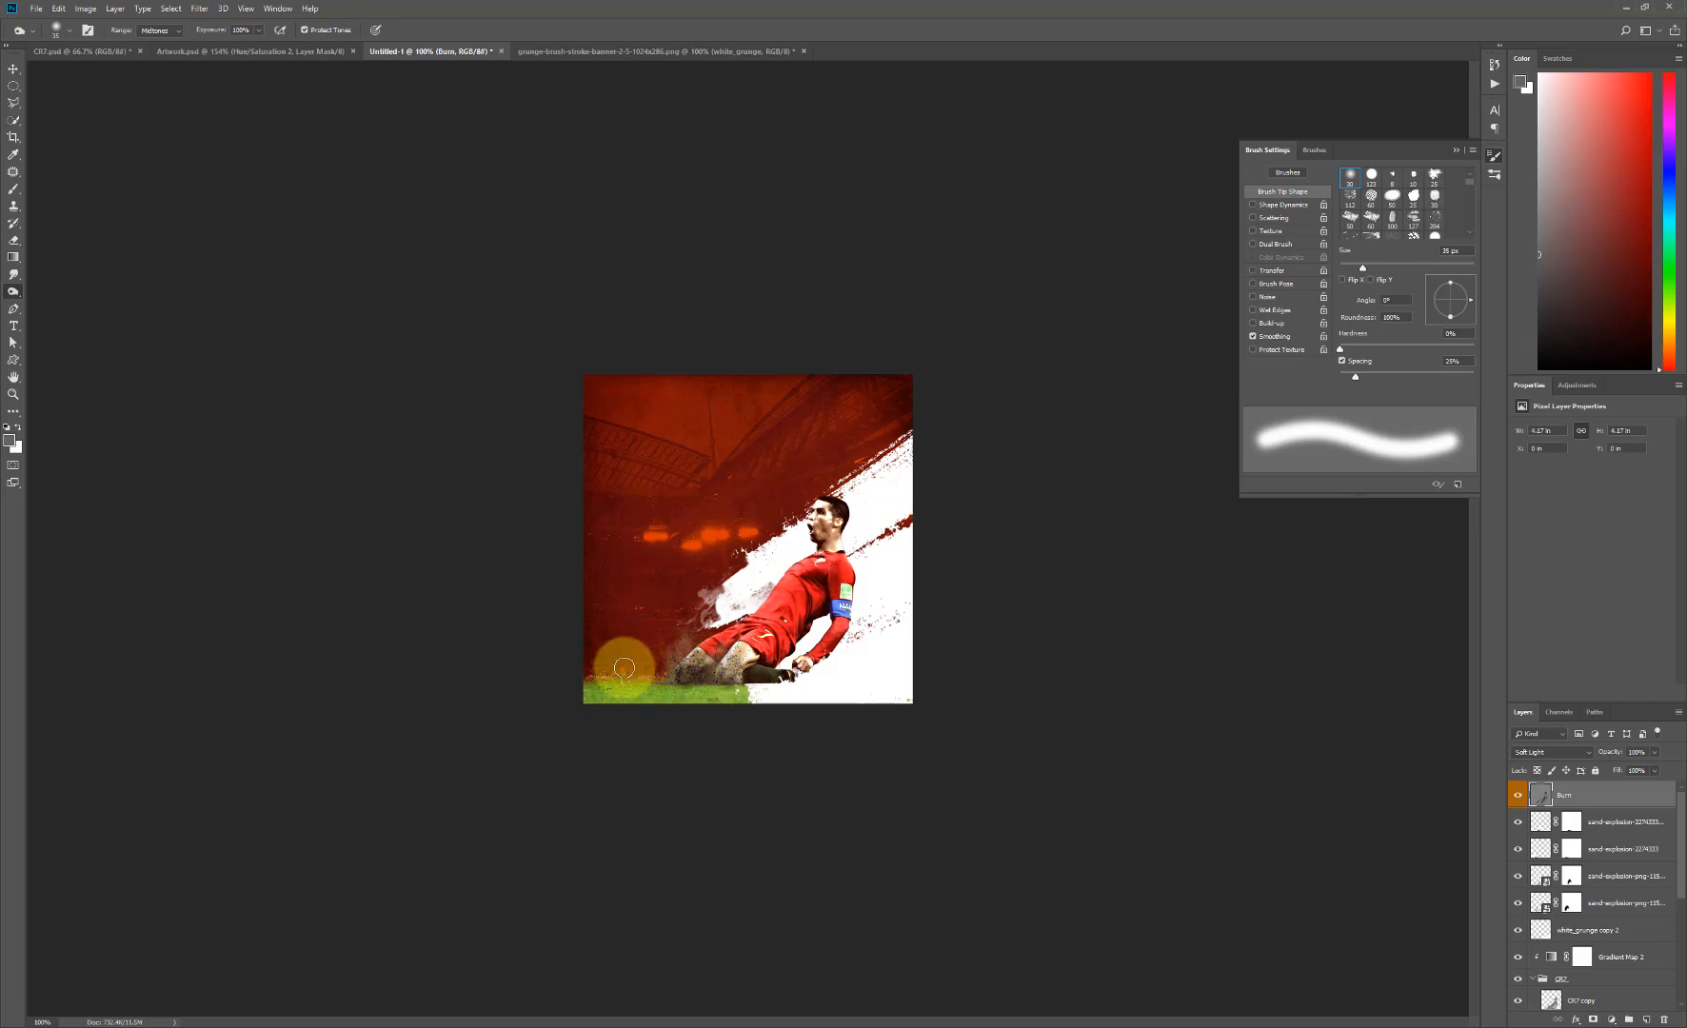
- Burn the grass and the poster's lower-left corner on the Burn layer, enlarging the soft brush to 90 px and beyond
key(bracketright)
key(bracketright)
key(bracketright)
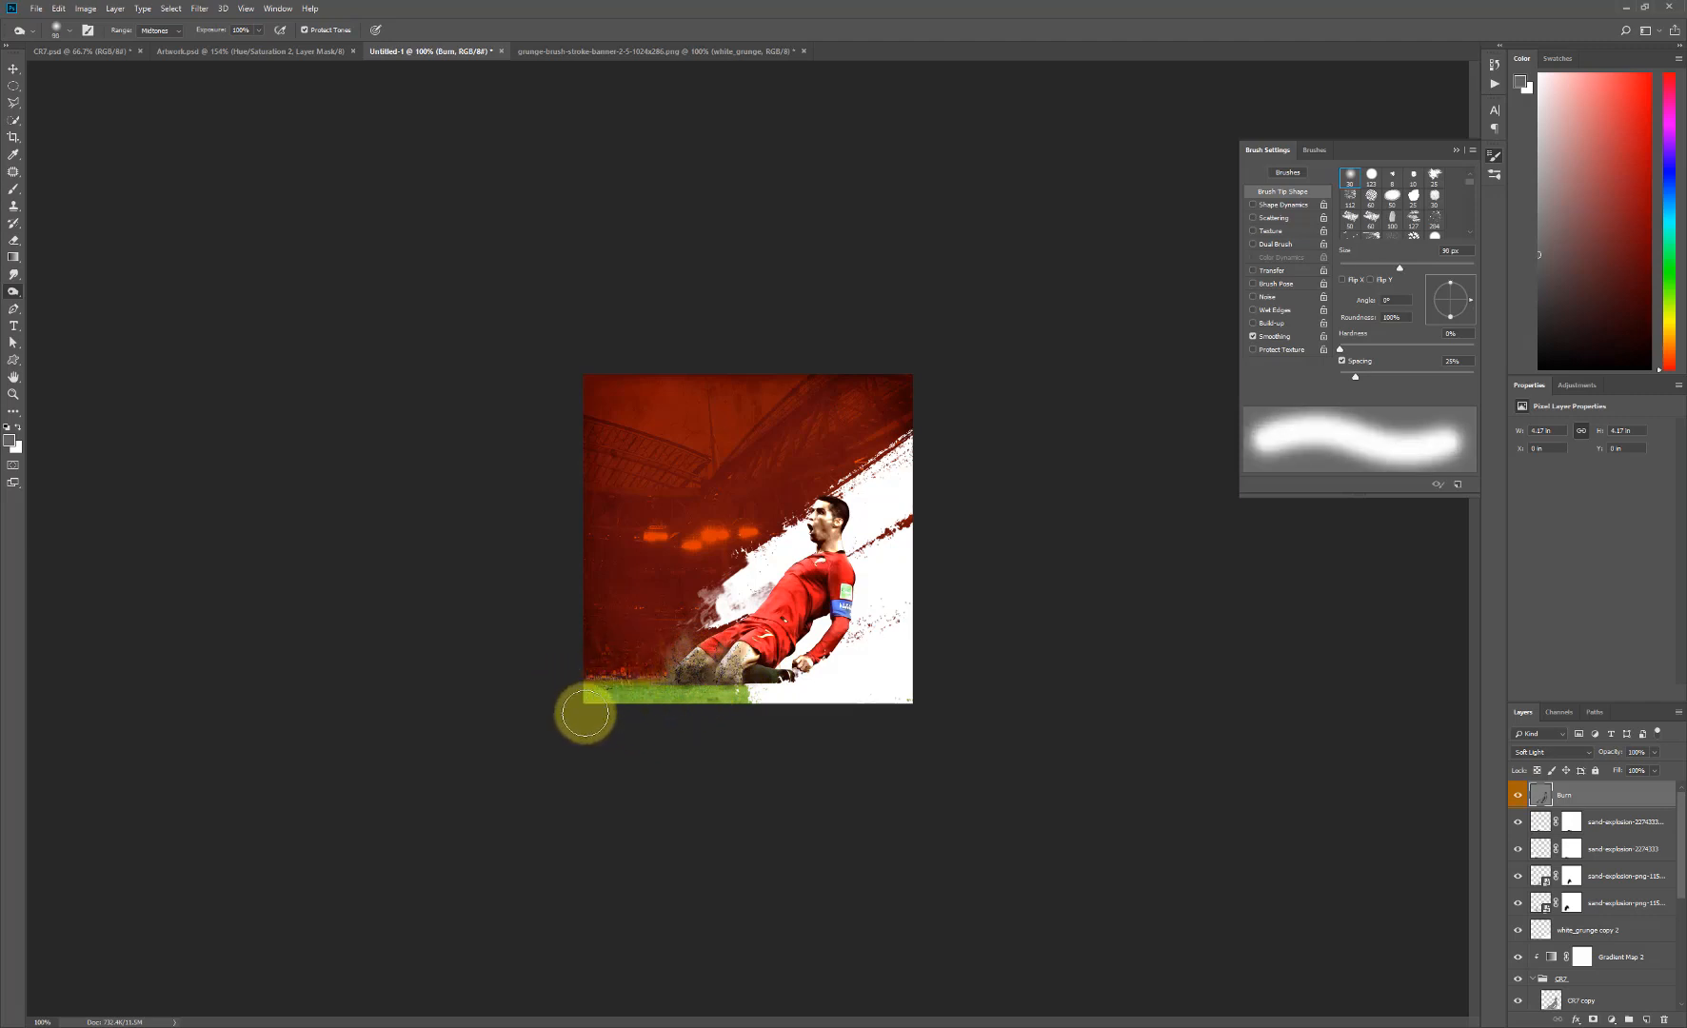
key(bracketright)
key(bracketright)
key(bracketright)
key(bracketright)
key(bracketright)
key(bracketright)
key(bracketright)
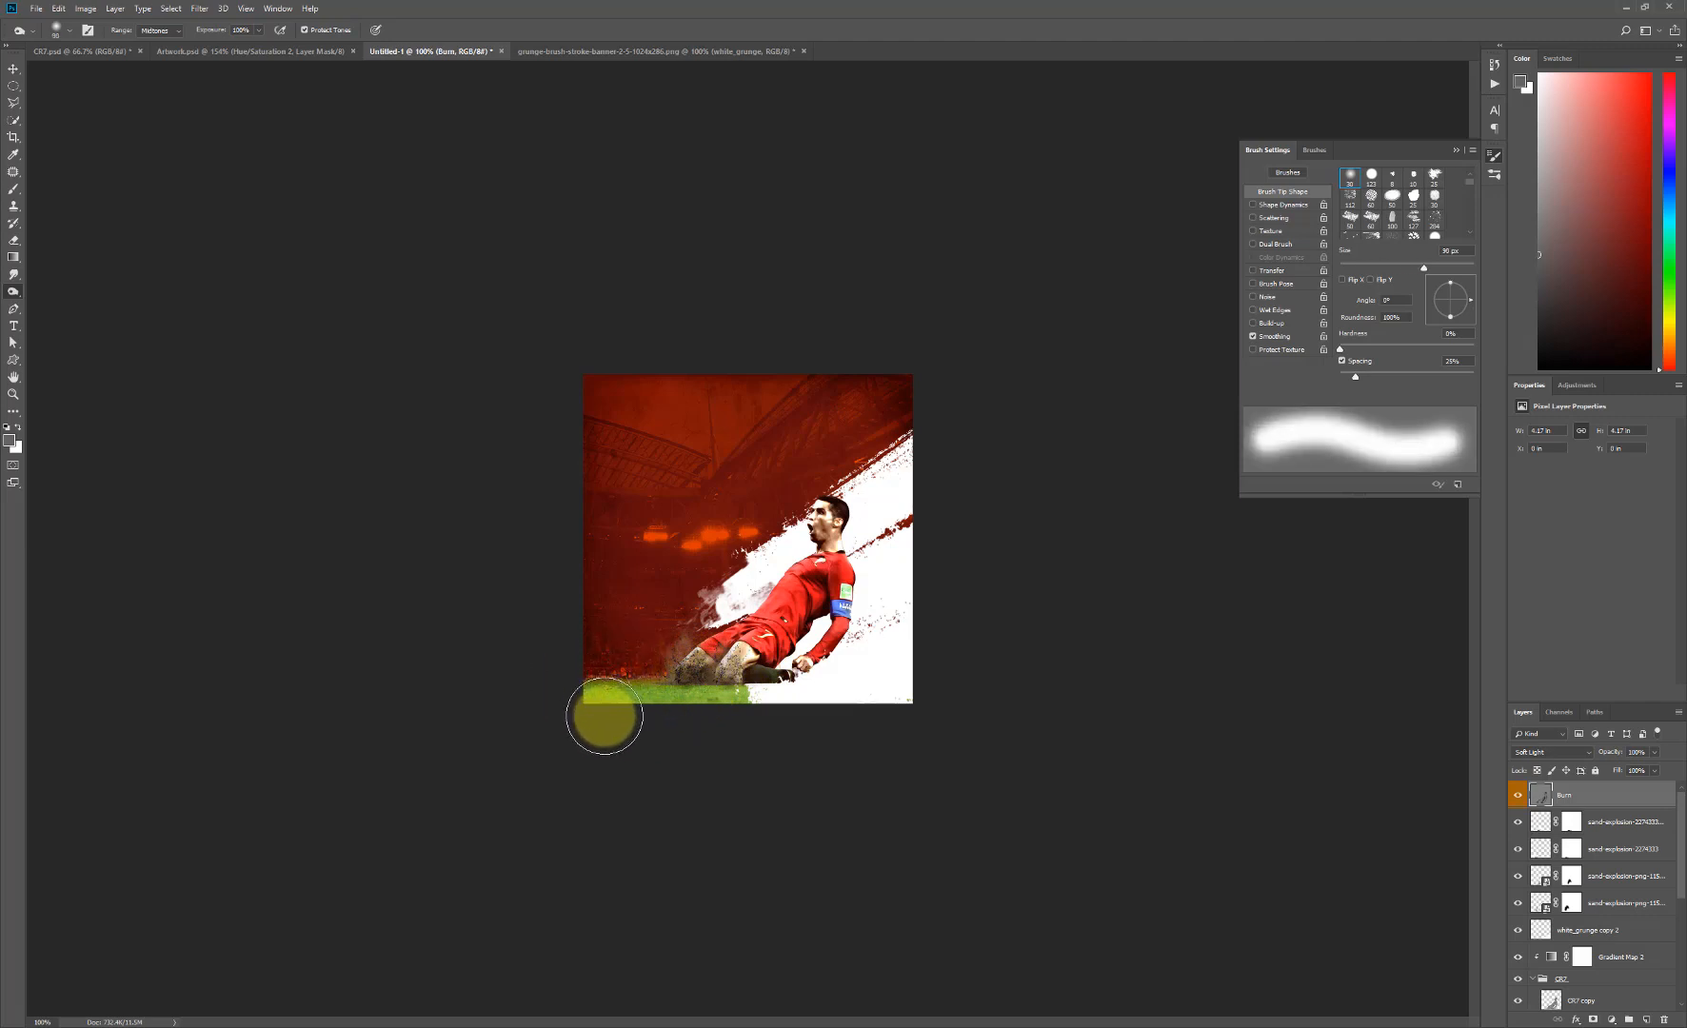
key(bracketright)
key(bracketright)
key(bracketright)
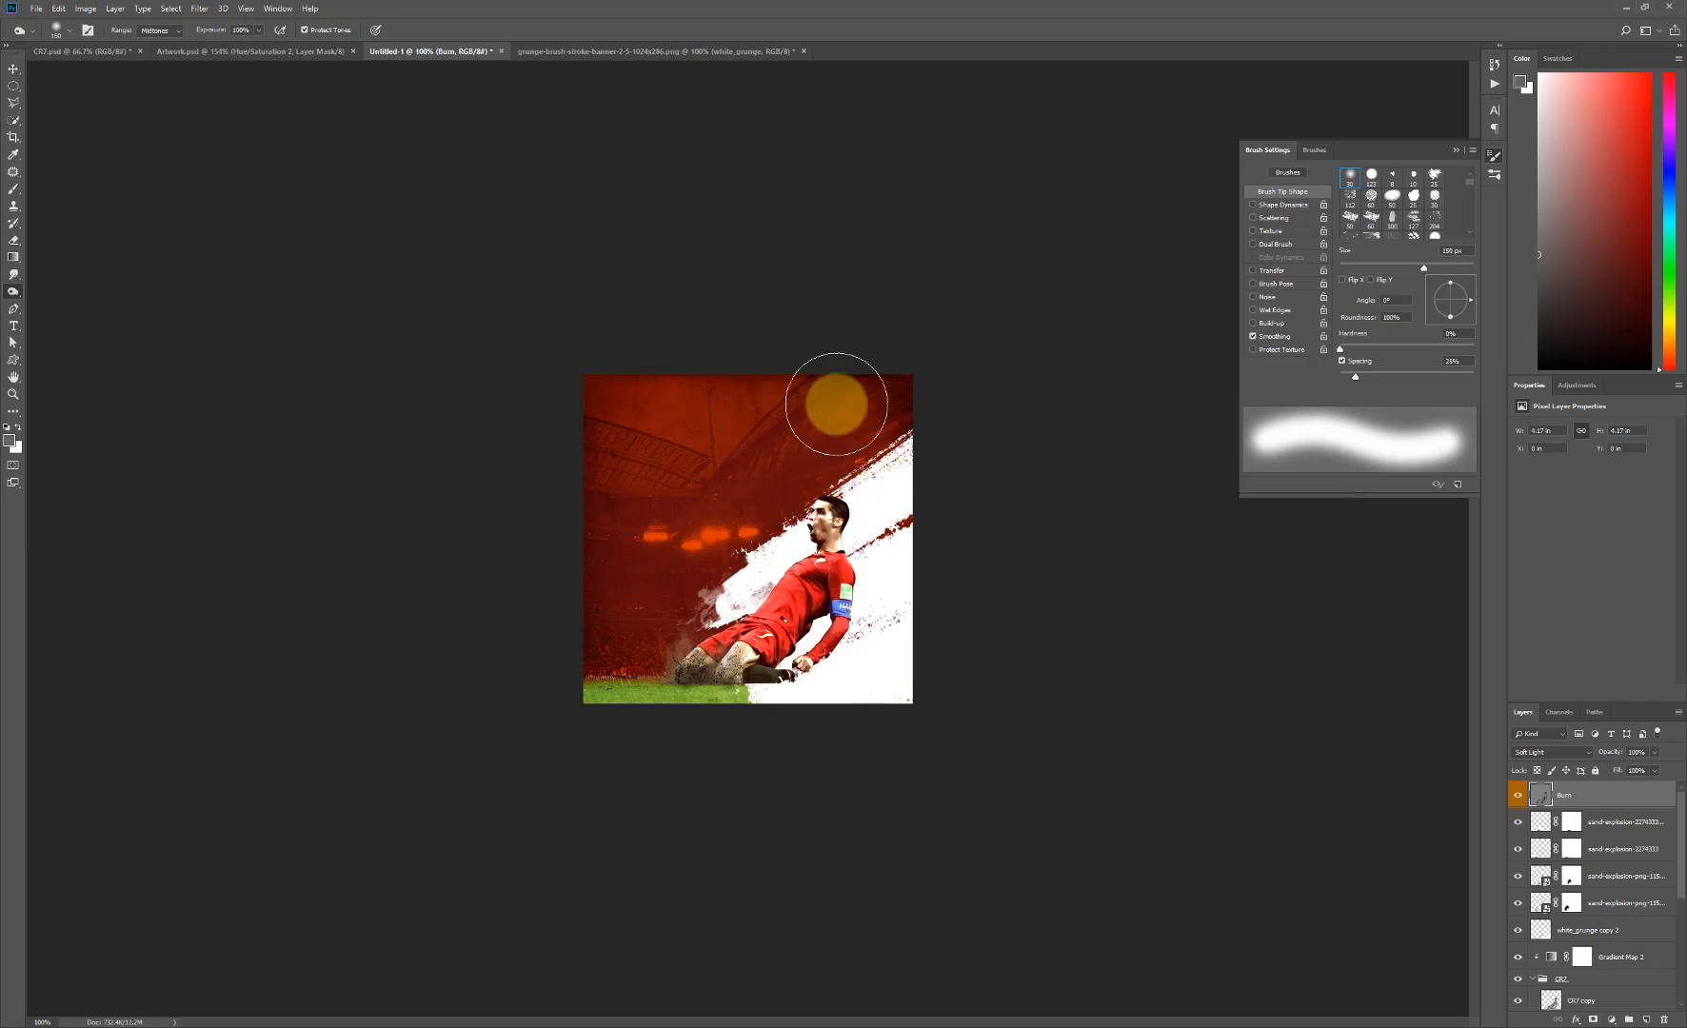
- Darken the poster's upper-right edges on the Burn layer with the brush enlarged to 300 px and reduced to 200 px
key(bracketright)
key(bracketright)
key(bracketright)
key(bracketright)
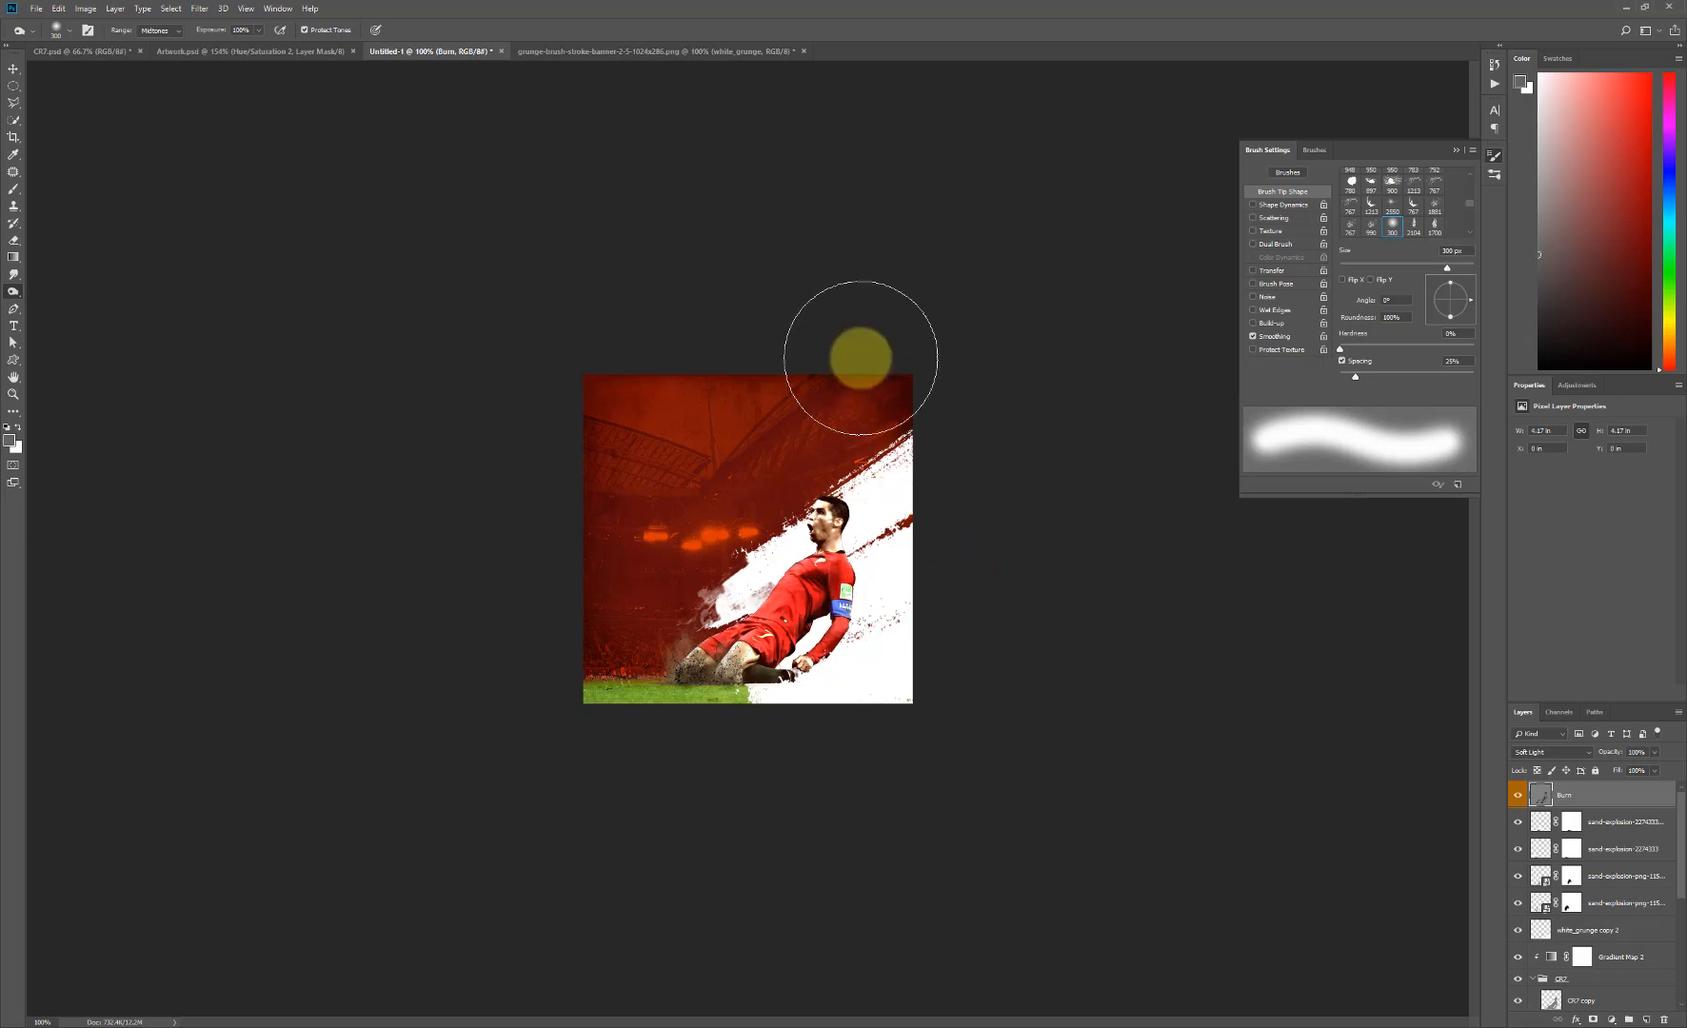
key(bracketleft)
key(bracketleft)
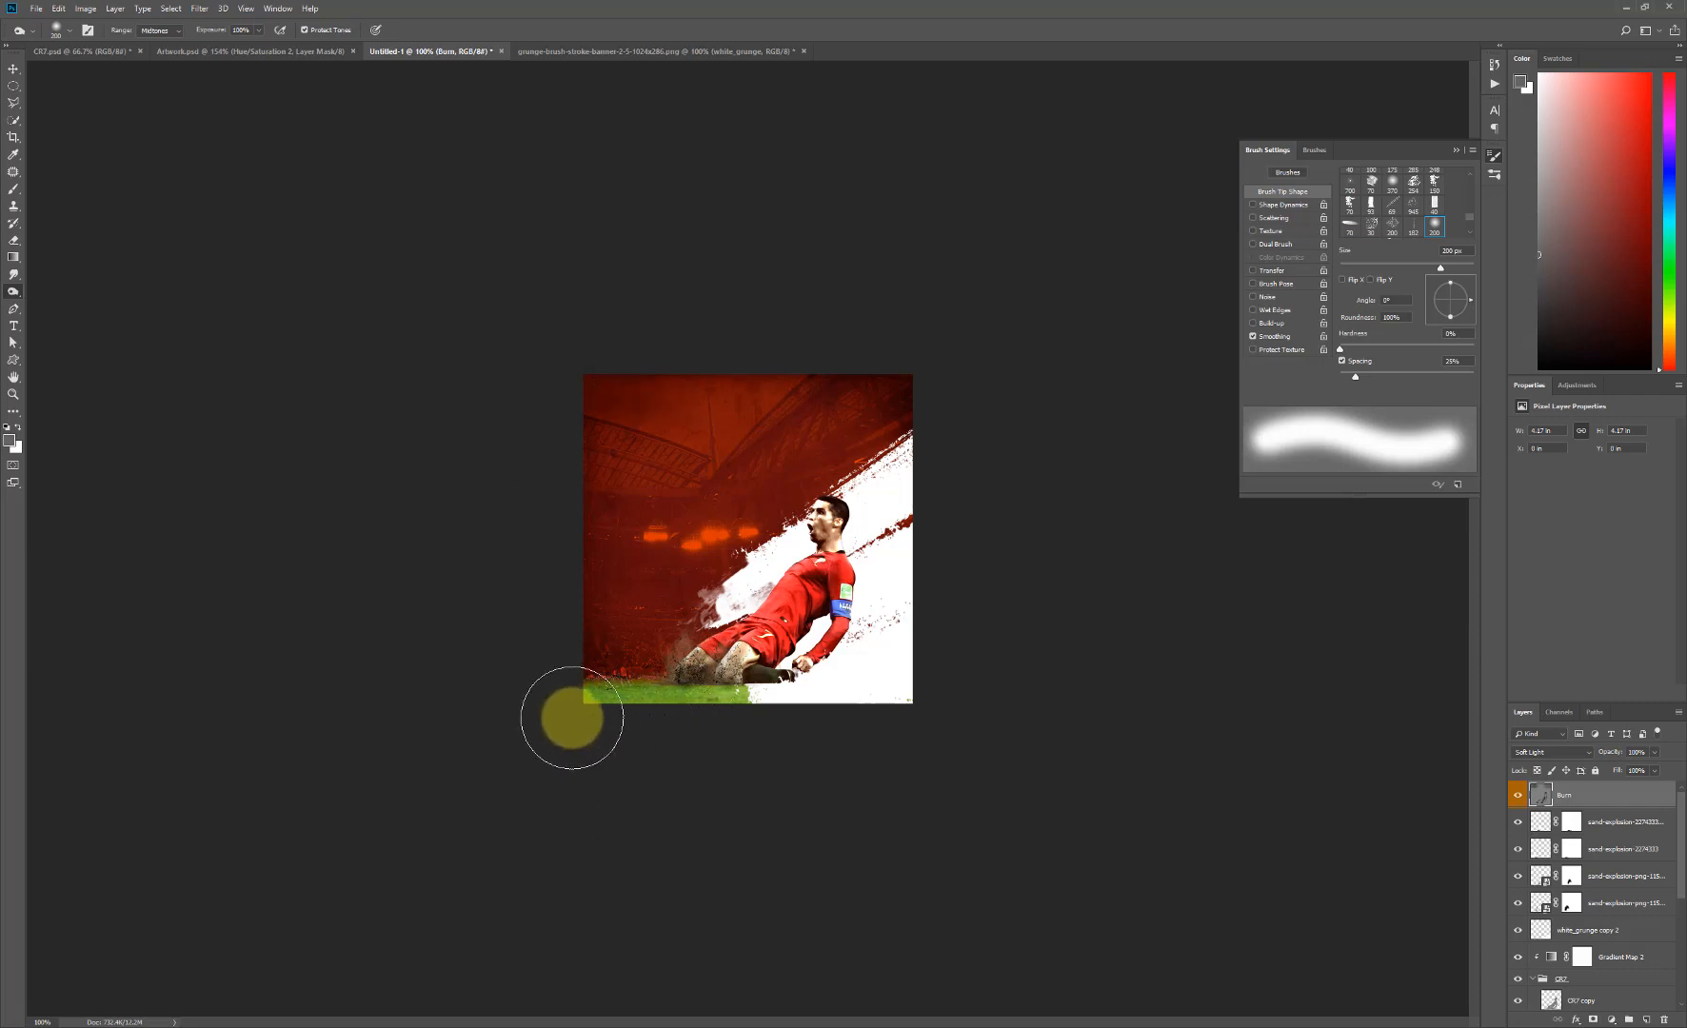
- Add a Hue/Saturation adjustment above the Burn layer and raise its saturation to about +6
click(1576, 387)
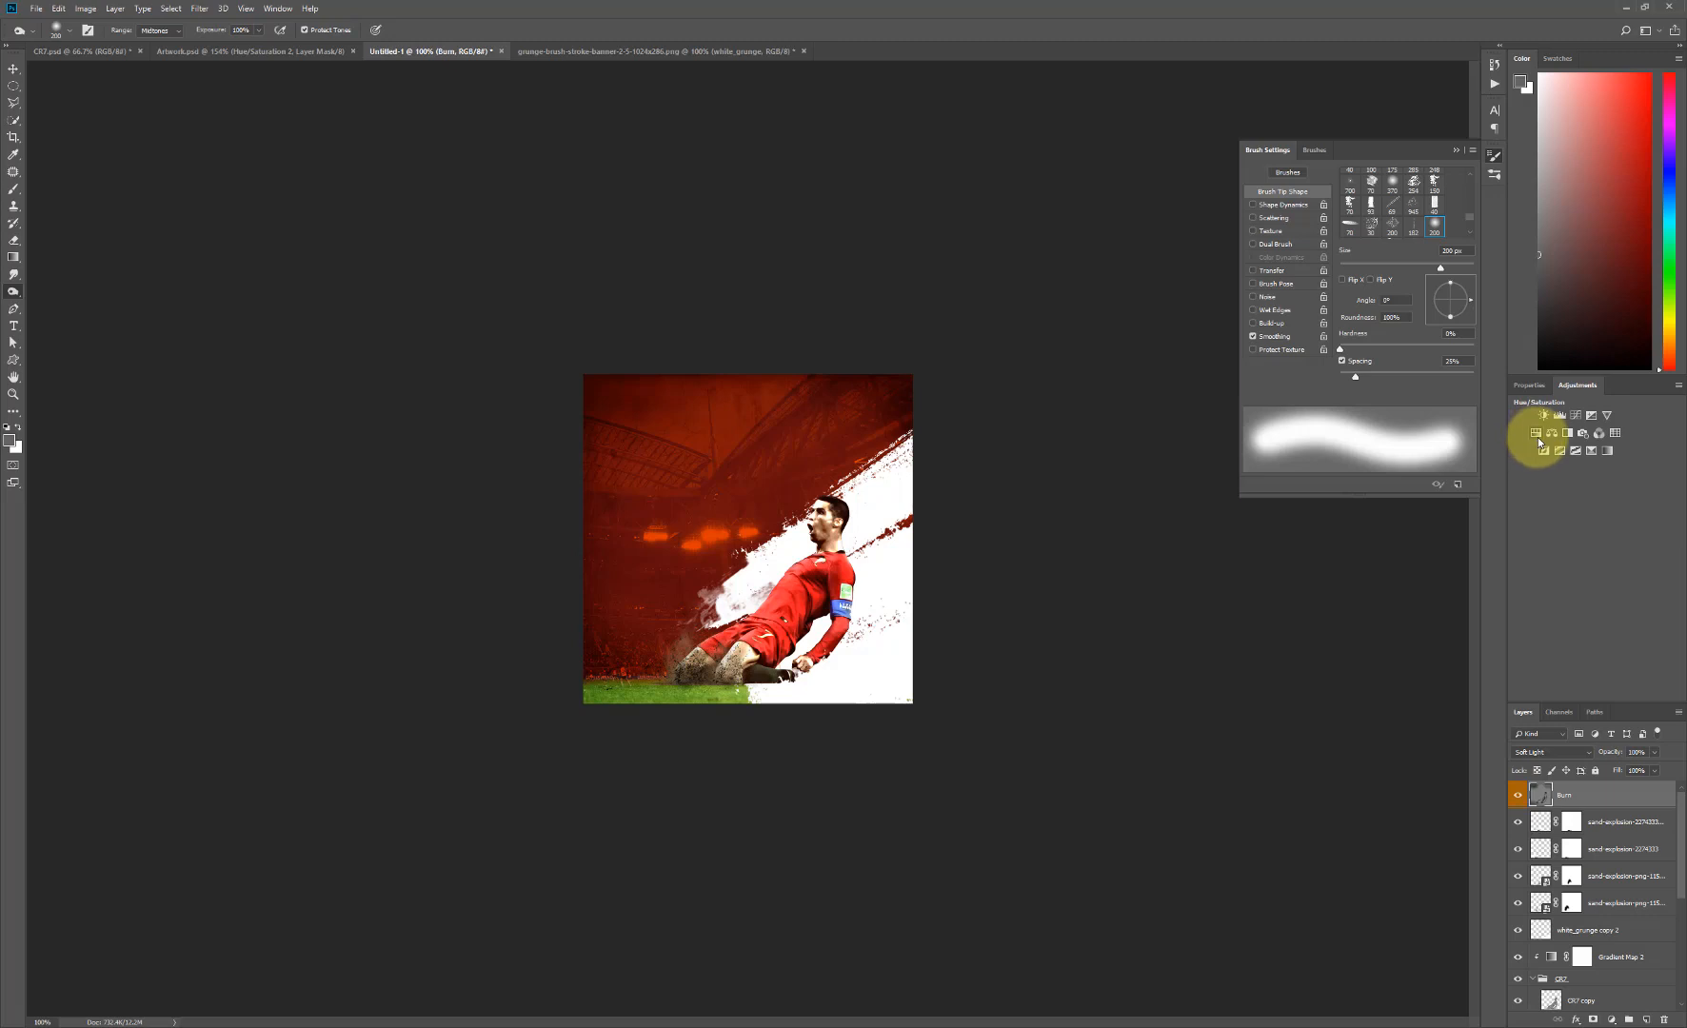
click(1536, 437)
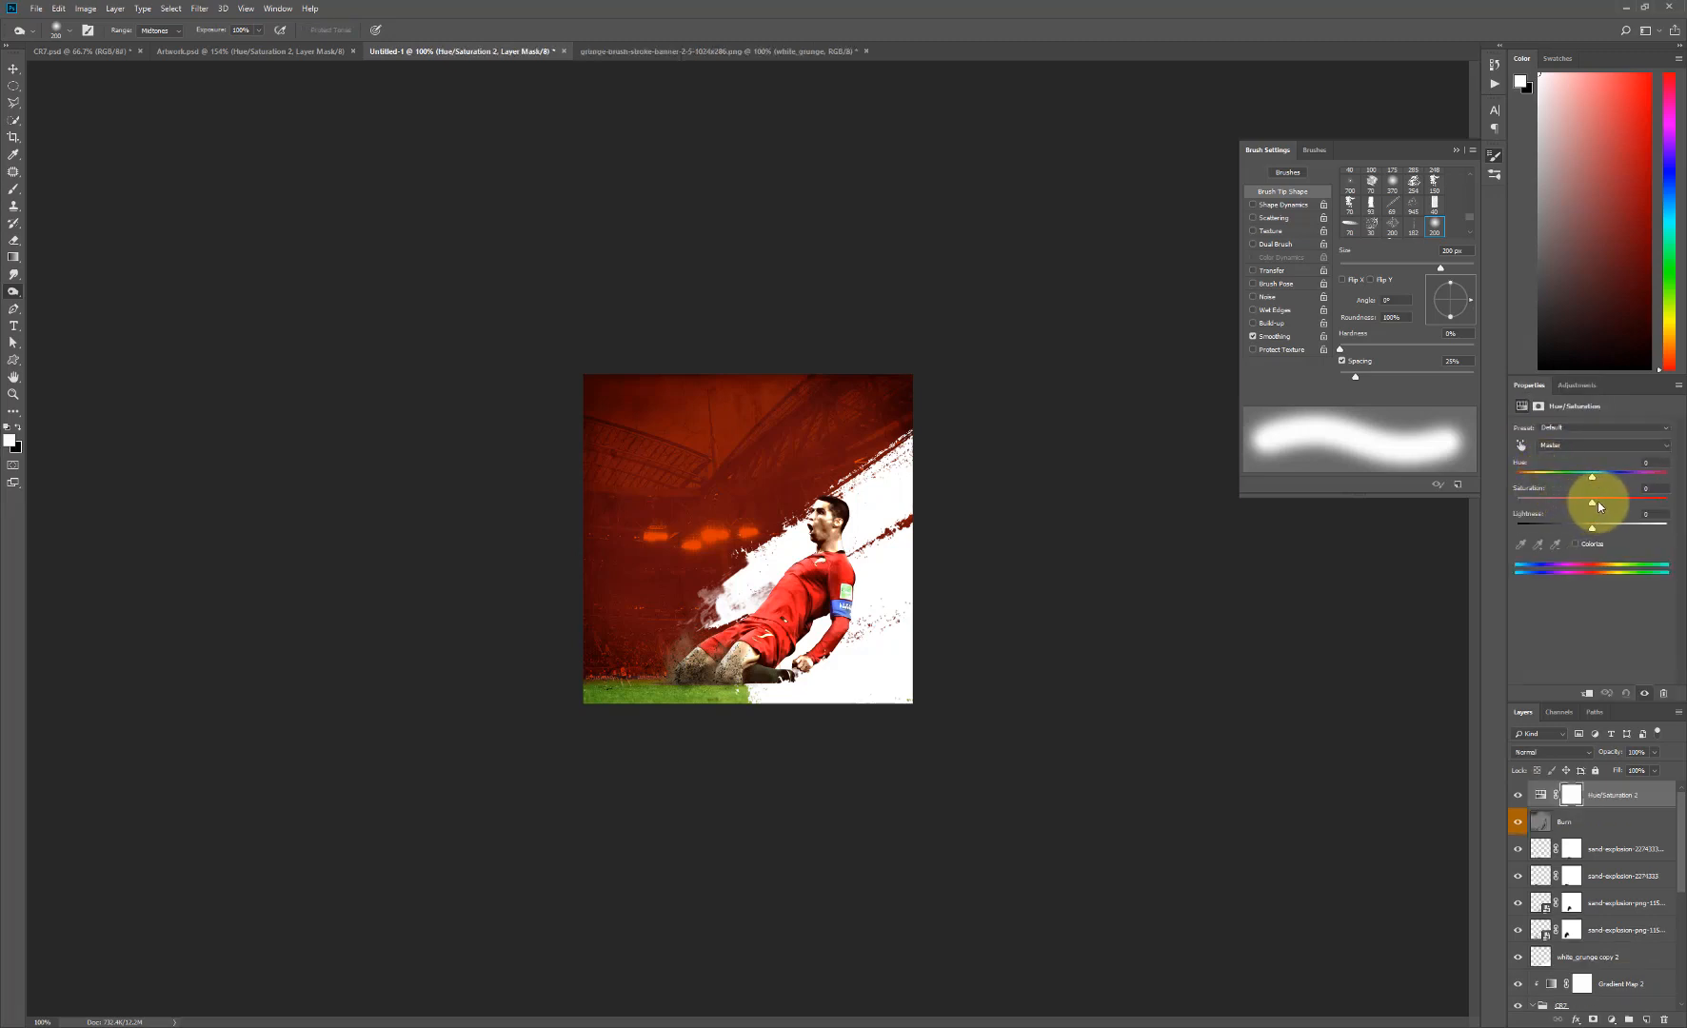
drag(1592, 502, 1601, 502)
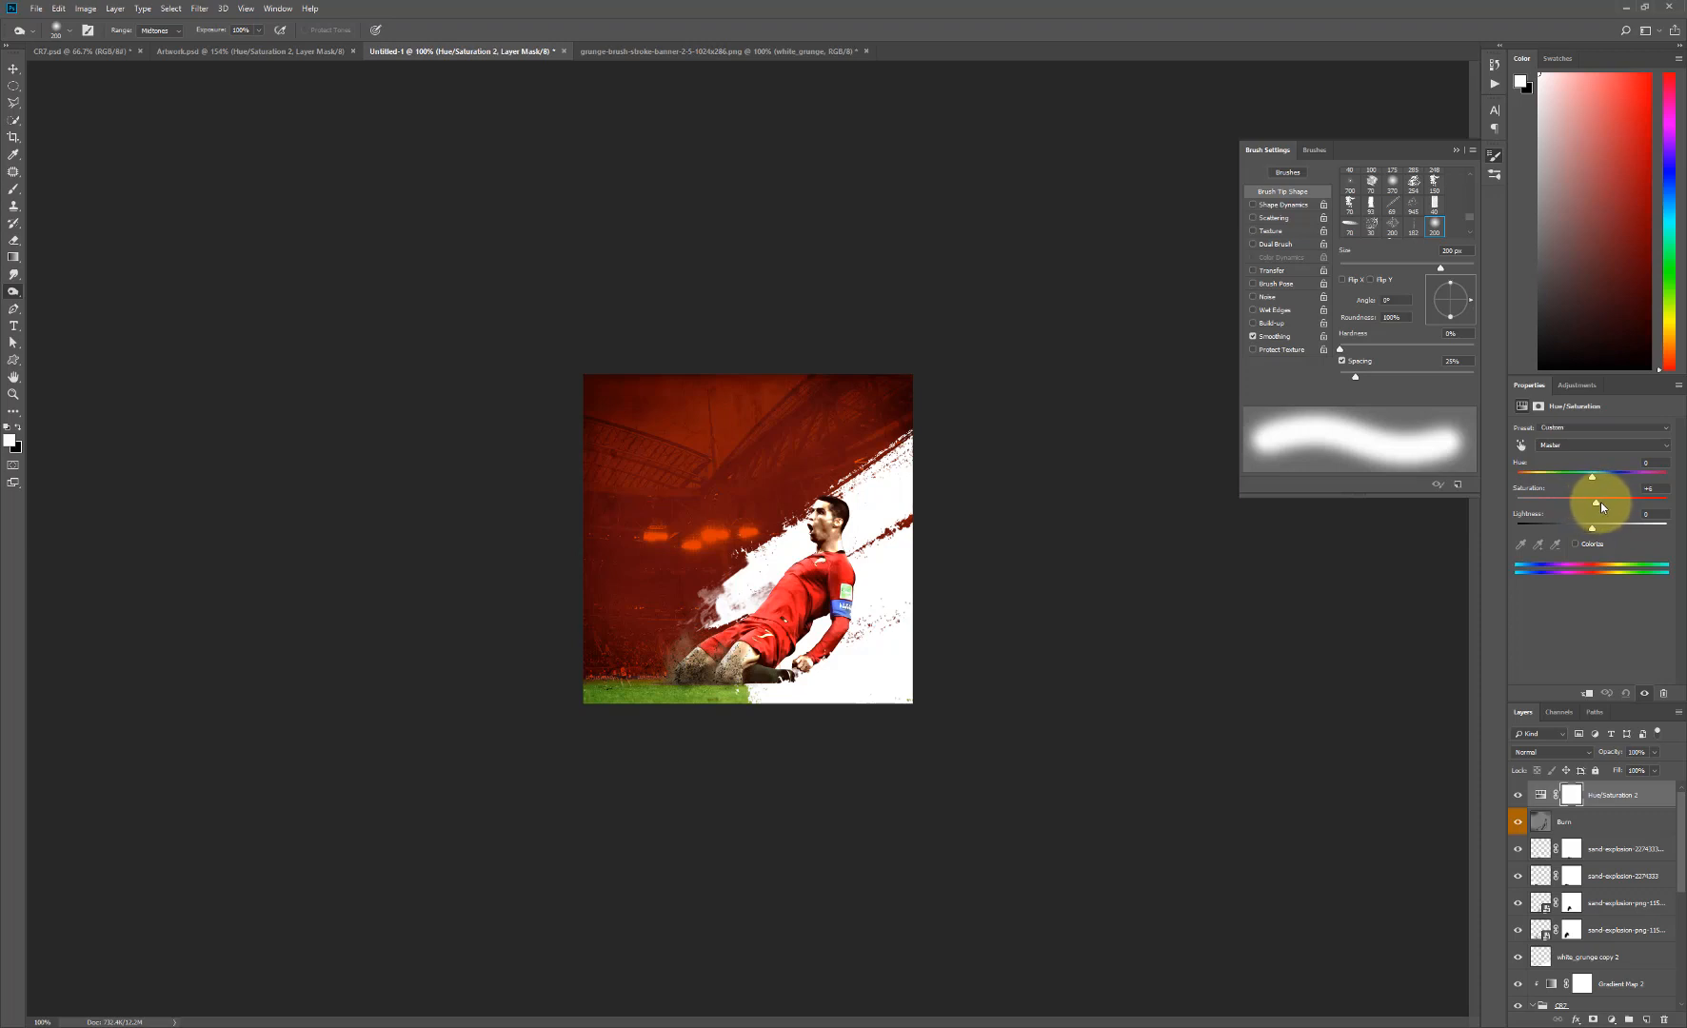
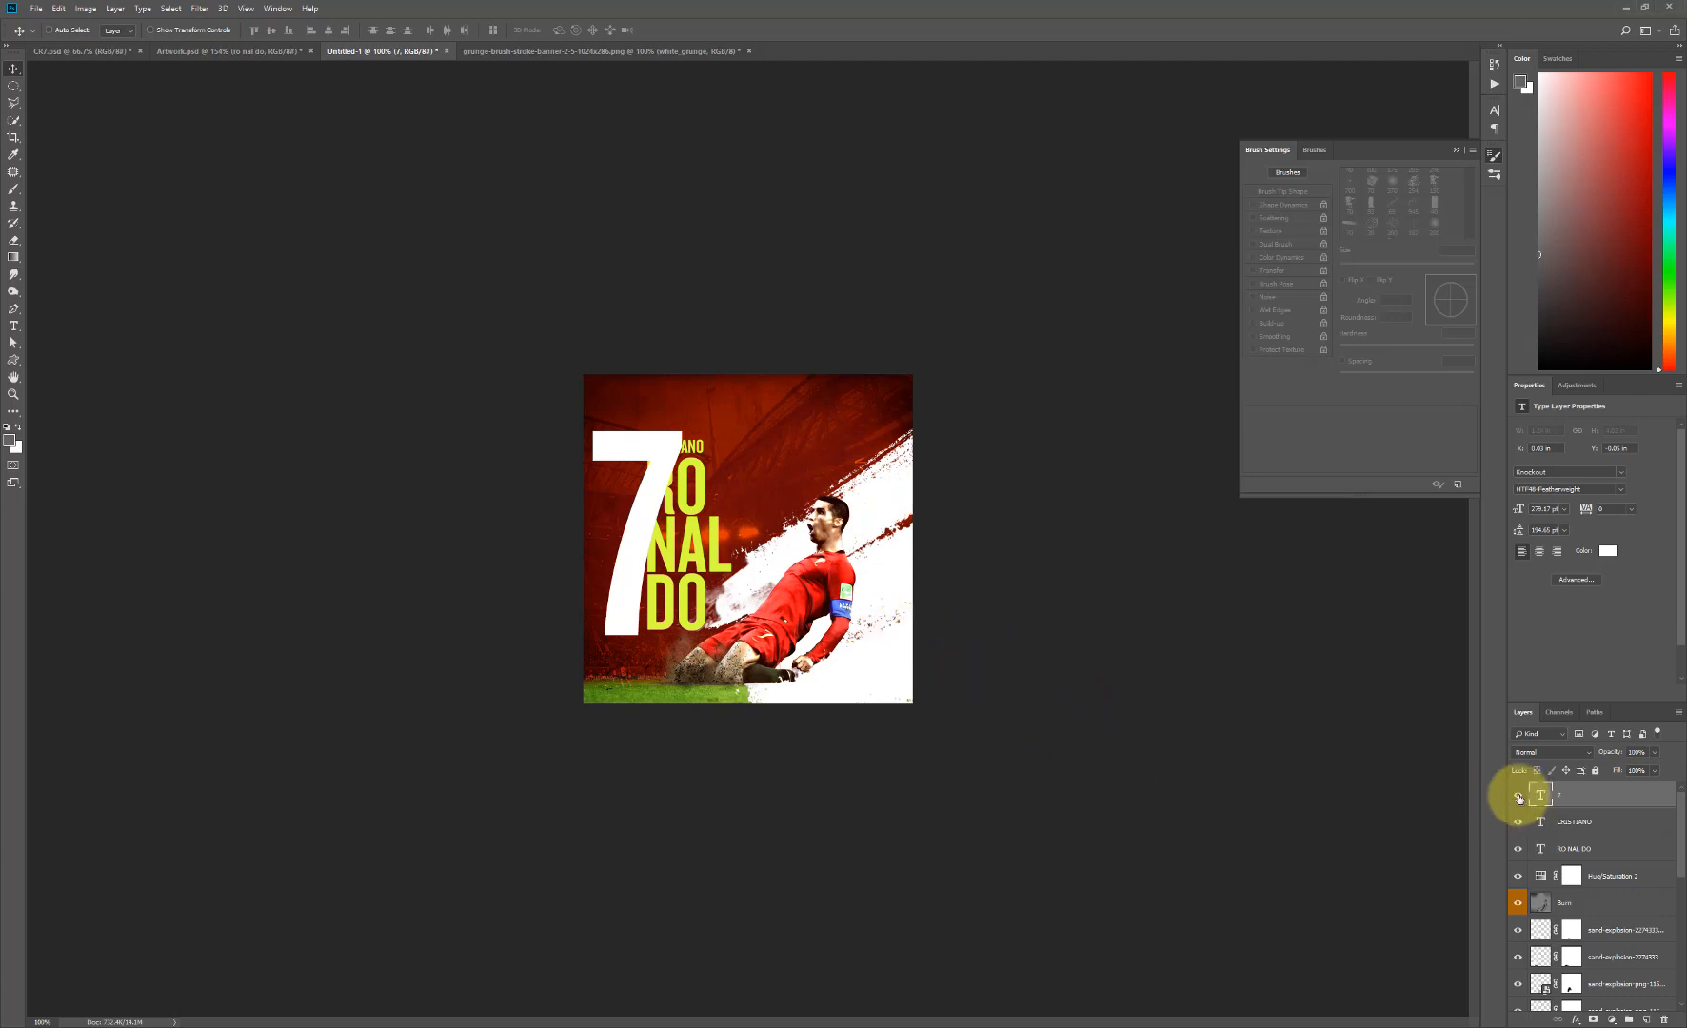
- Hide the 7, CRISTIANO and RO NAL DO text layers and set the foreground color to gray 666666
drag(1519, 795, 1517, 850)
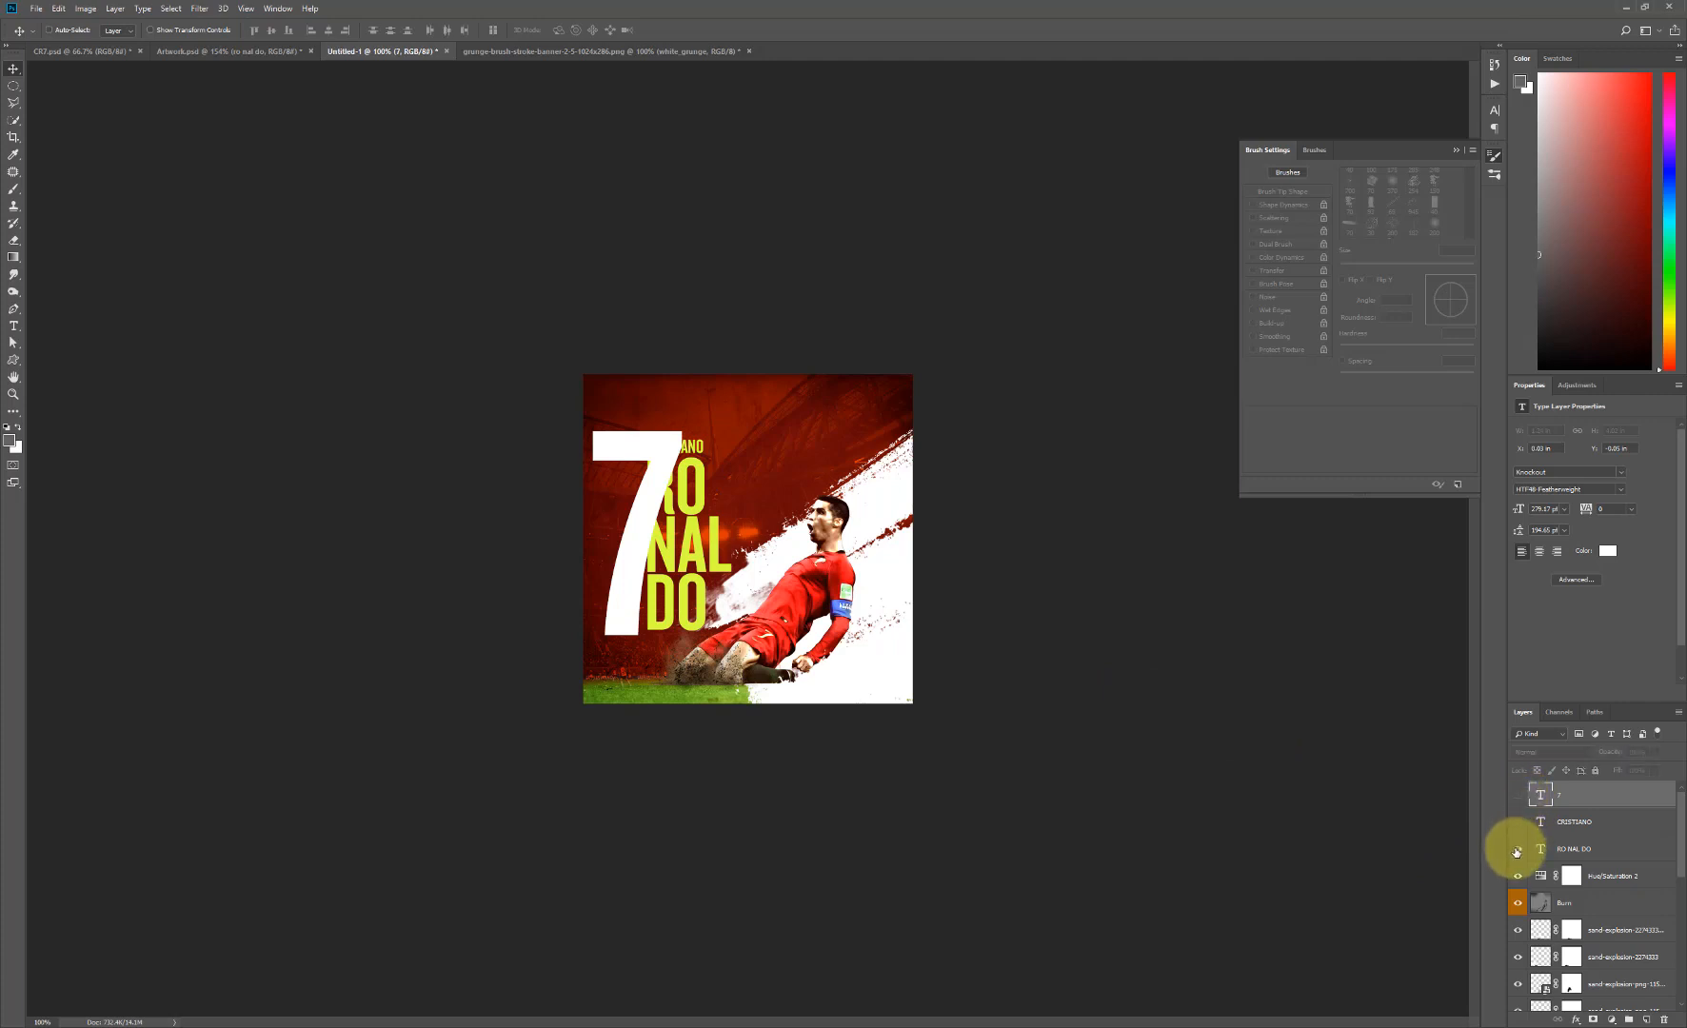
click(1593, 880)
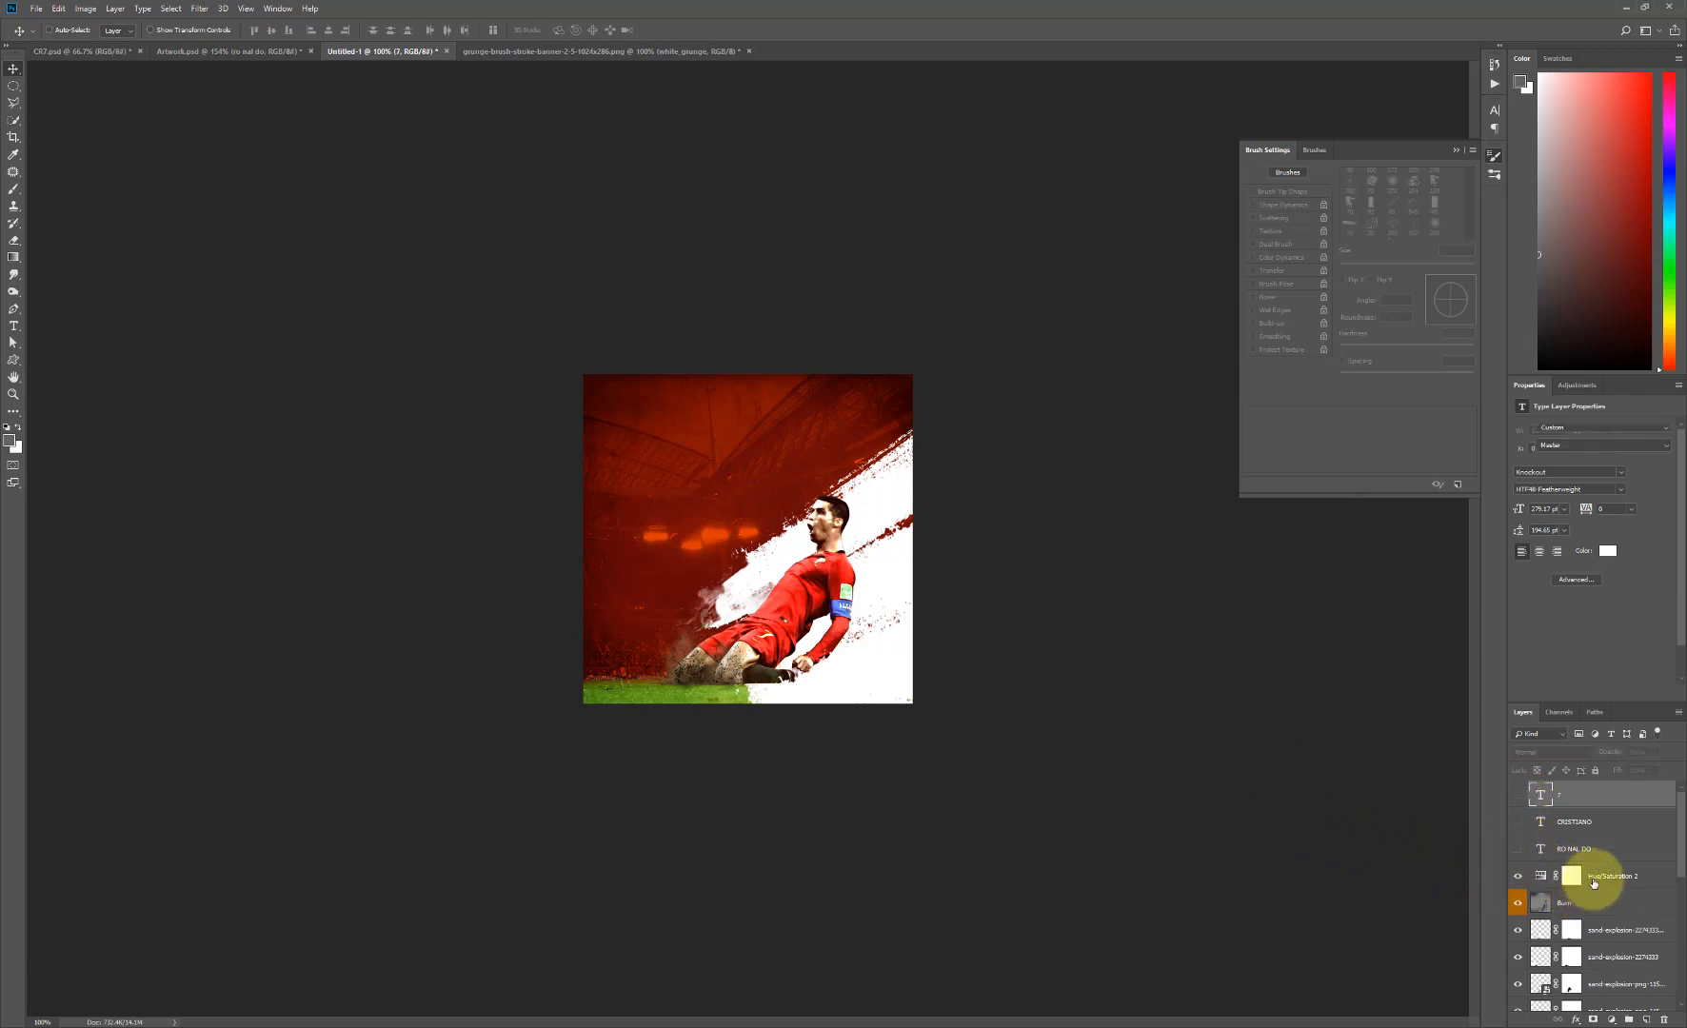
click(11, 442)
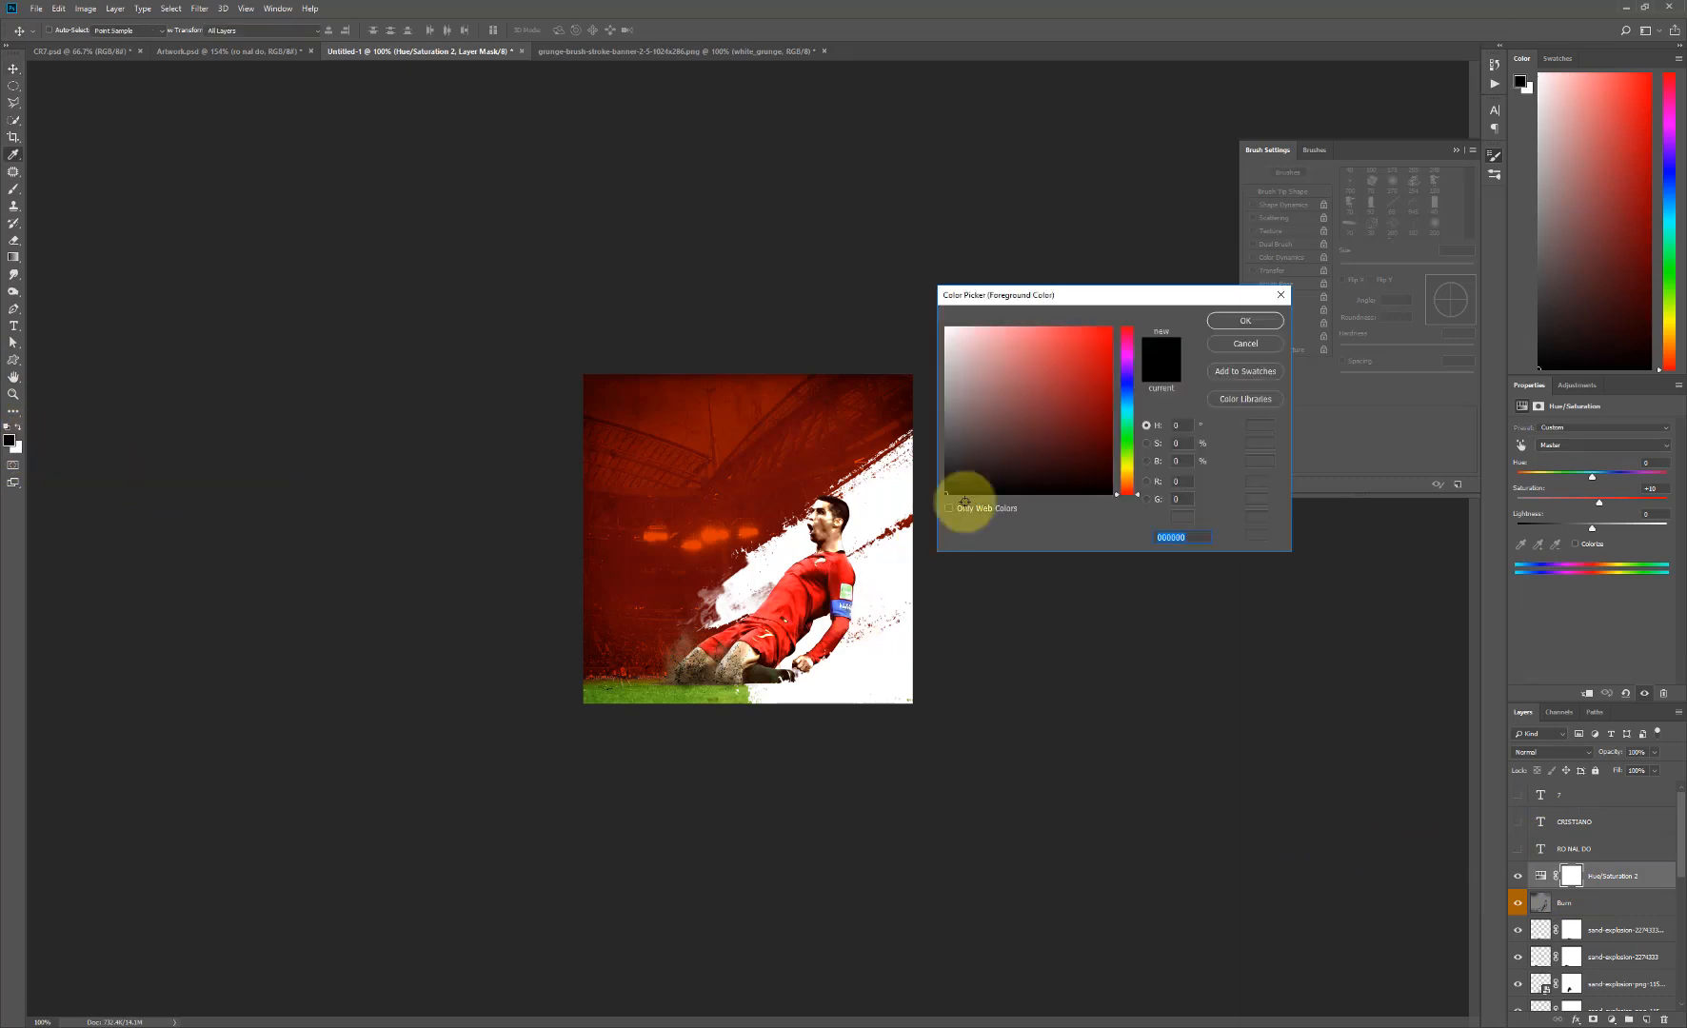
drag(942, 432, 934, 428)
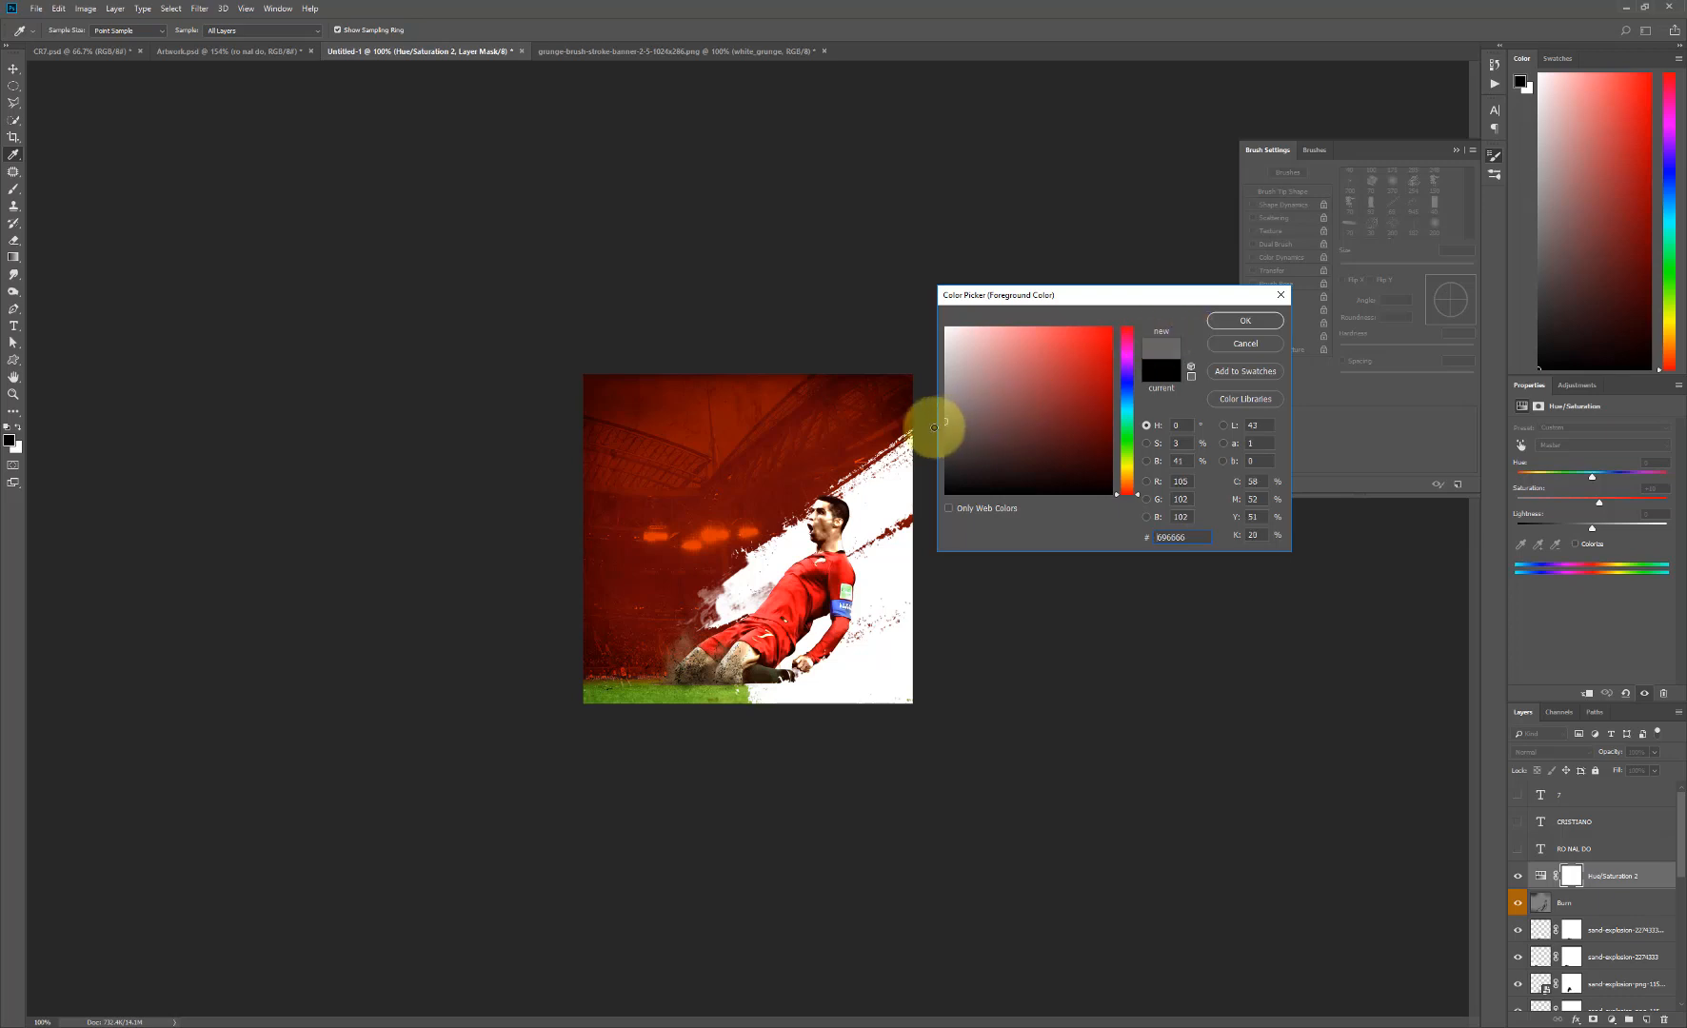
click(1240, 325)
key(v)
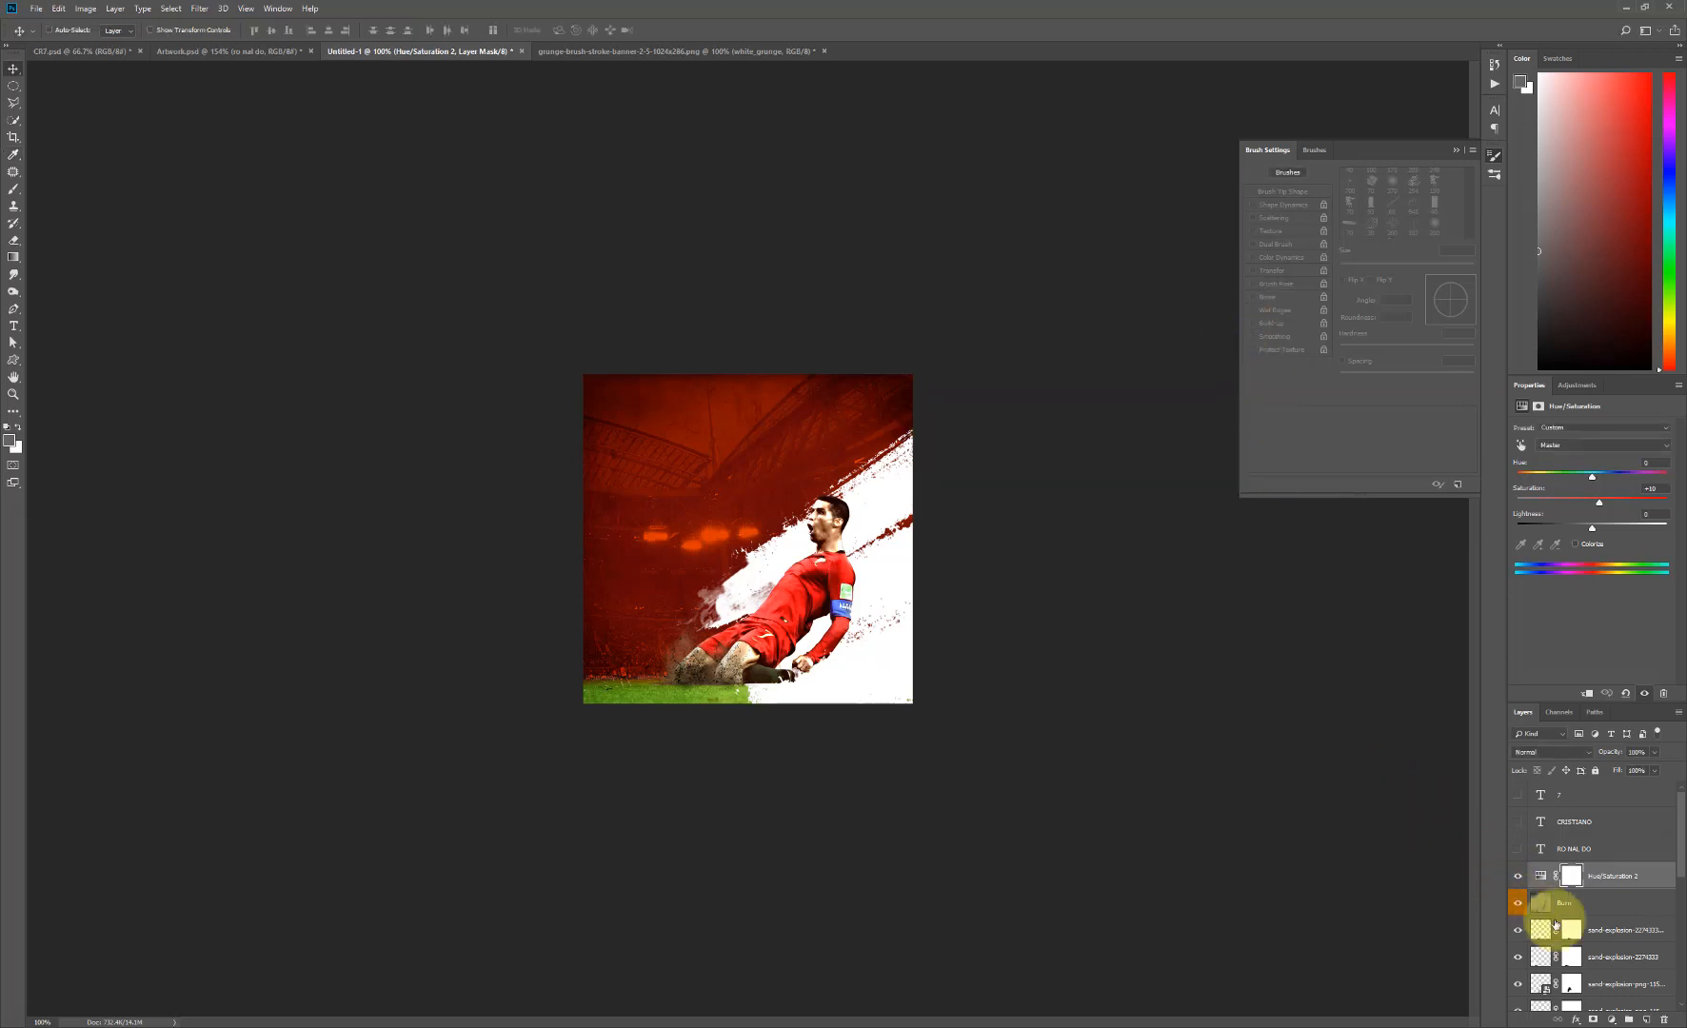
- Create a layer named Noise directly above the Hue/Saturation adjustment and fill it with the gray foreground color
alt+click(1646, 1017)
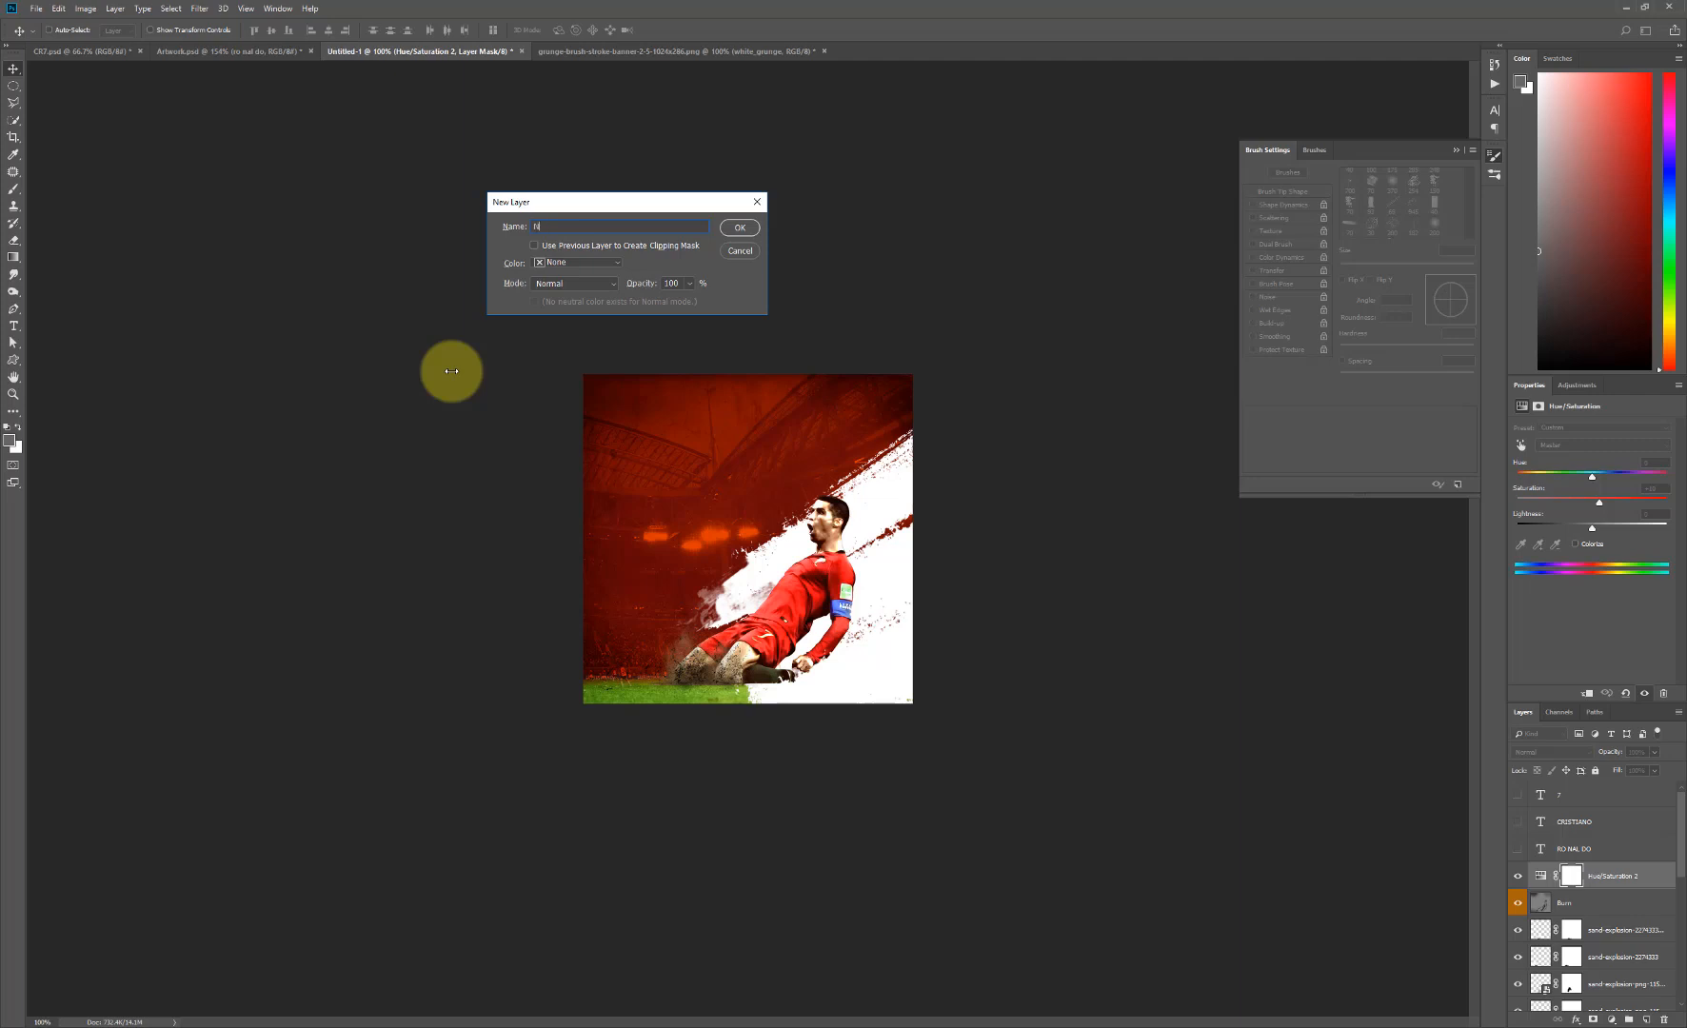
click(740, 229)
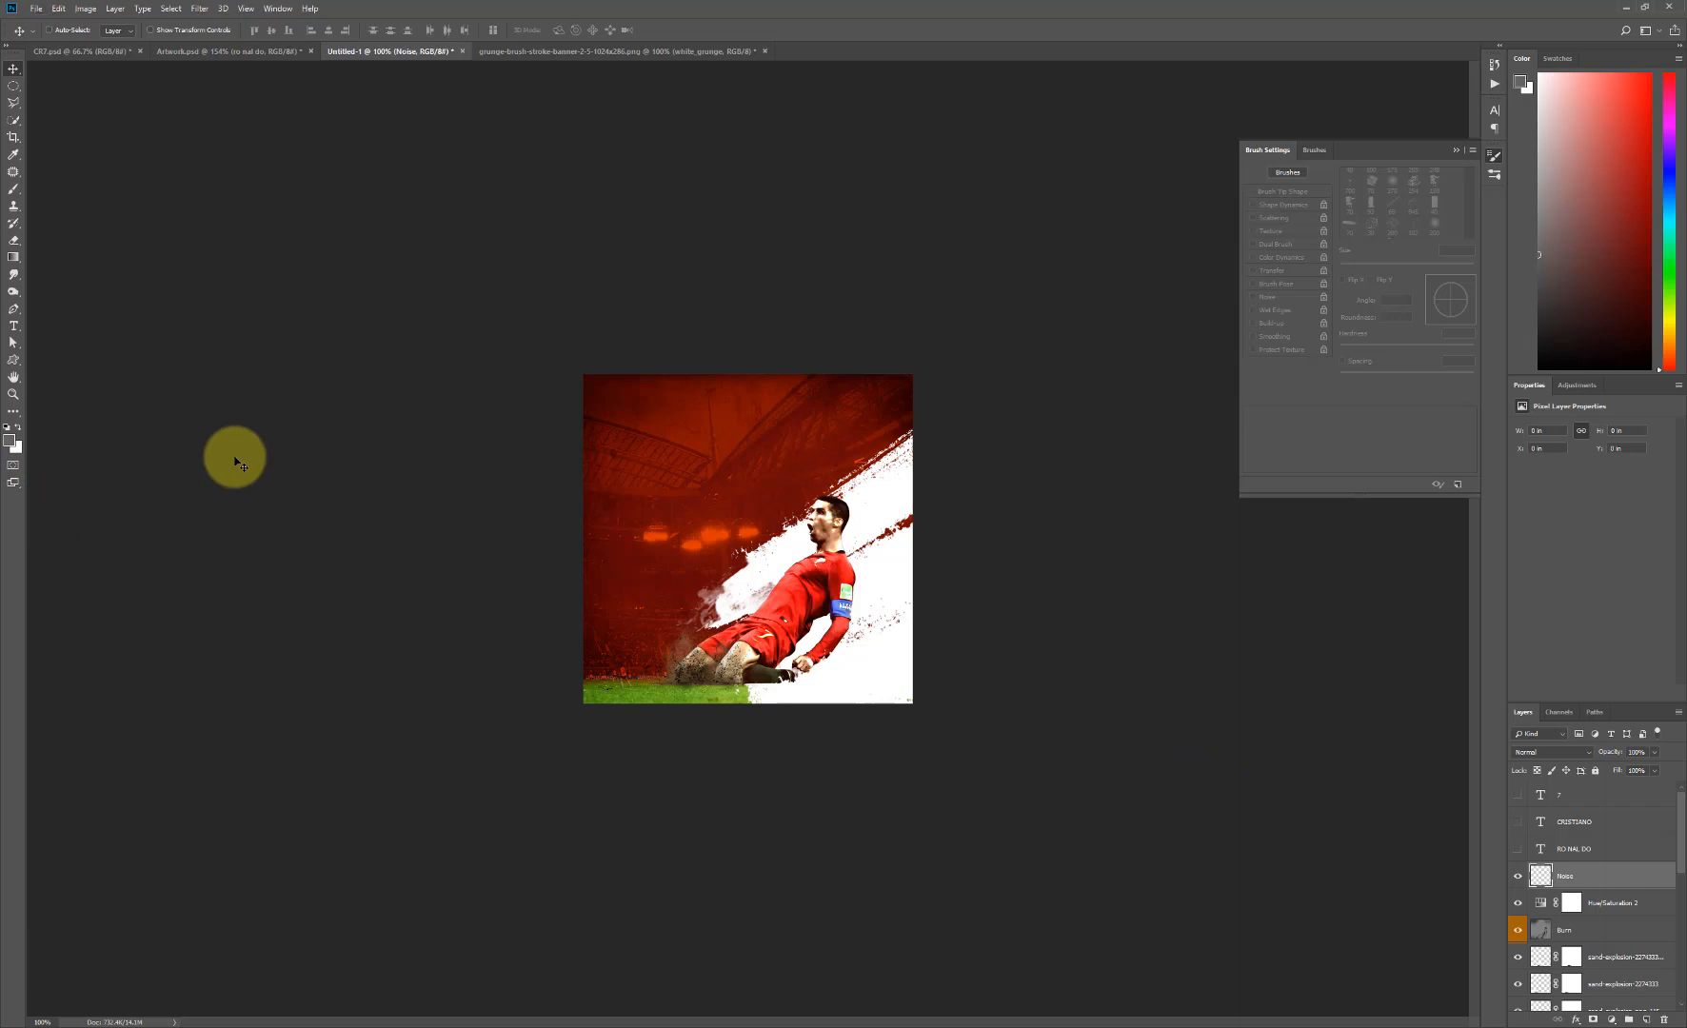
key(alt+BackSpace)
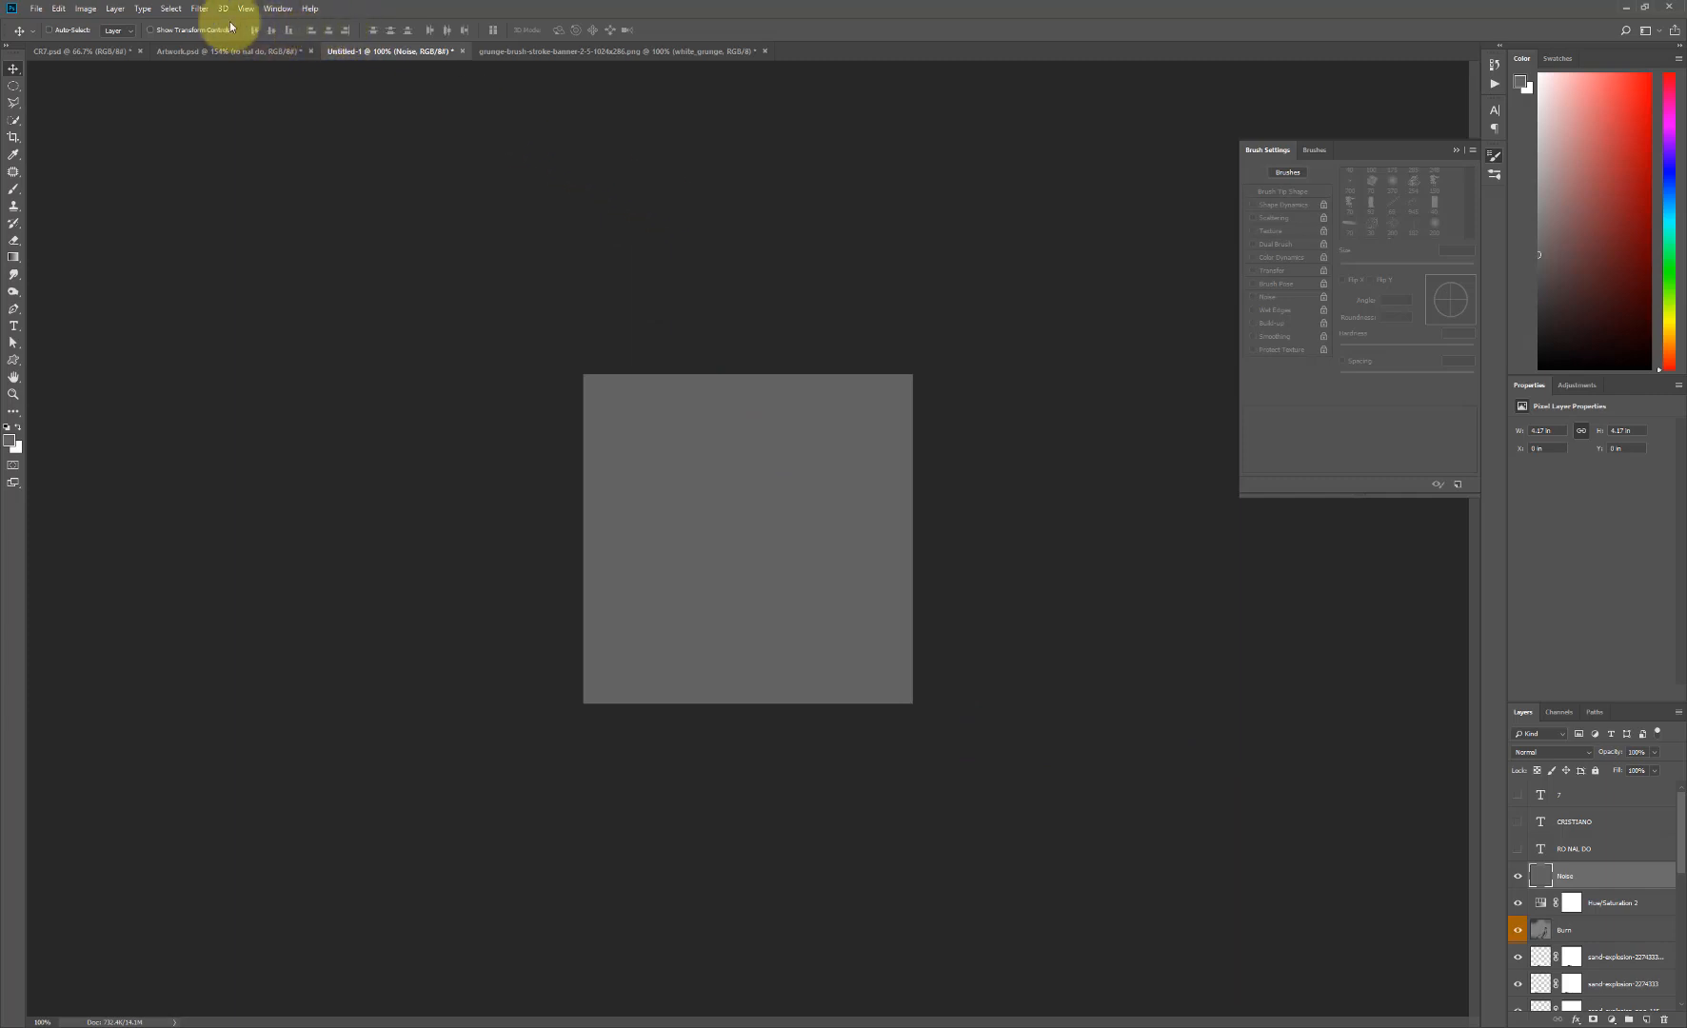
- Apply the Add Noise filter to the Noise layer with Uniform distribution and Monochromatic enabled
click(199, 8)
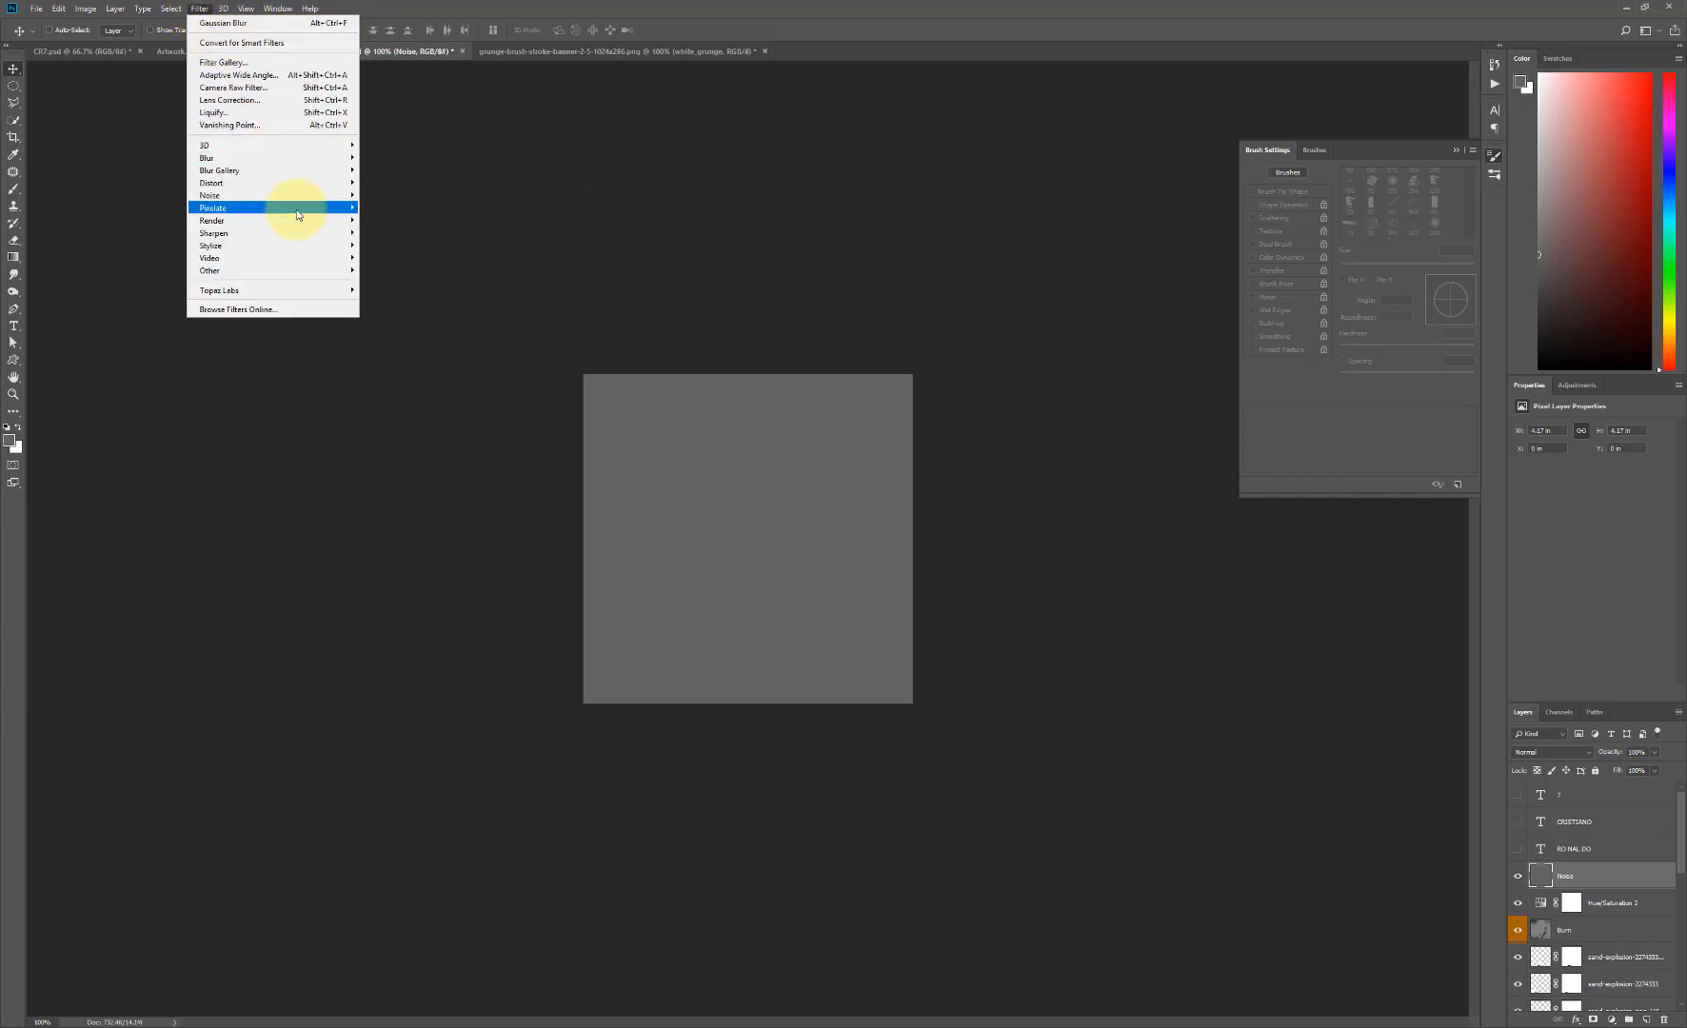
mouse_move(295, 195)
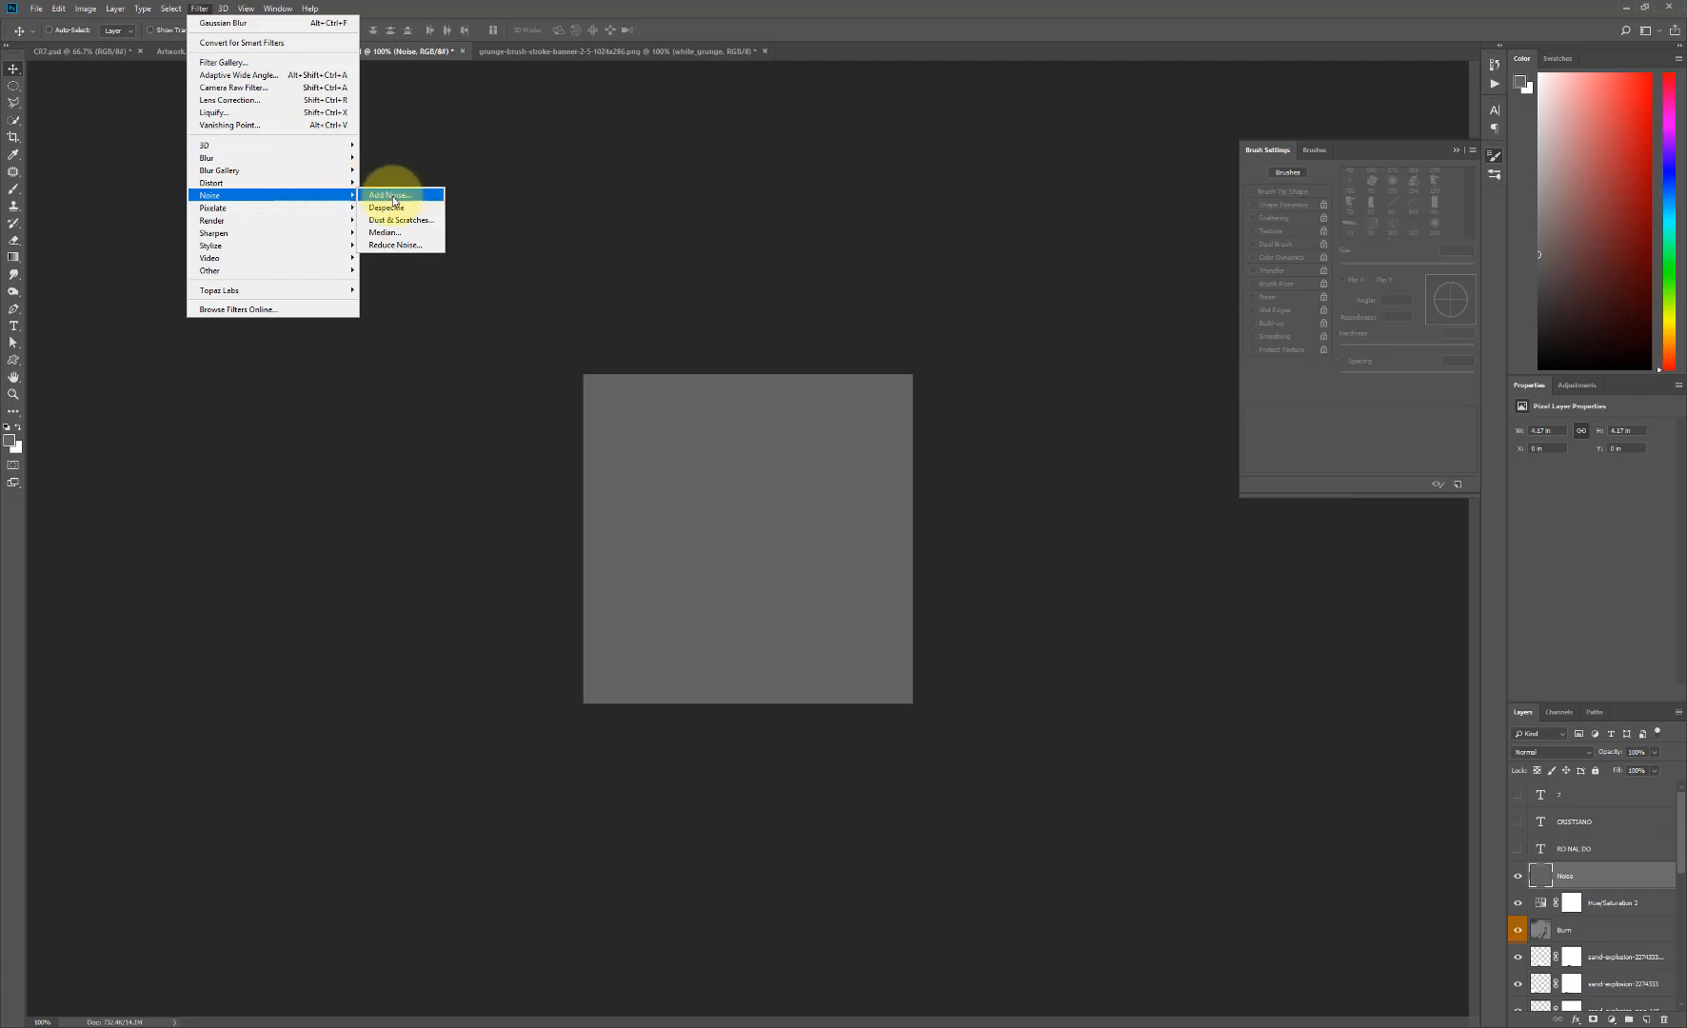
click(390, 195)
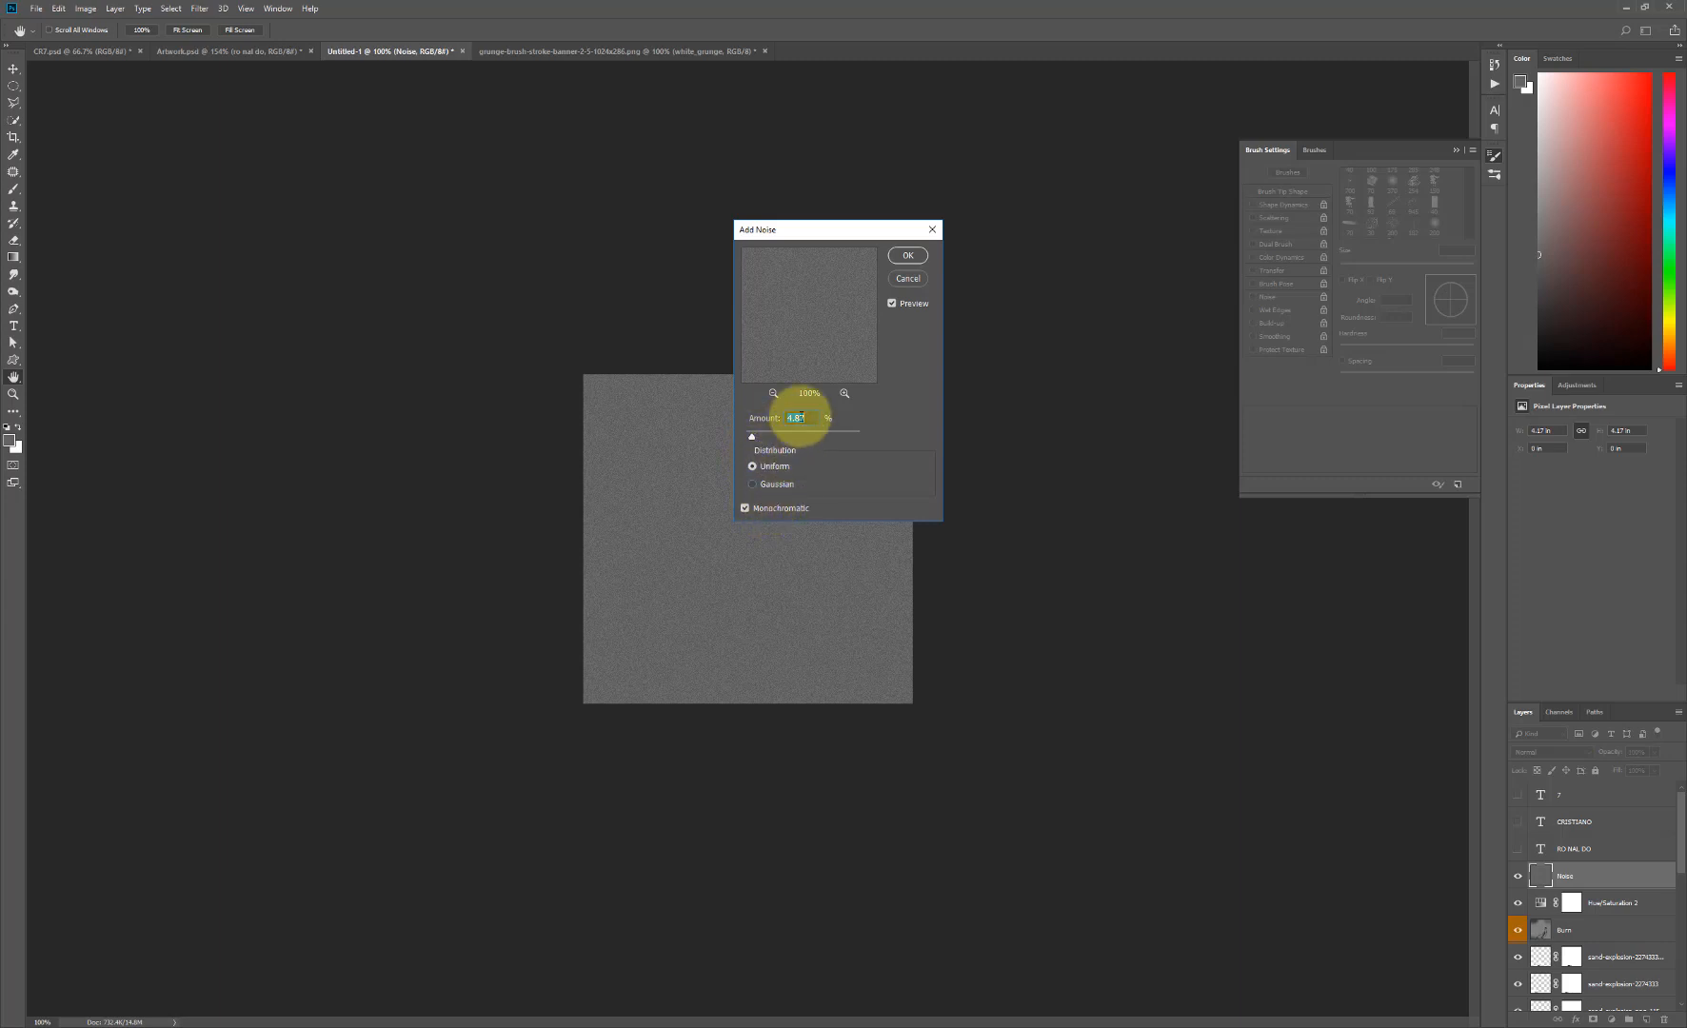
click(910, 257)
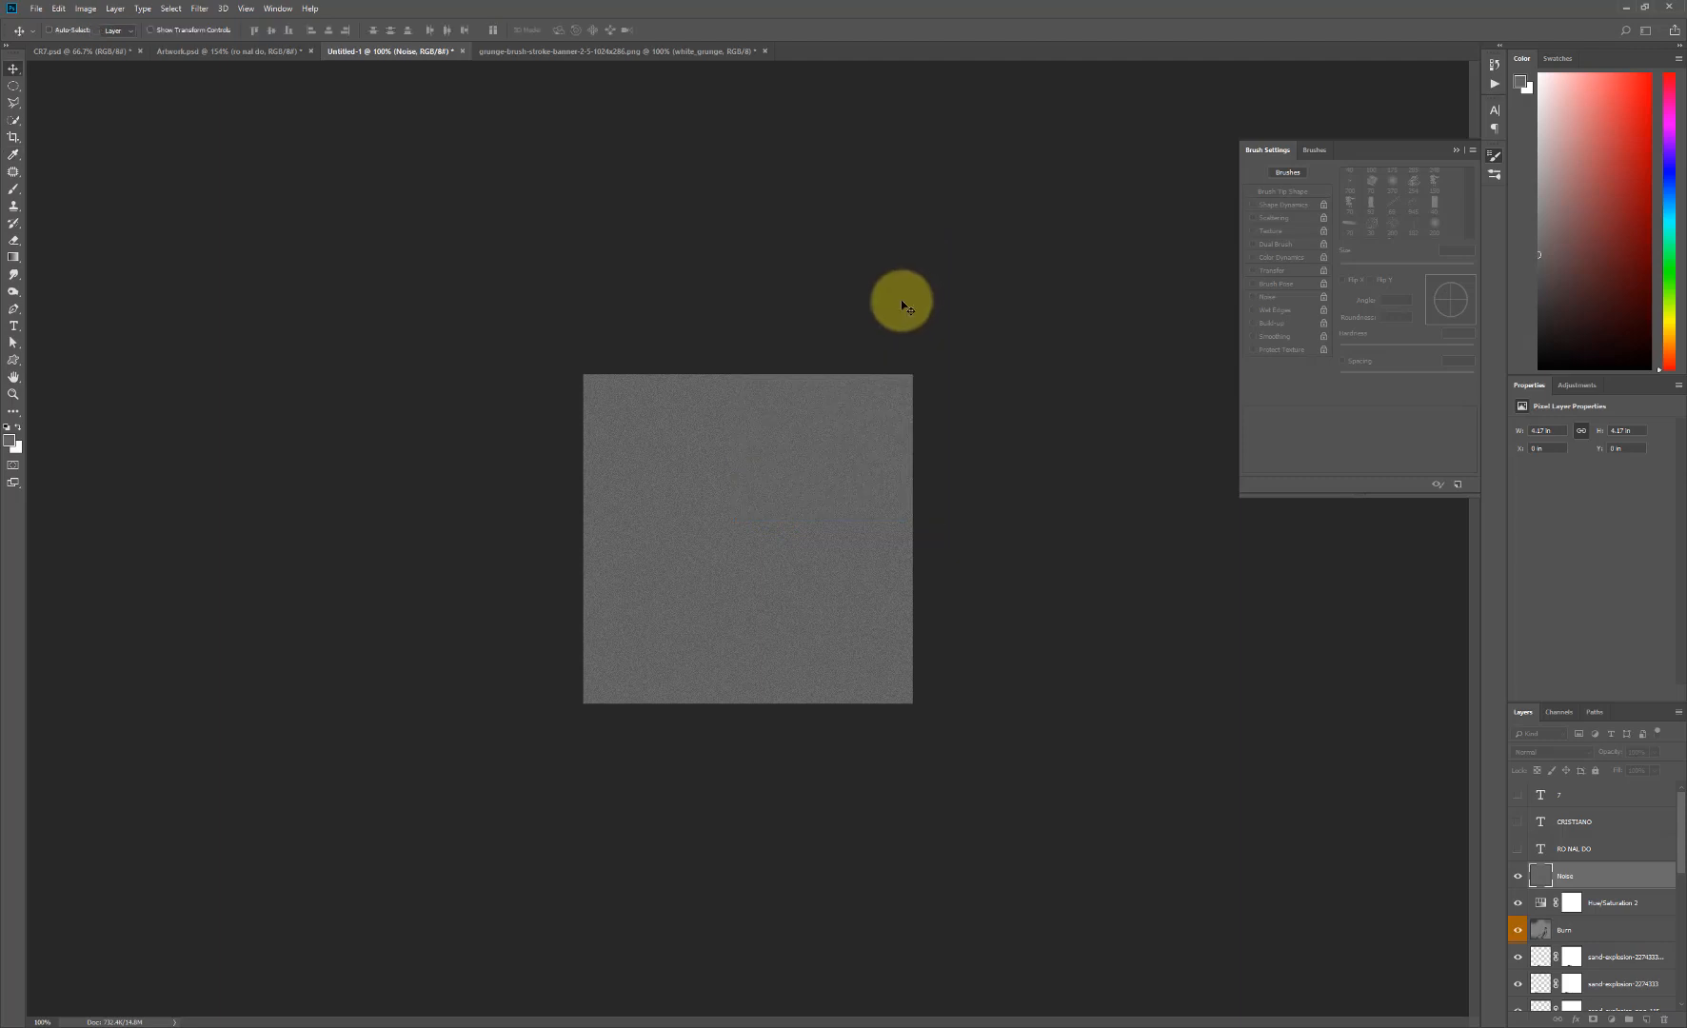
- Apply Smart Sharpen to the Noise layer with amount 124%, radius 0.6 px, noise reduction 10% and Lens Blur removal
click(199, 8)
mouse_move(303, 244)
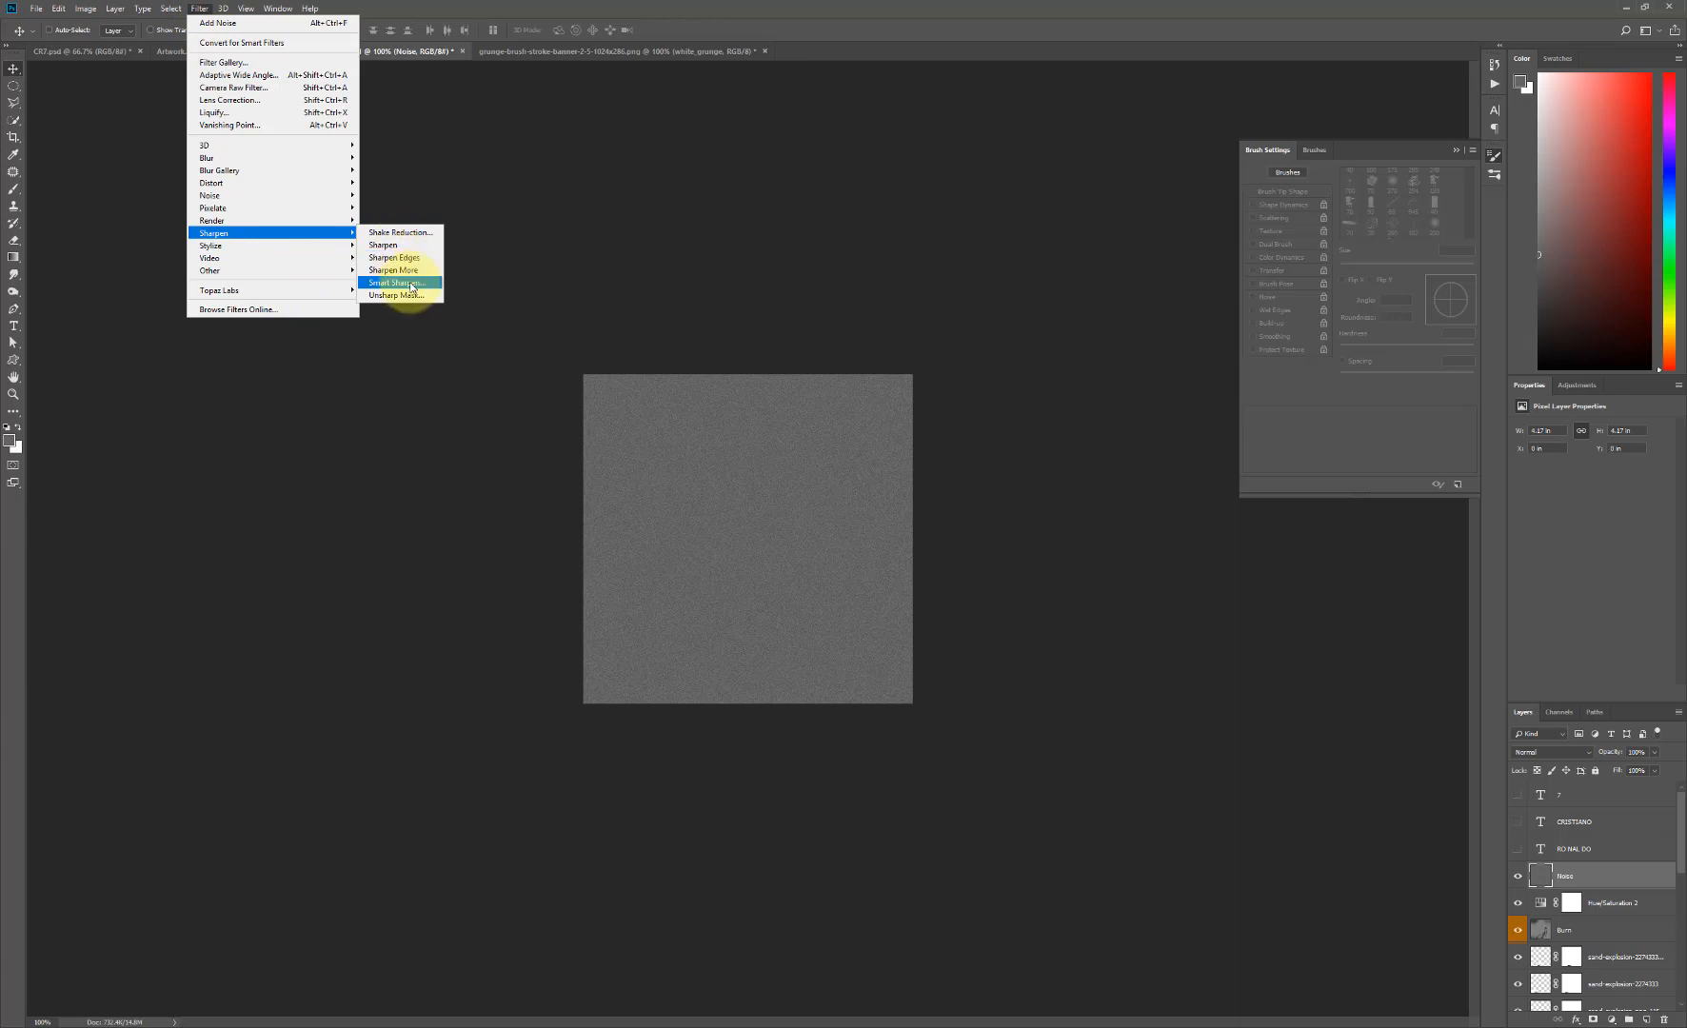
click(398, 283)
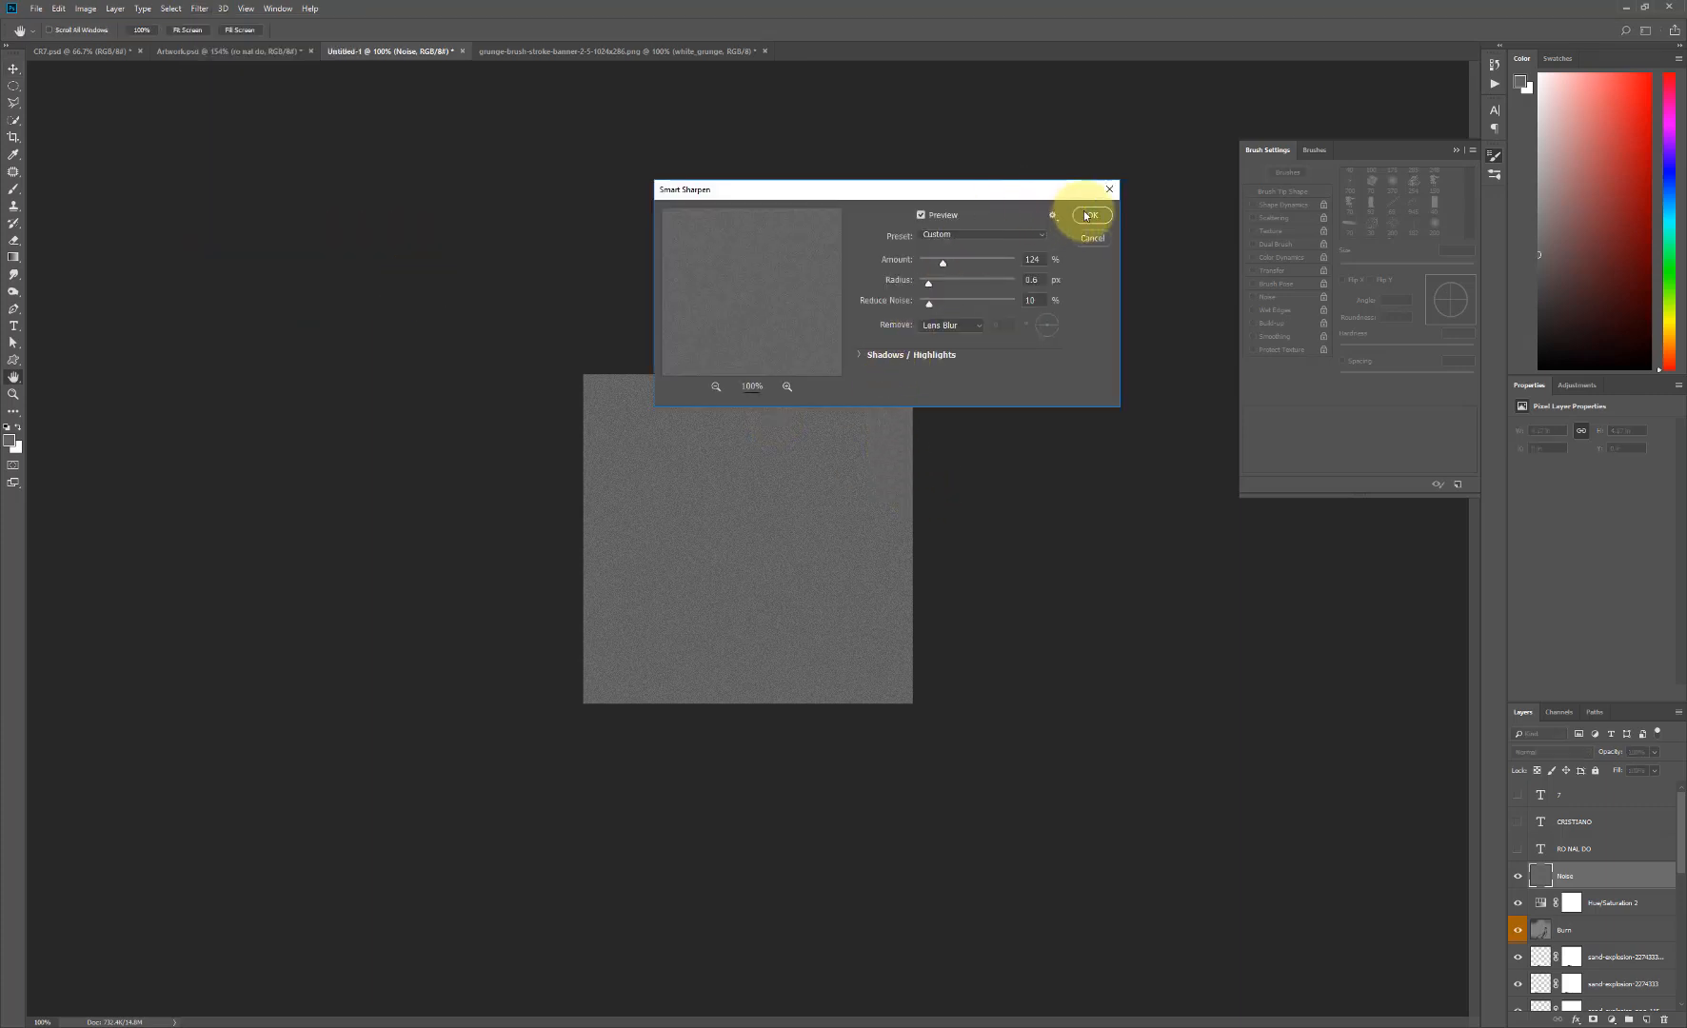
click(1080, 220)
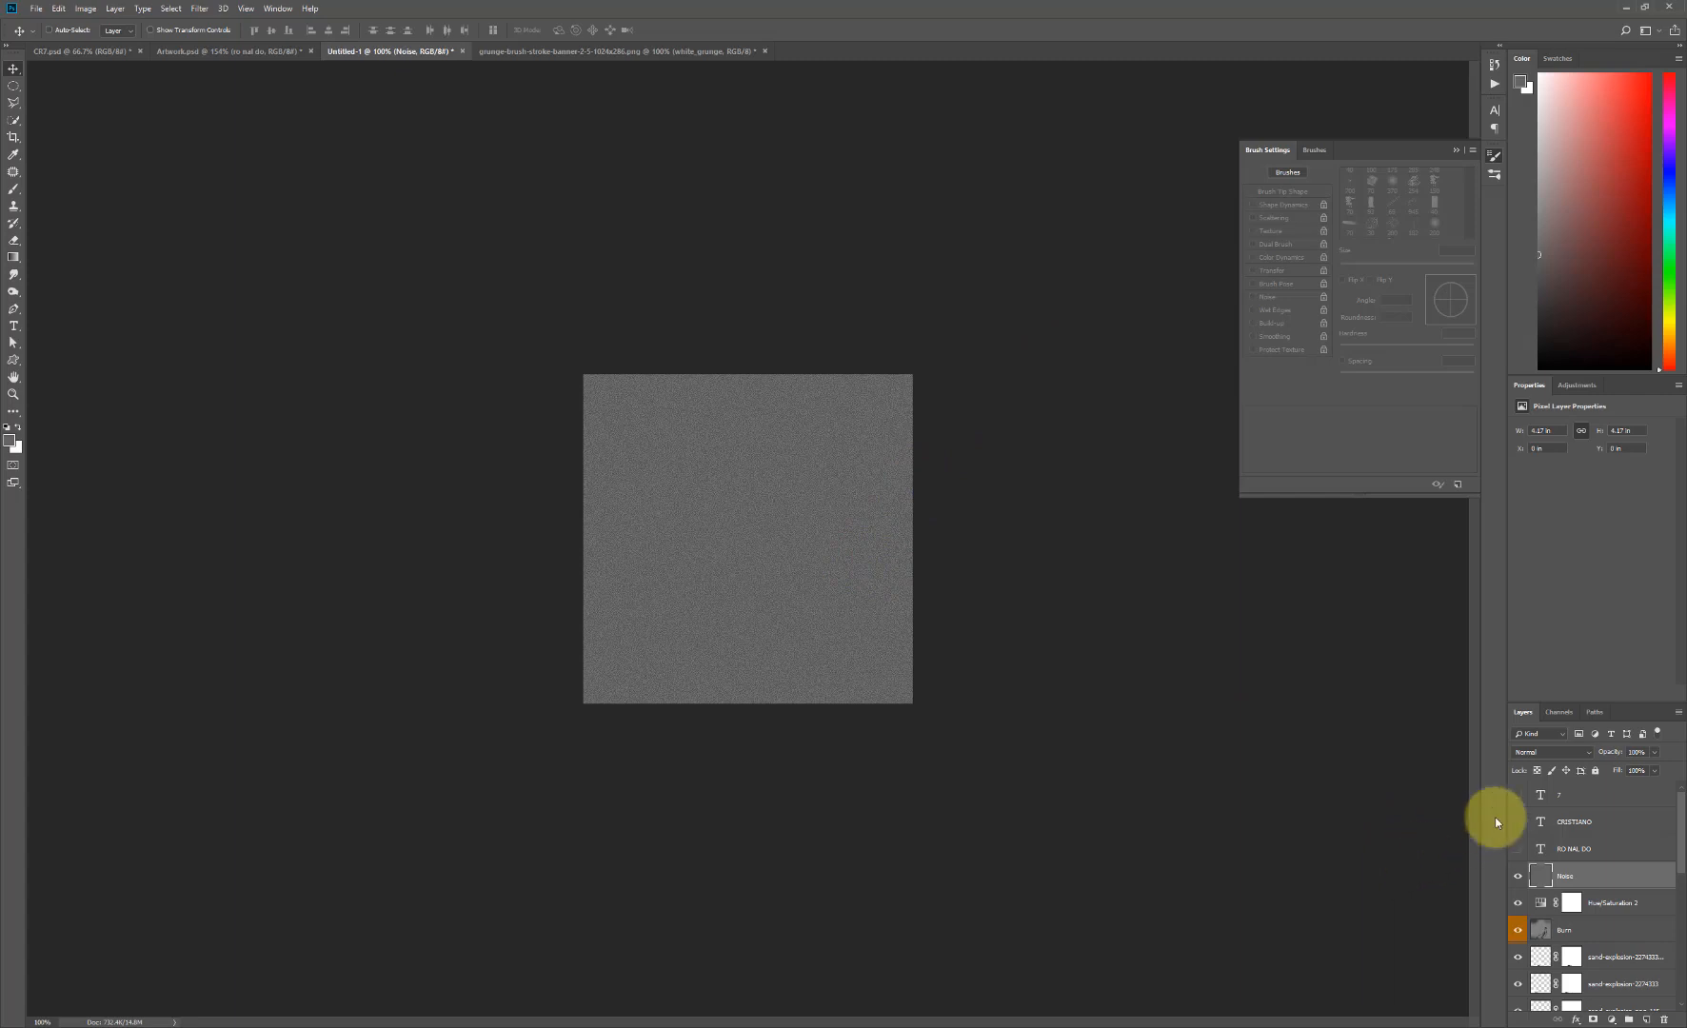
- Set the Noise layer's blend mode to Soft Light and lower its opacity to about 72%
click(1562, 753)
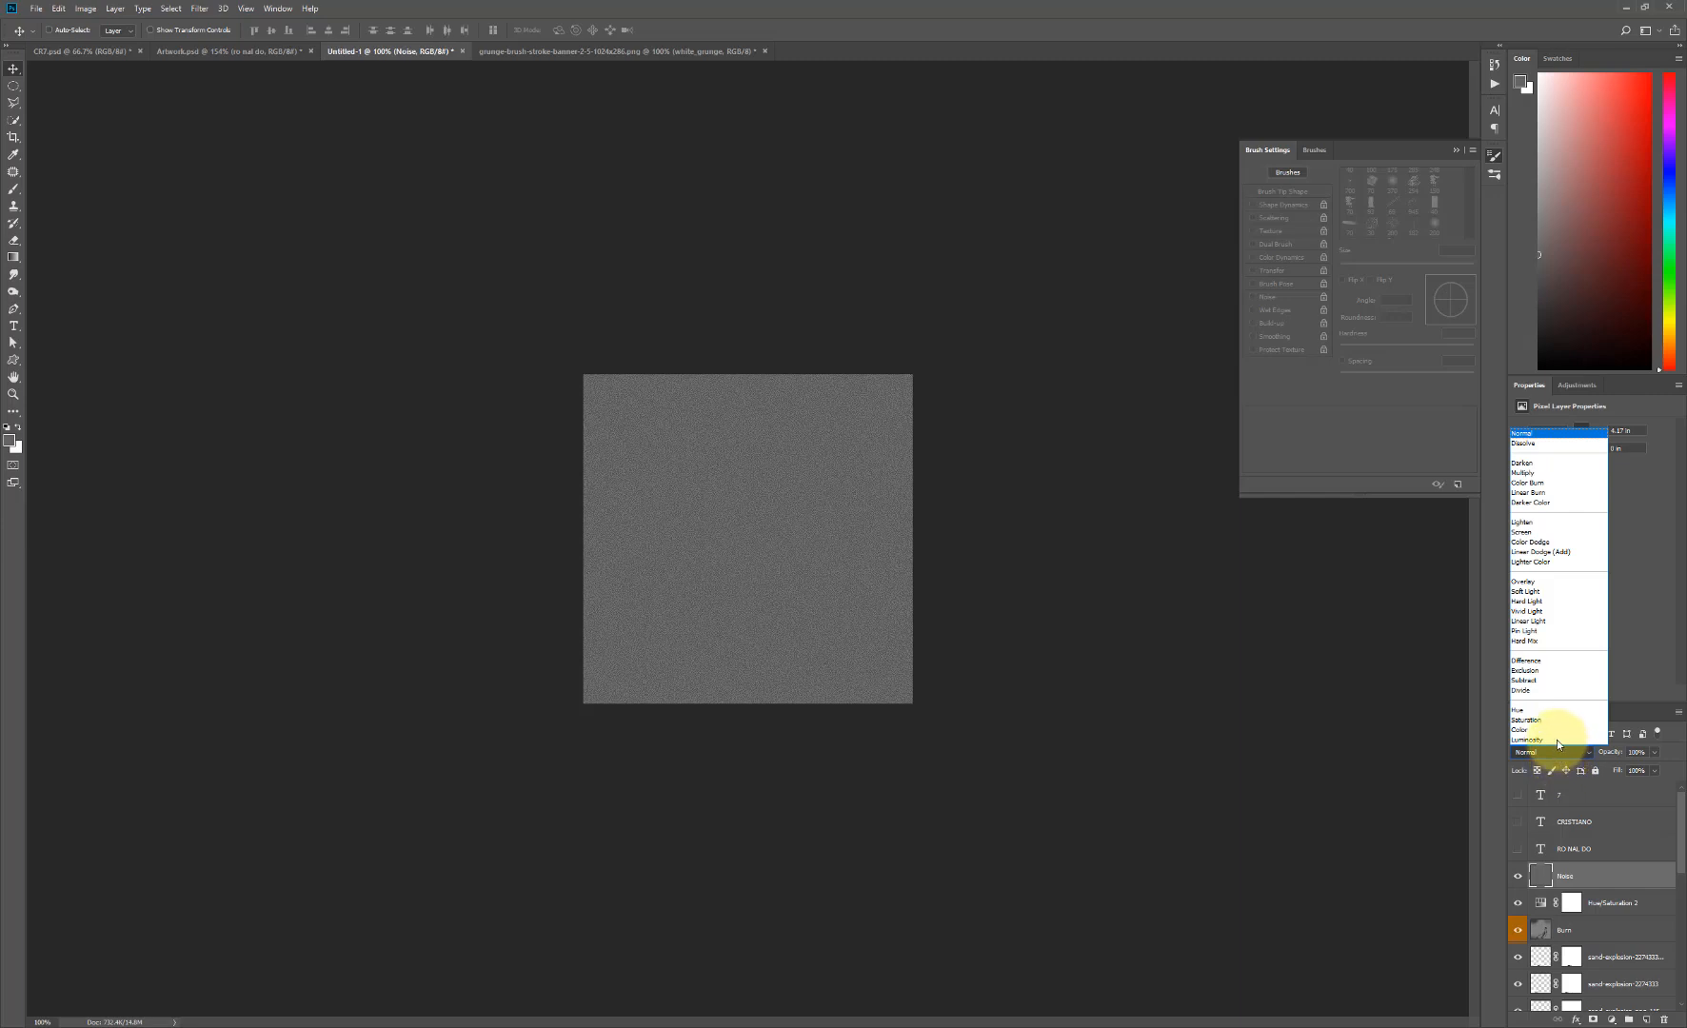
click(1551, 592)
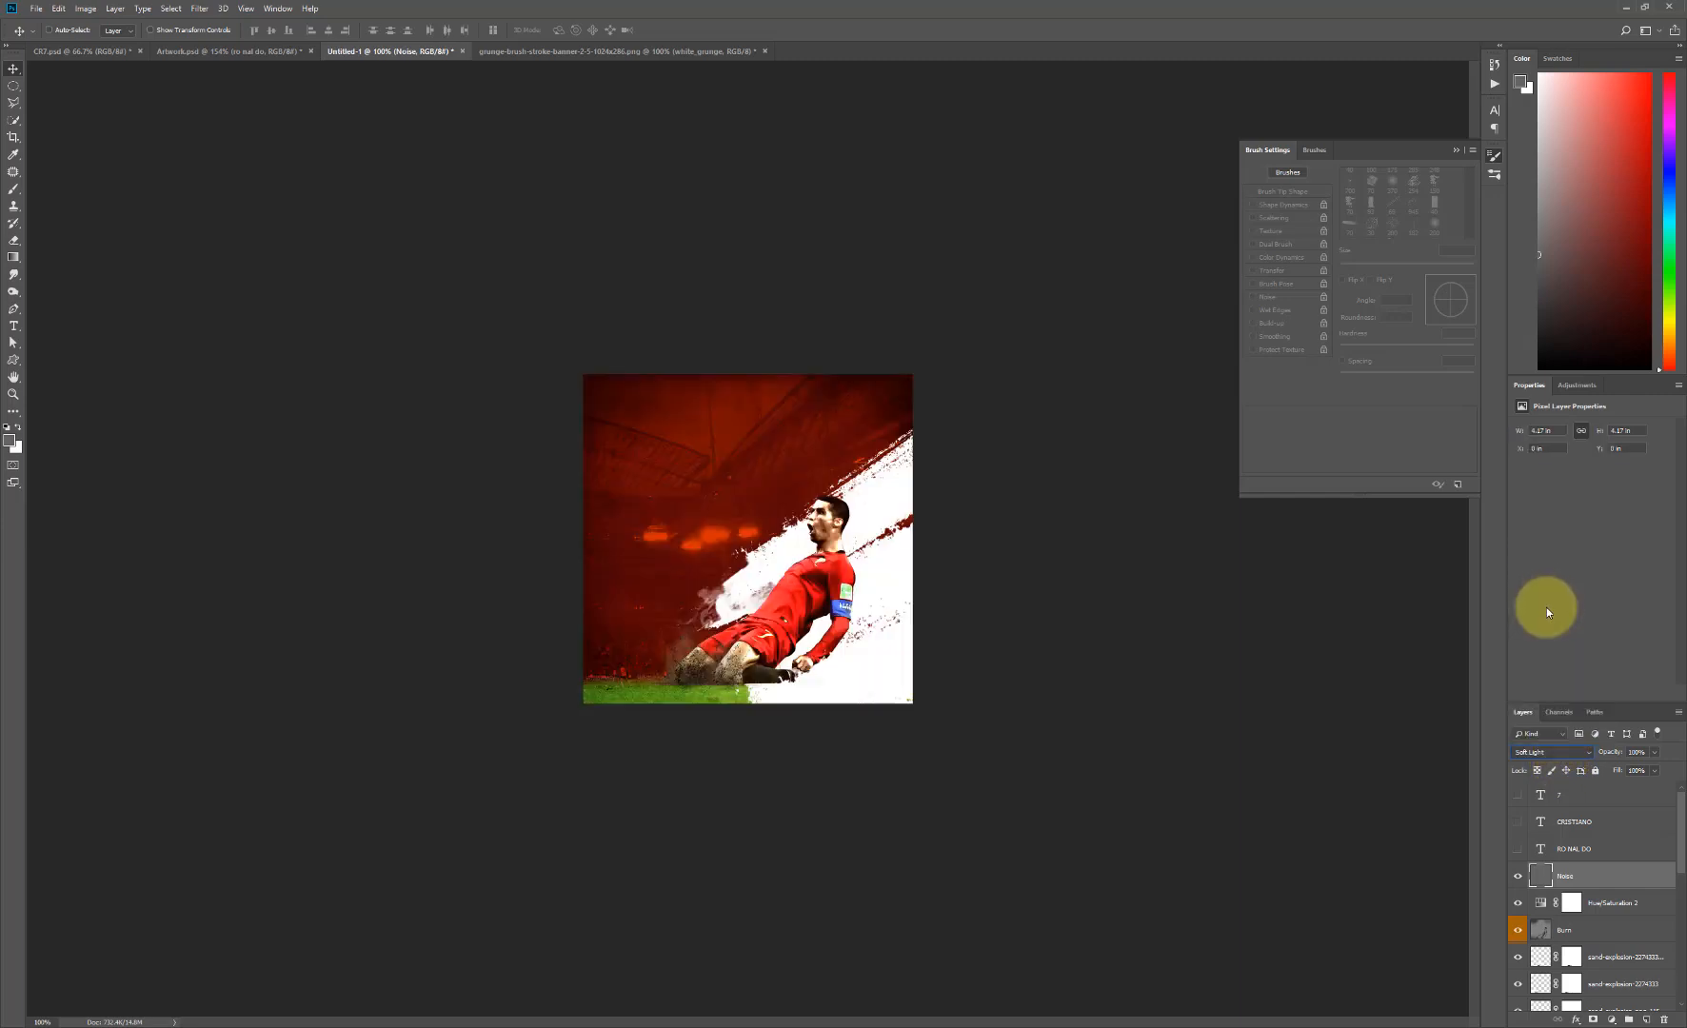
click(1655, 752)
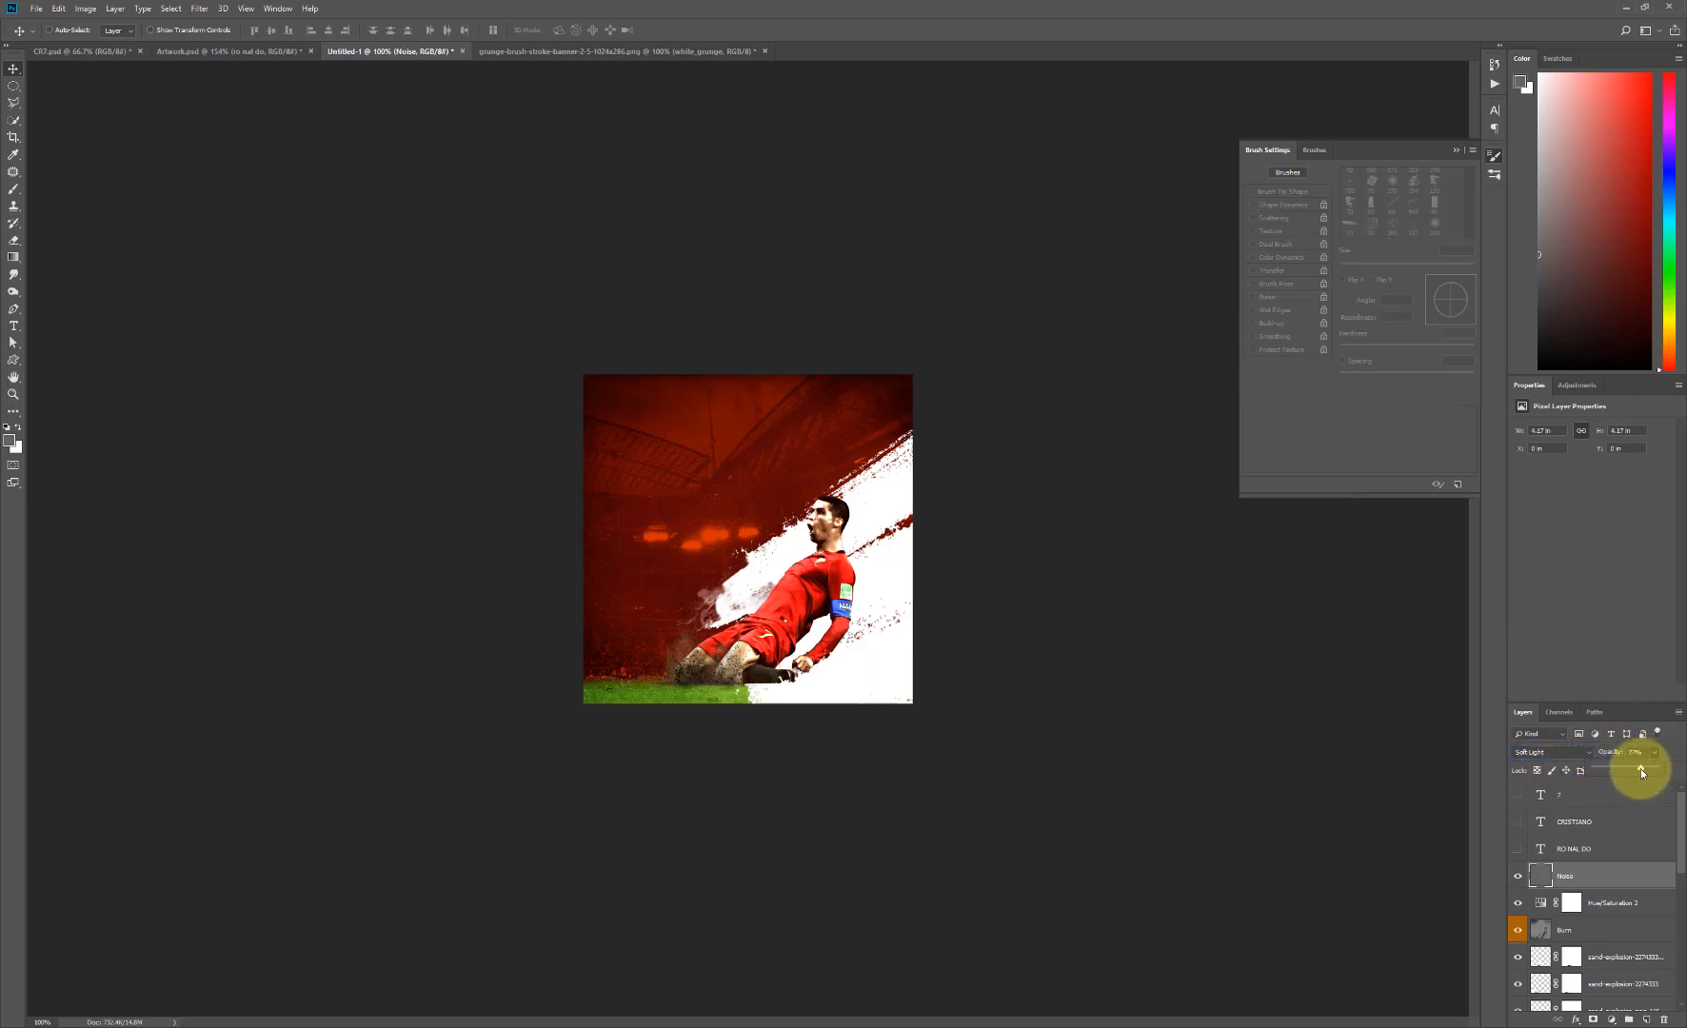
drag(1636, 768, 1635, 768)
- Show the three text layers again and move the 7 layer beneath the RO NAL DO layer
drag(1520, 824, 1518, 850)
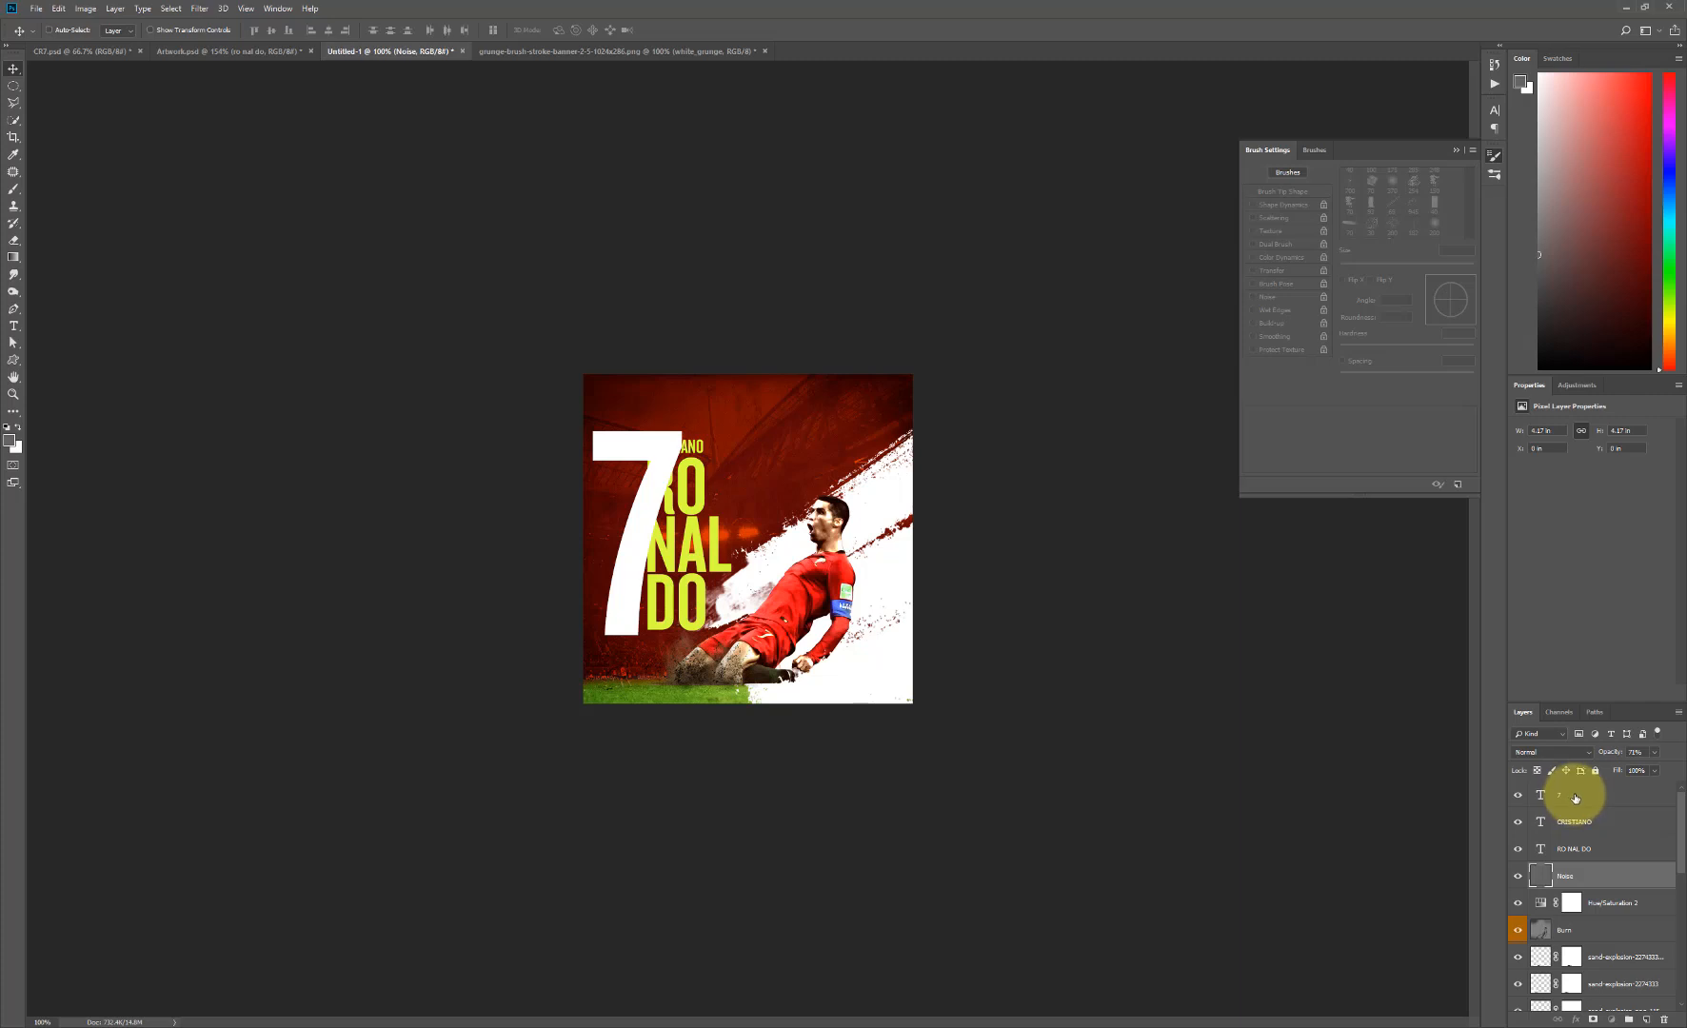
drag(1575, 798, 1583, 862)
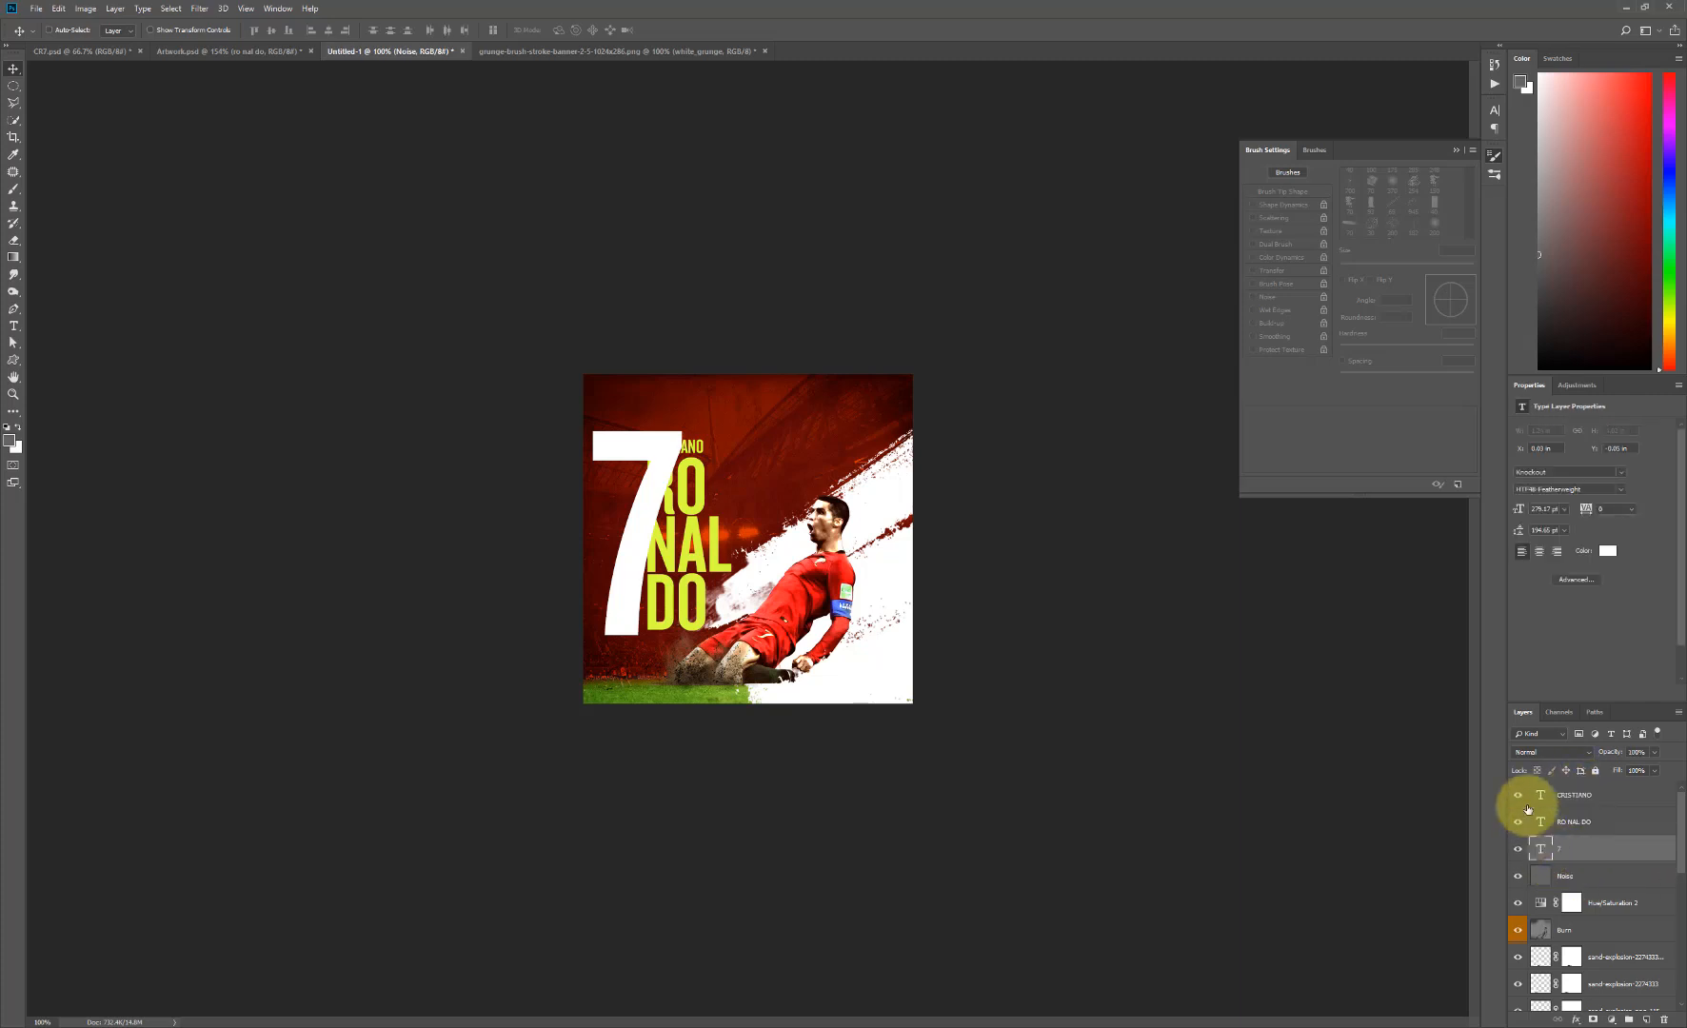
- Set the 7 layer's blend mode to Overlay and shift the numeral slightly down and to the right
click(1568, 762)
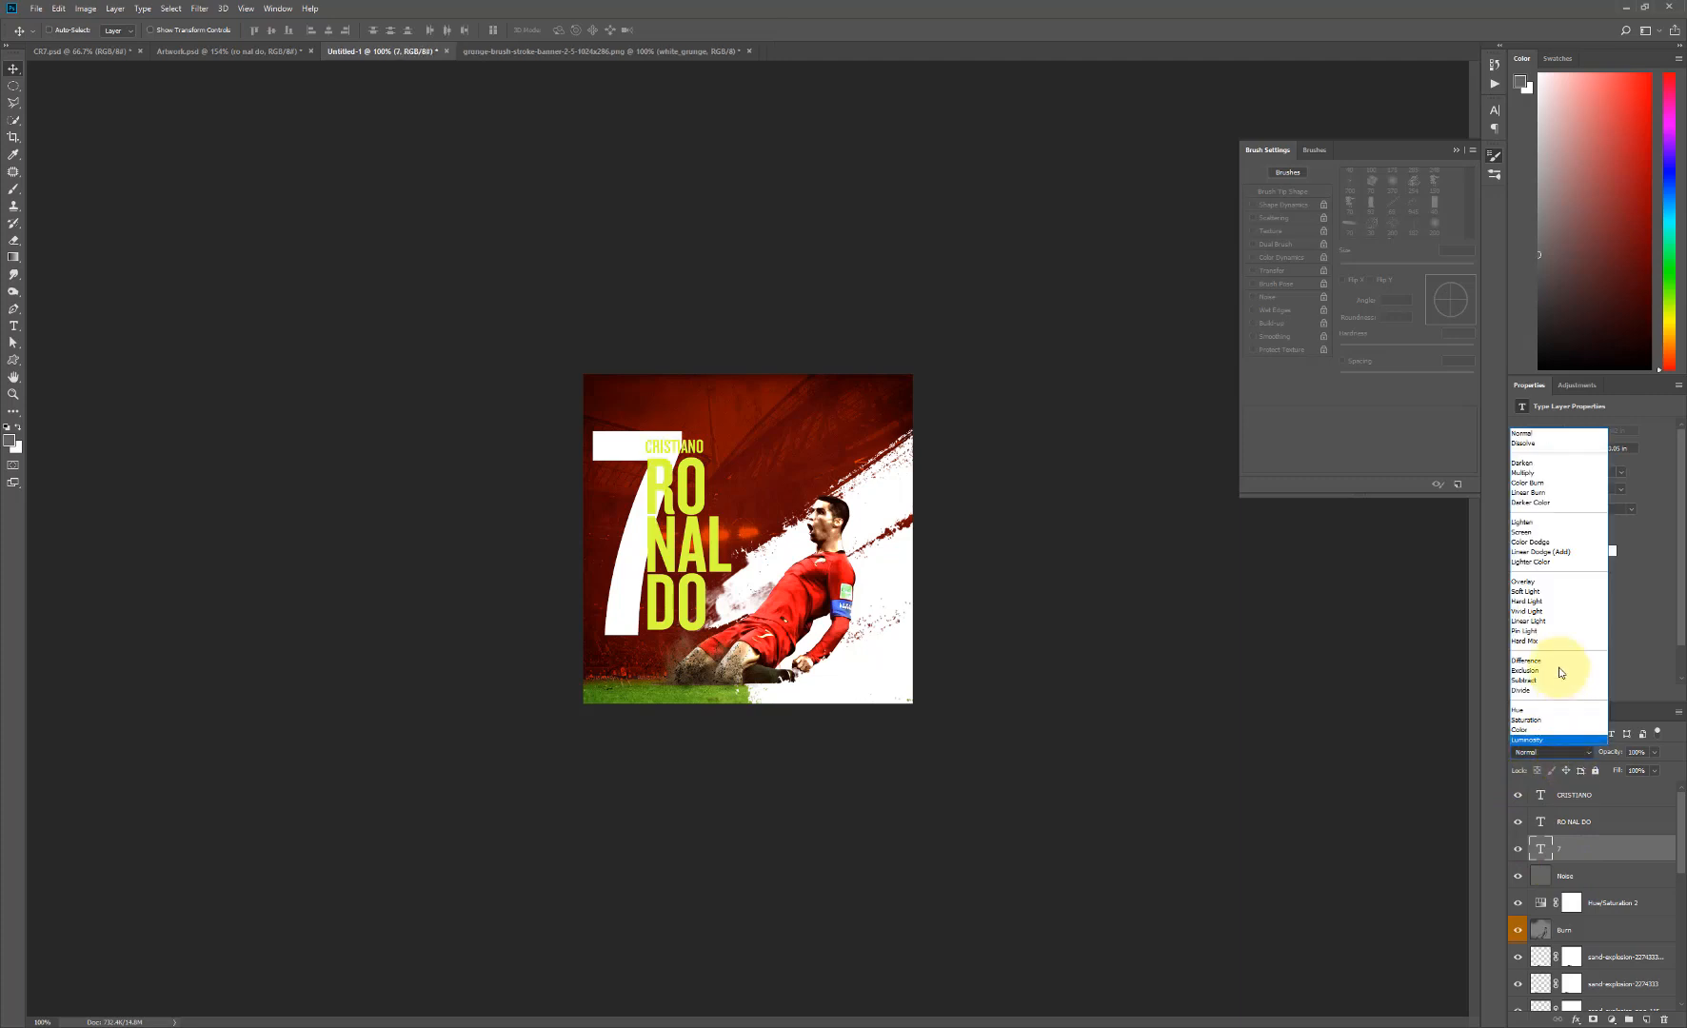
click(1541, 590)
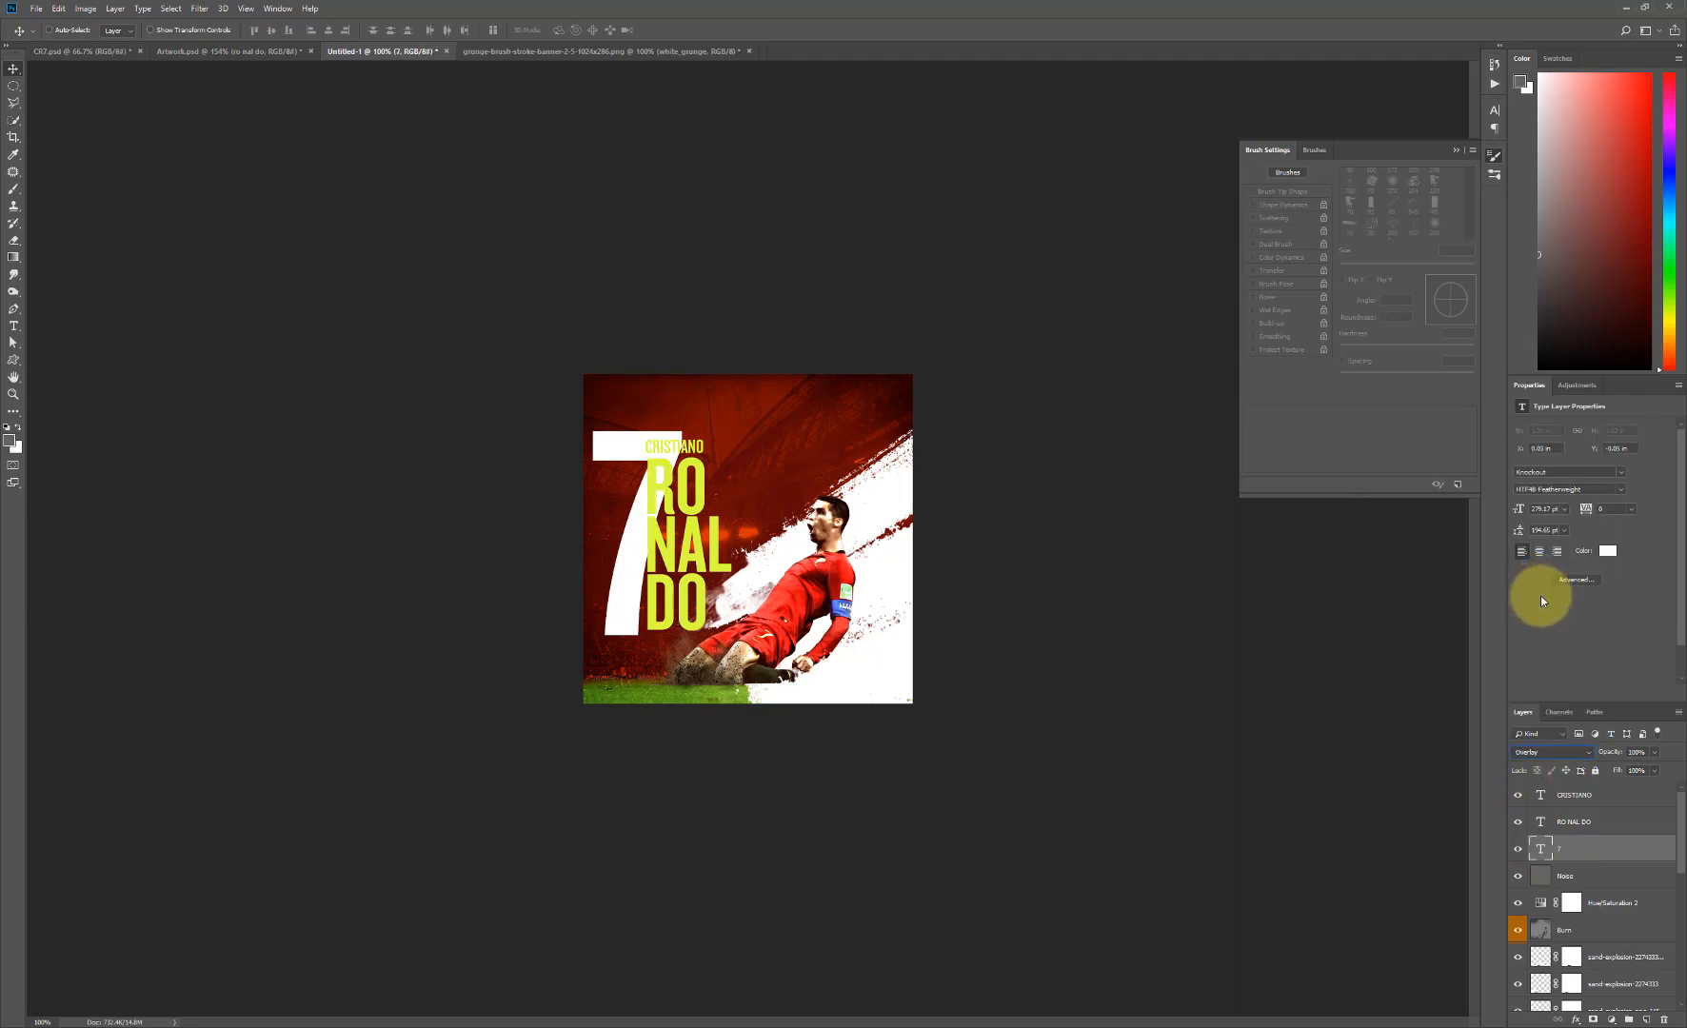
drag(647, 488, 662, 503)
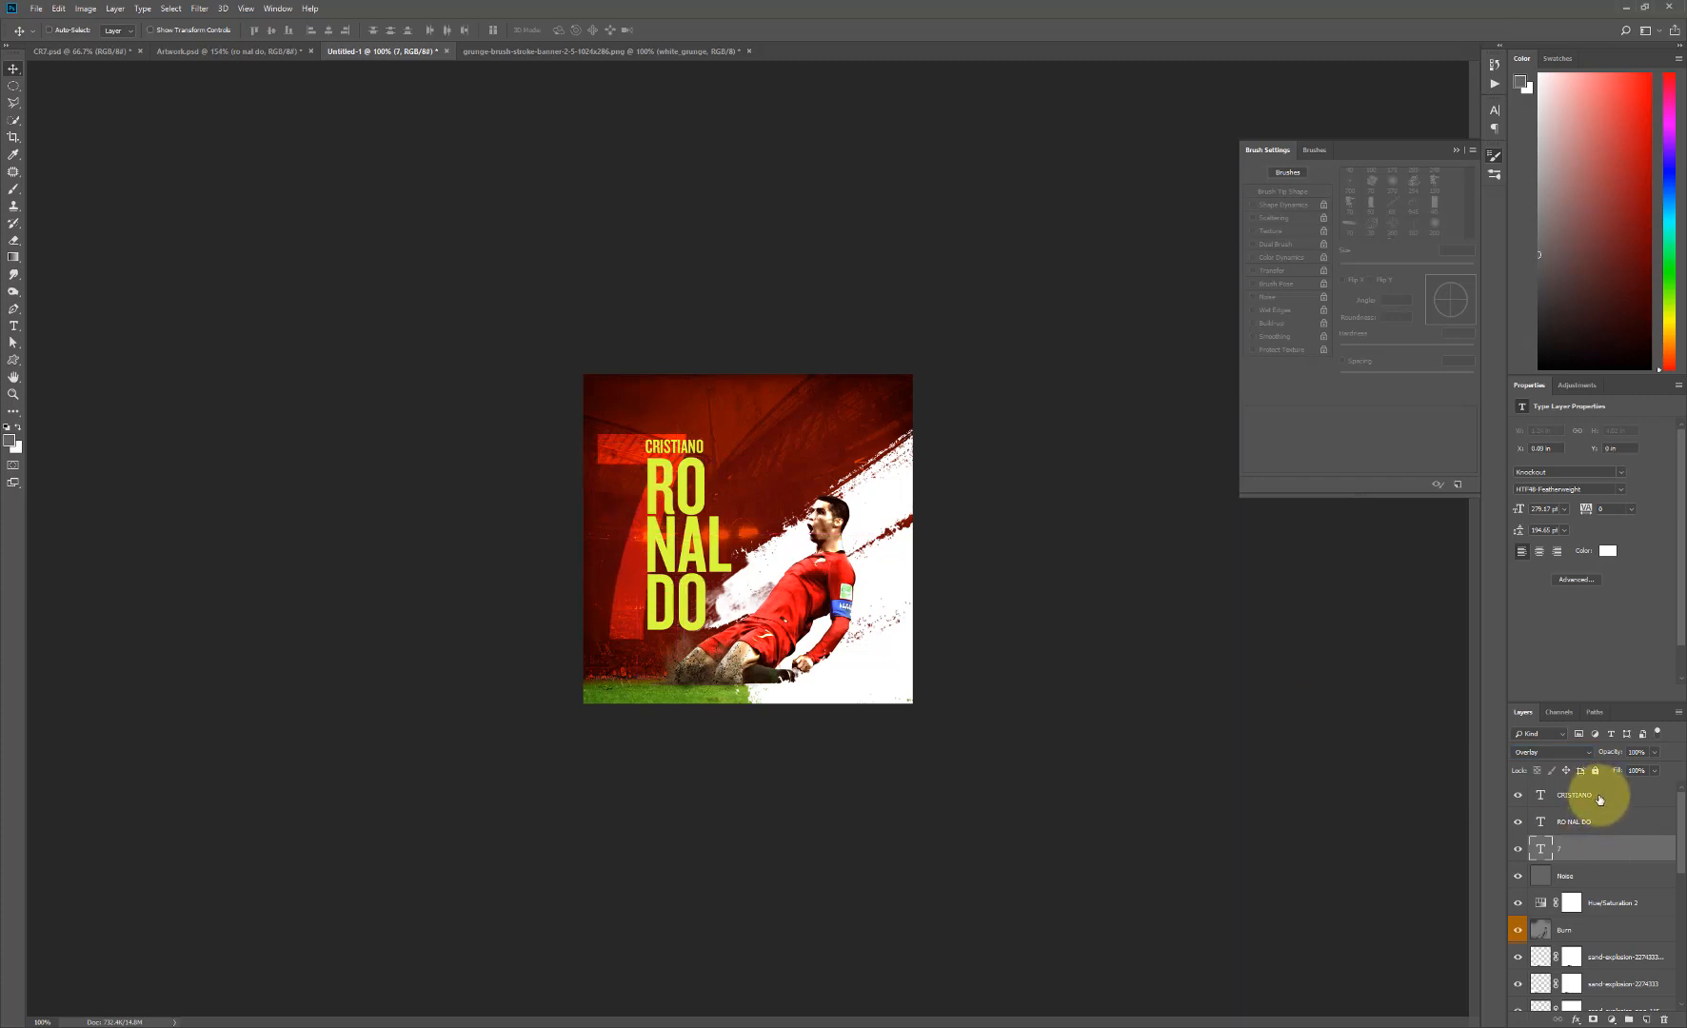
- Move the CRISTIANO and RO NAL DO text together straight down by about 0.1 in
click(1600, 800)
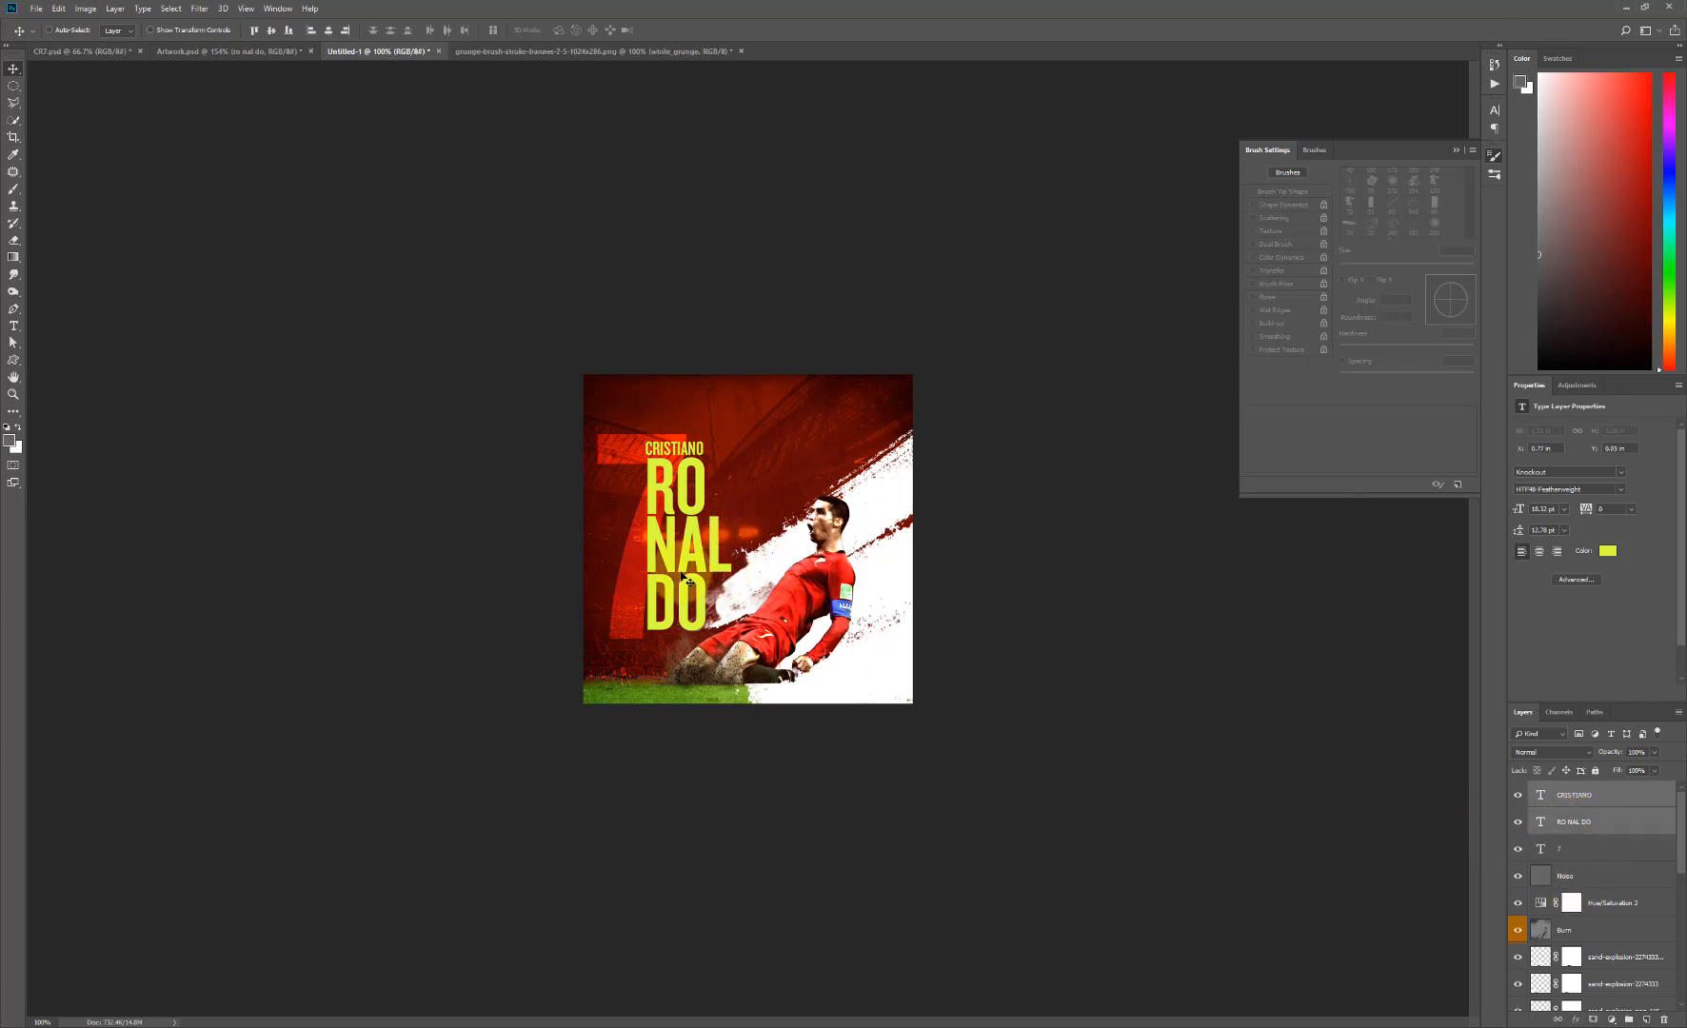
drag(681, 587, 683, 595)
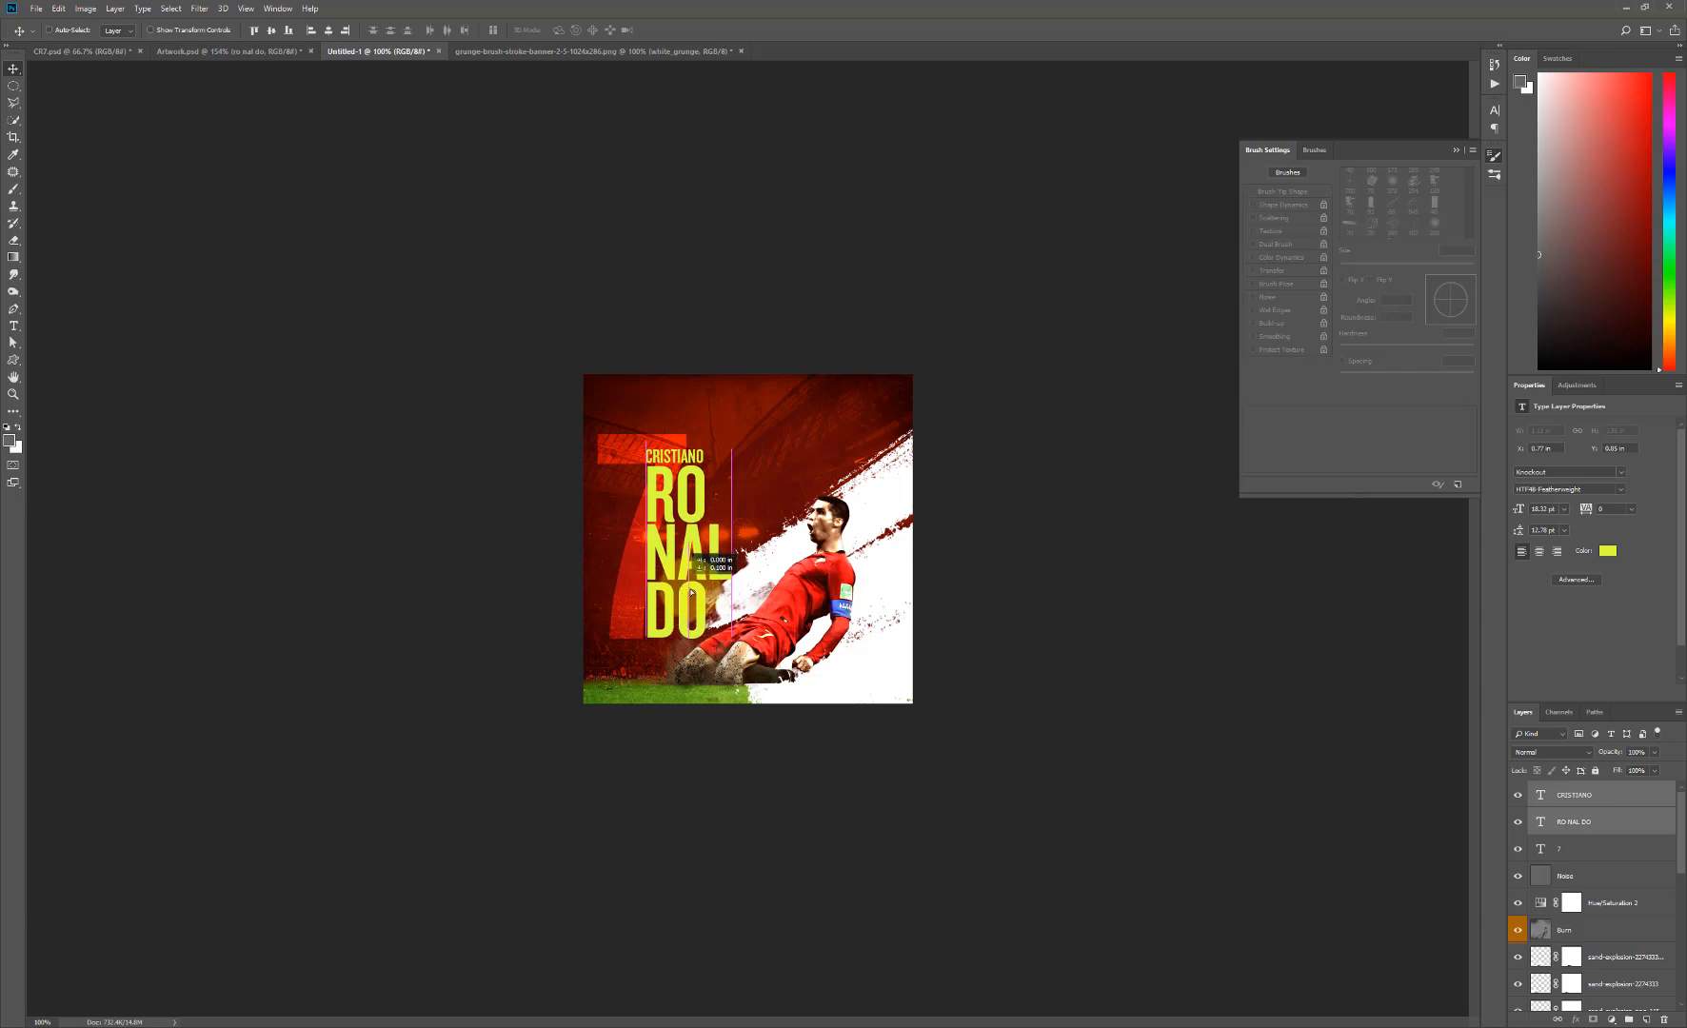
- Scale the large 7 up to about 110% and reposition it slightly down and right behind the name text
click(1571, 860)
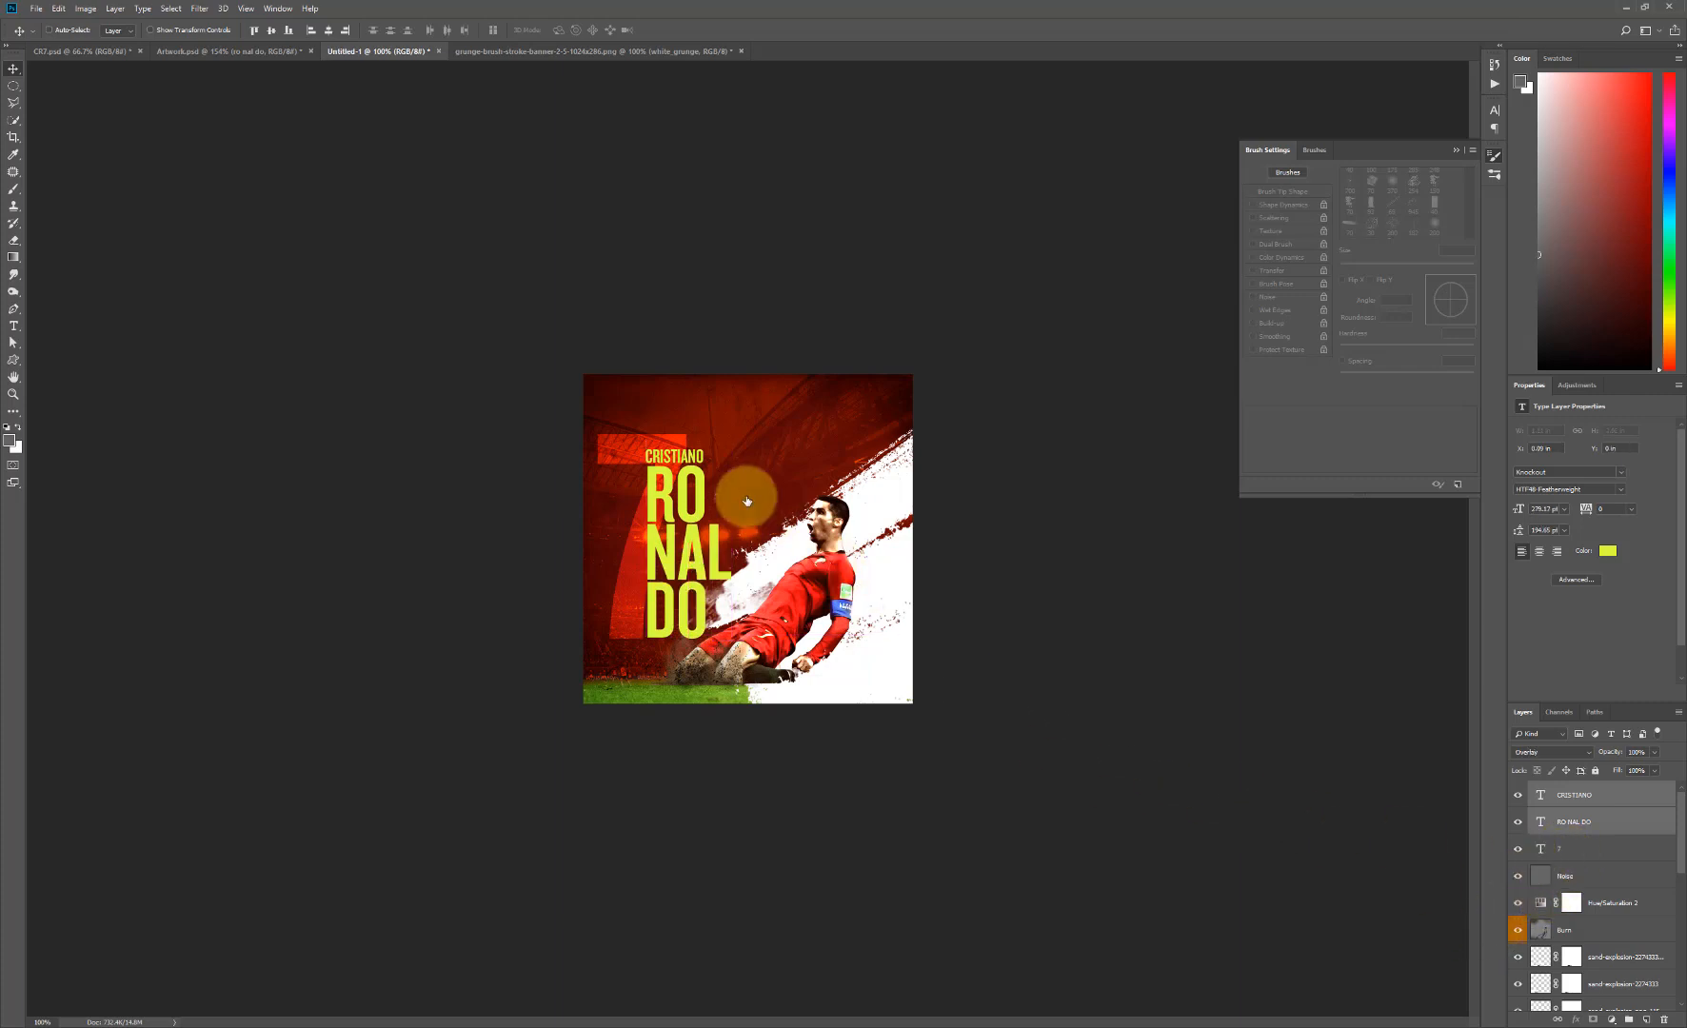
key(ctrl+t)
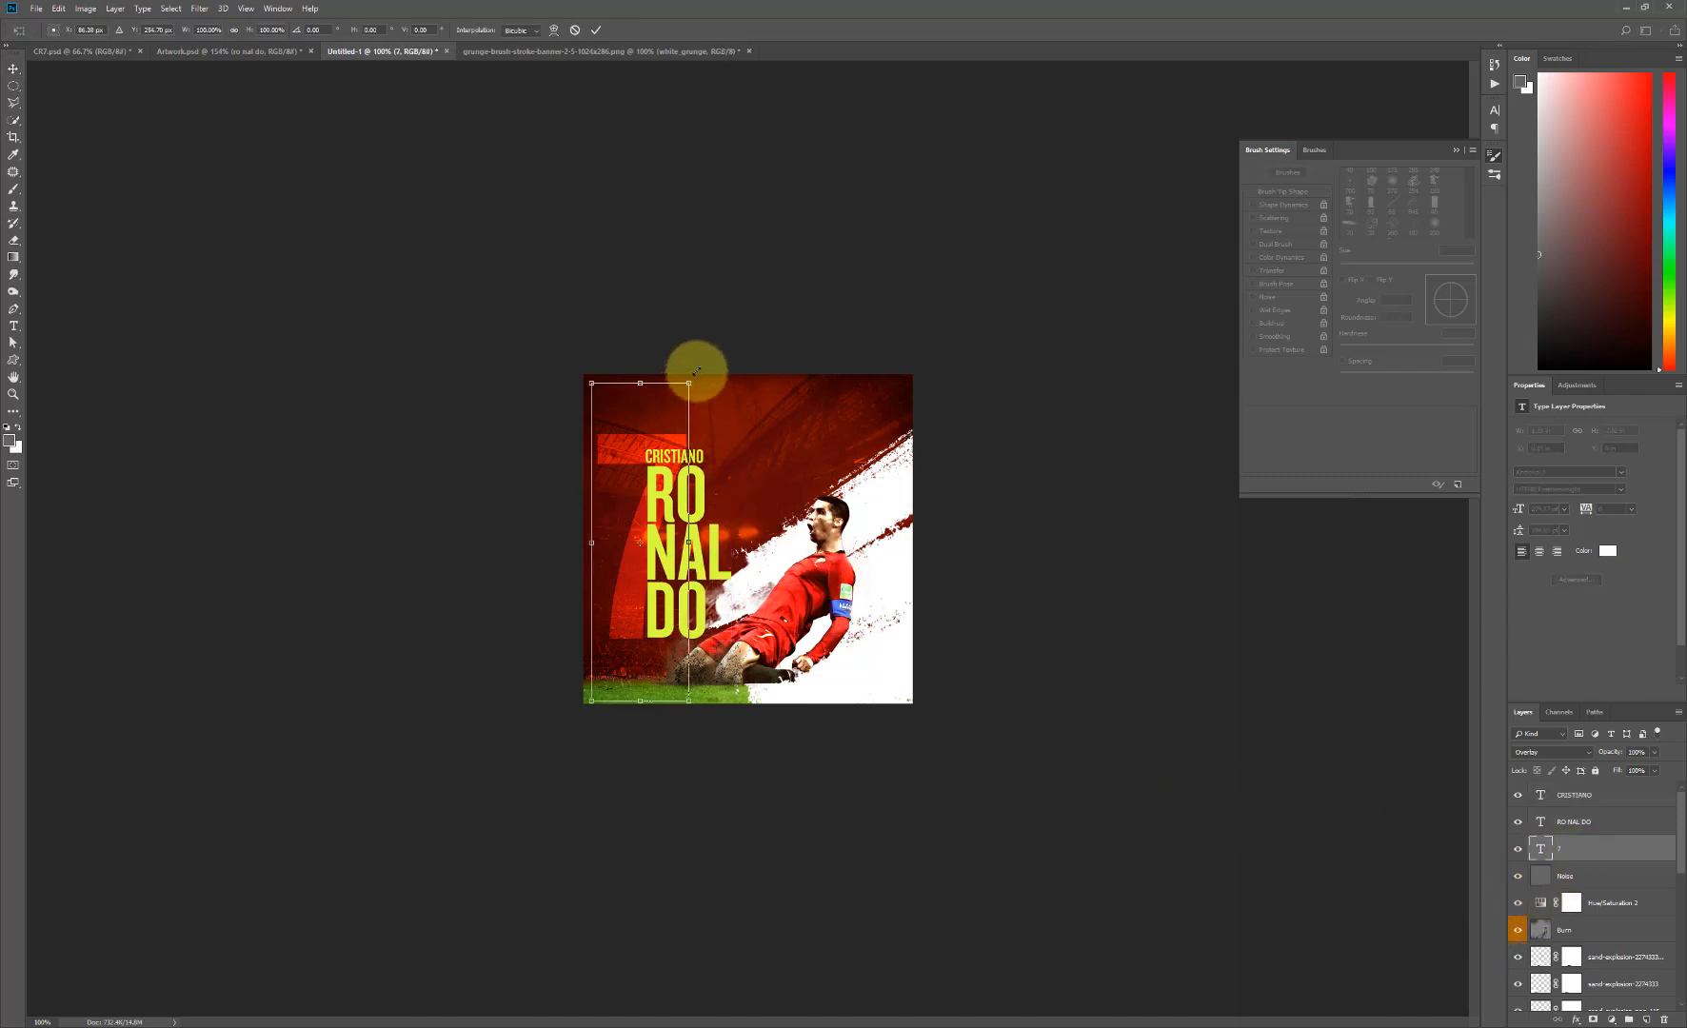
drag(688, 383, 702, 366)
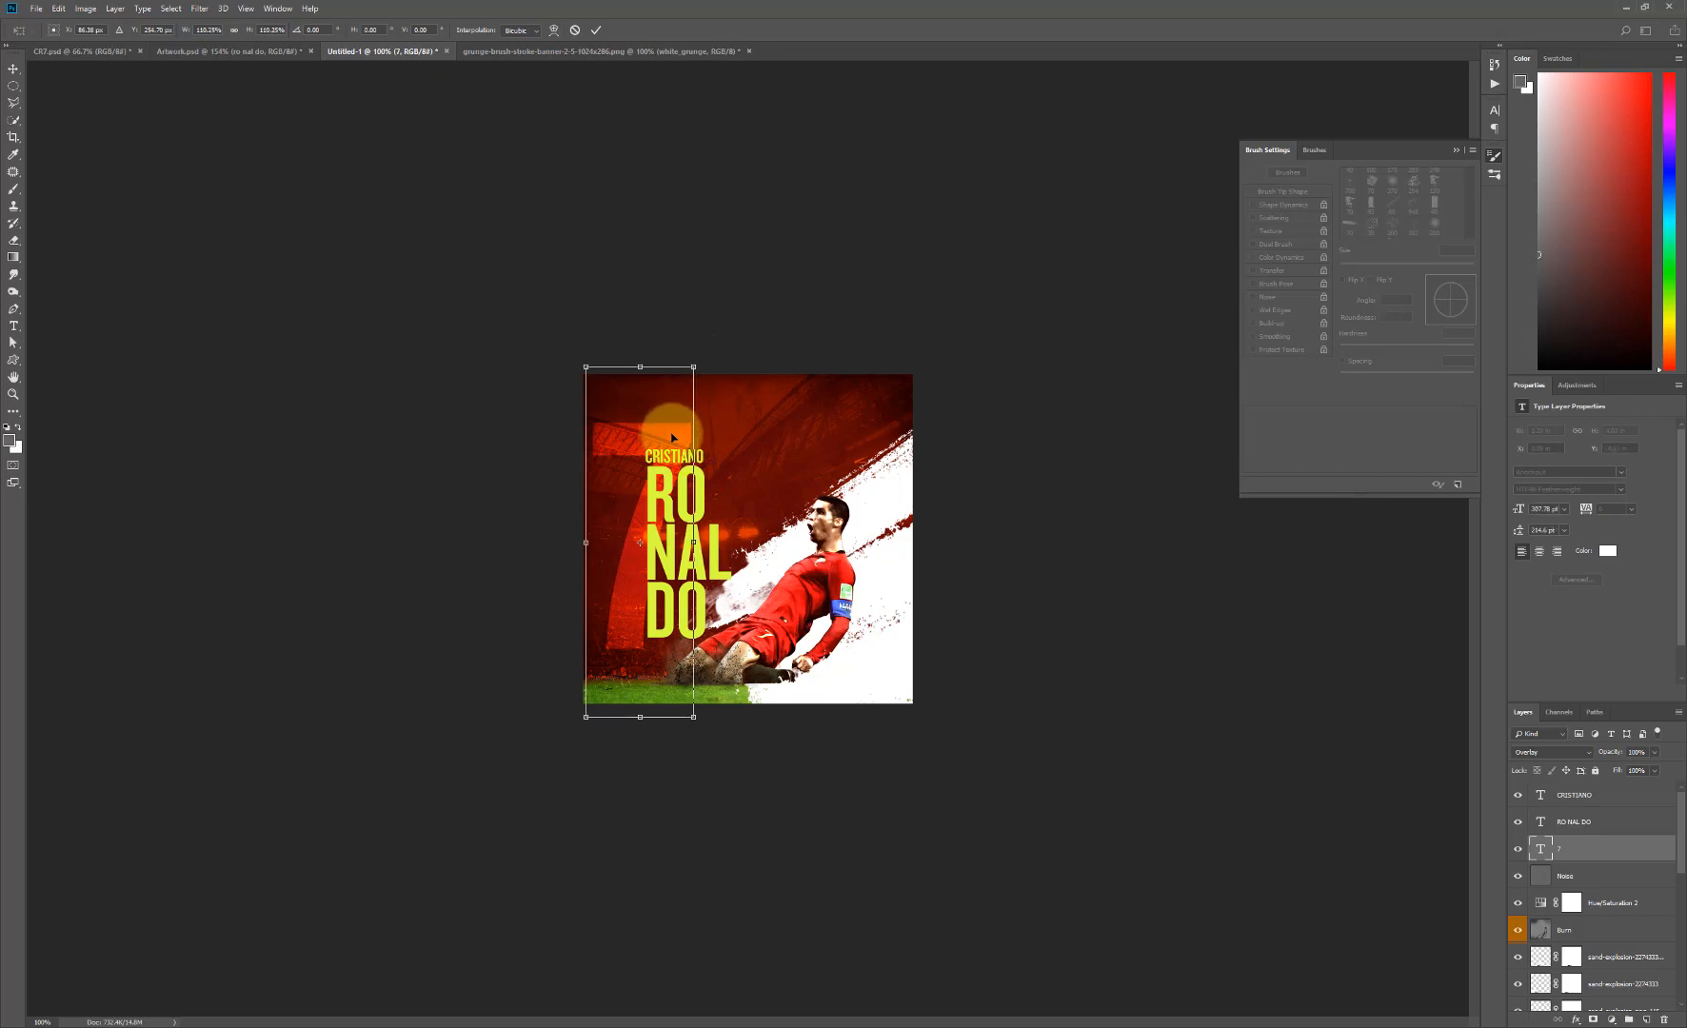
key(Return)
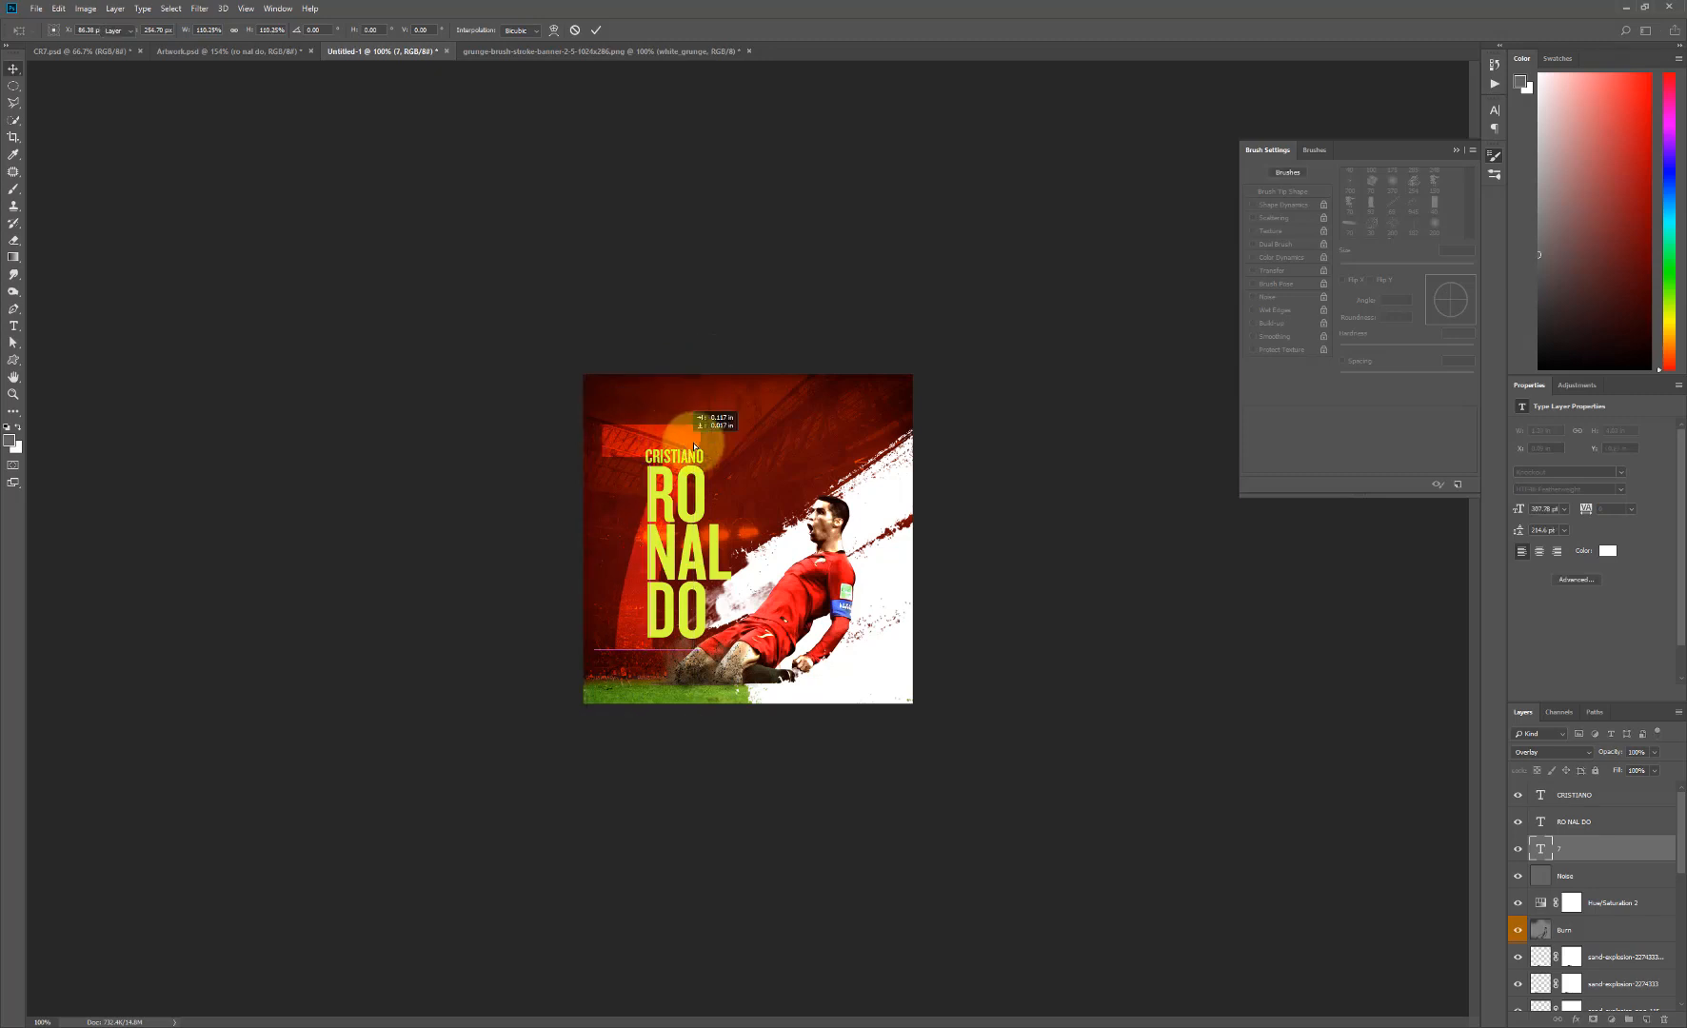
- Change the color of the CRISTIANO text to white (ffffff)
click(1583, 798)
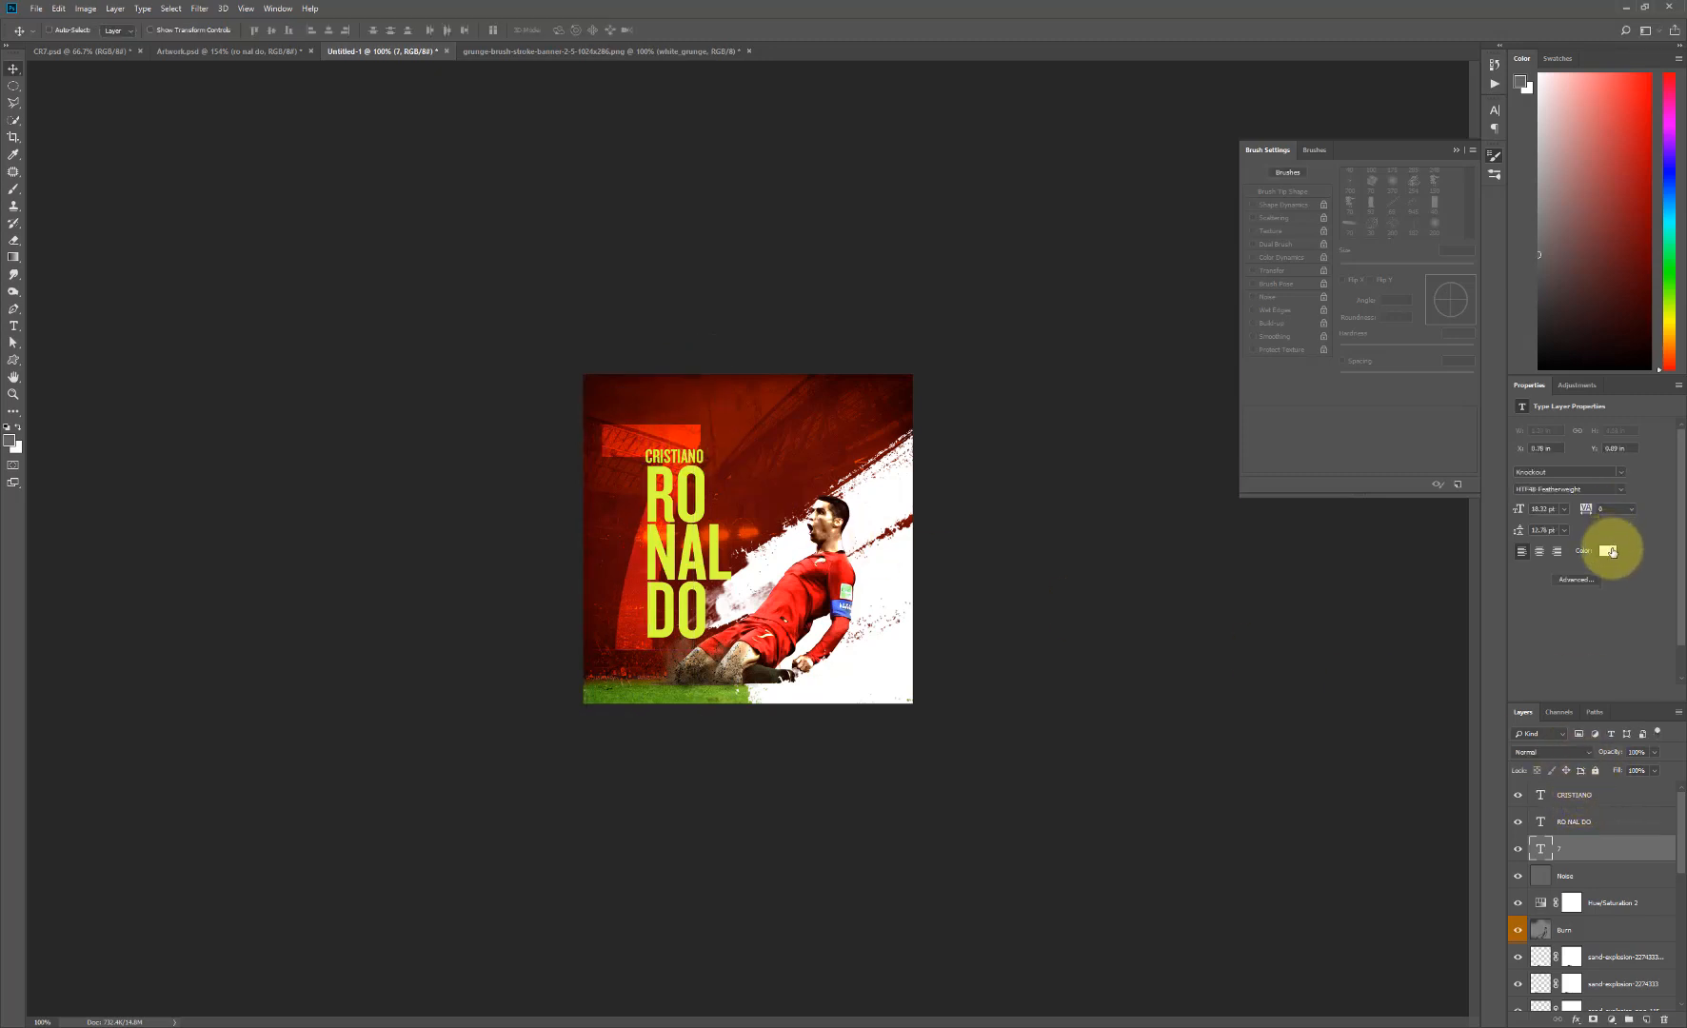
click(1606, 554)
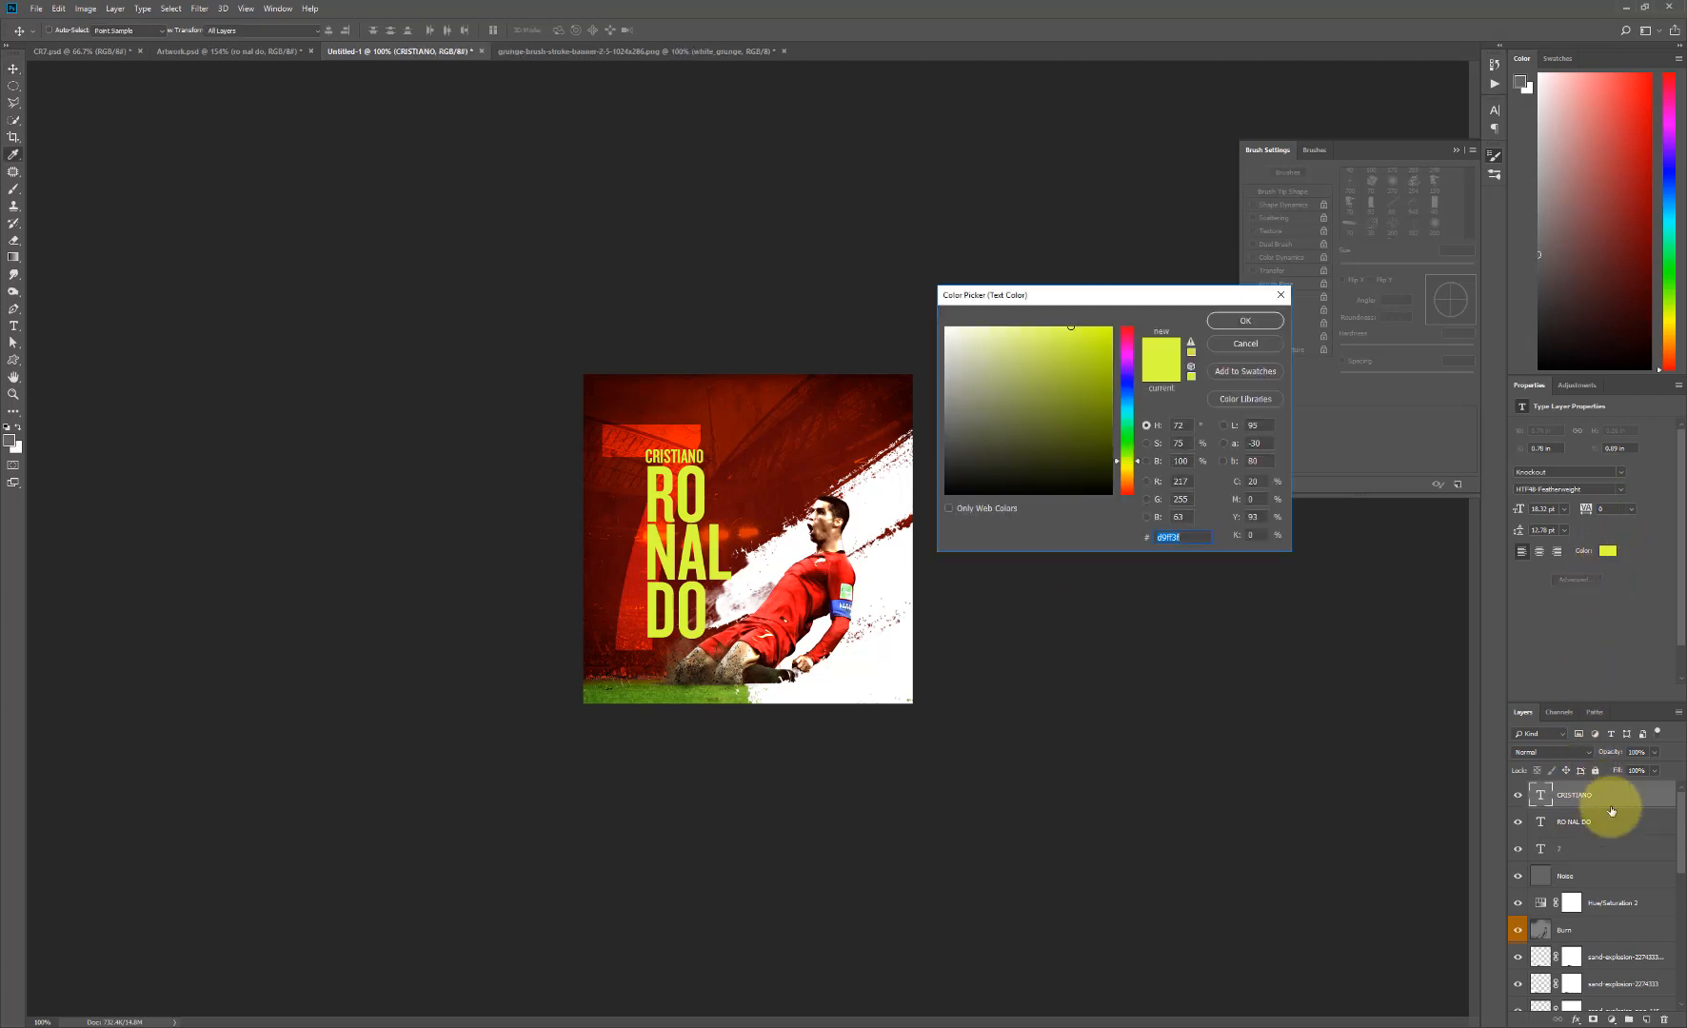
click(948, 328)
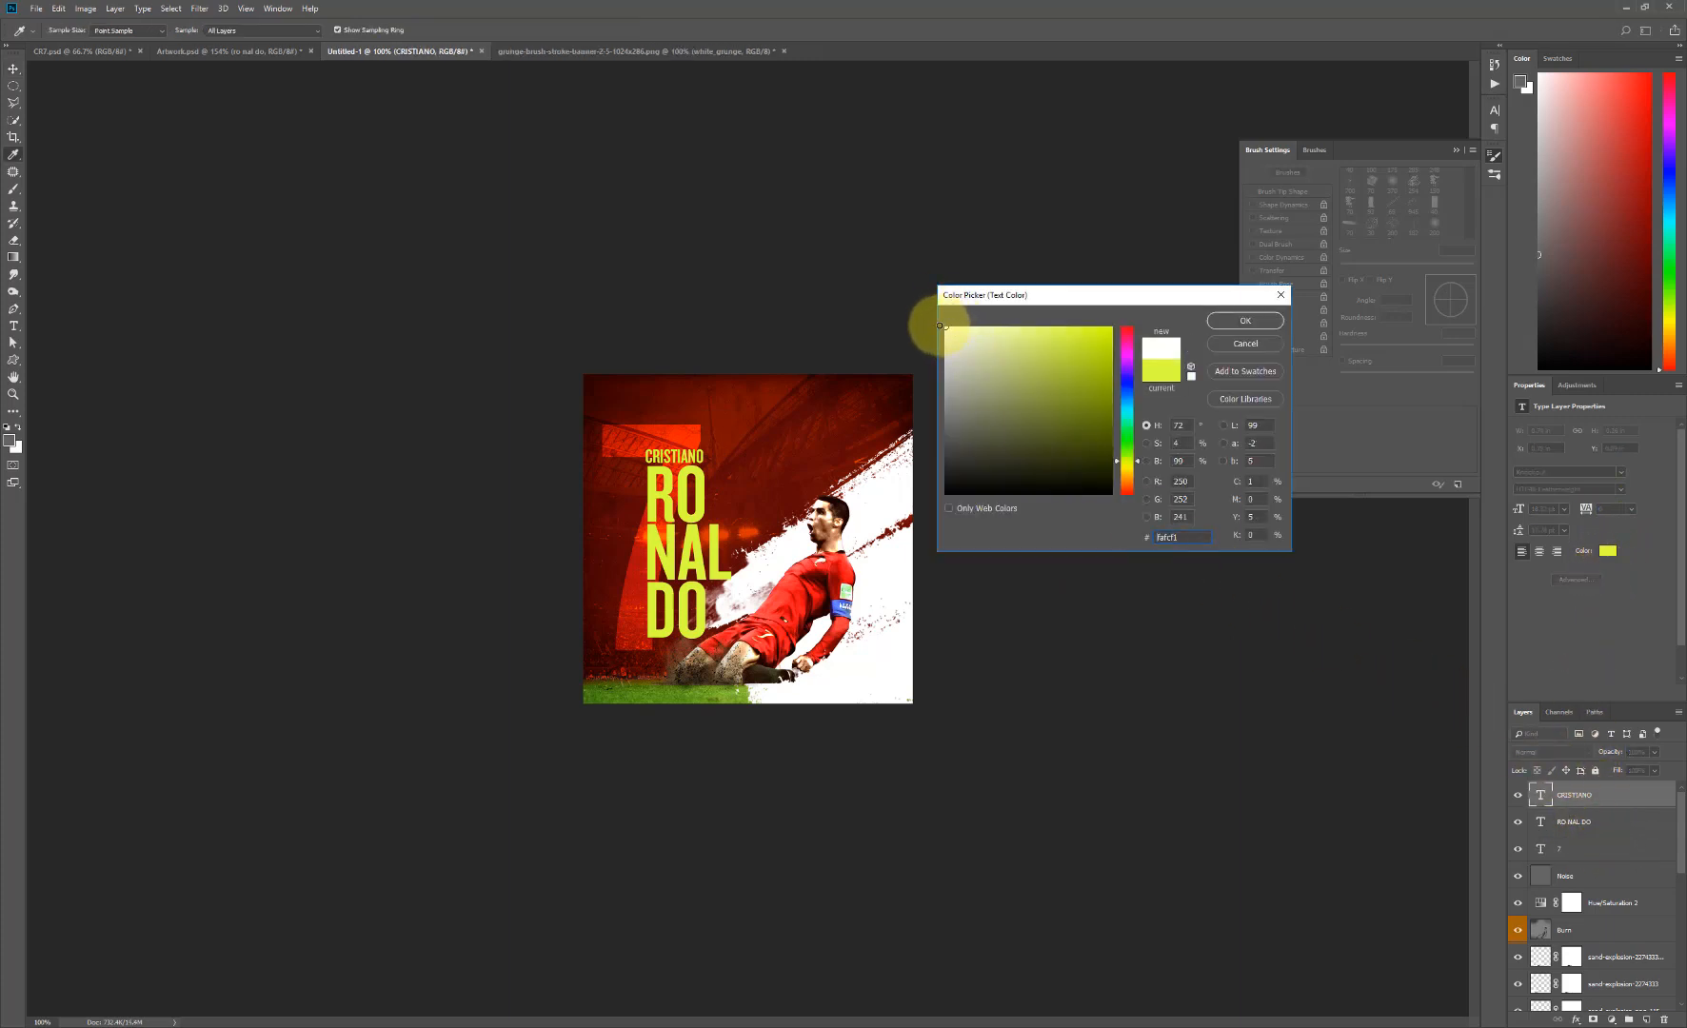
click(1242, 316)
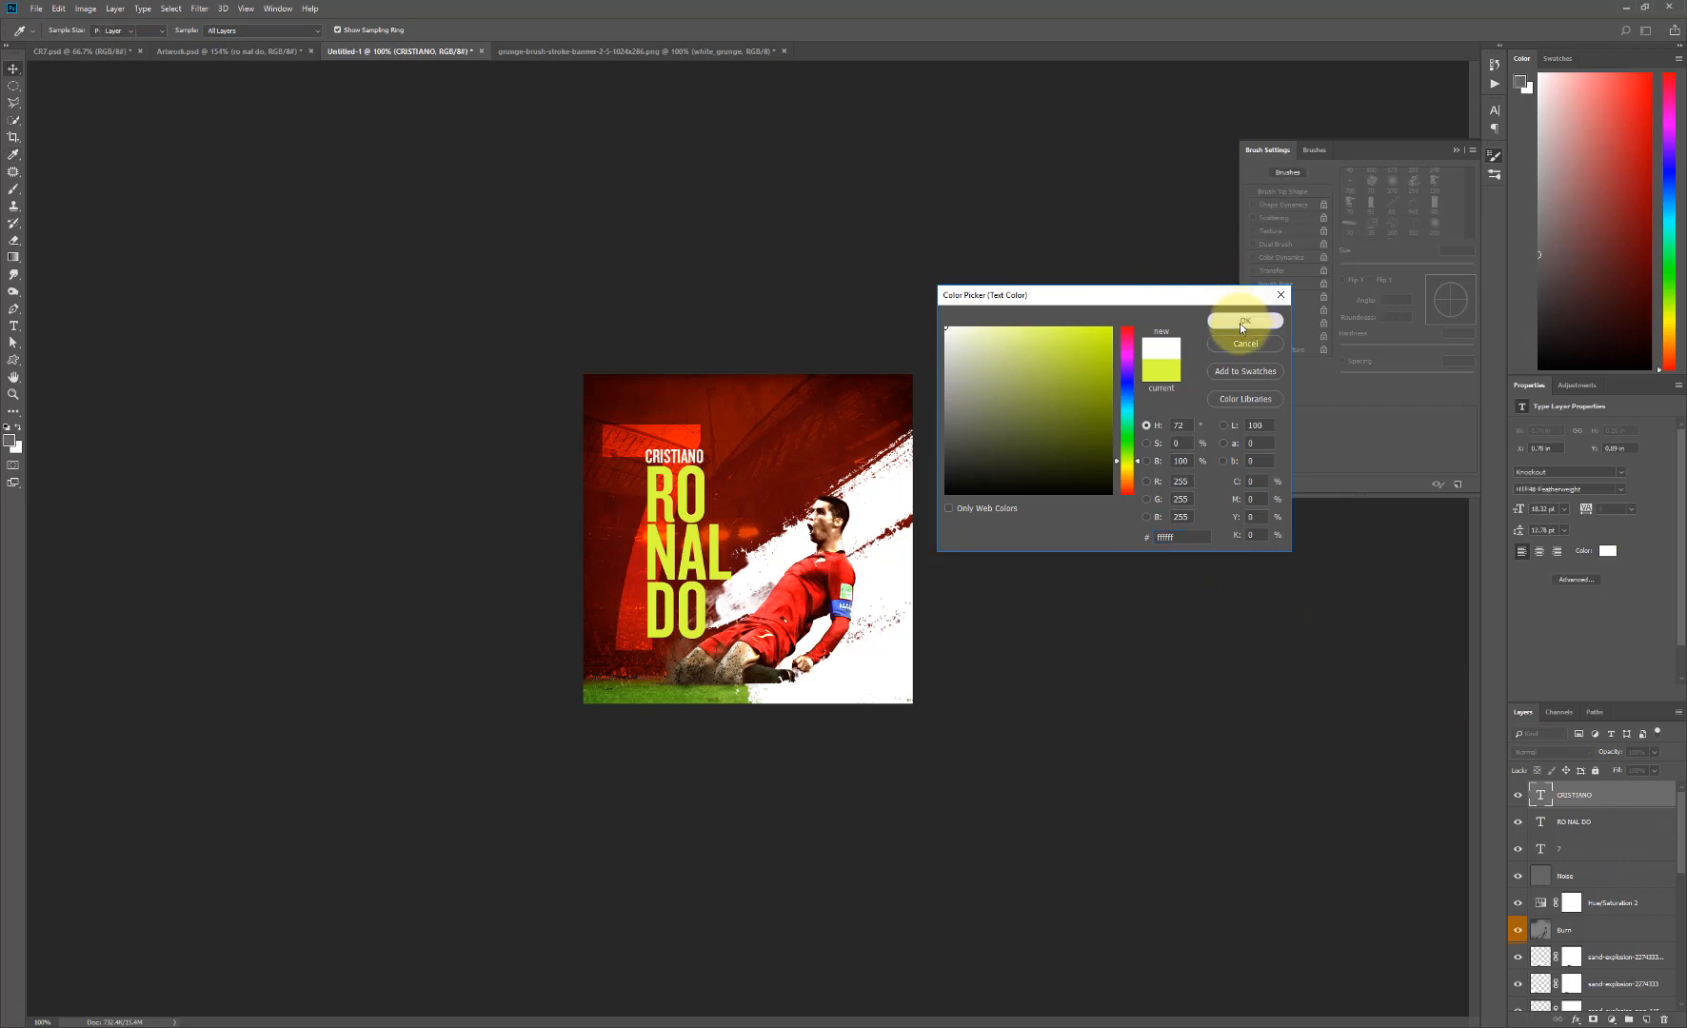
- Skew the CRISTIANO and RO NAL DO text layers together by about 15° so the lettering slants to the right
shift+click(1595, 822)
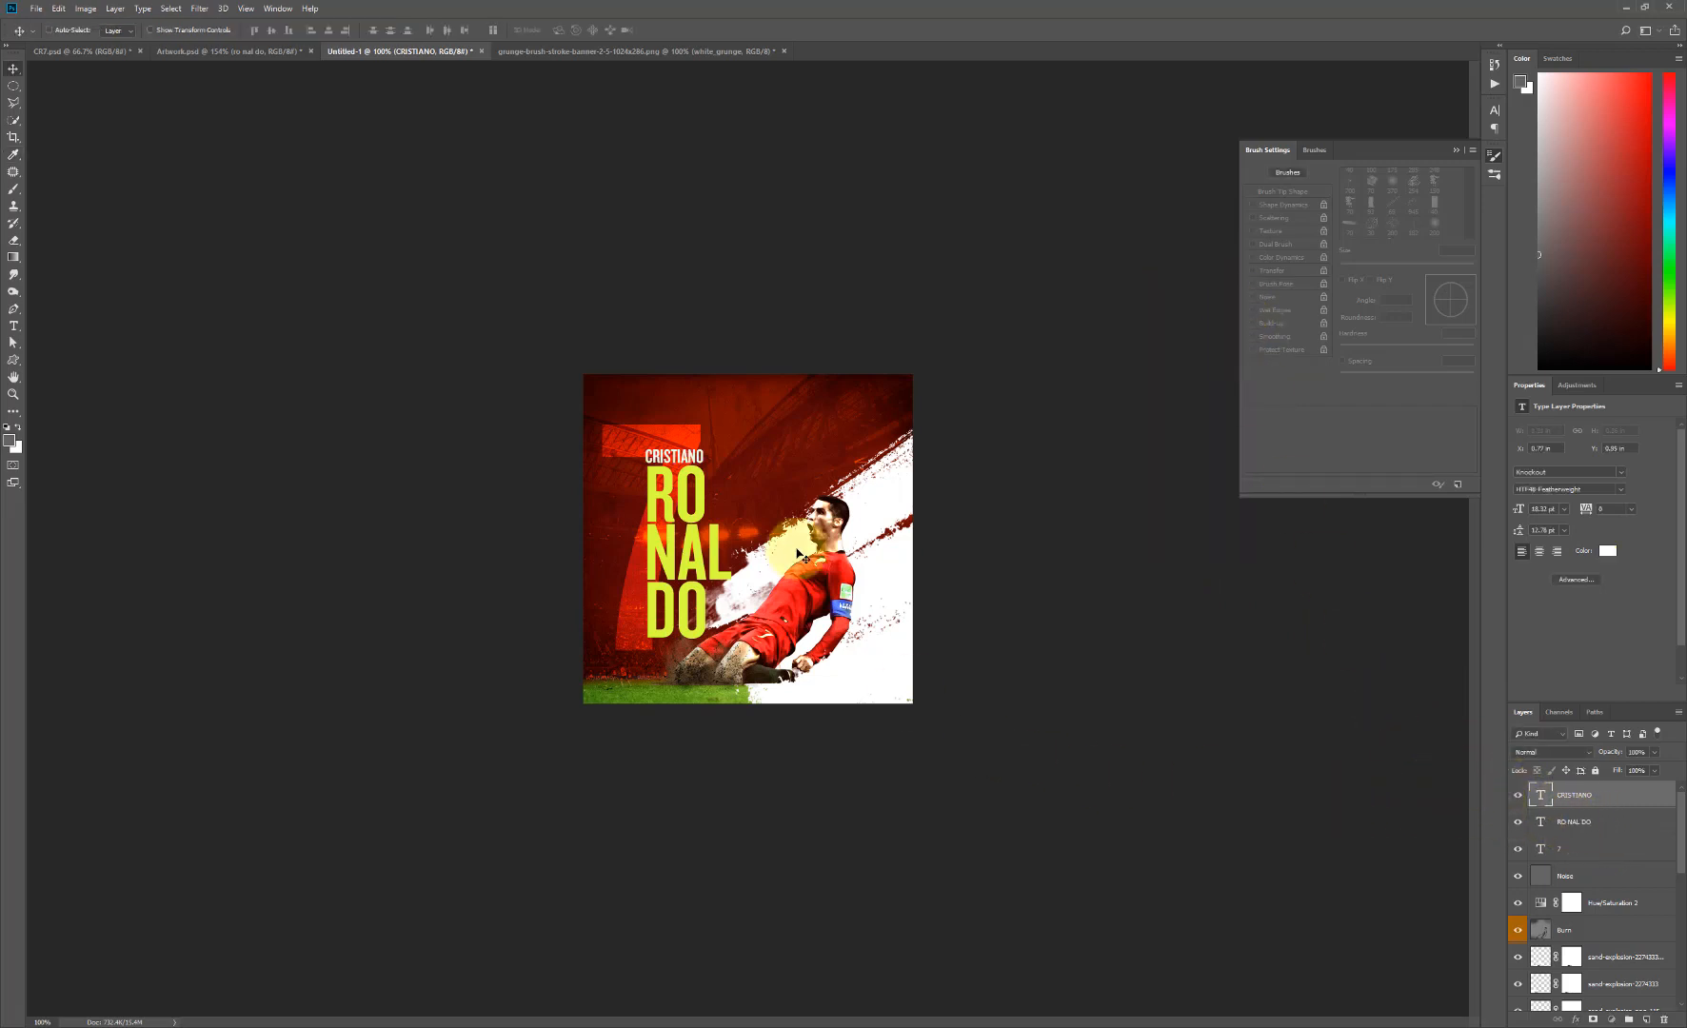
key(ctrl+t)
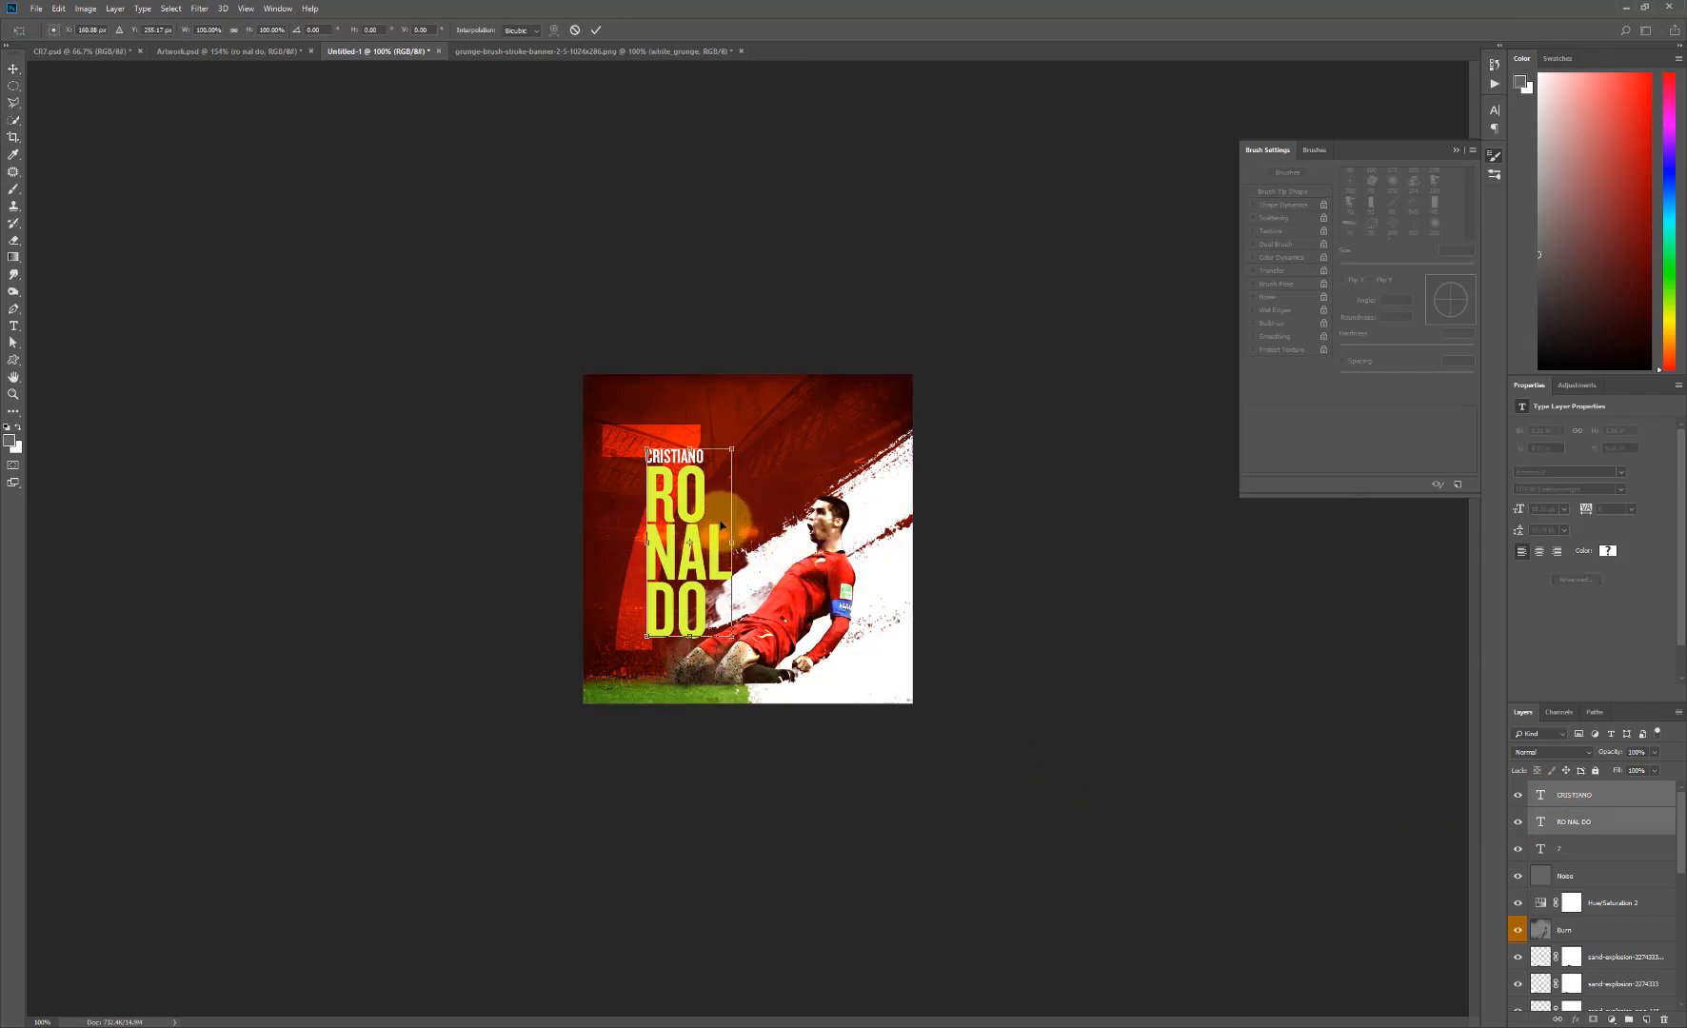
right_click(705, 513)
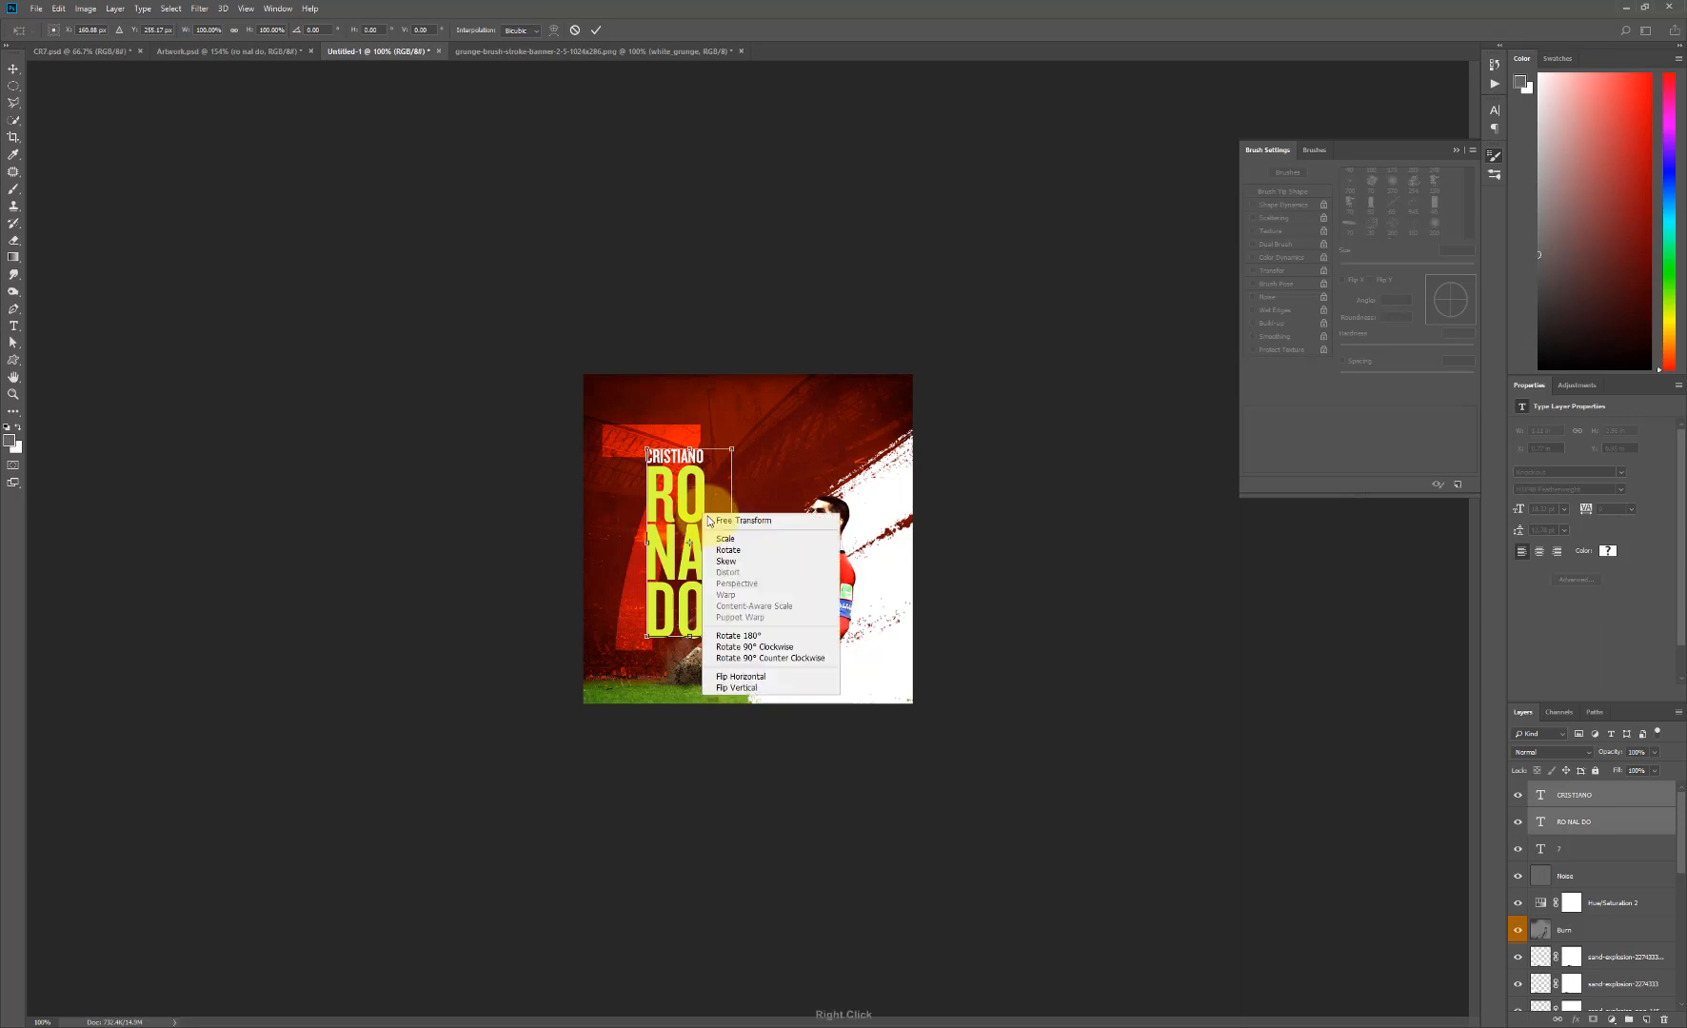
click(748, 561)
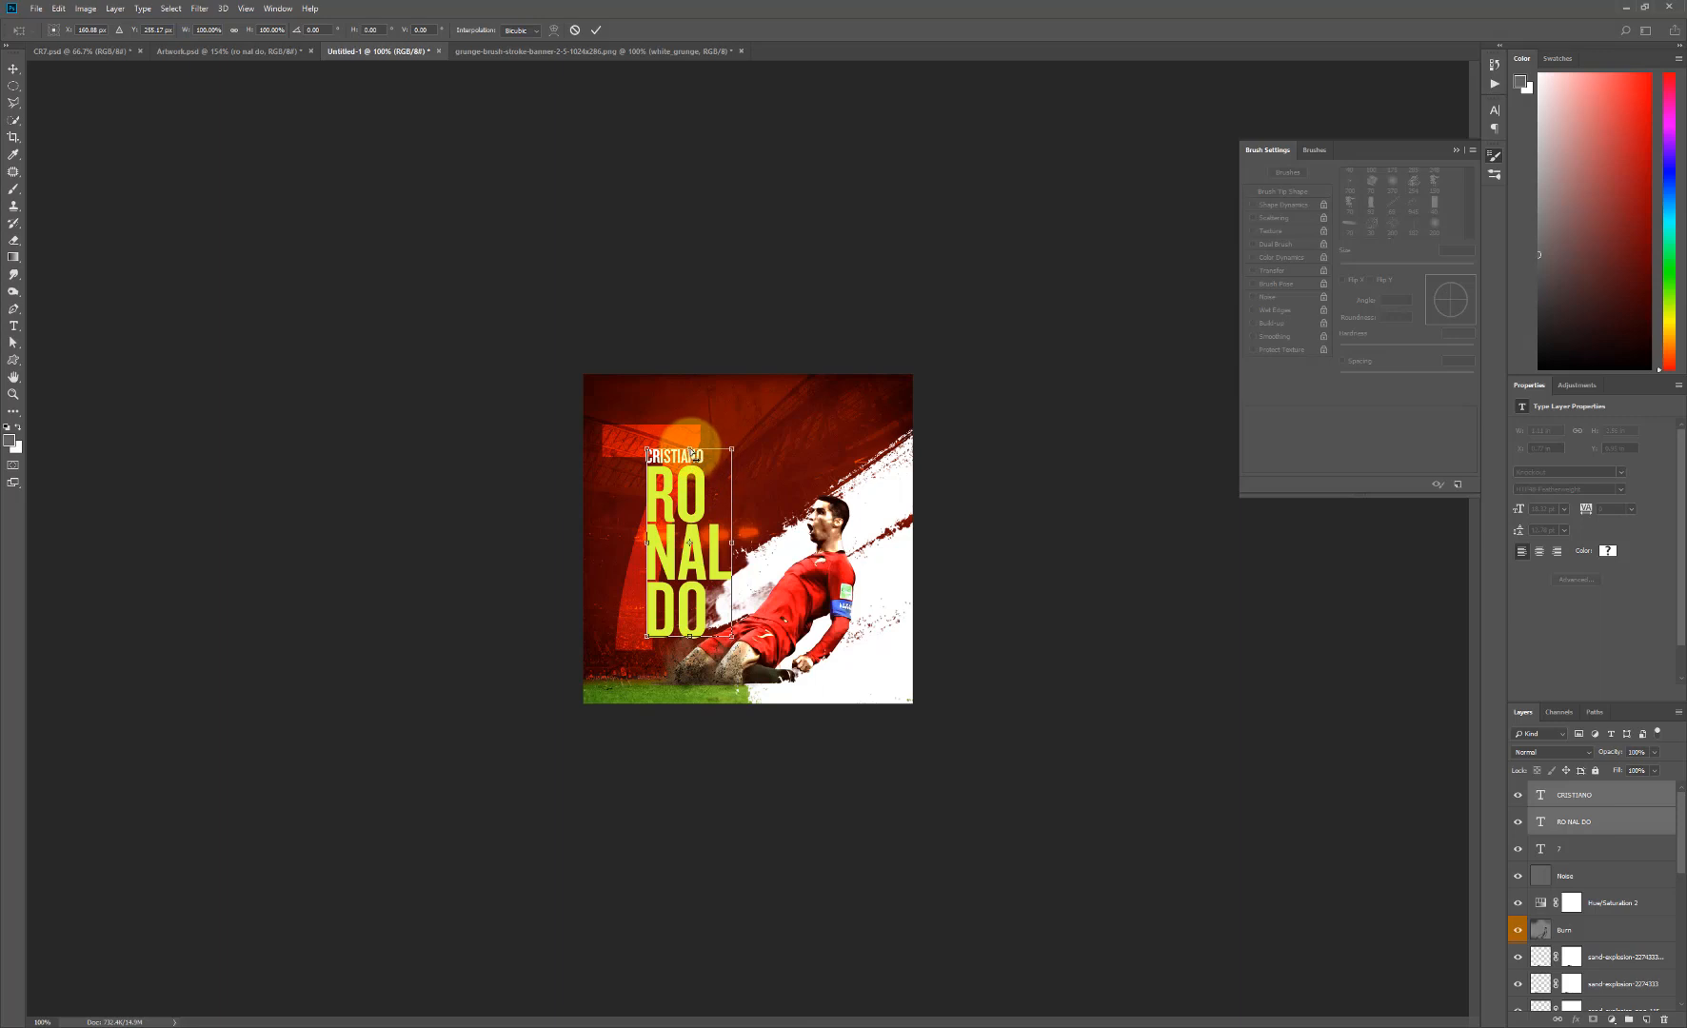
drag(692, 453, 729, 514)
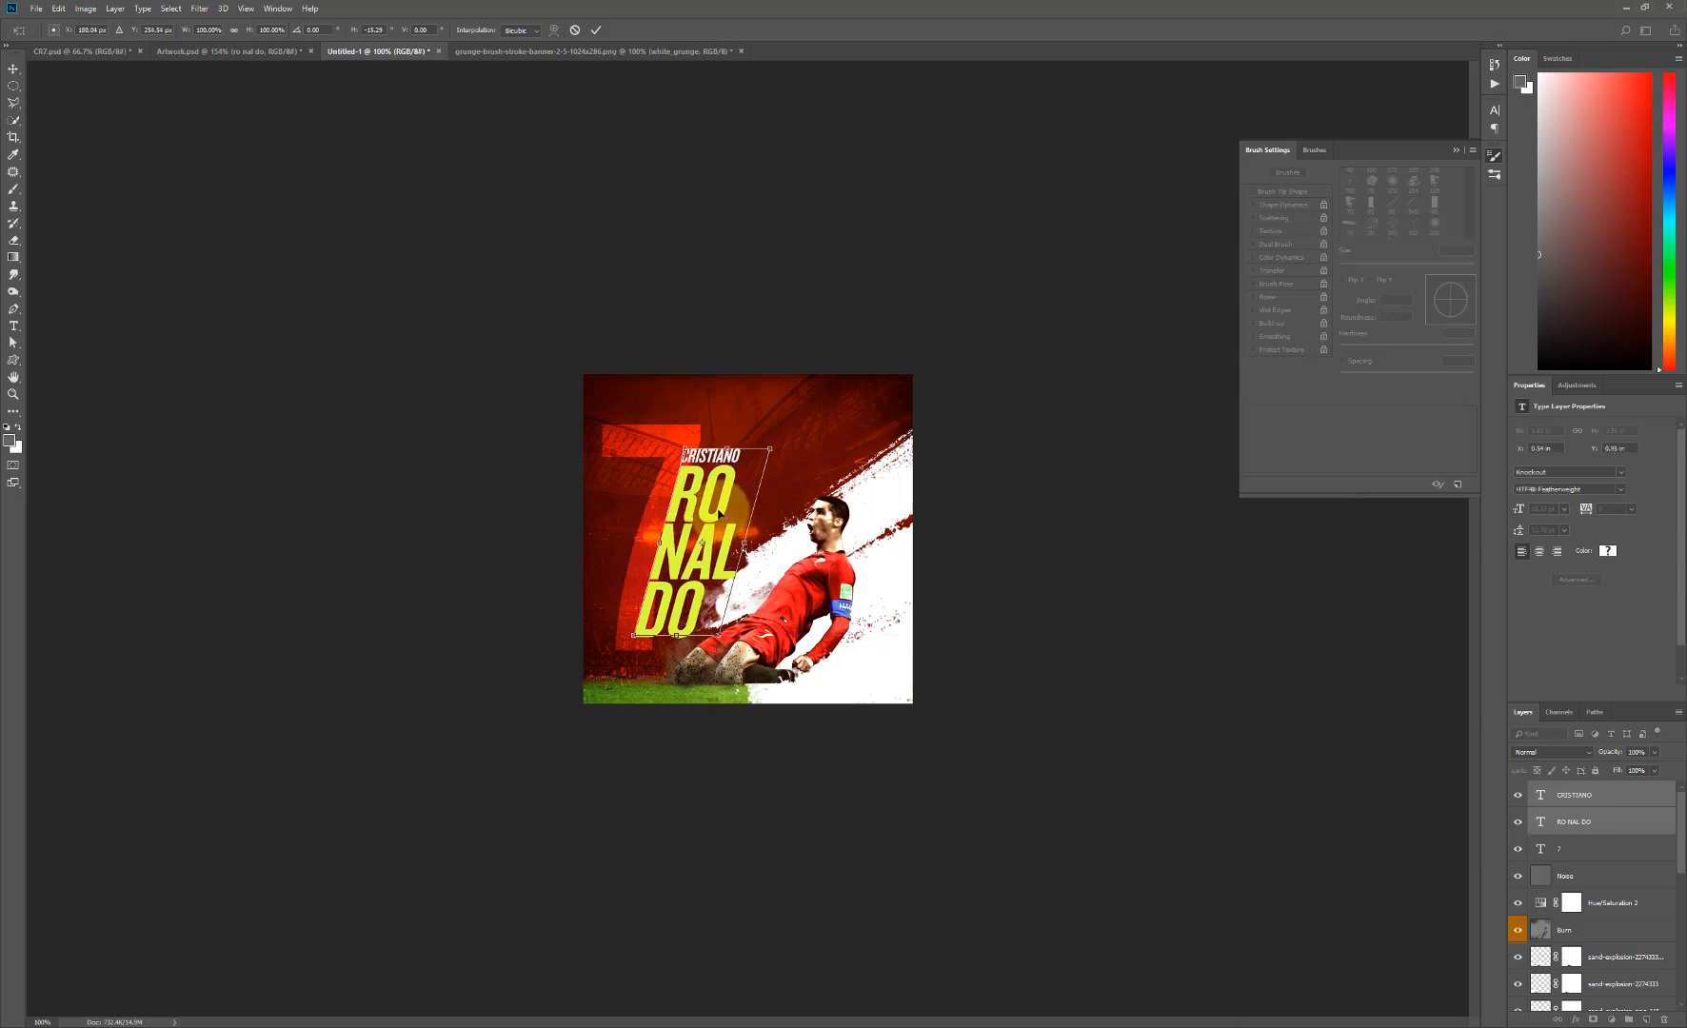
key(Return)
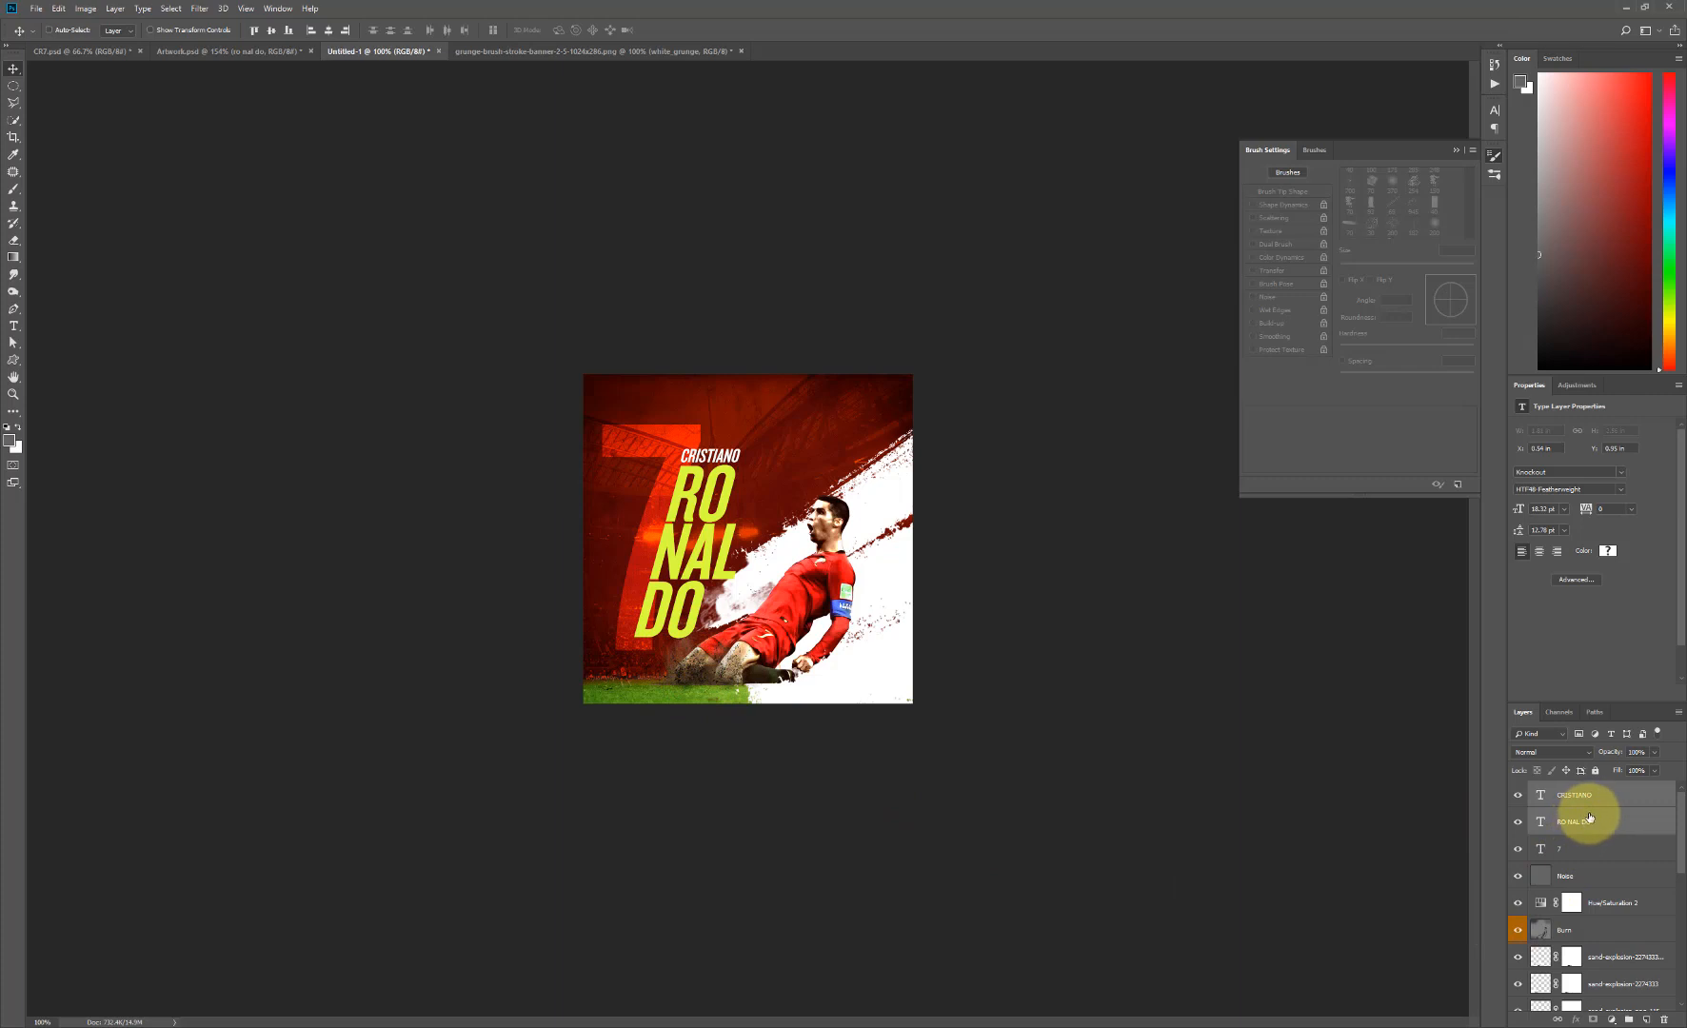
- Group the CRISTIANO and RO NAL DO text layers and name the group CR7_Name
click(1628, 1021)
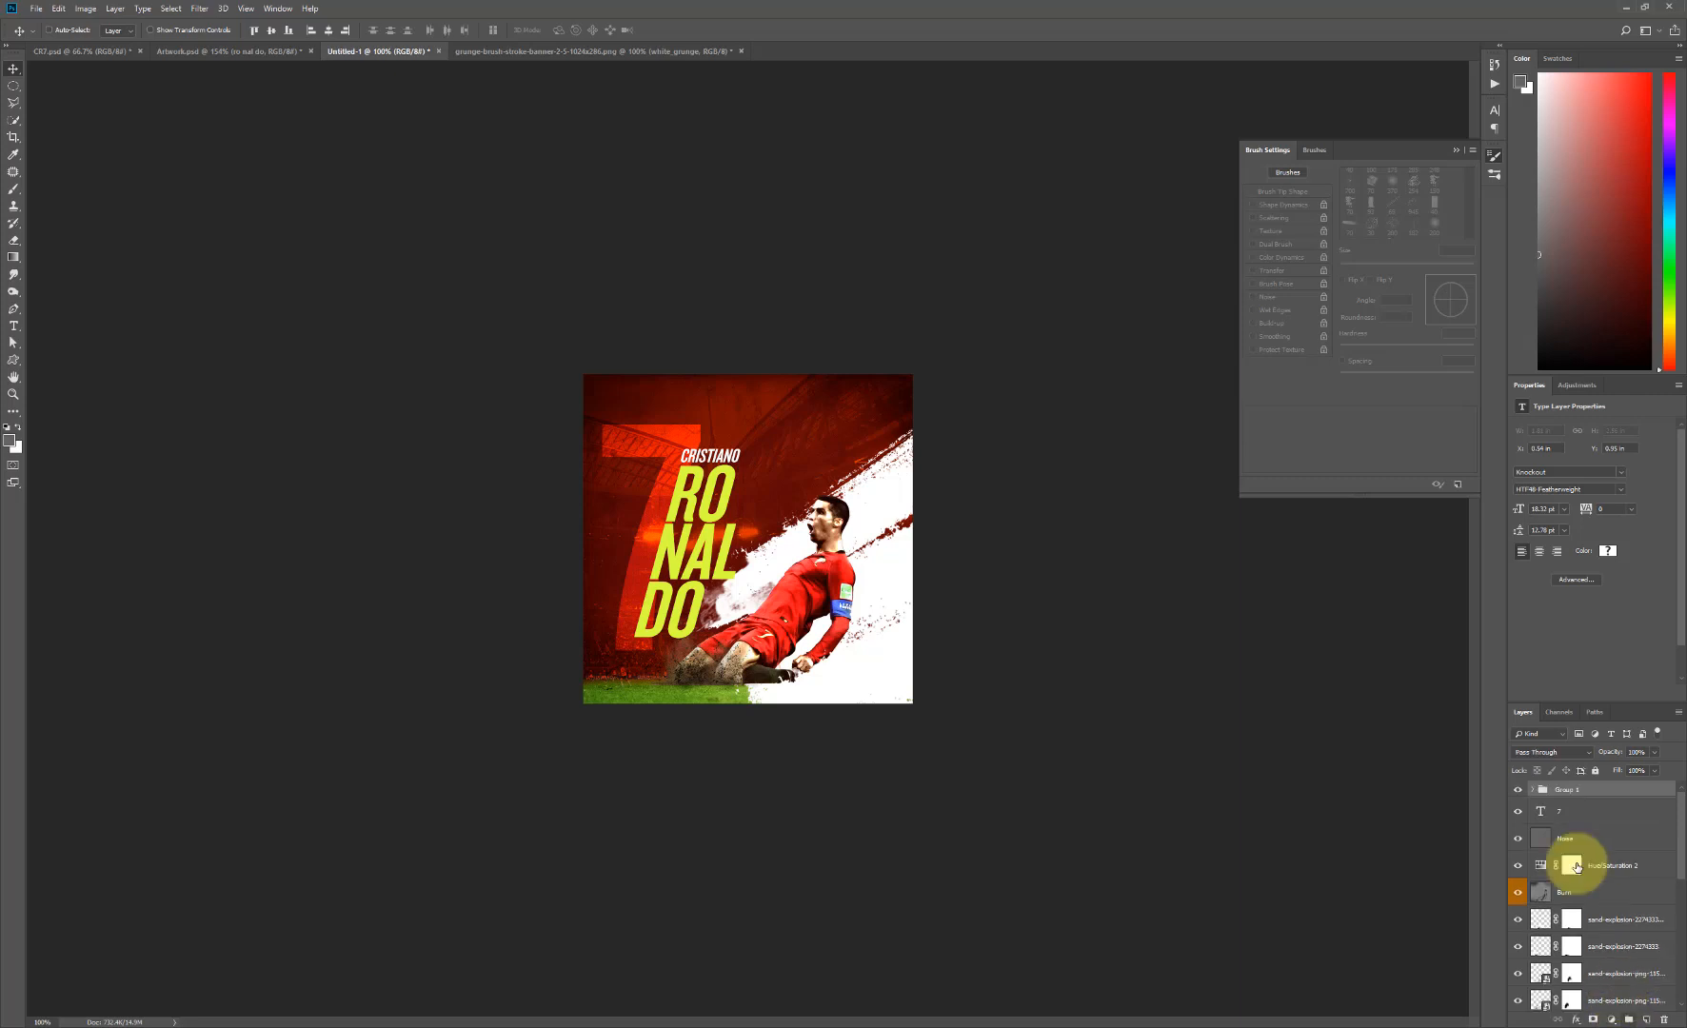
double_click(1570, 791)
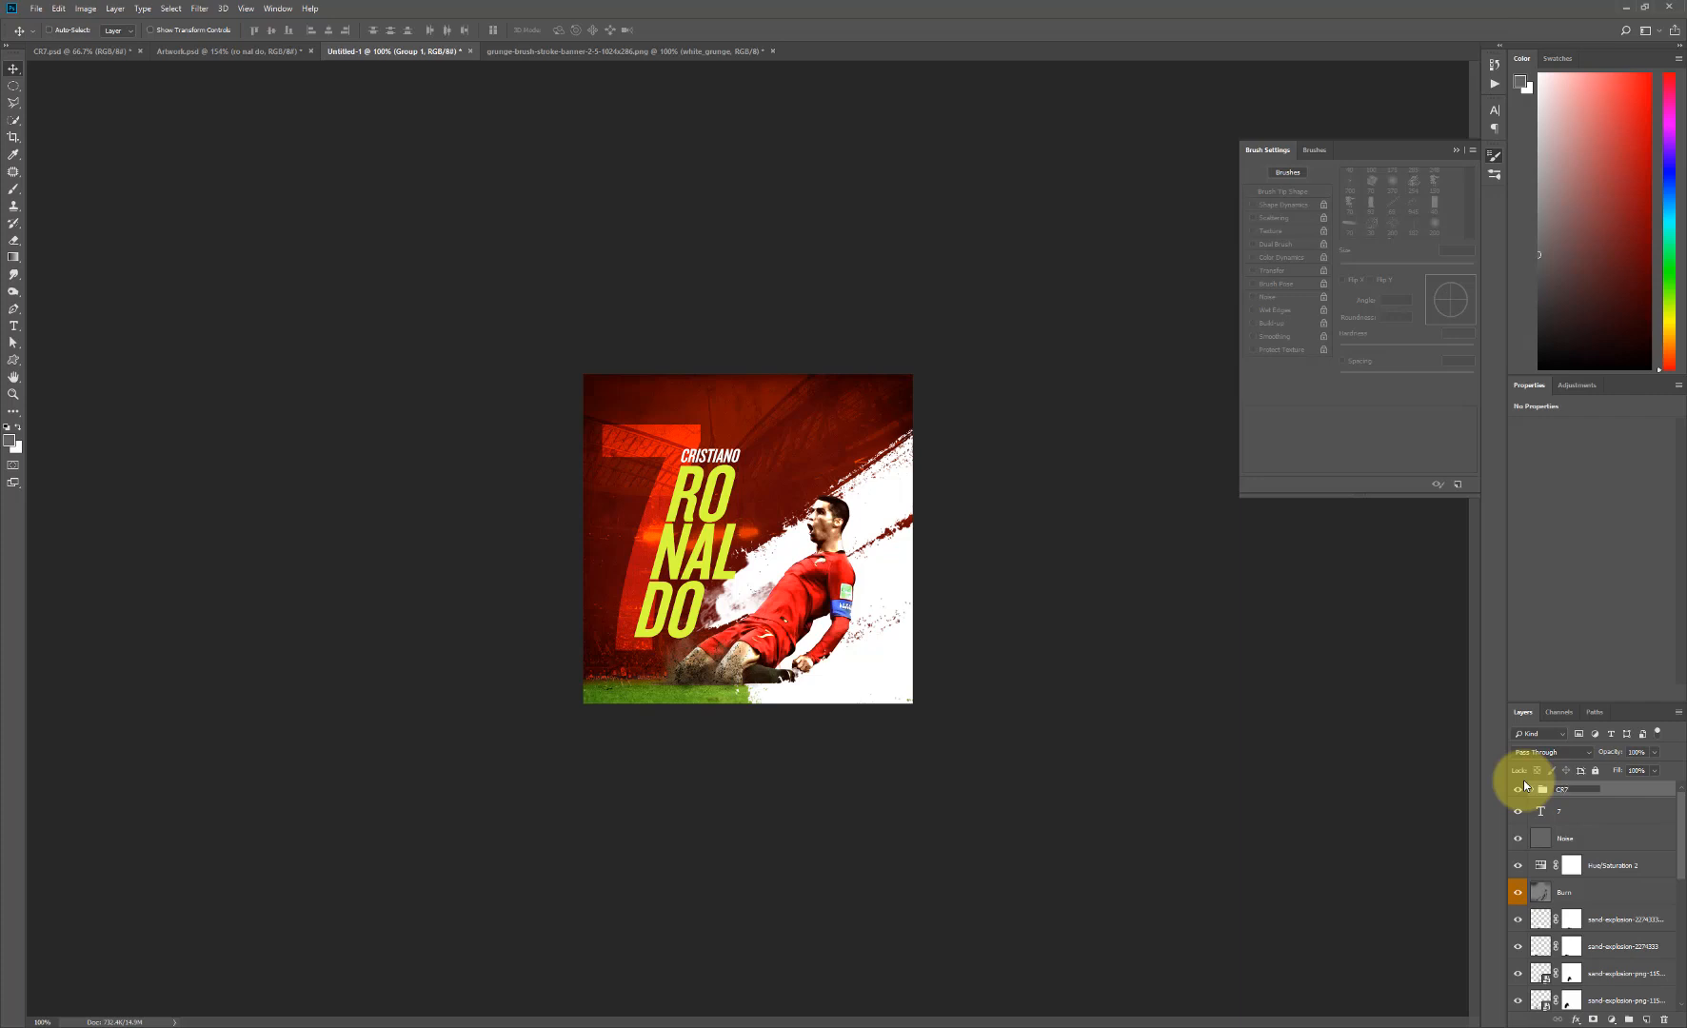
text(CR7_Name)
click(644, 563)
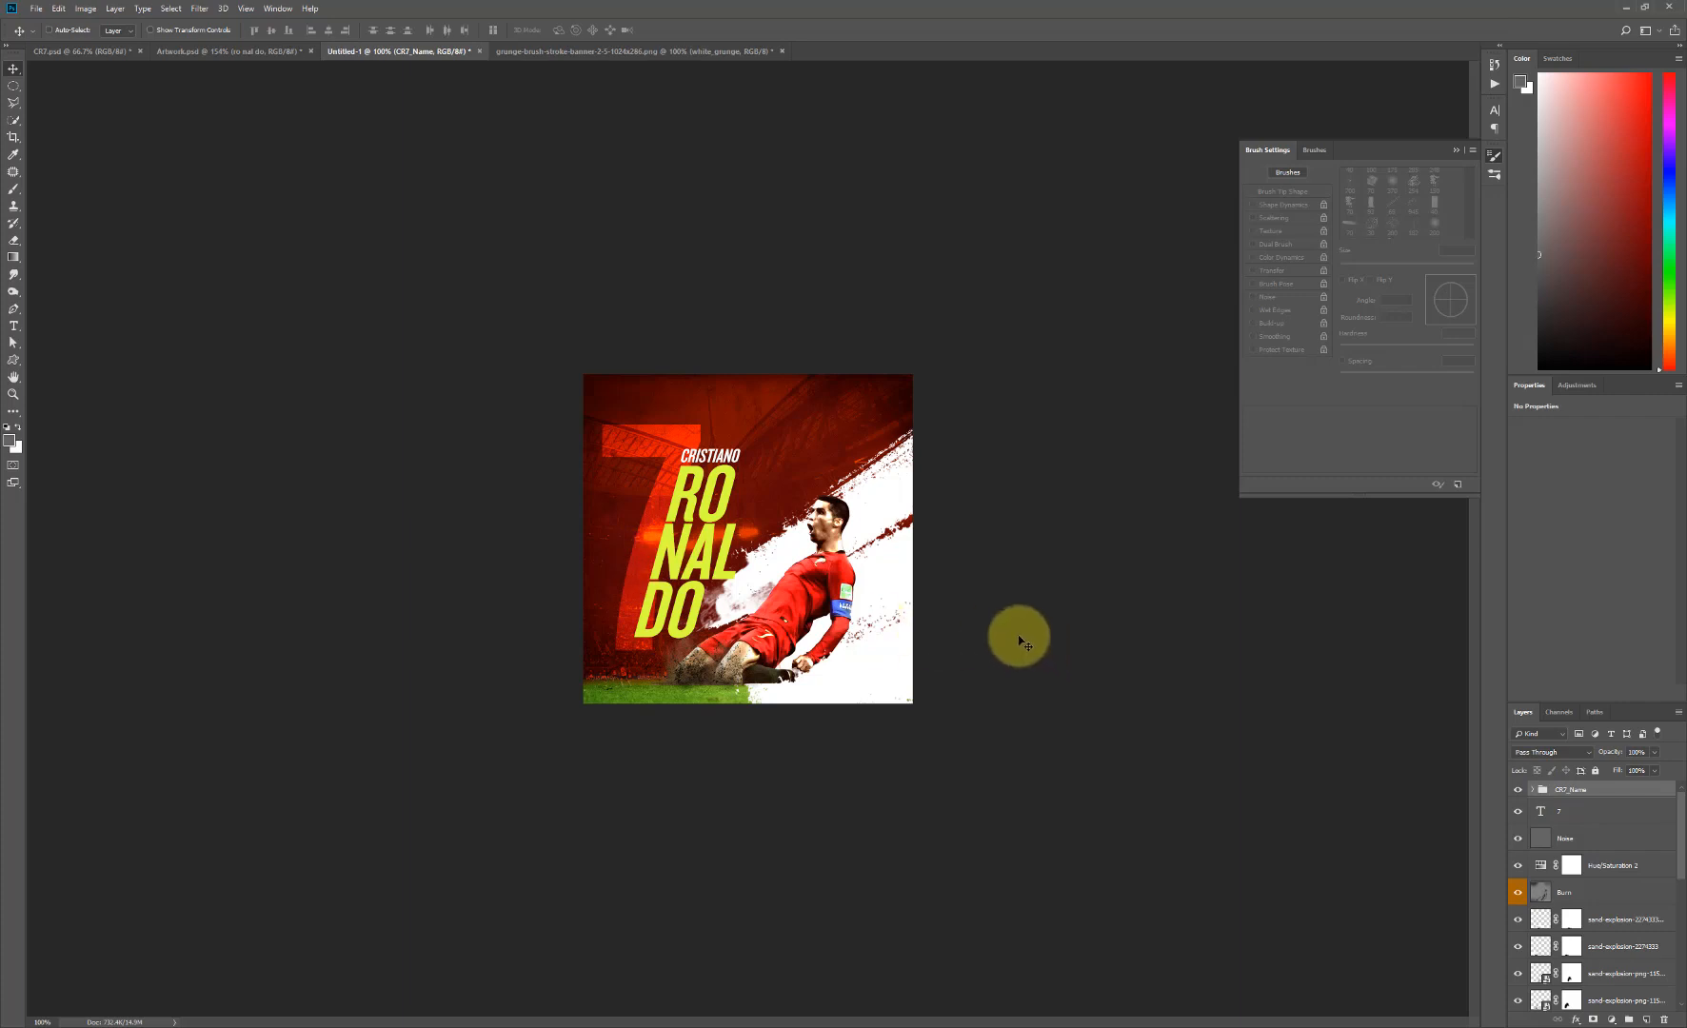
- Choose a scratchy, streaked grunge tip for the Brush tool and collapse the brush settings
key(b)
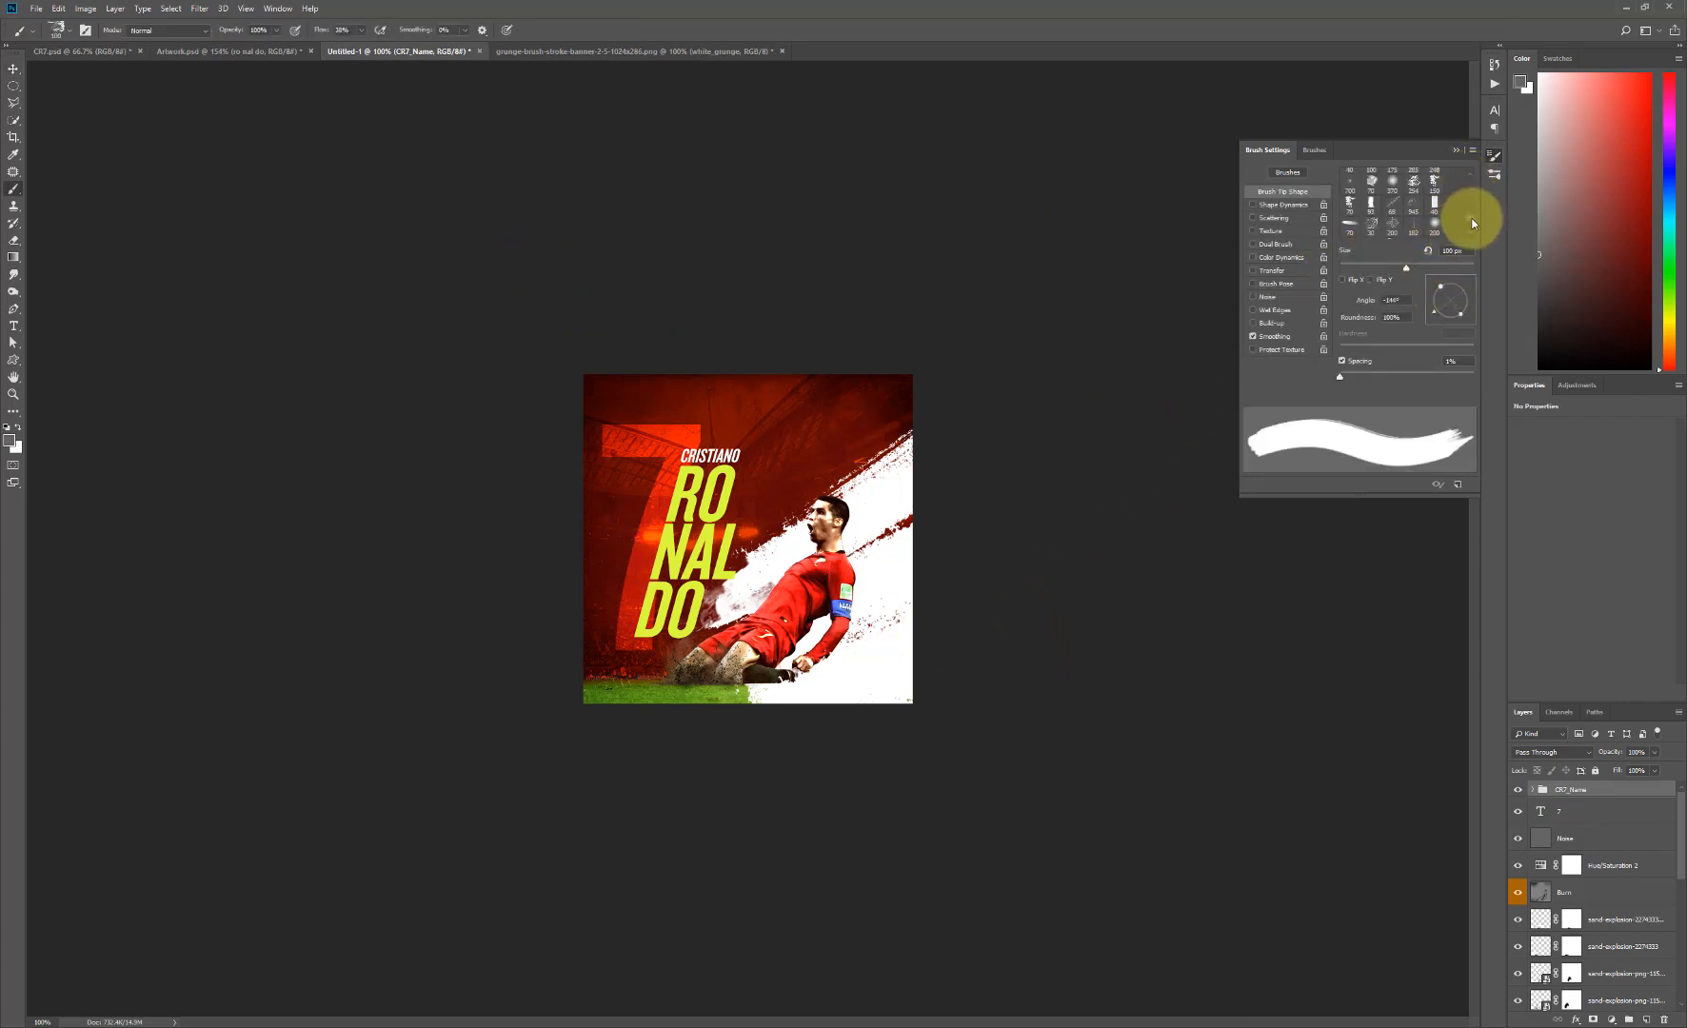
scroll(1470, 218, down, 5)
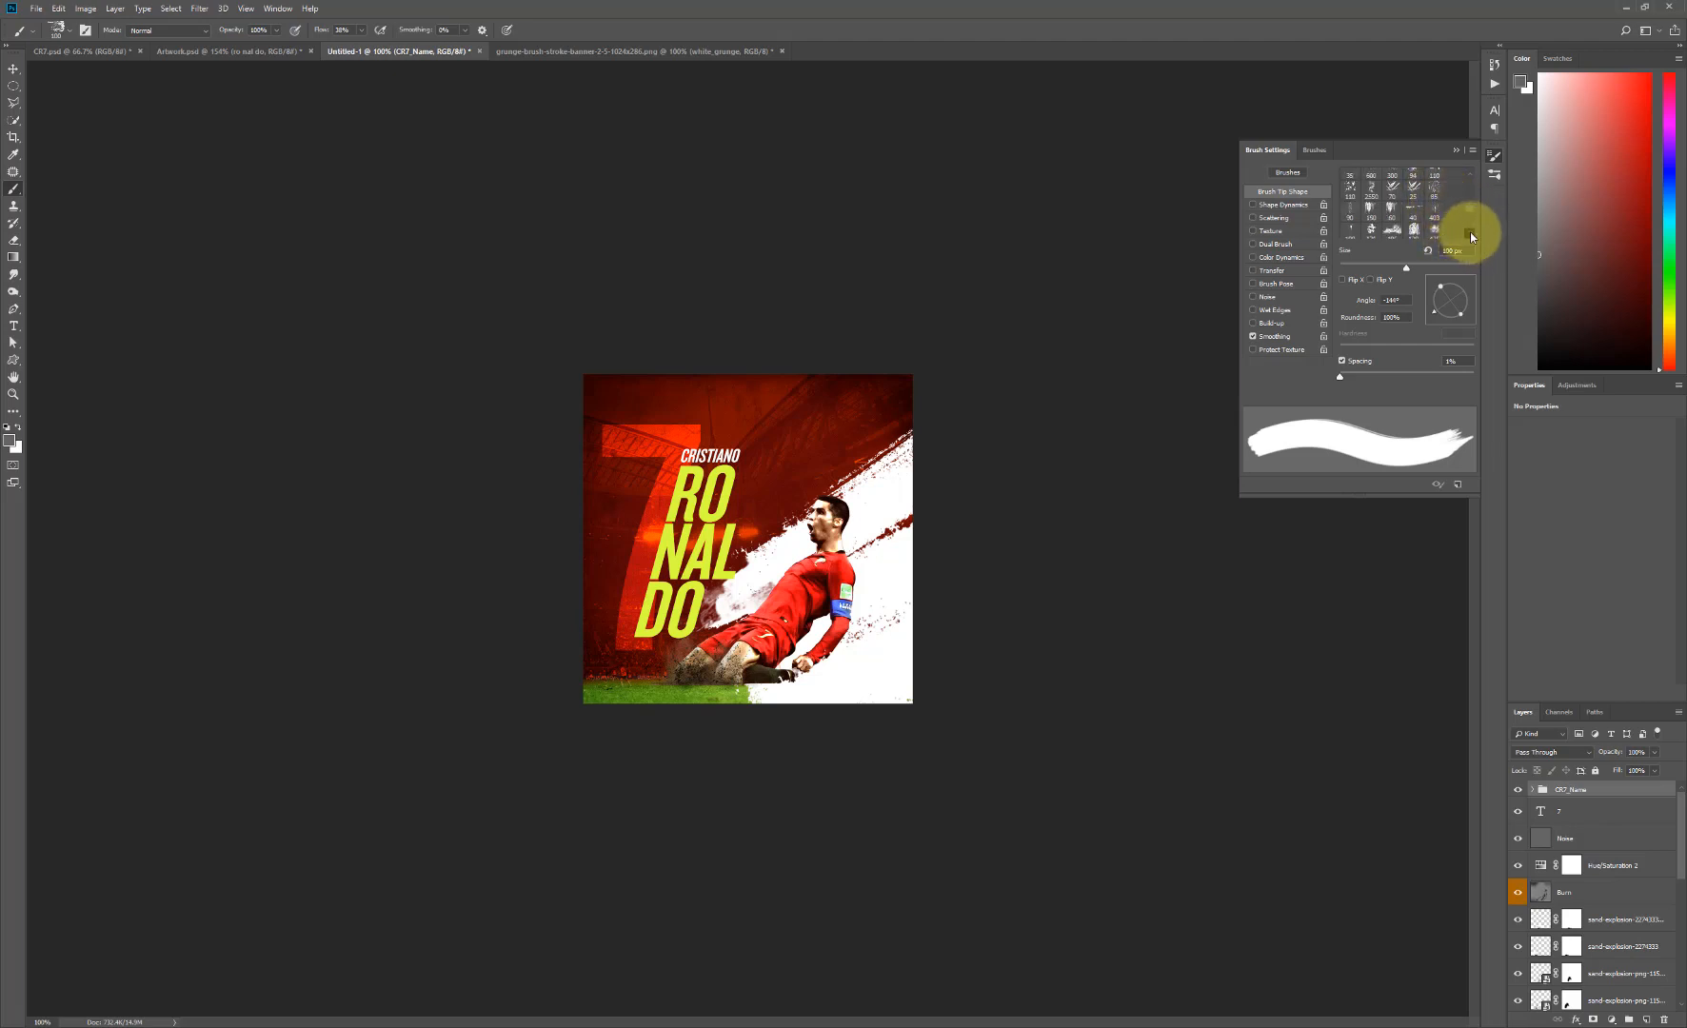
click(1470, 233)
click(1471, 233)
drag(1470, 208, 1468, 207)
click(1392, 193)
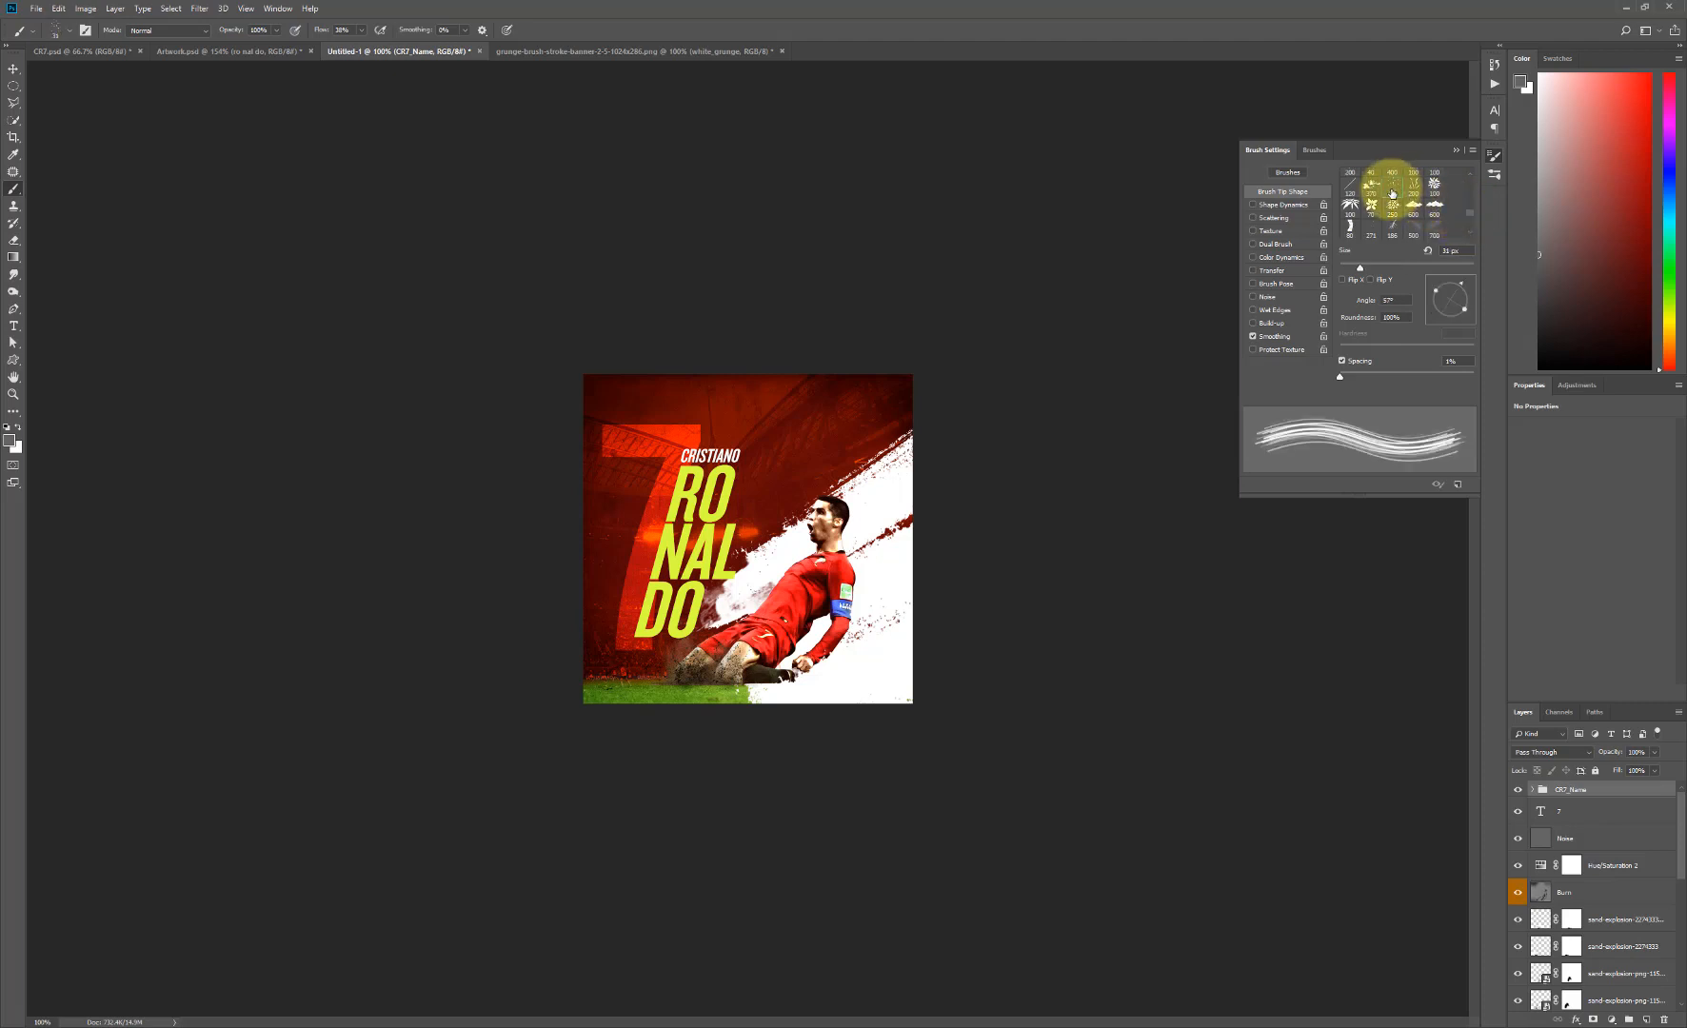
click(1456, 150)
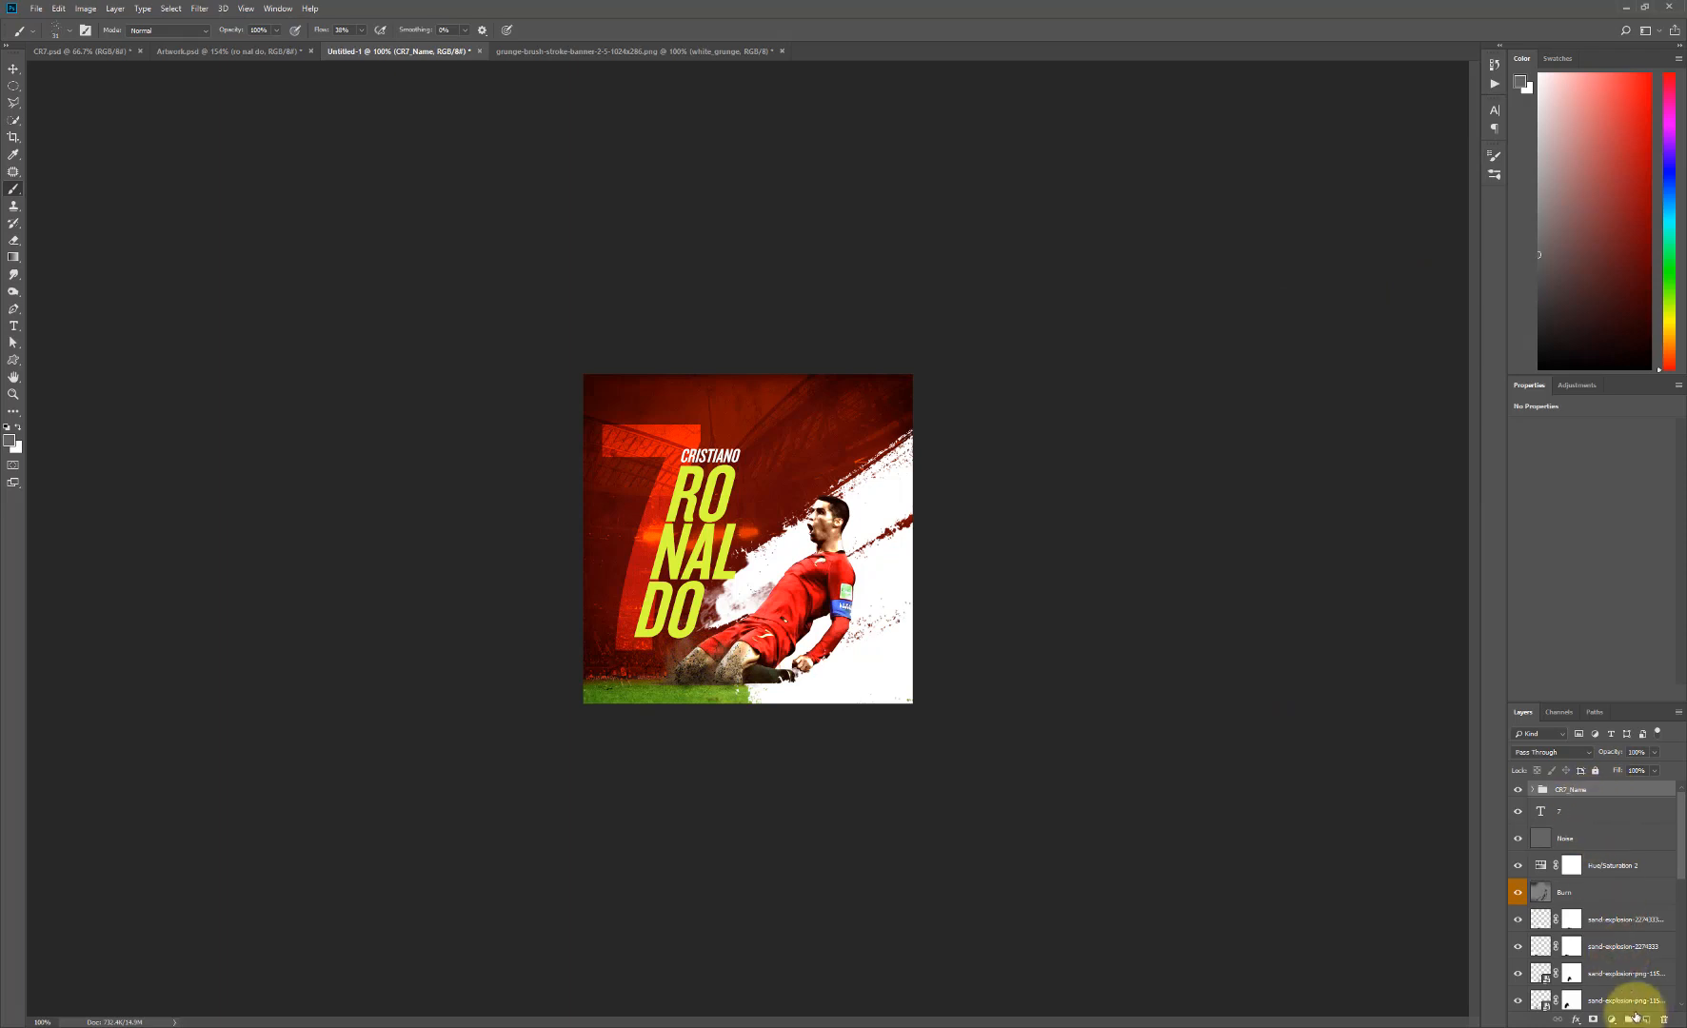
- Add a layer mask to the CR7_Name group and set the foreground color to black for painting on it
click(1591, 1016)
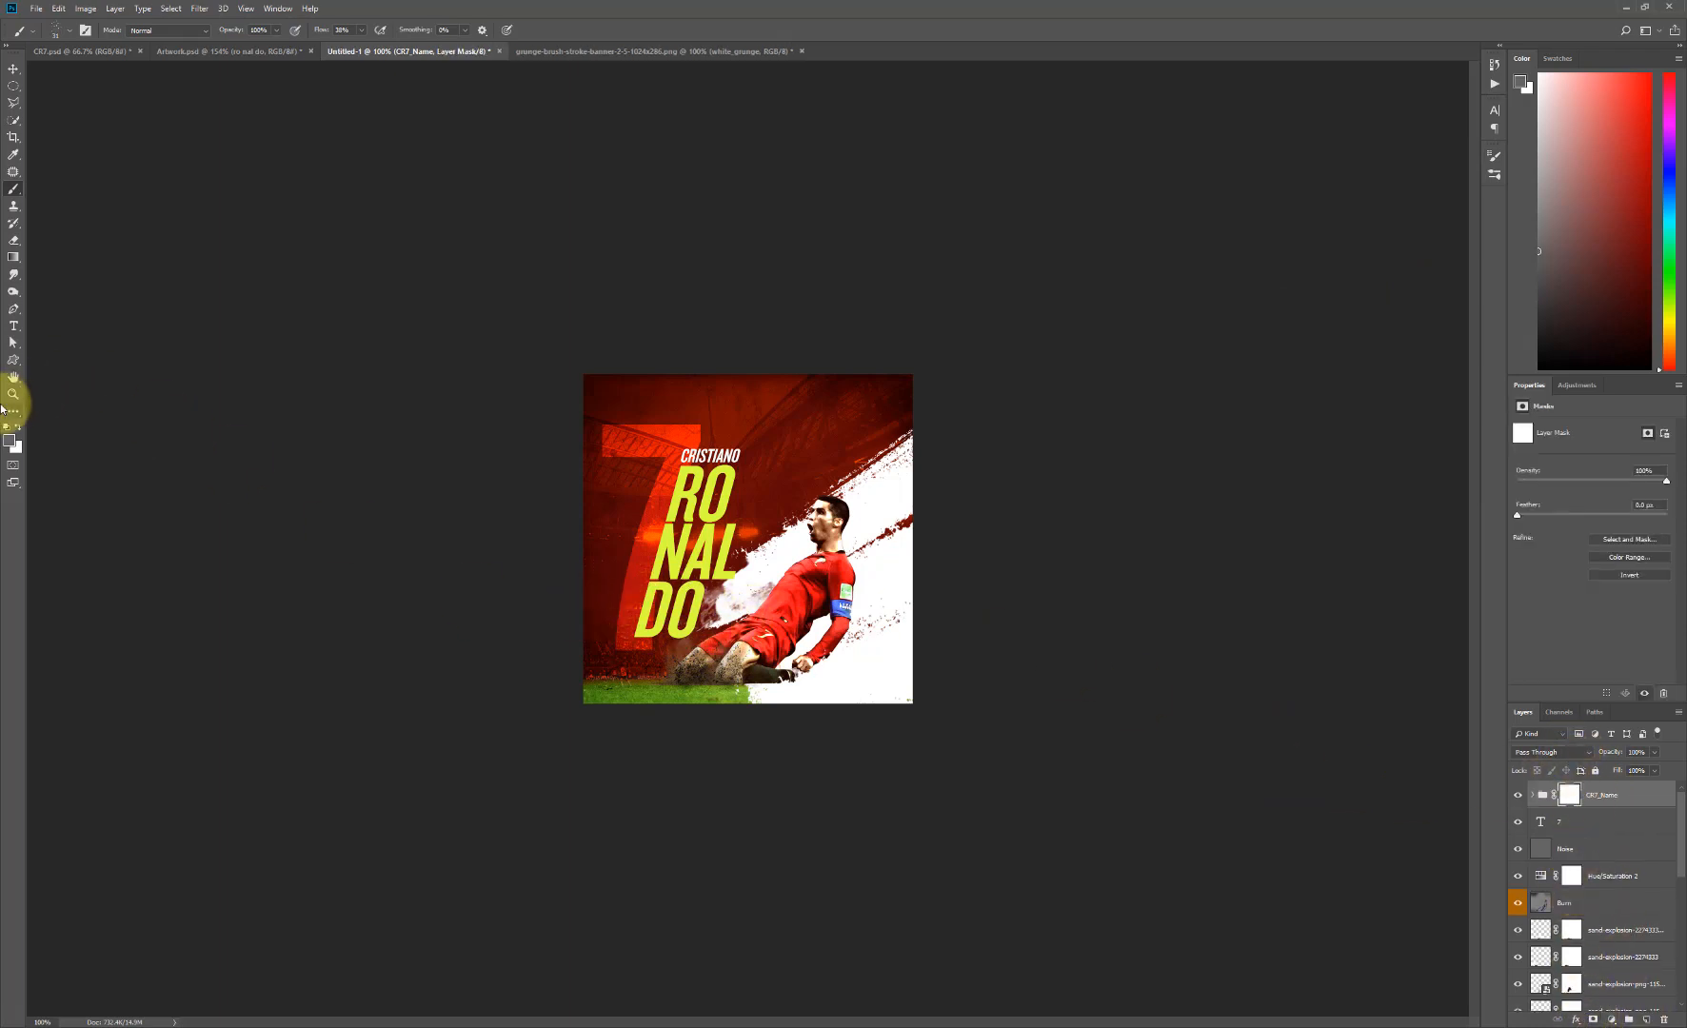
click(7, 442)
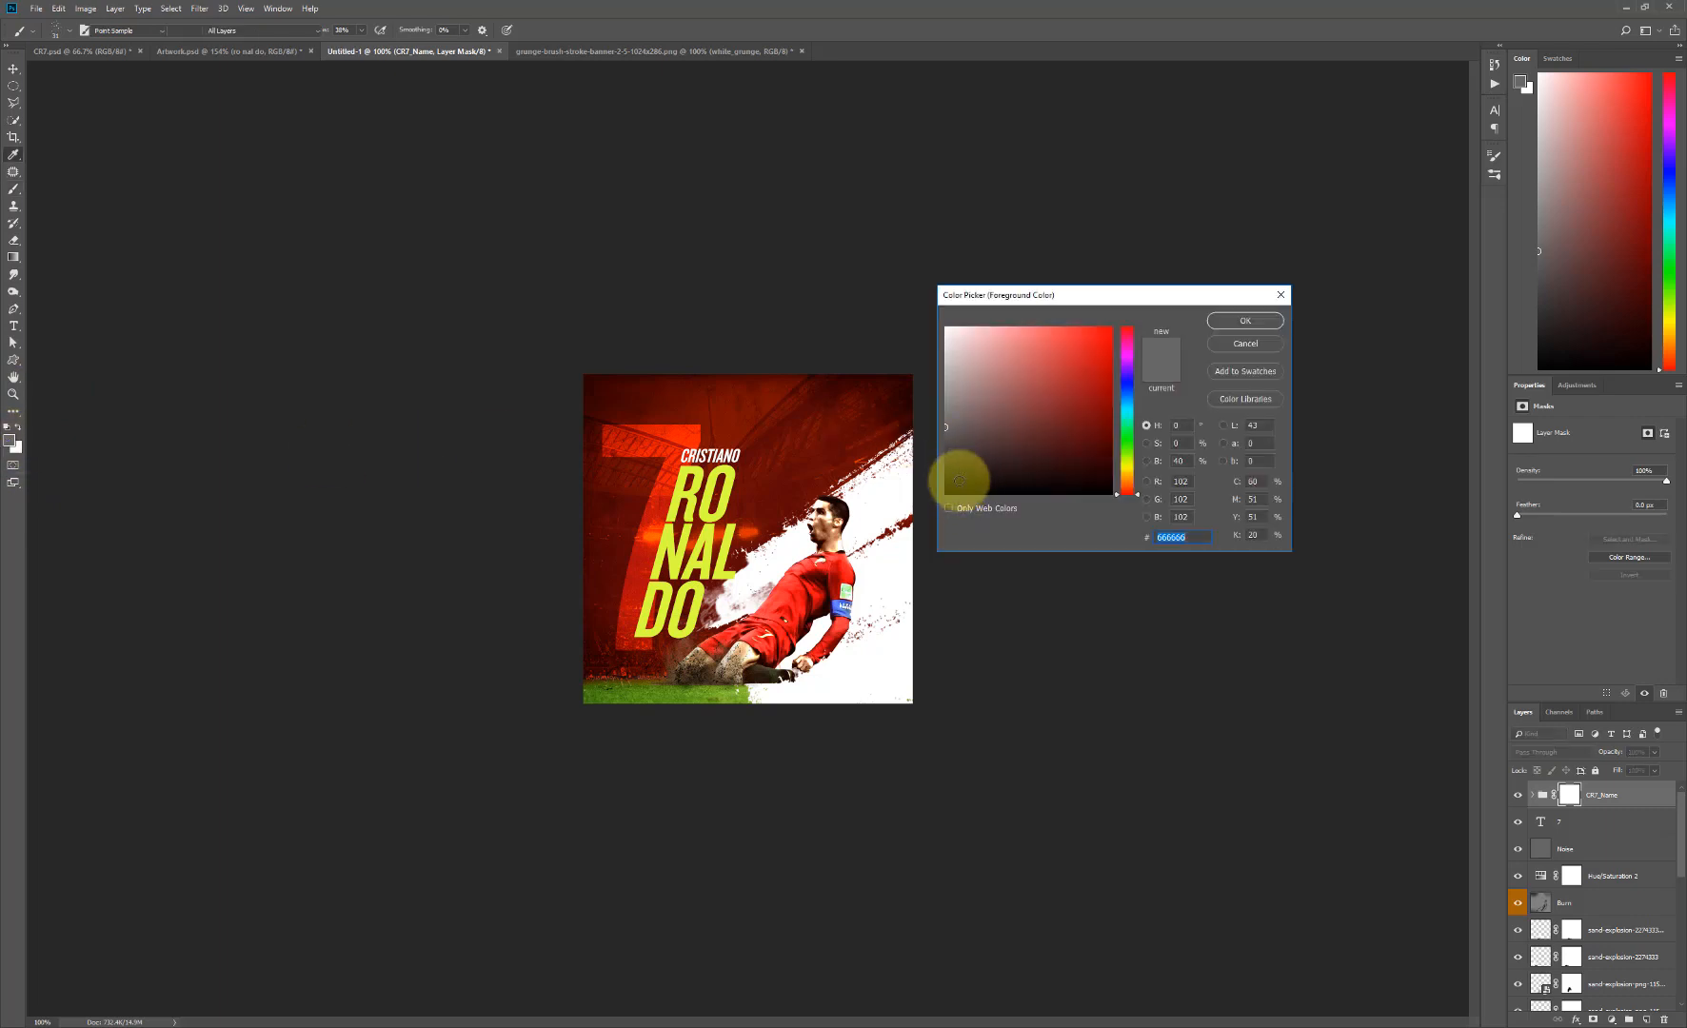
drag(960, 470, 942, 497)
click(1245, 321)
key(b)
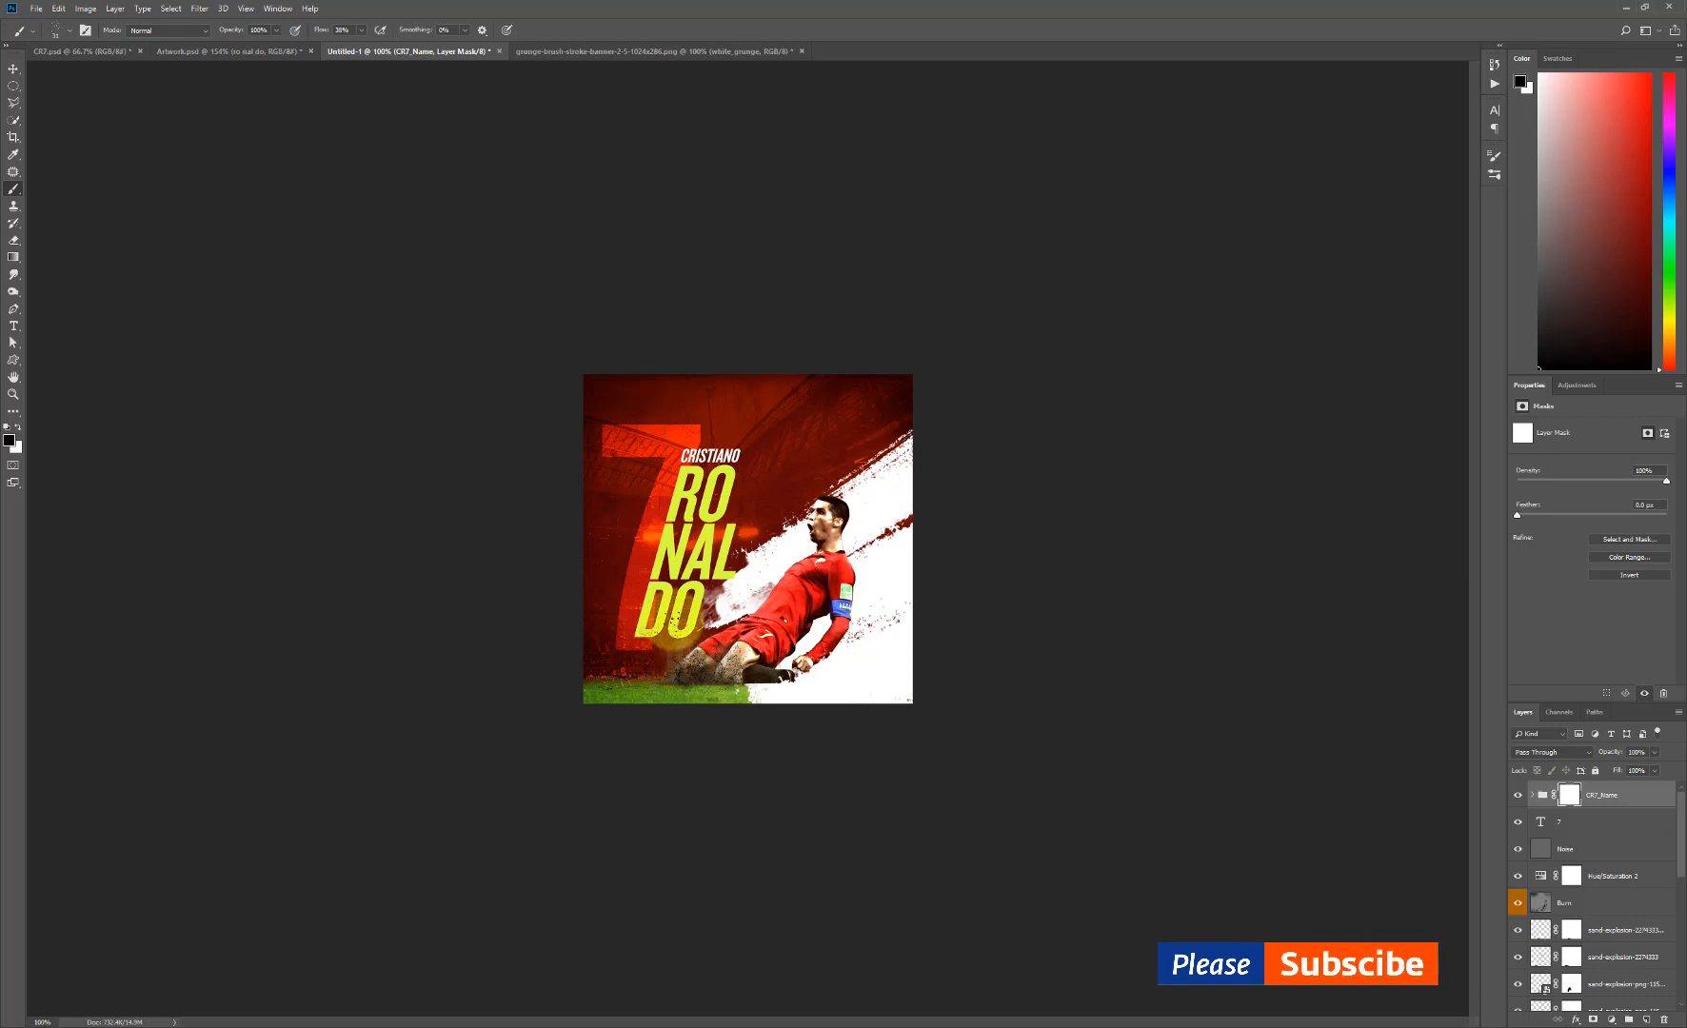
- Paint on the CR7_Name mask with the grunge brush at varied sizes to wear away the lower edges of the DO letters
key(bracketleft)
key(bracketleft)
key(bracketleft)
key(bracketleft)
click(653, 638)
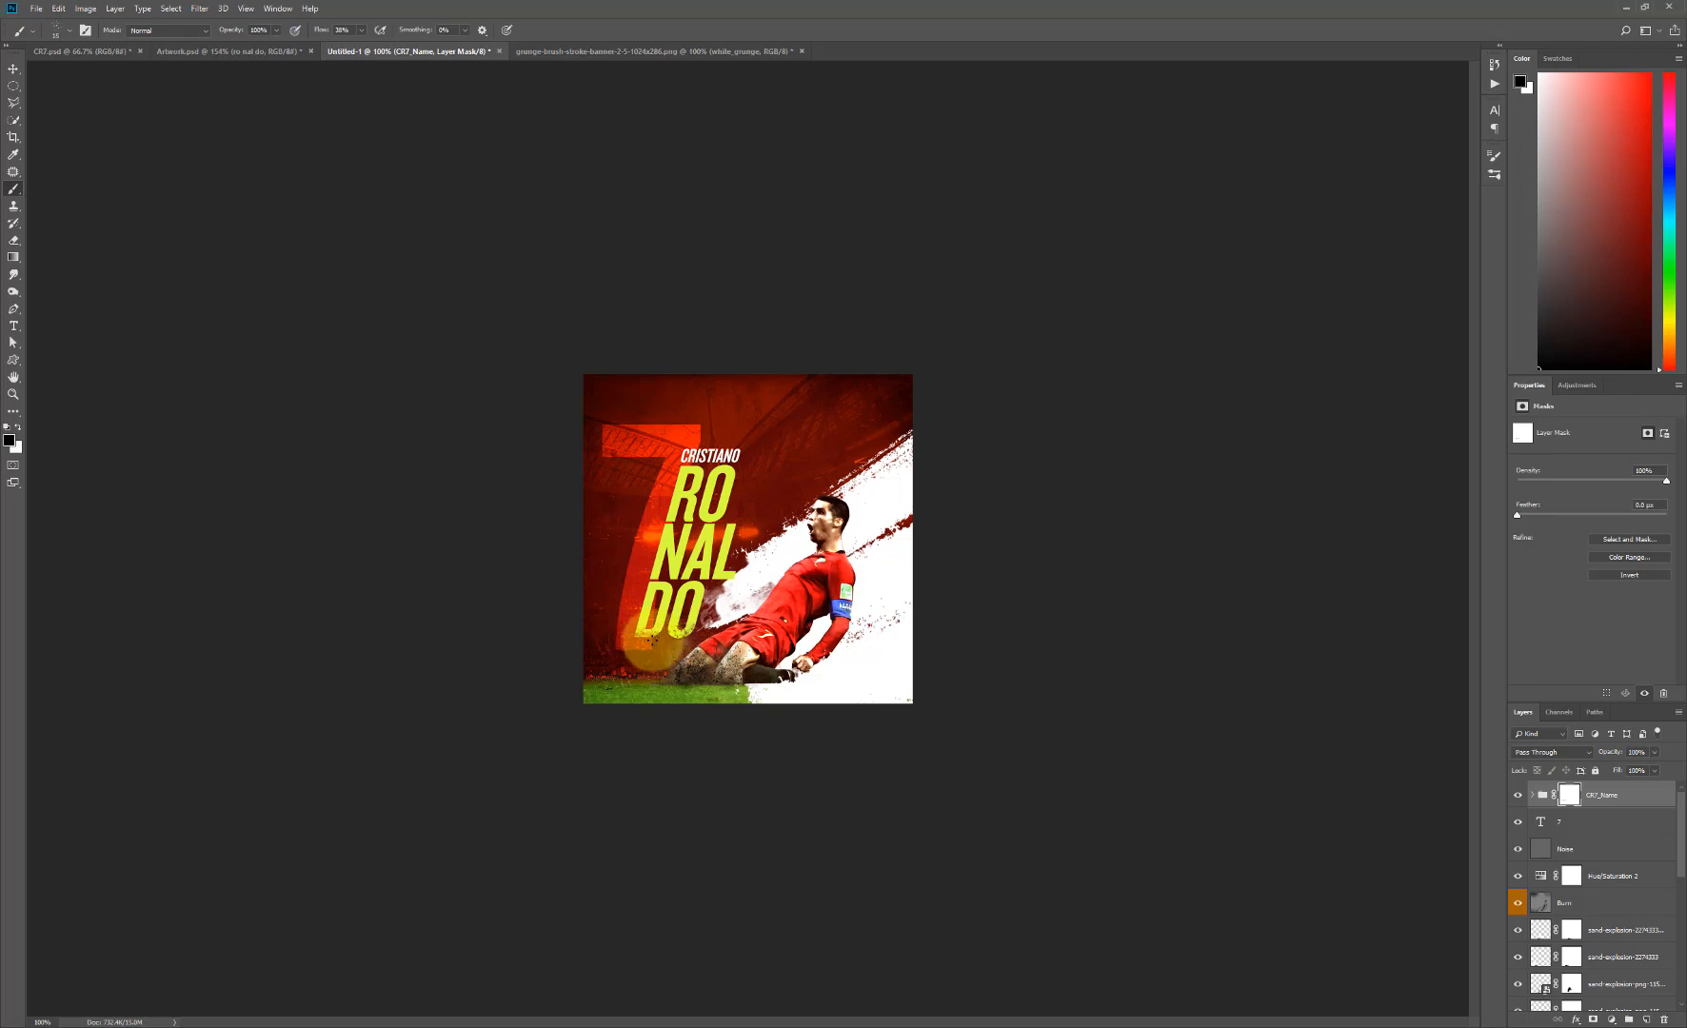
key(bracketright)
key(bracketright)
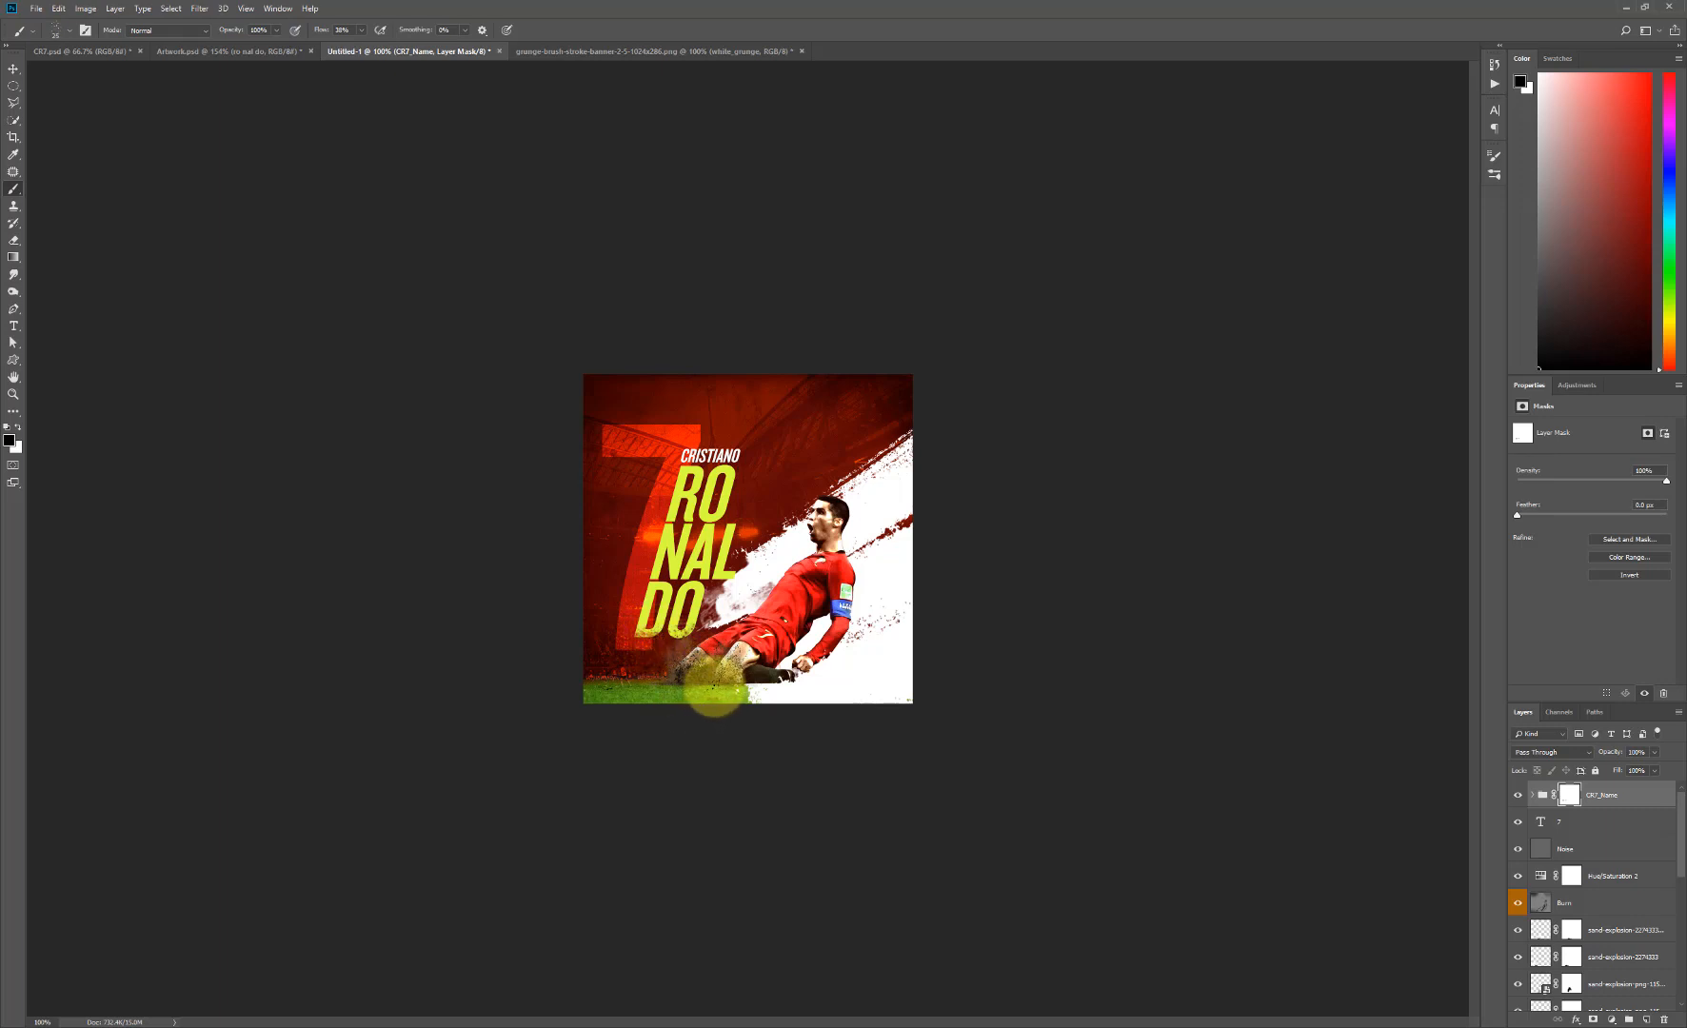
key(v)
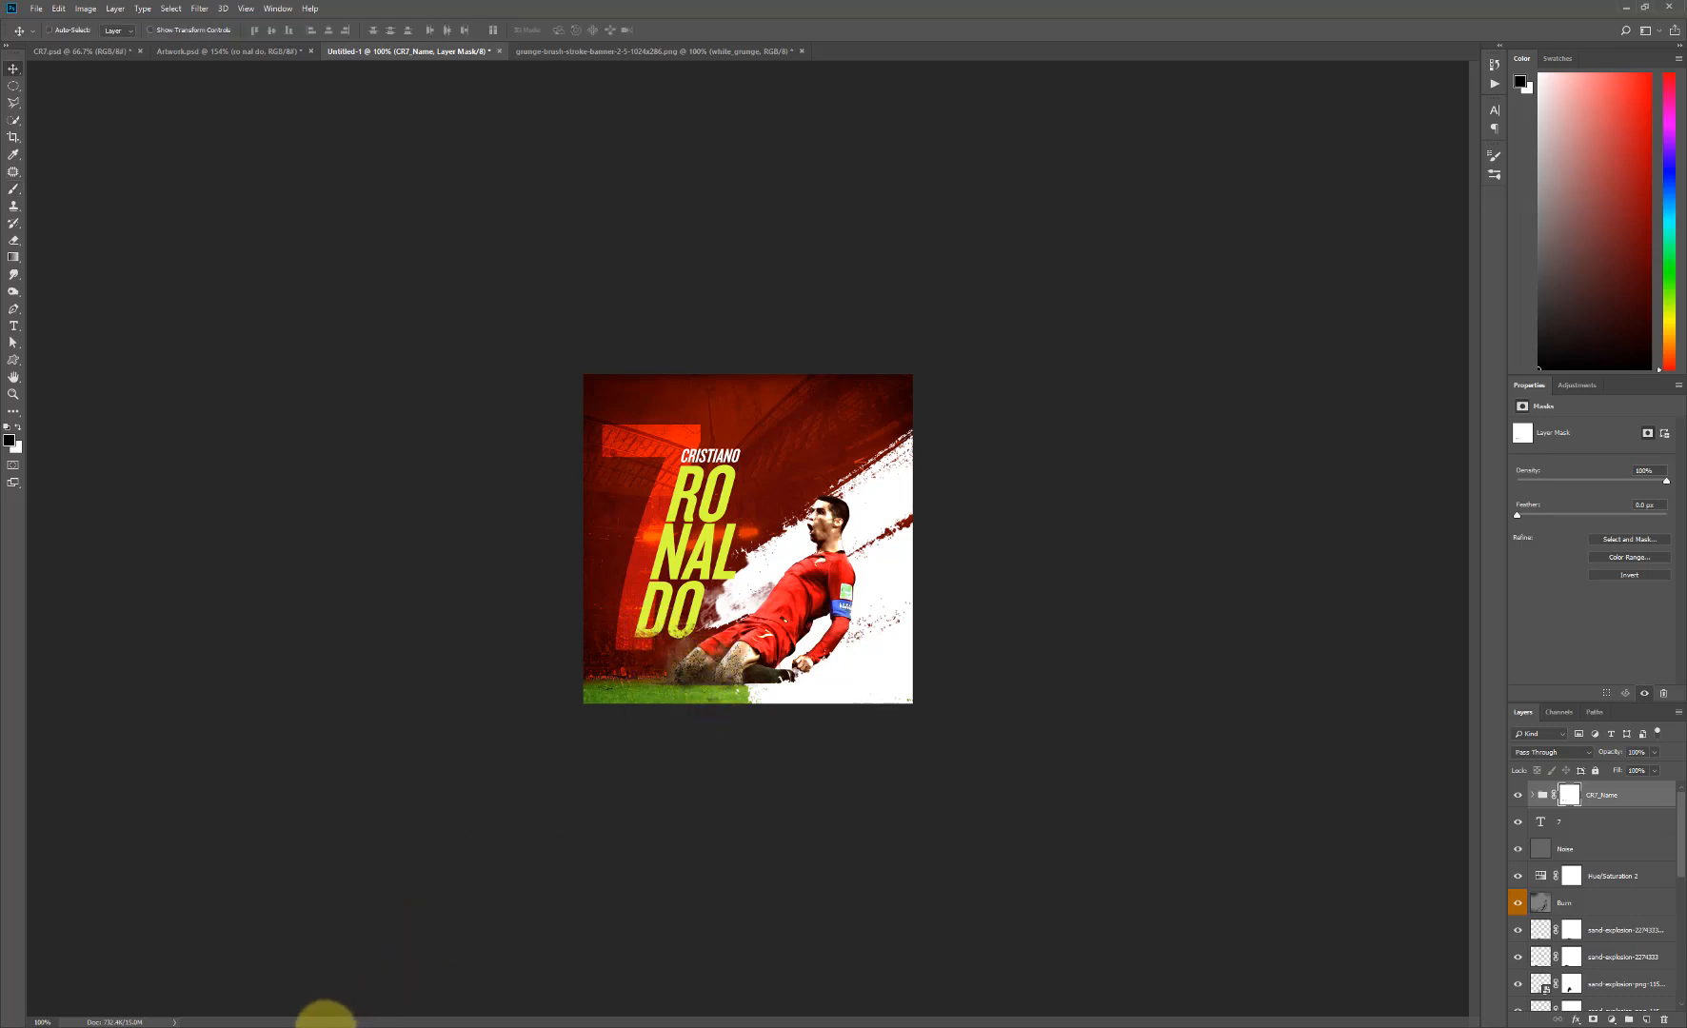
- Place the Russia 2018 and portugal-flag-logo images from the Excercise_files folder, shrinking the Russia 2018 logo into the poster's lower-right corner
click(329, 1026)
click(565, 468)
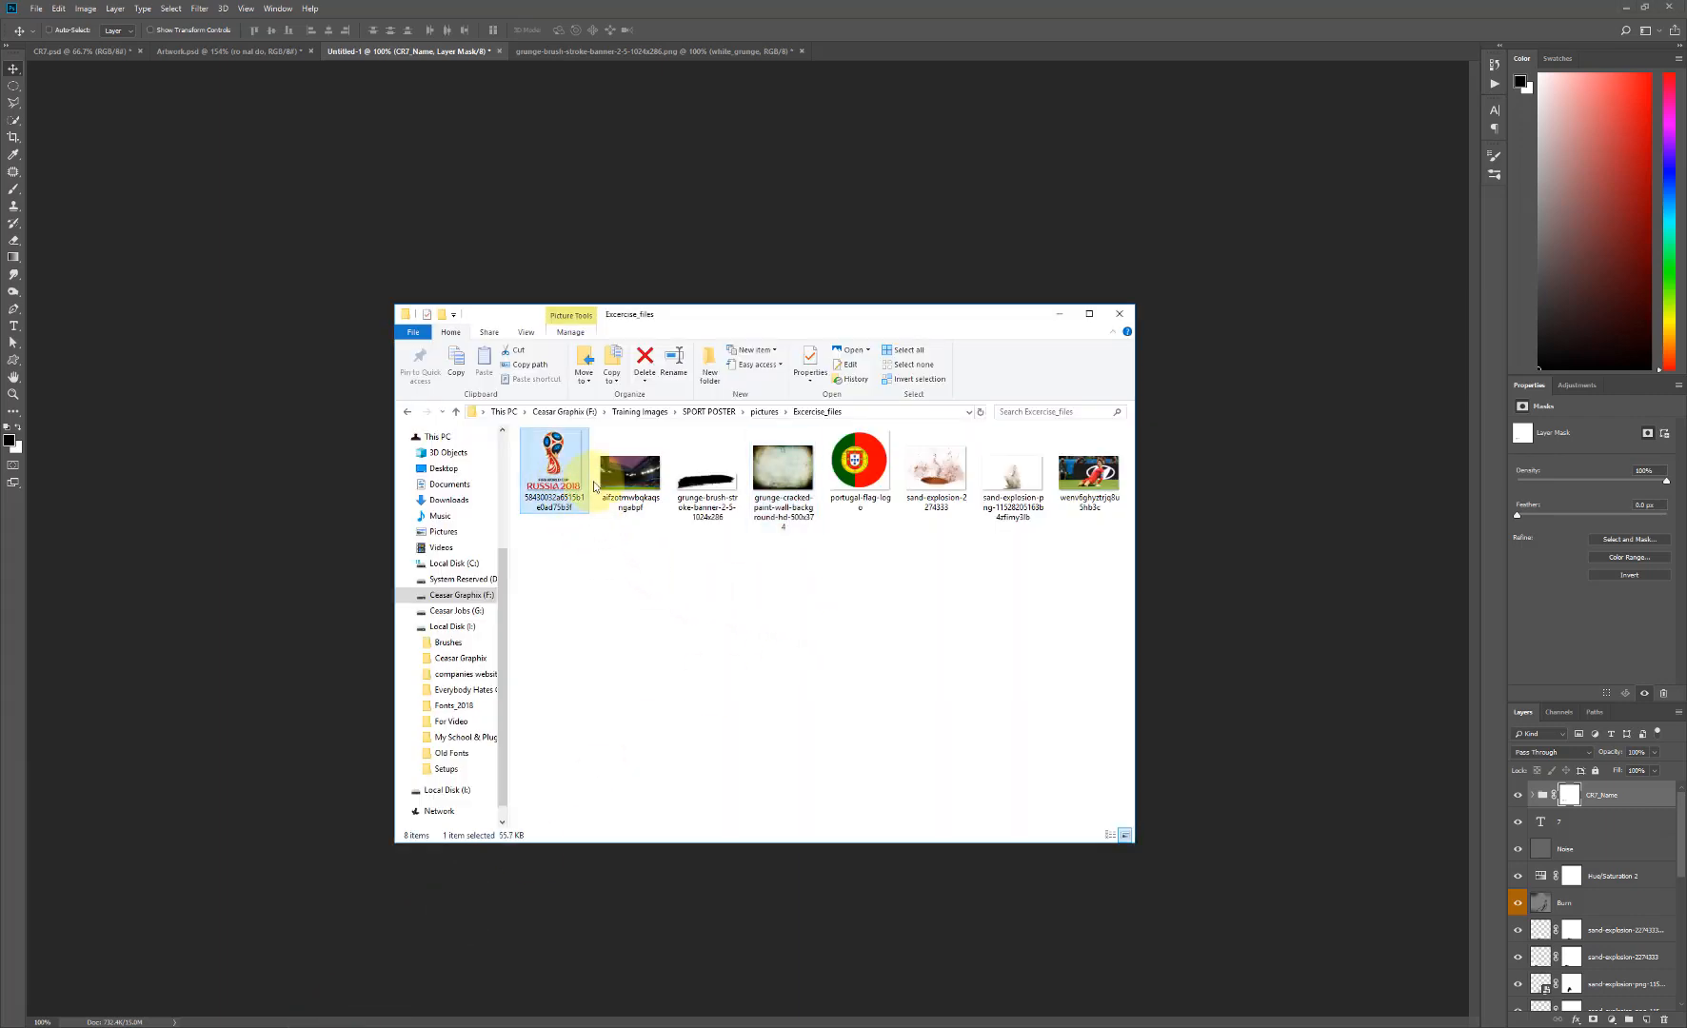
ctrl+click(868, 498)
drag(547, 465, 231, 558)
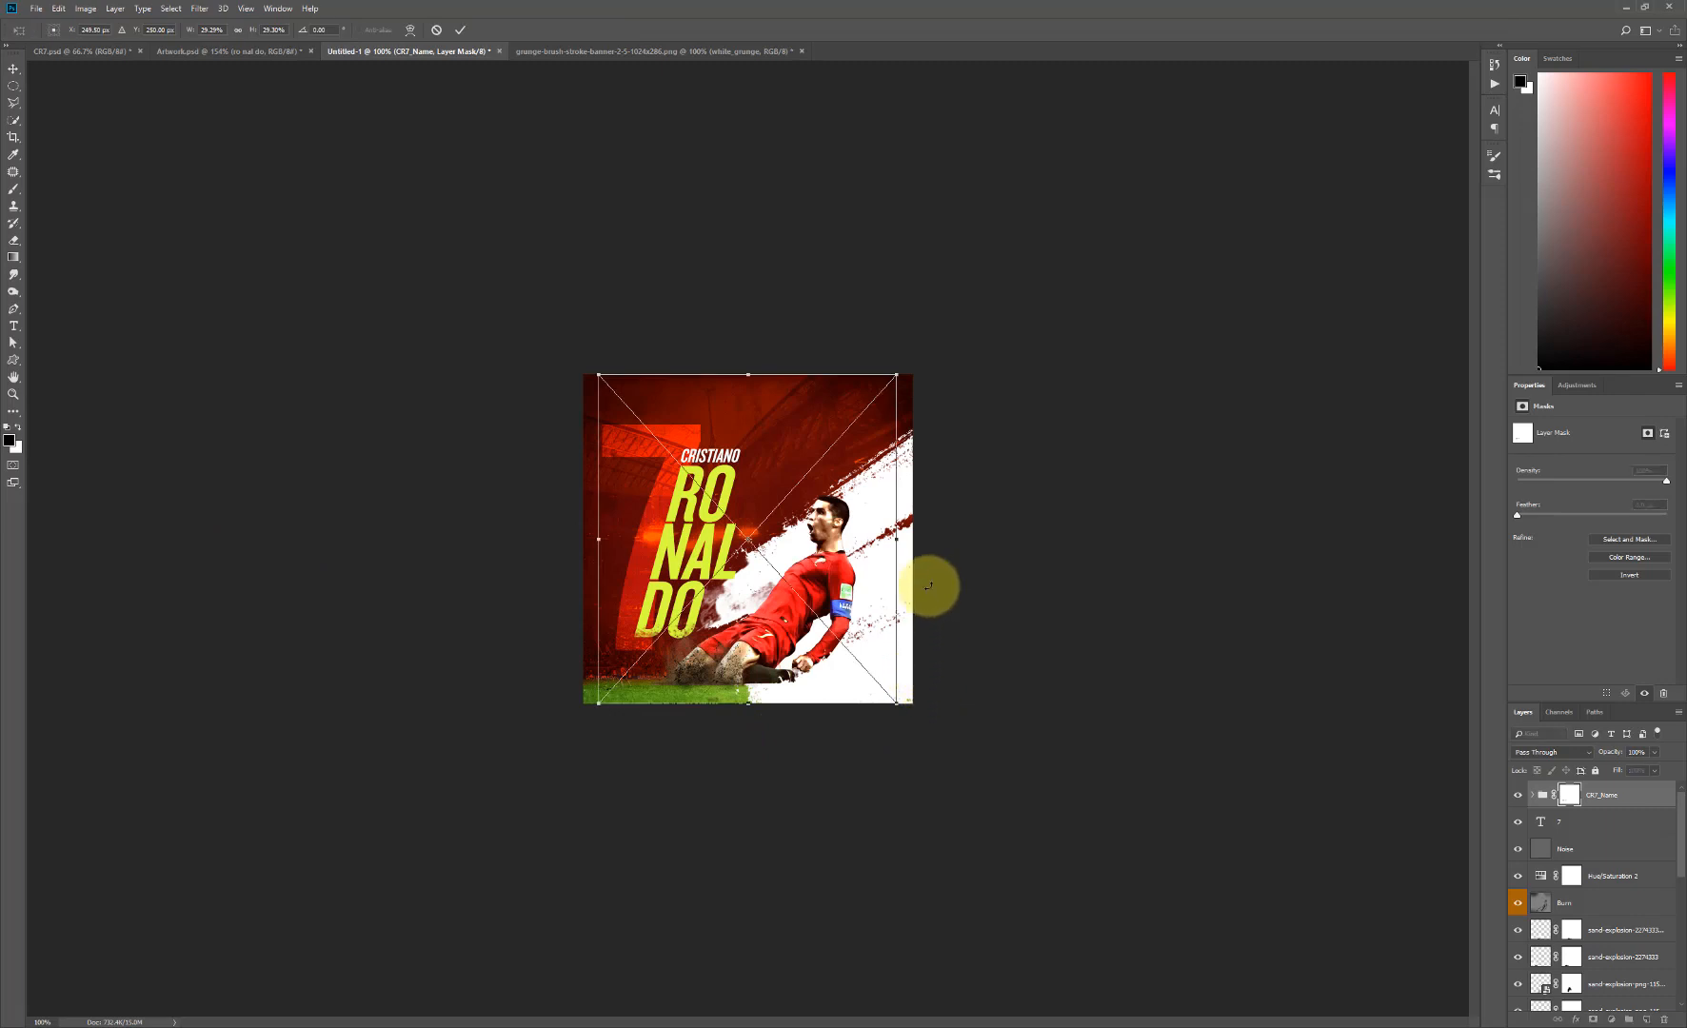
drag(896, 375, 861, 689)
key(Return)
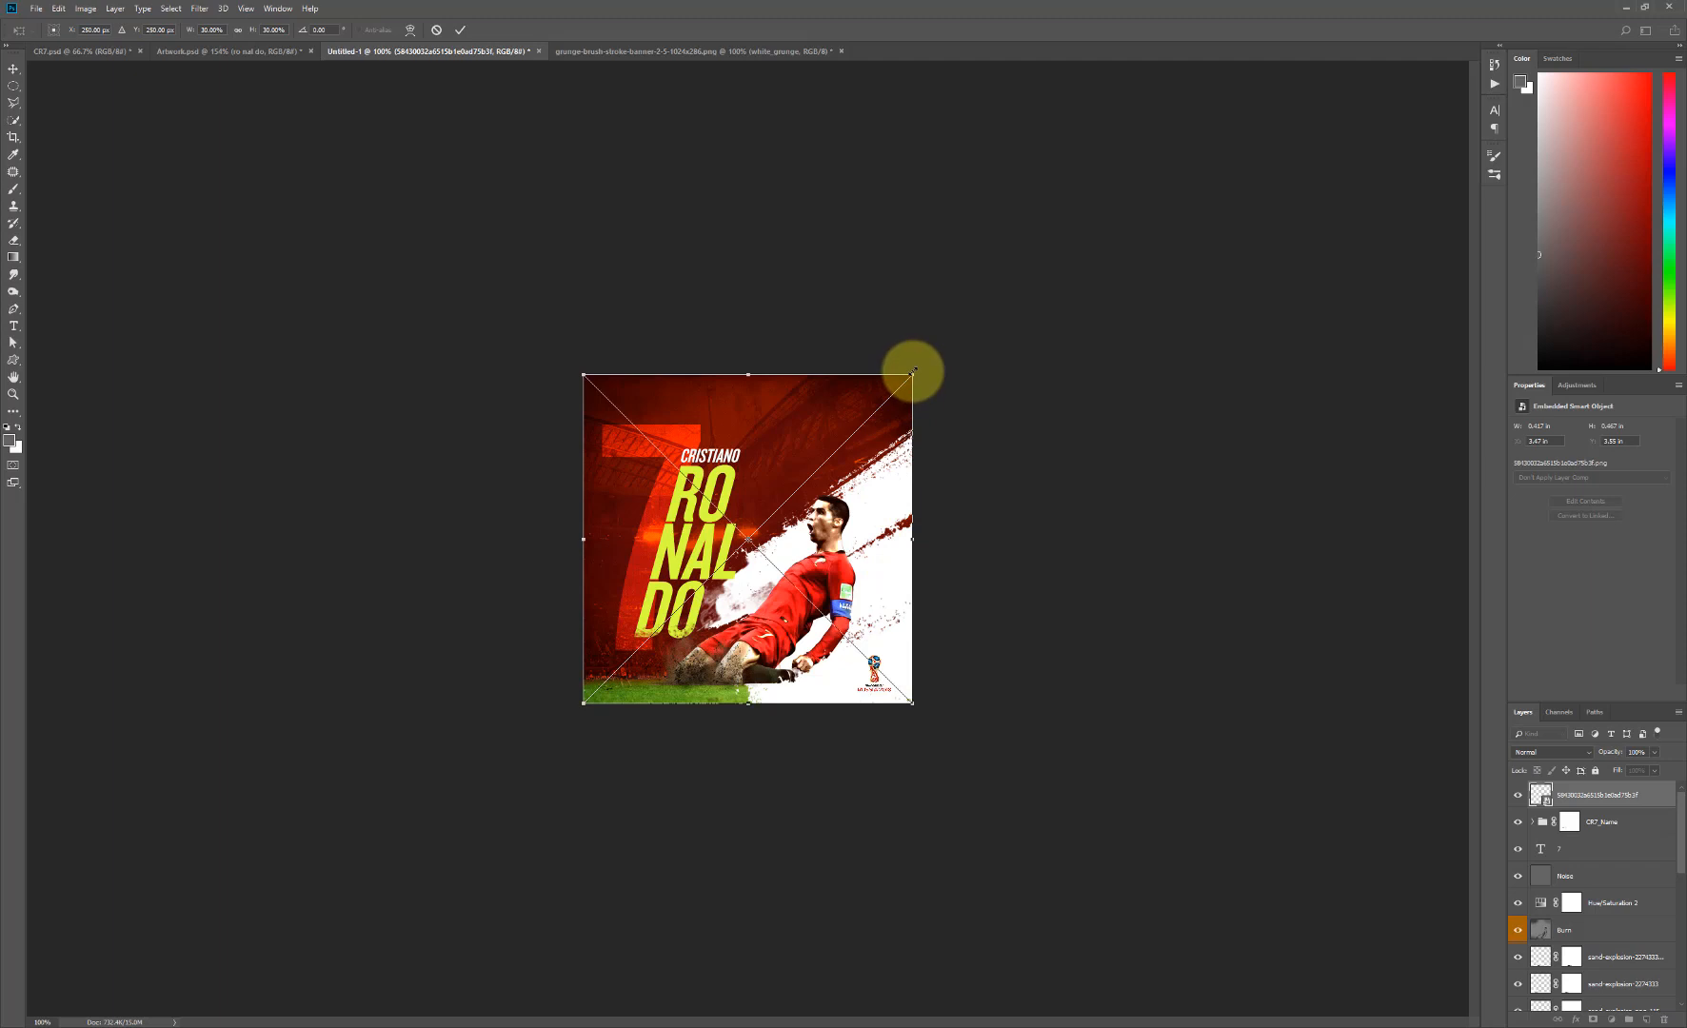
- Scale the Portugal flag logo down to a small badge and position it just left of the Russia 2018 logo
drag(913, 371, 844, 665)
key(Return)
key(ctrl+t)
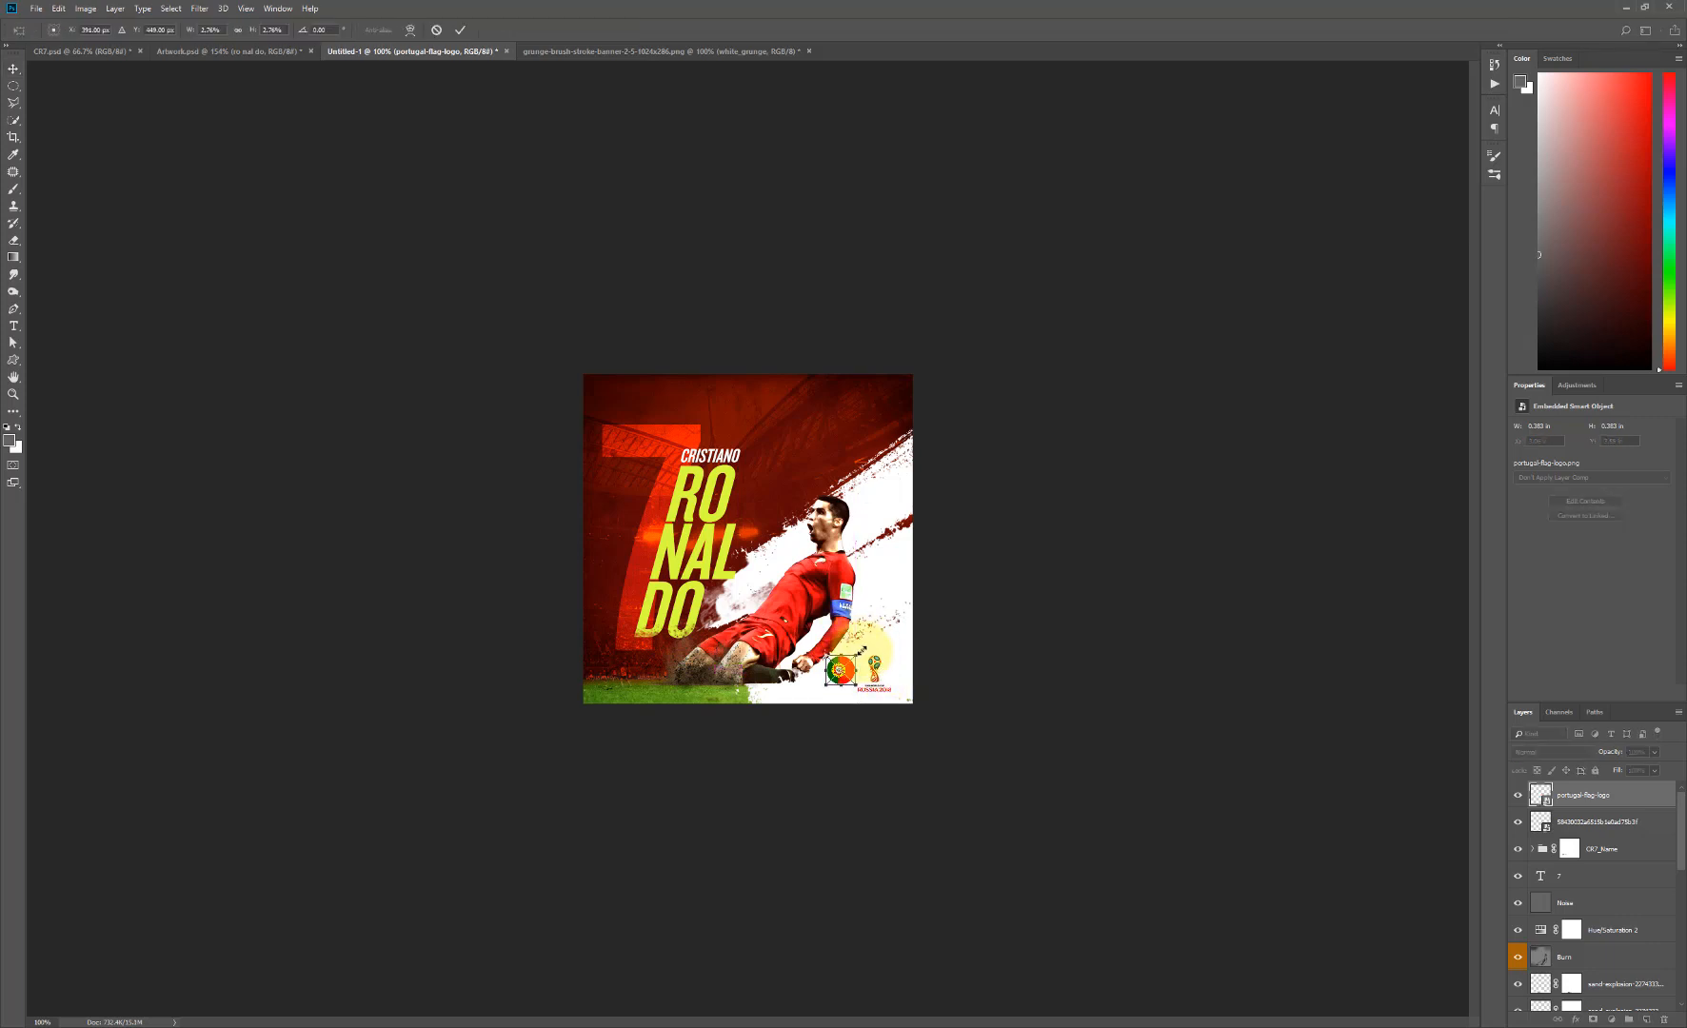
drag(862, 650, 859, 653)
key(Return)
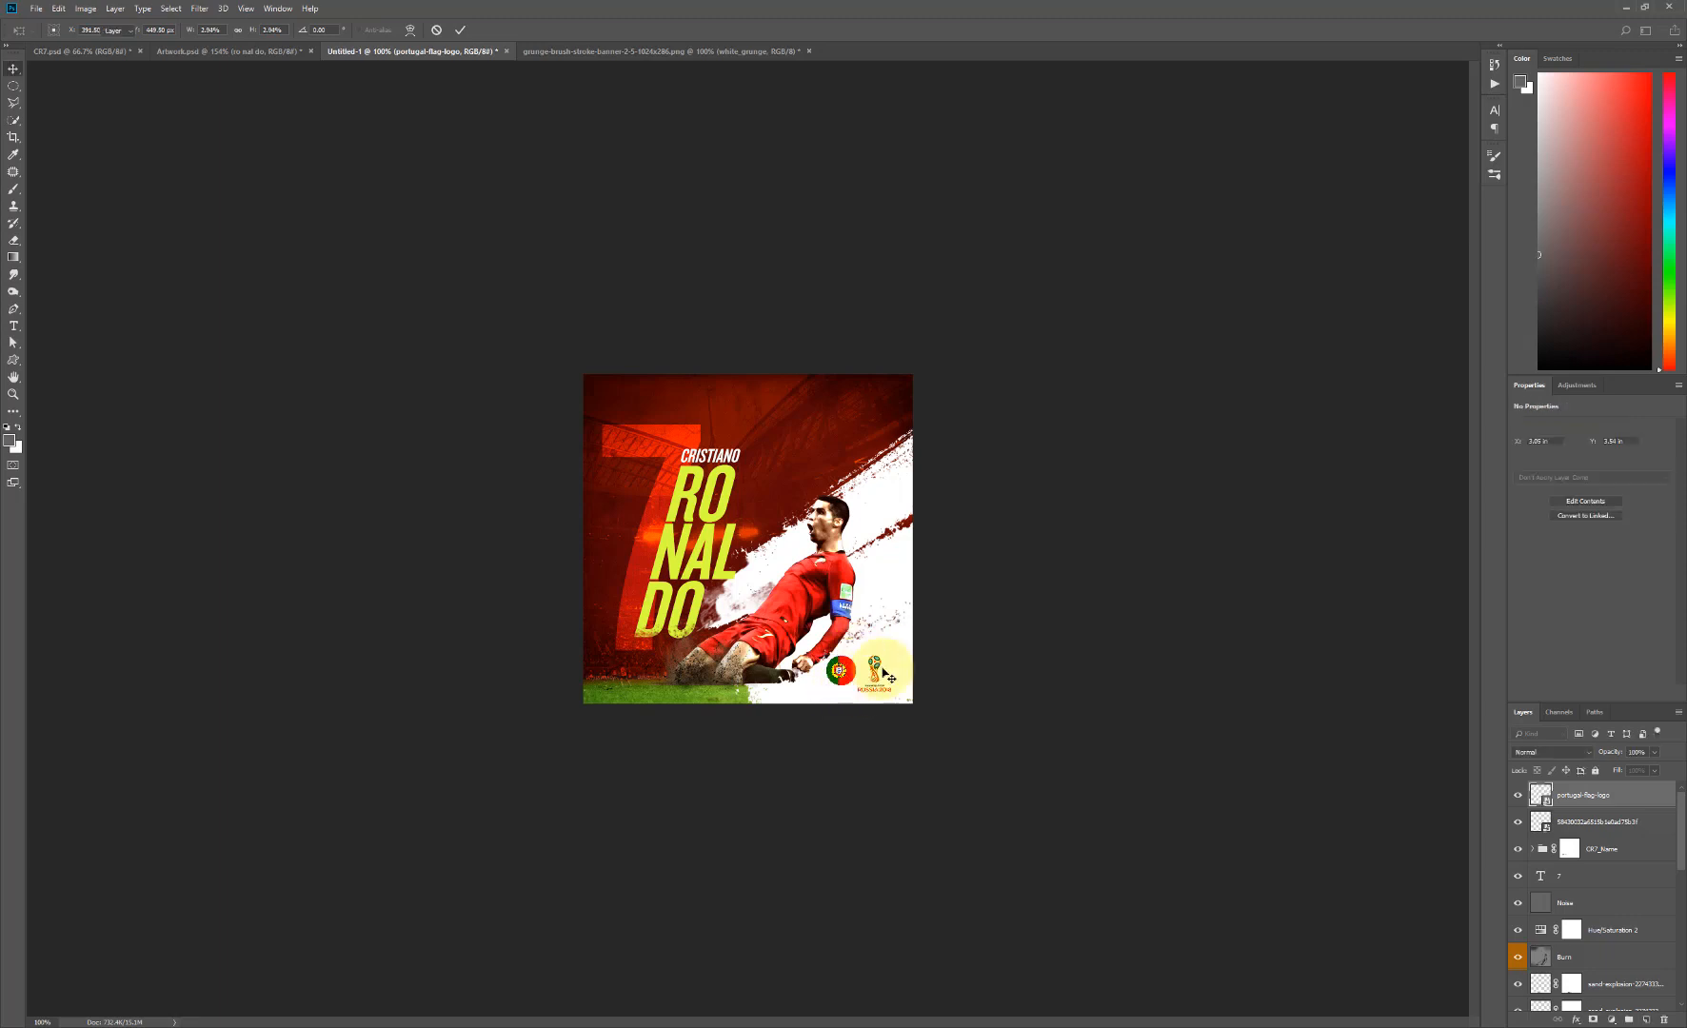
- Scale the Portugal flag and Russia 2018 logos down slightly together and nudge the pair up in the poster's lower-right corner
shift+click(1563, 824)
key(ctrl+t)
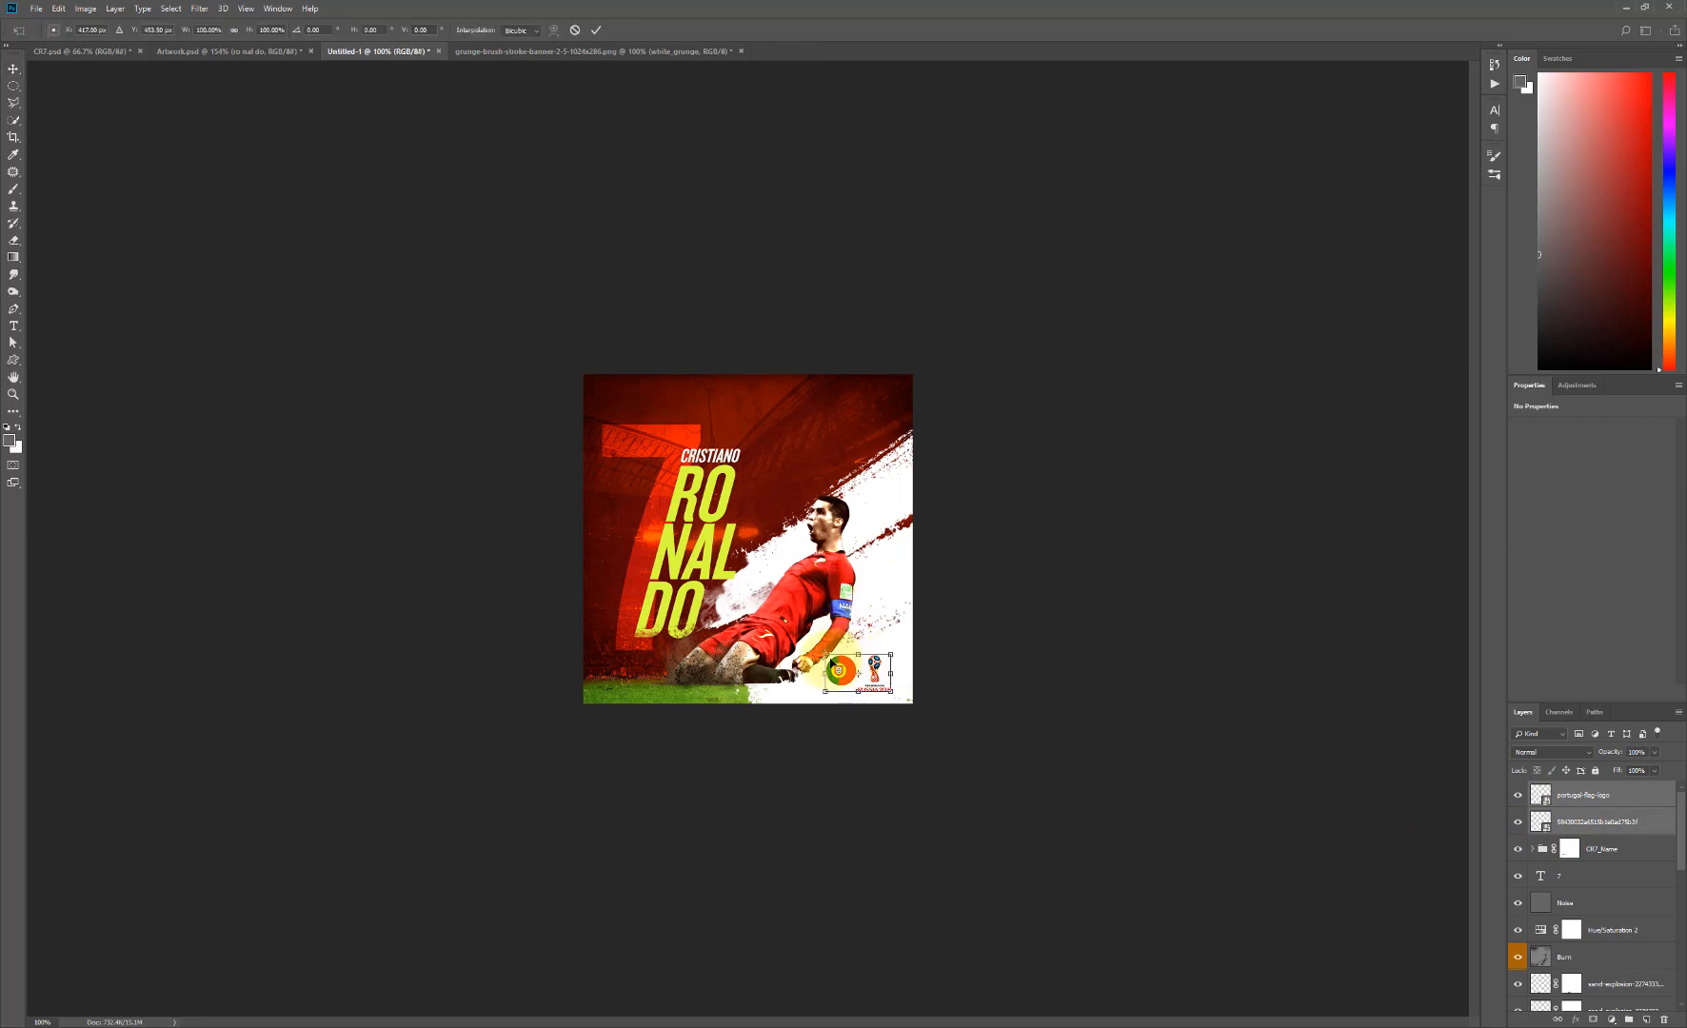
drag(828, 657, 834, 662)
key(Return)
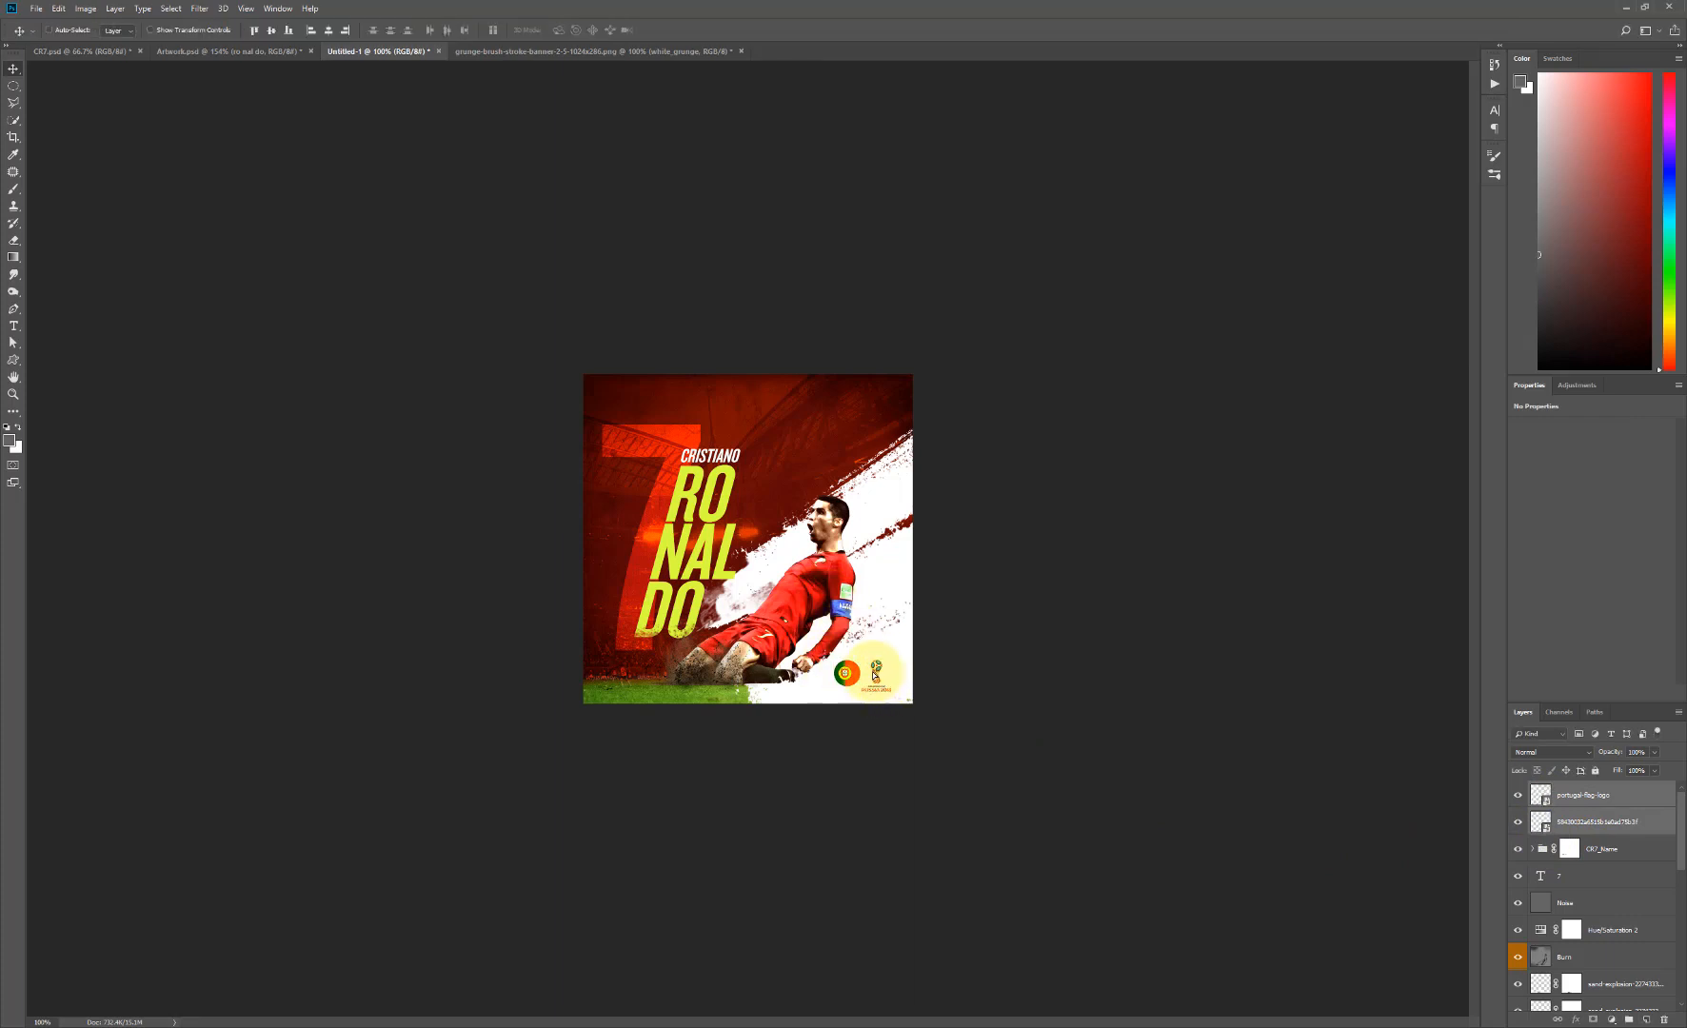
drag(874, 676, 874, 673)
click(1003, 530)
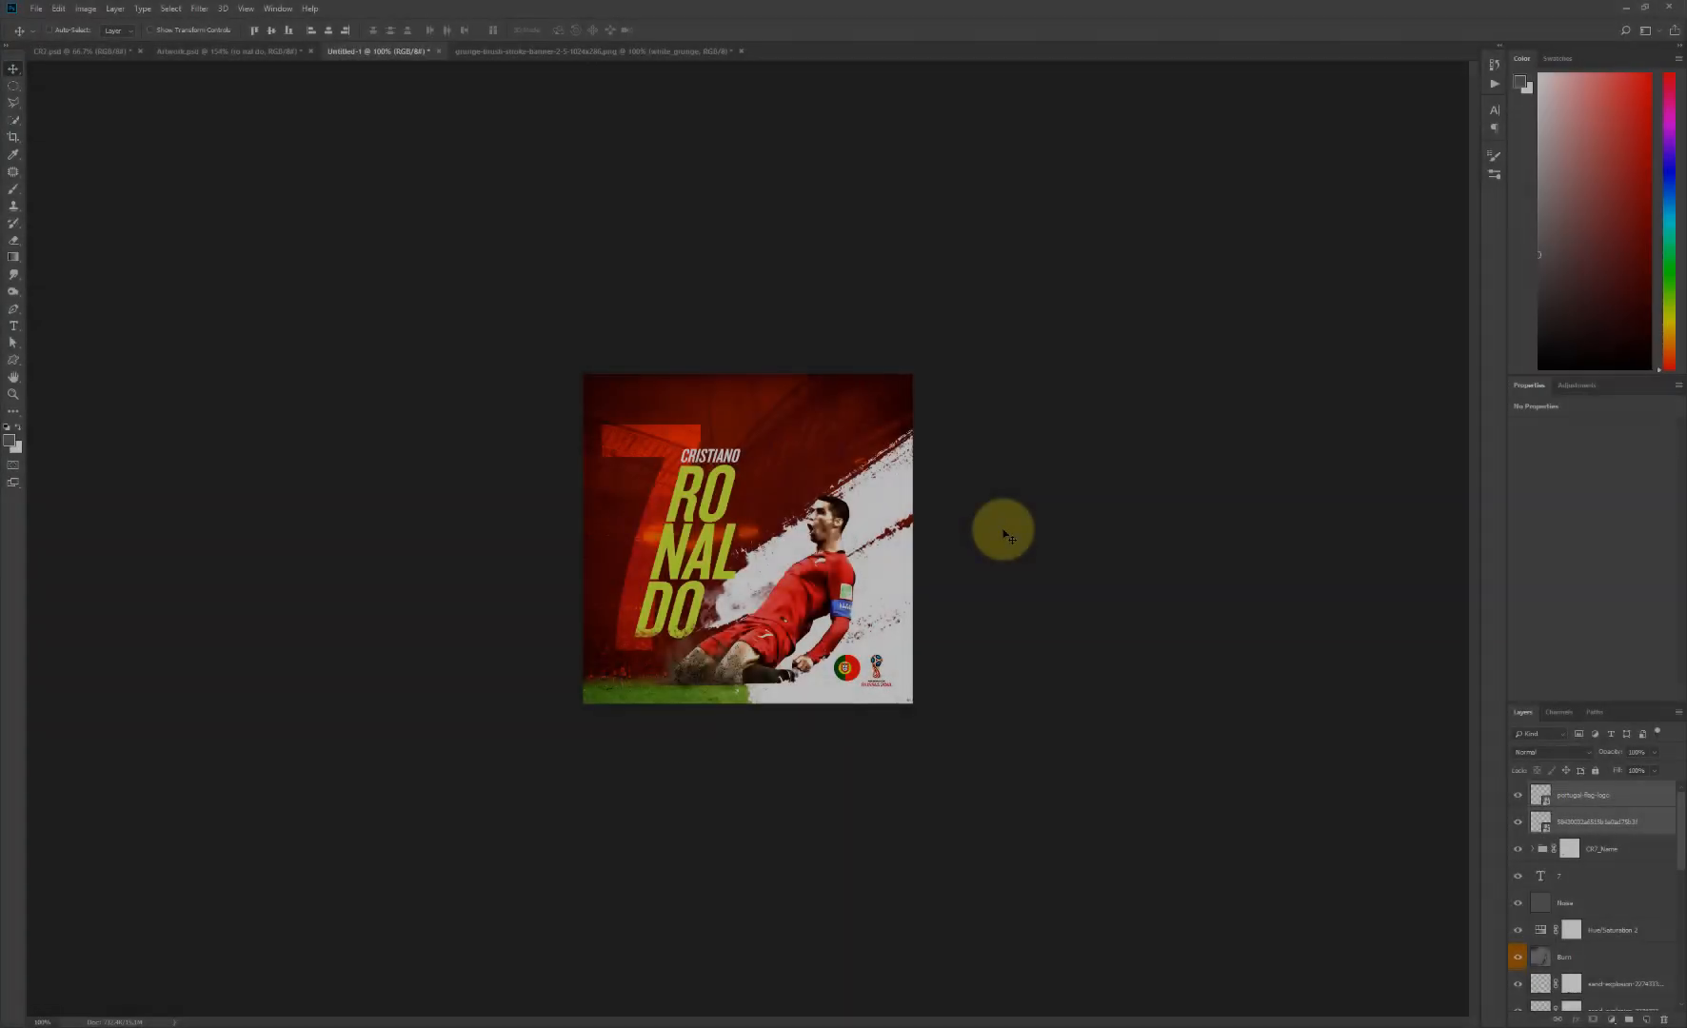